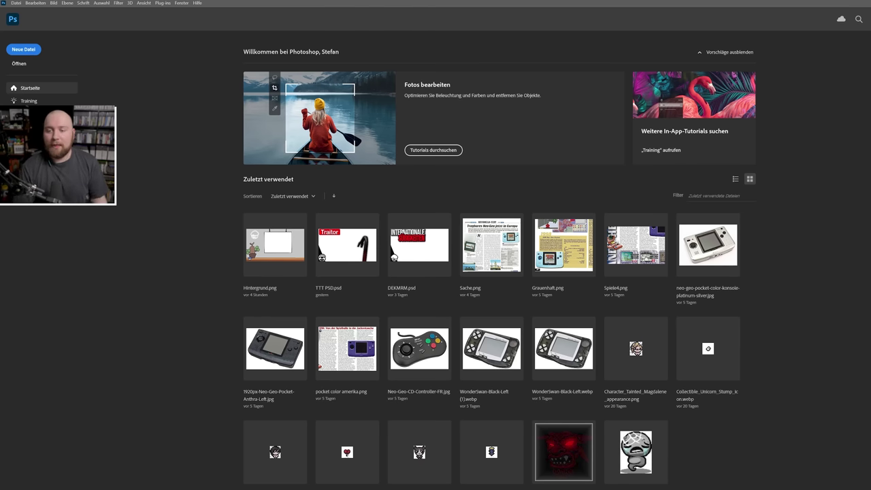
Open the bearded man's photo and convert its Hintergrund background into a normal layer.
left_click_drag(275, 244, 194, 242)
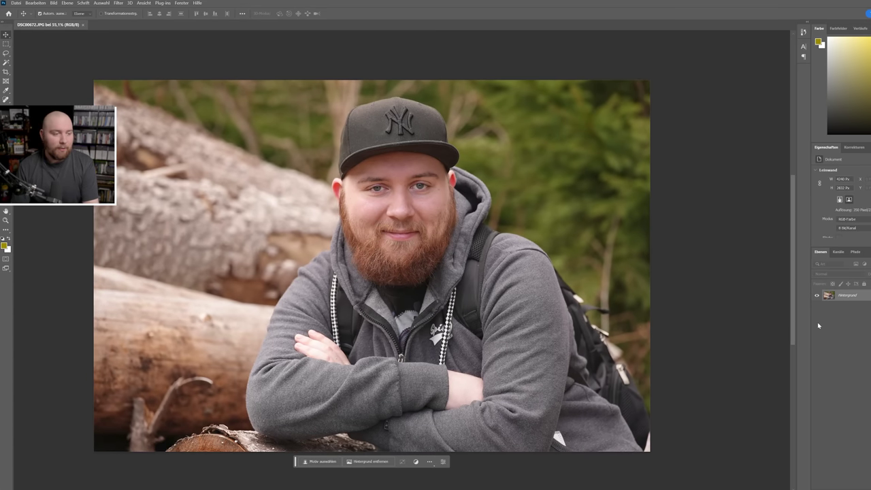
right_click(856, 300)
left_click(847, 306)
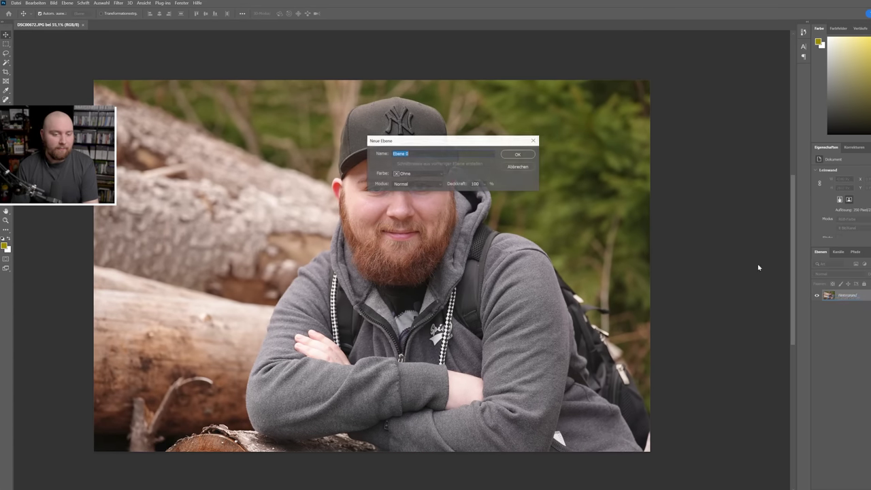
left_click(515, 154)
Marquee a rectangle around the man's face and invert the selection.
left_click(4, 44)
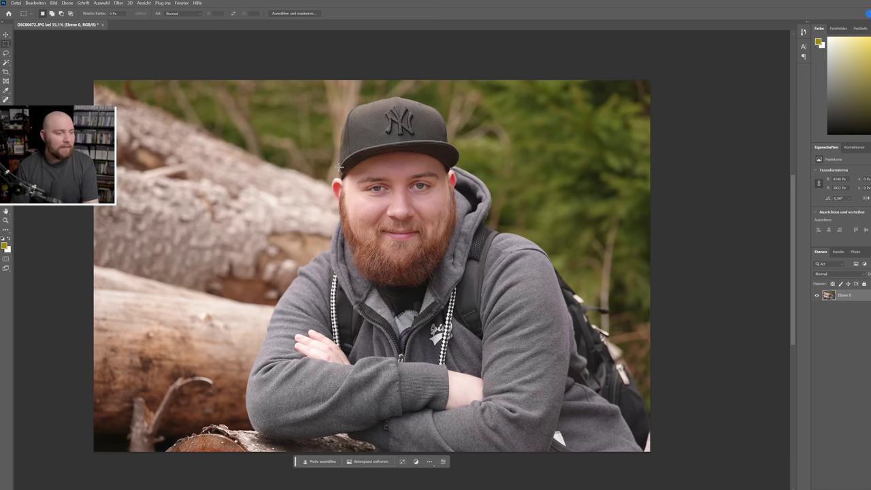
left_click_drag(340, 166, 454, 270)
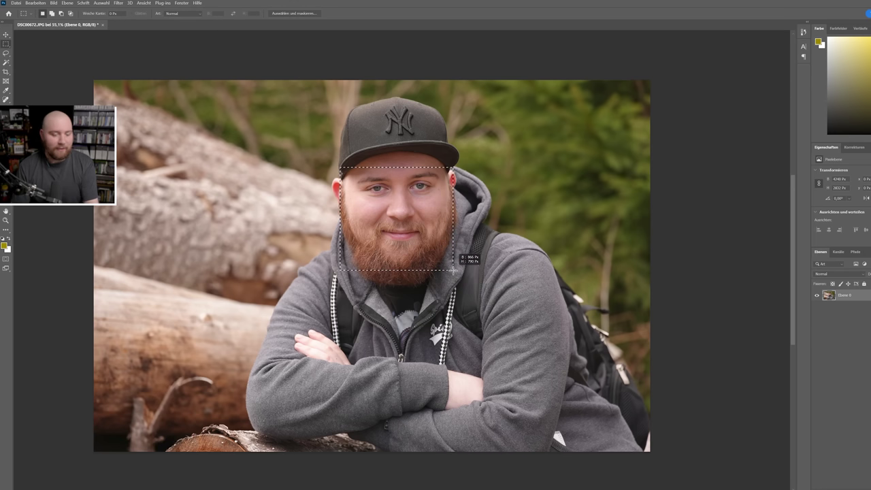
right_click(499, 240)
left_click(521, 251)
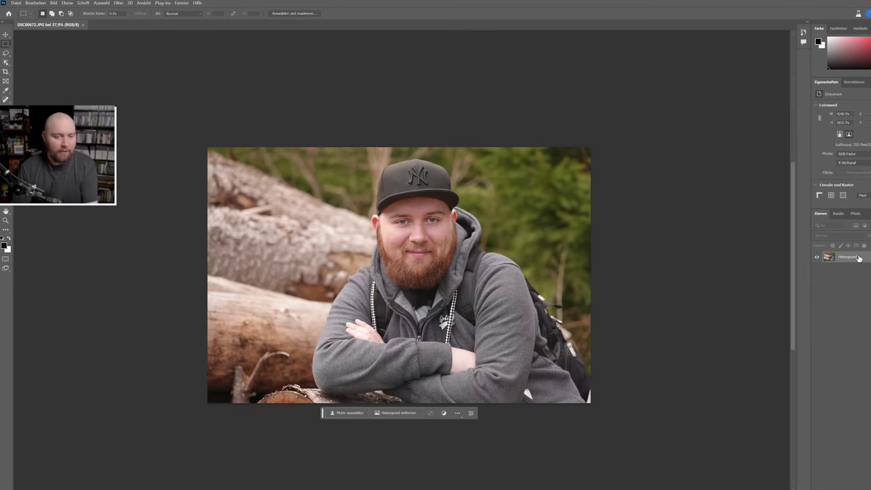
Unlock the background as a layer, marquee the face, and invert the selection.
right_click(859, 259)
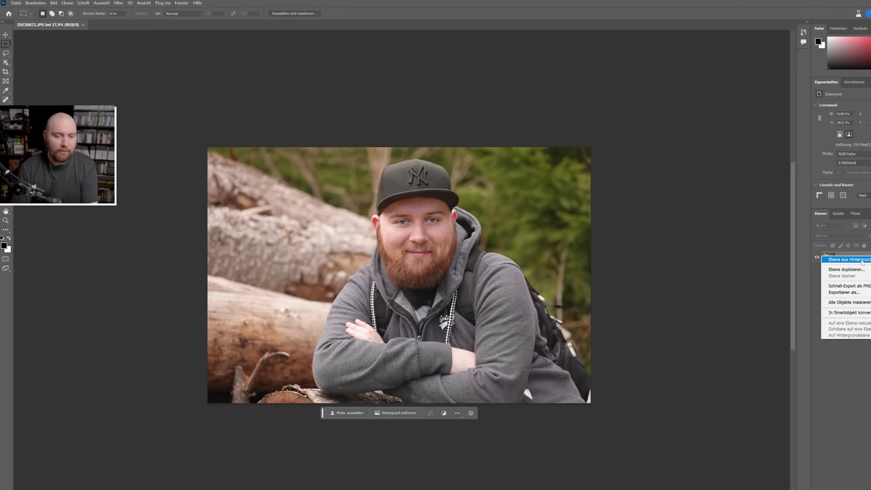
left_click(869, 261)
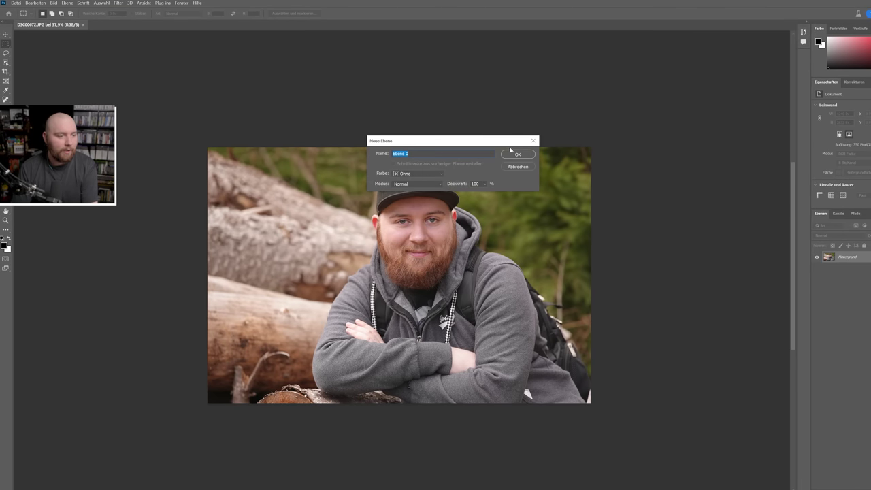
left_click(513, 151)
left_click_drag(342, 204, 441, 294)
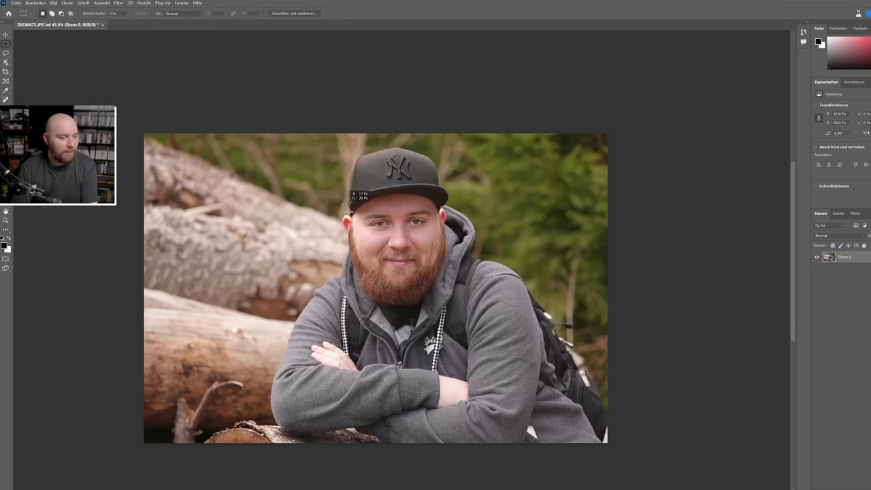
right_click(485, 242)
left_click(500, 253)
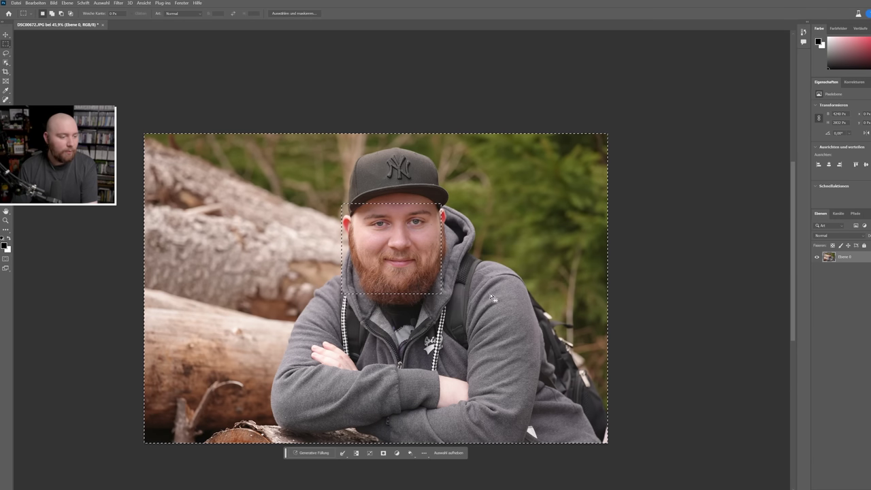
Generative Fill the area around the face with 'football' and browse the three variations.
left_click(312, 453)
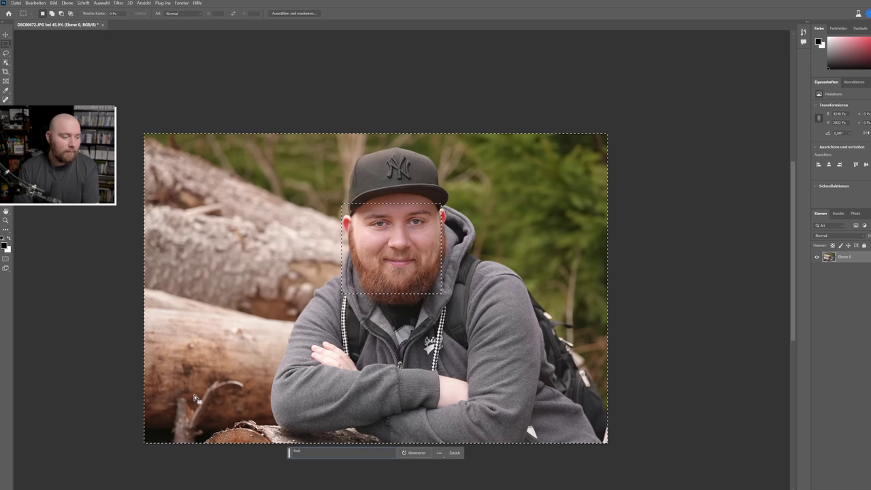
type("football")
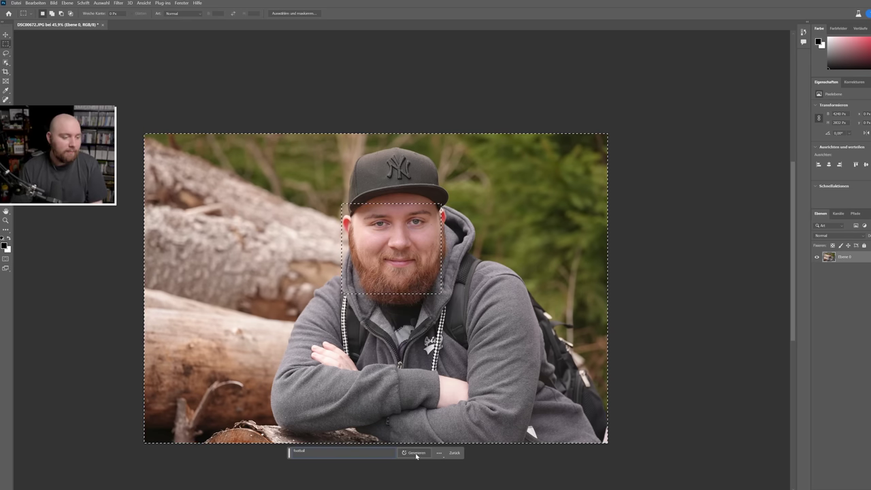
key("Return")
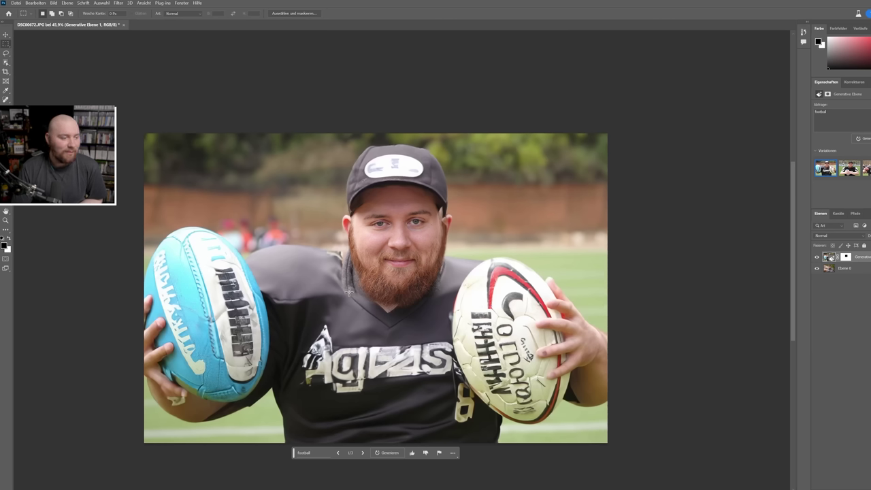
left_click(363, 454)
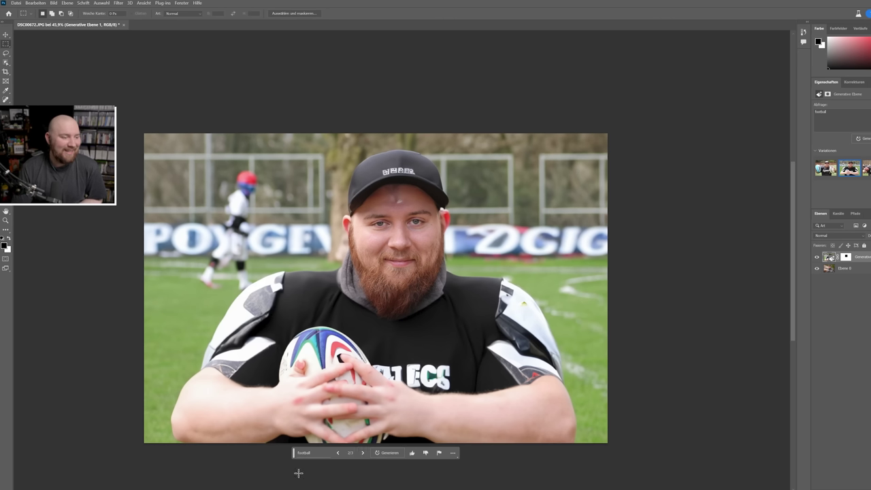
left_click(363, 453)
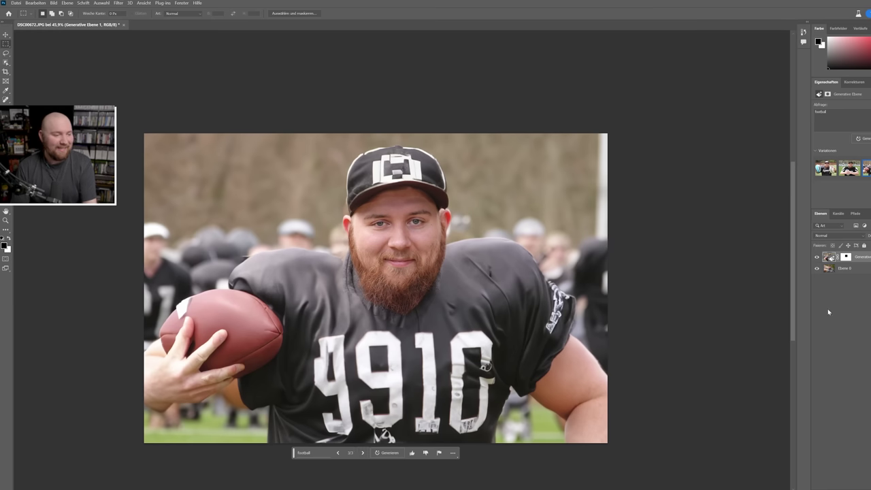
Compare with the original portrait, then delete the football generative layer.
left_click(818, 257)
key("Delete")
scroll(224, 184, "up", 1)
Trace the face and beard outline with the Lasso, then invert the selection.
scroll(224, 184, "up", 1)
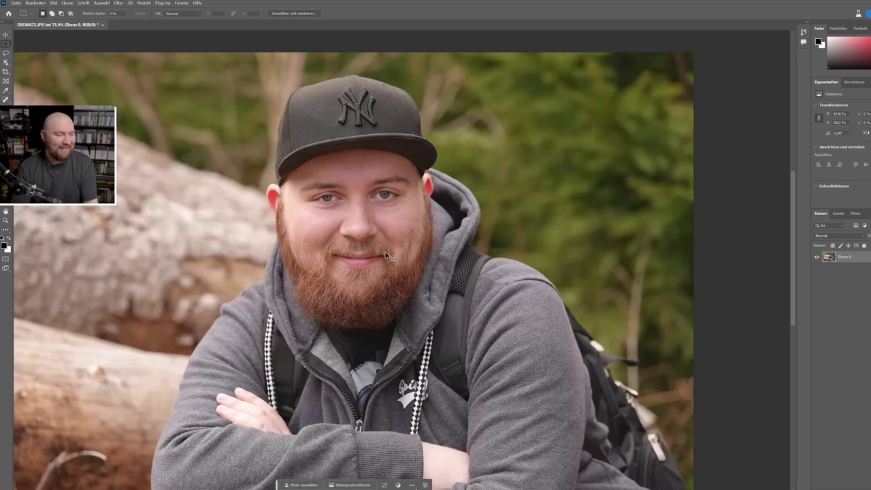
left_click(6, 52)
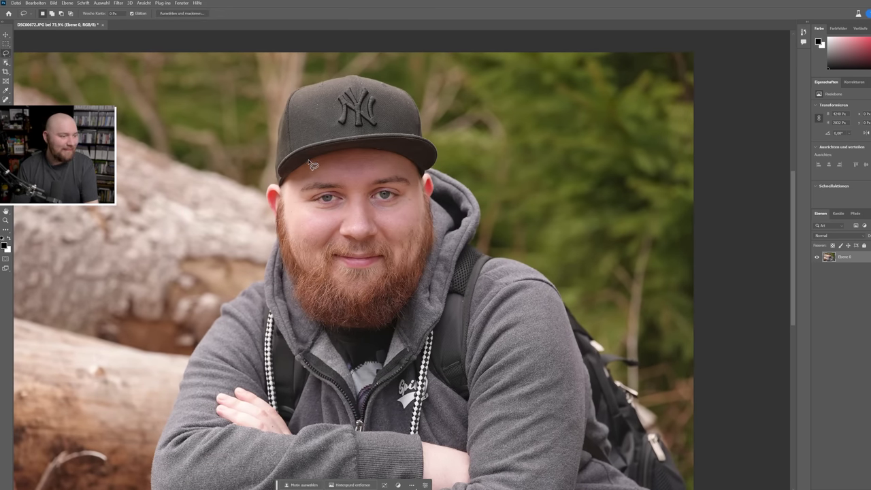
left_click_drag(287, 182, 418, 290)
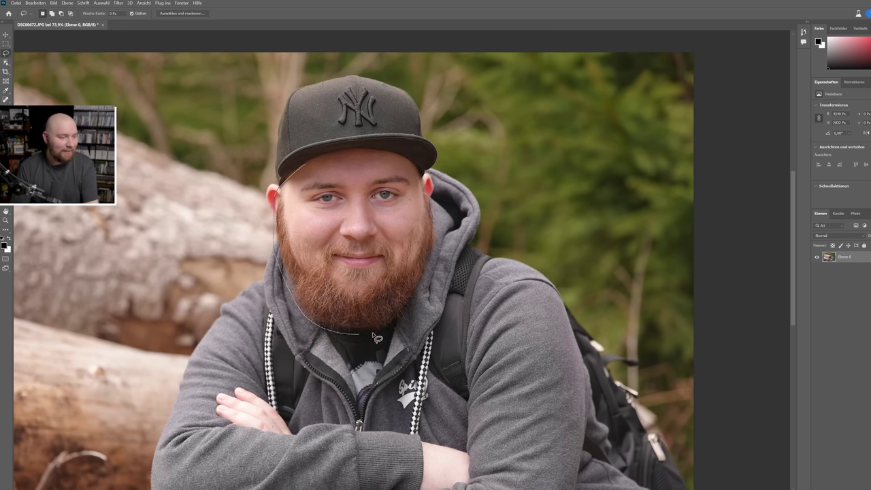
left_click_drag(436, 227, 418, 170)
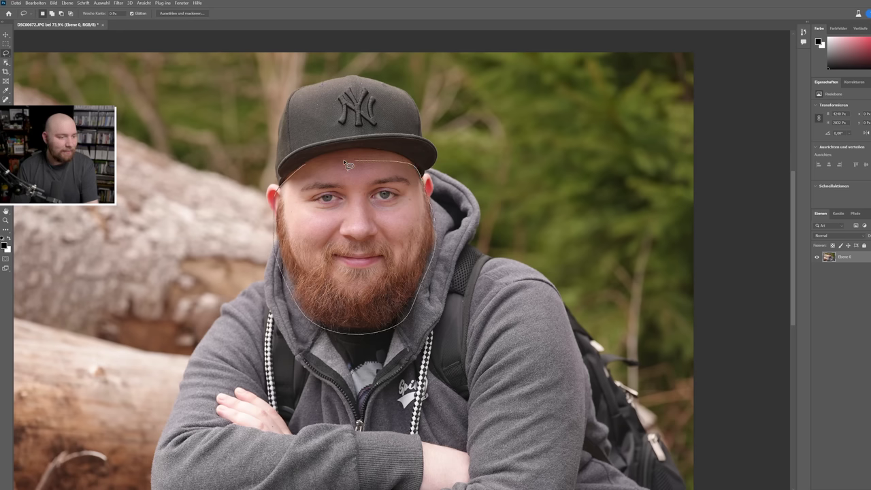
left_click_drag(348, 166, 320, 165)
right_click(538, 242)
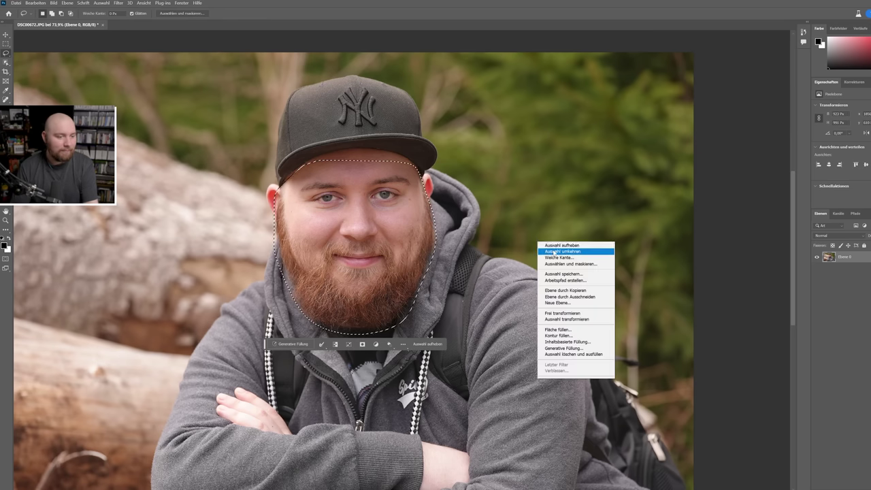
left_click(554, 251)
Fit the photo to the screen and generate a toilet scene around the face.
key("ctrl+0")
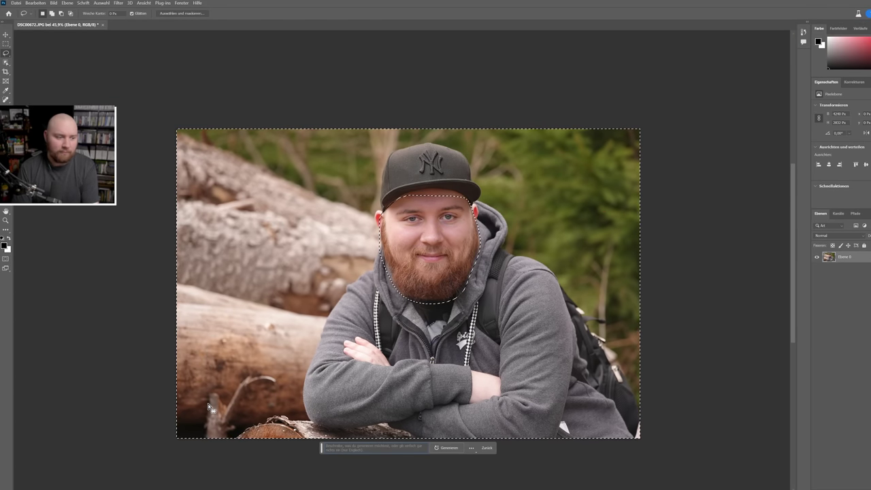
type("bald")
left_click(449, 448)
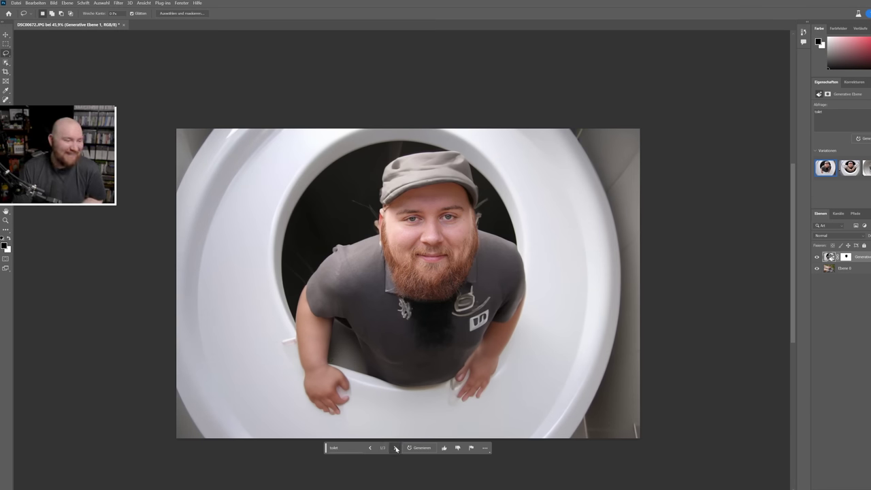
Browse the toilet variations, generate three more, and settle on variation 3 of 6.
left_click(396, 448)
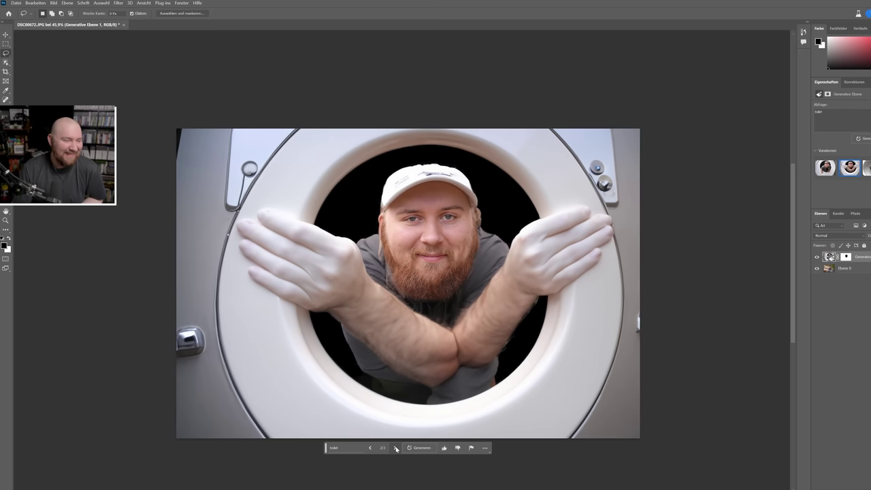
left_click(396, 448)
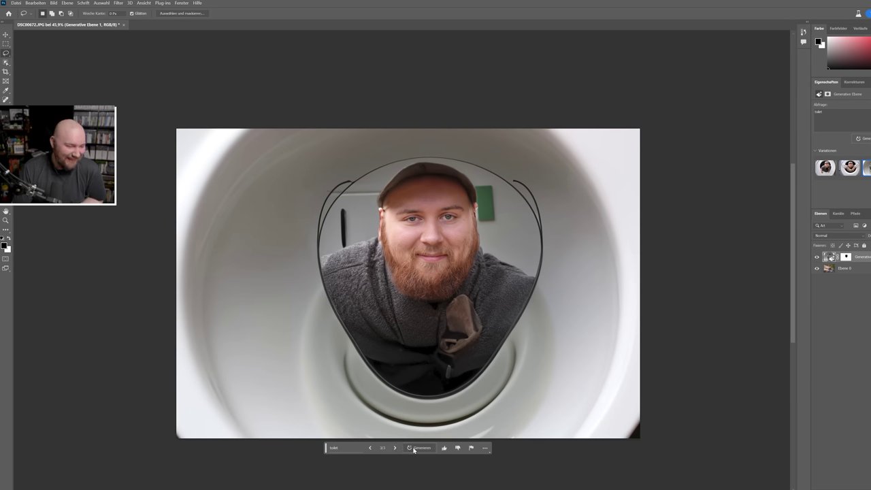
left_click(419, 448)
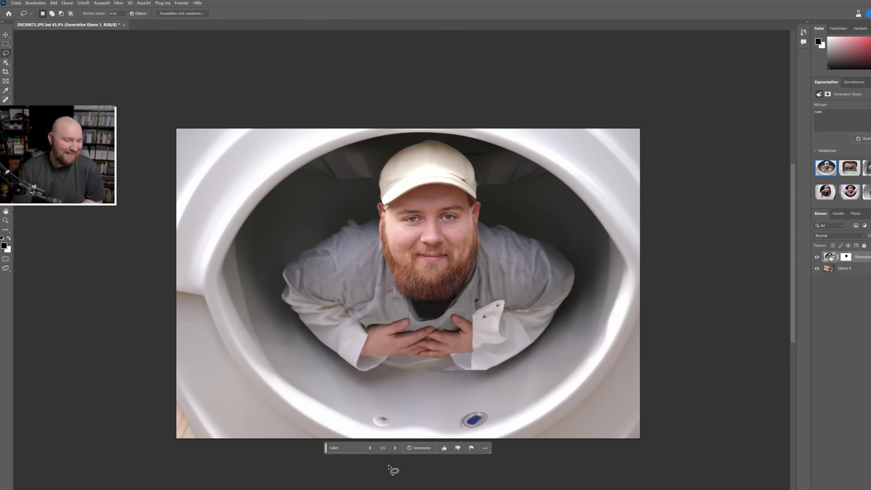
left_click(395, 449)
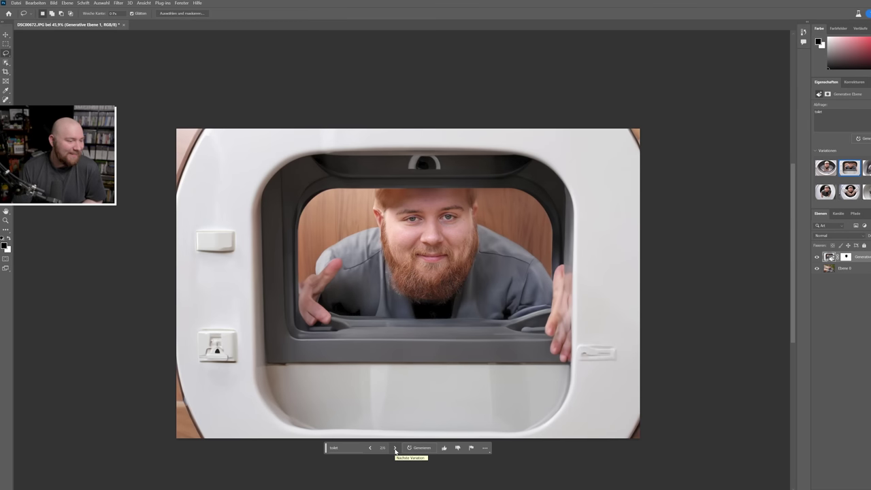
left_click(395, 449)
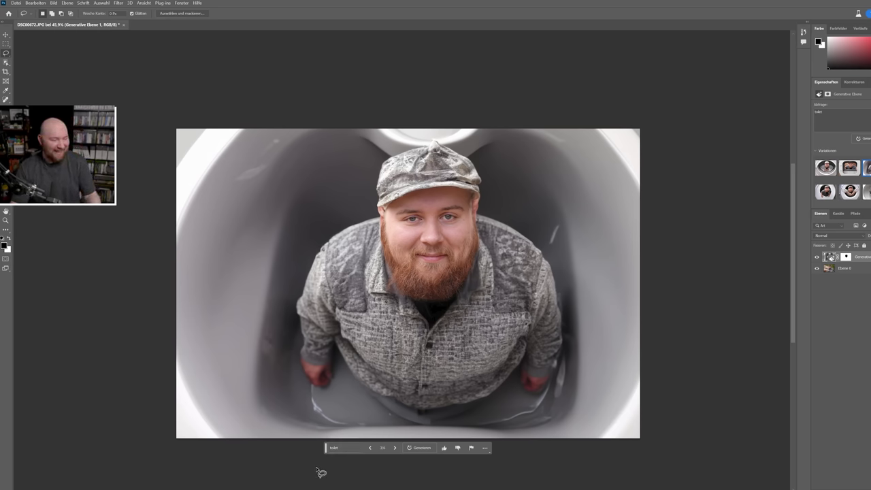
left_click(350, 447)
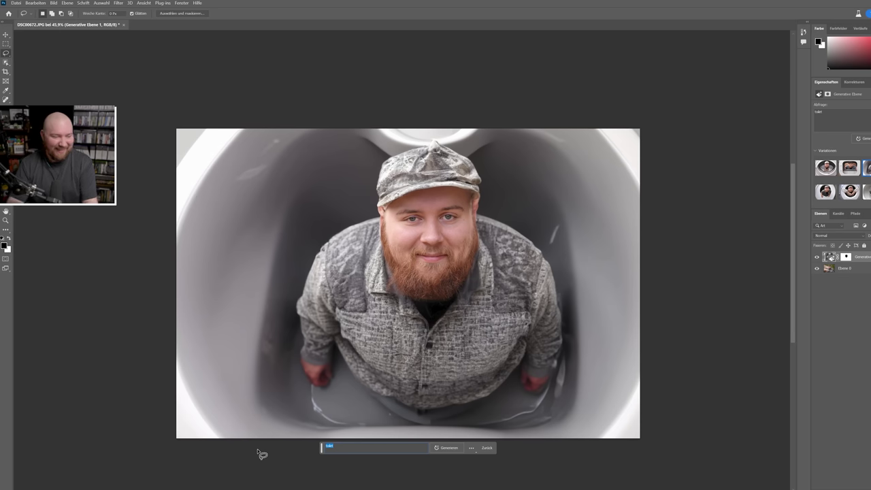
Regenerate with a microwave prompt, showing the face behind the appliance door, then compare with the original.
type("mcwein")
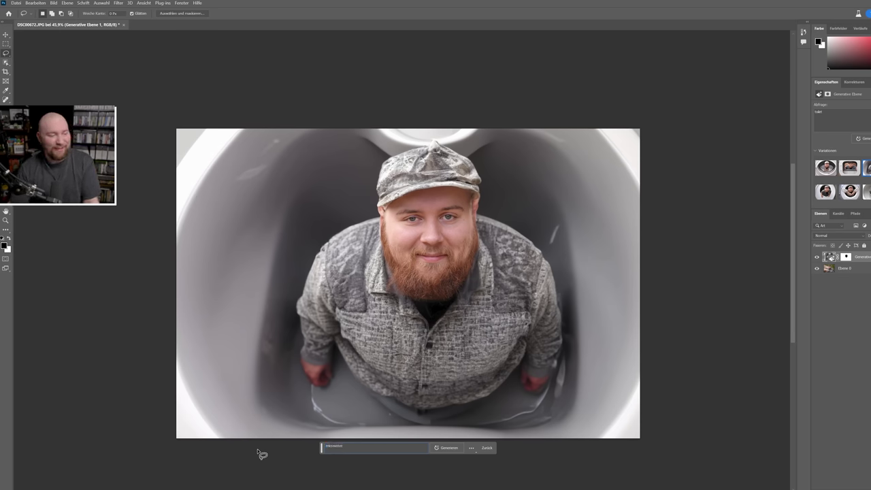
left_click(445, 449)
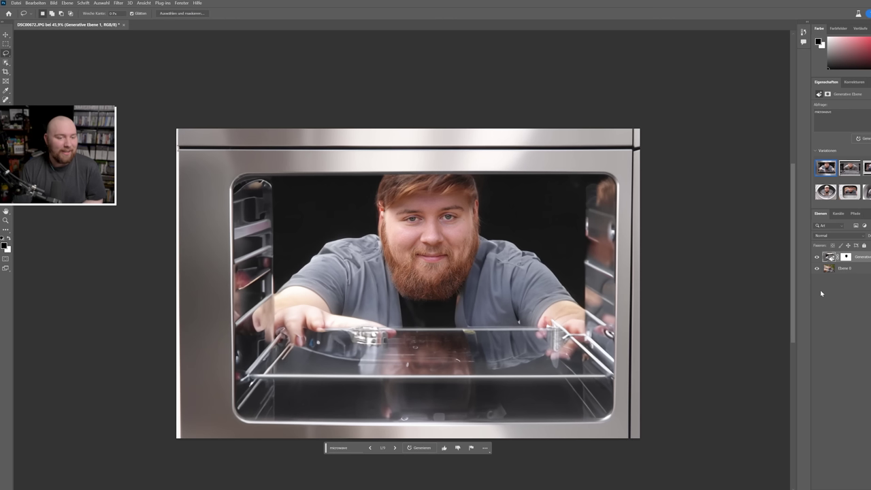
left_click(818, 258)
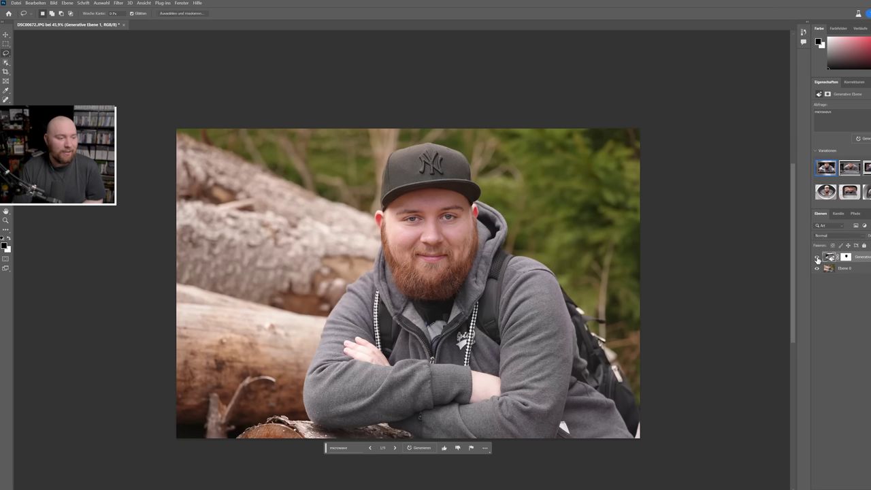
Browse the microwave variations, generate a new batch, and view two more of them.
left_click(817, 257)
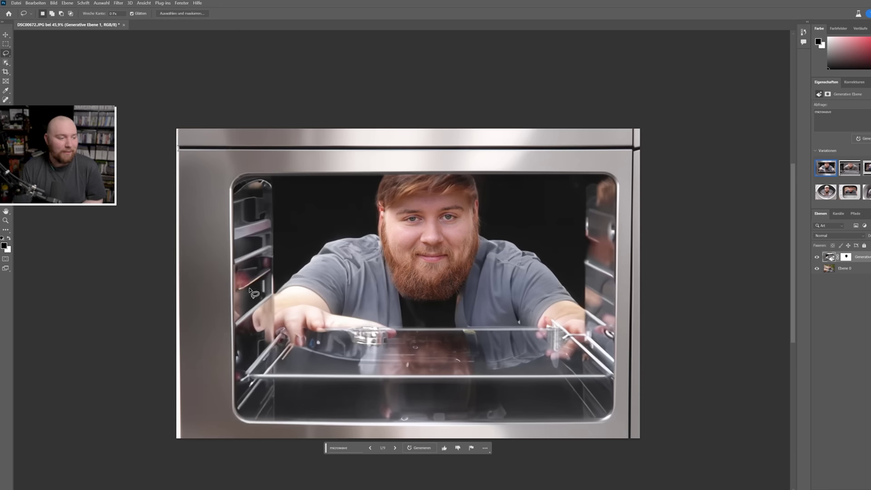
left_click(396, 449)
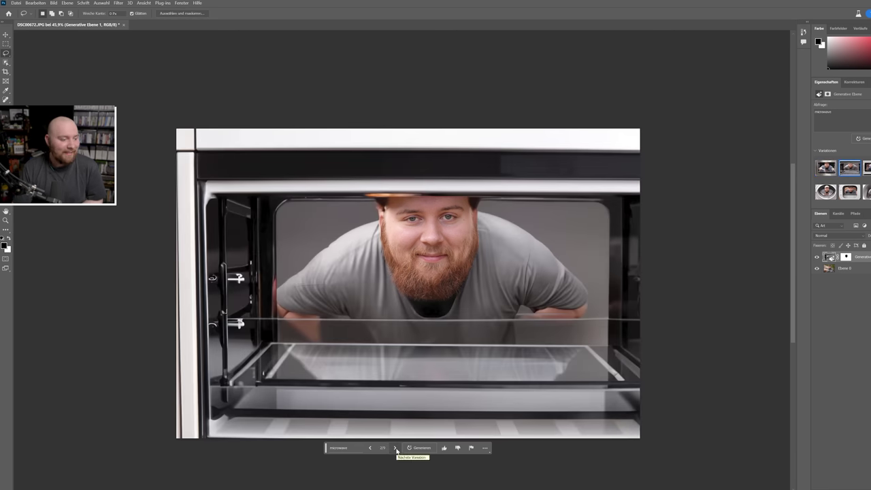
left_click(395, 449)
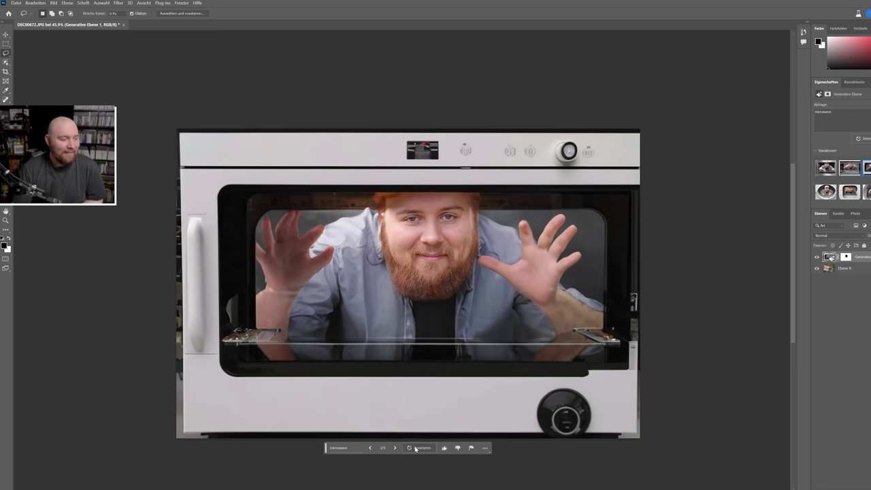
left_click(416, 448)
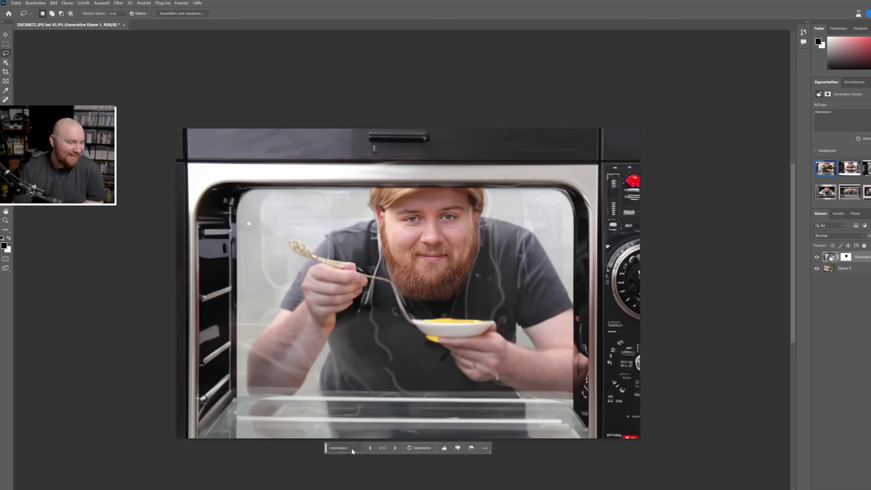
left_click(396, 449)
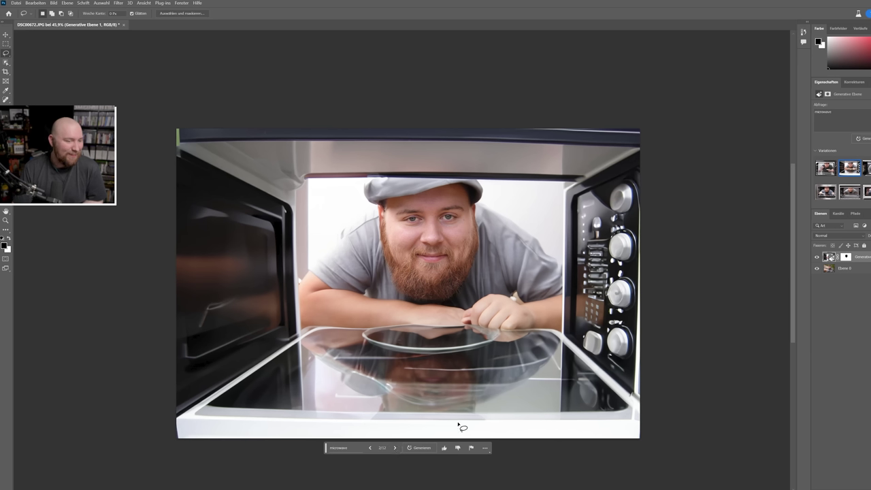
left_click(396, 449)
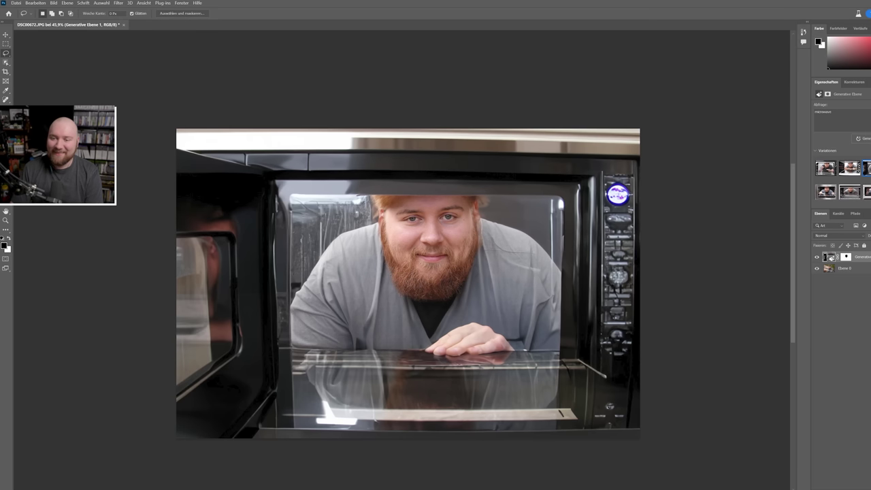
Open the webcam photo as a new document and marquee a rectangle around the young man's face.
left_click_drag(594, 129, 544, 27)
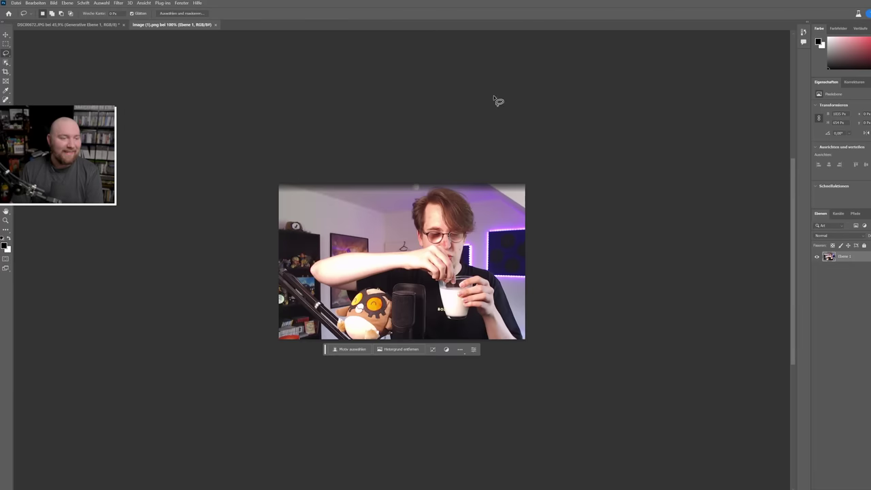
scroll(495, 207, "up", 3)
scroll(404, 240, "down", 1)
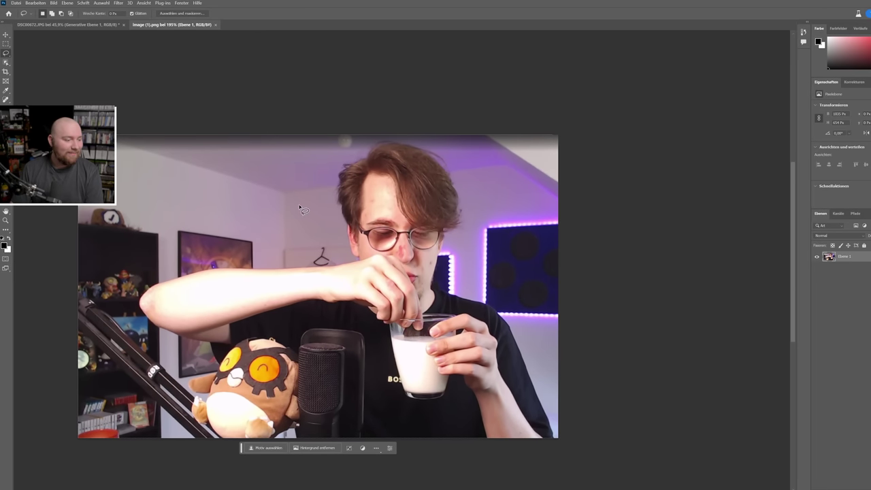
left_click(5, 44)
scroll(386, 239, "up", 1)
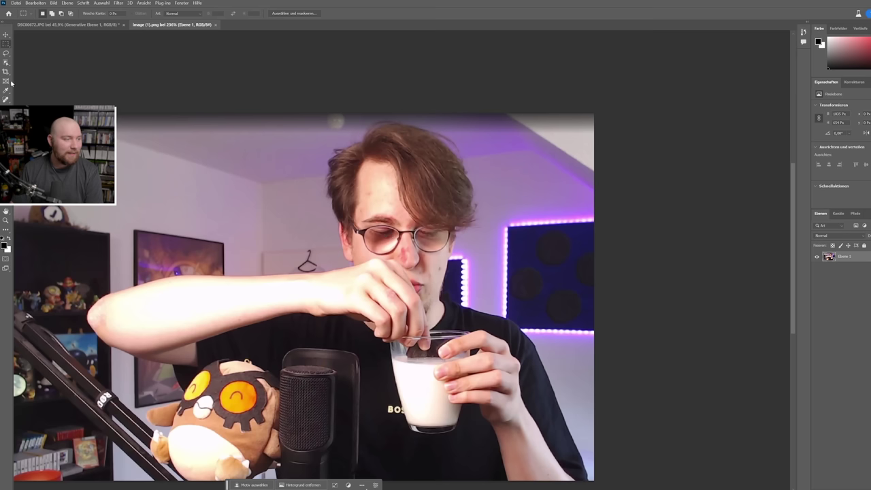
left_click_drag(352, 184, 442, 314)
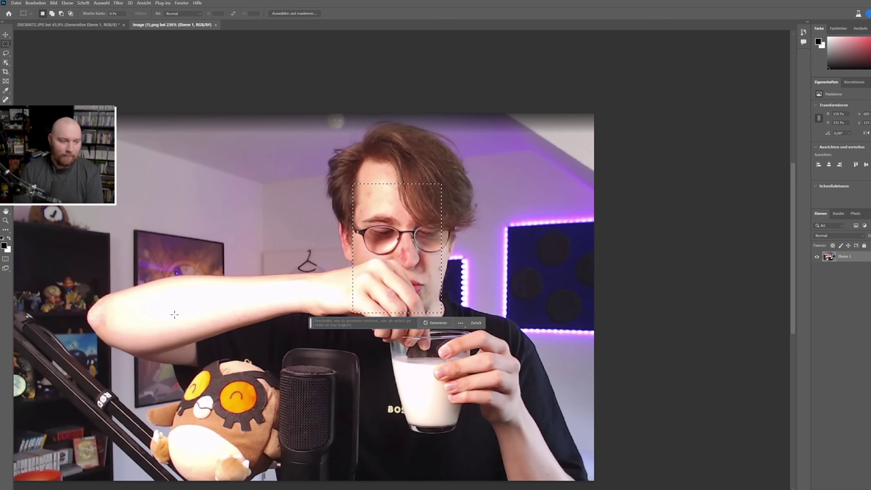
Generate a bootcamp fill inside the face rectangle, view three variations, then undo it.
type("nil")
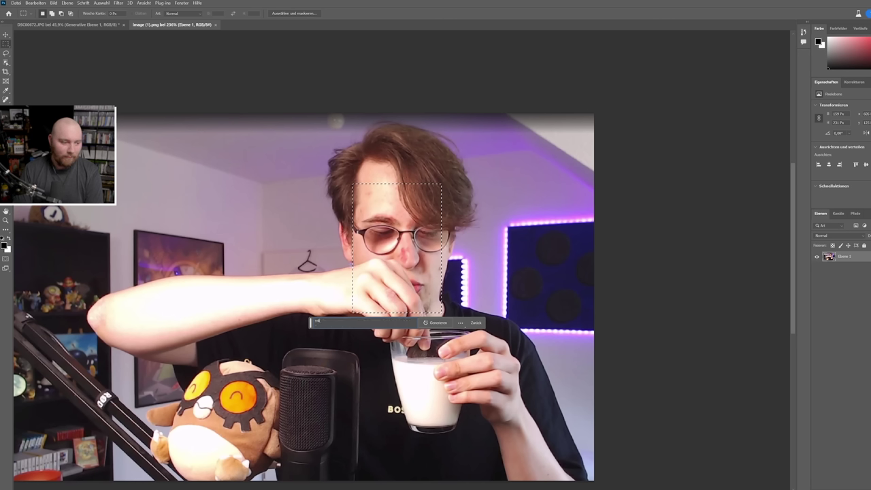
type("h")
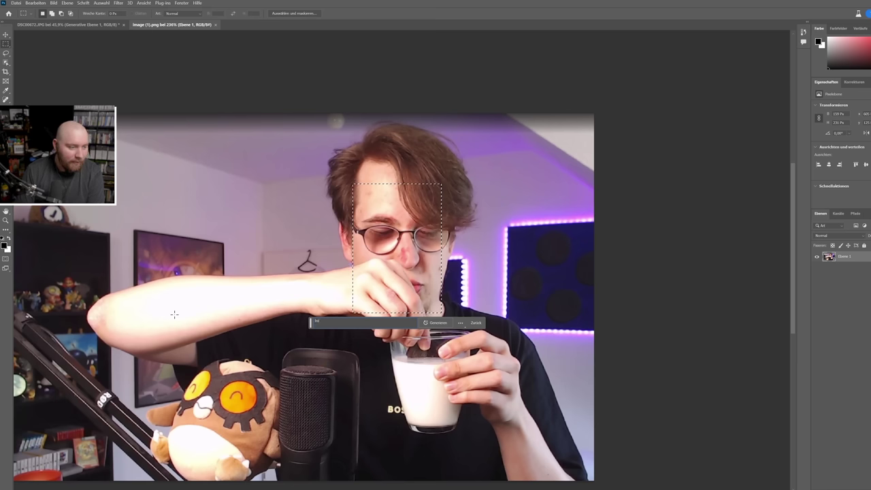
key("Return")
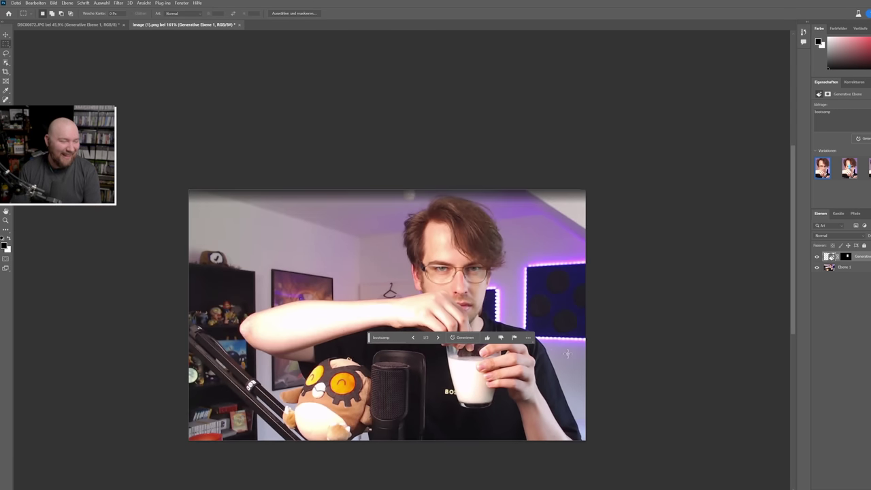
scroll(445, 379, "up", 2)
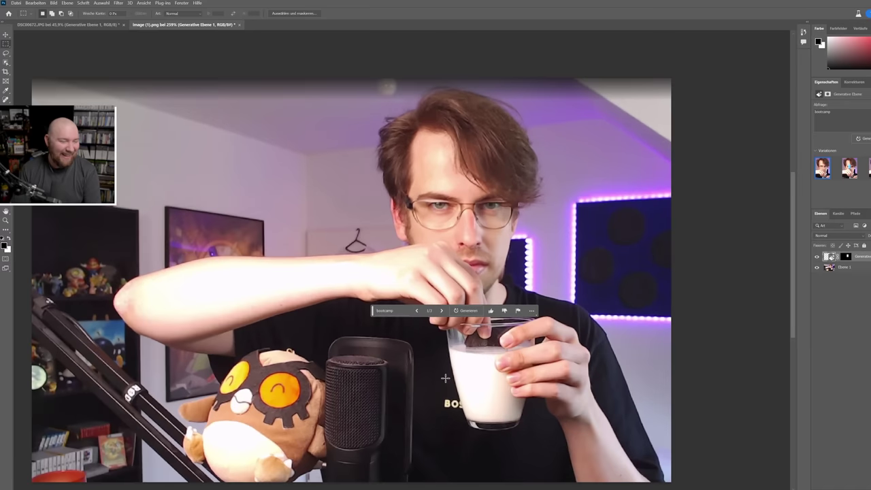
left_click(442, 312)
left_click(442, 312)
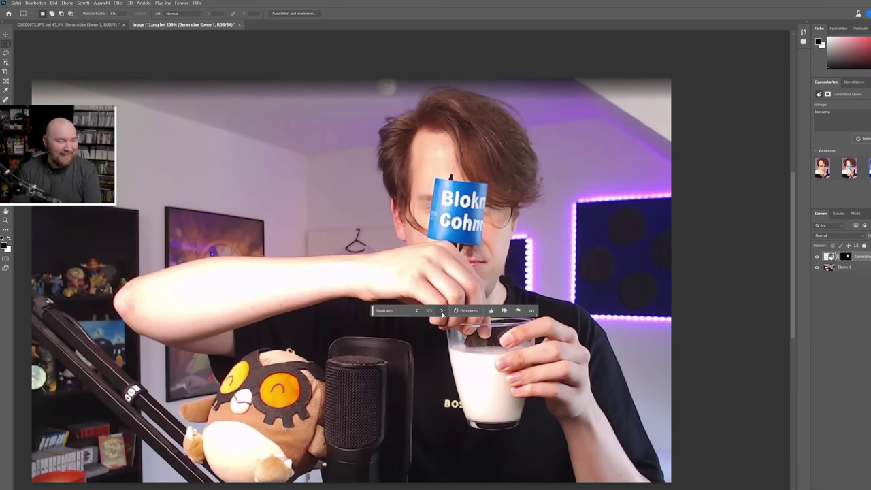
key("ctrl+z")
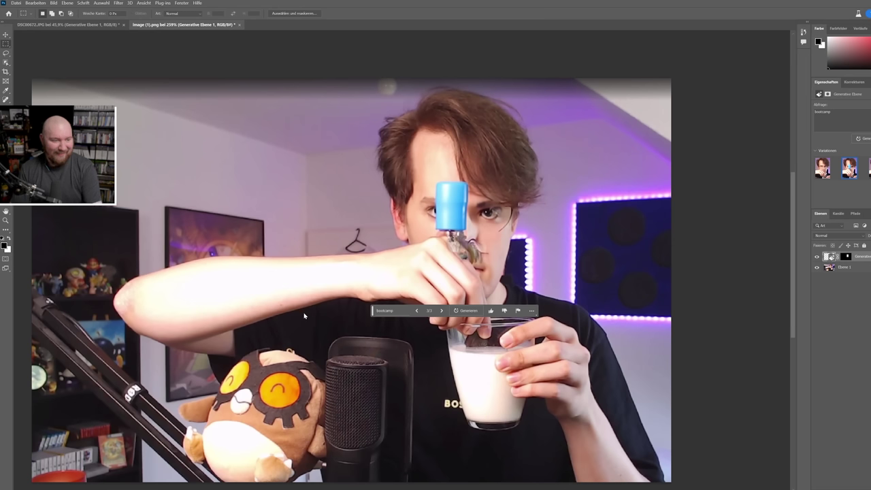
key("ctrl+z")
key("ctrl+z")
Invert the face selection and generate a bootcamp gym scene around the young man.
right_click(294, 228)
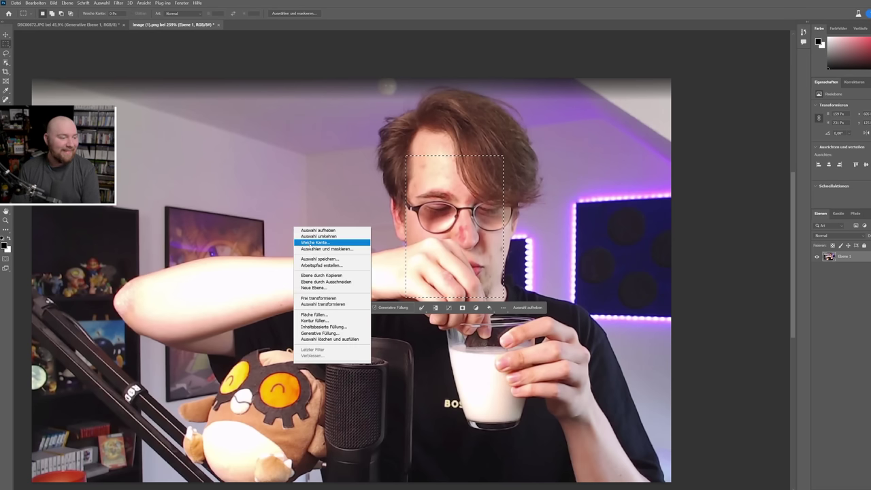
left_click(320, 236)
type("bookshelf")
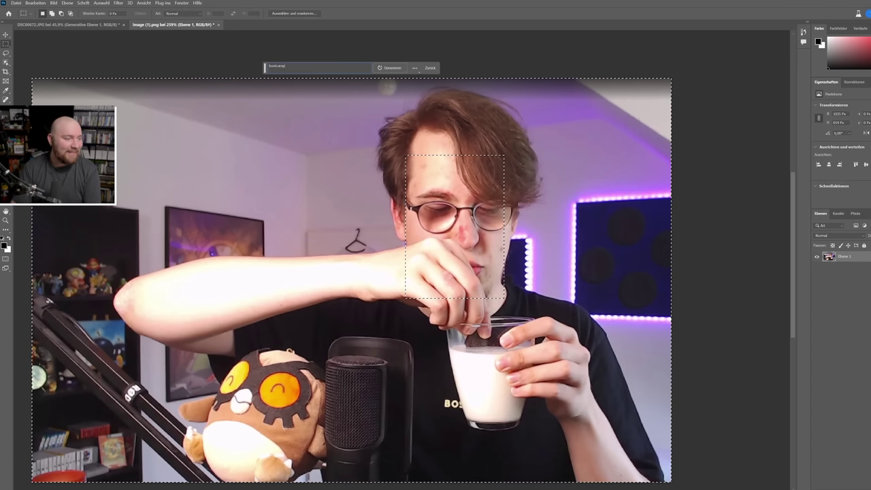
key("Return")
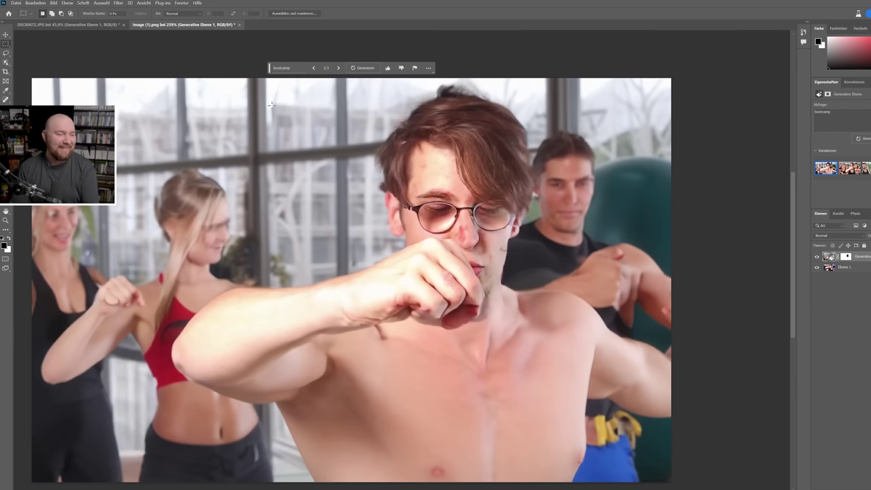
scroll(286, 214, "down", 2)
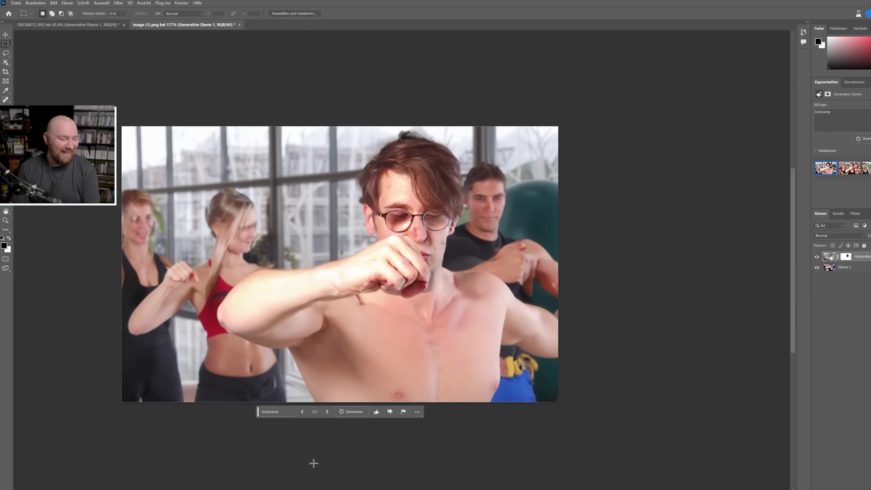
scroll(313, 456, "up", 1)
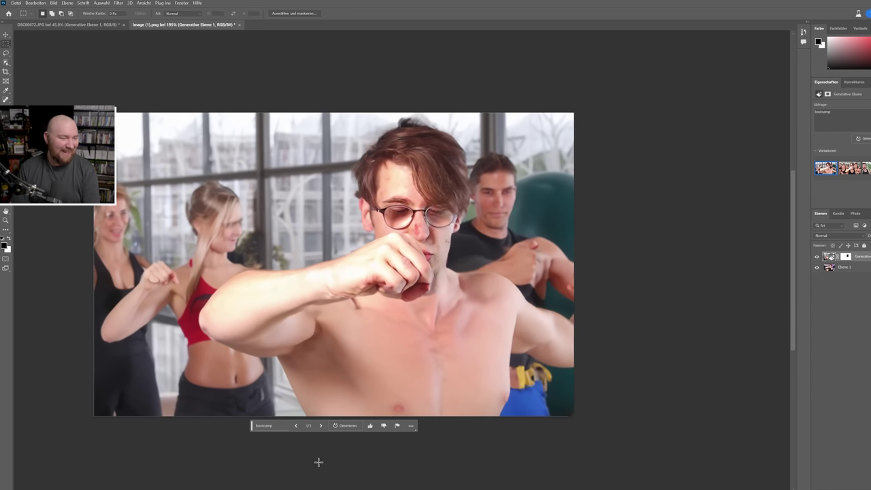
Browse the bootcamp variations, generate another batch, and step to the white tank-top version.
left_click(321, 426)
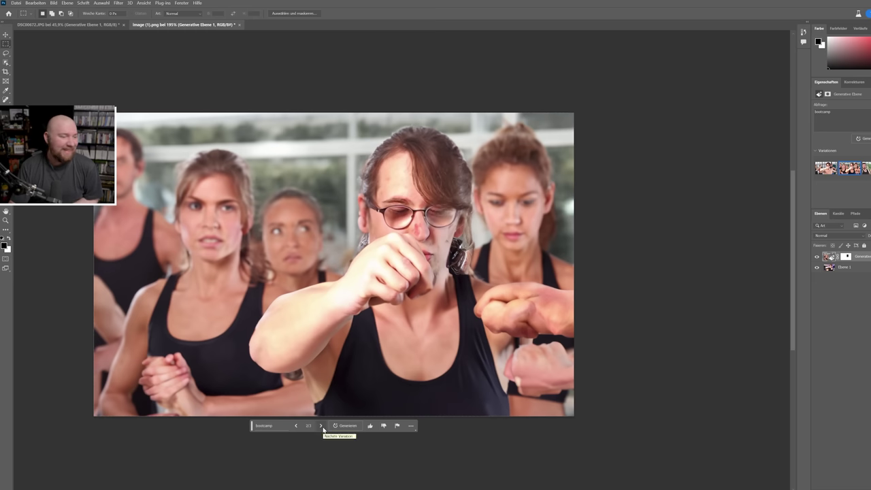
left_click(321, 426)
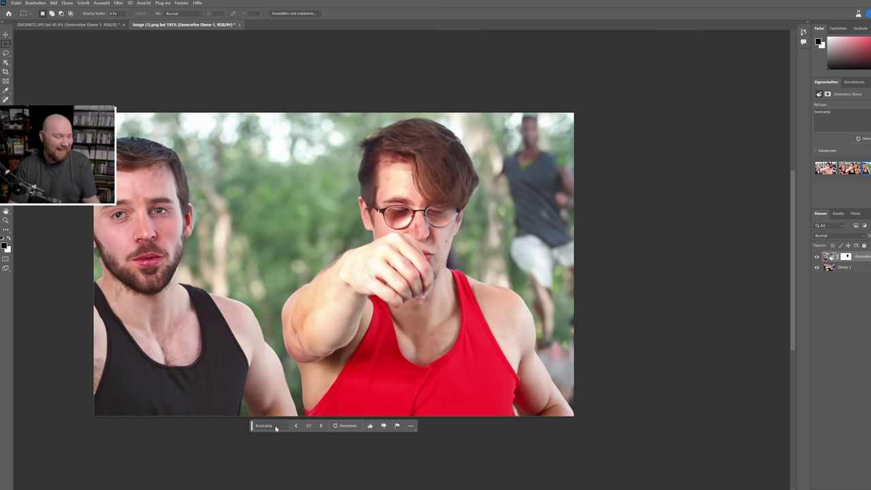
left_click(345, 426)
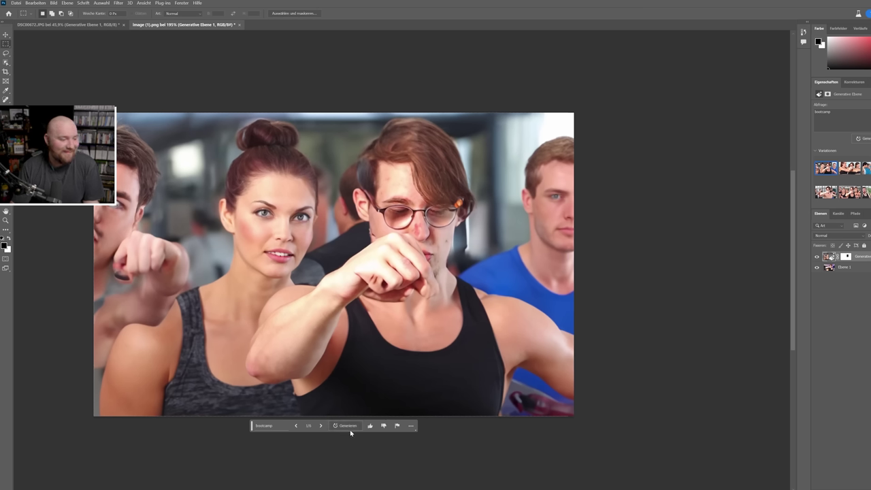
left_click(322, 427)
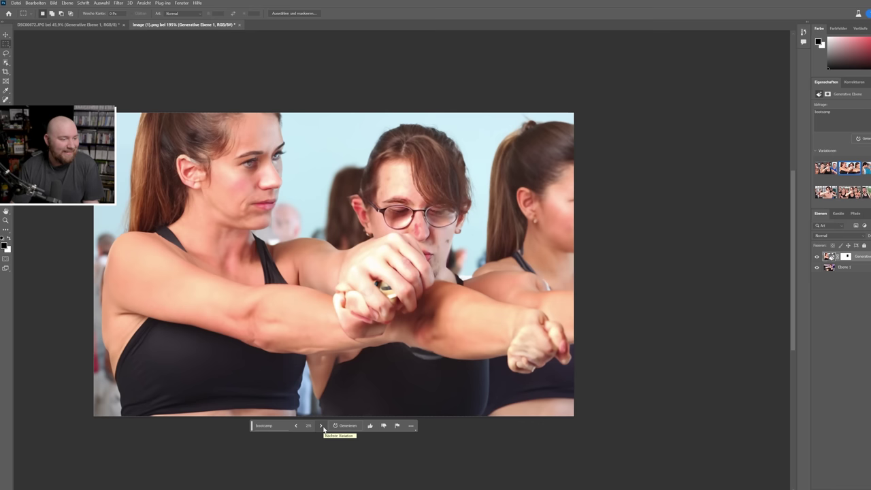
left_click(323, 428)
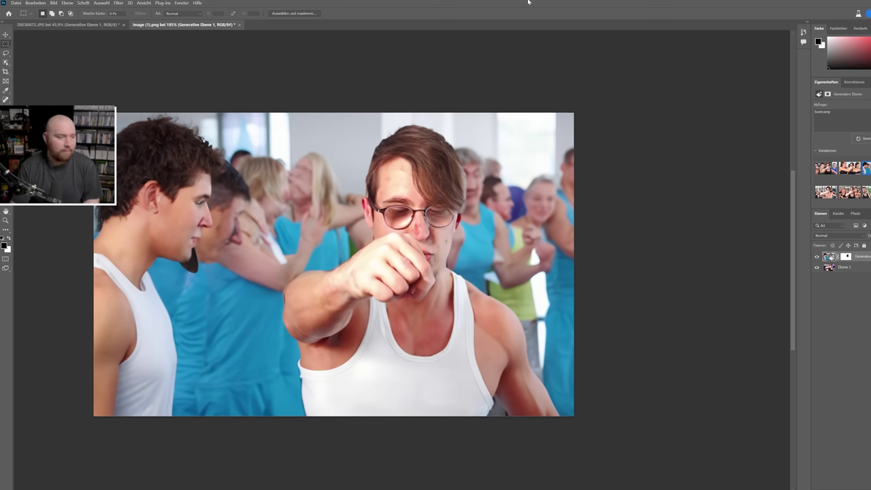
Create a 1280×720 clipboard-sized document, paste the Super Mario Galaxy thumbnail, and zoom in.
left_click(15, 2)
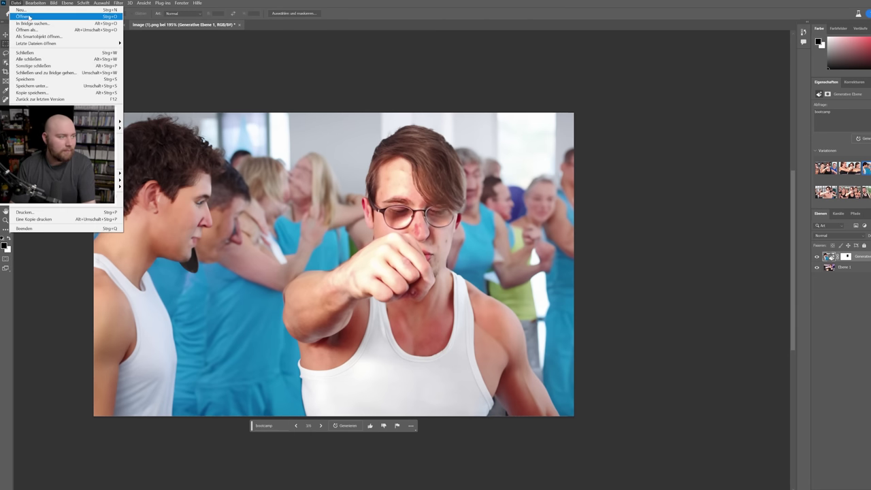
left_click(20, 9)
left_click(504, 315)
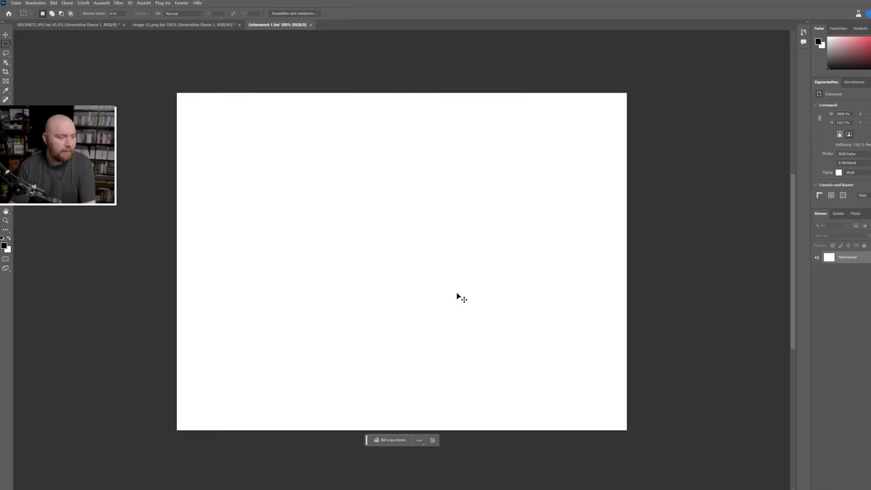
key("ctrl+v")
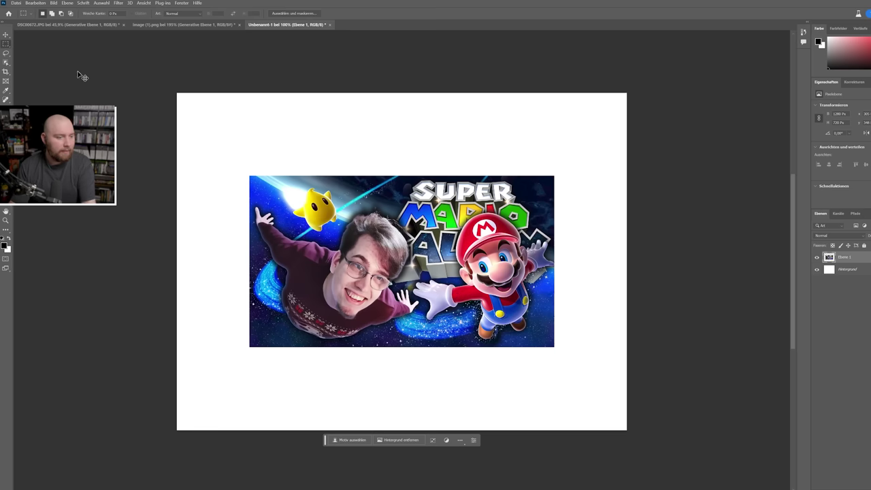
left_click(17, 4)
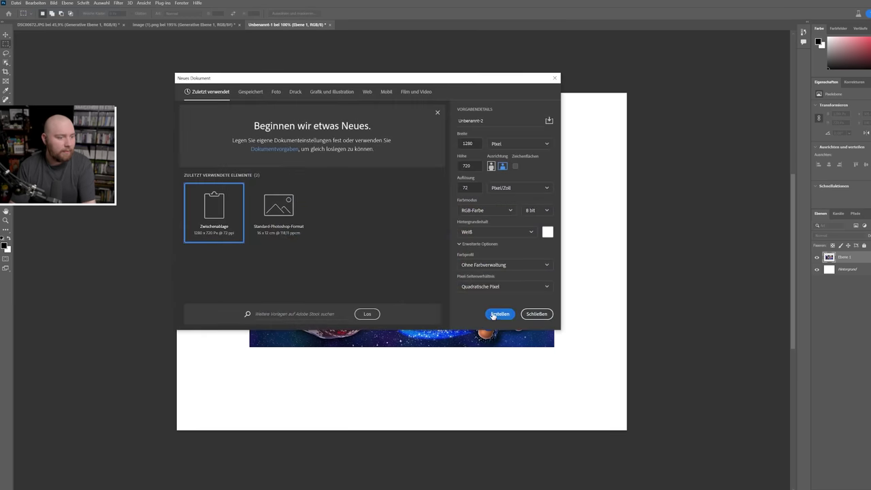
left_click(494, 314)
key("ctrl+v")
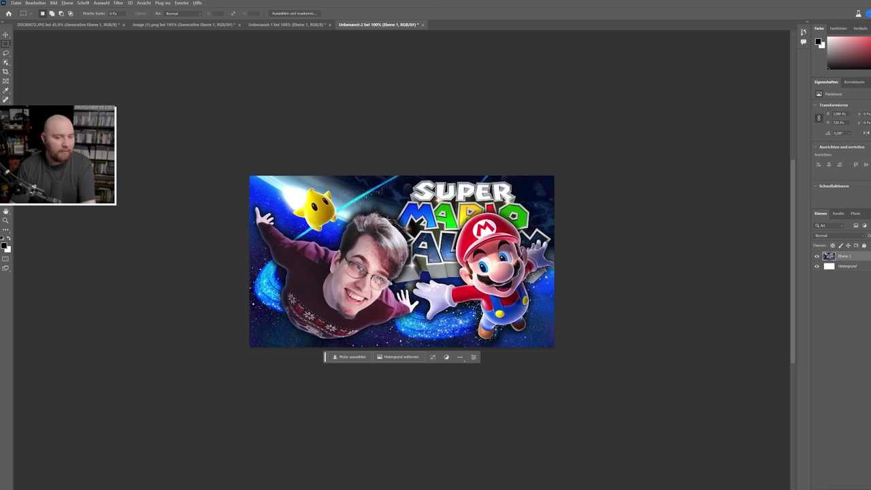
key("ctrl+plus")
Lasso-select the grinning man's body, arms and hair, plus Mario.
left_click(7, 53)
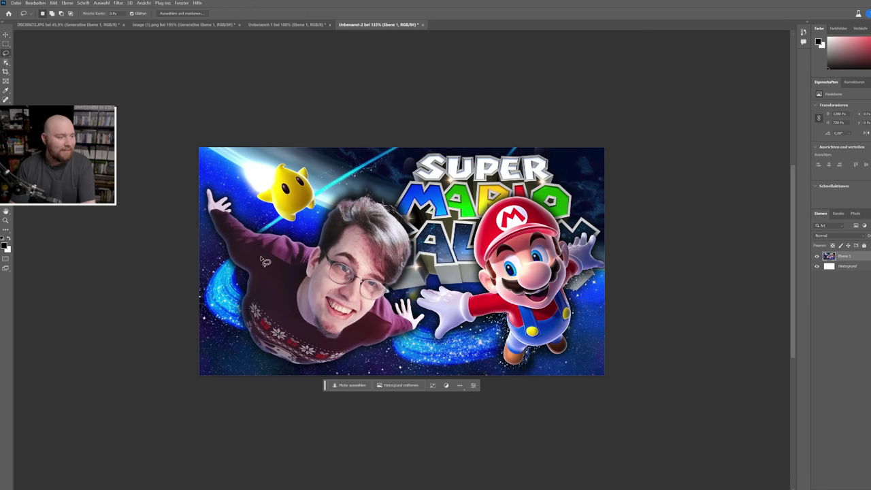
scroll(269, 264, "up", 1)
mouse_move(393, 208)
left_mouse_down()
mouse_move(204, 206)
mouse_move(244, 259)
mouse_move(255, 360)
mouse_move(320, 385)
mouse_move(447, 344)
mouse_move(430, 317)
mouse_move(402, 326)
mouse_move(435, 262)
mouse_move(422, 220)
mouse_move(212, 207)
left_mouse_up()
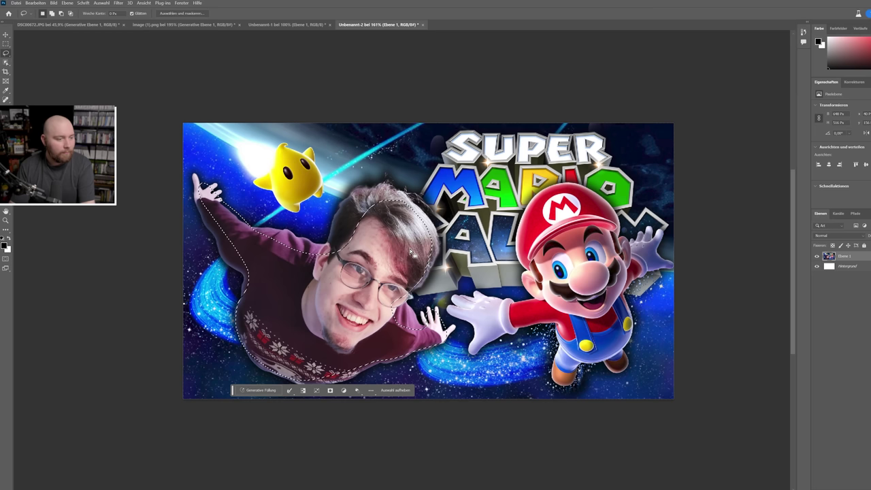
mouse_move(379, 312)
left_mouse_down()
mouse_move(334, 268)
mouse_move(339, 212)
mouse_move(393, 190)
mouse_move(435, 231)
mouse_move(437, 266)
mouse_move(391, 291)
left_mouse_up()
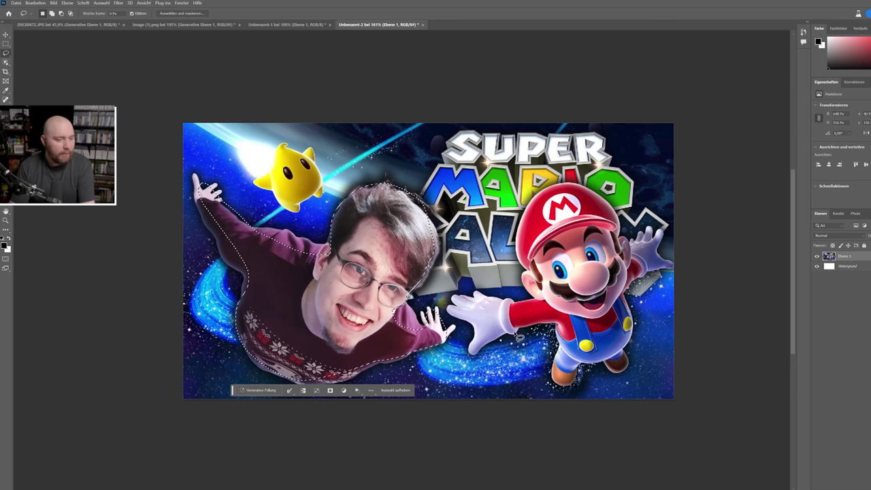
mouse_move(569, 312)
left_mouse_down()
mouse_move(551, 302)
mouse_move(568, 232)
mouse_move(625, 287)
mouse_move(589, 309)
left_mouse_up()
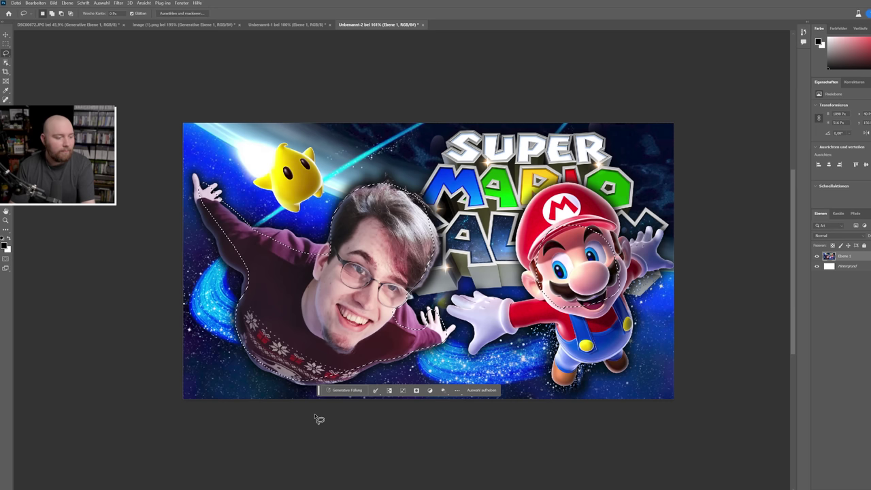
Enter 'underwater' as the Generative Fill prompt, cancel the first run, and invert the selection.
left_click(346, 390)
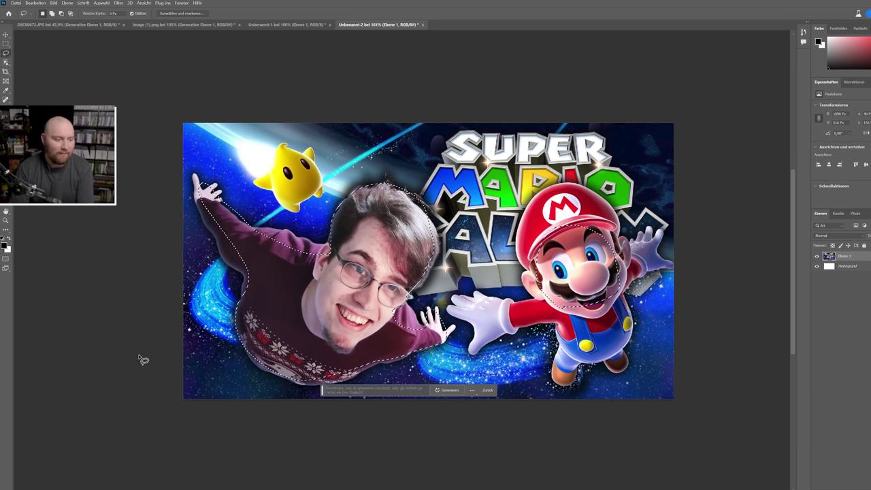
type("utterwasser")
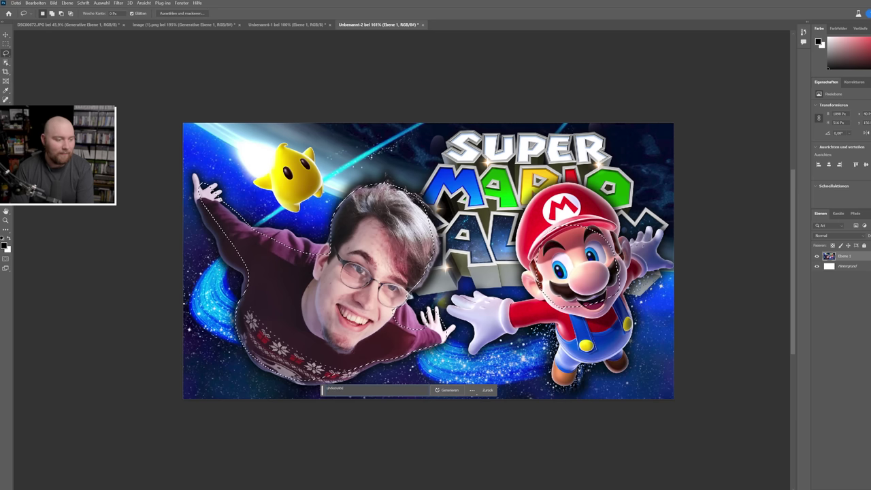
key("Return")
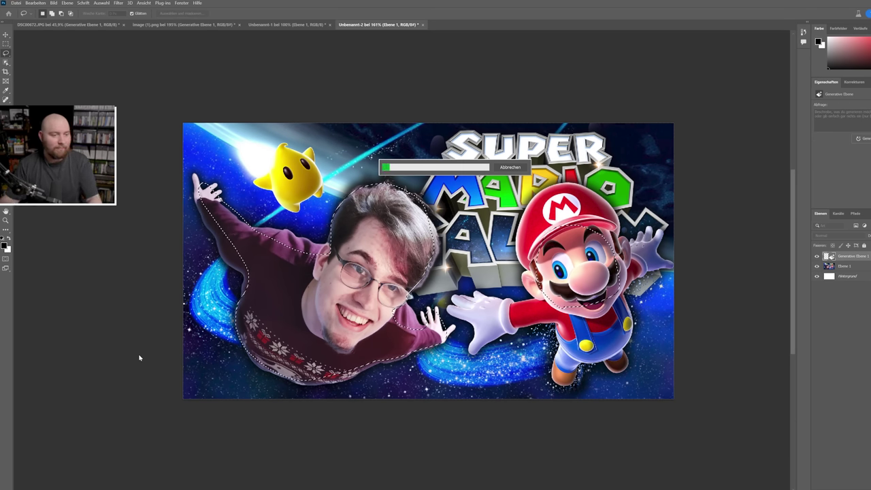
left_click(511, 167)
right_click(482, 188)
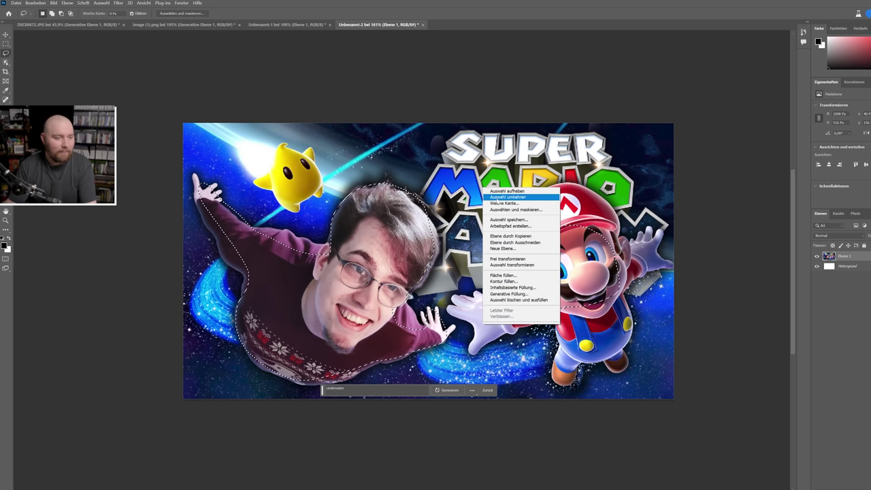
left_click(501, 198)
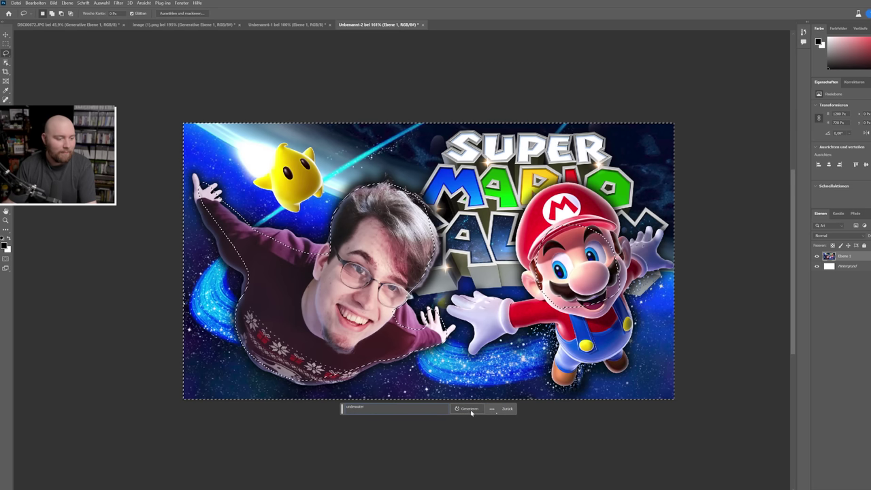
Generate underwater backgrounds, add a second batch, and settle on variation 3 of 6.
left_click(467, 408)
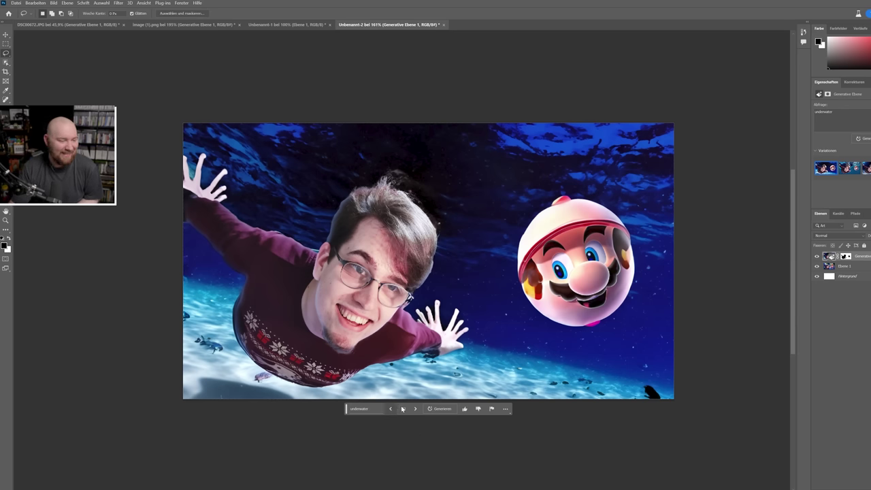
left_click(415, 409)
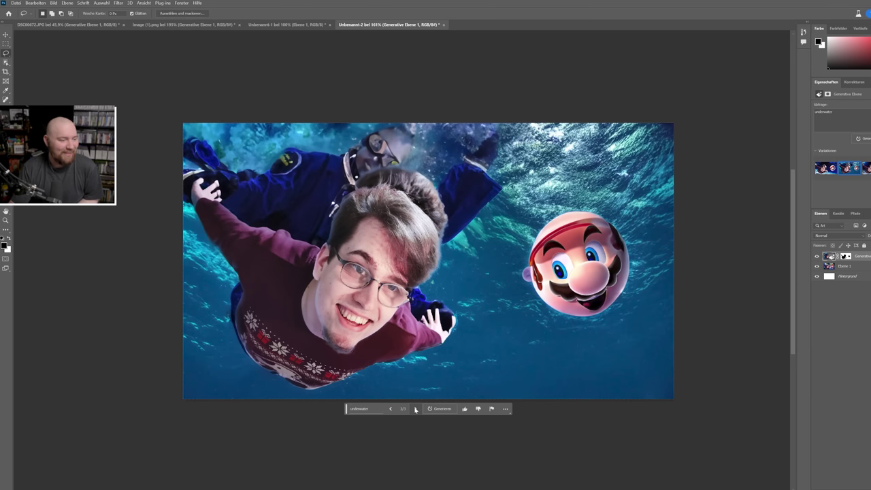
left_click(415, 408)
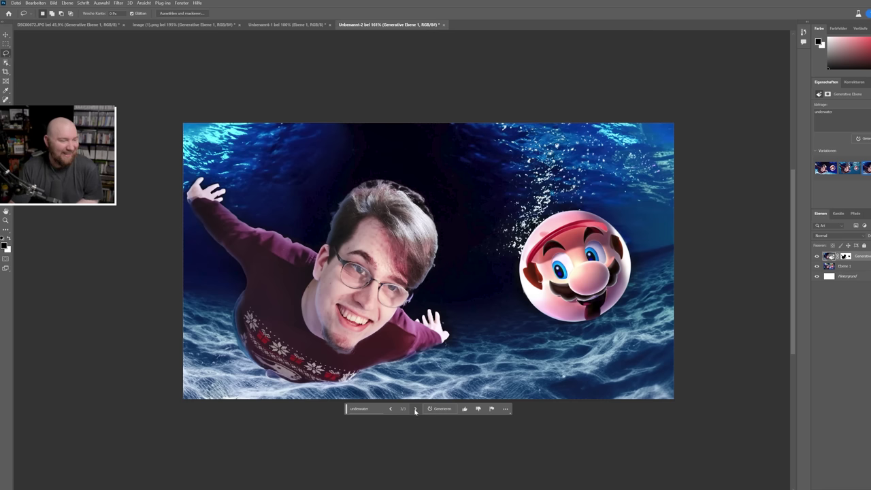
left_click(439, 409)
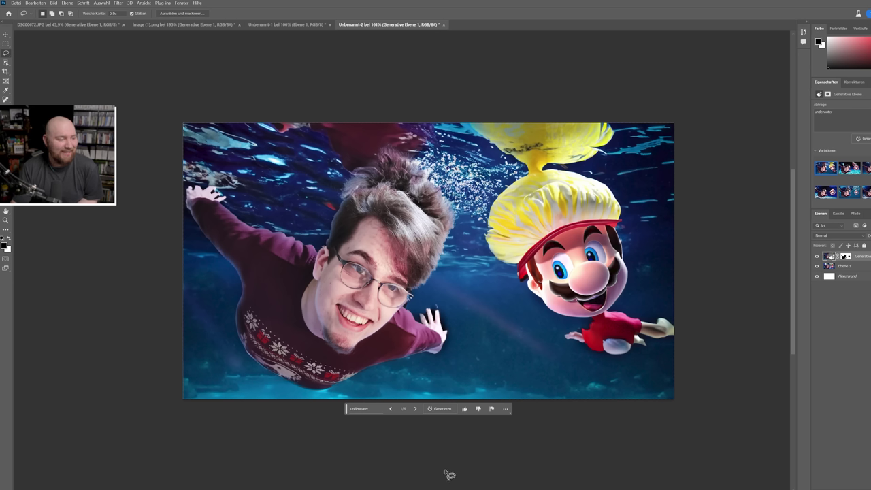
left_click(415, 409)
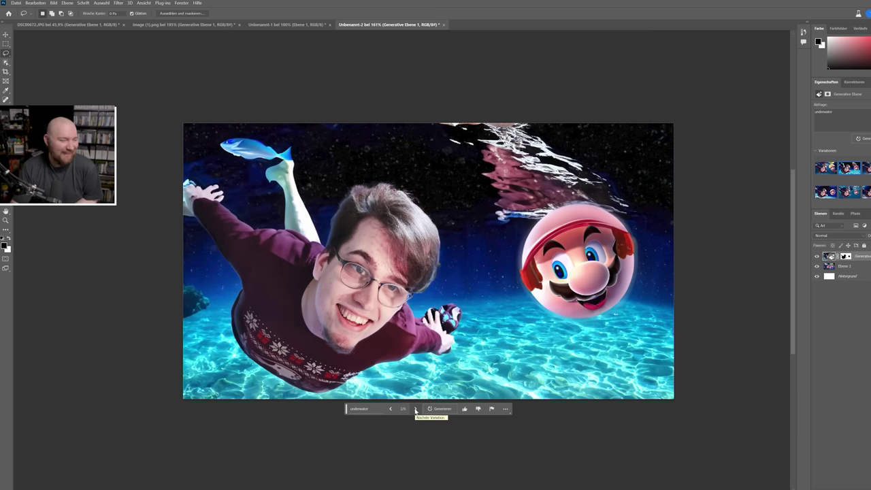
left_click(415, 409)
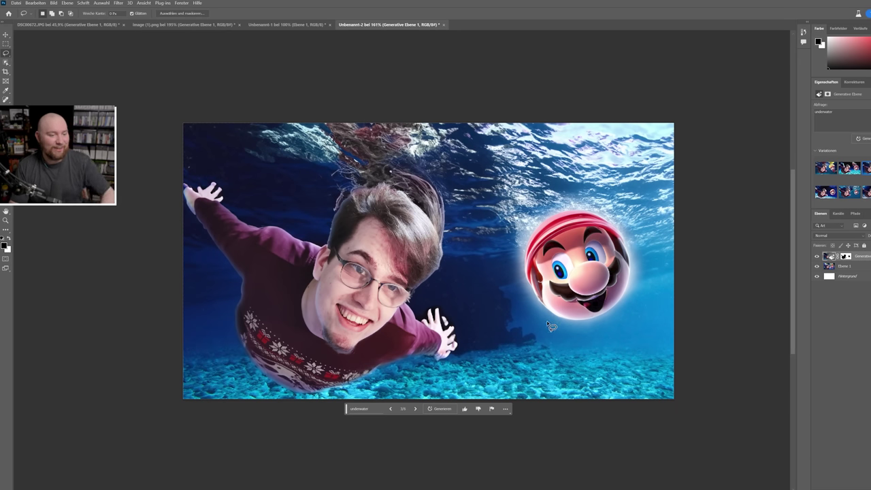
scroll(611, 304, "up", 5)
scroll(670, 308, "down", 1)
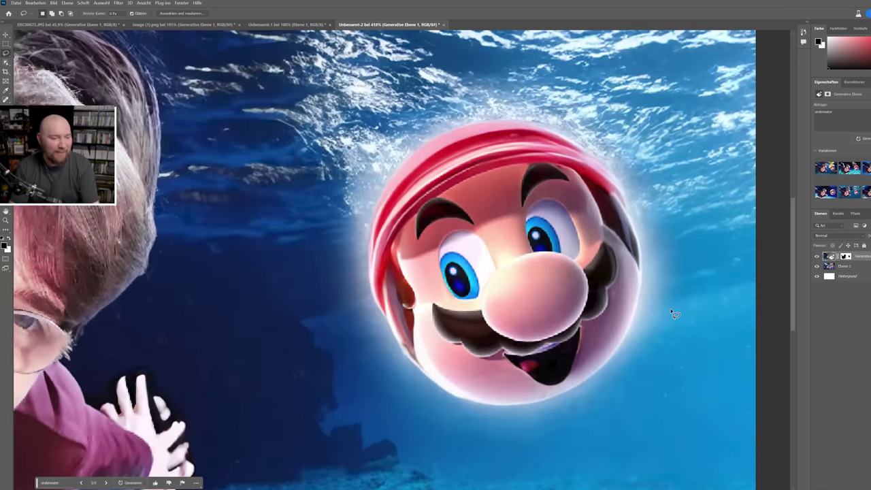
scroll(654, 316, "down", 4)
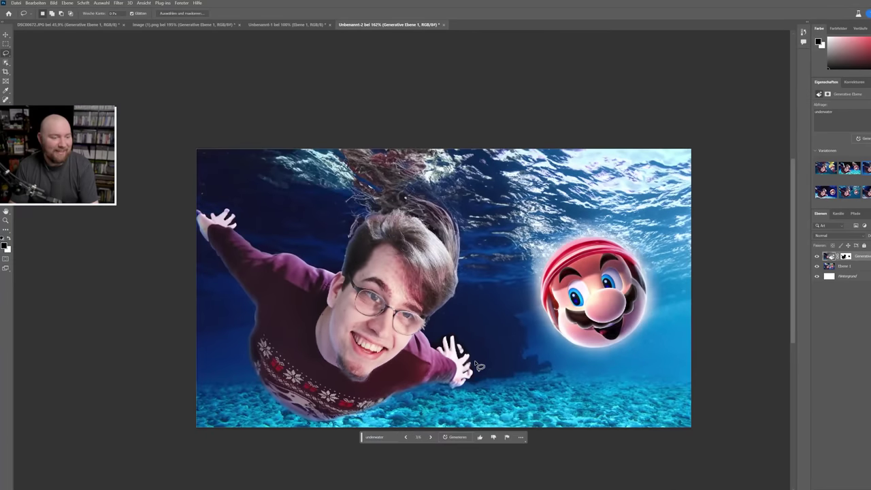
scroll(477, 366, "up", 1)
Replace the prompt with 'garbage', generate two batches, and view the plastic-garbage variation.
left_click(378, 437)
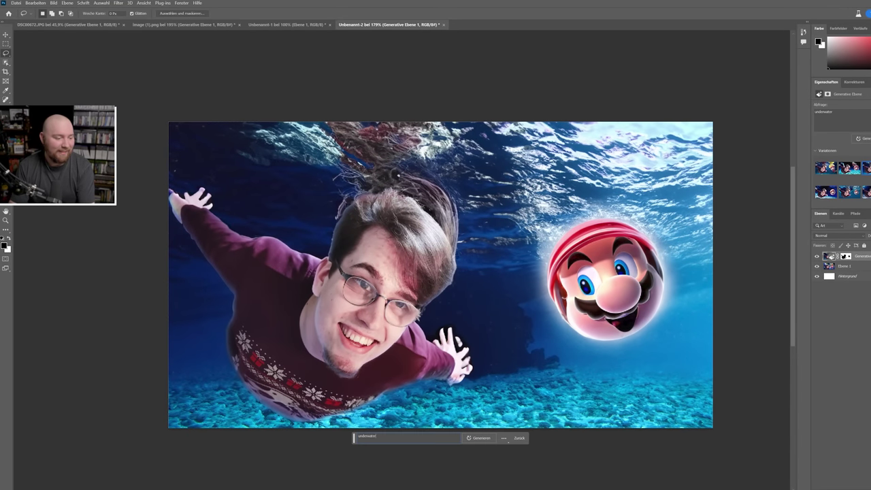
key("ctrl+a")
key("BackSpace")
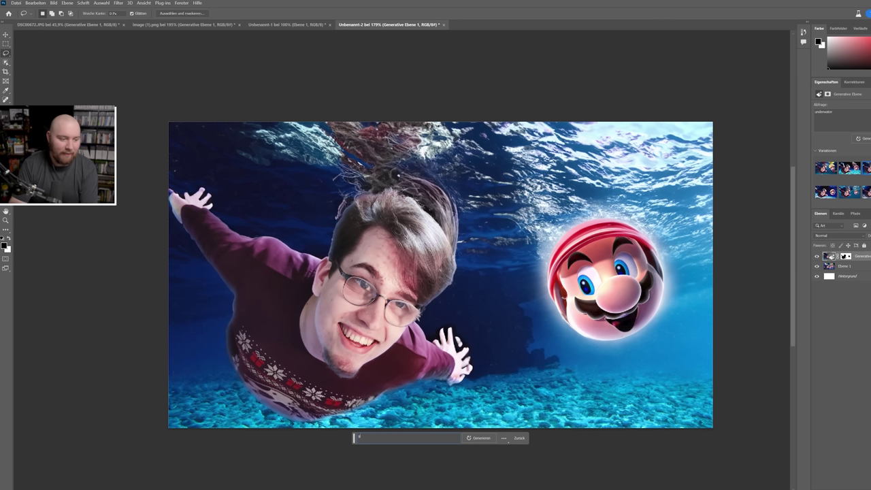
key("Return")
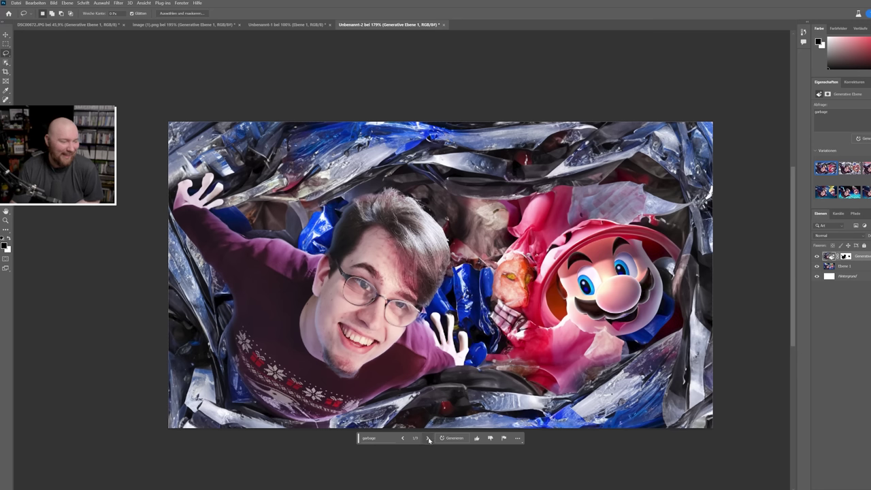
left_click(429, 439)
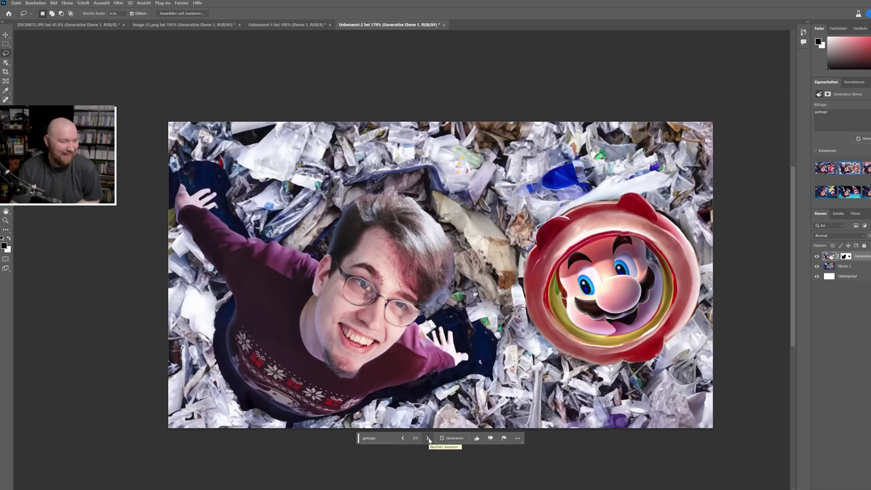
left_click(428, 438)
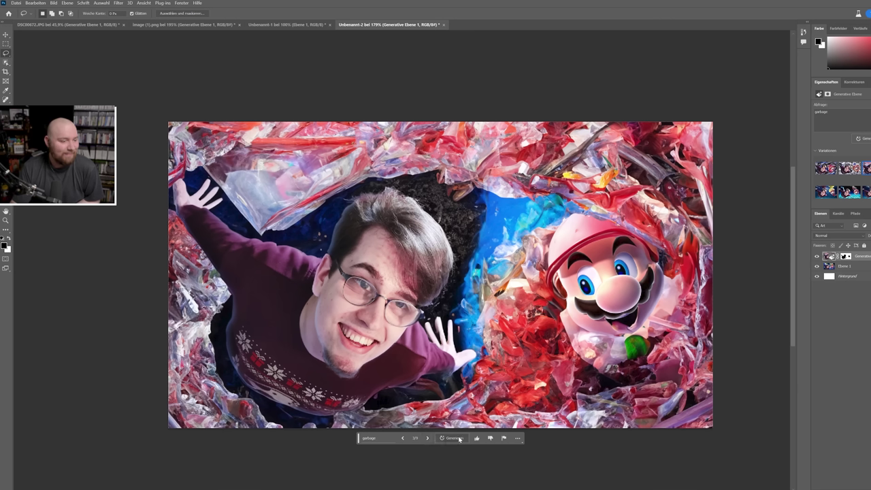
left_click(453, 438)
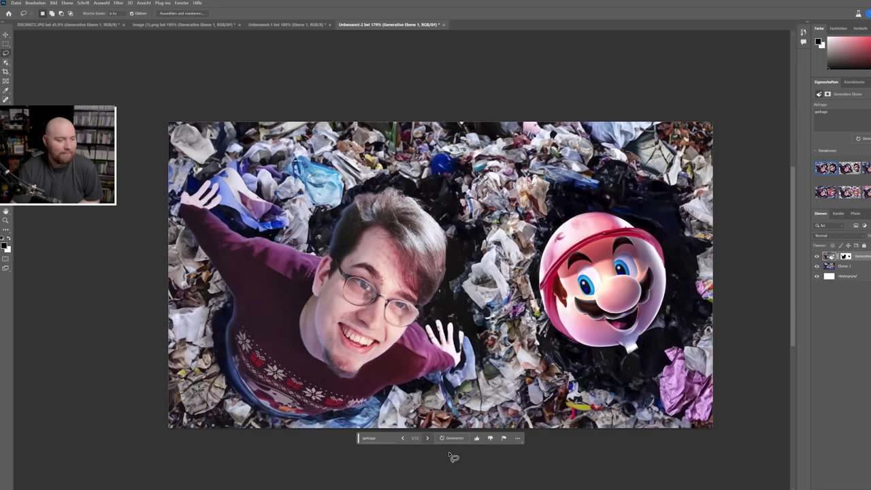
left_click(428, 439)
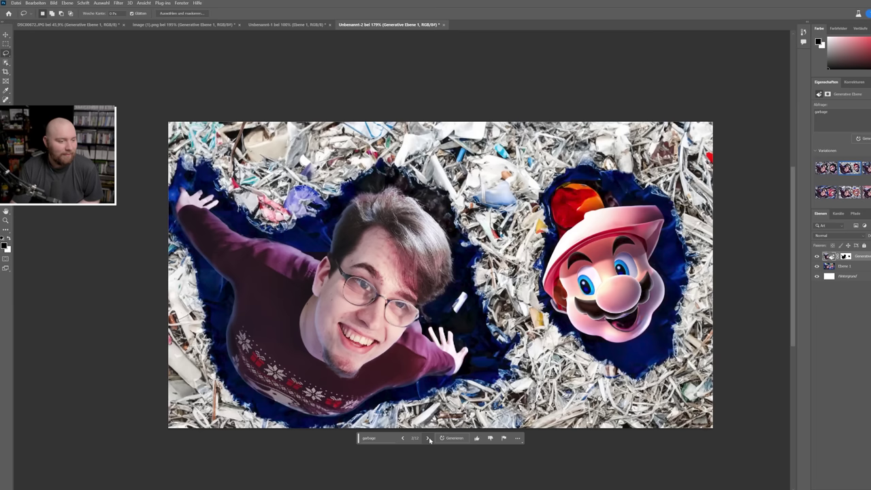
left_click(428, 439)
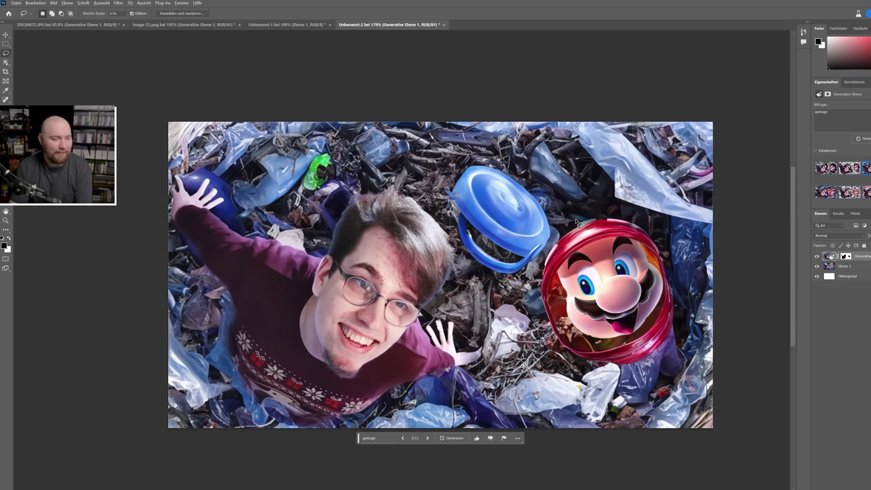
Trace a lasso around Mario, keep the freehand Lasso tool, and hide the garbage layer.
left_click_drag(580, 223, 654, 206)
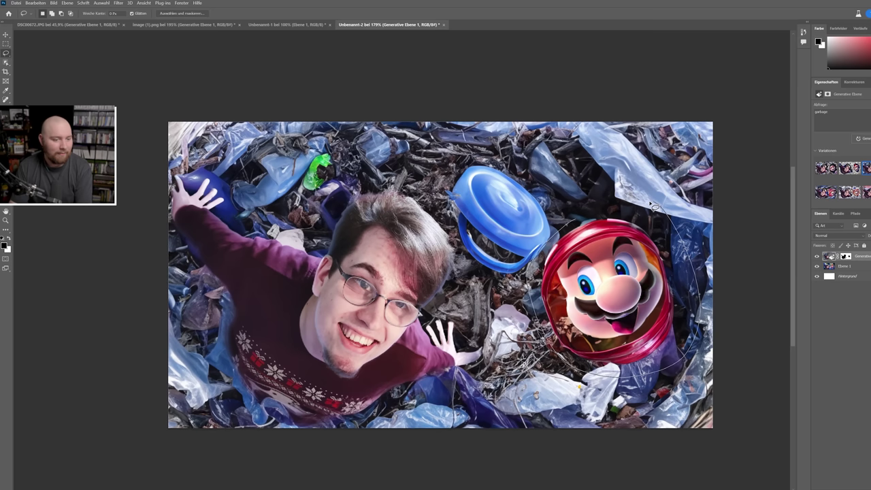
left_click_drag(652, 207, 555, 233)
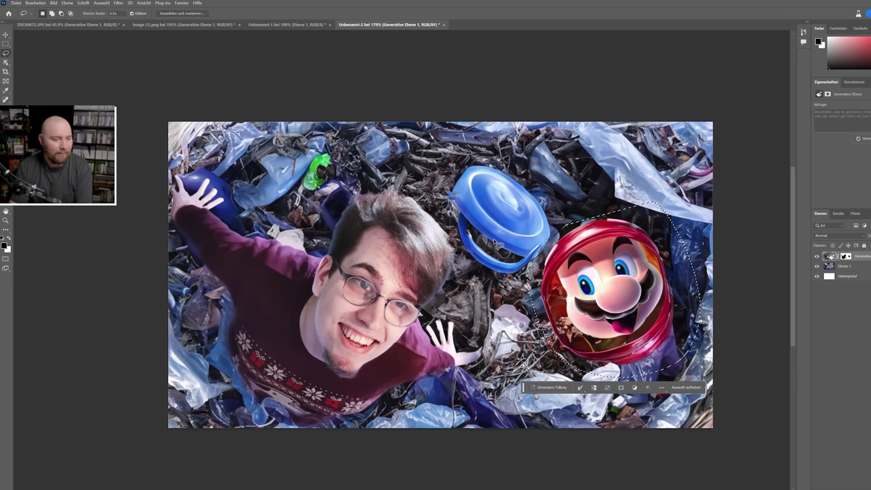
right_click(495, 240)
key("Escape")
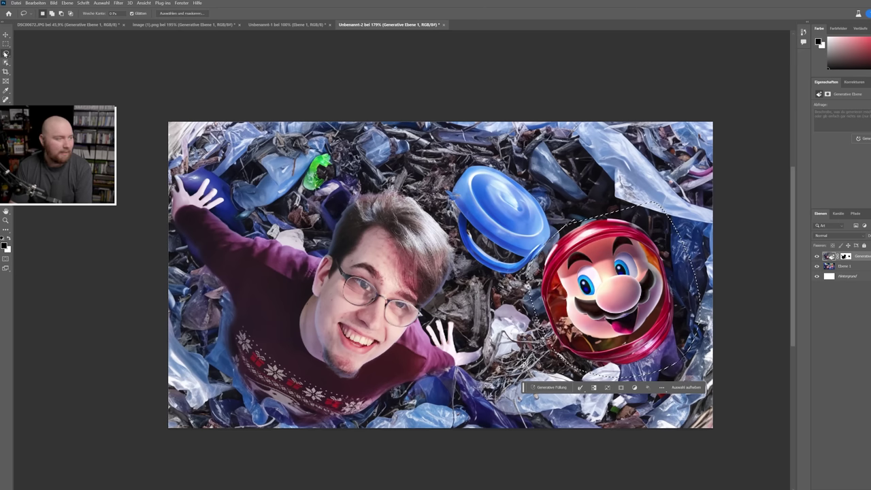
right_click(6, 54)
left_click(31, 52)
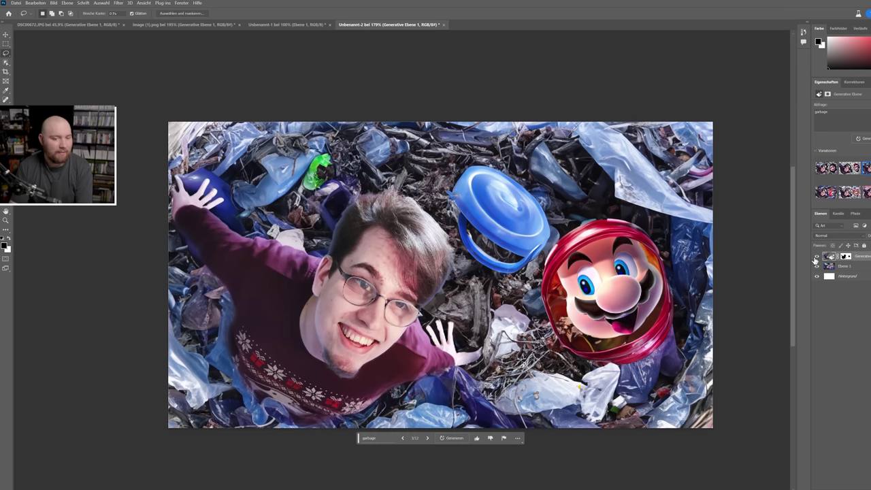
left_click(817, 256)
On Ebene 1, lasso around the man from hair down to sweater and back.
left_click(846, 268)
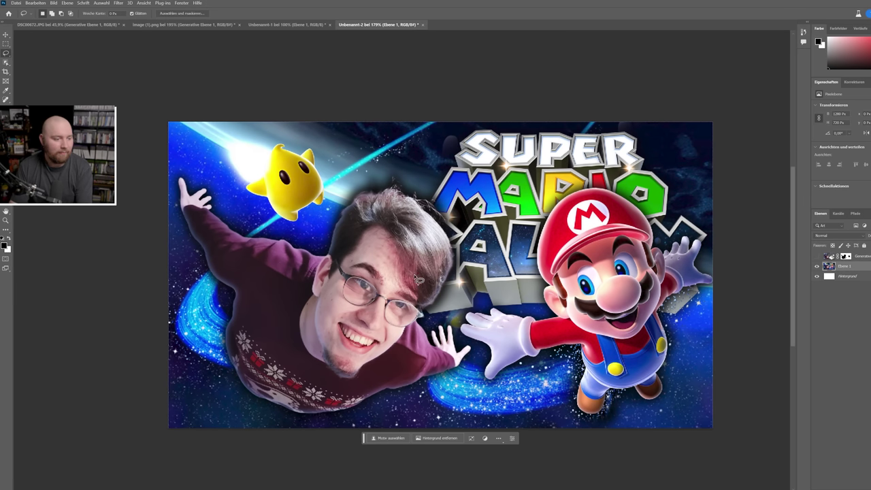
left_click_drag(421, 231, 363, 248)
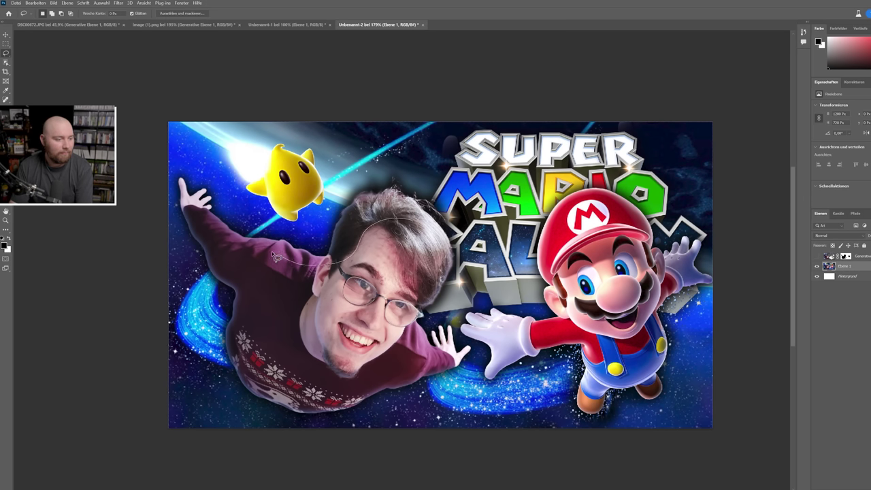
mouse_move(273, 254)
left_mouse_down()
mouse_move(188, 212)
mouse_move(244, 304)
mouse_move(239, 363)
mouse_move(290, 401)
mouse_move(350, 404)
left_mouse_up()
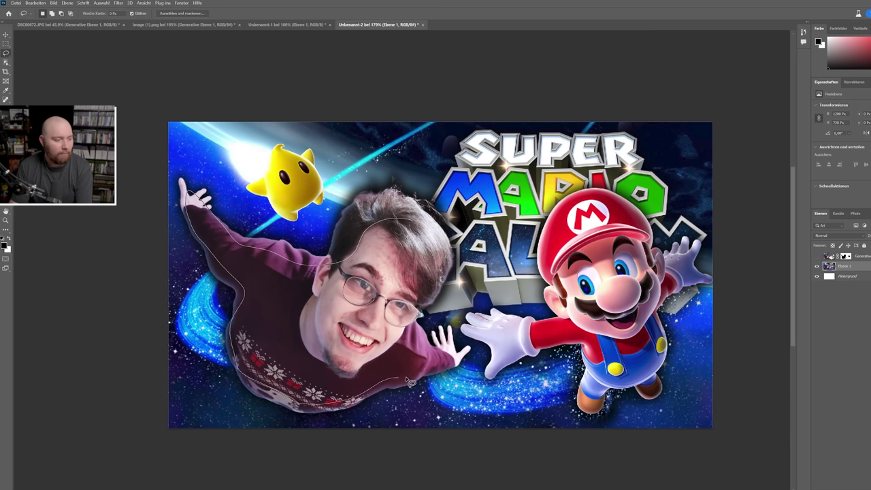
mouse_move(410, 382)
left_mouse_down()
mouse_move(450, 367)
mouse_move(437, 358)
left_mouse_up()
mouse_move(418, 325)
left_mouse_down()
mouse_move(439, 290)
mouse_move(443, 241)
left_mouse_up()
mouse_move(353, 208)
left_mouse_down()
mouse_move(333, 264)
mouse_move(344, 208)
mouse_move(314, 217)
mouse_move(317, 261)
left_mouse_up()
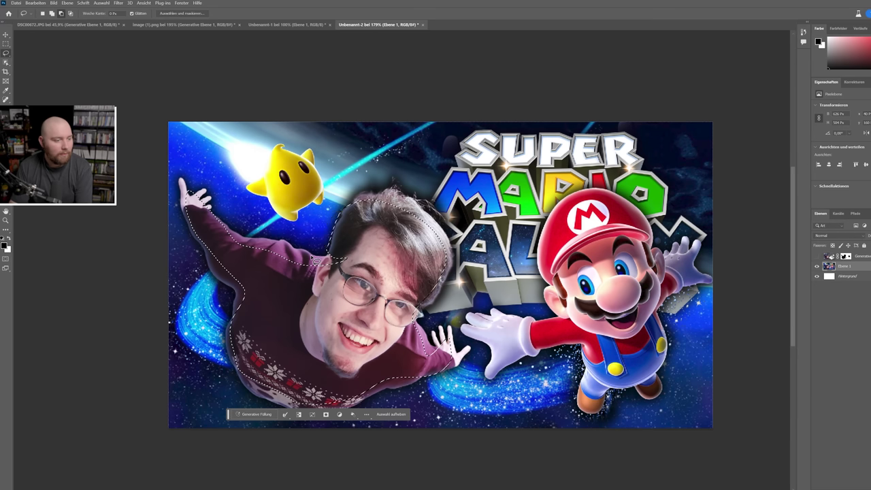
Enter the 'schaf' fill prompt, cancel its generation, and open the selection's context menu.
left_click(254, 414)
type("schwal")
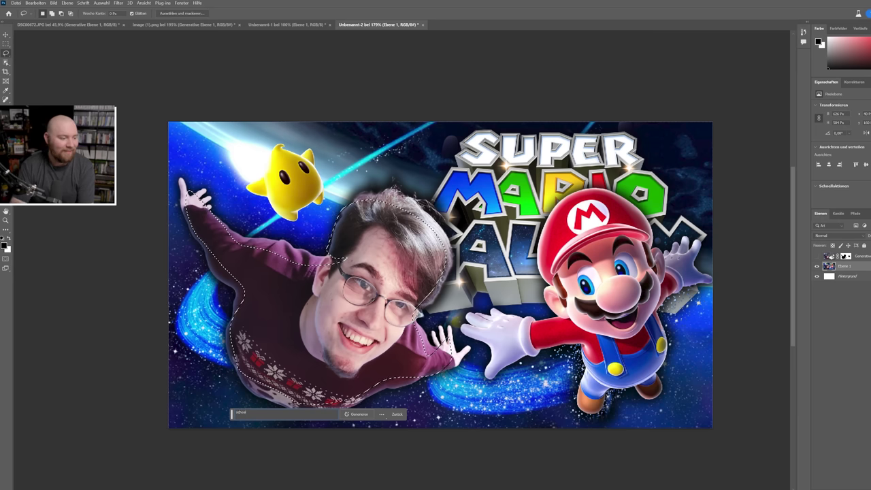
key("Return")
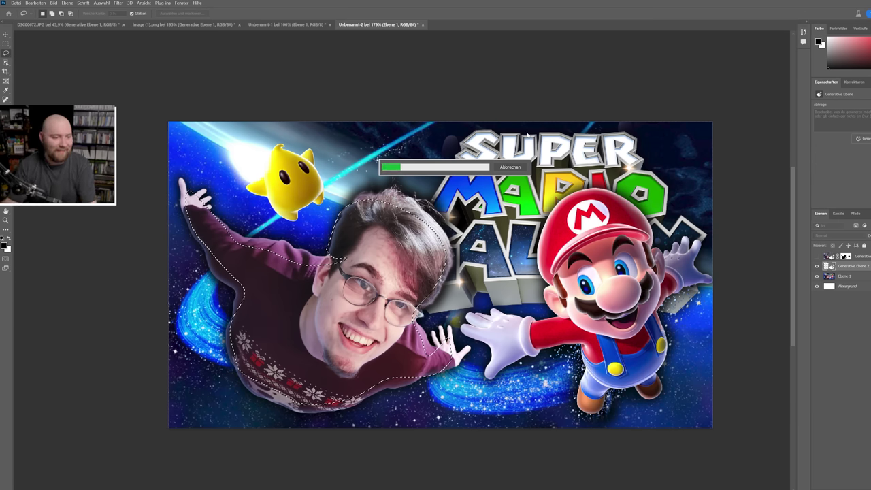
left_click(518, 170)
right_click(501, 182)
Generate 'school' classroom backgrounds around the man and browse to the fourth of six variations.
key("Escape")
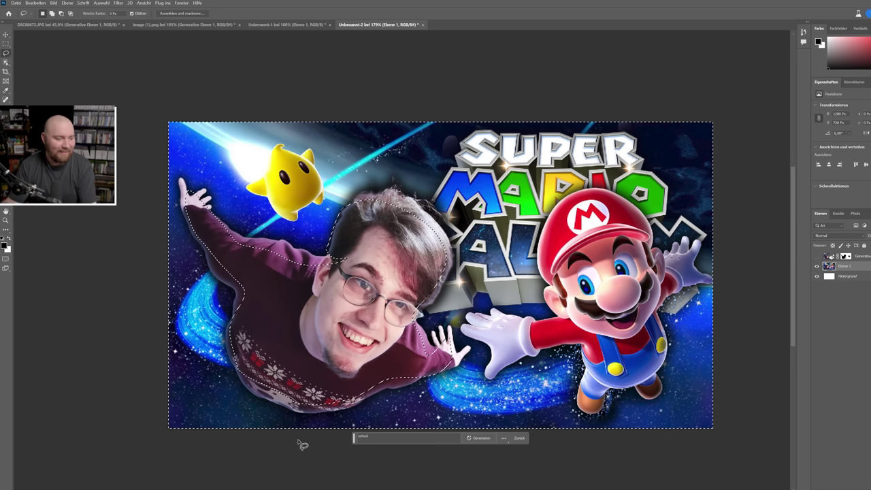
key("Return")
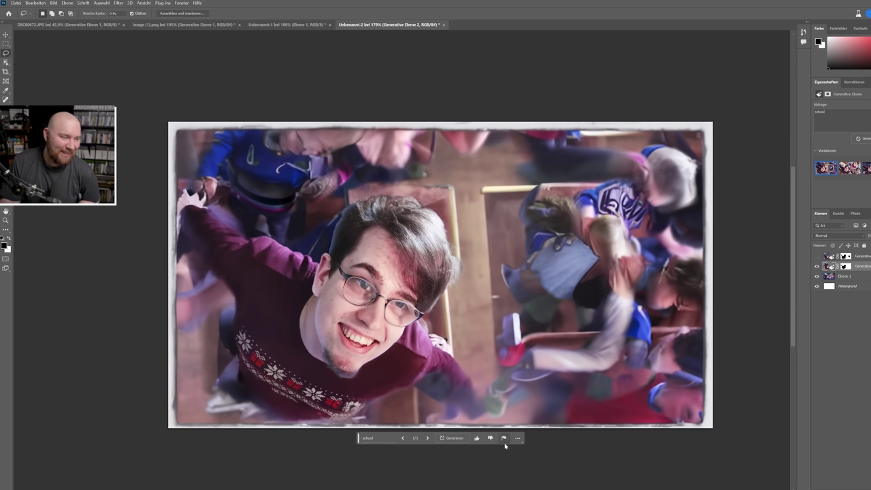
left_click(428, 438)
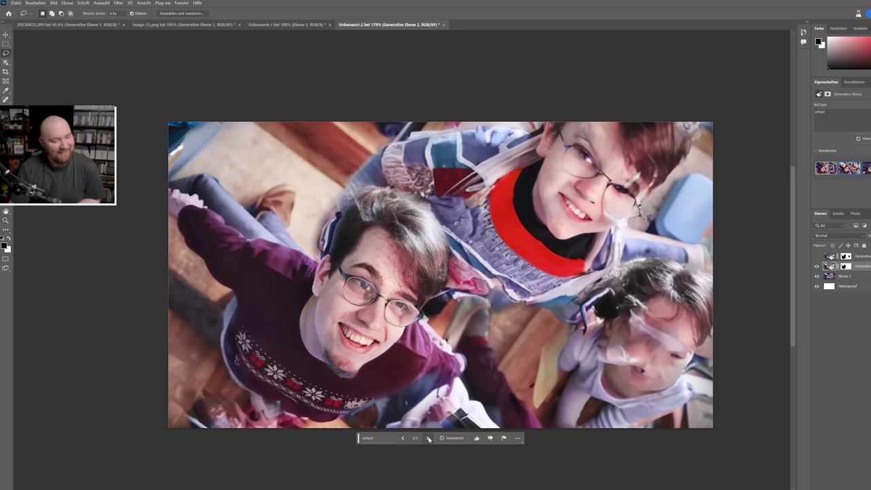
left_click(429, 438)
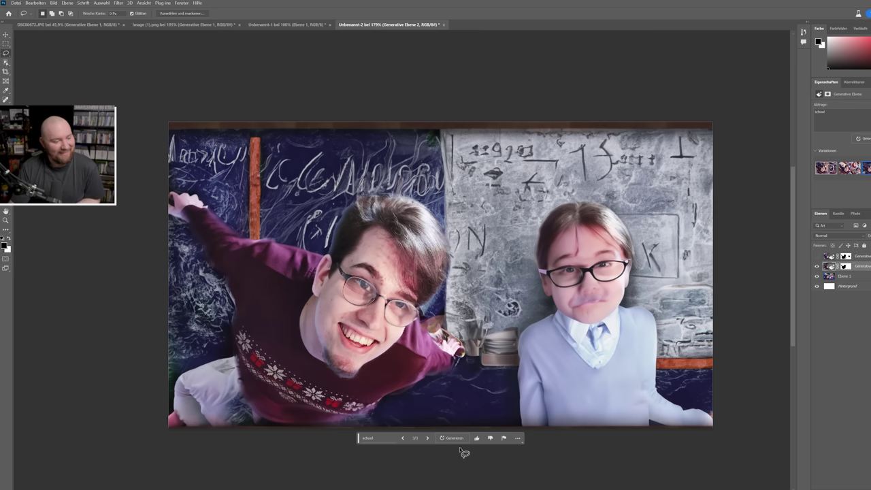
left_click(453, 438)
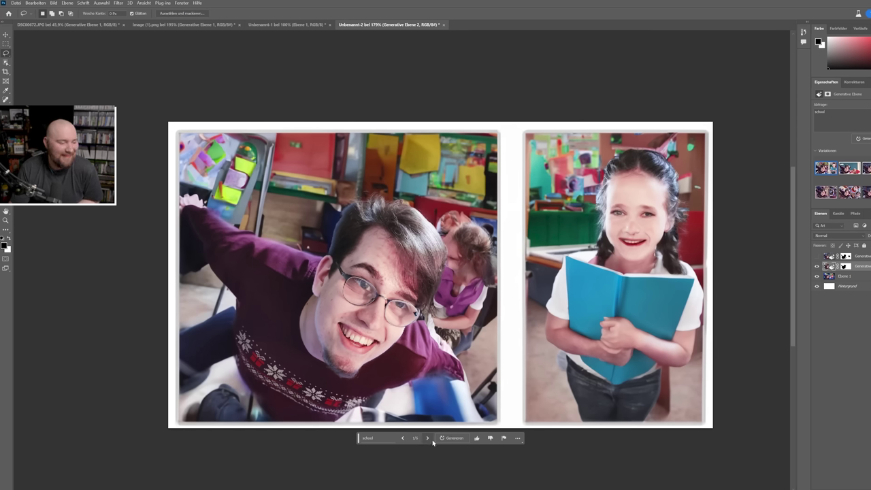
left_click(428, 438)
left_click(428, 438)
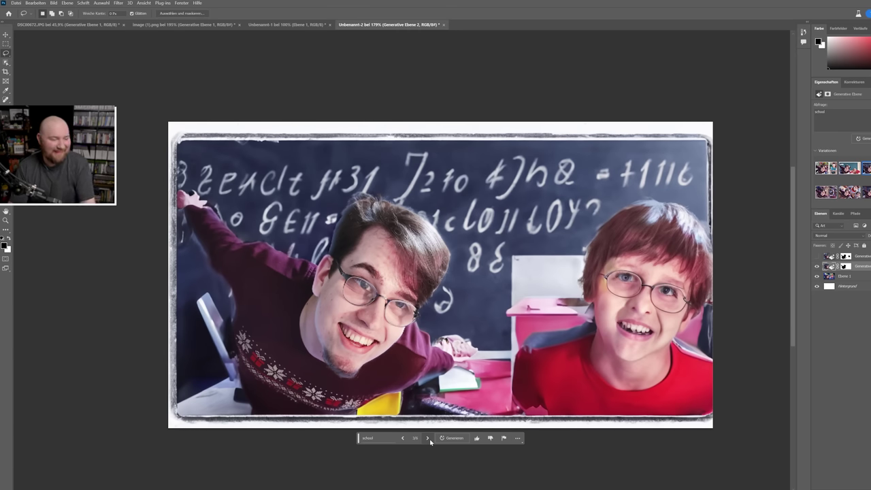
left_click(429, 438)
Hide the school layer and lasso around the man's face on Ebene 1.
left_click(818, 266)
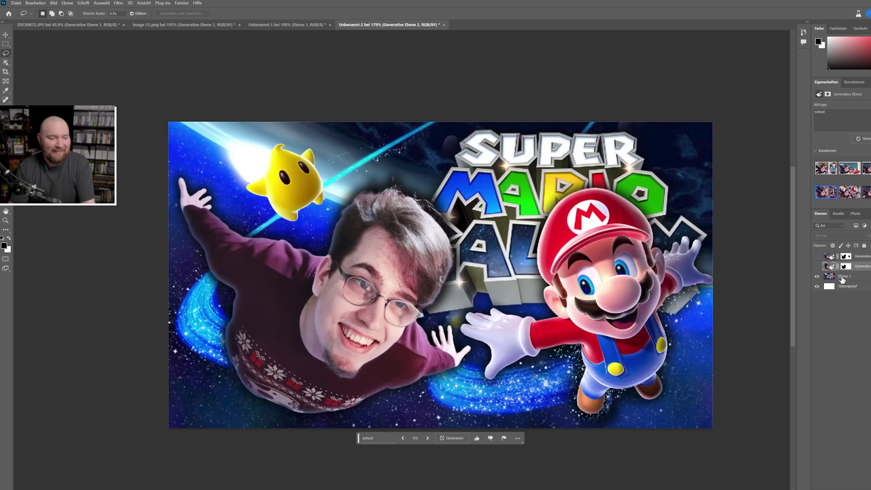
left_click(845, 275)
left_click_drag(343, 271, 405, 329)
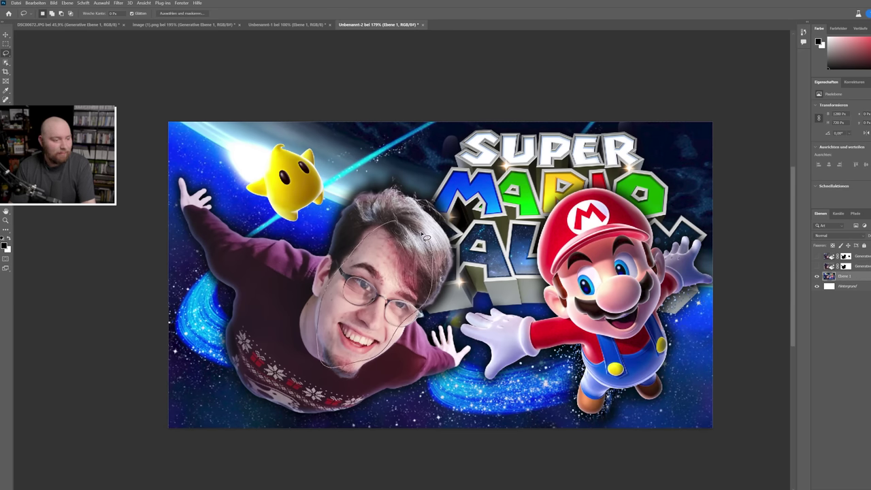
left_click_drag(426, 236, 425, 238)
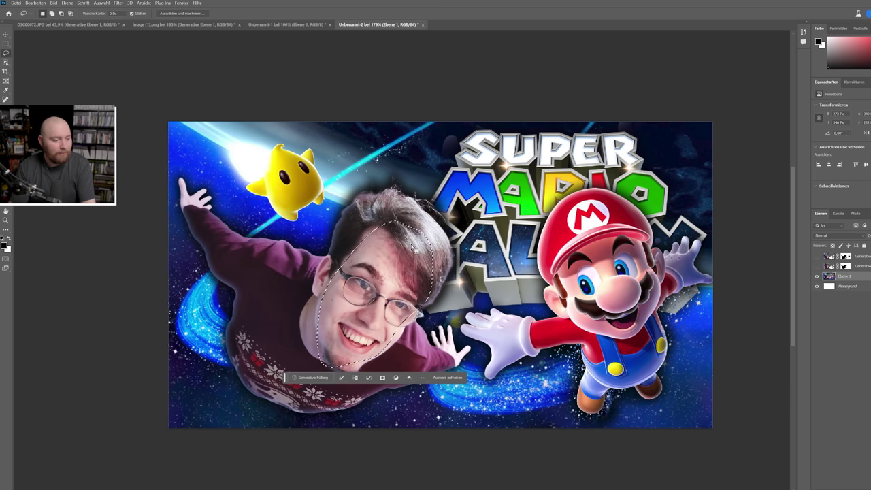
After a rejected fill prompt, invert the selection to everything but the face and restart Generative Fill.
left_click(312, 378)
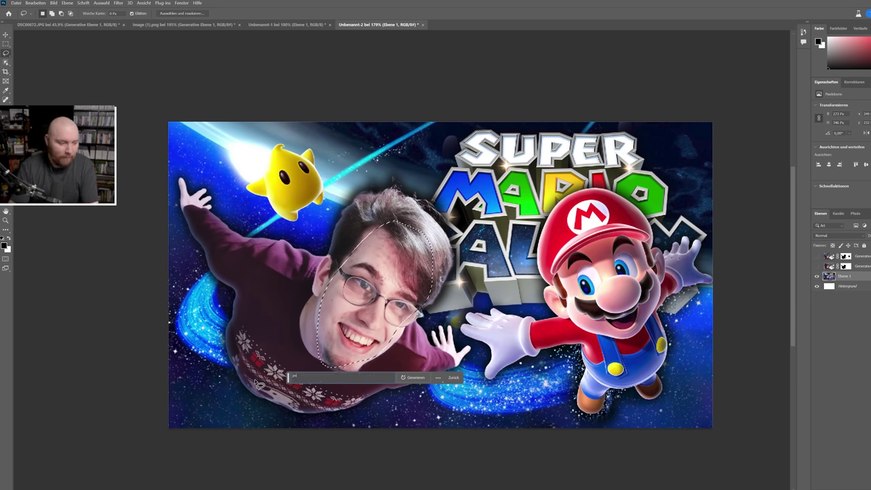
key("Return")
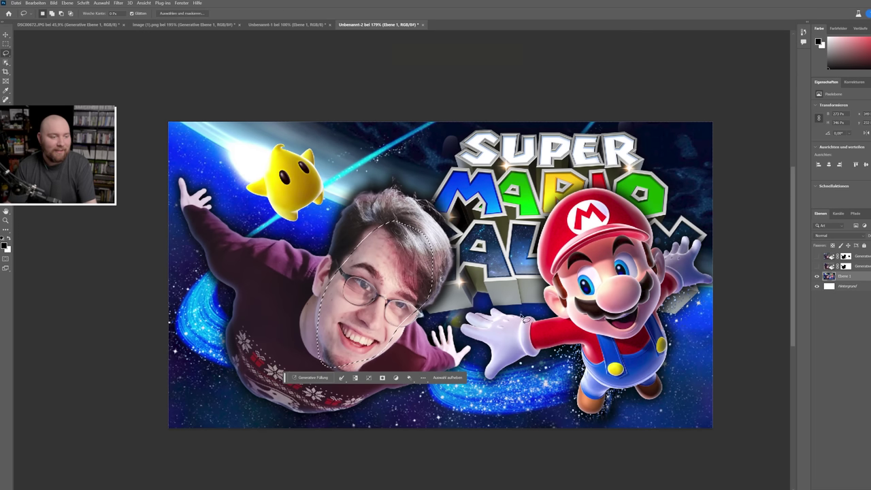
right_click(495, 229)
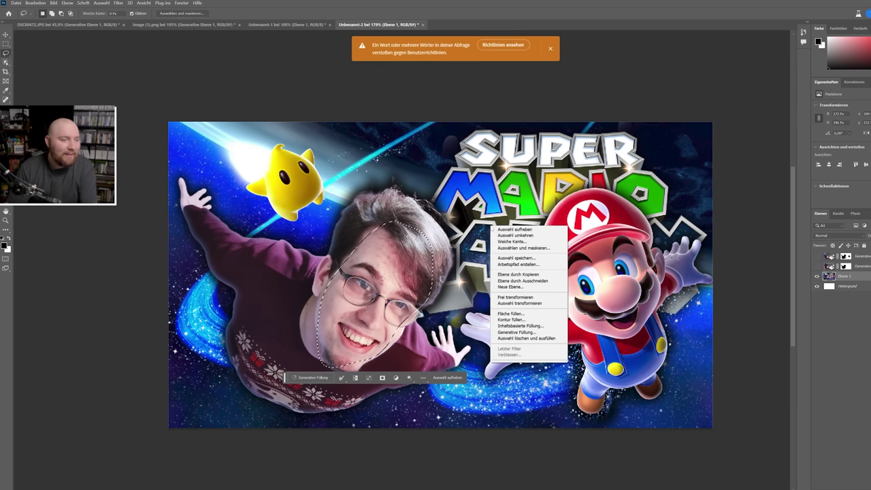
left_click(510, 237)
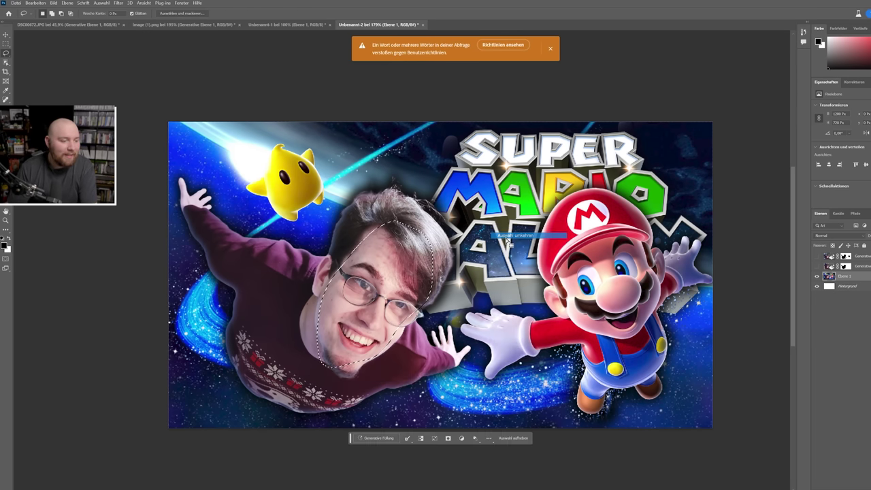
left_click(375, 438)
left_click(479, 438)
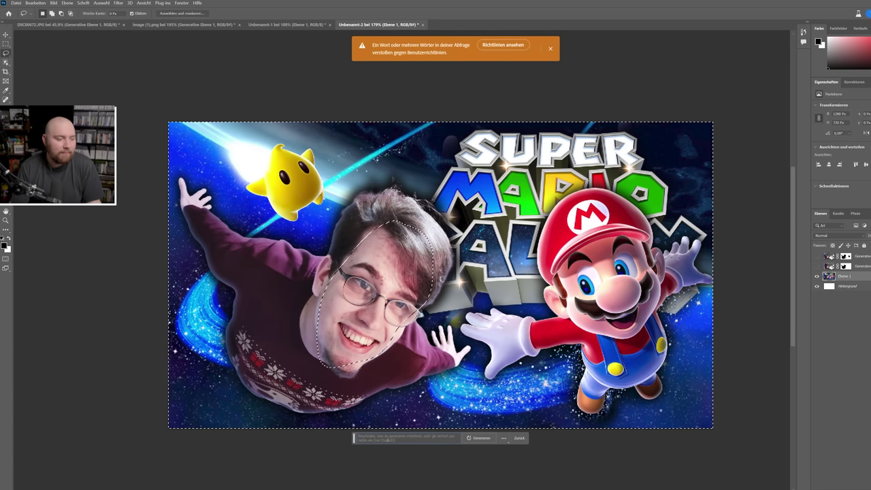
Generate 'jail' bar scenes around the face in three batches, ending on the rusty-white-bars variation.
type("ja")
key("Return")
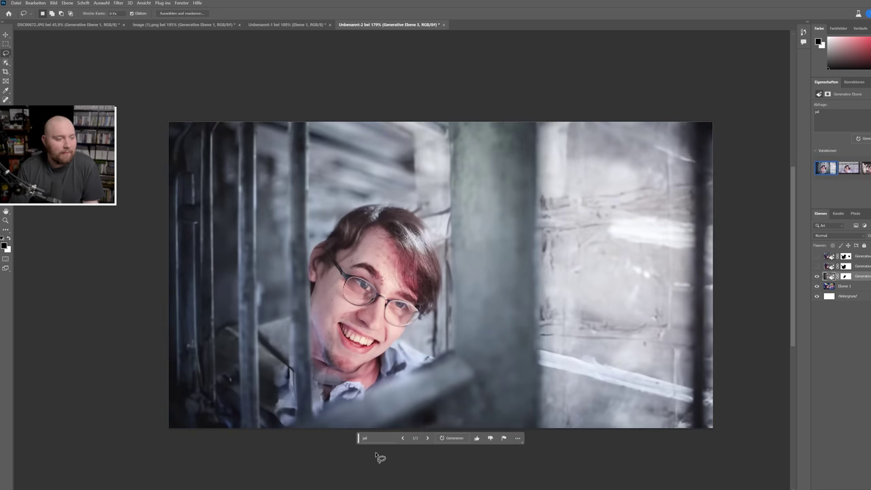
left_click(427, 439)
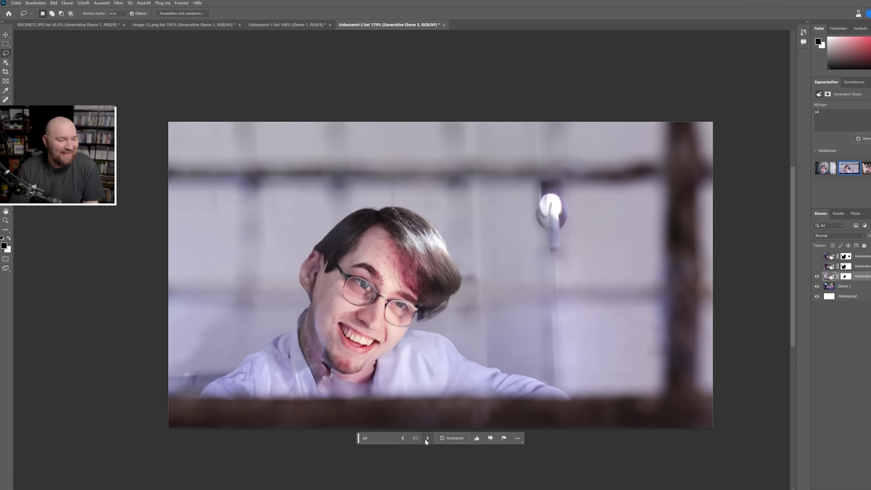
left_click(426, 438)
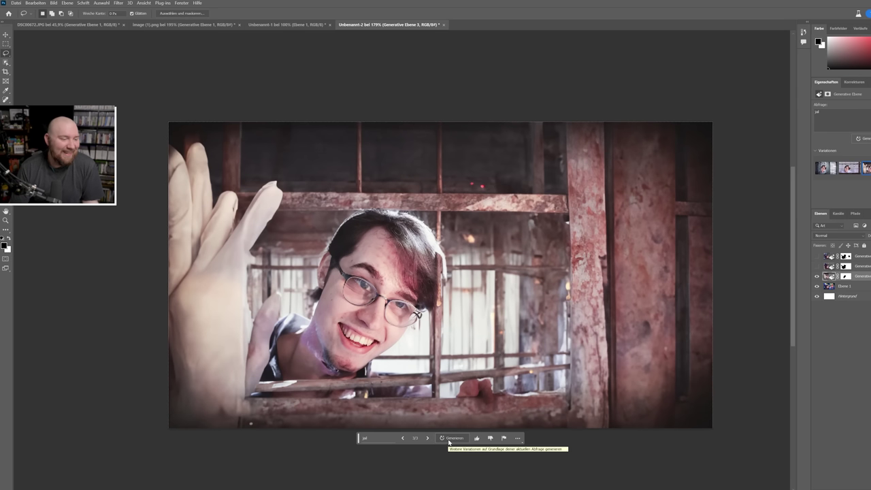
left_click(449, 440)
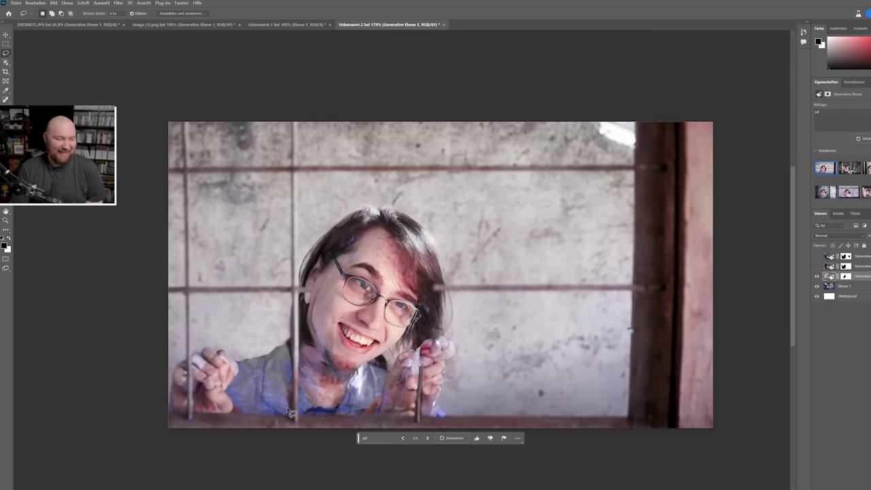
left_click(429, 439)
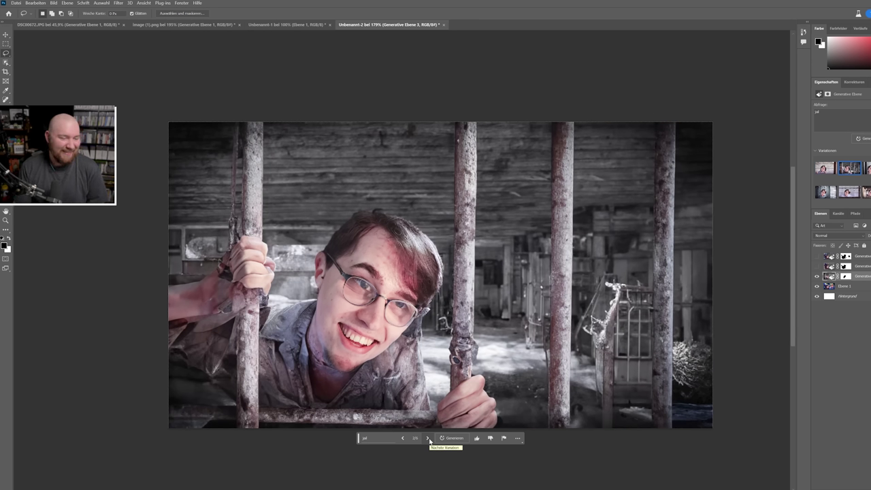
left_click(429, 439)
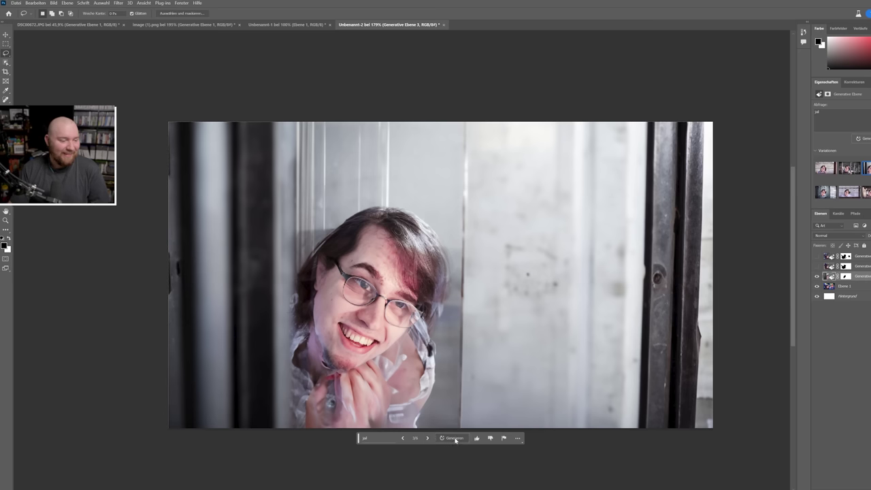
left_click(454, 439)
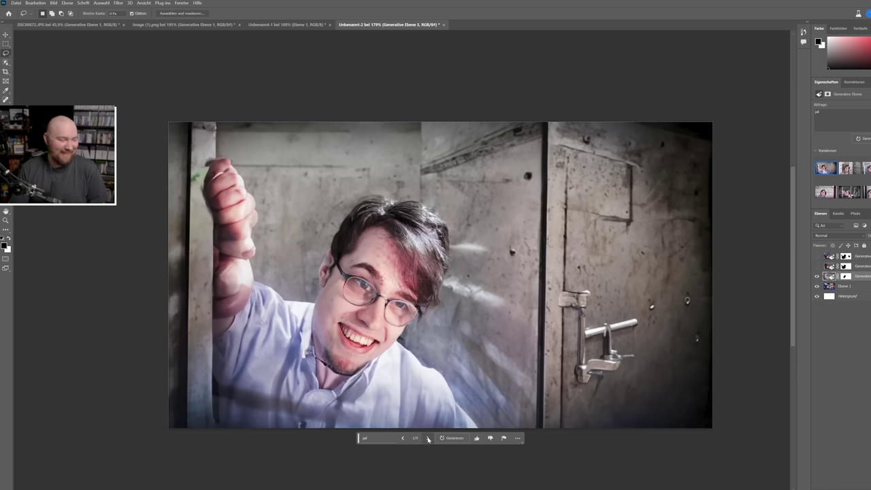
left_click(428, 439)
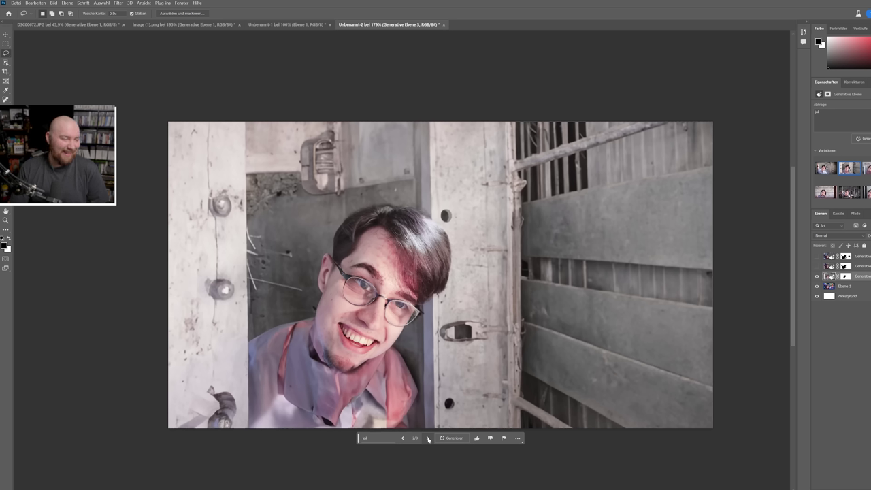
left_click(428, 438)
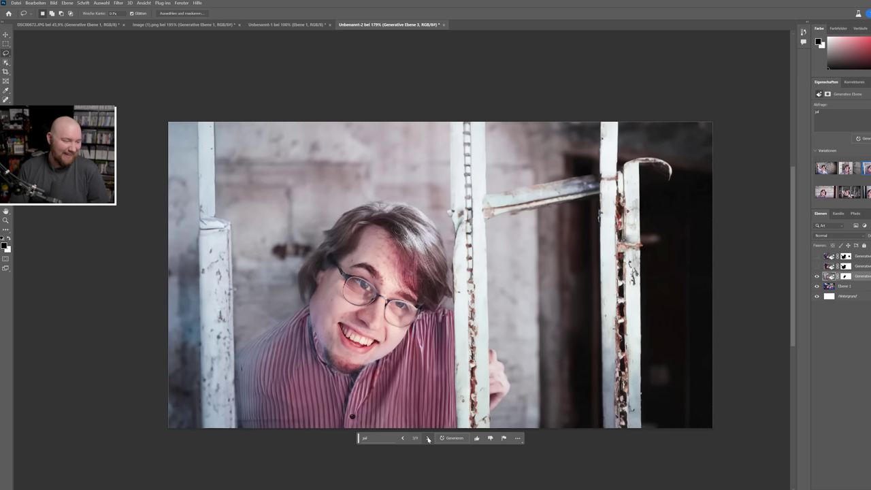
left_click(363, 441)
Swap the prompt to 'chocolate', generate two batches, and pick the melted-chocolate variation.
key("BackSpace")
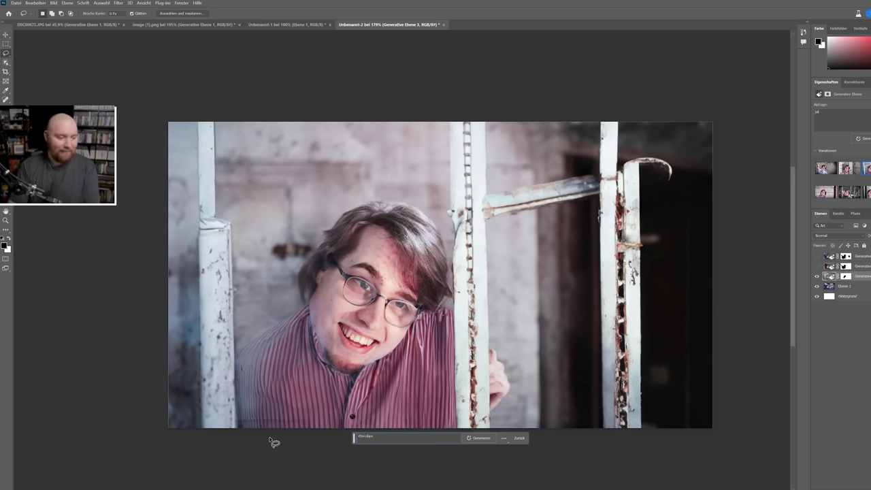
key("Return")
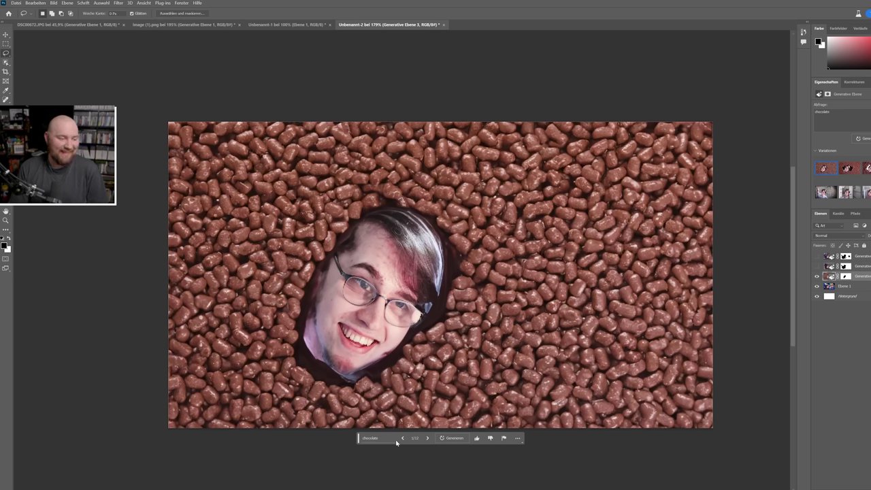
left_click(427, 439)
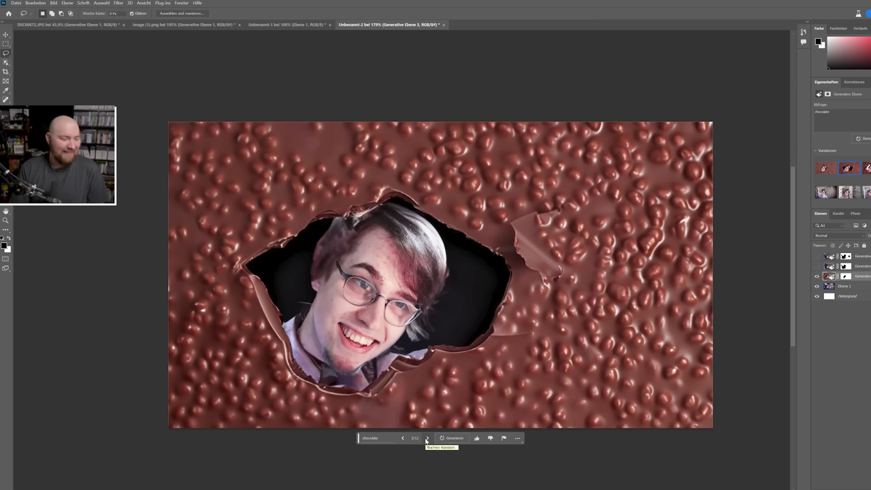
left_click(426, 439)
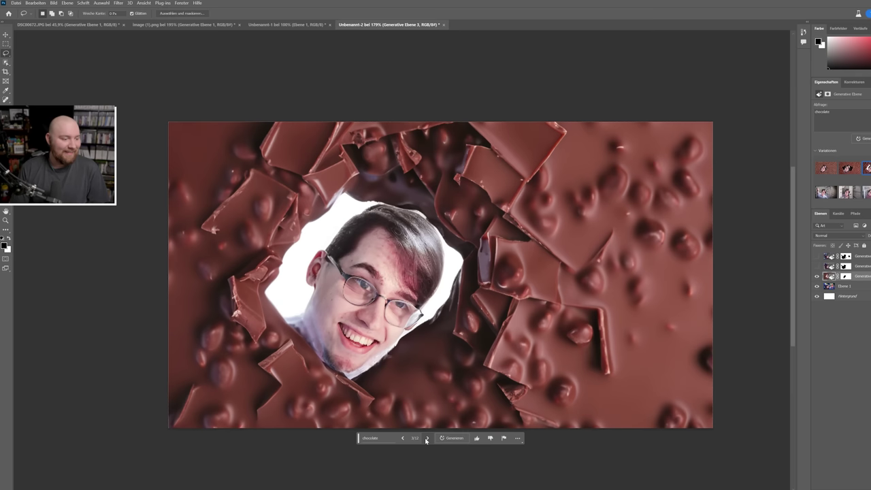
left_click(454, 438)
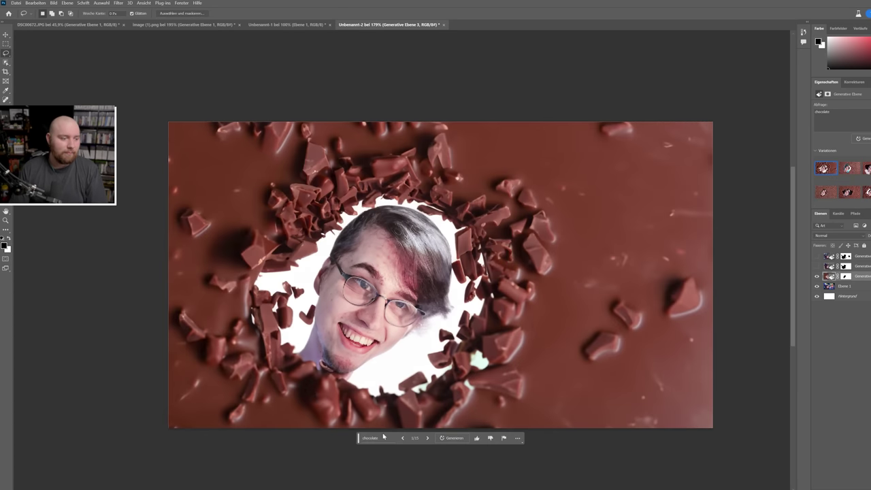
left_click(427, 439)
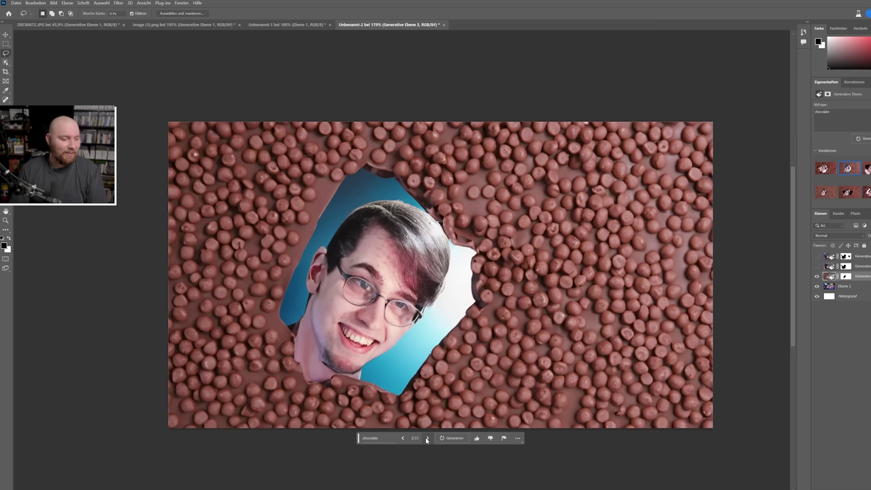
left_click(428, 439)
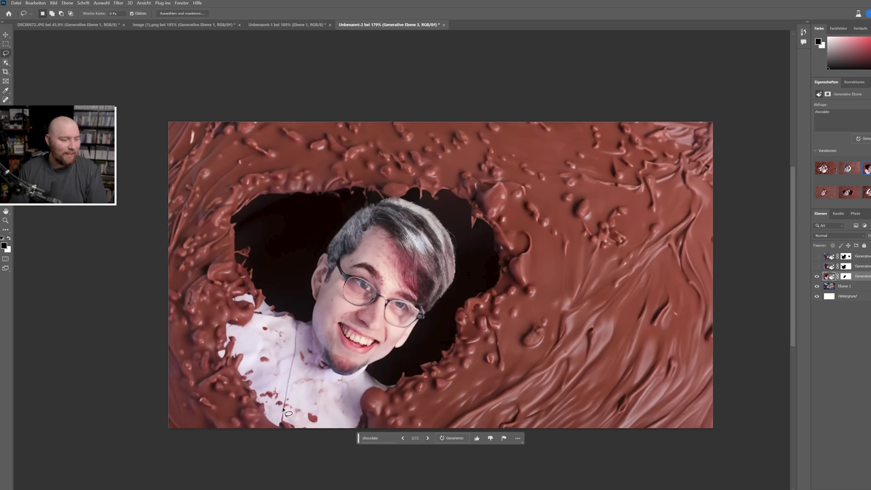
left_click(384, 439)
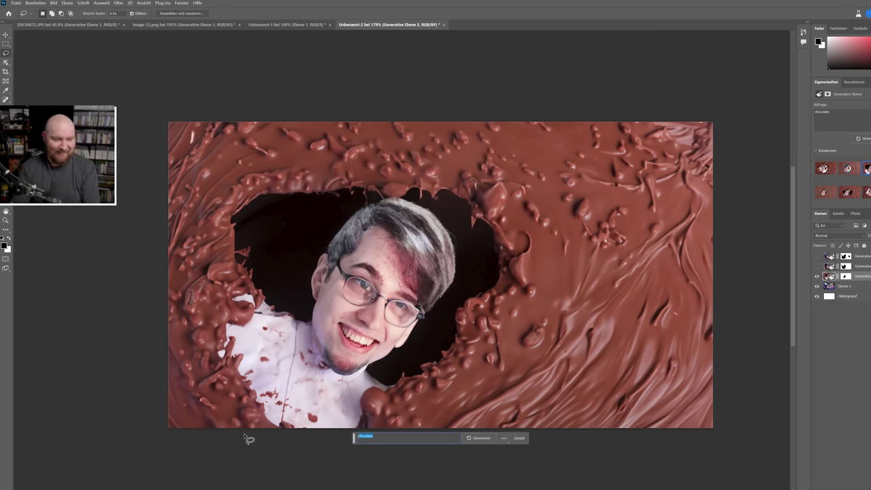
Regenerate with 'looking through cracked door' over three batches, ending on the red peeling door.
key("BackSpace")
type("looking through cracked cho")
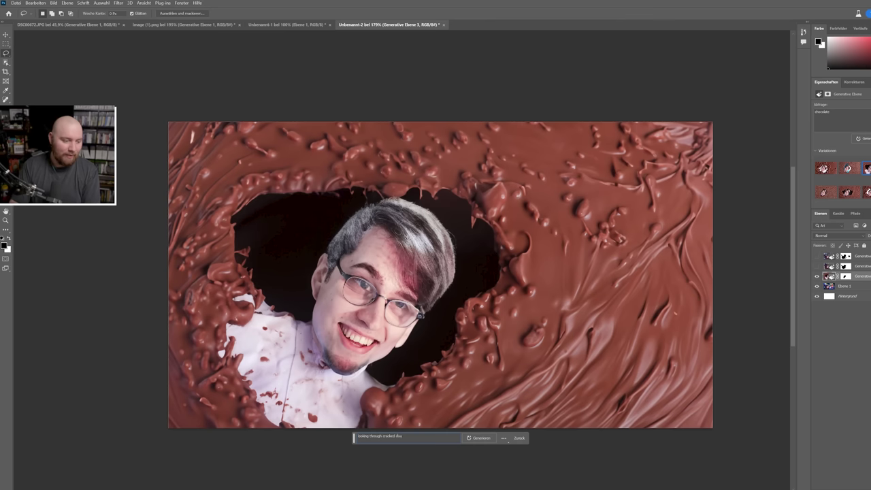
key("Return")
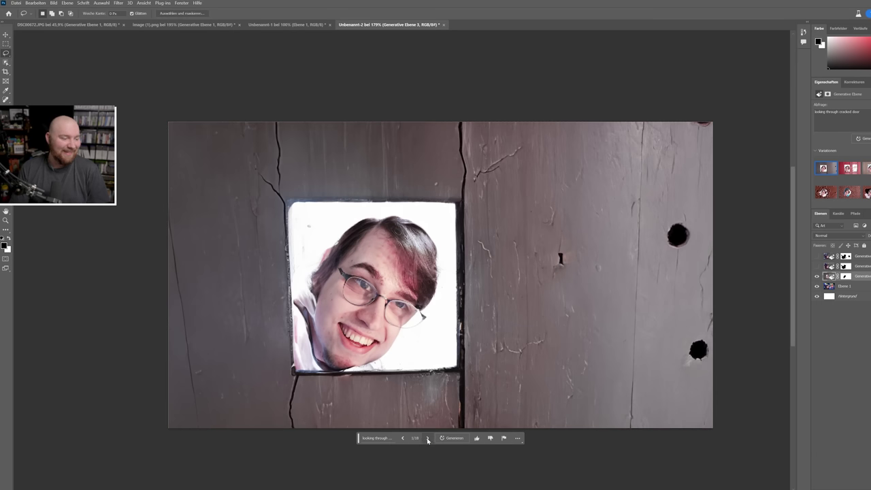
left_click(427, 438)
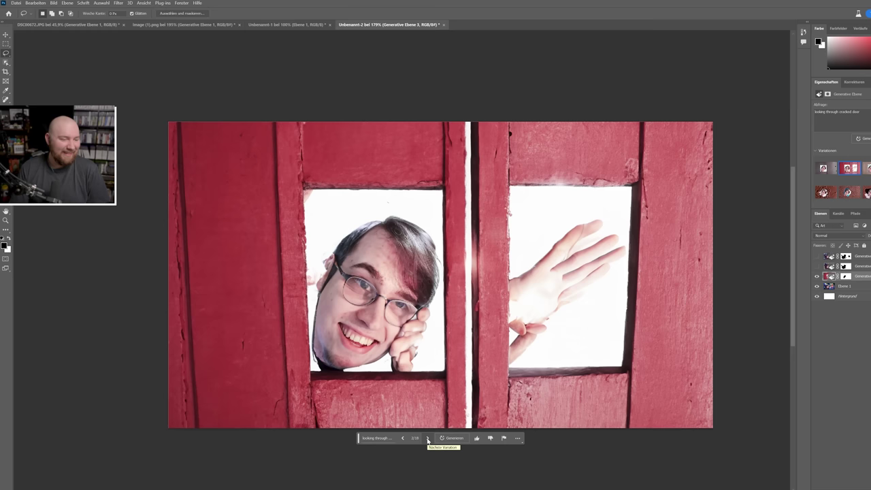
left_click(427, 439)
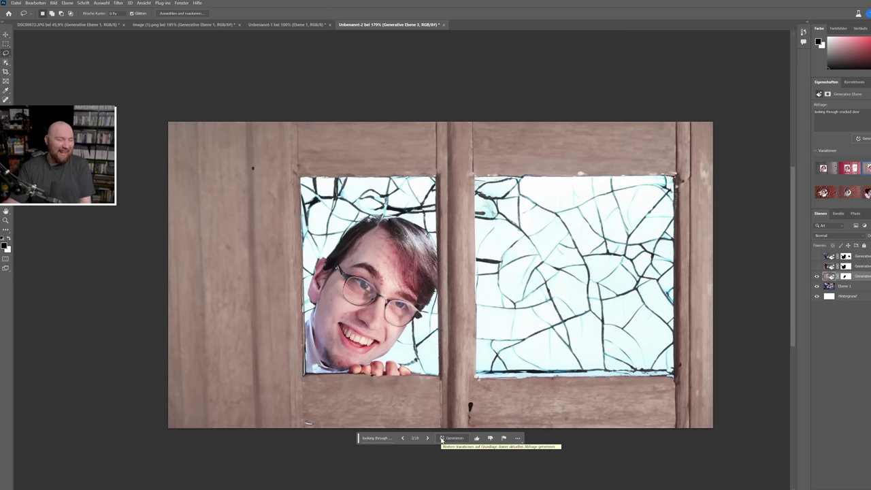
left_click(442, 439)
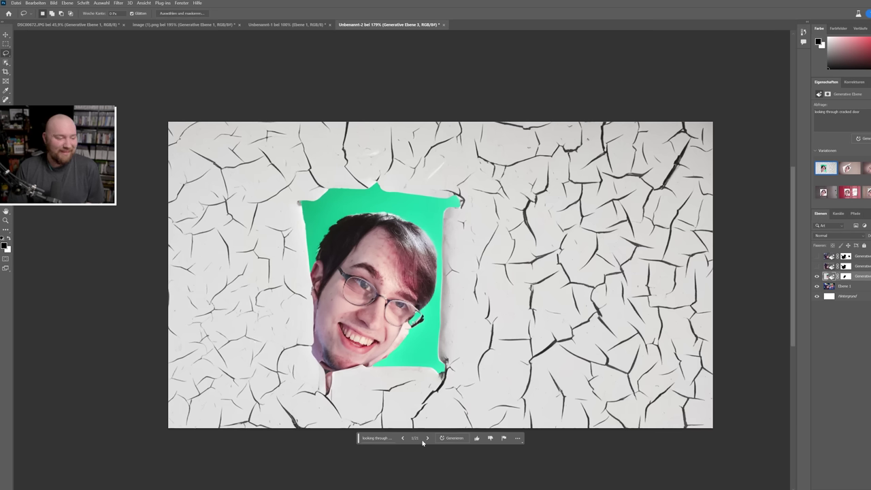
left_click(427, 439)
left_click(428, 439)
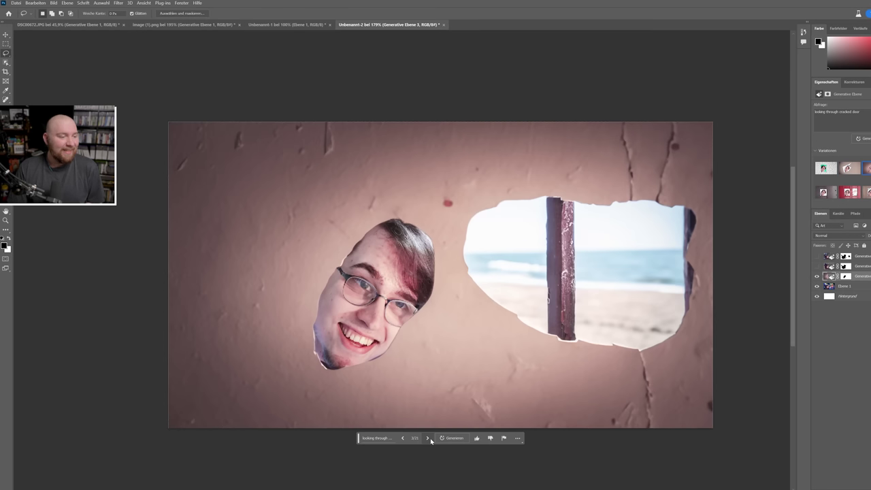
left_click(449, 439)
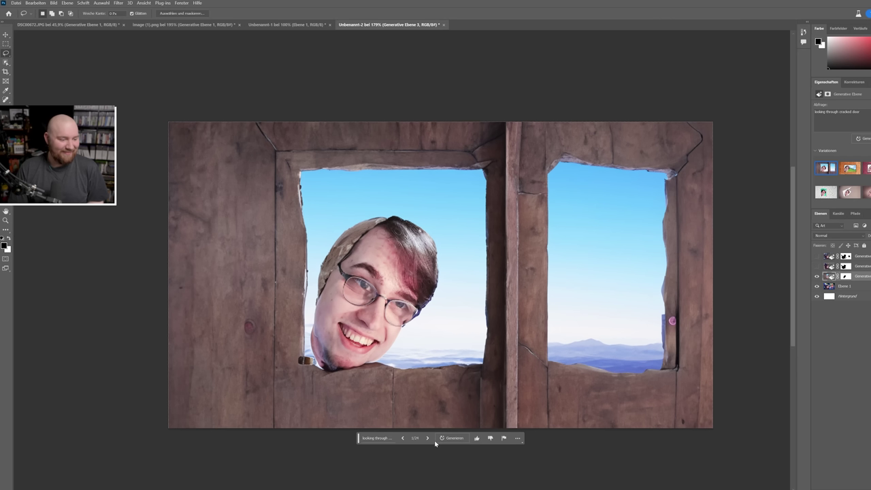
left_click(427, 439)
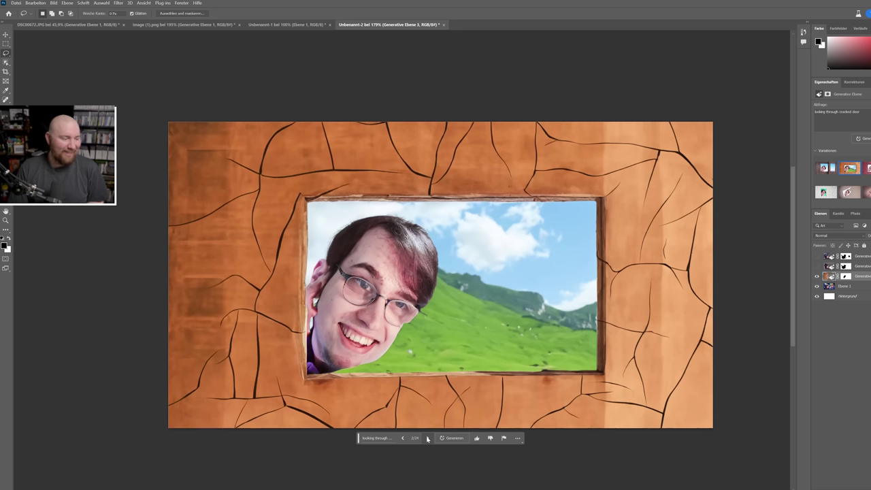
left_click(427, 439)
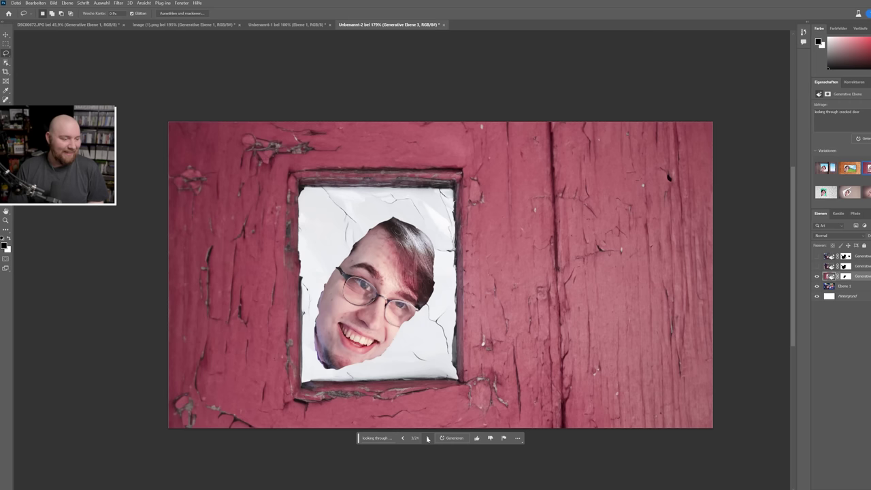
left_click(383, 440)
Swap the prompt to 'janitor', generate two batches, and end on the green-gloves variation.
key("ctrl+a")
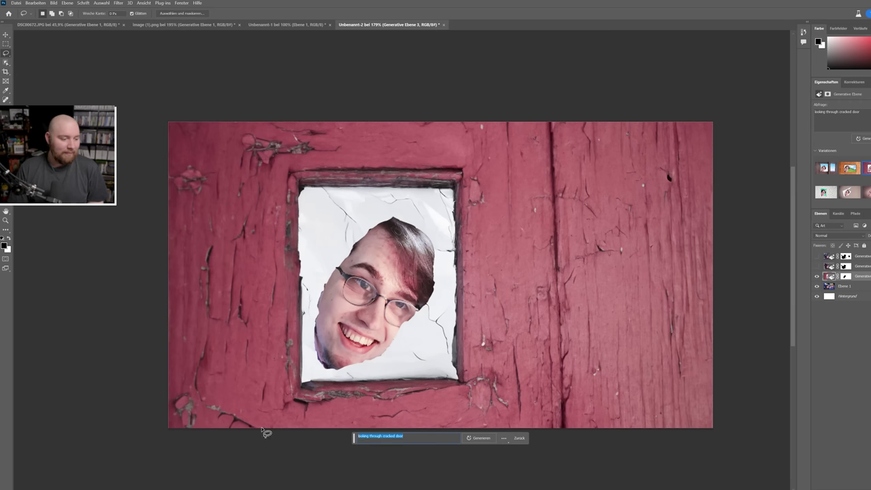
type("Jent")
key("Return")
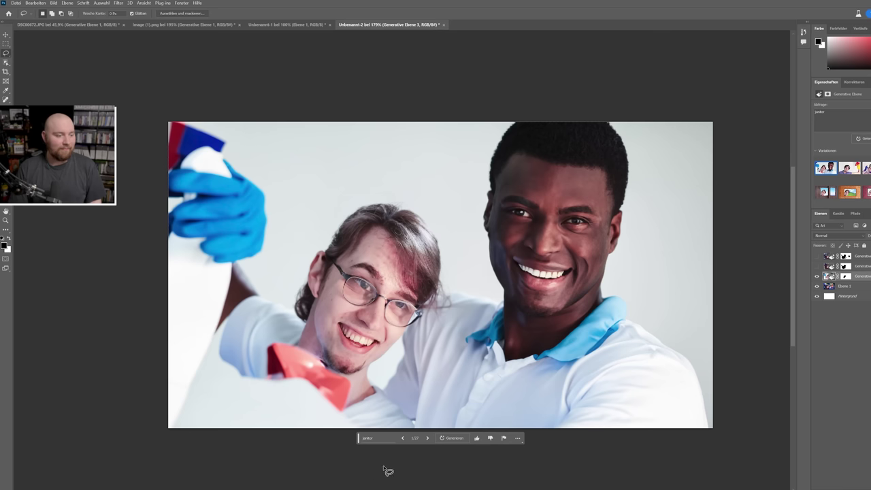
left_click(429, 438)
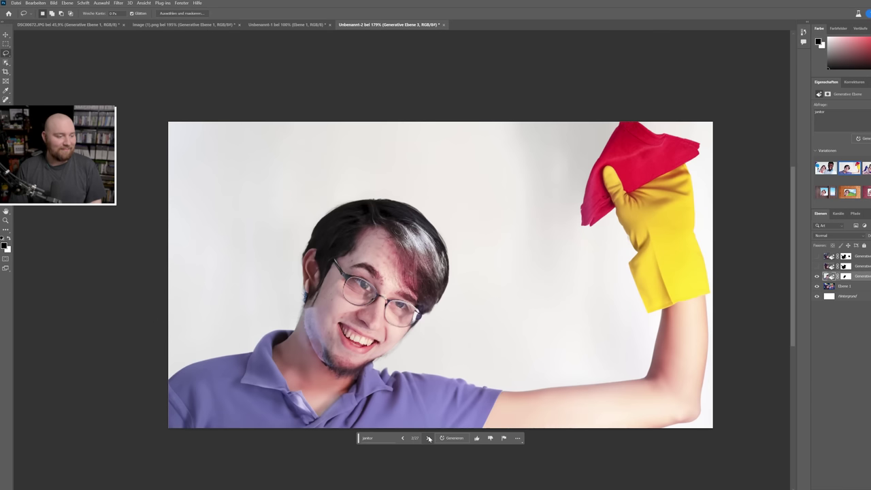
left_click(429, 438)
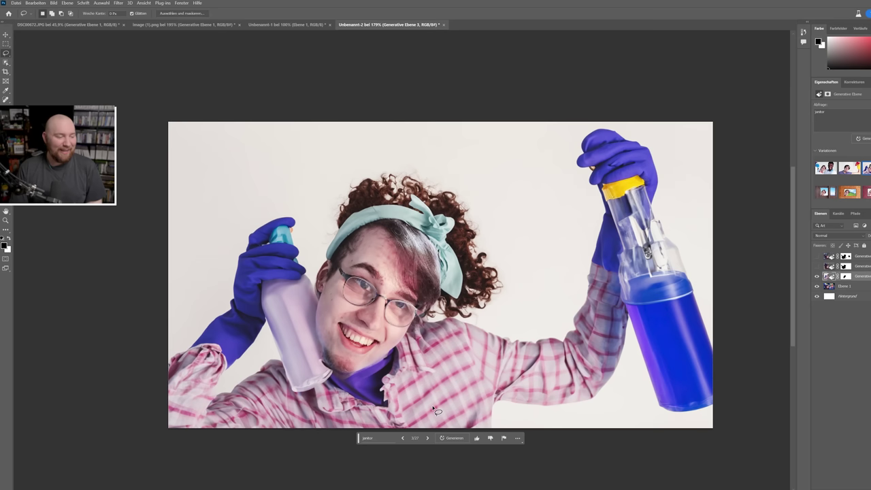
left_click(453, 439)
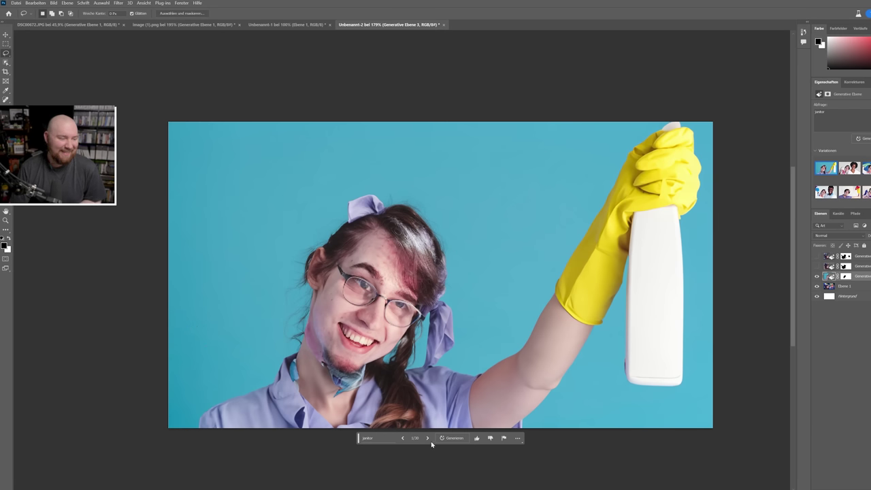
left_click(427, 439)
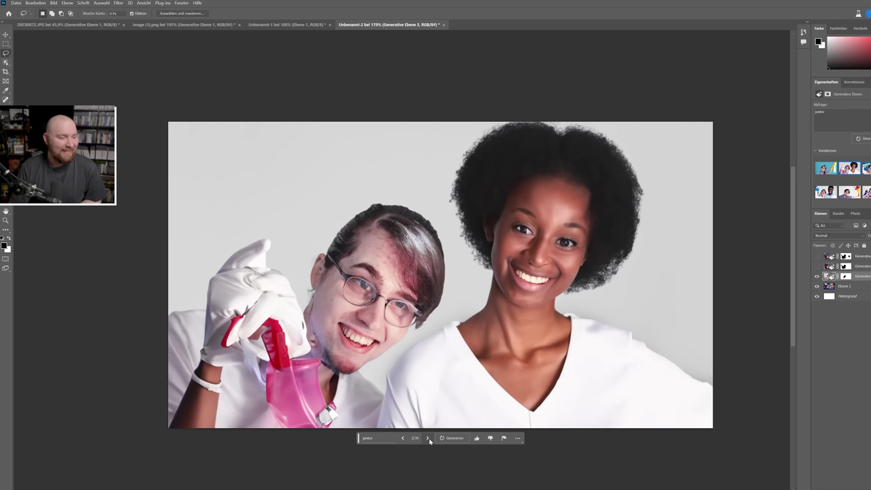
left_click(428, 438)
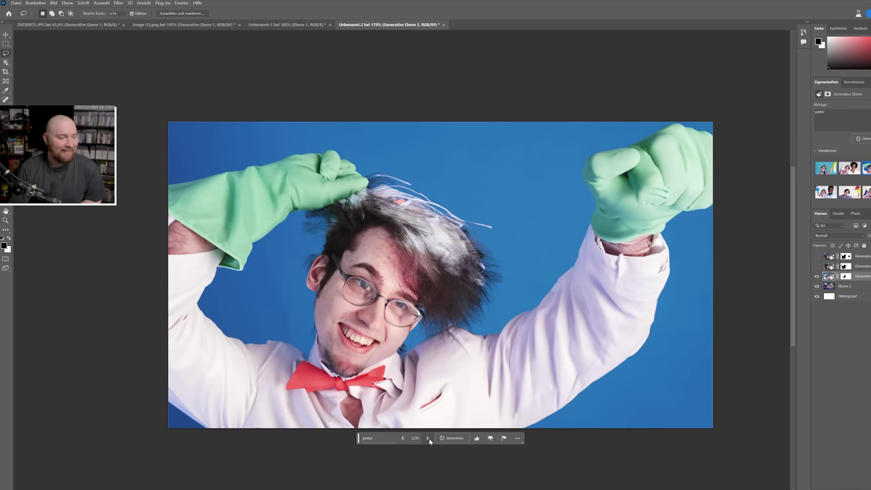
Regenerate the police scenes from the edited prompt and browse to the car variation.
left_click(360, 439)
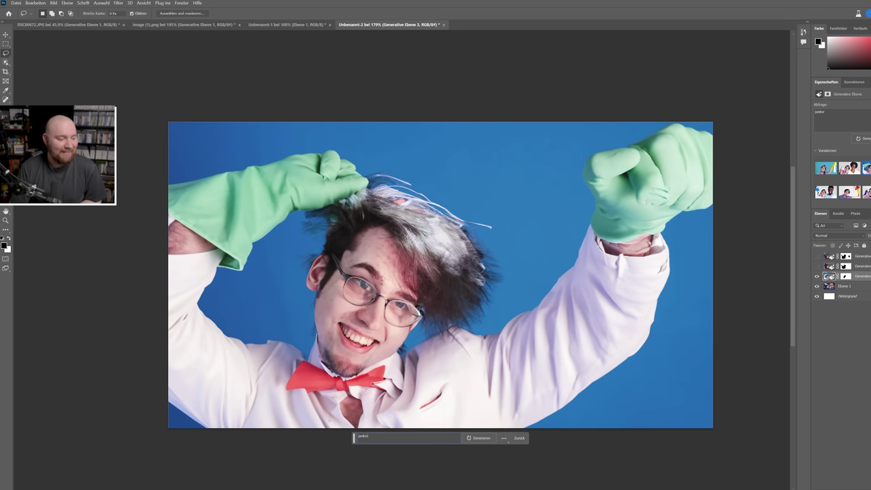
type("rot")
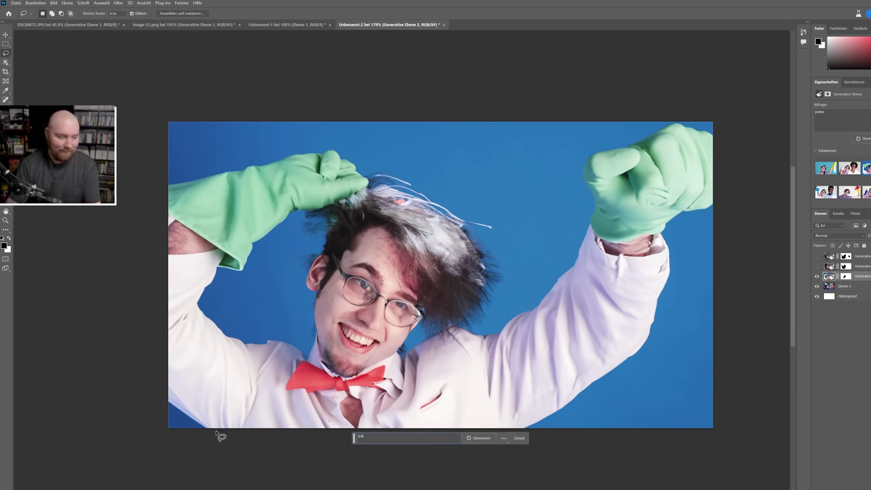
key("Return")
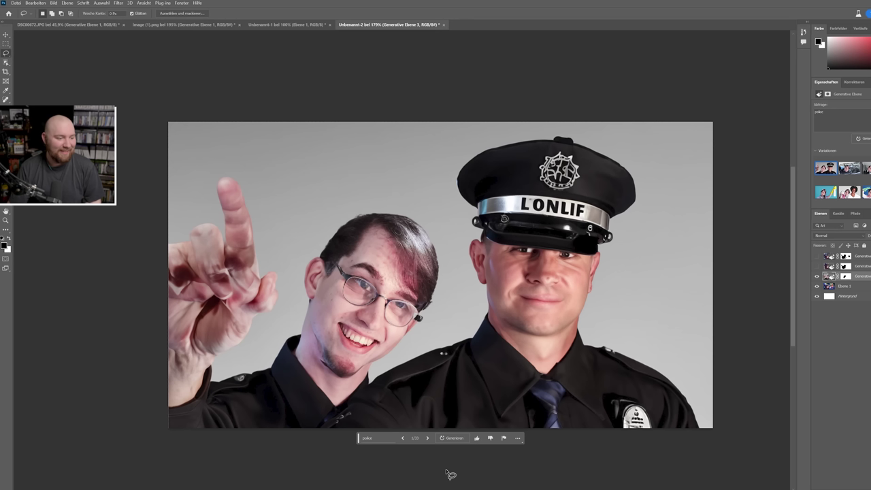
left_click(428, 438)
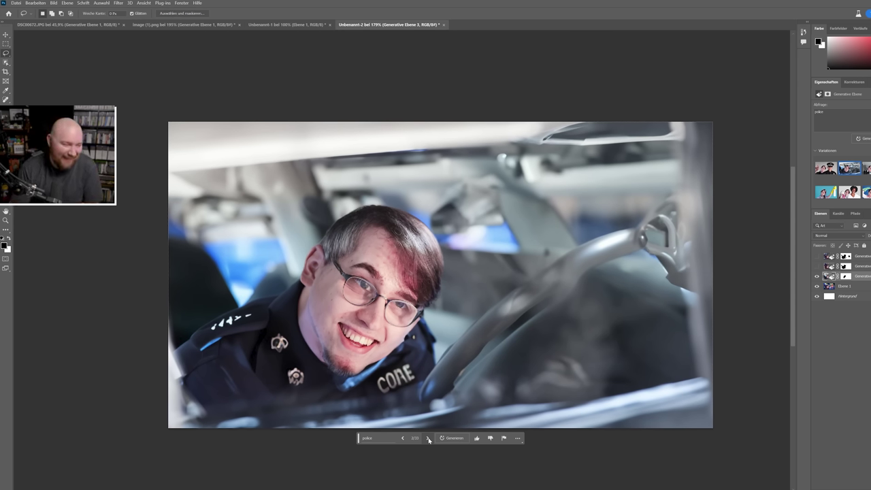
left_click(428, 439)
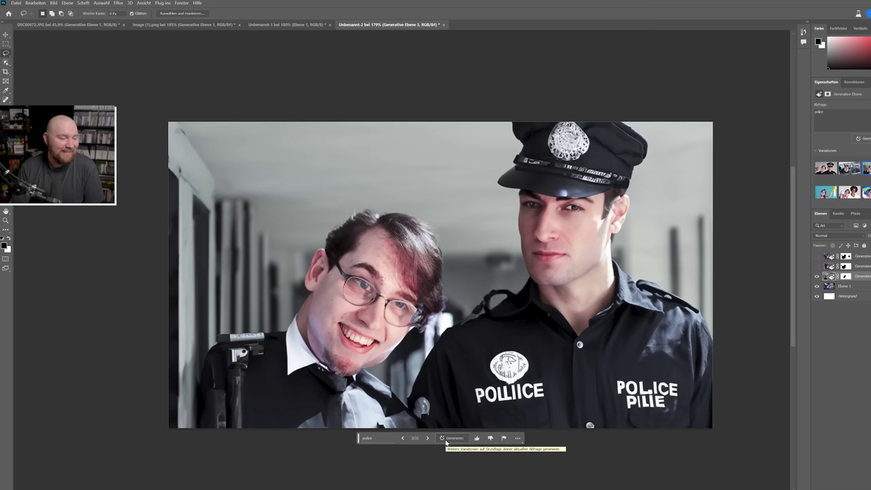
Generate more police variations, browse two more, then open image.png as a new document.
left_click(446, 440)
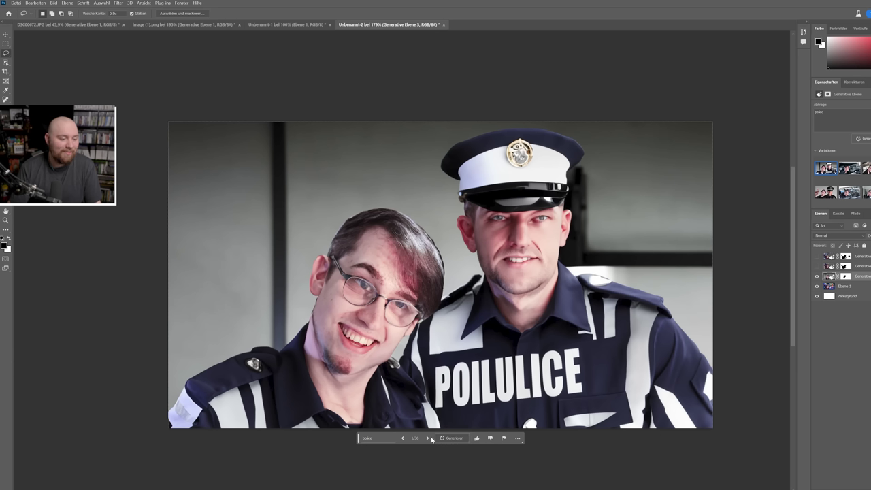
left_click(428, 438)
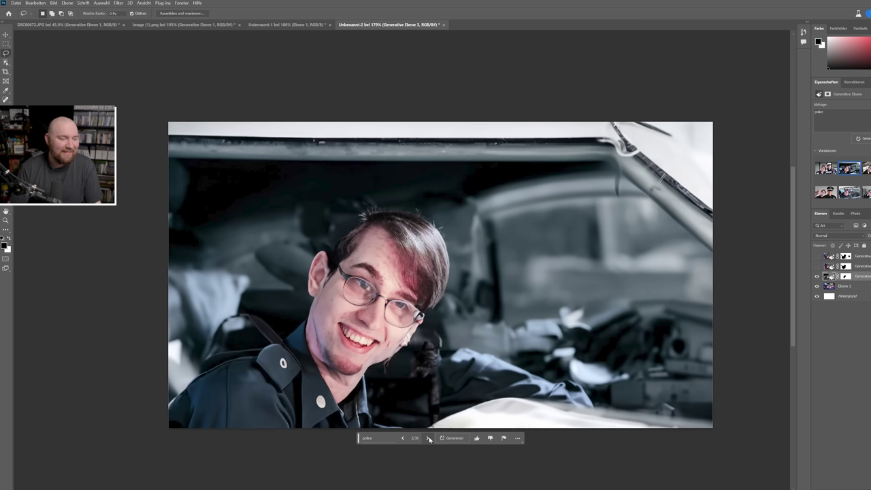
left_click(428, 439)
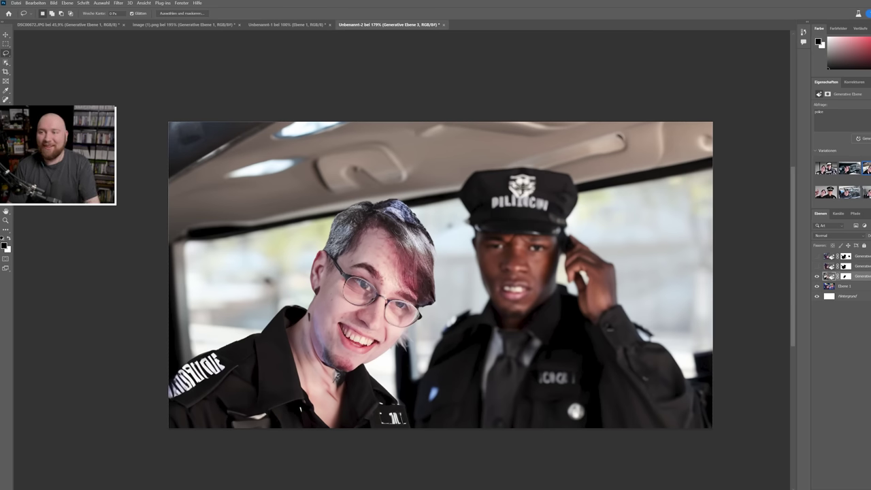
left_click_drag(783, 232, 623, 21)
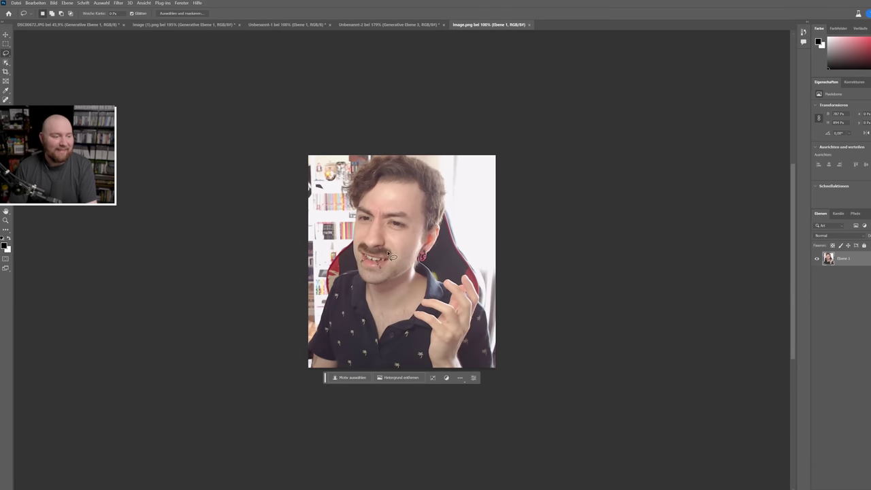
Try a 1500 px canvas height, then undo that change.
left_click(58, 3)
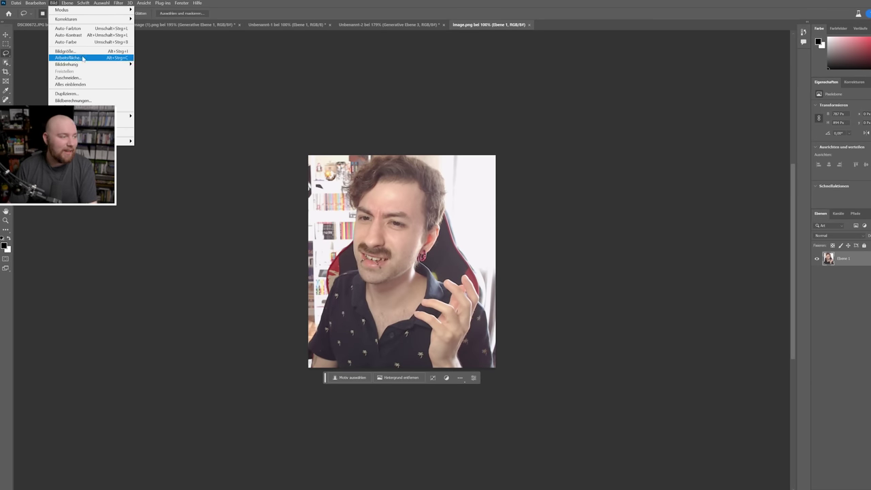
left_click(68, 54)
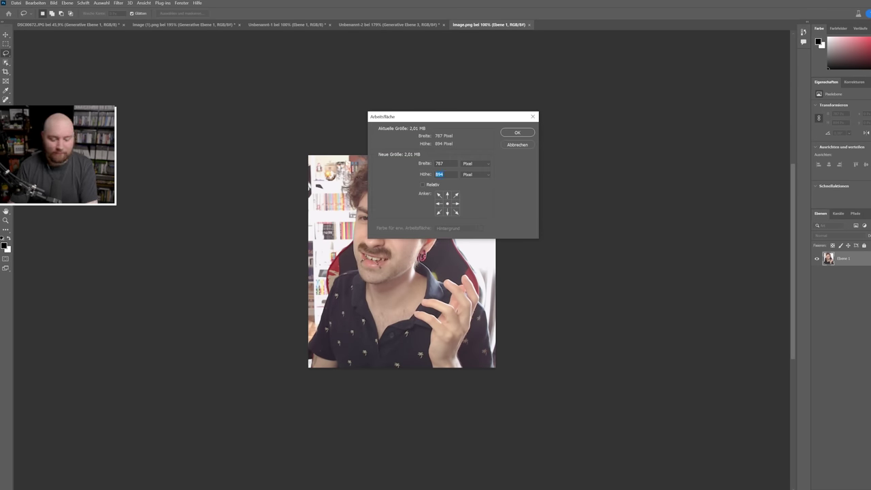
type("1500")
key("Return")
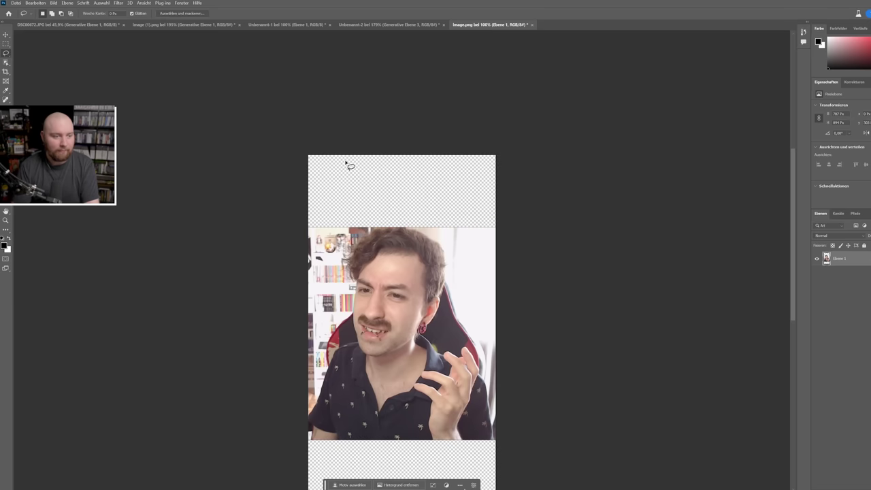
key("ctrl+z")
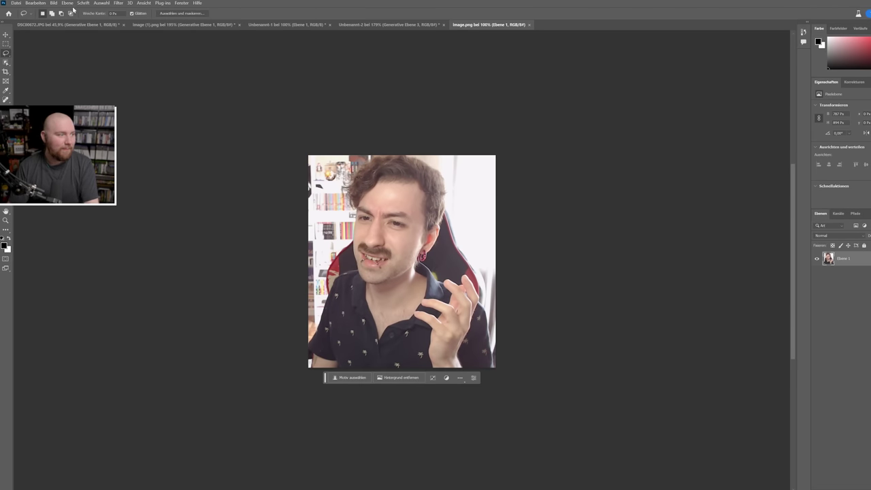
Set the canvas size to 1600 px wide by 1100 px high.
left_click(102, 5)
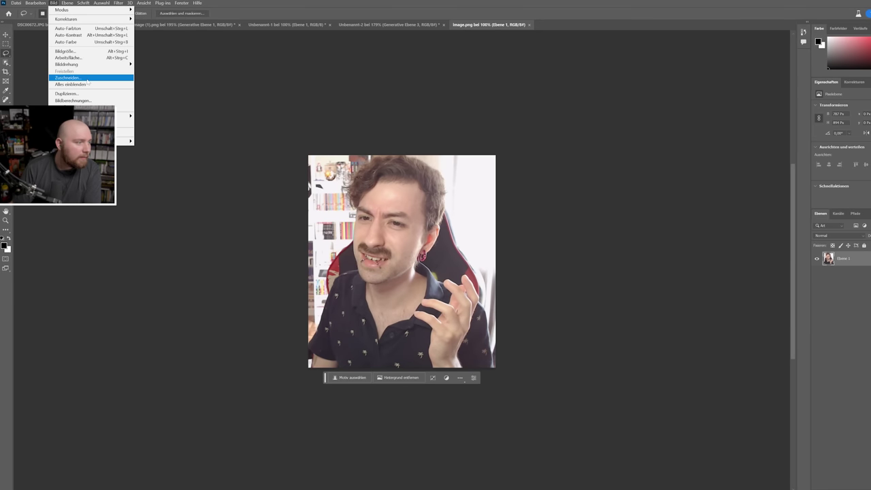
left_click(86, 58)
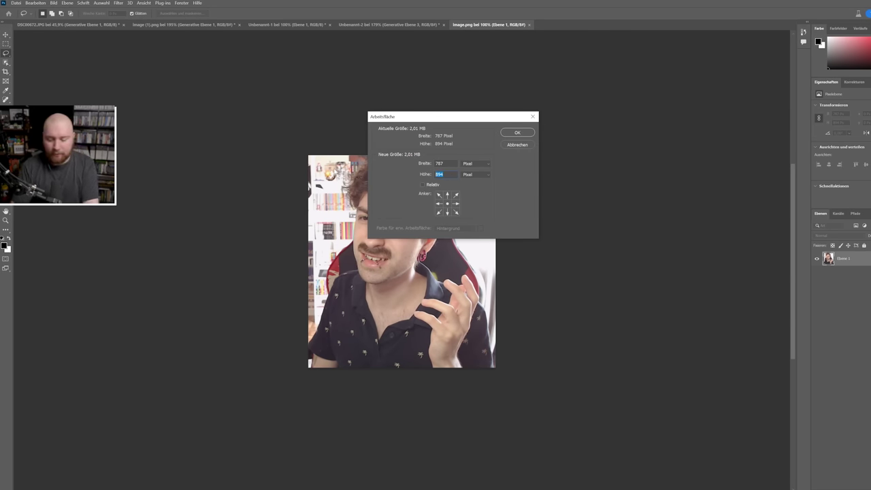
type("1100")
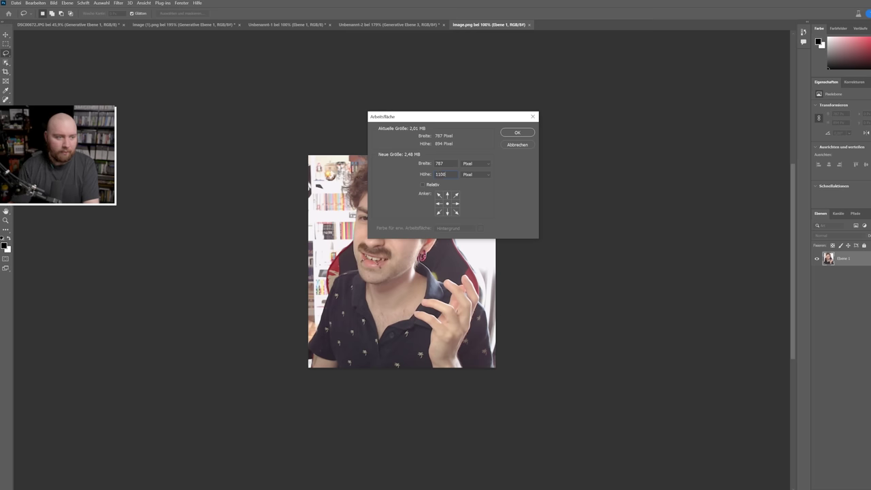
type("1600")
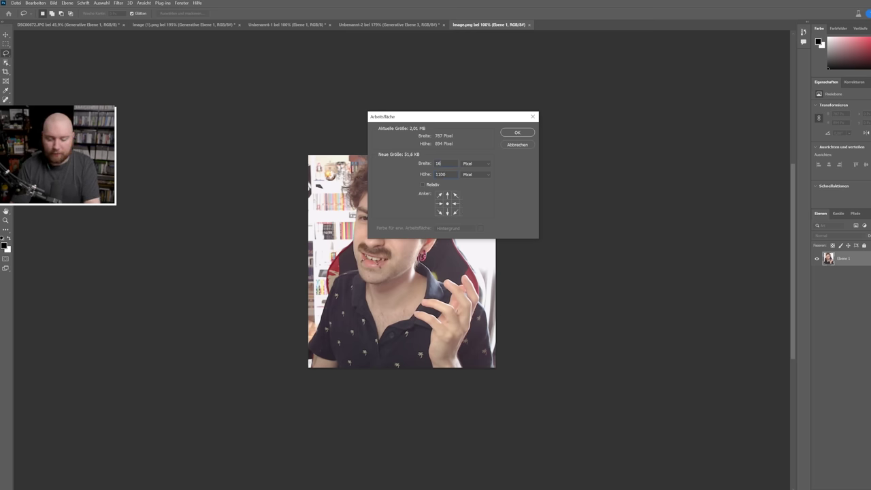
key("Return")
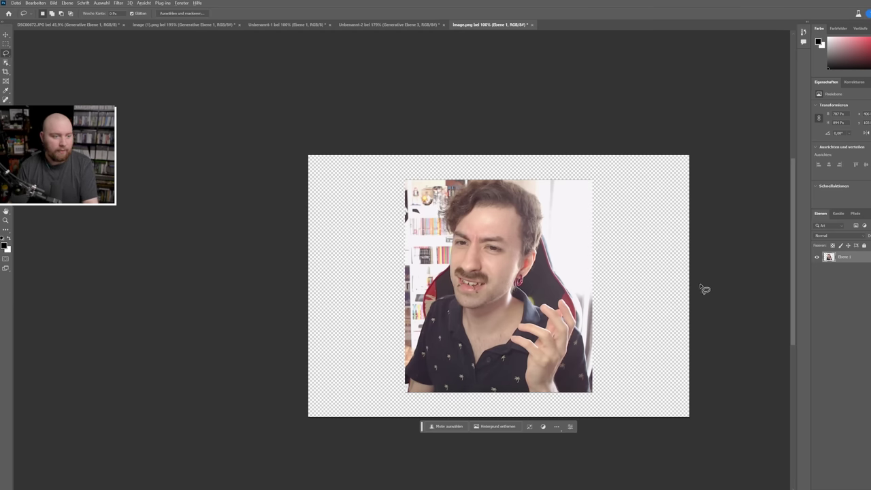
scroll(701, 289, "up", 2)
left_click(6, 45)
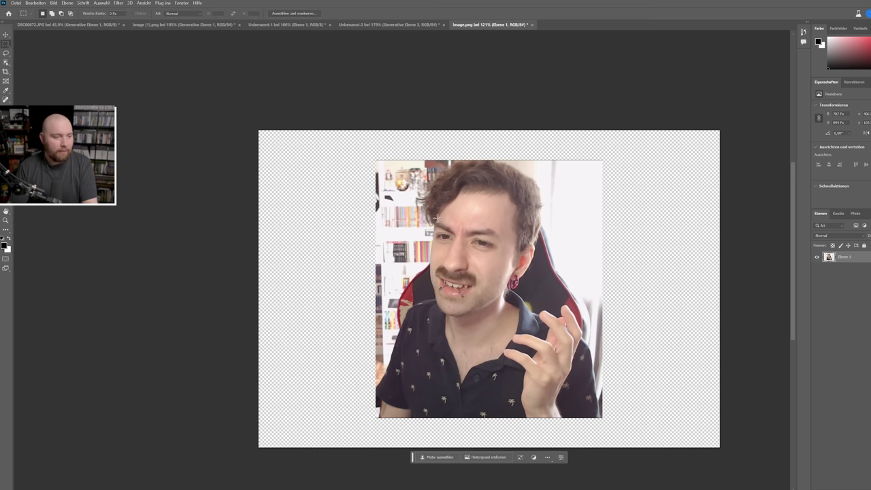
Select the man's face, invert the selection, and Generative Fill the rest with 'bald'.
left_click_drag(433, 212, 501, 308)
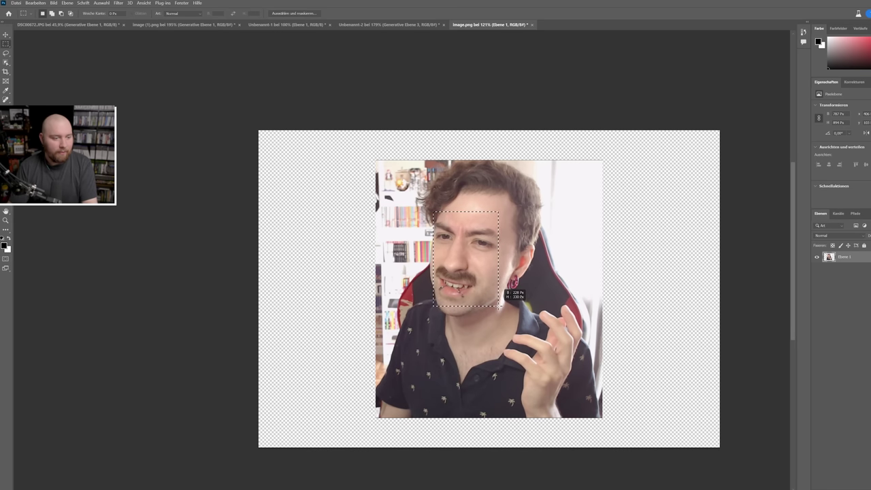
left_click_drag(500, 308, 500, 308)
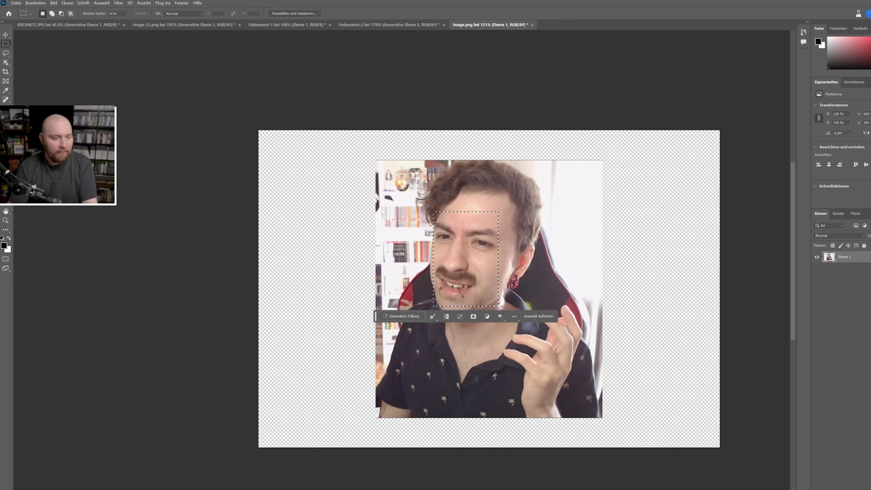
right_click(574, 235)
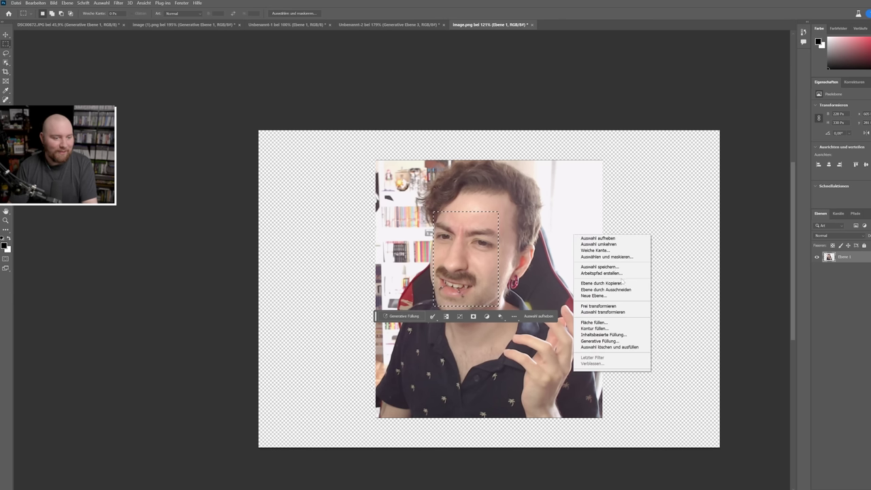
left_click(433, 320)
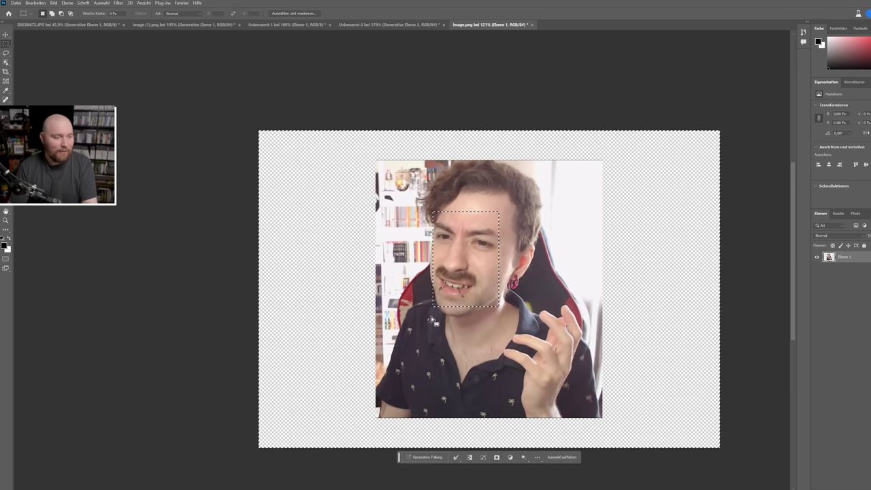
left_click(425, 457)
type("lol")
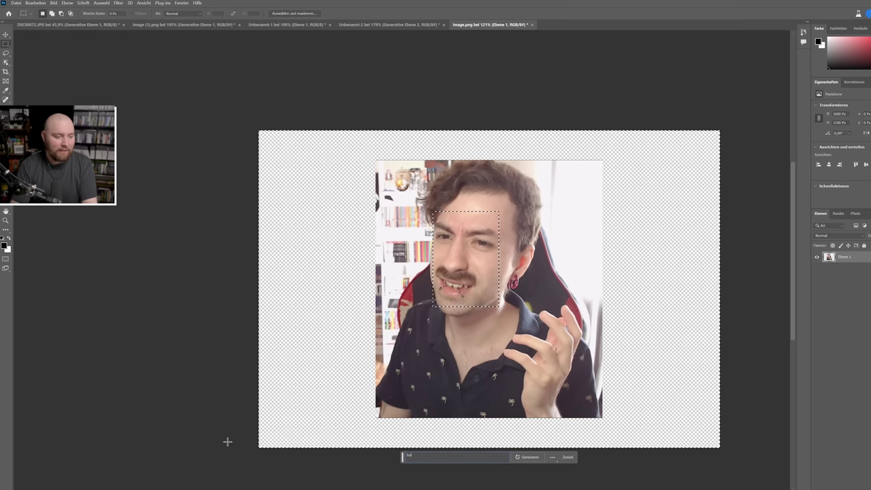
key("Return")
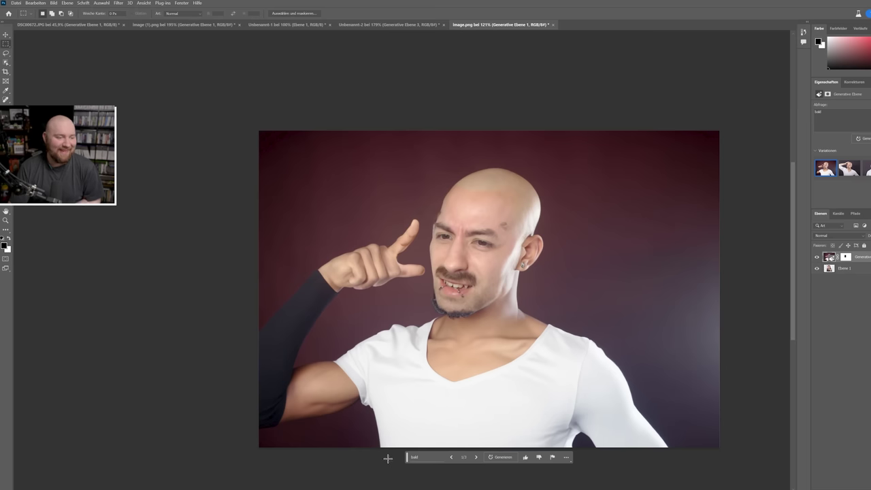
Regenerate the bald variations, keep the grey-shirt version, and clear the prompt text.
left_click(477, 457)
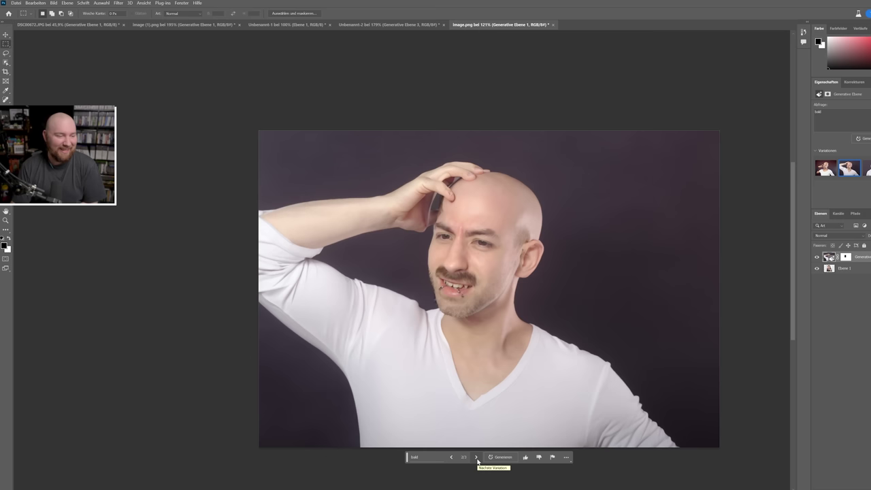
left_click(477, 457)
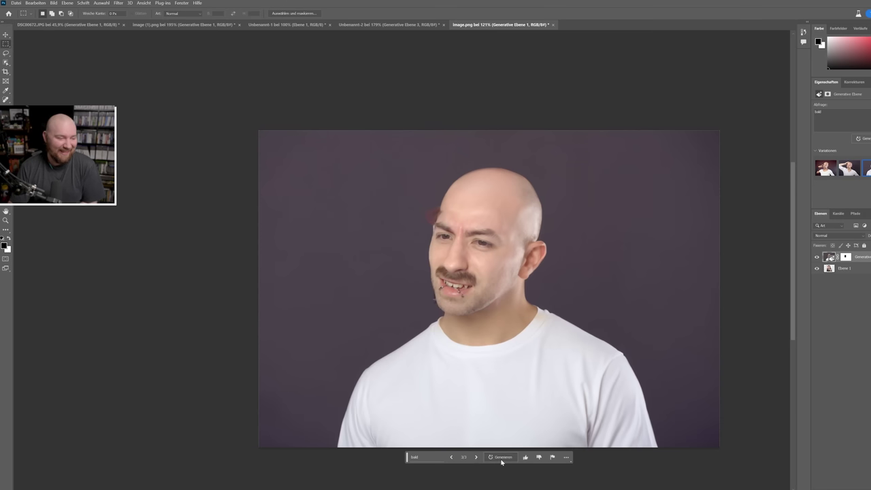
left_click(501, 458)
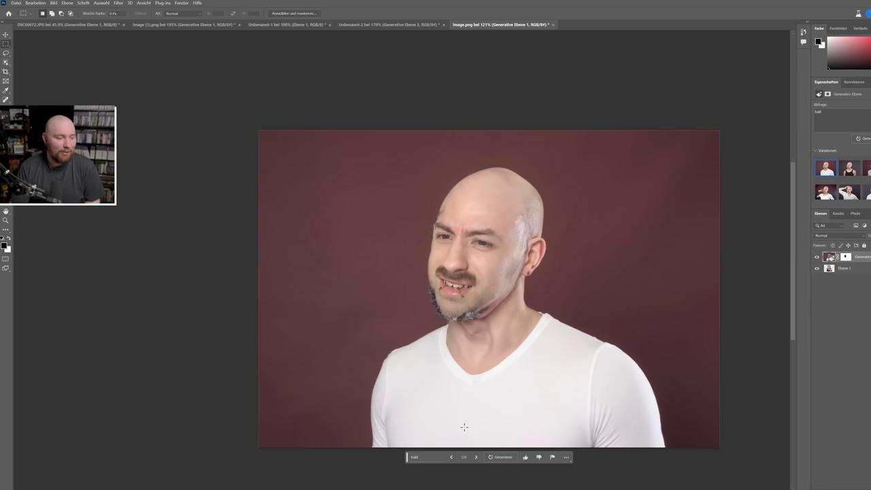
left_click(479, 461)
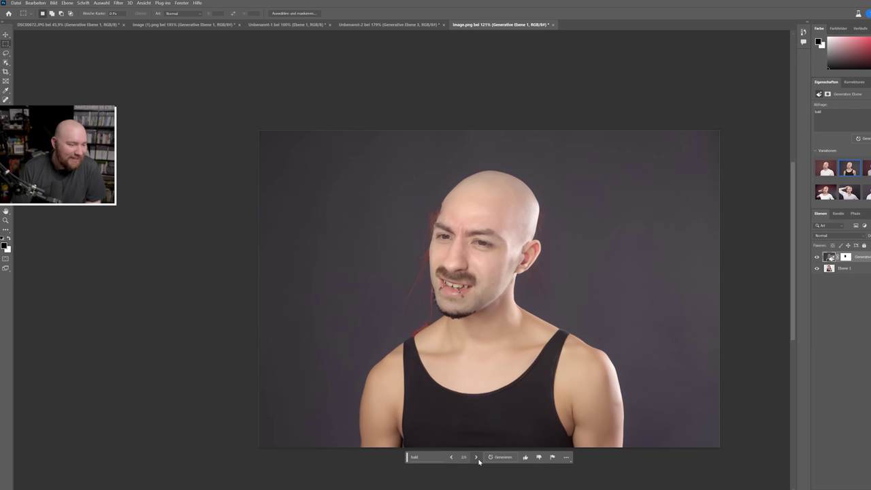
left_click(476, 457)
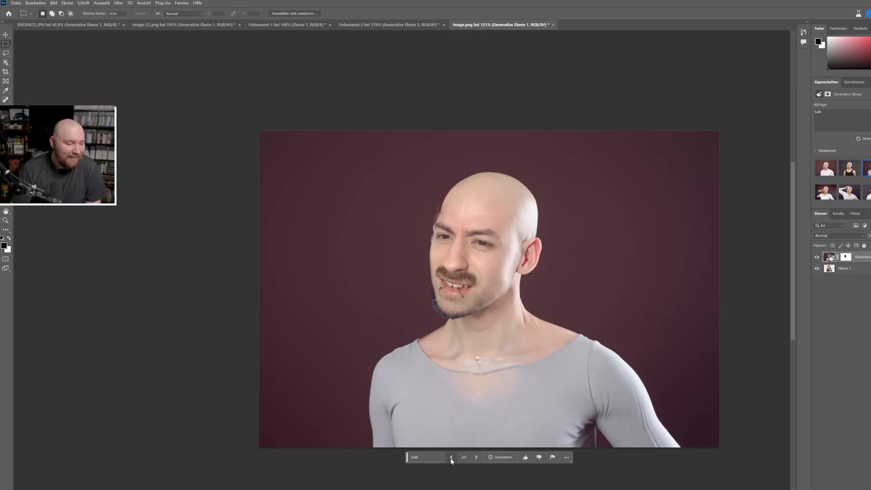
left_click(451, 457)
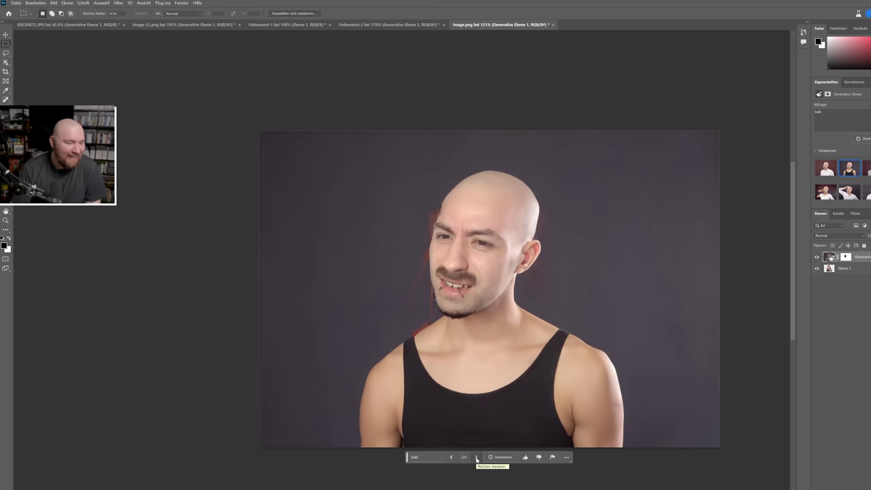
left_click(477, 457)
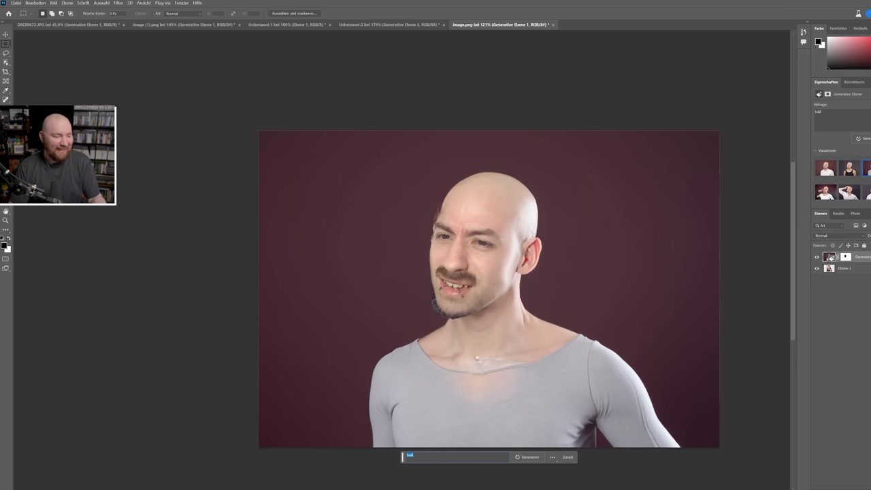
key("ctrl+a")
key("BackSpace")
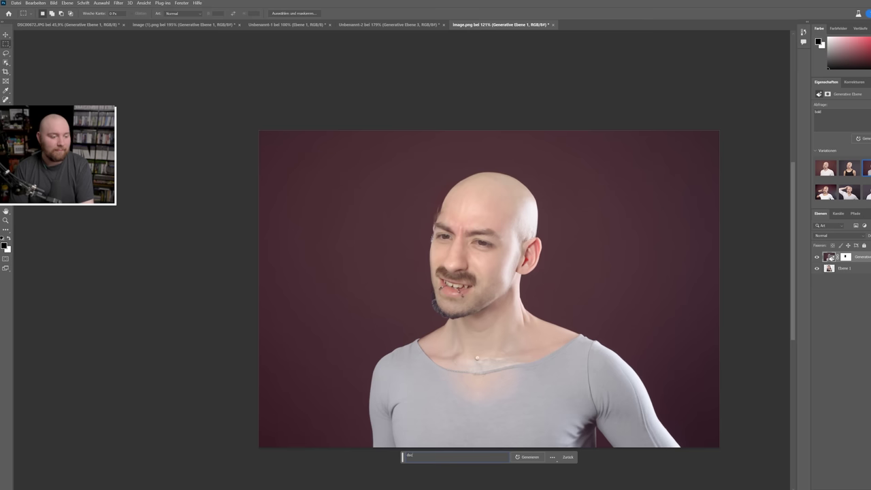
Generate 'doctor' scenes, regenerate once, and browse to the dreadlocked doctor with stethoscope.
key("Return")
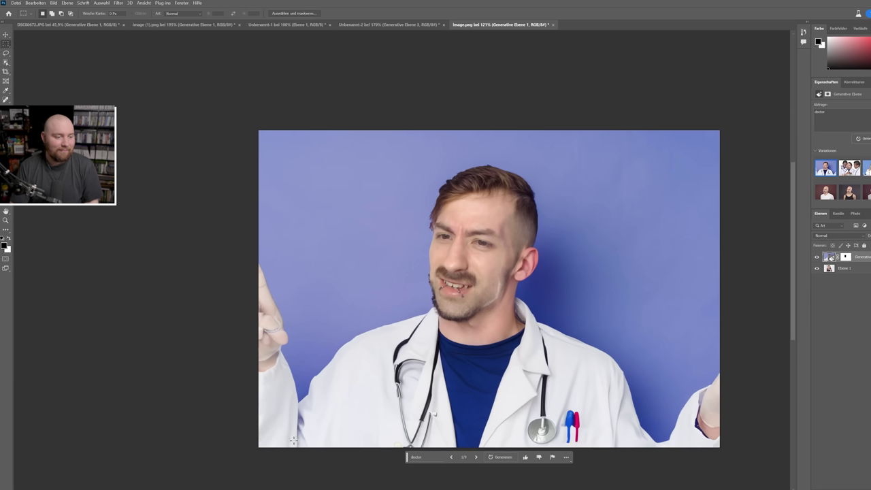
left_click(476, 458)
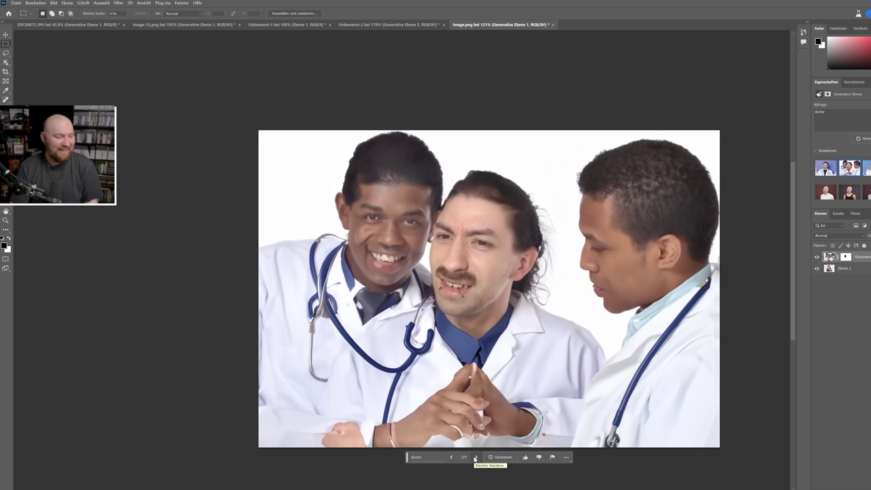
left_click(475, 458)
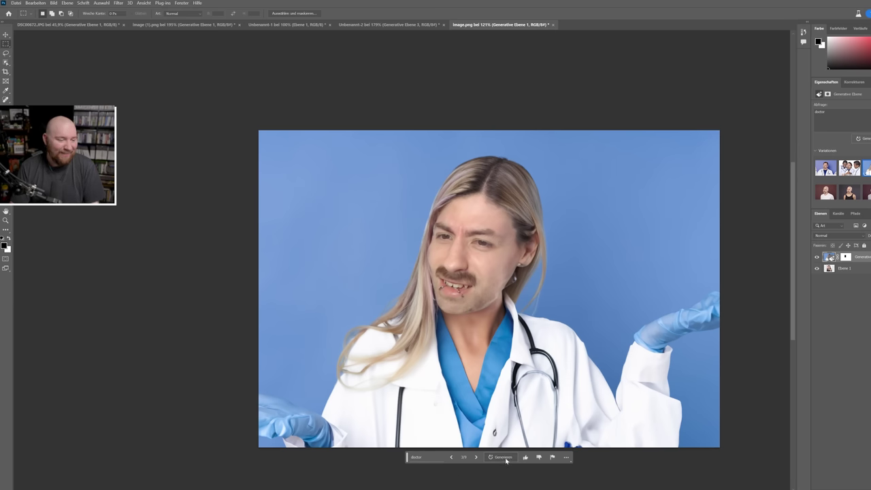
left_click(503, 458)
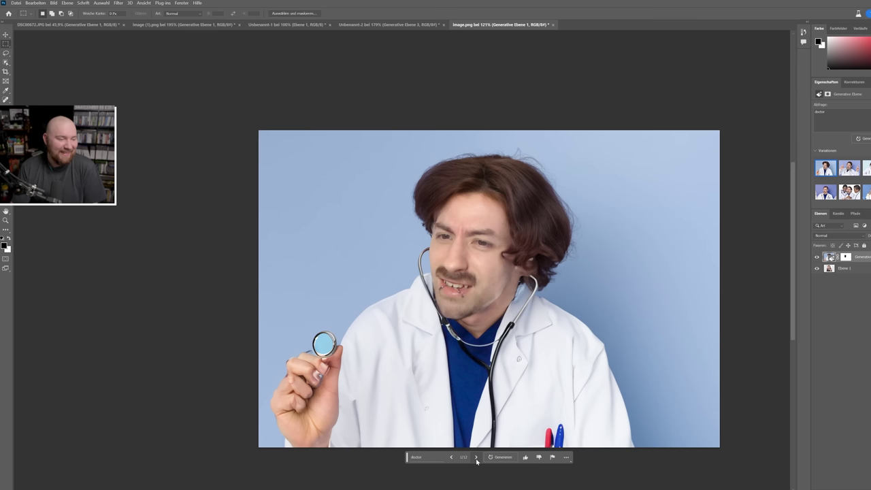
left_click(477, 457)
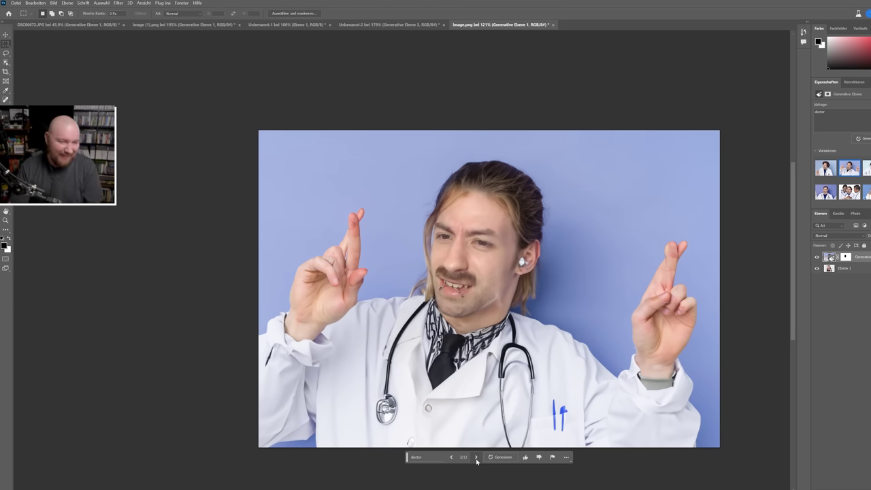
left_click(477, 458)
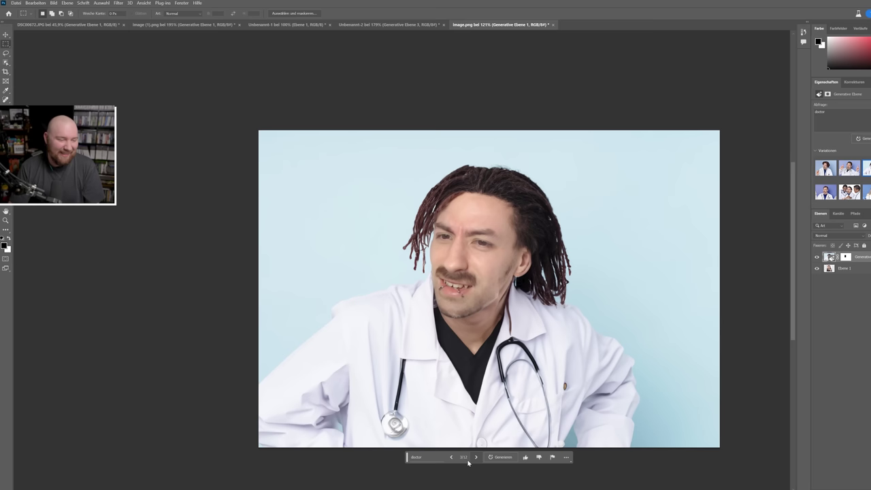
left_click(431, 460)
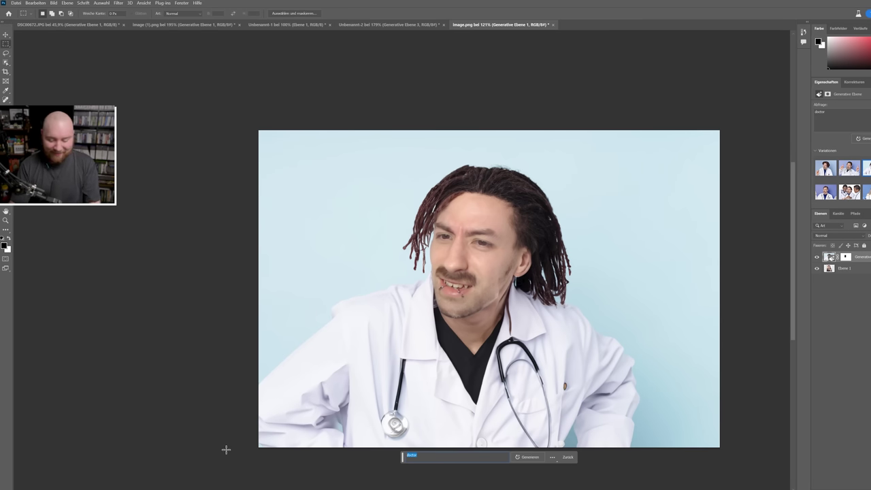
Generate 'jungle' scenes, regenerate once, and browse to the shirtless man with a chest tattoo.
key("BackSpace")
type("jungle")
key("Return")
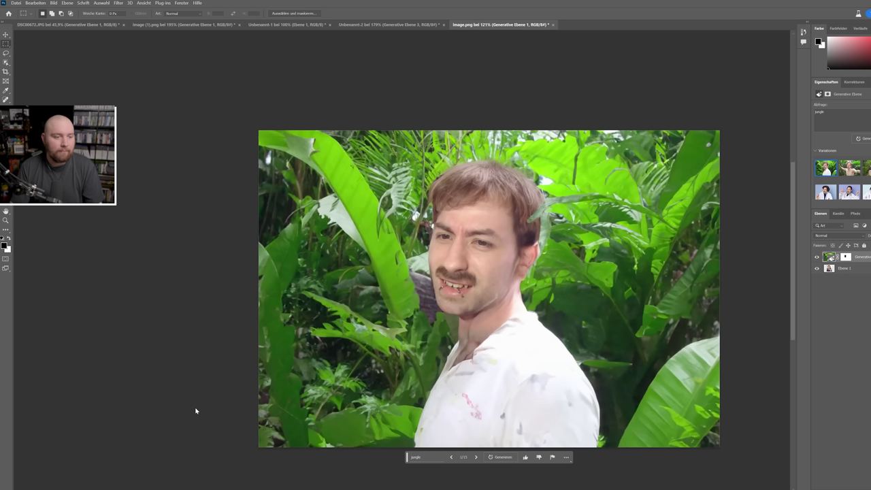
left_click(477, 458)
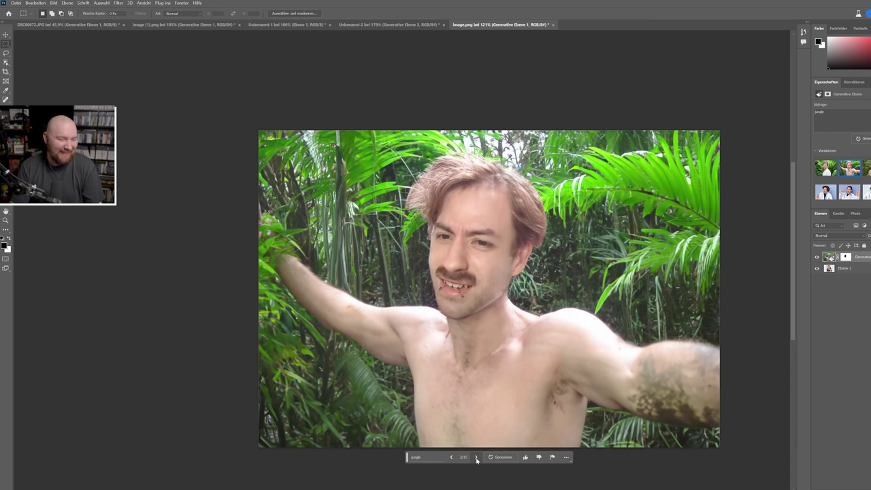
left_click(477, 458)
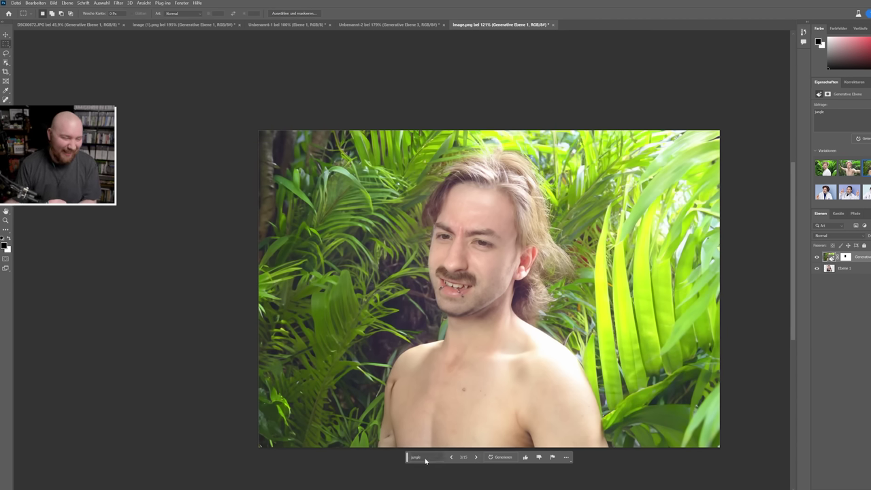
left_click(501, 457)
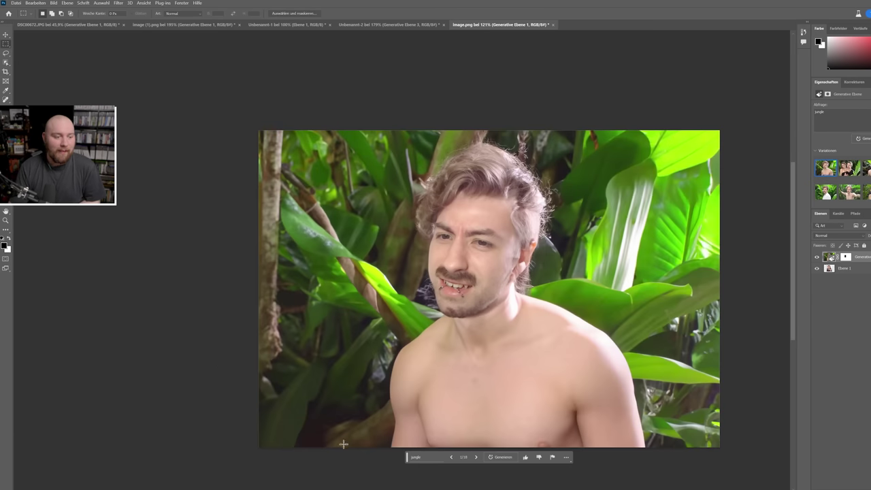
left_click(476, 457)
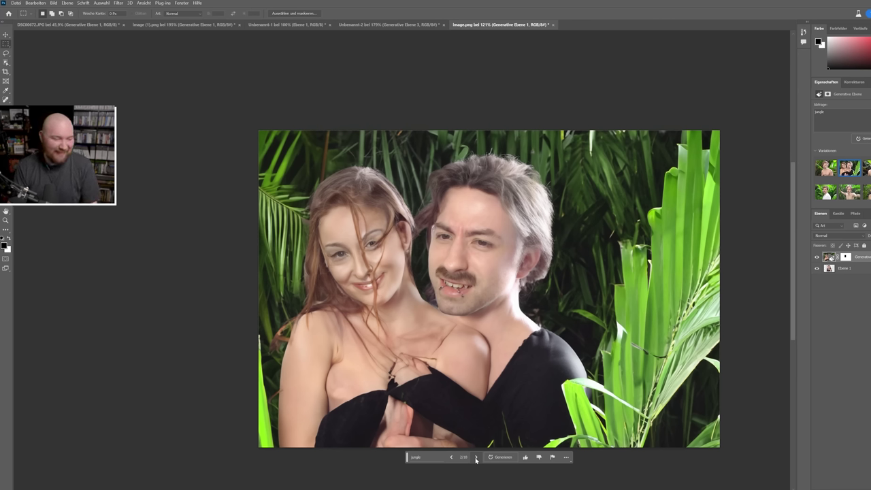
left_click(475, 457)
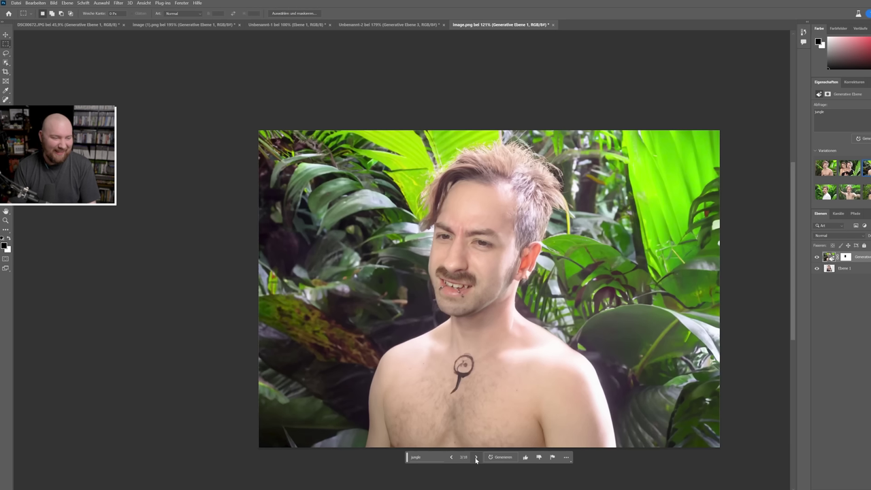
Replace the jungle prompt with a new one starting with 'm' for mullet.
left_click(430, 460)
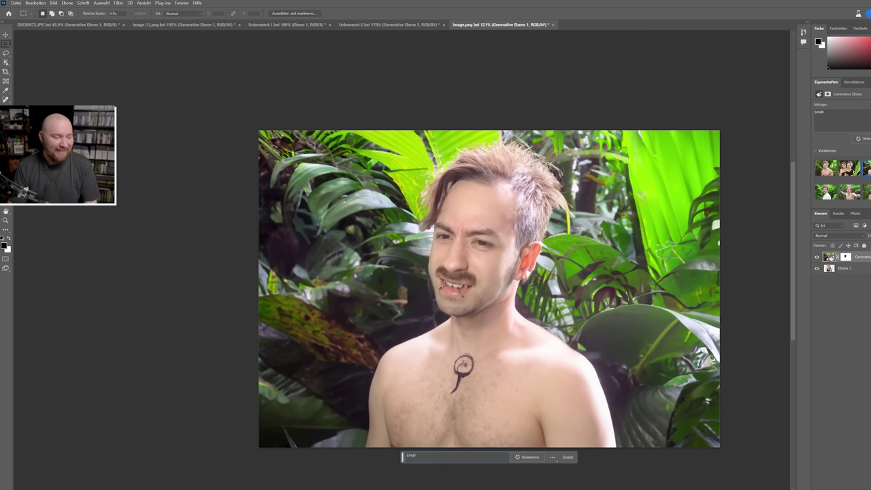
key("ctrl+a")
type("m")
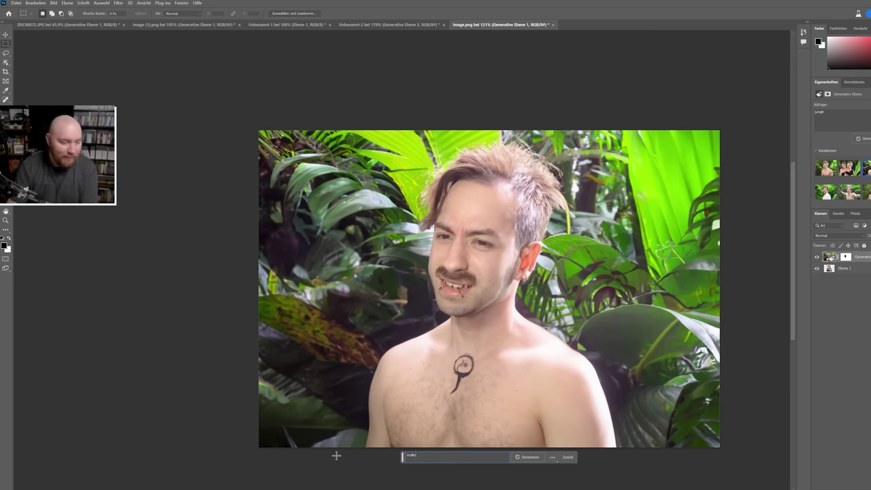
Generate 'mullet' scenes, regenerate once, and browse to the spiky-haired man in a black T-shirt.
key("Return")
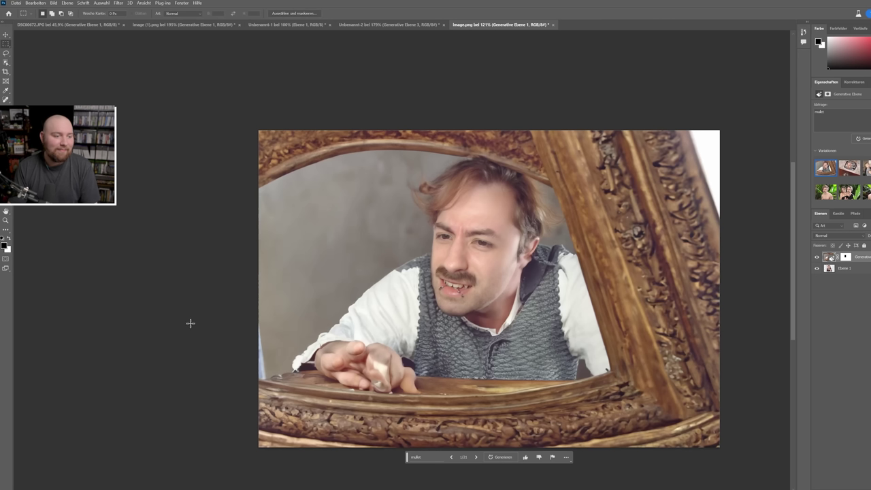
left_click(477, 458)
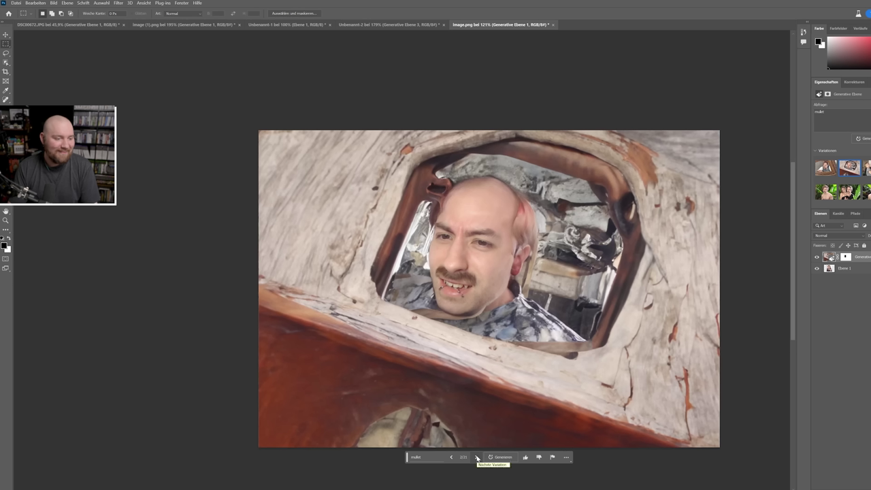
left_click(477, 457)
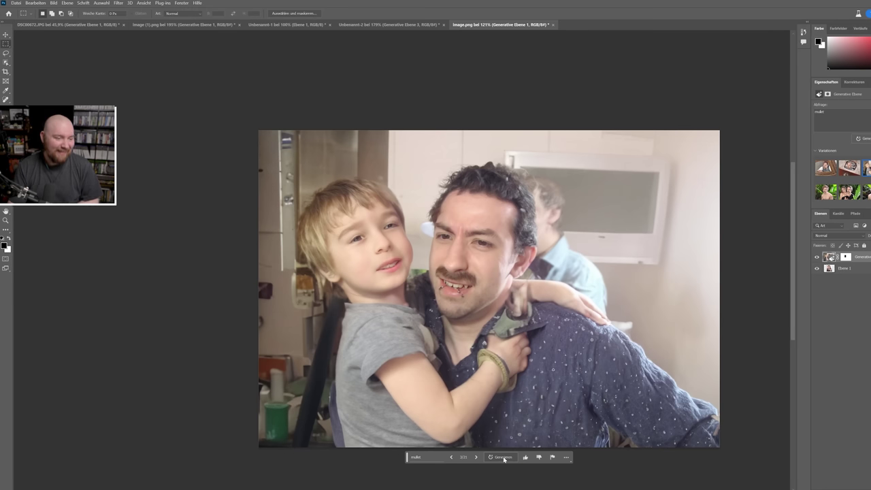
left_click(502, 457)
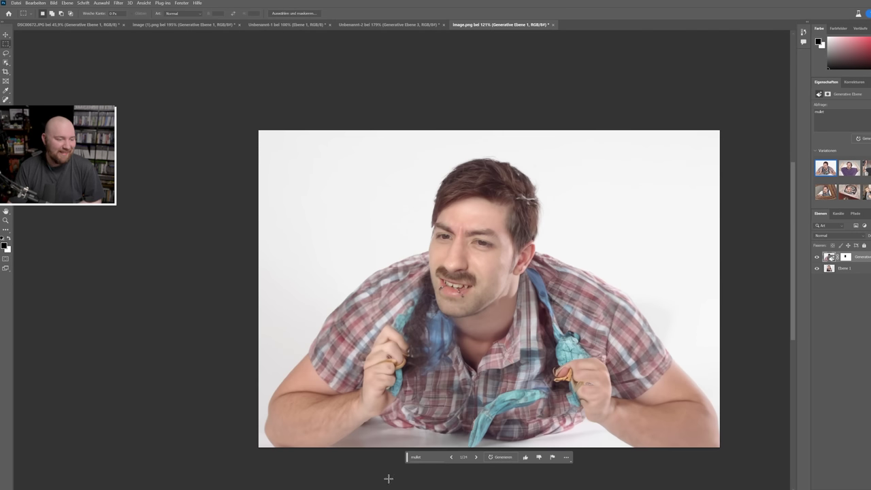
left_click(477, 458)
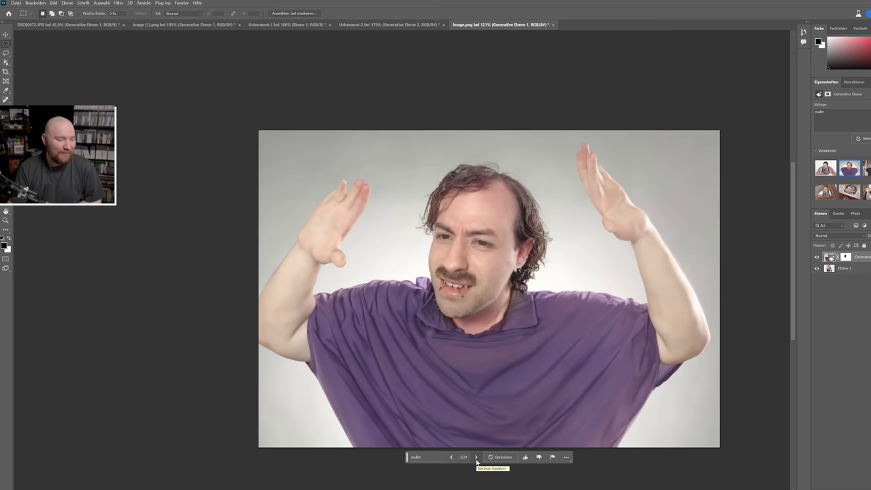
left_click(477, 458)
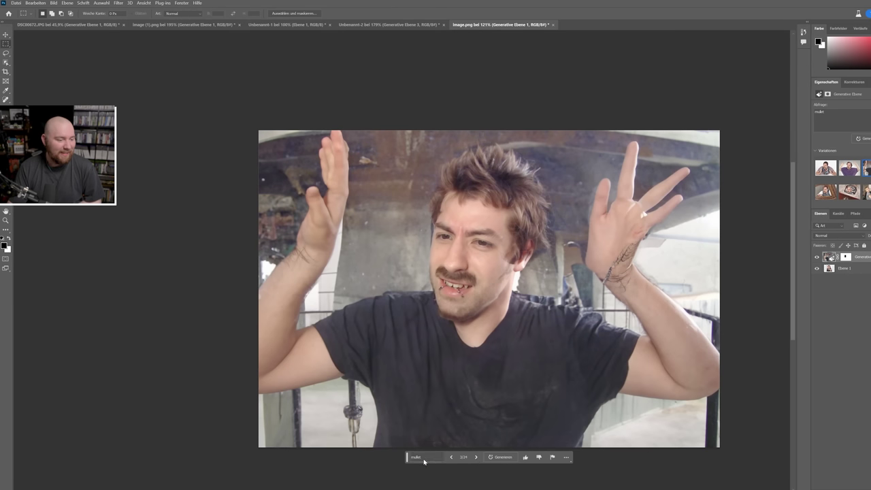
left_click(424, 458)
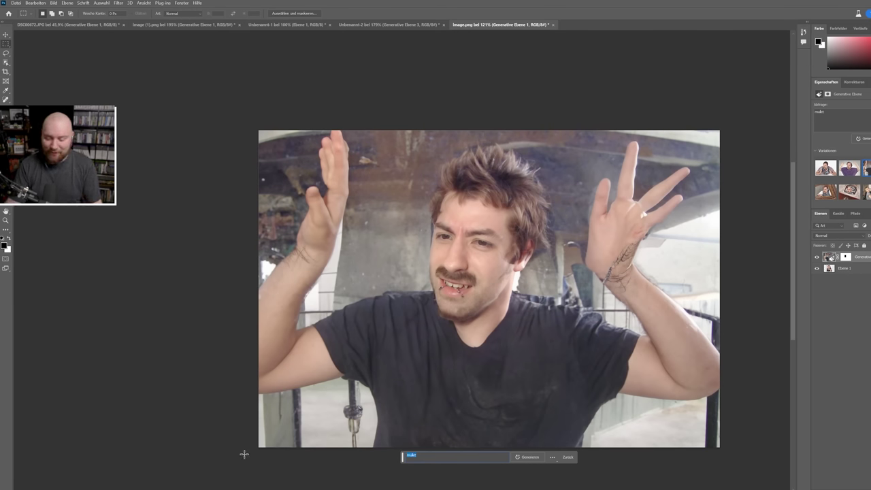
Generate 'sherlock holmes' scenes, regenerate once, and settle on the blond man reading a book.
key("BackSpace")
type("sherlock holmes")
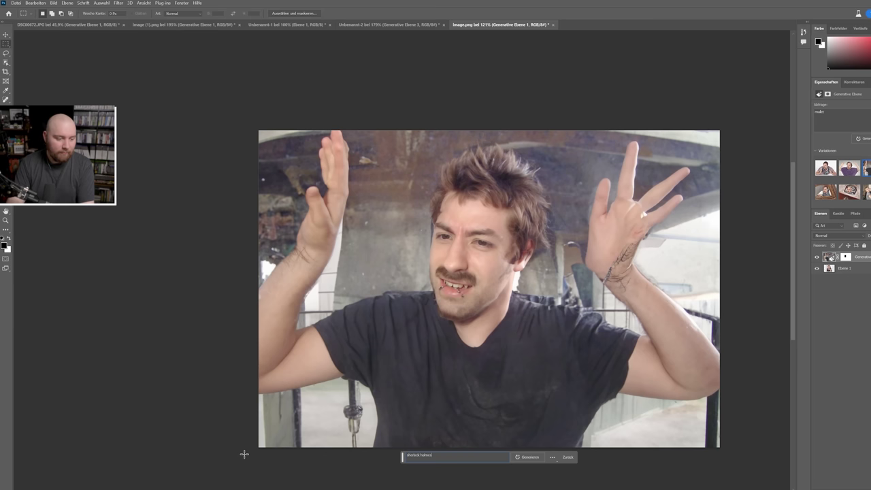
key("Return")
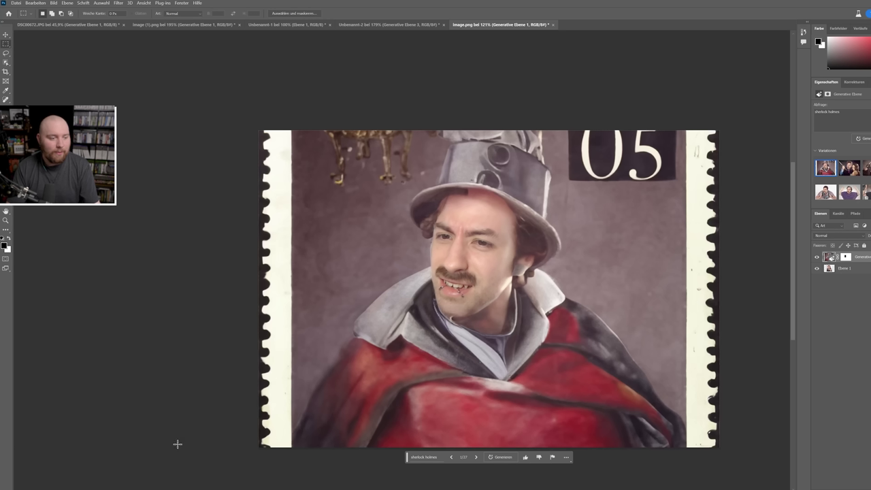
left_click(477, 457)
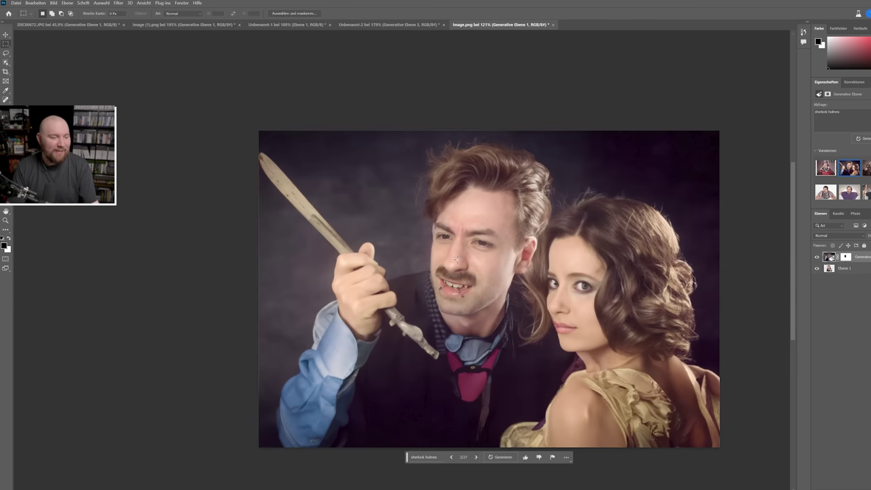
left_click(476, 458)
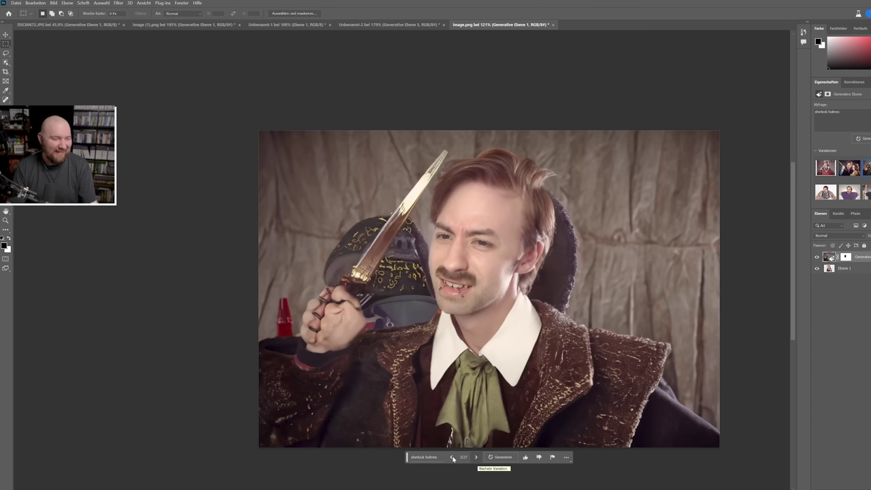
left_click(500, 458)
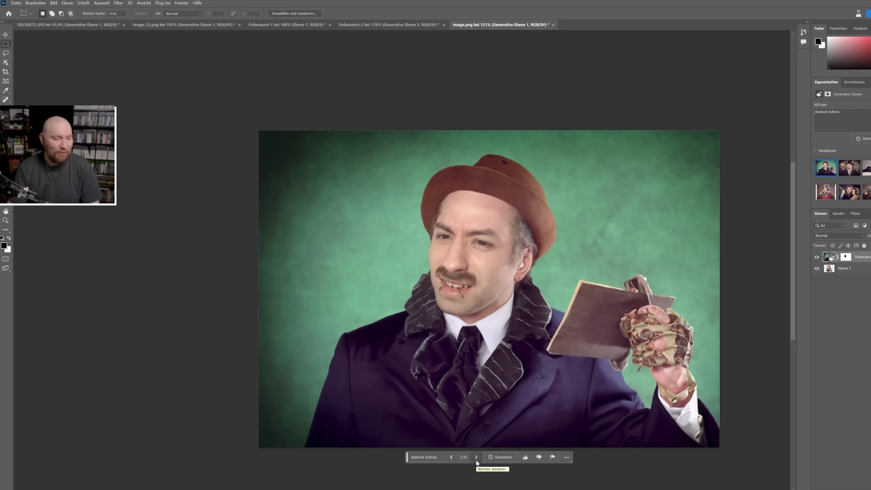
left_click(476, 458)
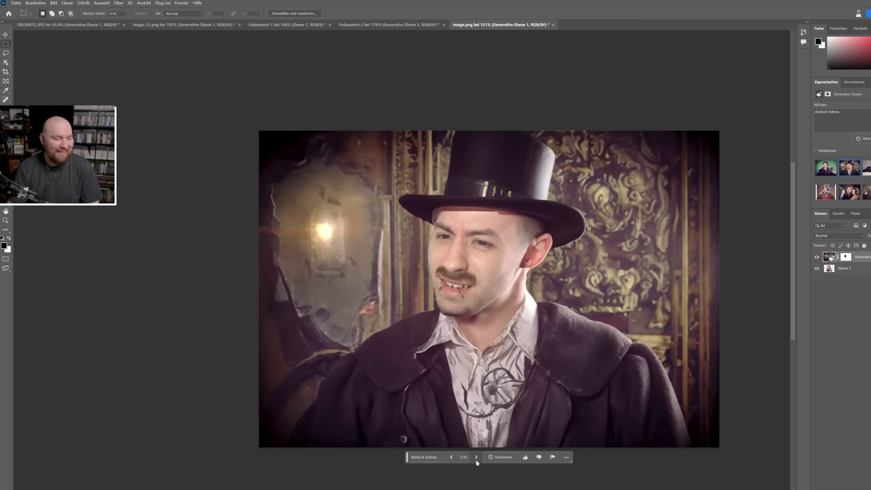
left_click(477, 457)
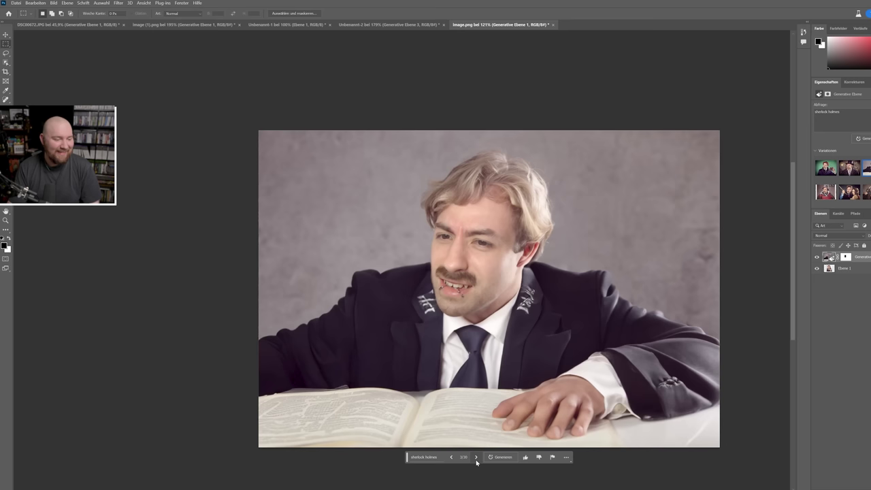
left_click(423, 457)
type("tacos")
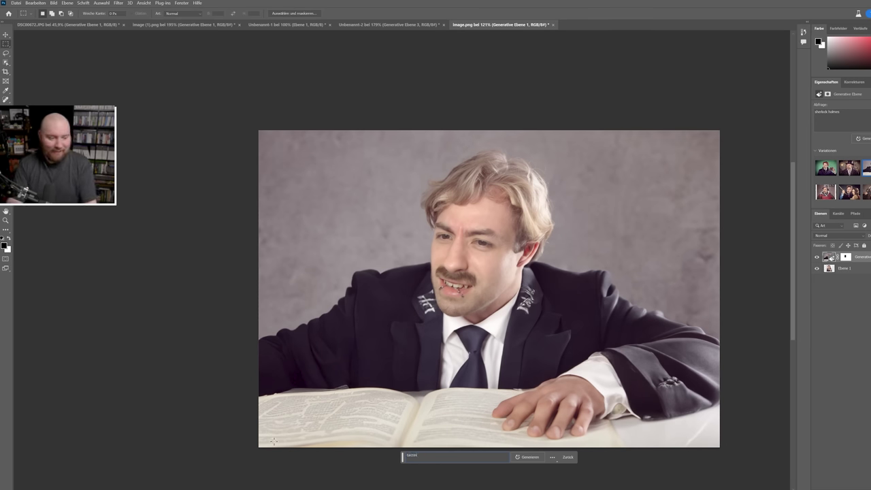
Generate 'tarzan' scenes and browse to the long-haired shirtless man holding a rope.
key("Return")
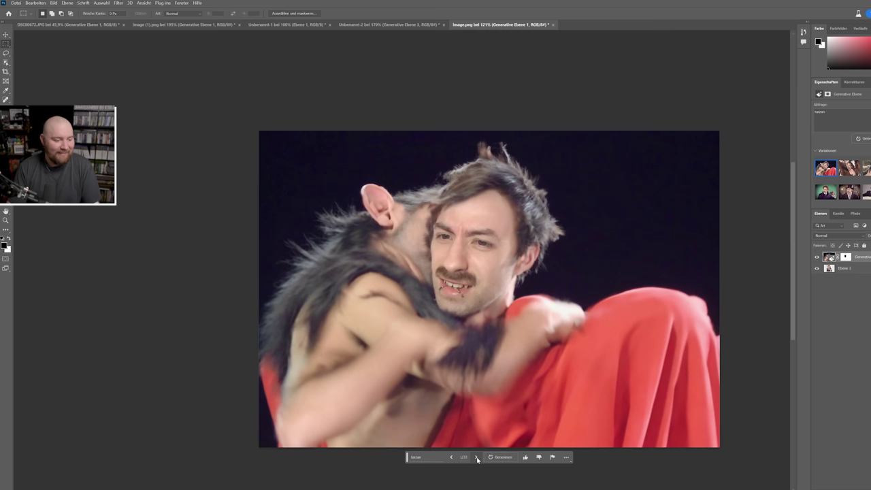
left_click(477, 458)
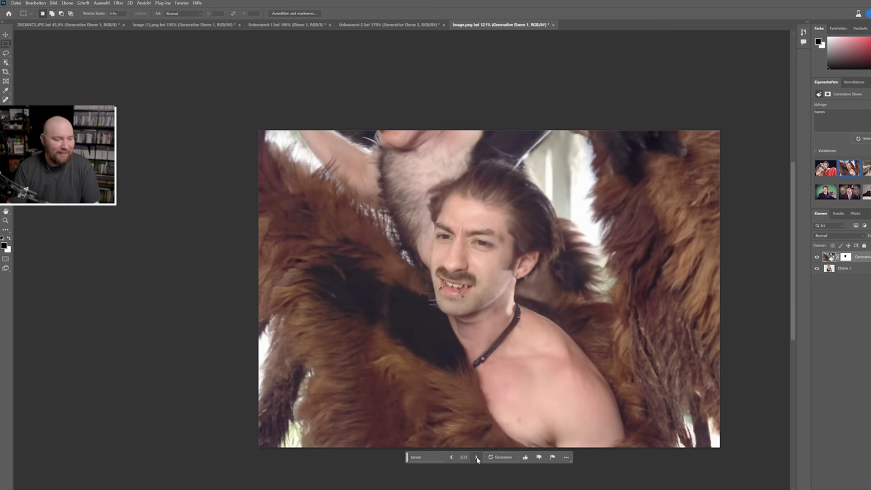
left_click(476, 457)
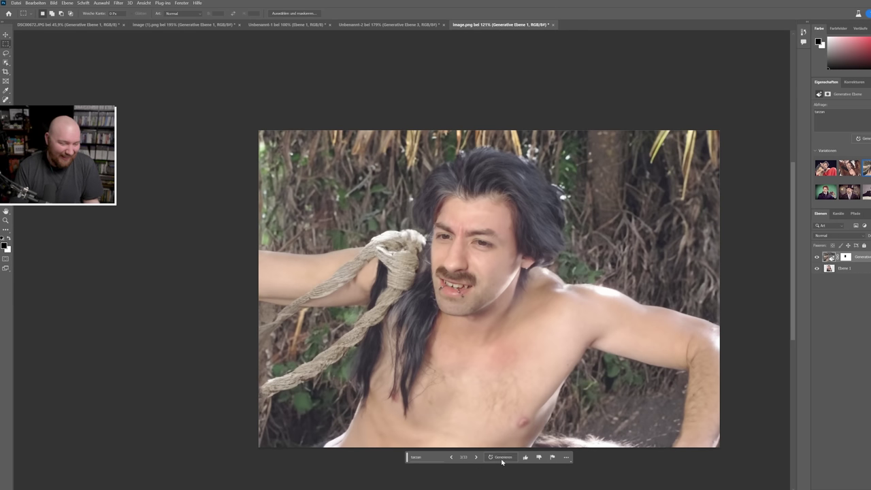
Regenerate the 'tarzan' scenes twice and browse to the rope-gripping man before sunlit planks.
left_click(501, 460)
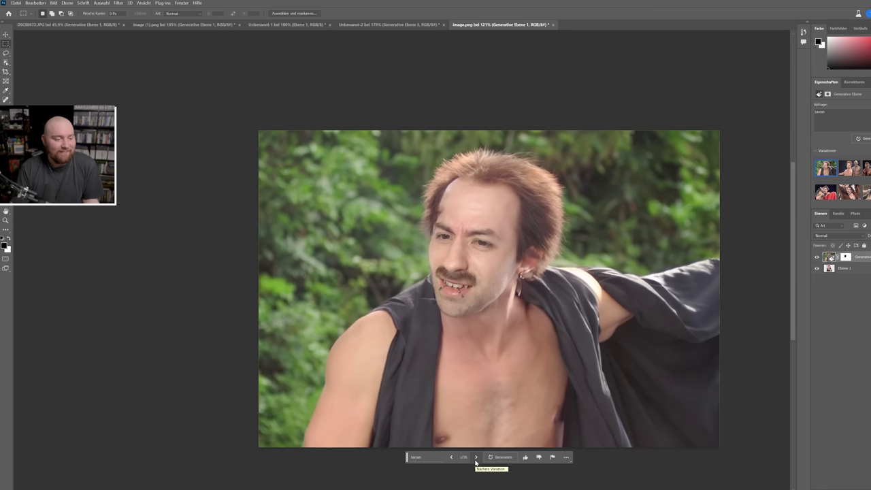
left_click(476, 458)
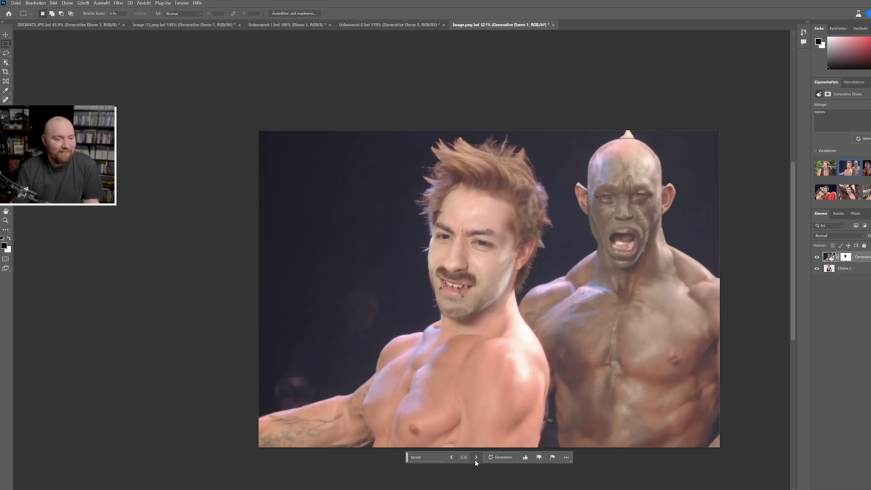
left_click(476, 458)
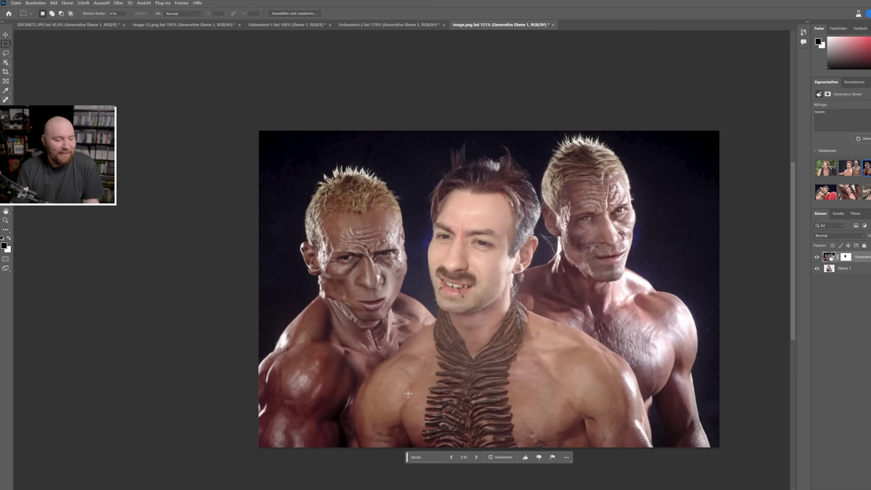
left_click(500, 458)
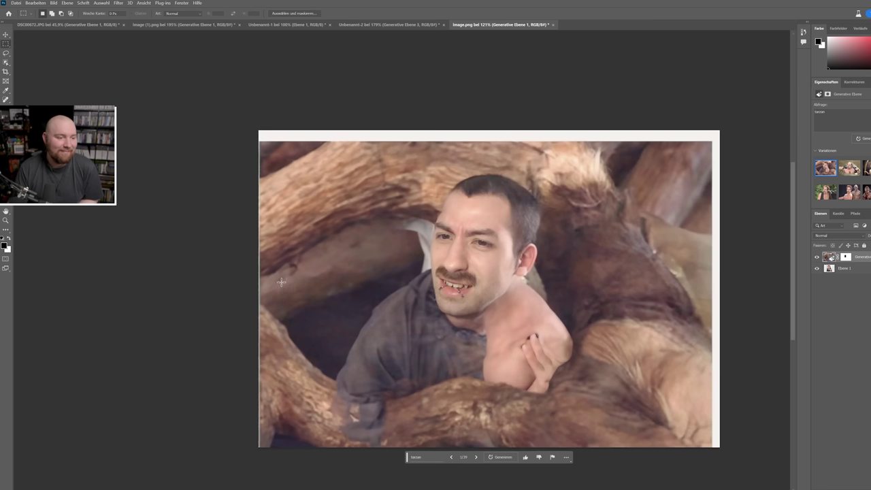
left_click(476, 458)
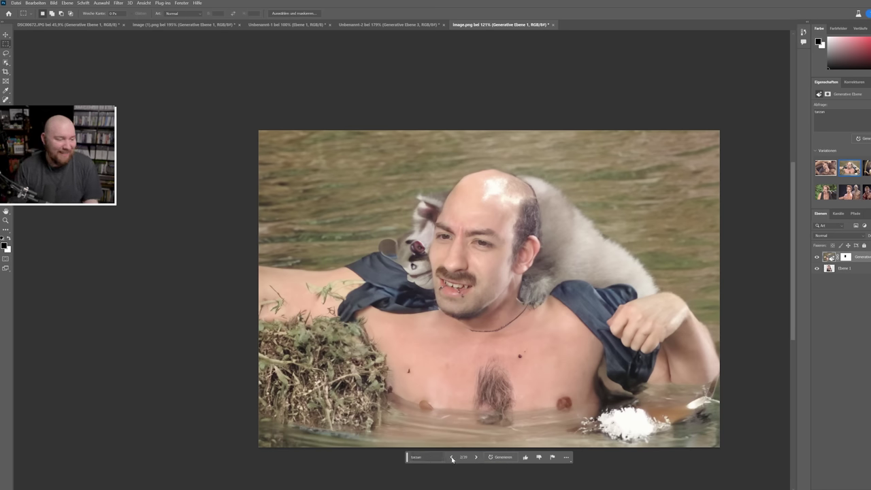
left_click(475, 458)
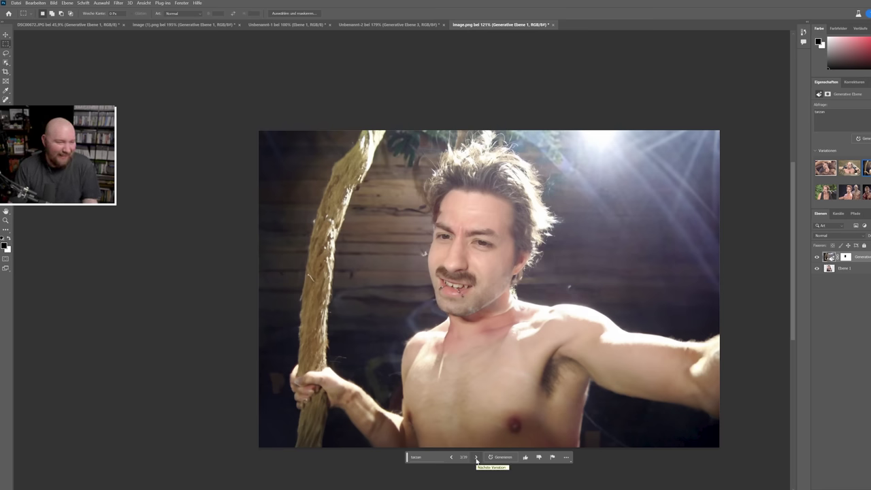
left_click(425, 461)
type("pirat")
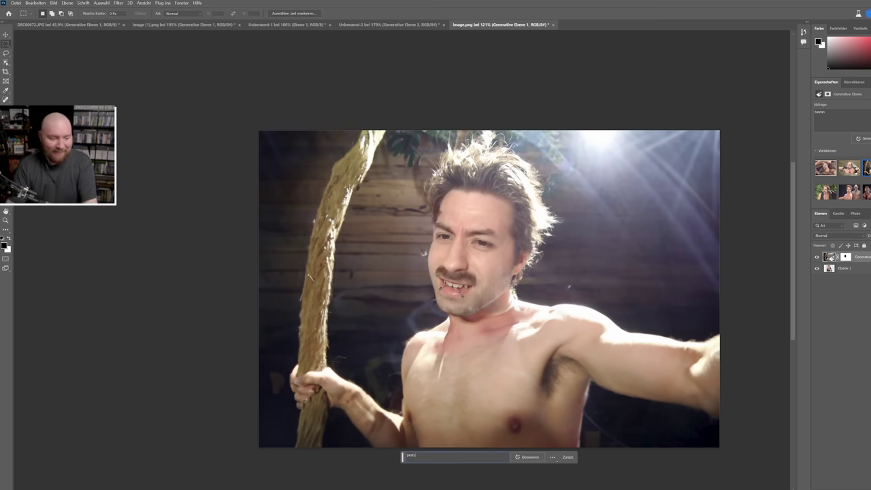
Run Generative Fill with the 'pirate' prompt around the mustached man's face.
key("Return")
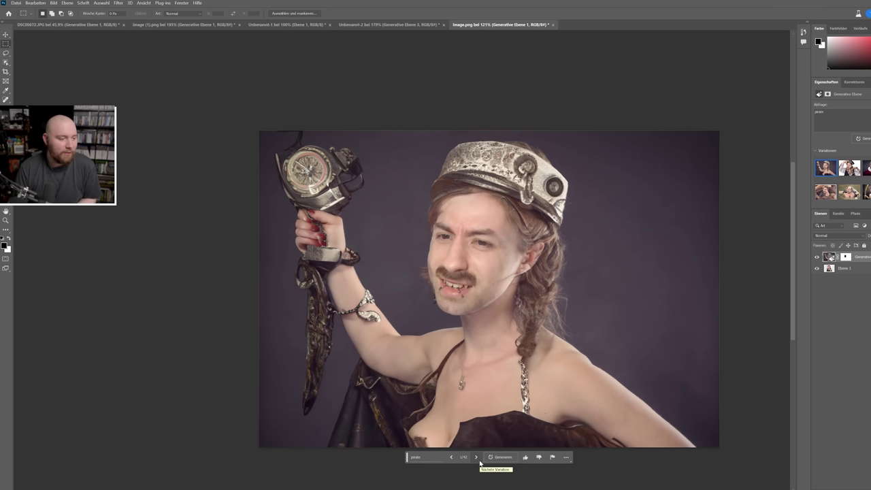
Browse to the third pirate variation, with red coat and ruff, and select the prompt text.
left_click(480, 462)
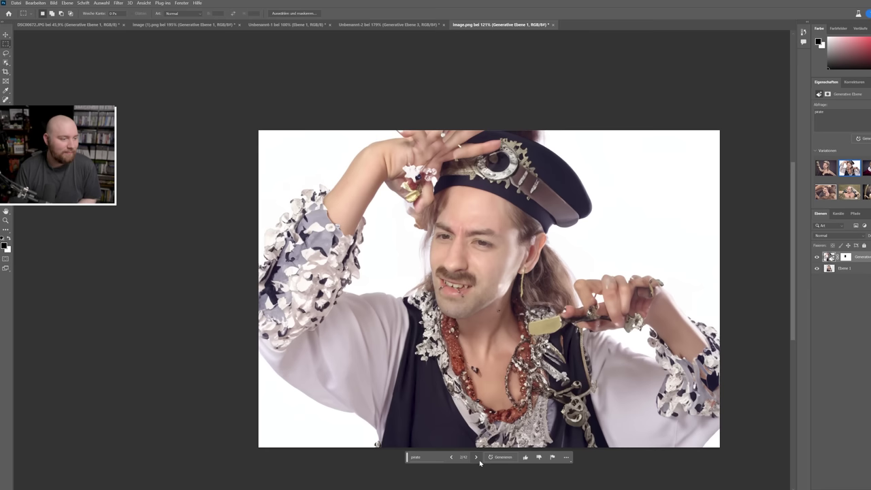
left_click(480, 462)
left_click(433, 460)
key("ctrl+a")
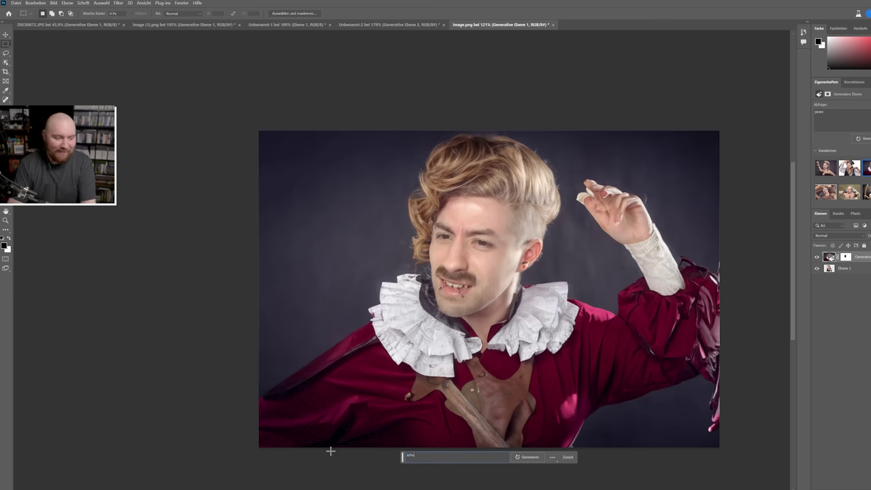
Generate a 'school' scene: blue-shirted man at a classroom desk before a green wall.
key("Return")
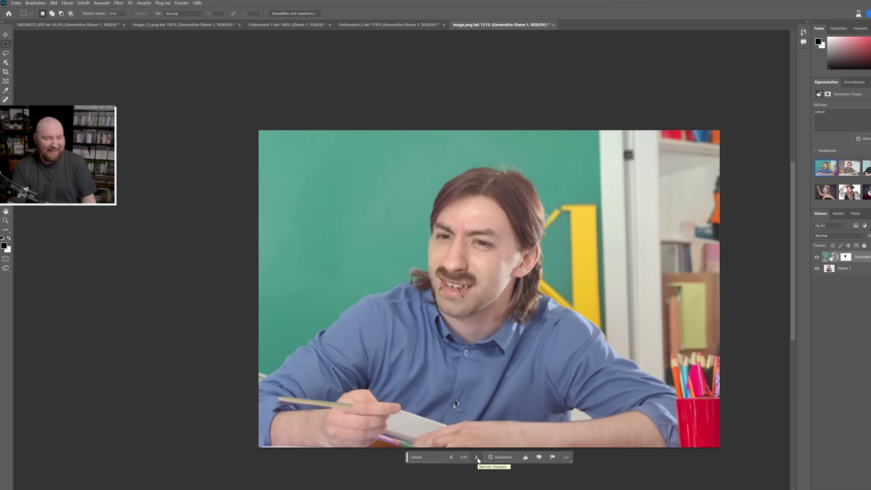
Browse school variations, generate another batch, and settle on the dark-blazer chalkboard version.
left_click(476, 458)
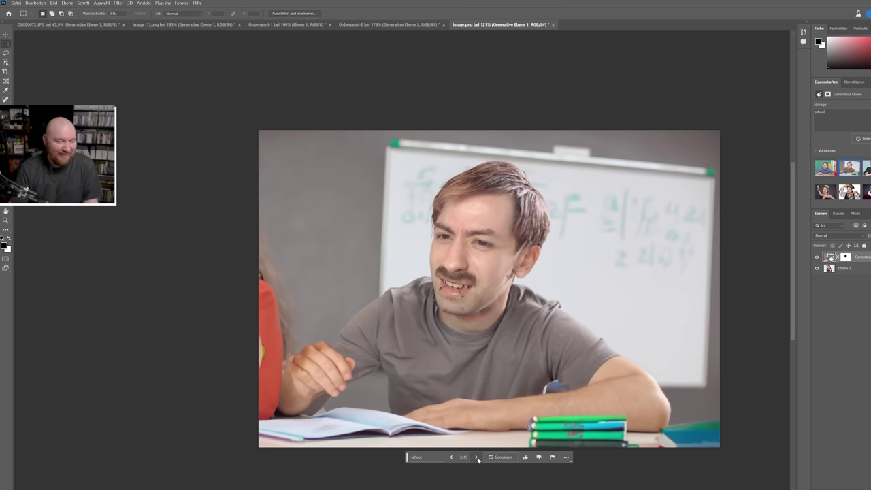
left_click(476, 458)
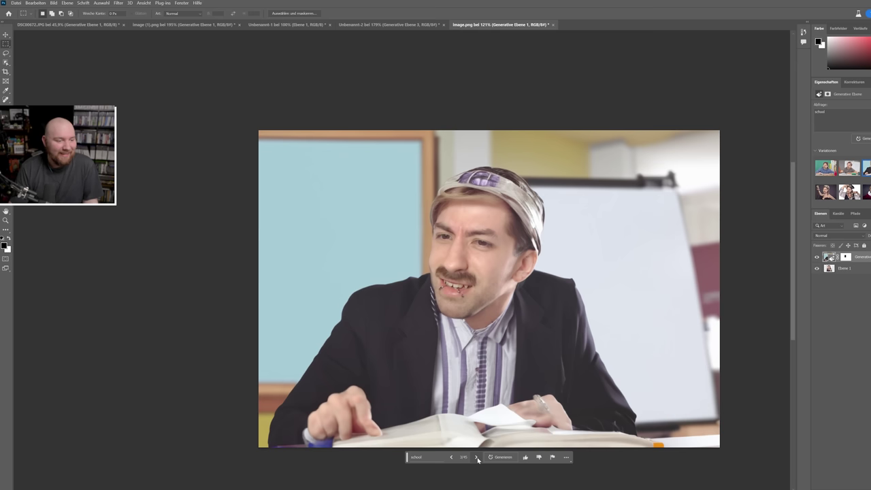
left_click(501, 457)
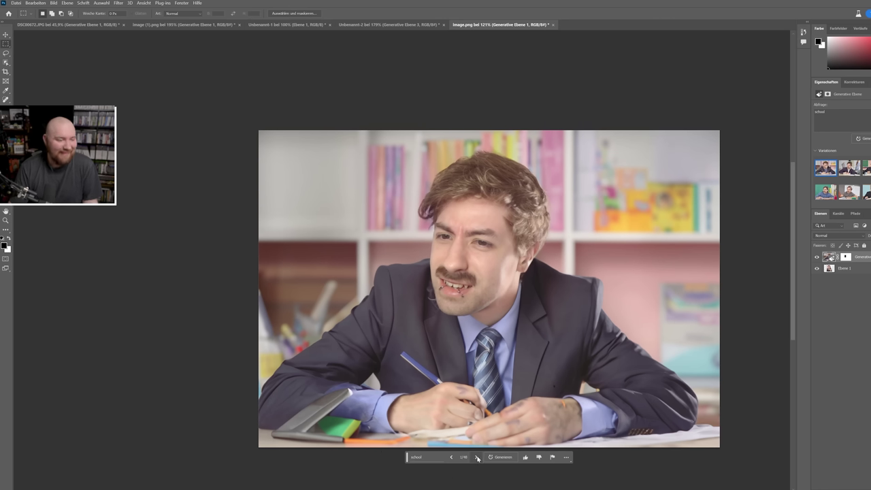
left_click(477, 458)
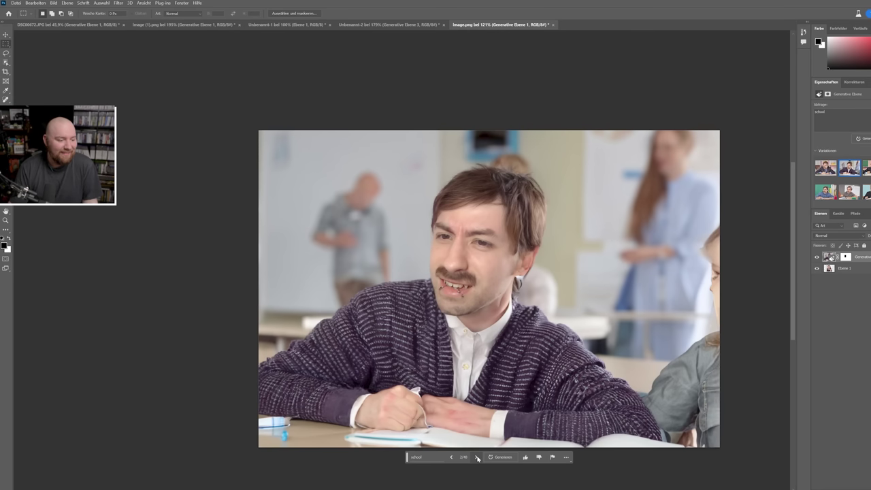
left_click(478, 457)
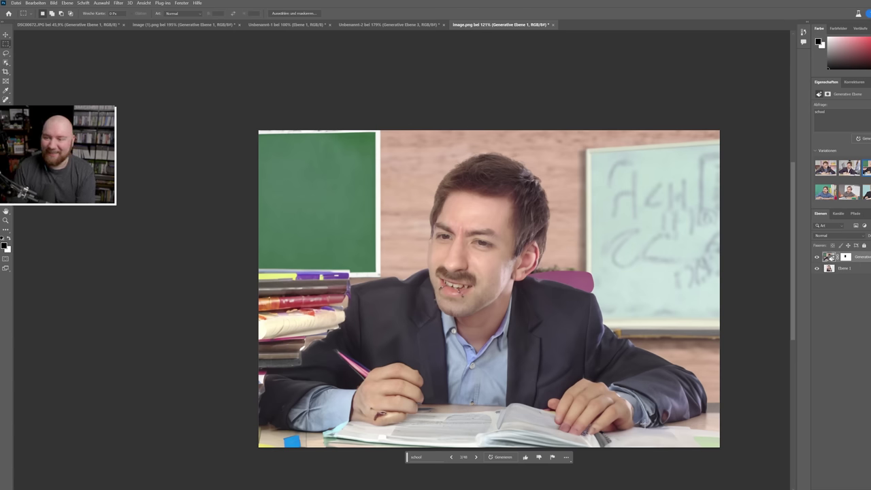
left_click(538, 436)
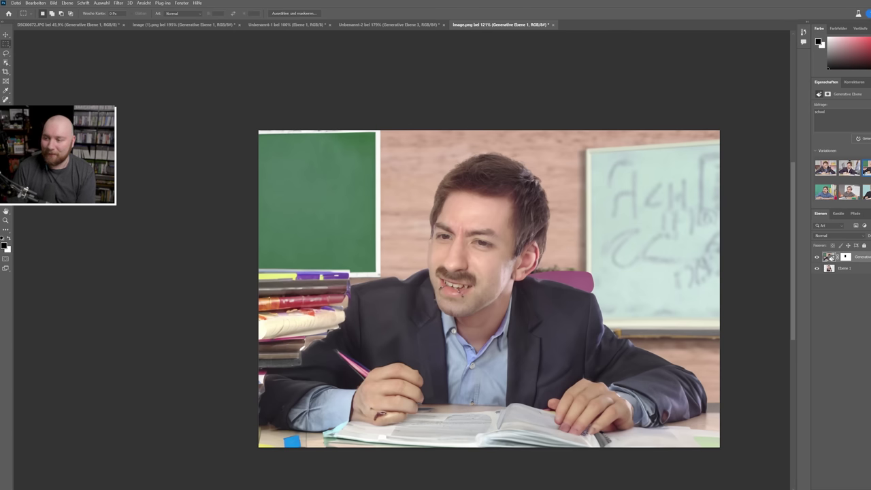
Open the thumbs-up sunglasses photo and widen its canvas to 4000 px.
left_click_drag(659, 98, 587, 25)
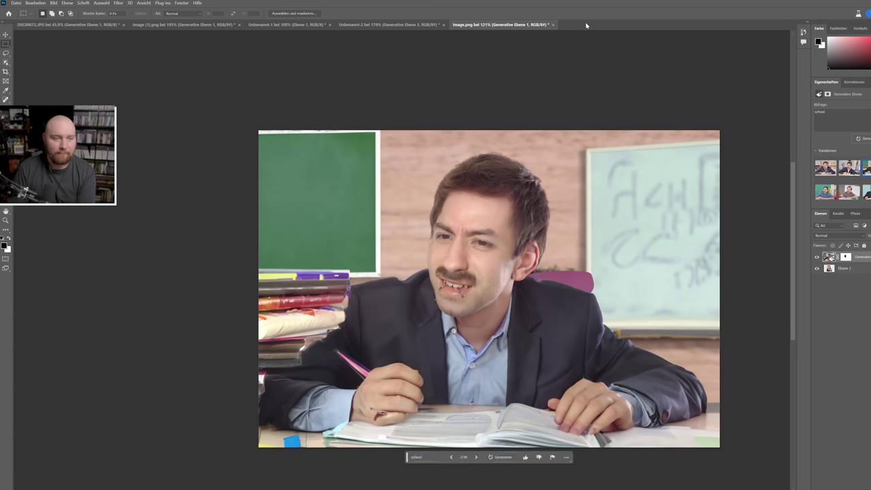
scroll(440, 237, "down", 2)
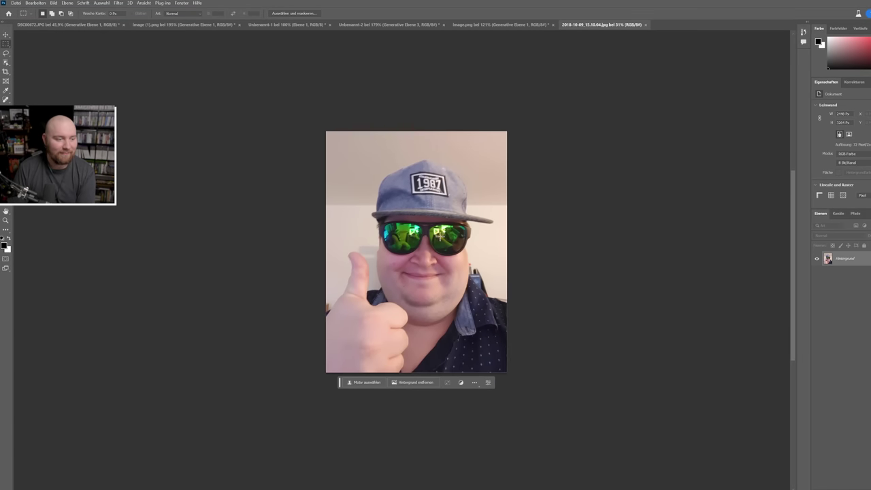
left_click(82, 3)
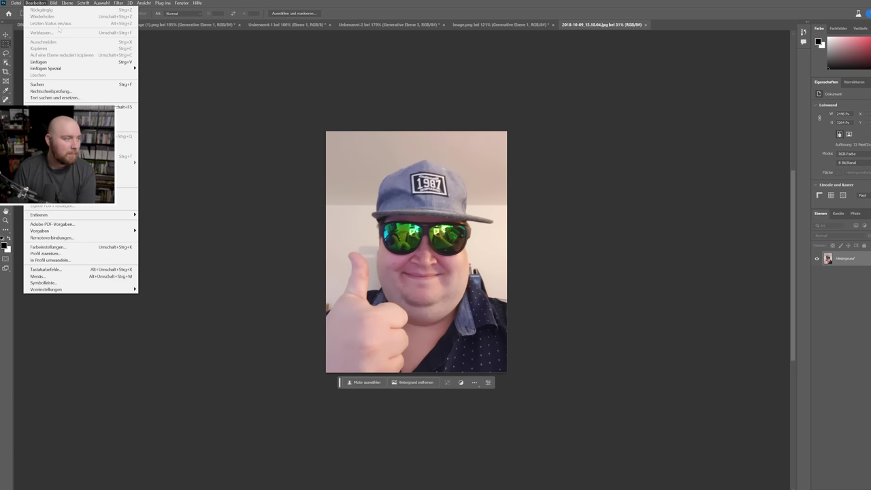
left_click(68, 57)
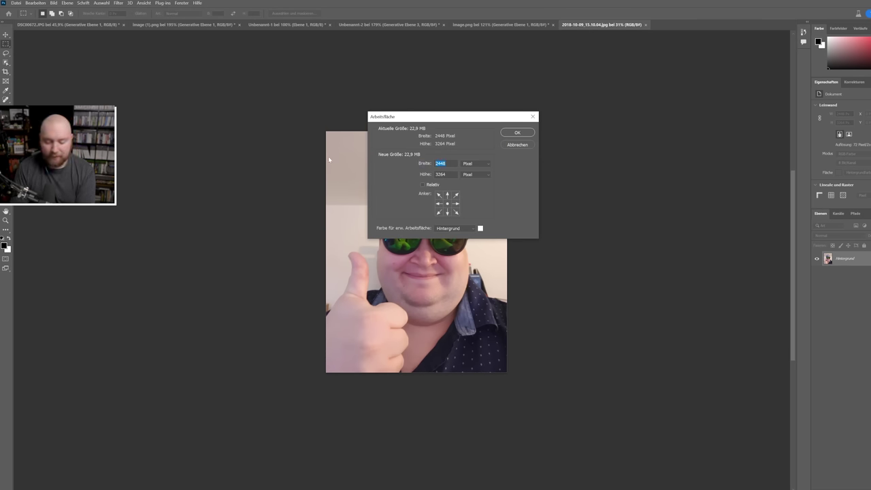
type("4000")
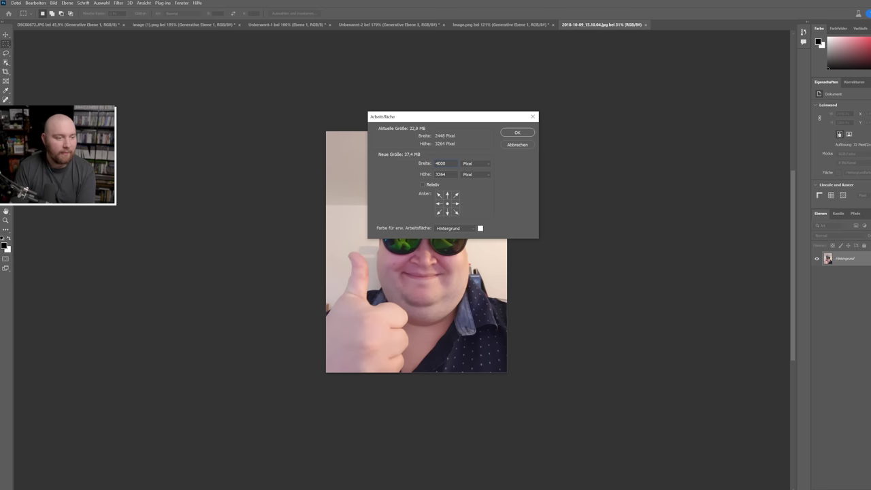
key("Return")
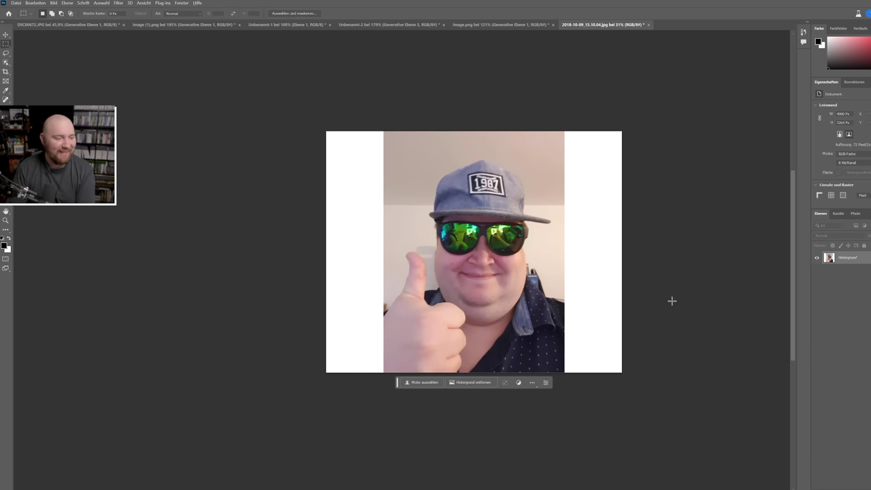
scroll(399, 263, "up", 1)
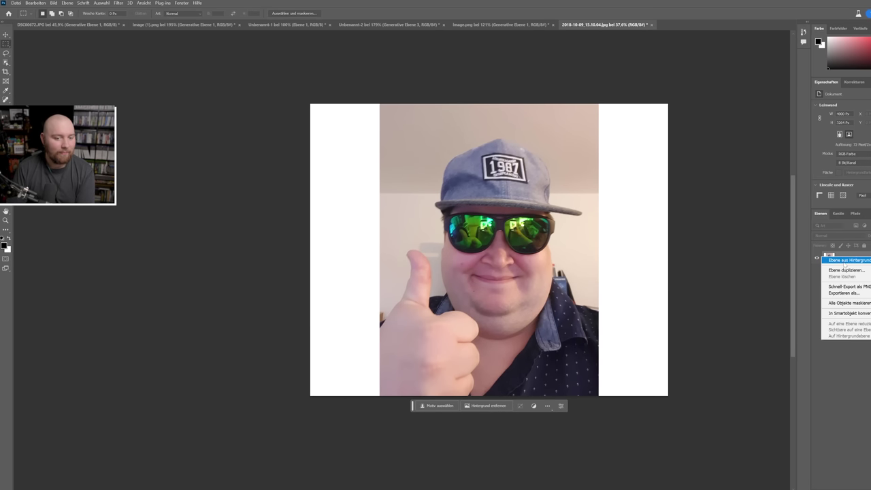
Convert the Hintergrund background to a layer and scale the photo down.
double_click(838, 257)
left_click(523, 152)
key("ctrl+t")
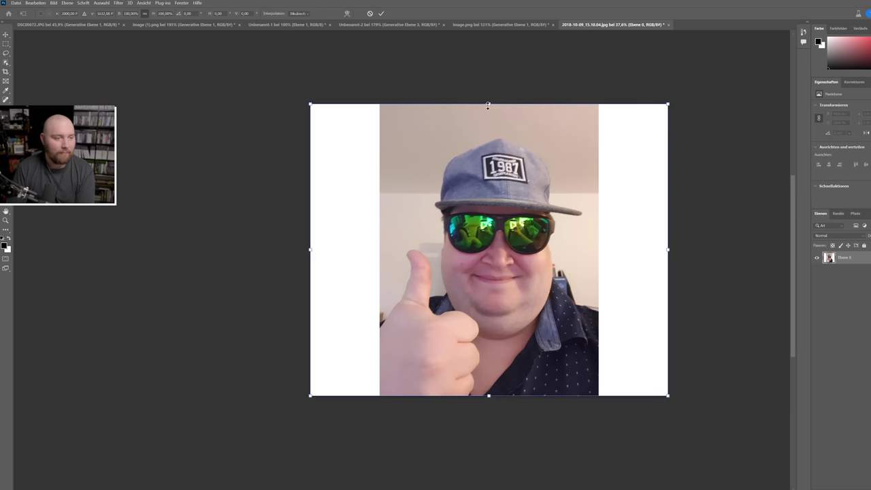
left_click_drag(489, 105, 489, 158)
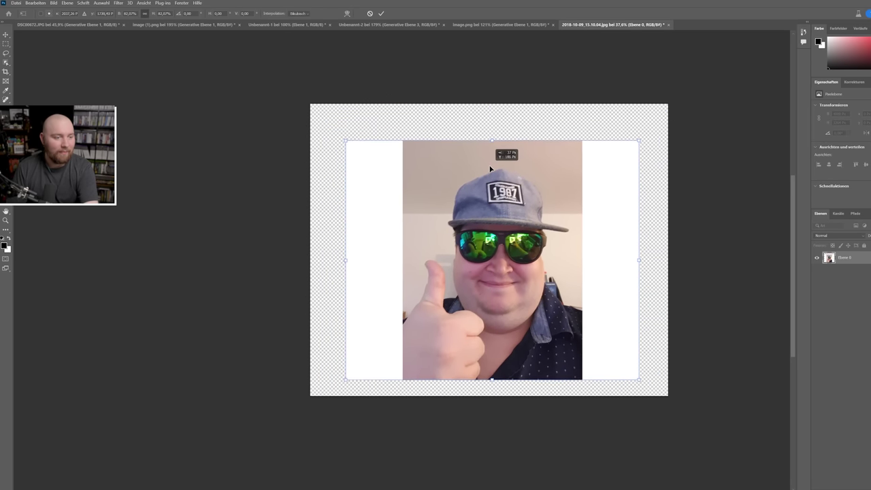
key("Return")
Move the shrunken photo up so it sits centred with a transparent border.
scroll(597, 249, "up", 2)
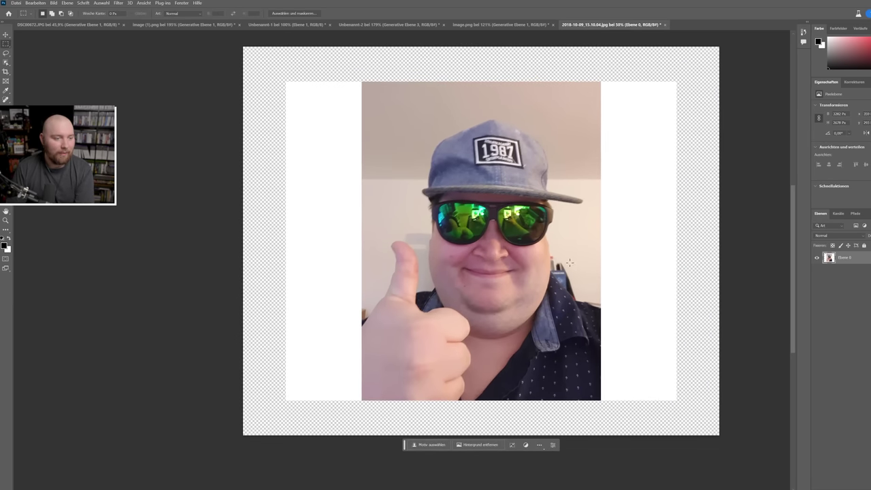
key("ctrl+t")
left_click_drag(506, 195, 507, 172)
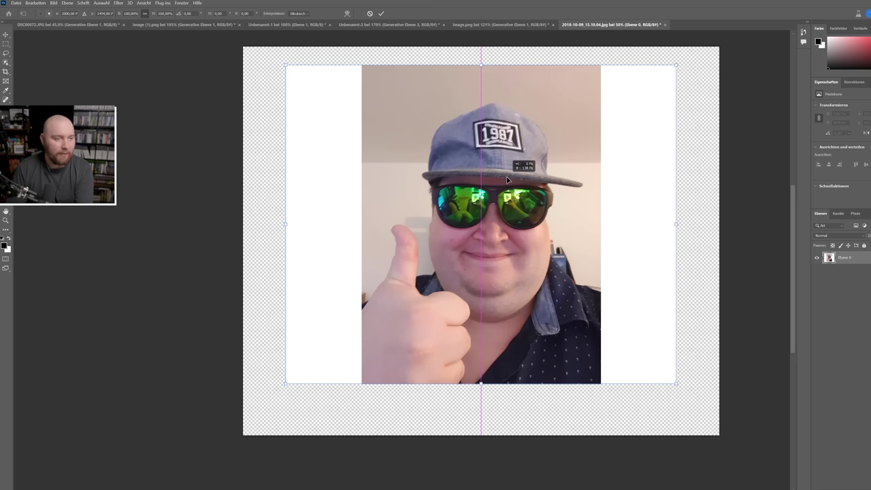
key("Return")
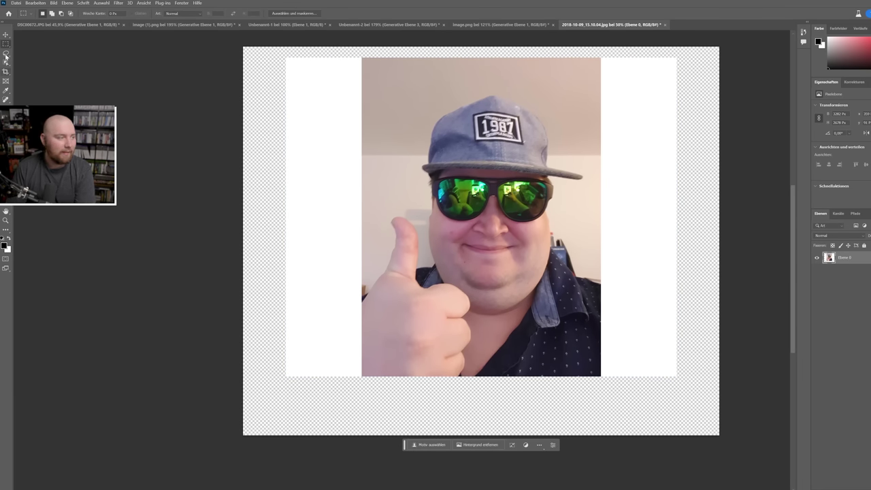
Marquee the sunglasses man's face, invert the selection, and bring up the Generative Fill prompt.
left_click_drag(433, 171, 546, 273)
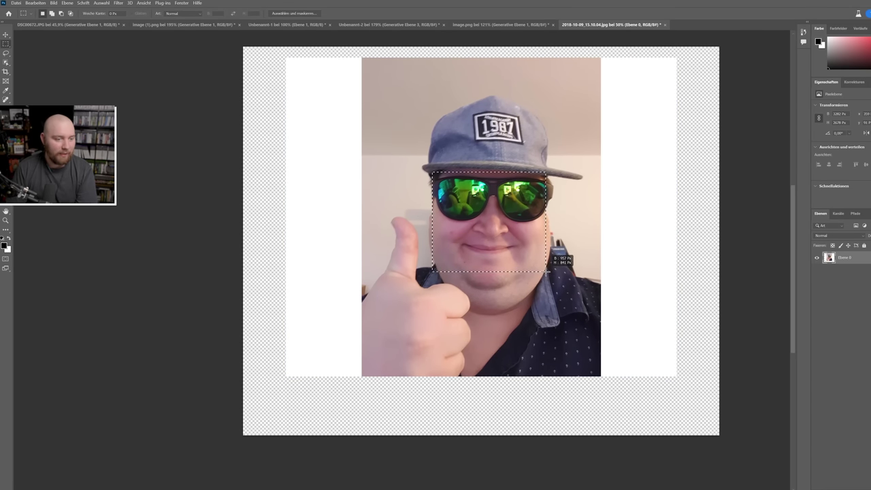
left_click_drag(546, 273, 545, 273)
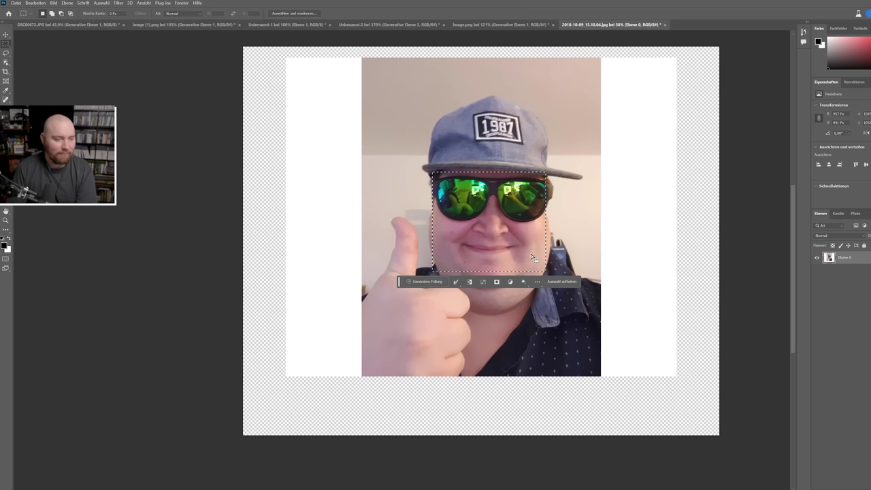
right_click(567, 205)
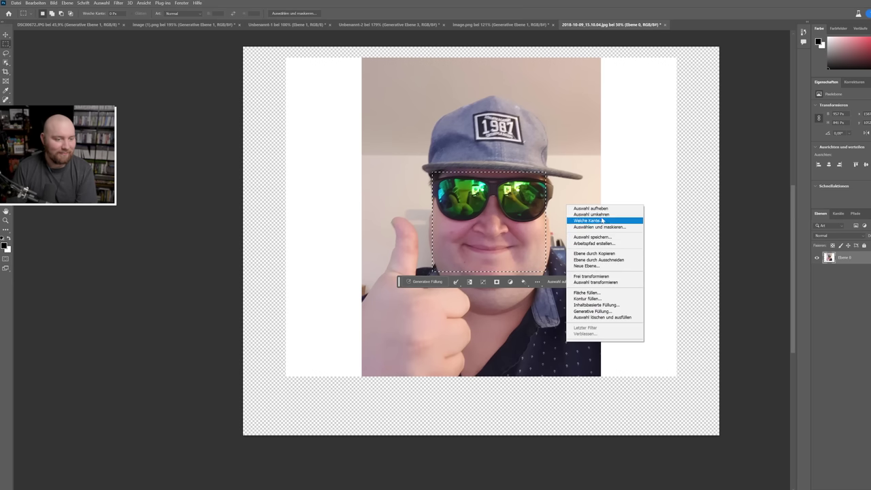
left_click(592, 215)
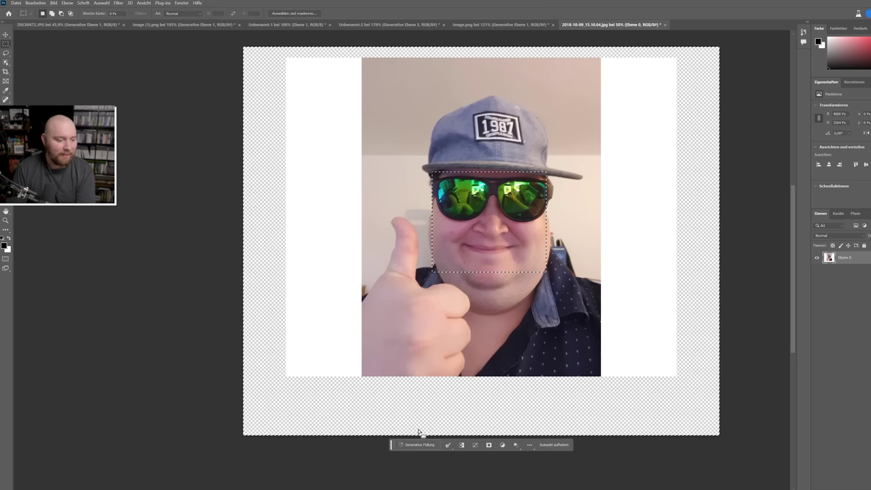
left_click(416, 444)
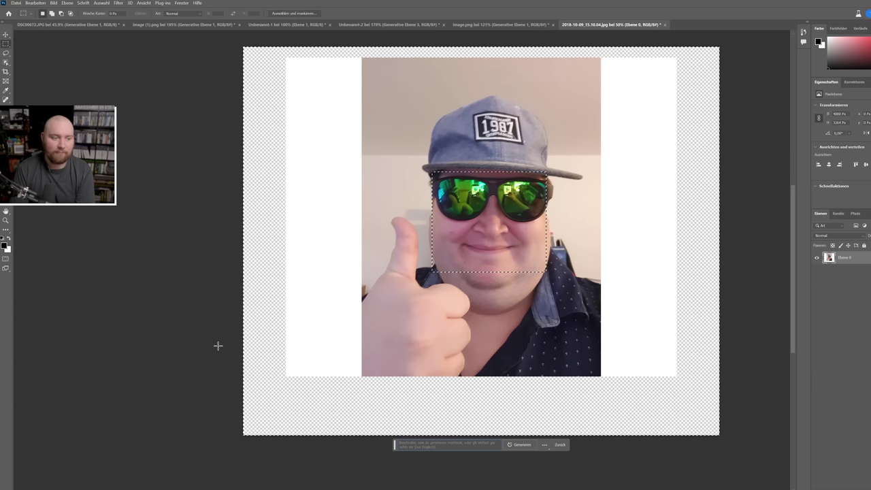
Generate 'australia' scenes around the sunglasses man's face.
type("weiße")
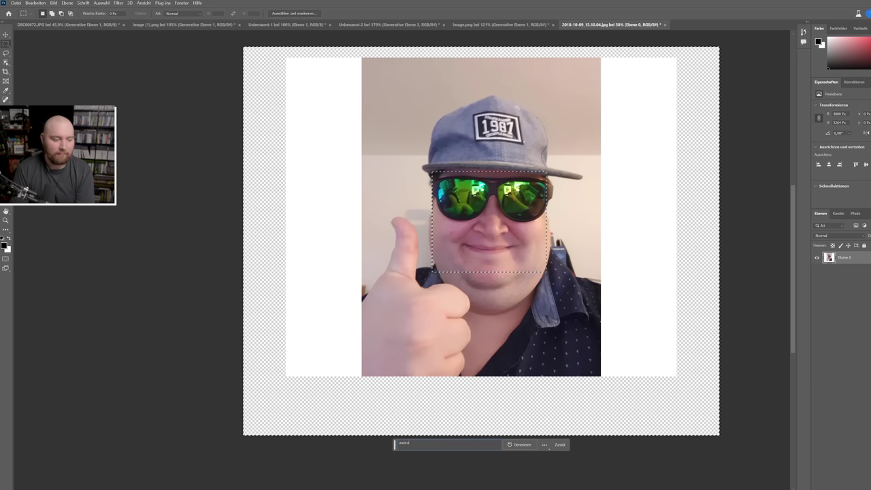
key("Return")
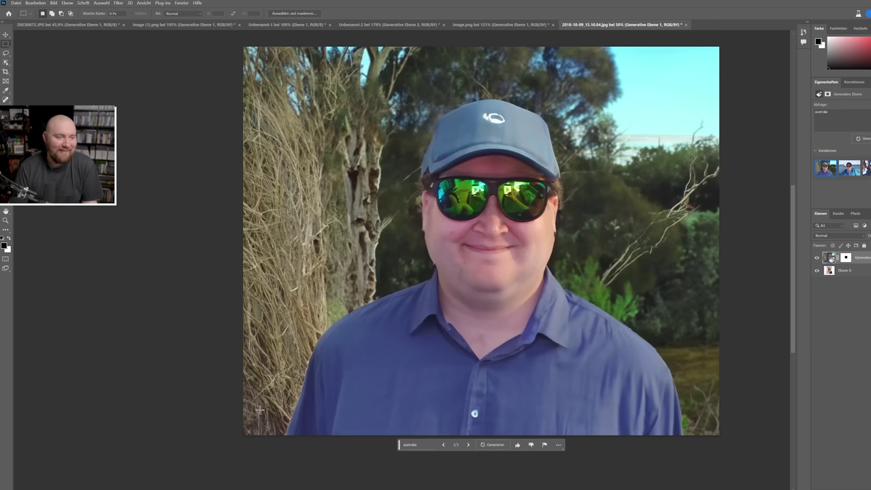
scroll(209, 376, "down", 2)
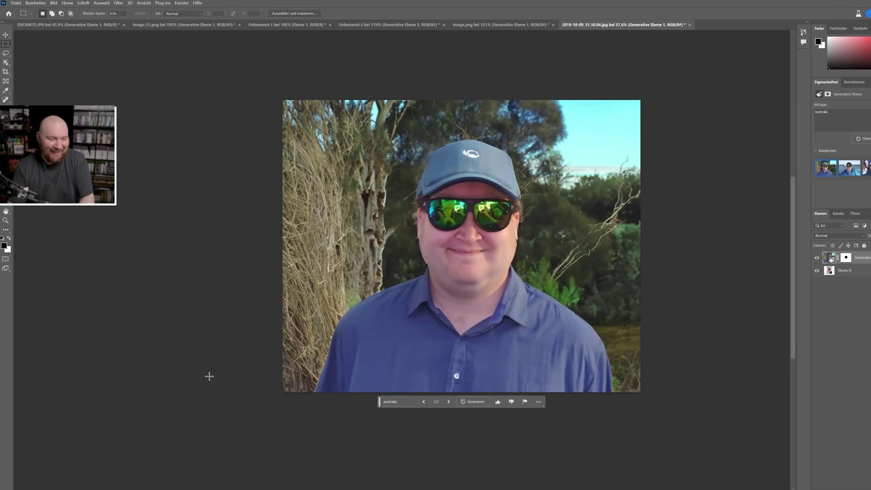
scroll(211, 378, "up", 1)
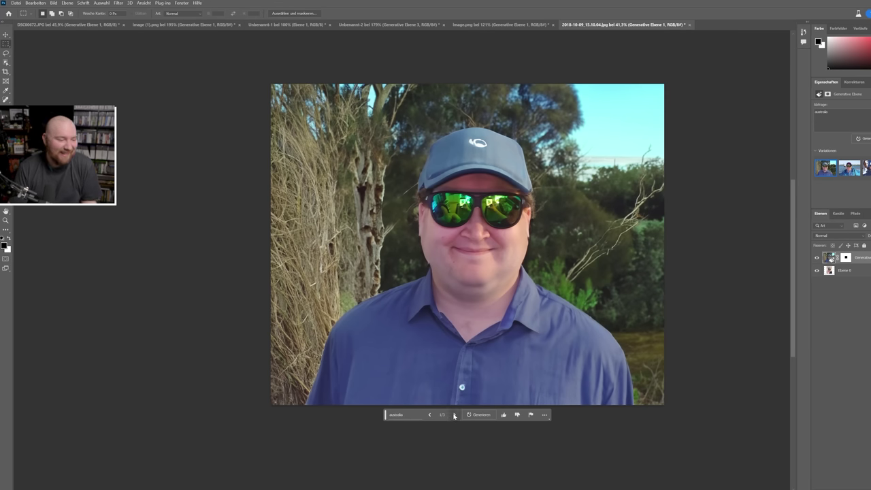
Browse the australia variations and generate another batch to compare.
left_click(454, 416)
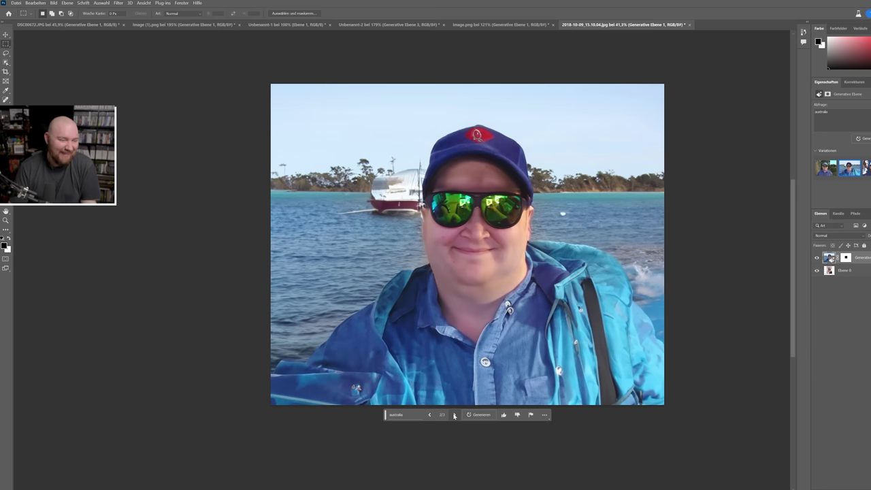
left_click(455, 415)
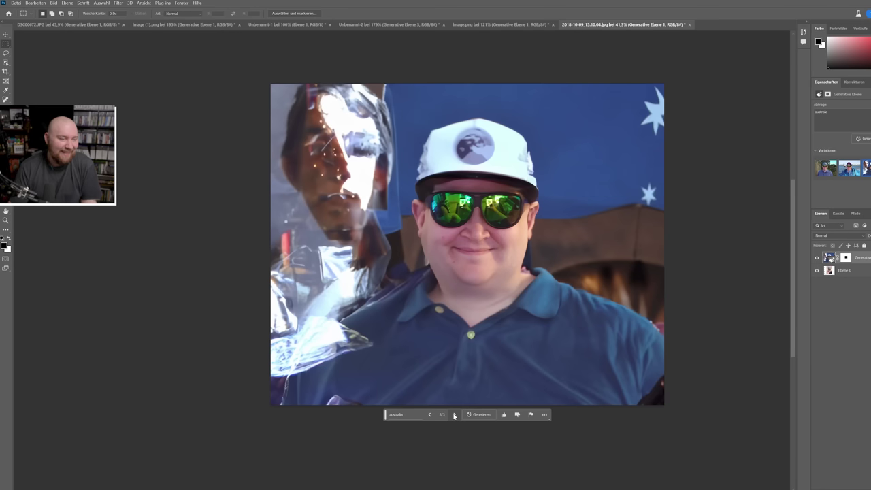
left_click(479, 415)
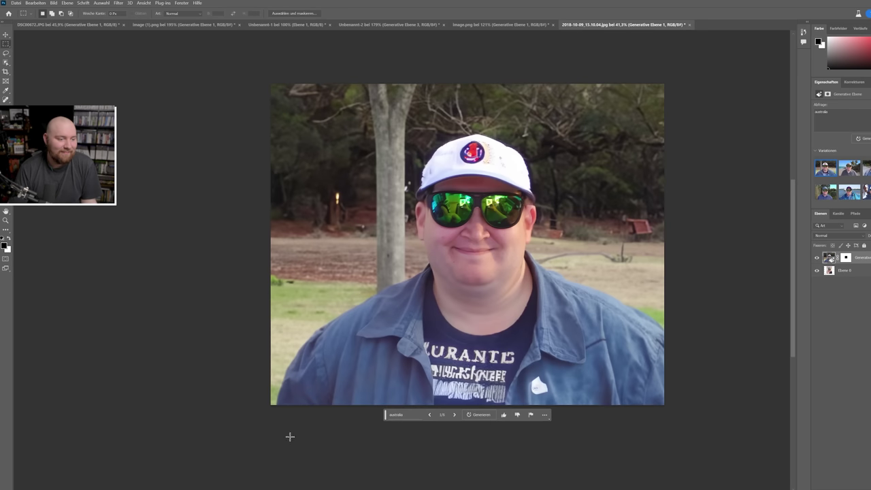
left_click(455, 415)
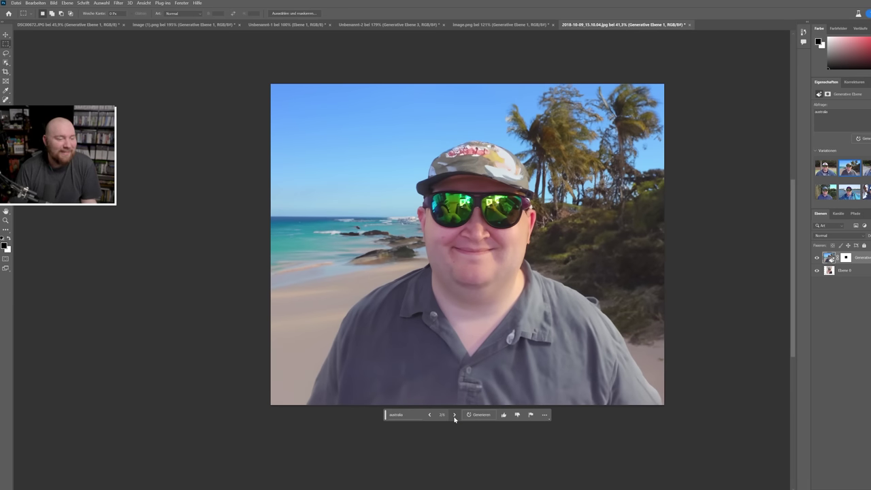
left_click(455, 415)
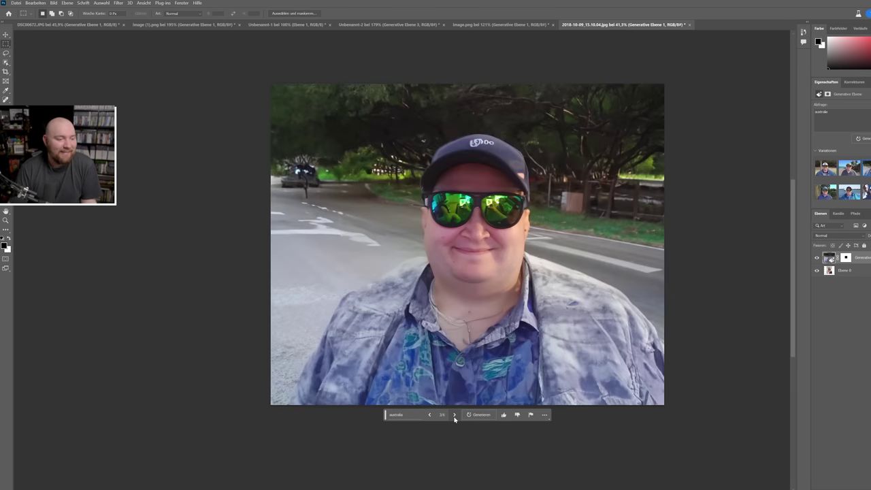
left_click(407, 415)
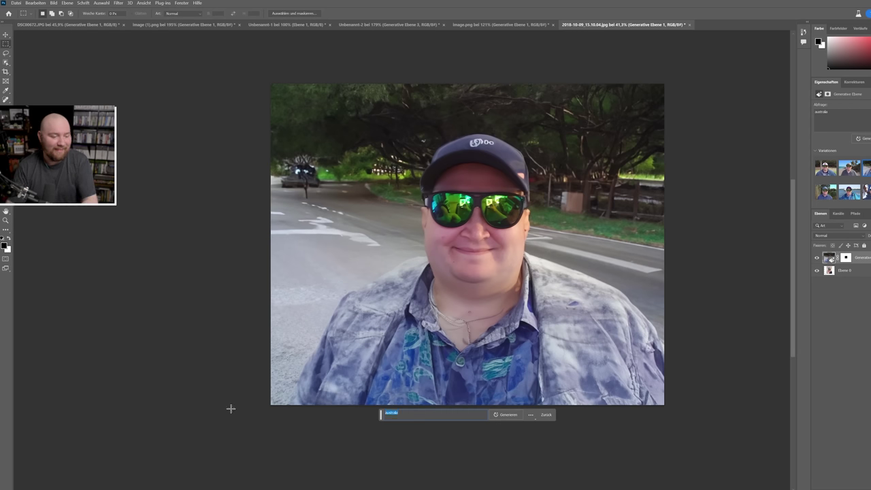
Generate 'koala' scenes and browse two batches, ending on him holding a log beside a koala.
type("koala")
key("Return")
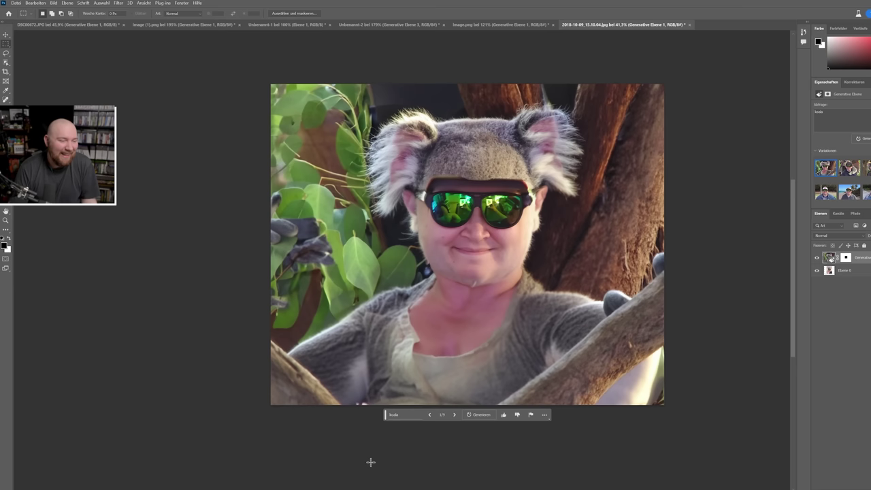
left_click(454, 415)
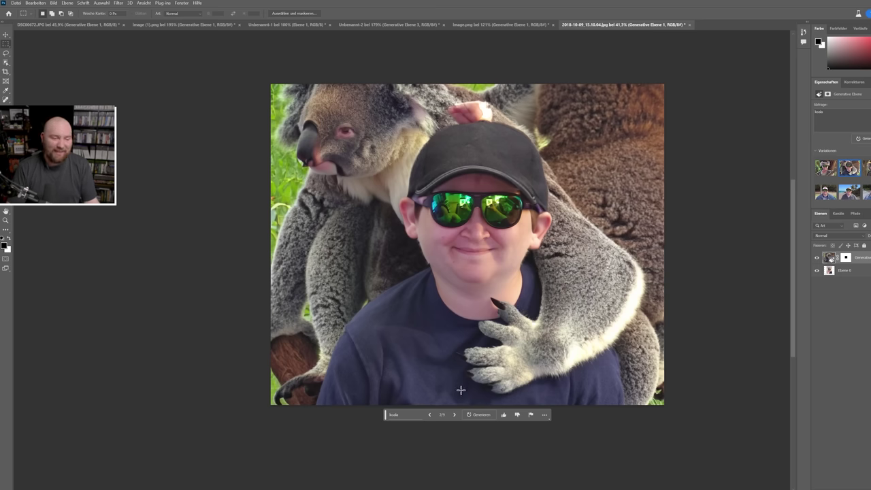
left_click(454, 415)
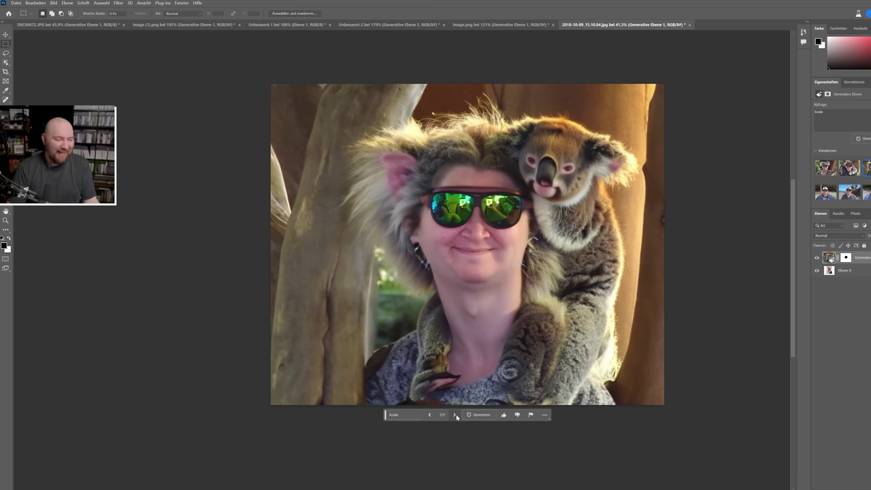
left_click(480, 415)
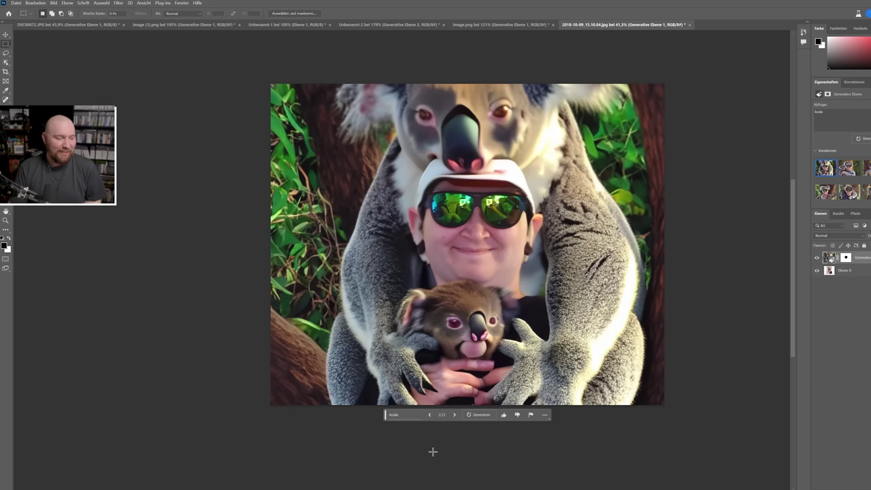
left_click(455, 416)
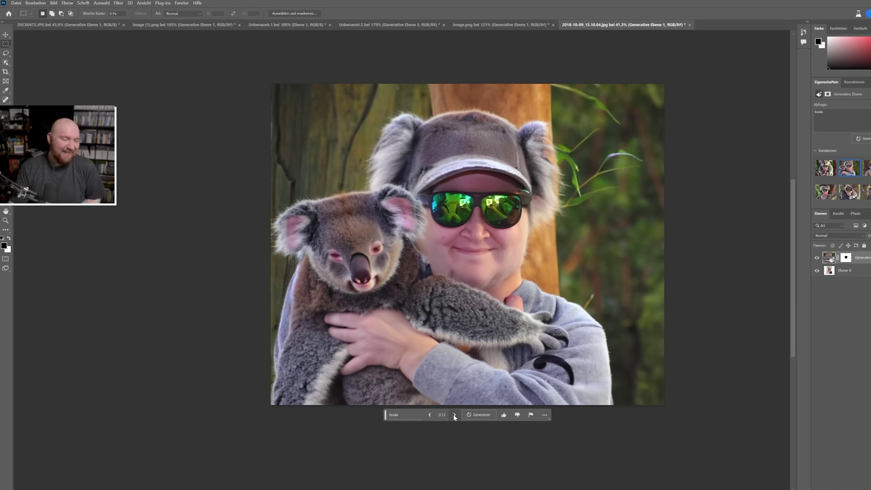
left_click(455, 414)
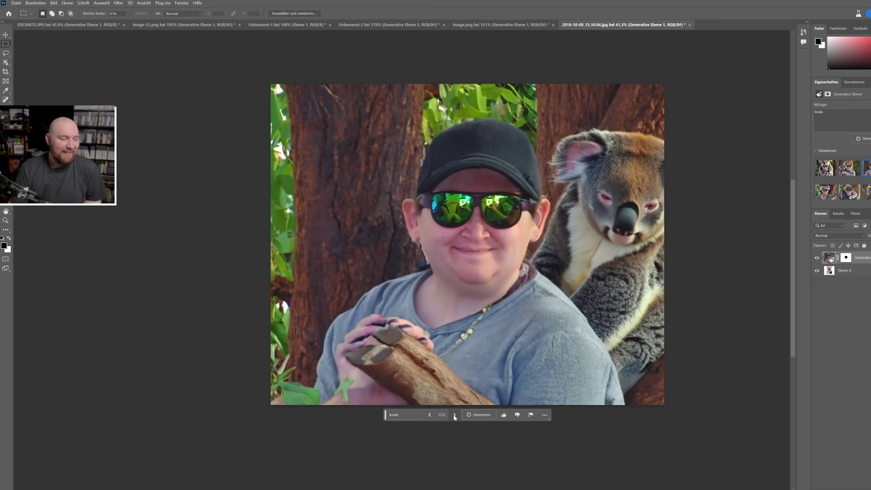
Replace the koala prompt with 'police officer' and generate.
left_click(409, 416)
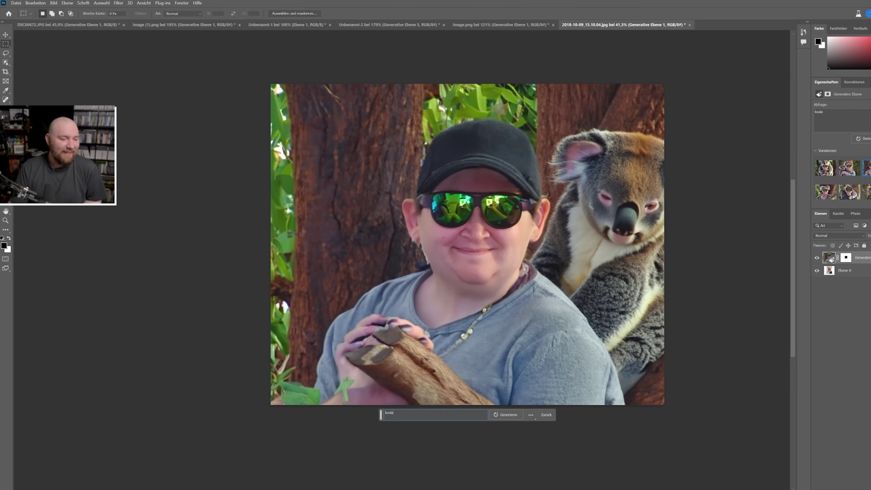
key("BackSpace")
type("police officer")
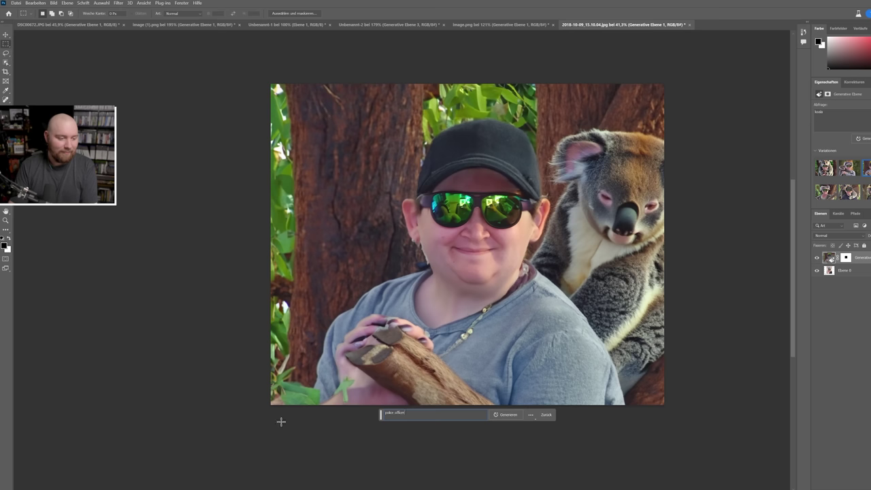
key("Return")
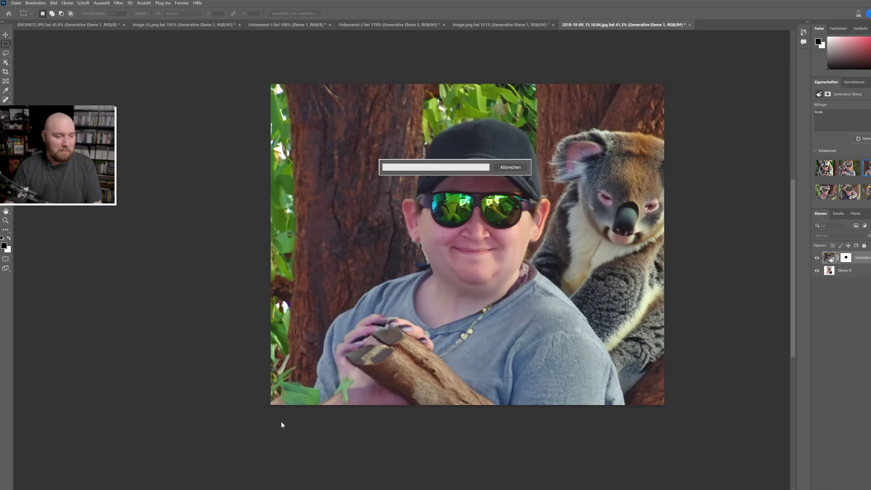
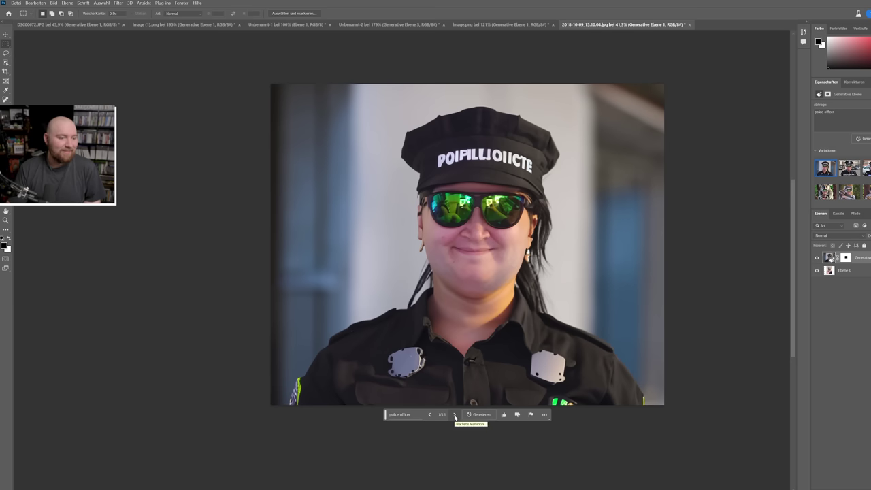
Generate another batch of police officer variations and keep the black-uniform officer in front of a car (3/18).
left_click(455, 414)
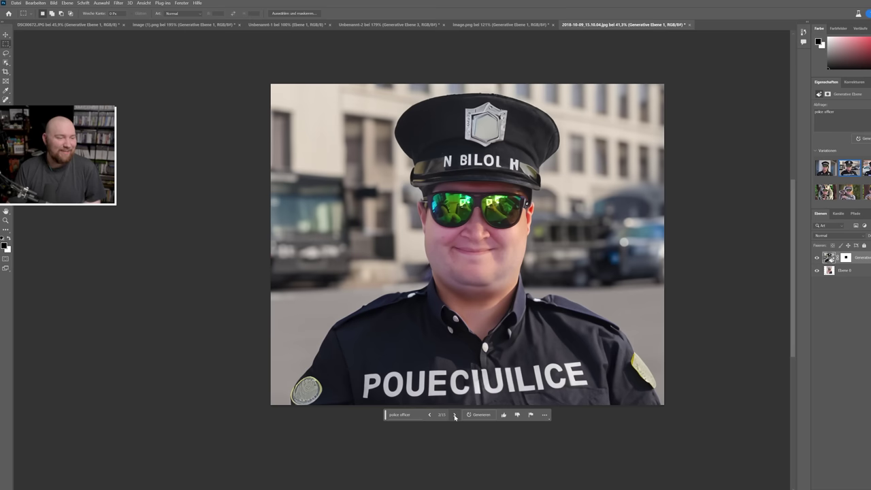
left_click(454, 415)
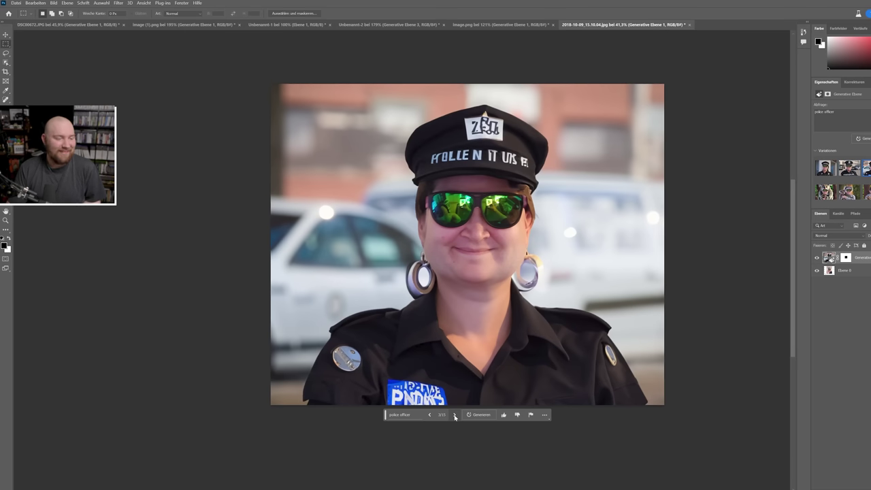
left_click(471, 414)
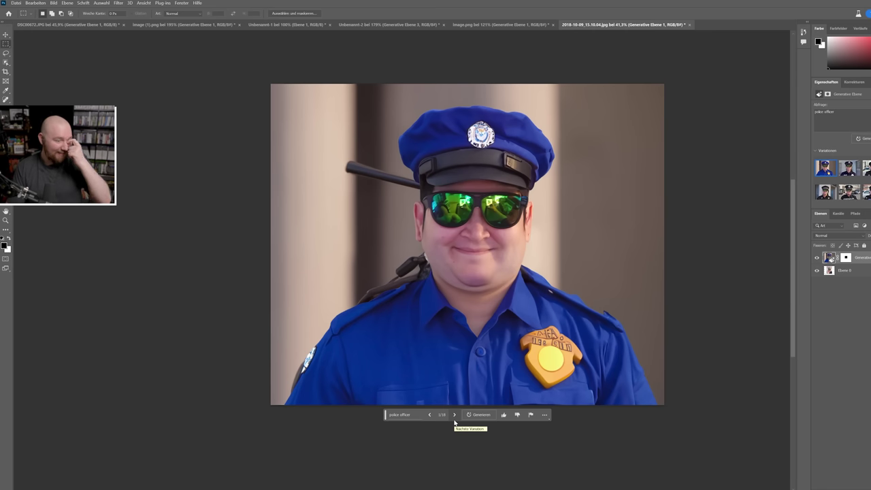
left_click(454, 417)
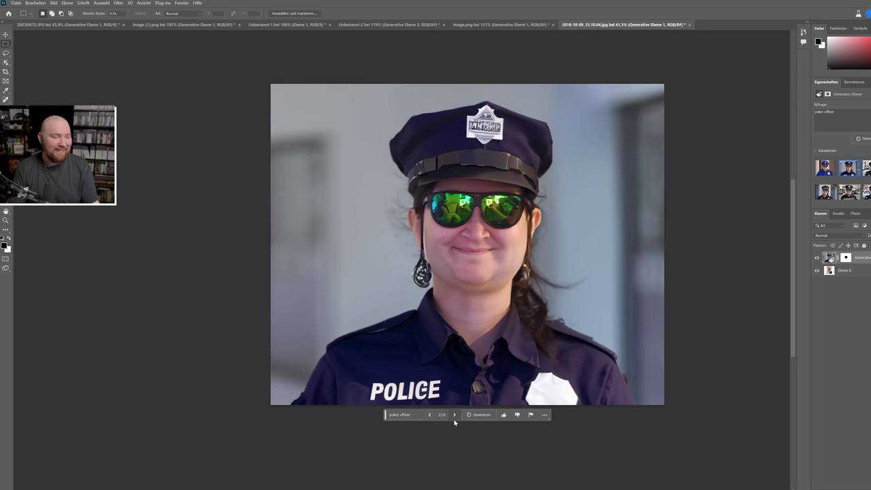
left_click(455, 417)
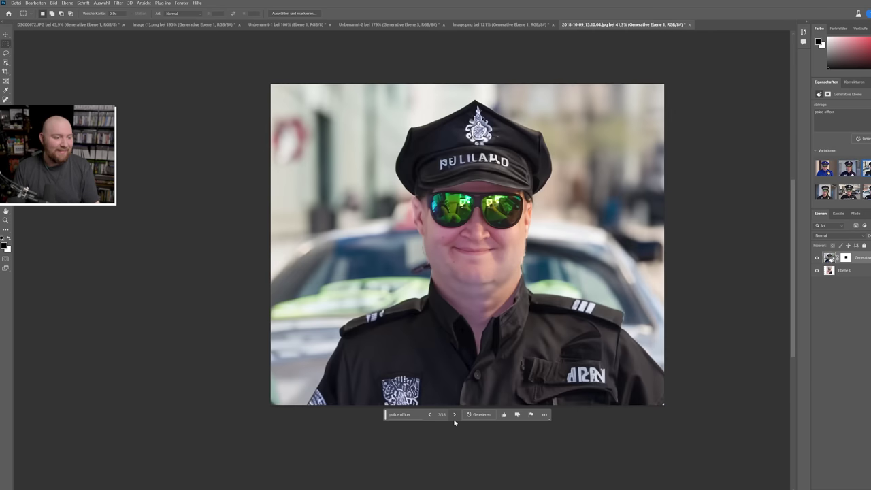
left_click(412, 415)
Regenerate with the prompt 'peter griffin' and keep the beach variation with hat and grey sweater (3/21).
key("ctrl+a")
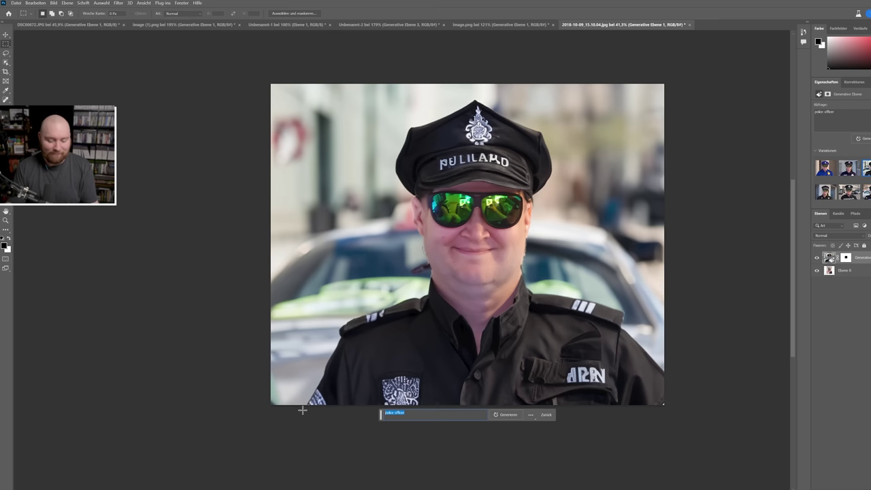
type("pol")
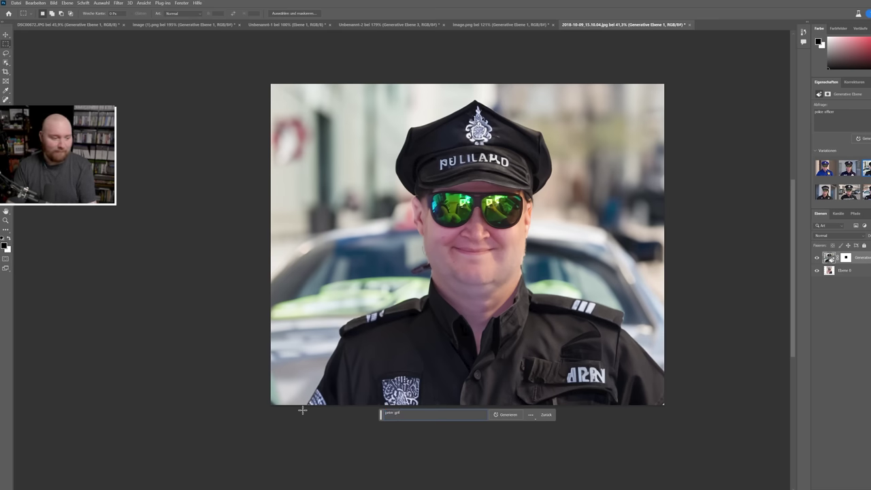
key("Return")
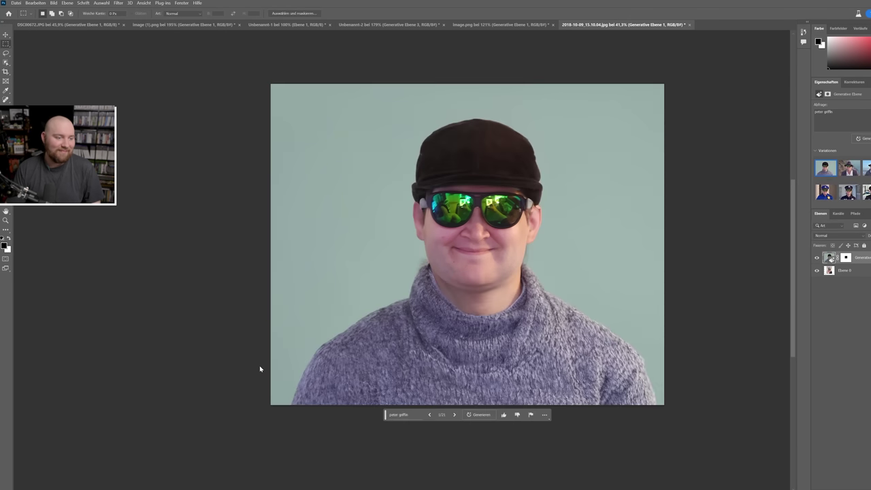
left_click(456, 416)
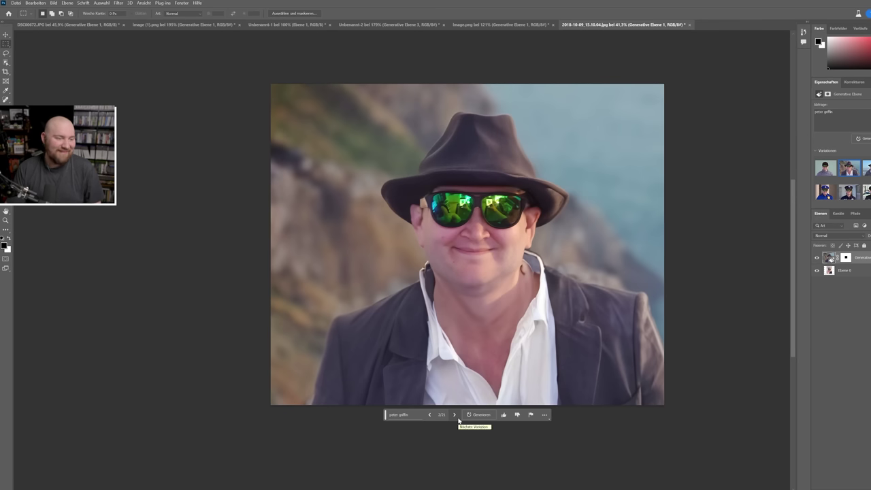
left_click(457, 417)
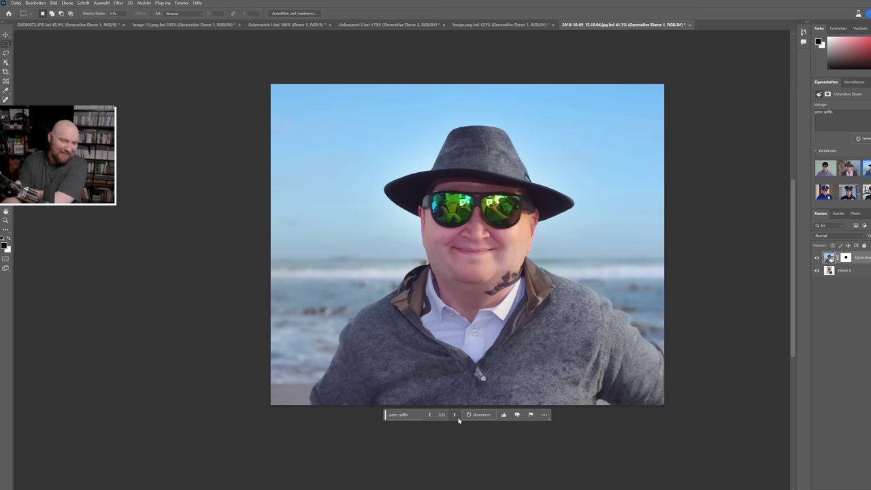
left_click(408, 415)
key("ctrl+a")
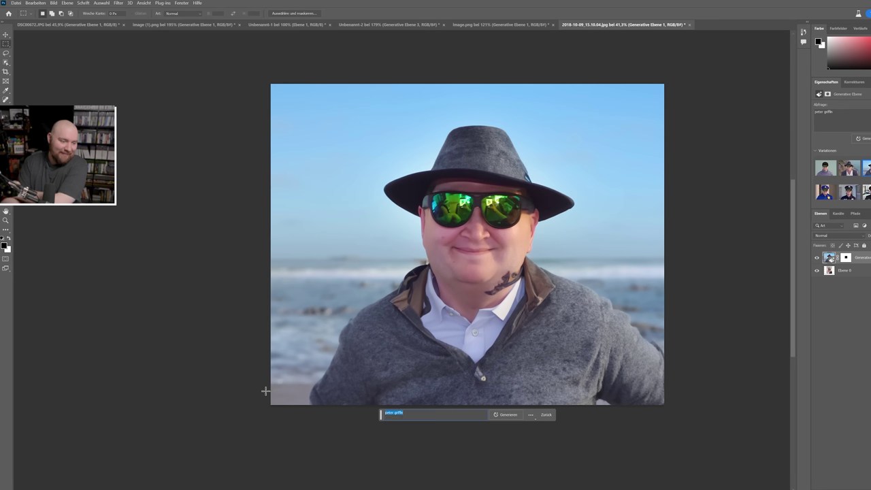
type("mafia")
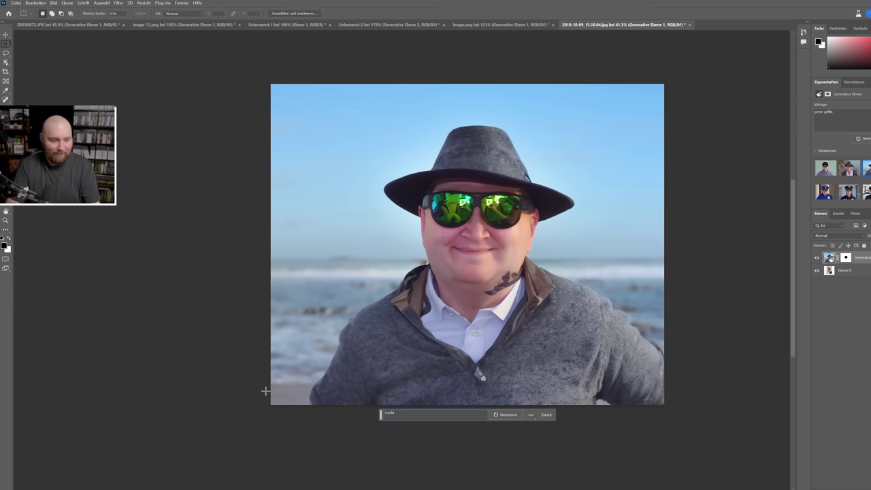
key("Return")
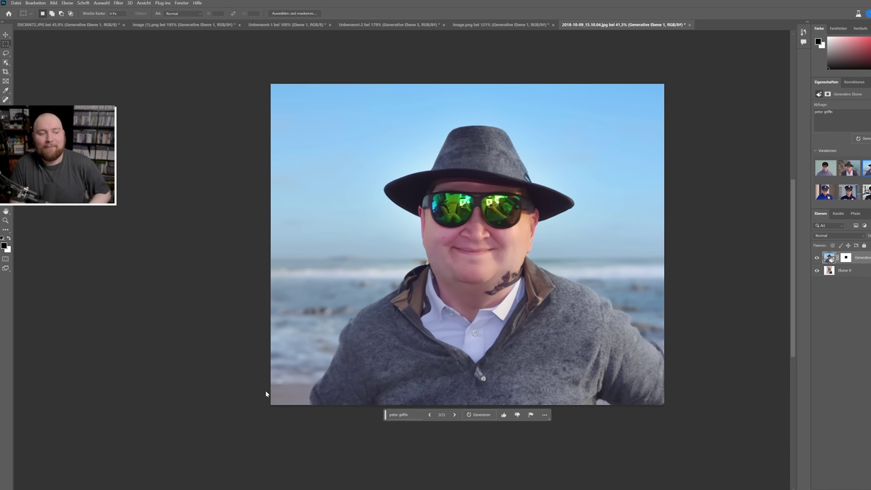
left_click(480, 415)
left_click(509, 173)
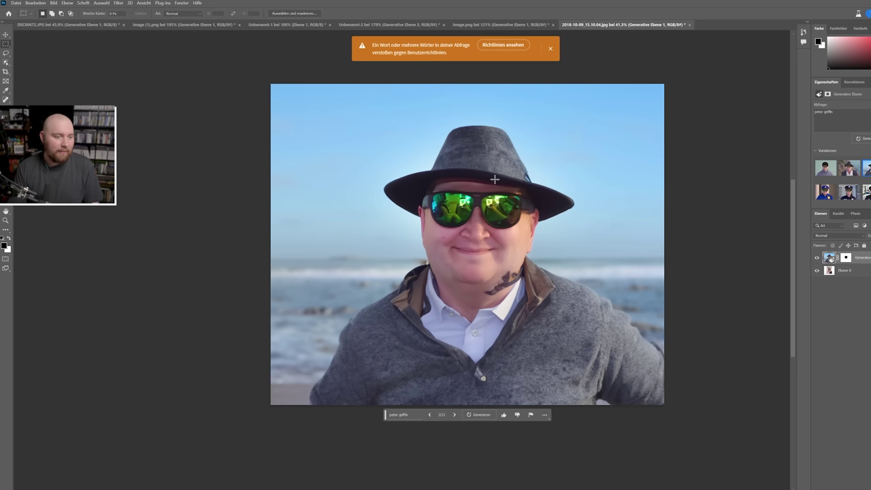
left_click(408, 410)
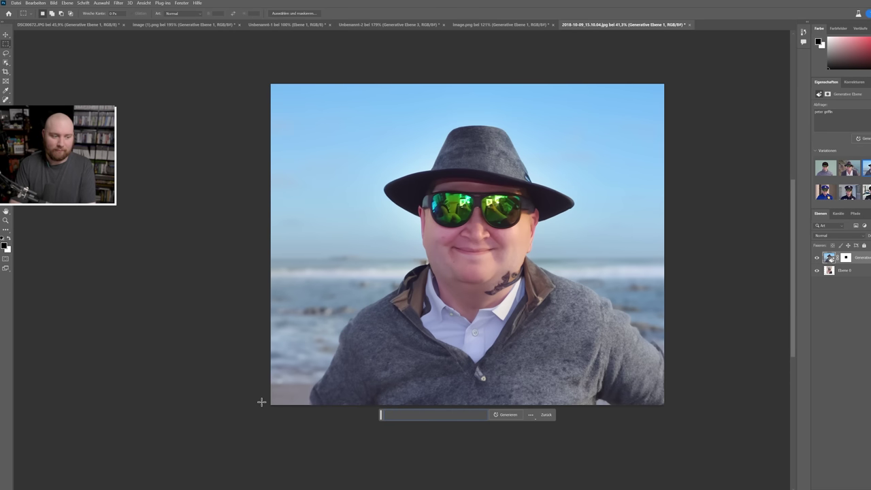
type("muffki")
Generate two batches of 'muffin' variations and keep the café version with three pink-topped cupcakes (1/27).
key("Return")
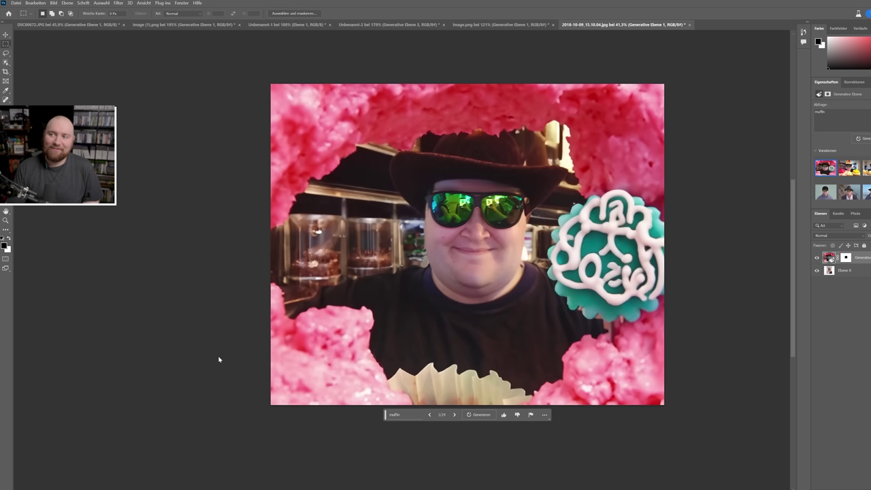
left_click(455, 416)
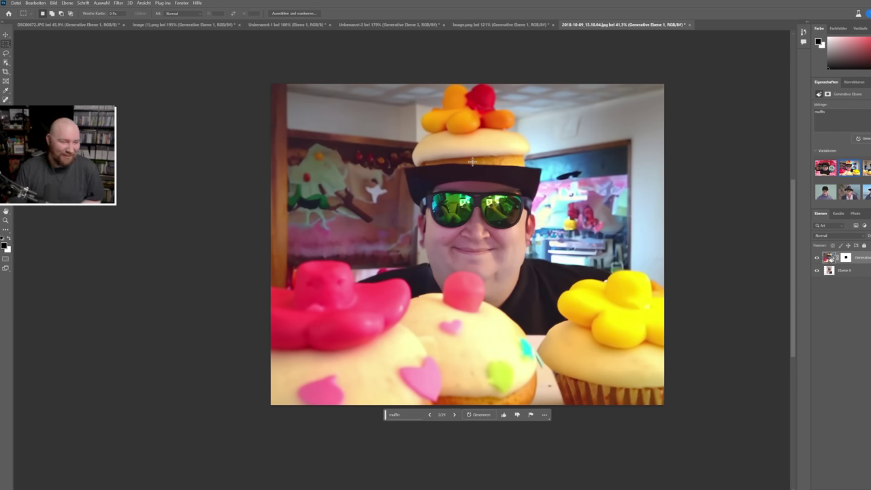
left_click(455, 415)
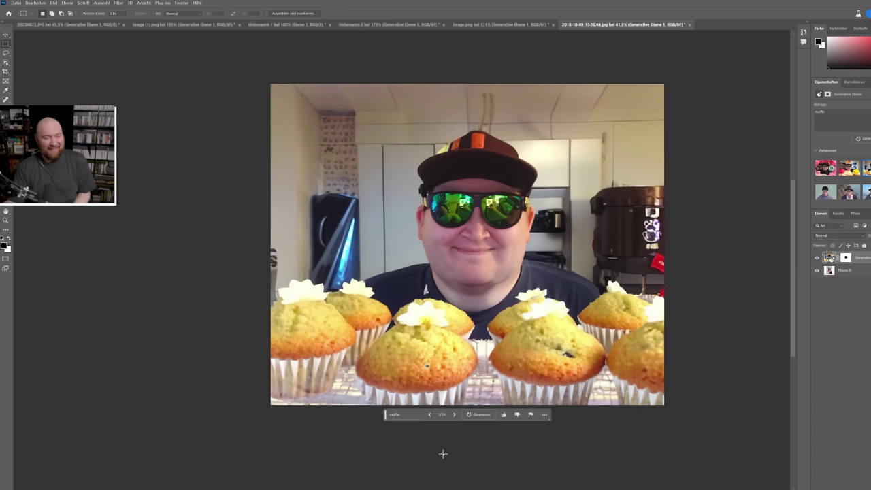
left_click(482, 416)
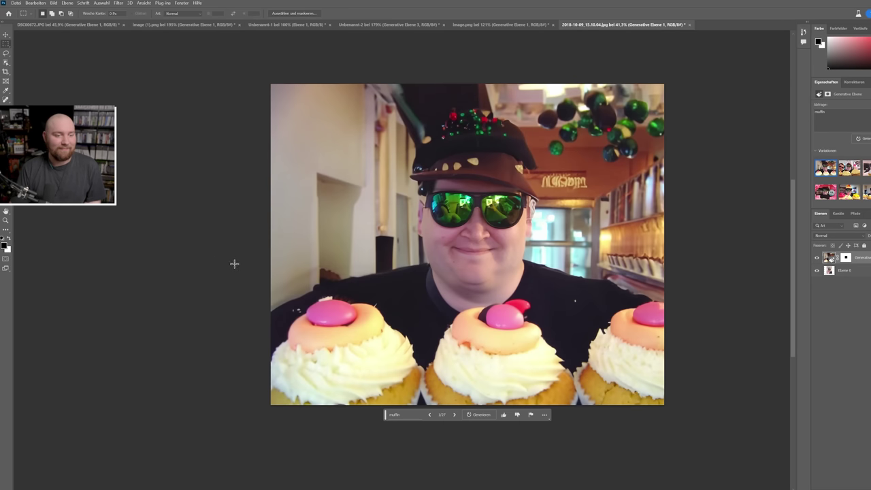
left_click(456, 415)
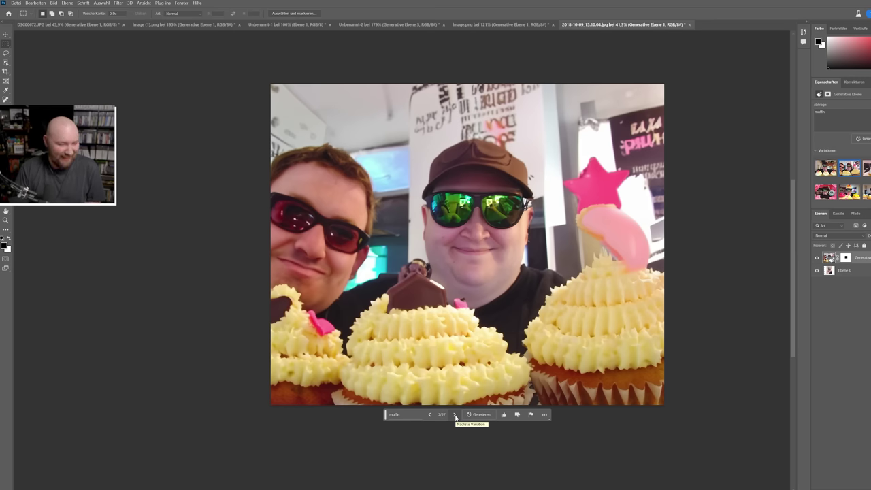
left_click(456, 415)
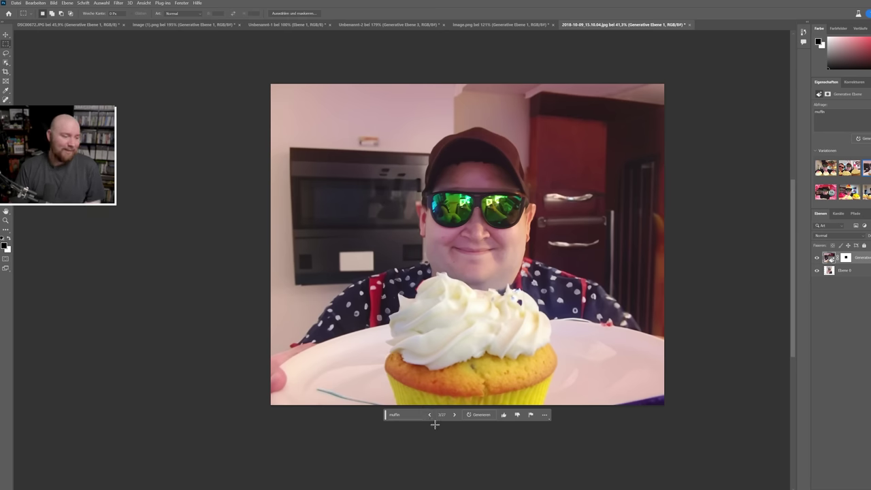
left_click(431, 416)
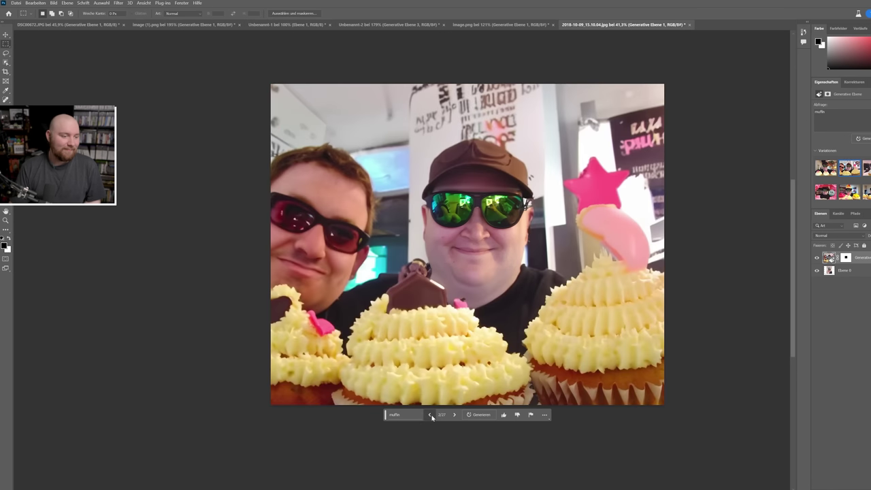
left_click(431, 415)
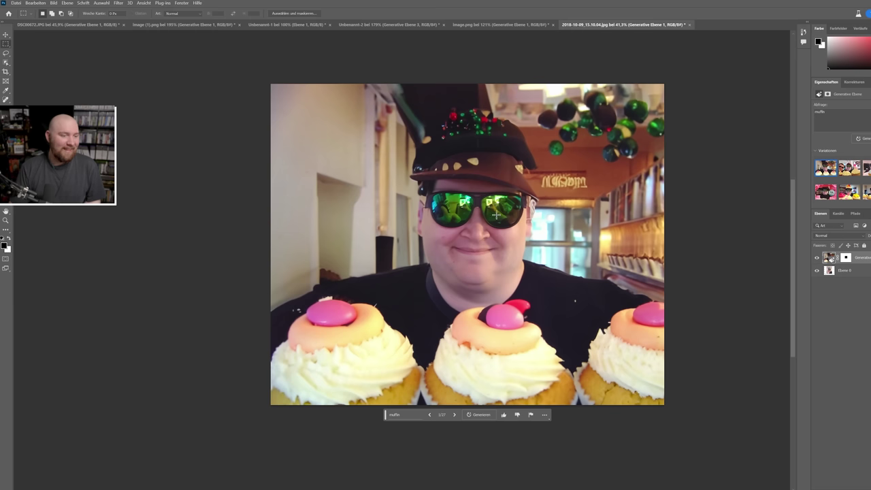
left_click(403, 415)
Regenerate with 'kuban gentleman' and keep the bald variation in a white T-shirt before trees (3/33).
key("BackSpace")
type("kalan grillen")
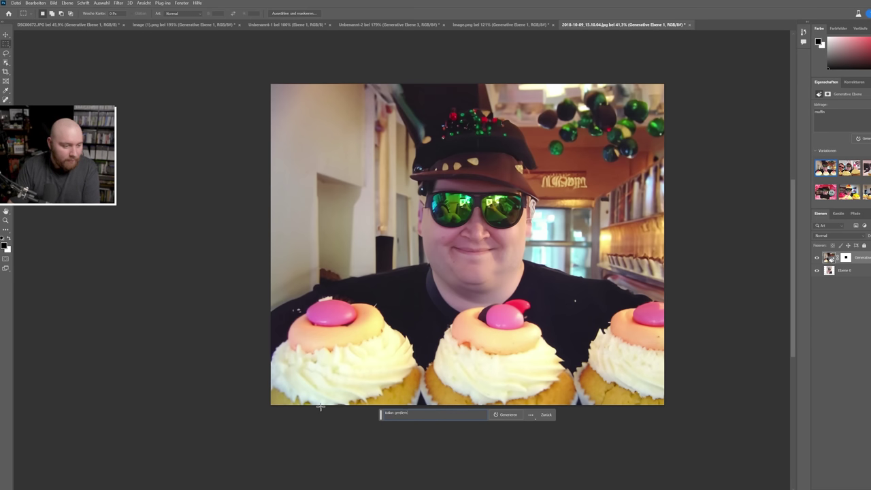
key("Return")
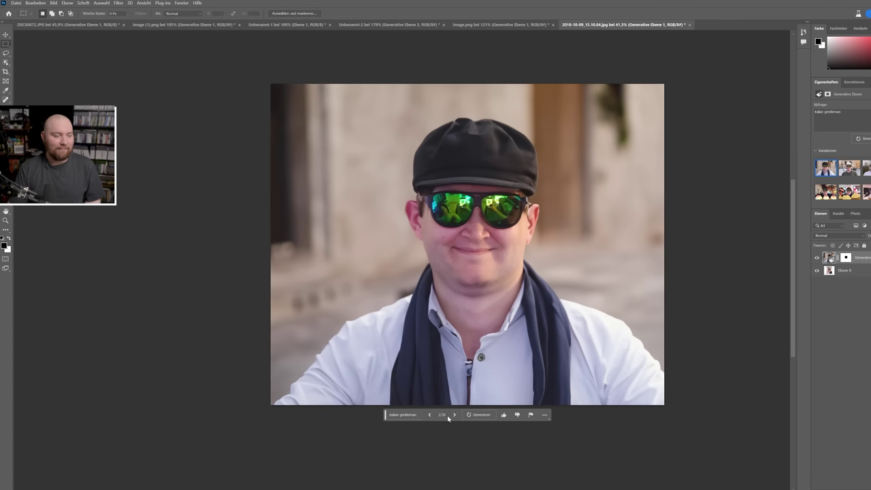
left_click(454, 415)
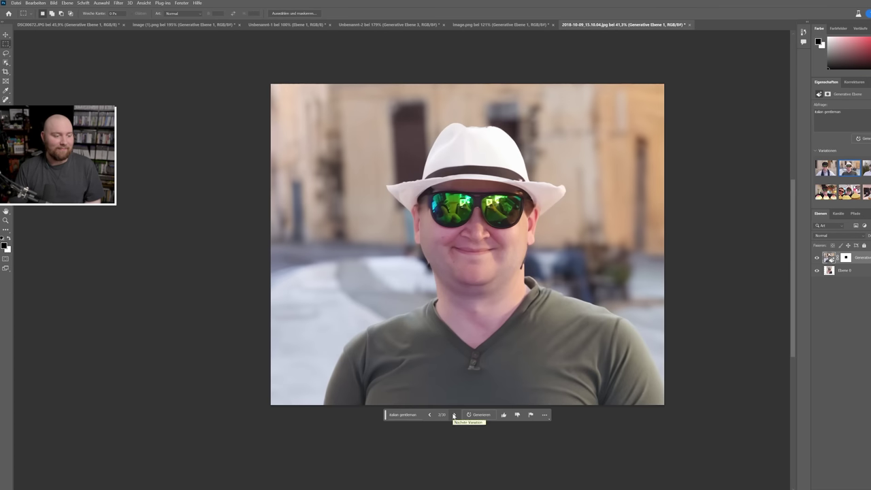
left_click(454, 415)
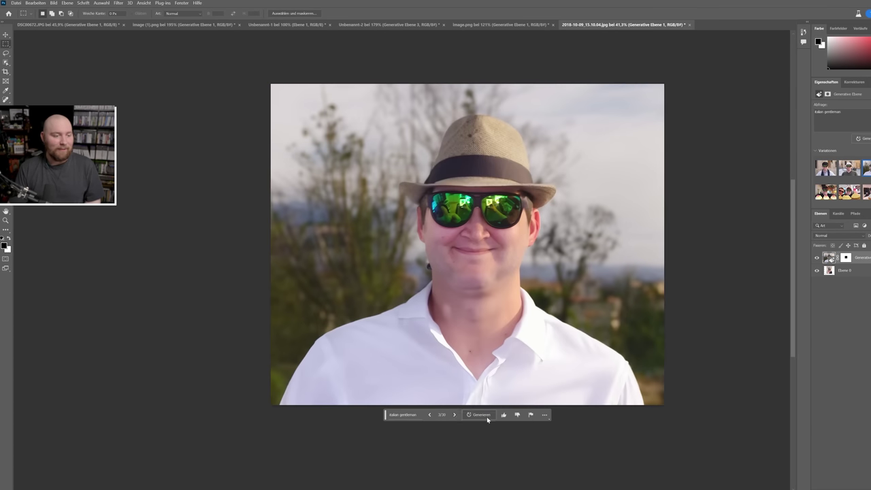
left_click(487, 417)
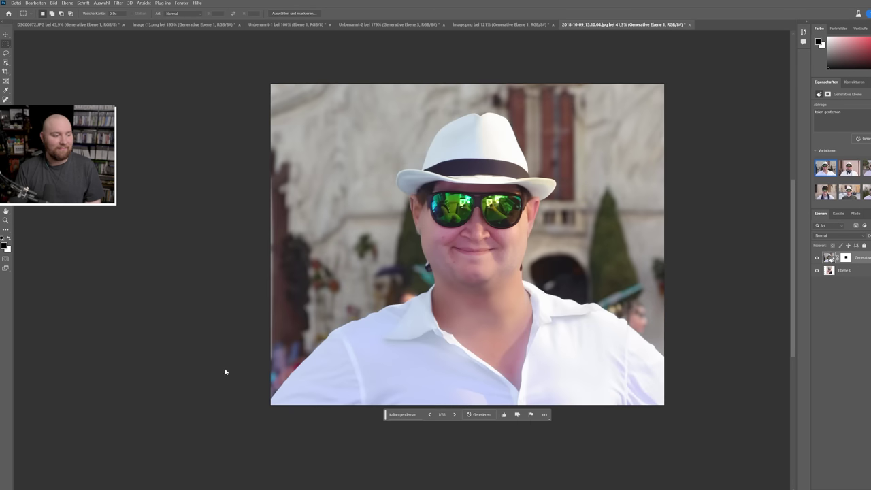
left_click(455, 415)
left_click(454, 415)
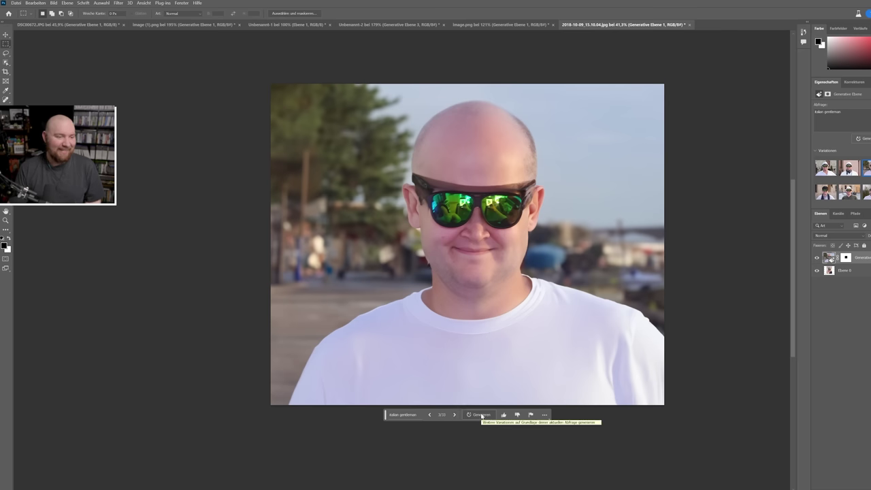
left_click(481, 415)
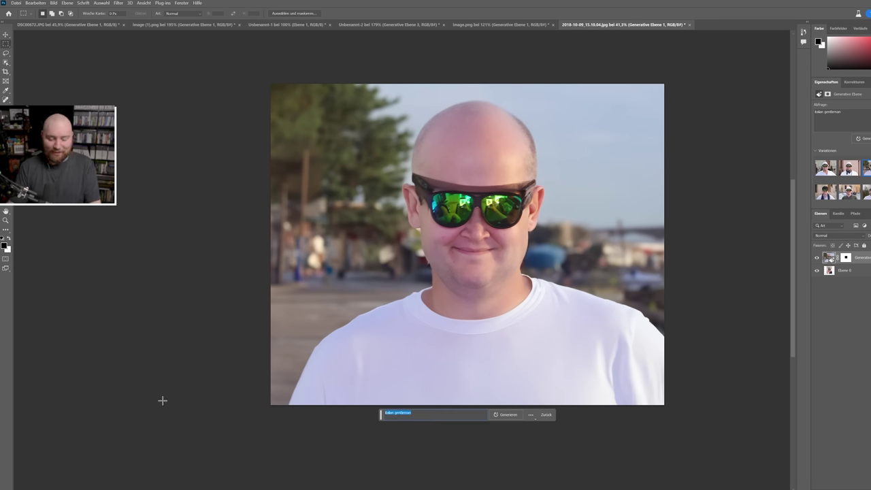
type("bald")
Generate two batches of 'bald' variations, reaching the afro look on a purple background.
key("Return")
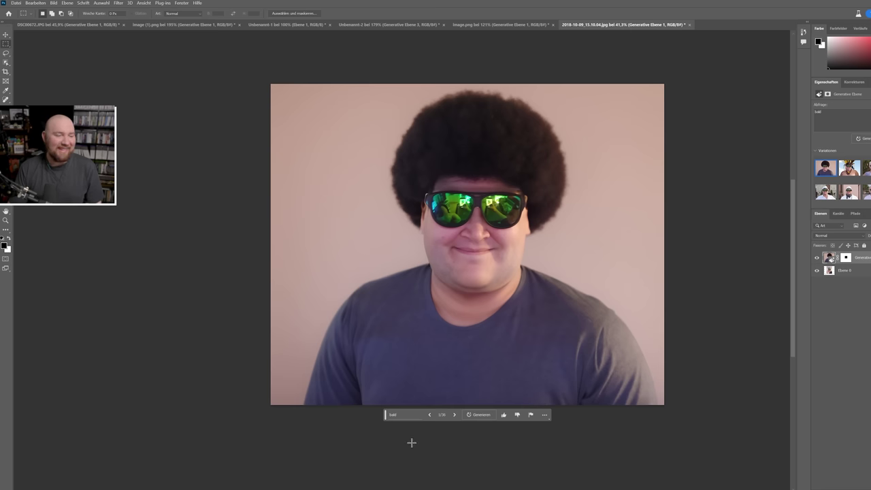
left_click(455, 414)
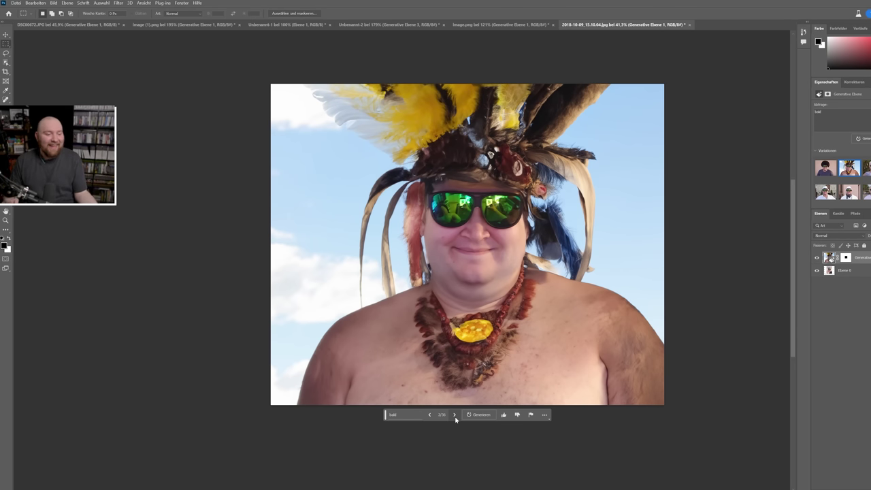
left_click(455, 415)
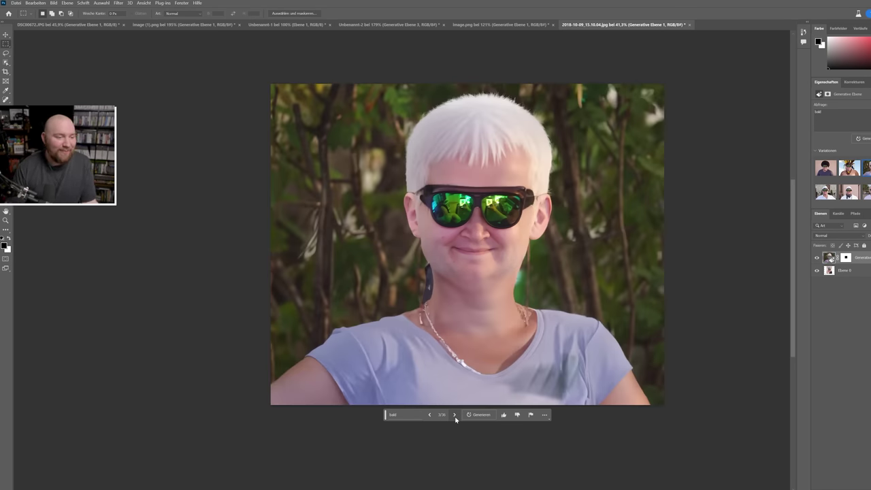
left_click(469, 417)
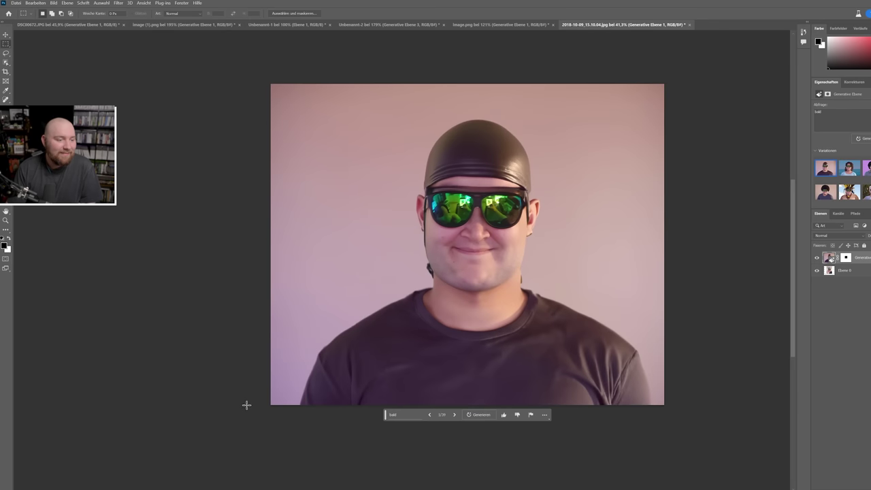
left_click(454, 416)
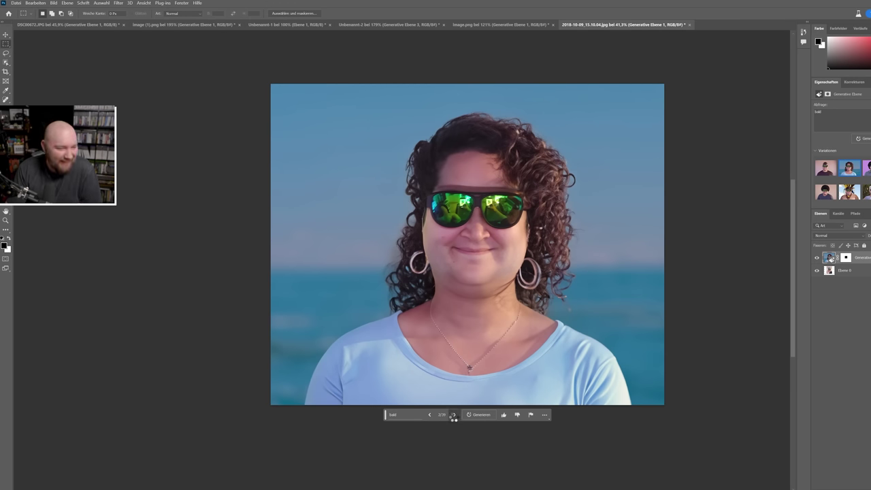
left_click(455, 416)
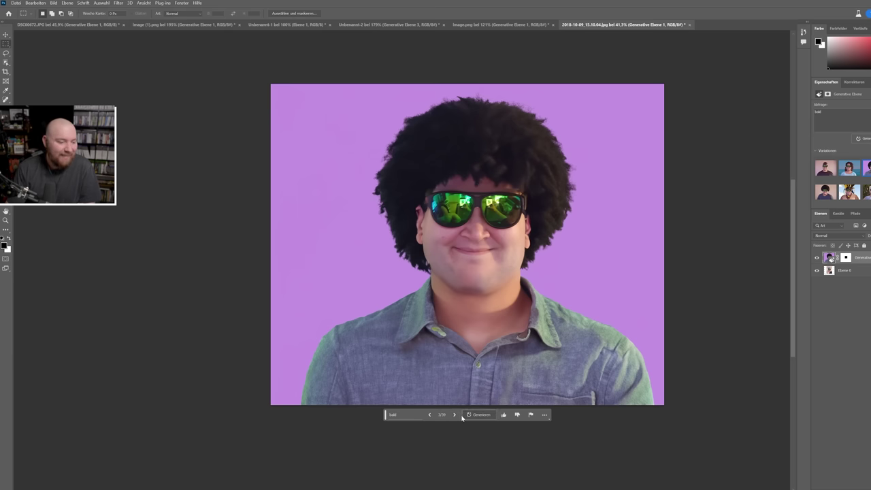
Generate a fresh 'bald' batch and keep the curly-haired woman raising her arms.
left_click(407, 416)
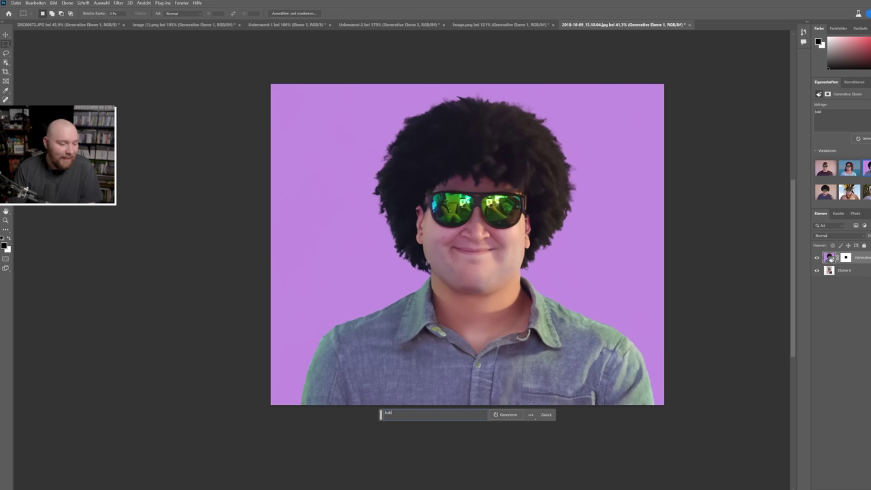
left_click(502, 415)
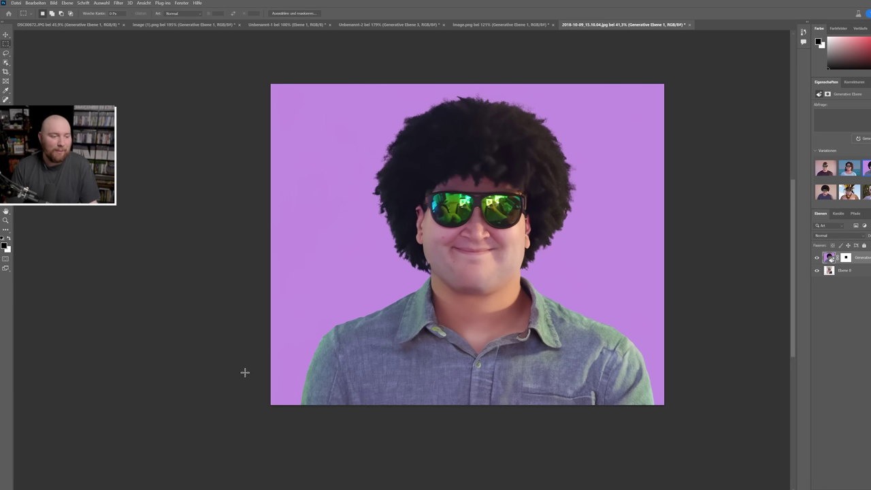
left_click(454, 414)
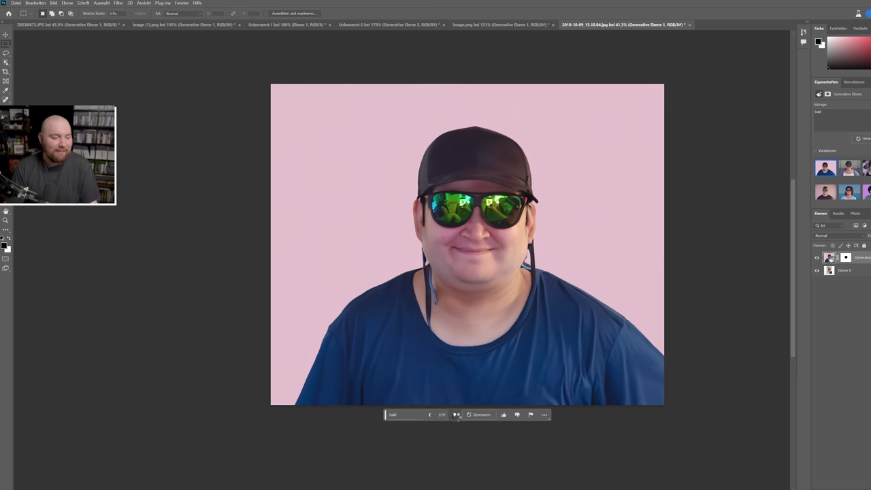
left_click(455, 415)
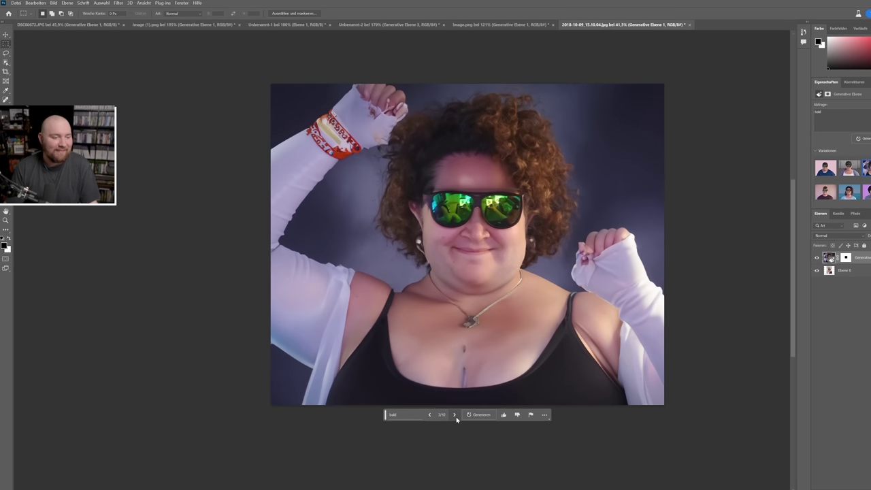
left_click(412, 415)
type("wendler")
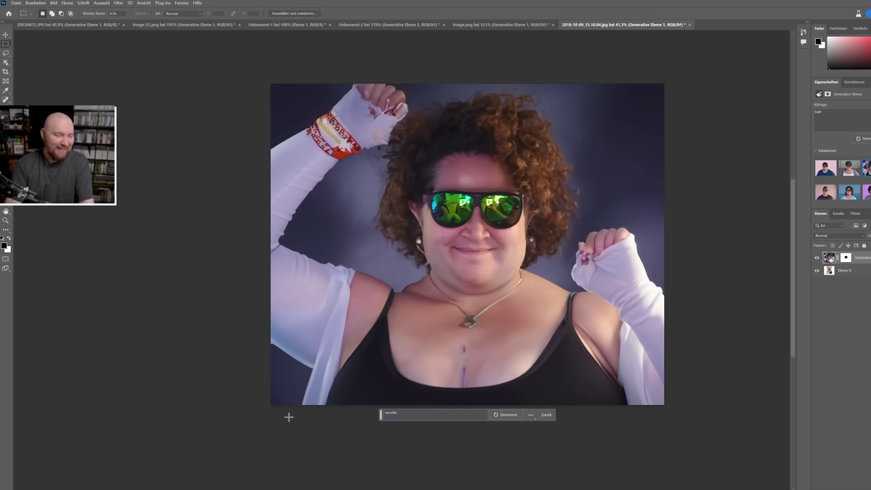
Generate two batches of wrestler variations and keep the blue boxing gloves before a red net.
key("Return")
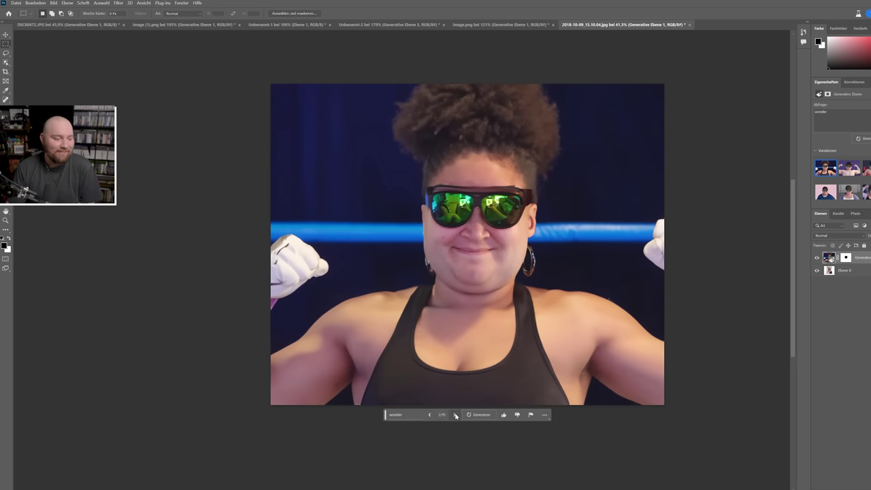
left_click(455, 414)
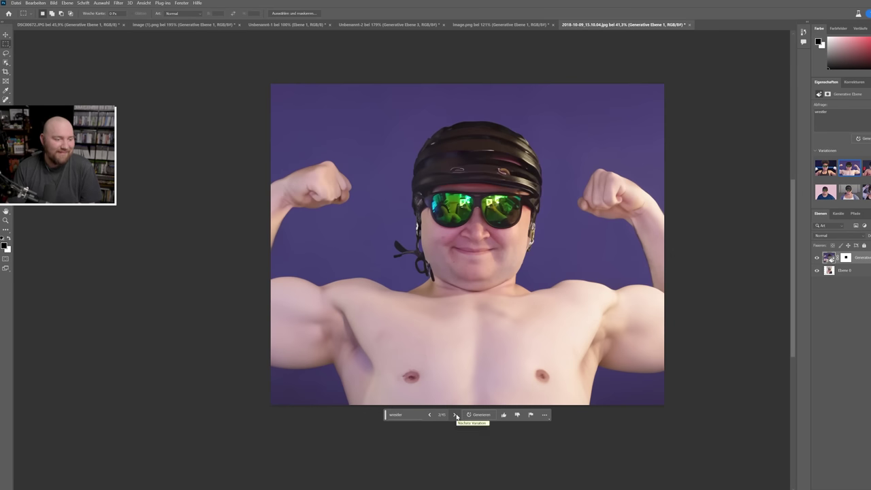
left_click(455, 414)
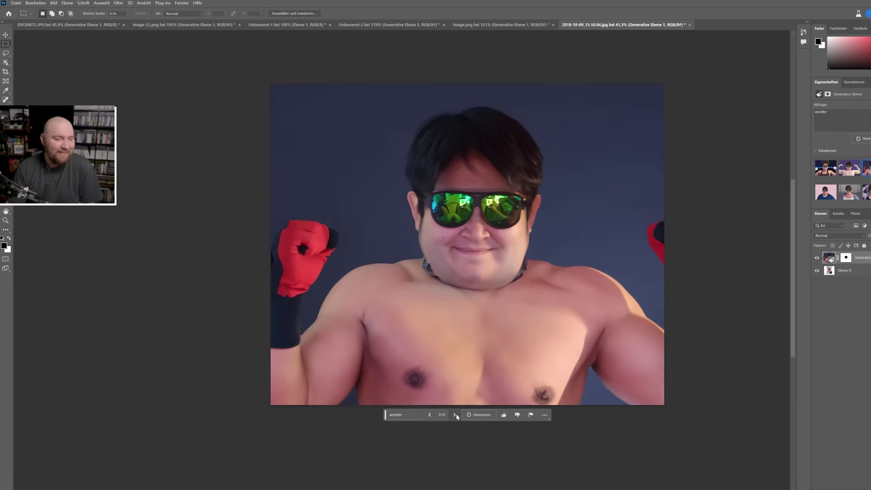
left_click(479, 414)
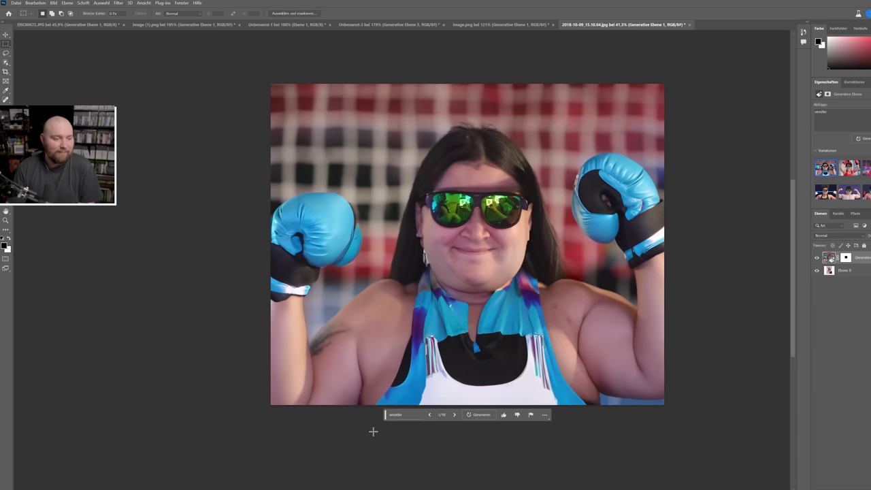
left_click(454, 415)
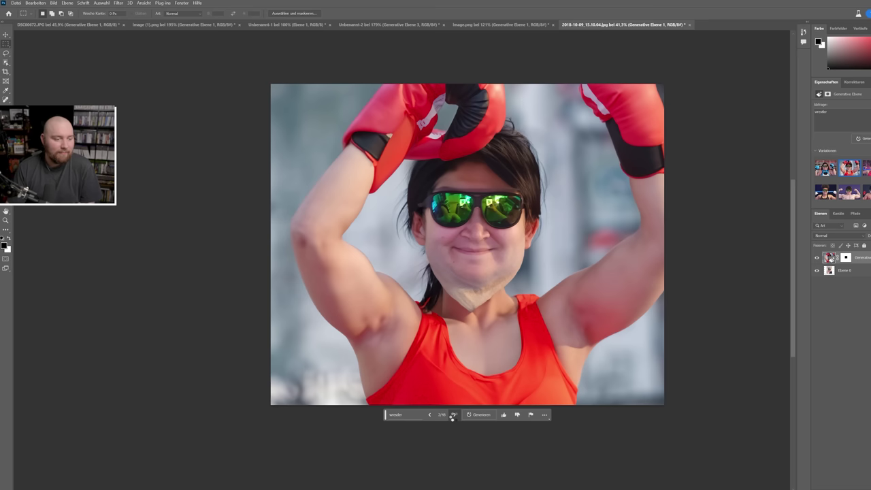
left_click(455, 416)
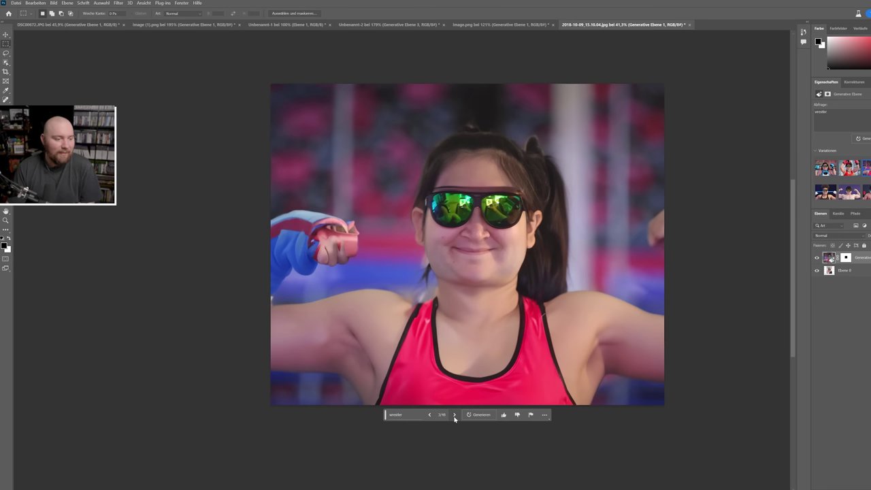
left_click(455, 416)
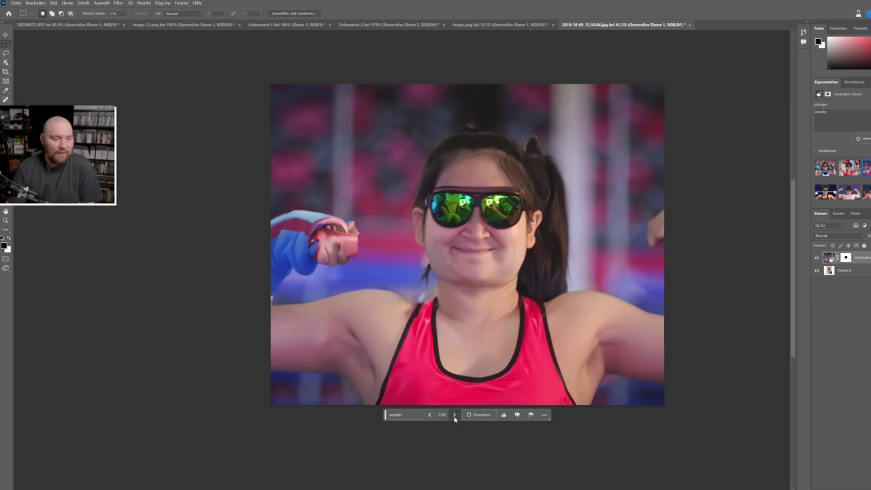
left_click(431, 416)
left_click(431, 415)
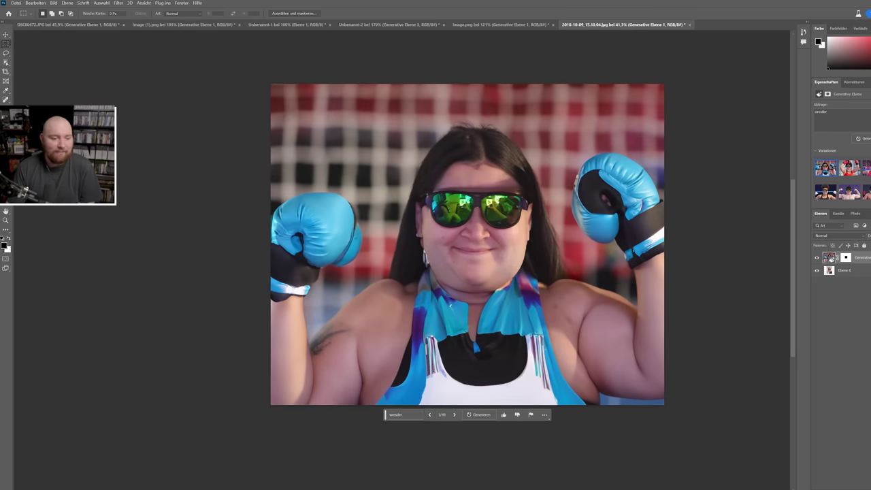
left_click(407, 416)
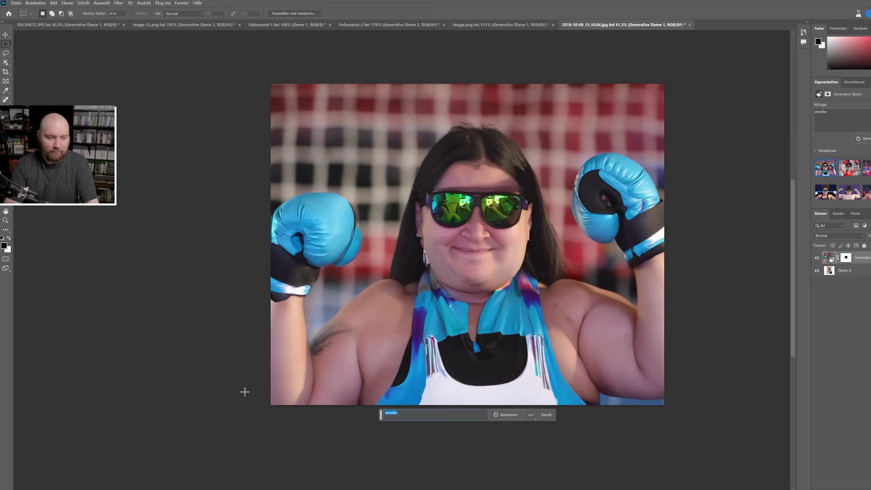
Regenerate with the prompt 'captain', browse to the black peaked cap by the water, and request more.
key("BackSpace")
type("captain")
key("Return")
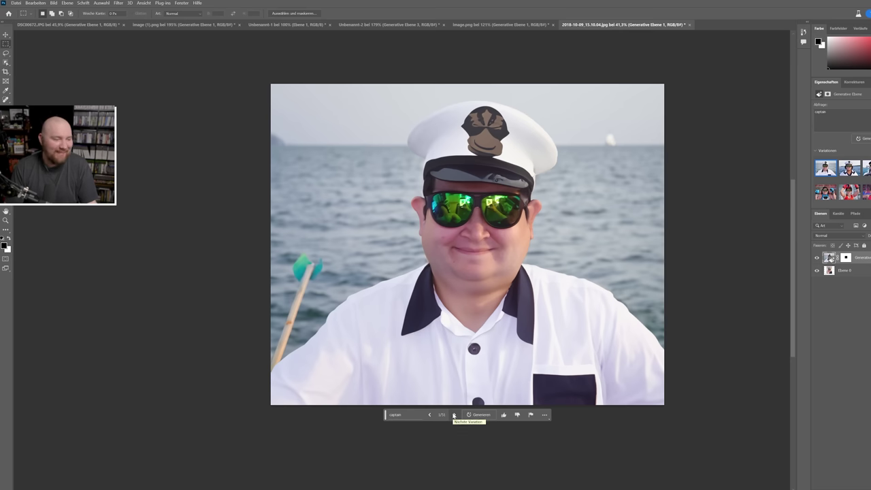
left_click(454, 415)
left_click(454, 415)
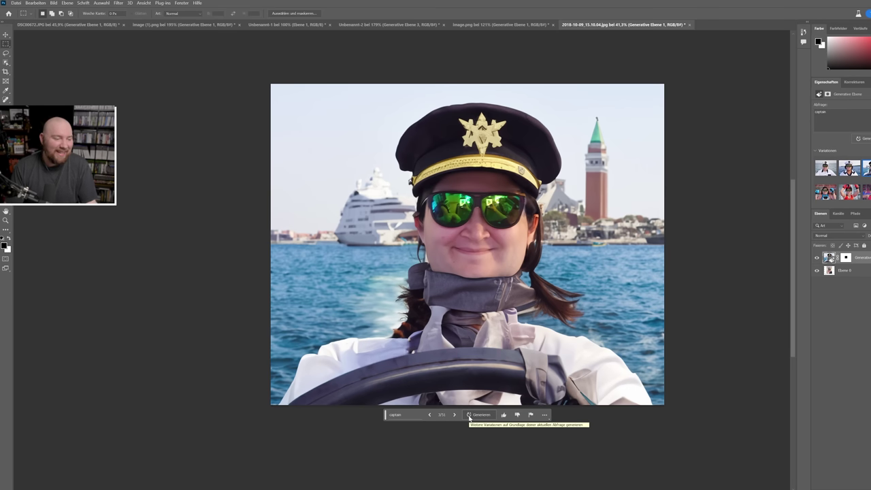
left_click(469, 416)
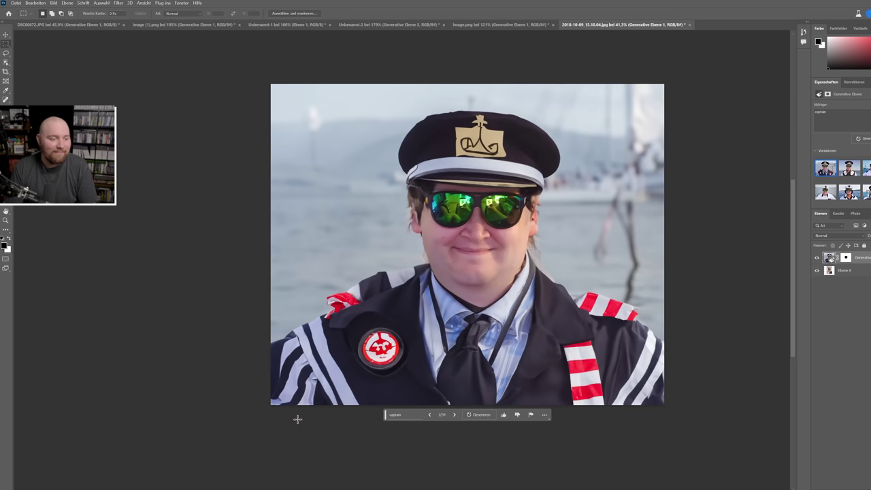
Keep the white-capped captain at open sea, hide the task bar, and begin a new document.
left_click(455, 415)
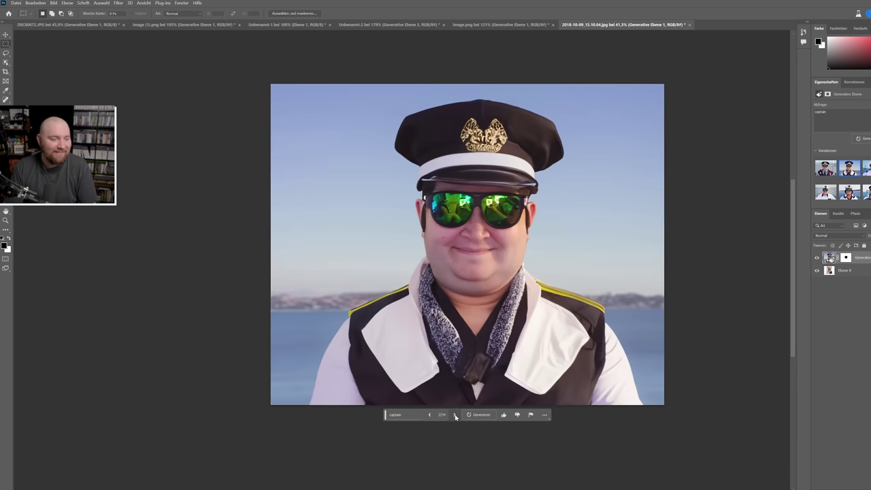
left_click(456, 415)
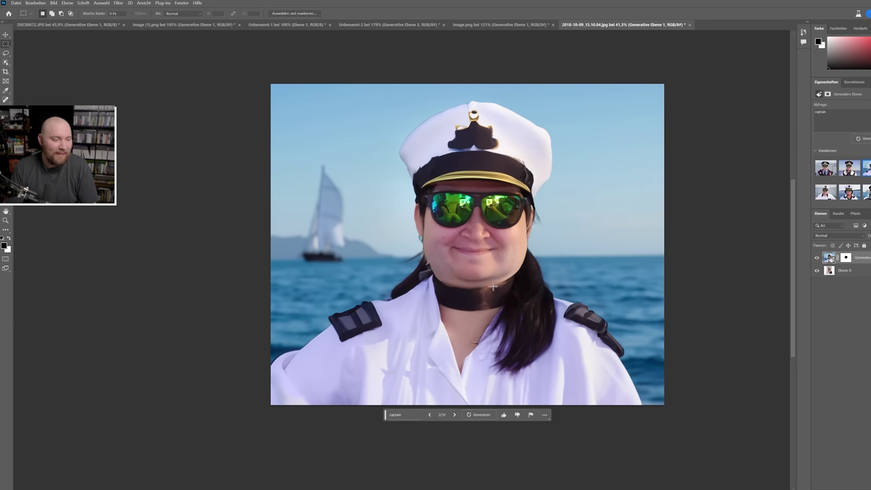
left_click(478, 414)
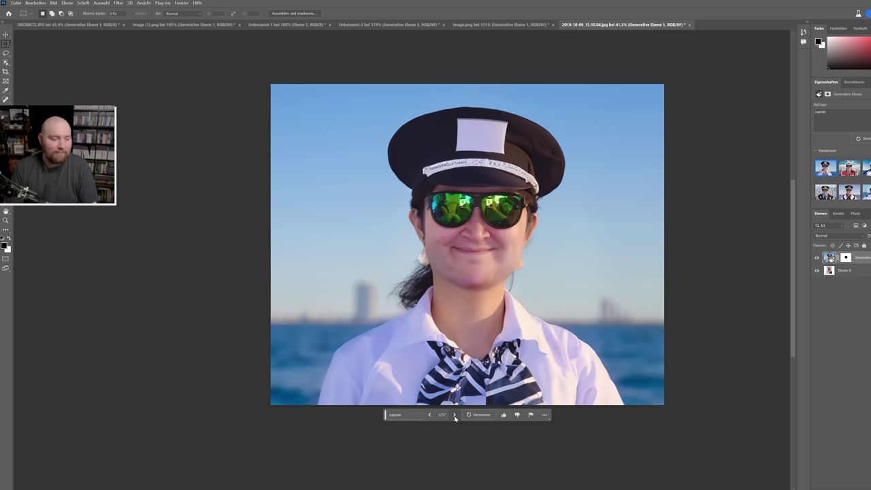
left_click(454, 415)
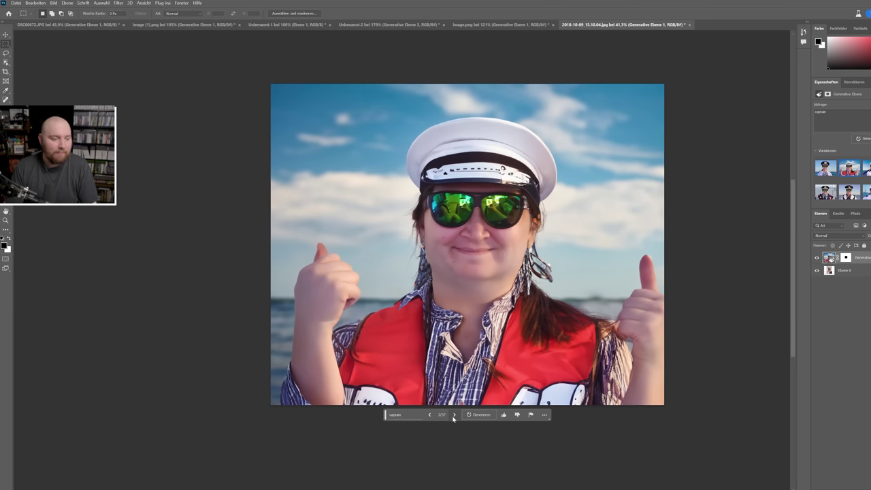
left_click(454, 416)
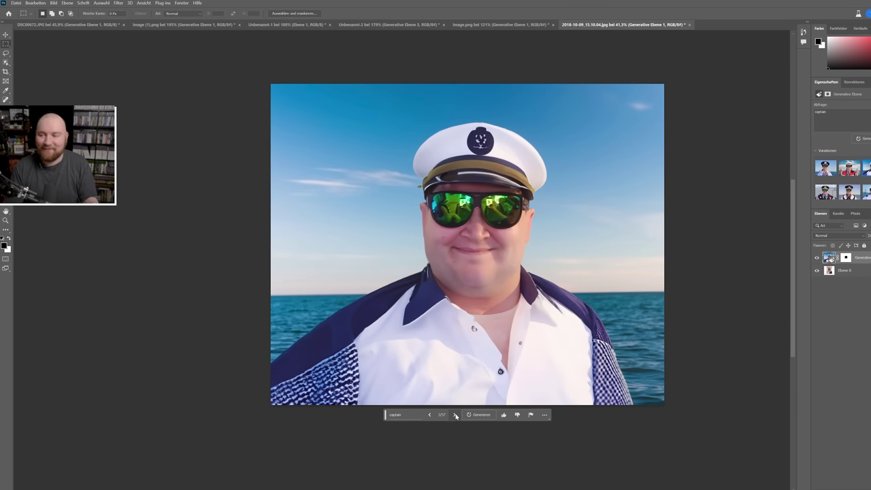
key("ctrl+h")
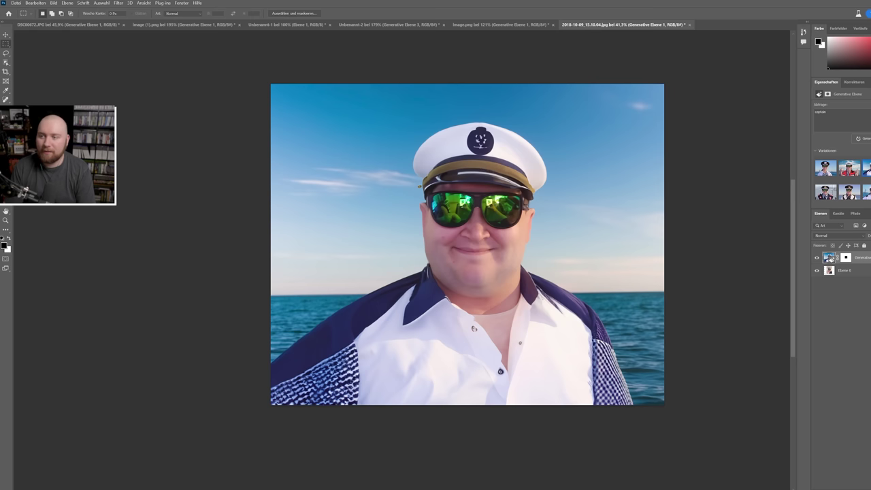
left_click(15, 4)
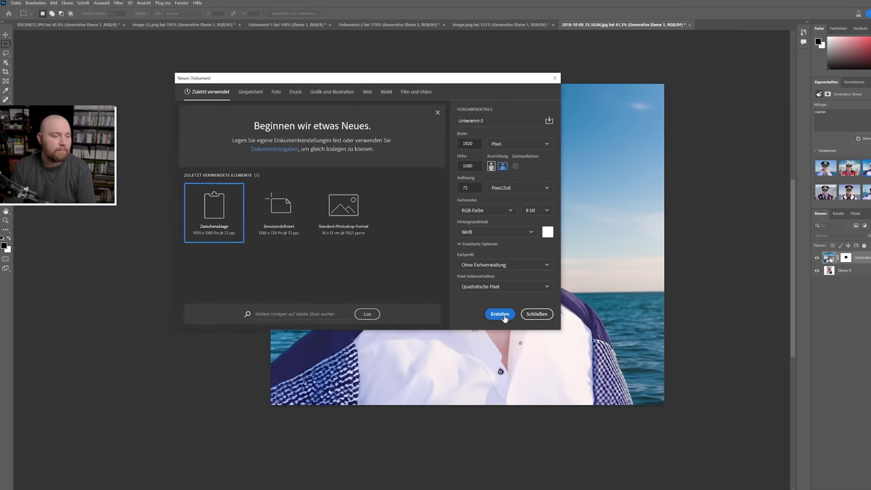
Create a clipboard-sized 1920×1080 document and paste the video-call collage into it.
left_click(500, 317)
key("ctrl+v")
scroll(255, 271, "up", 3)
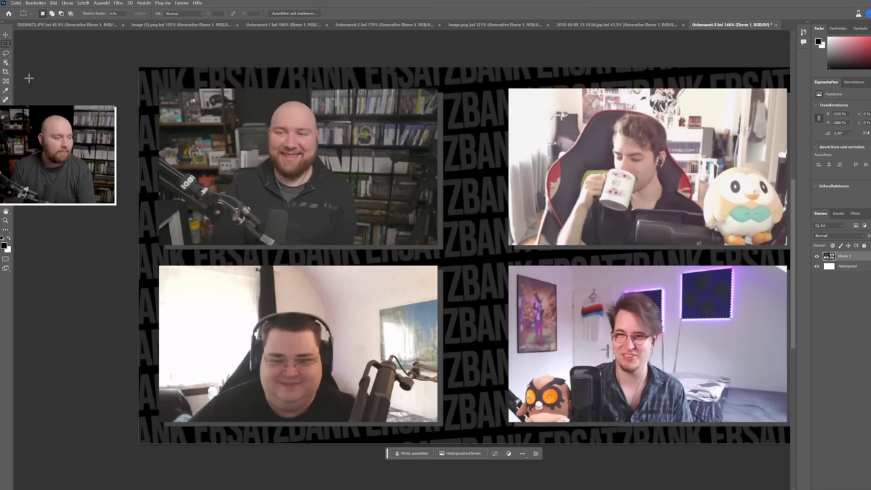
scroll(273, 137, "up", 2)
Copy the first face and the headphones man's face onto their own layers.
left_click_drag(273, 114, 330, 168)
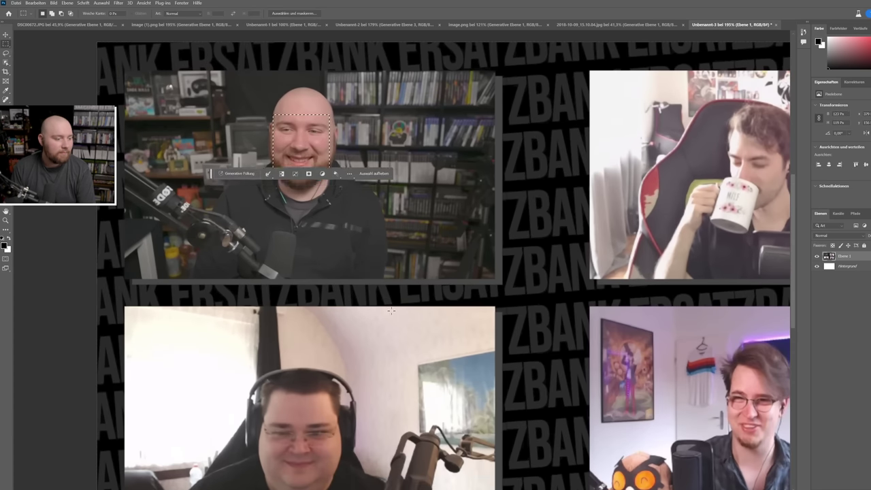
scroll(330, 198, "down", 2)
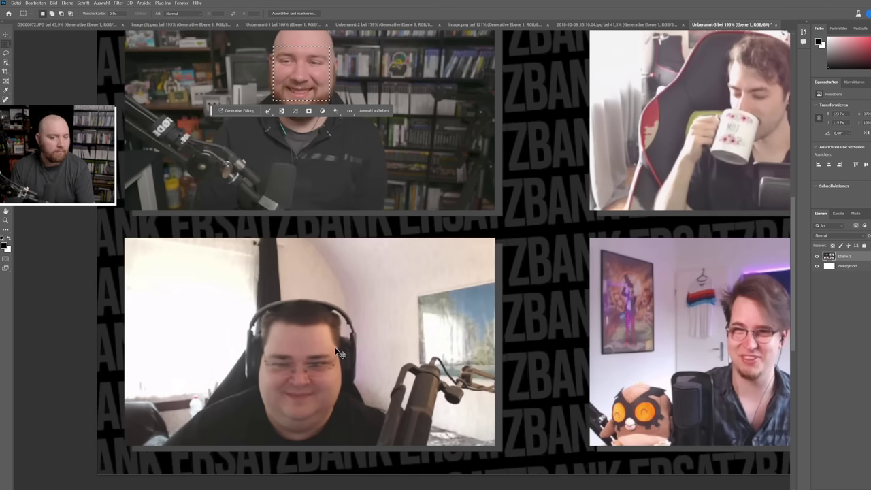
key("ctrl+j")
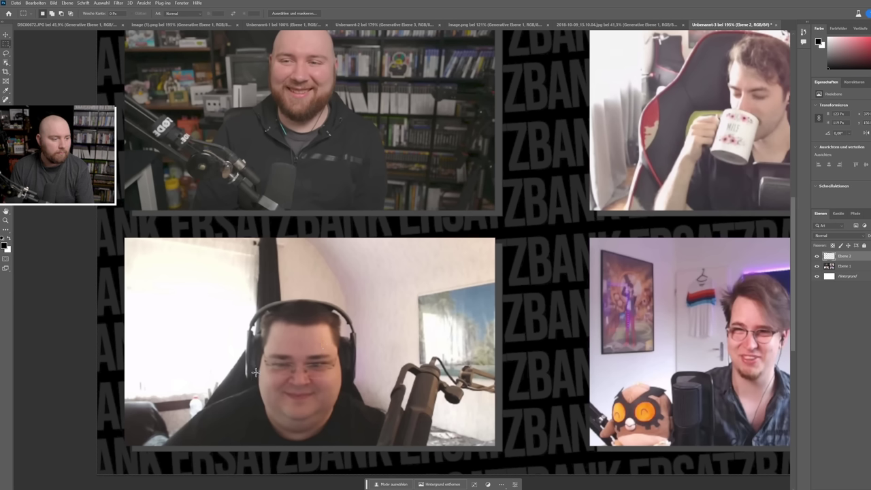
left_click_drag(265, 348, 336, 408)
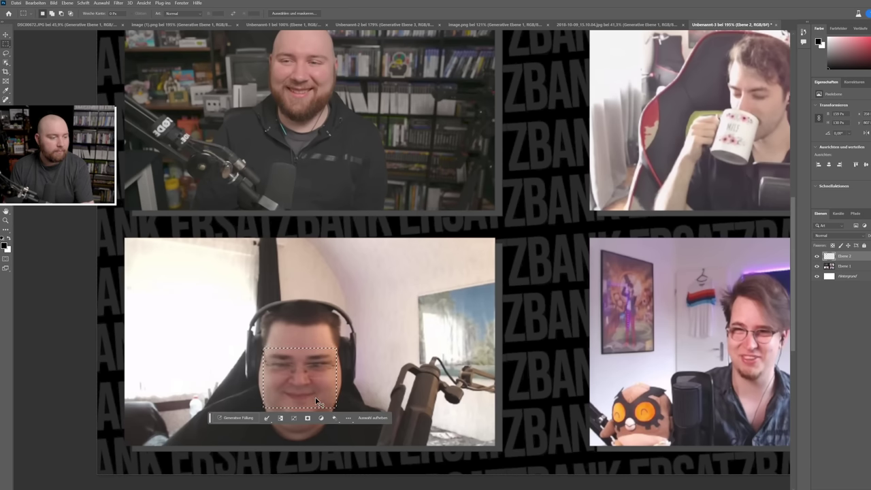
key("ctrl+j")
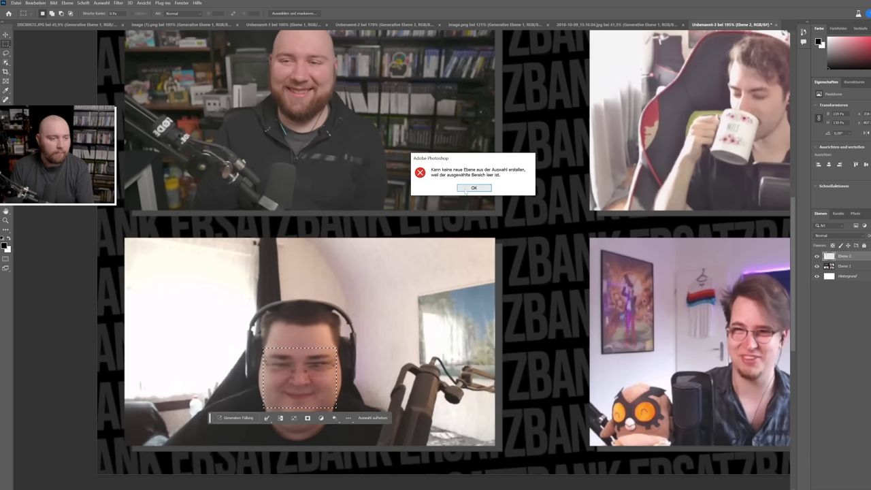
left_click(465, 189)
left_click(844, 267)
key("ctrl+j")
key("ctrl+d")
Copy the bottom-right man's face and the mug drinker's face onto their own layers.
scroll(499, 299, "down", 2)
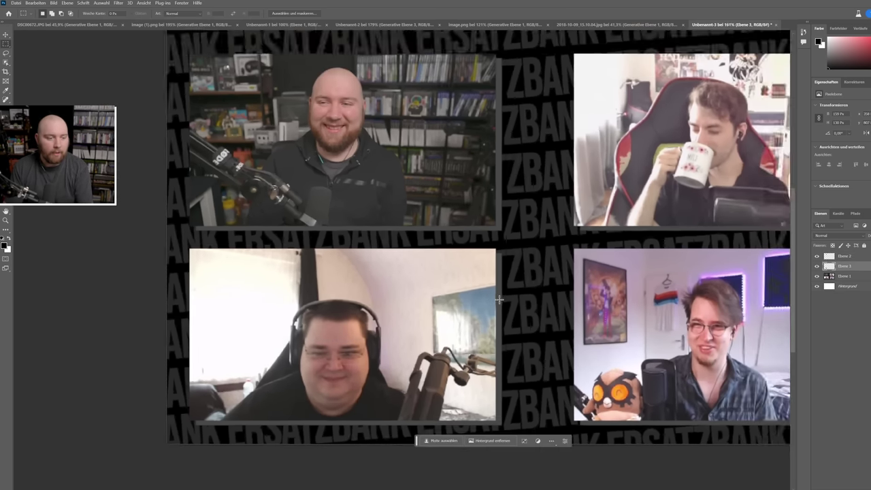
scroll(499, 299, "up", 1)
left_click(846, 276)
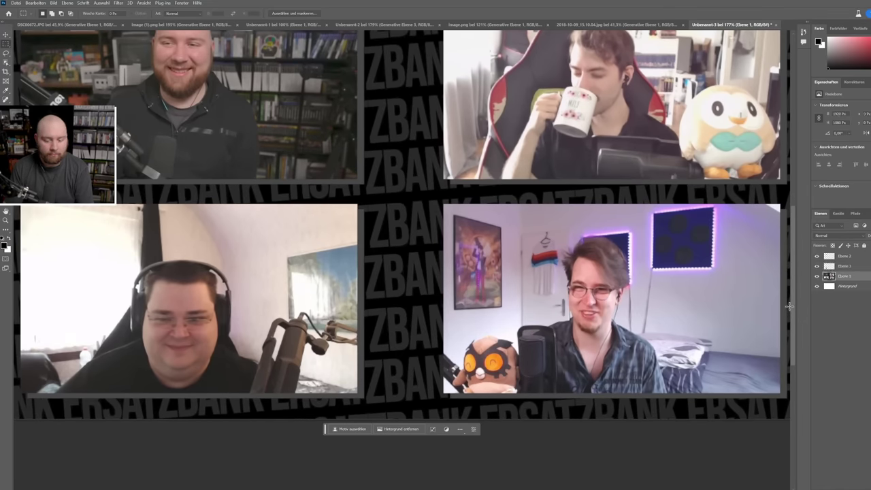
scroll(789, 307, "up", 2)
left_click_drag(482, 246, 544, 314)
key("ctrl+j")
left_click(844, 286)
scroll(649, 264, "up", 2)
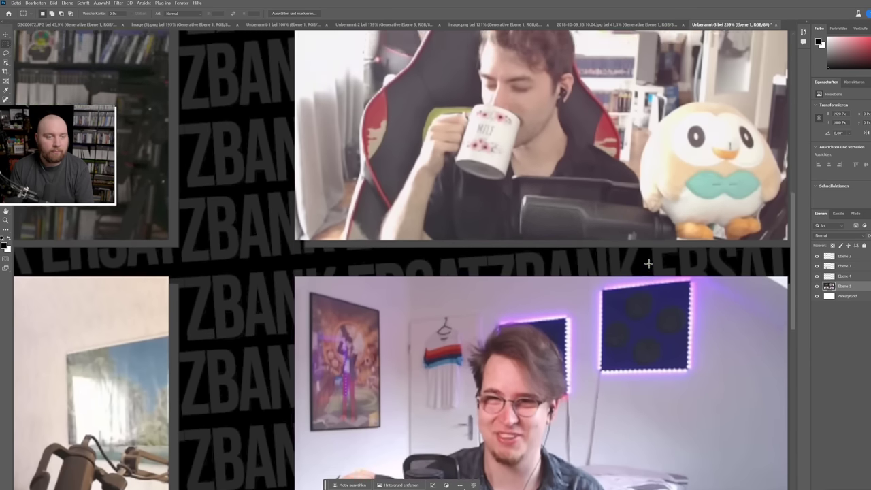
scroll(649, 264, "up", 3)
scroll(555, 279, "down", 1)
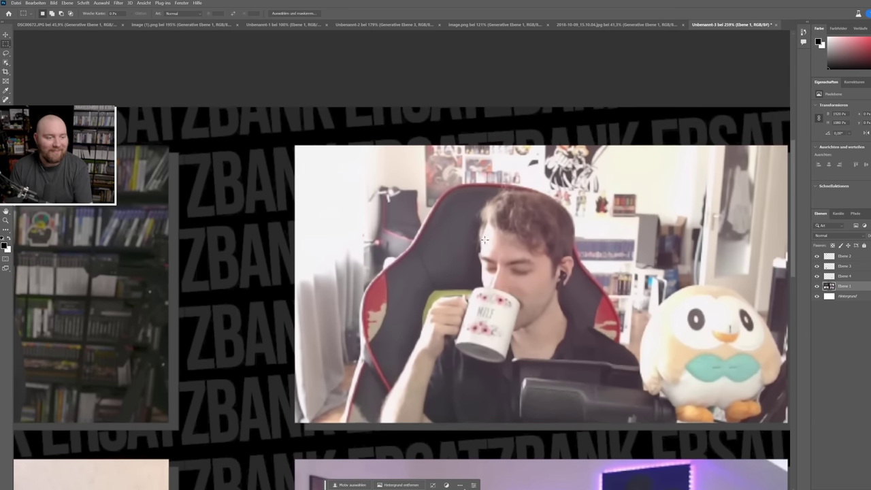
left_click_drag(480, 236, 552, 322)
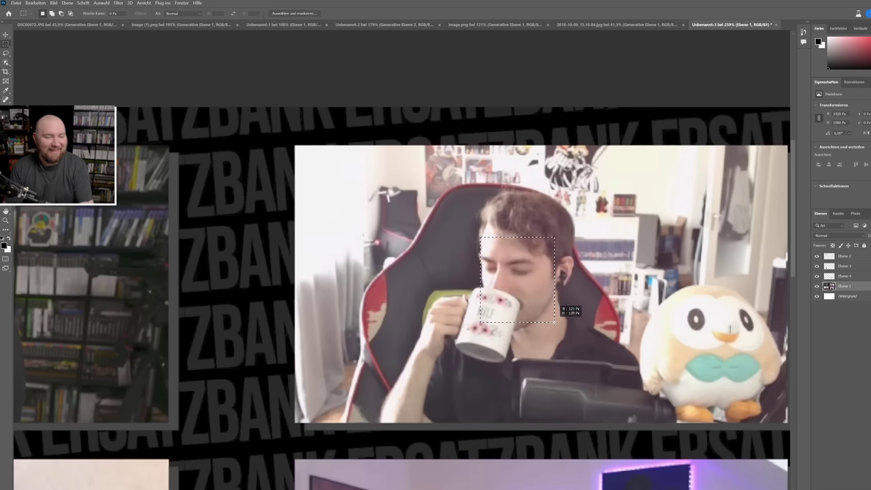
left_click_drag(553, 323, 555, 322)
key("ctrl+j")
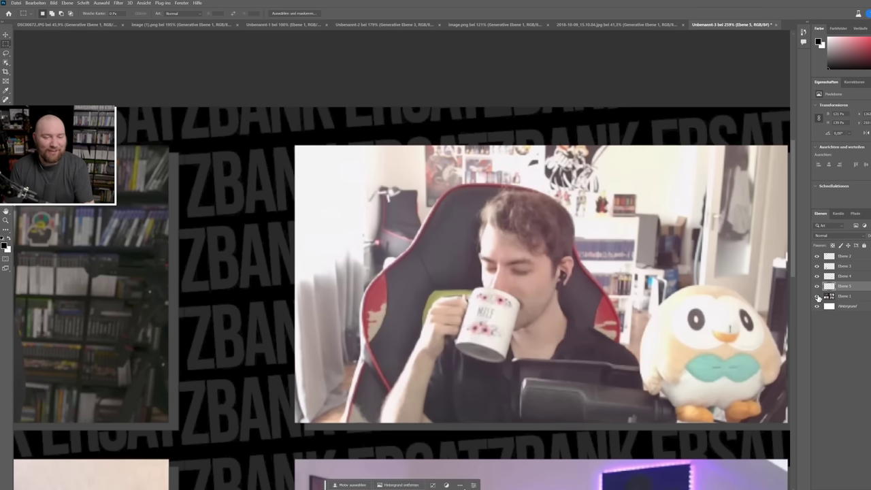
Hide the original screenshot layer Ebene 1 and zoom out to see all four face crops.
left_click(817, 297)
key("shift+Left")
key("shift+Left")
key("shift+Left")
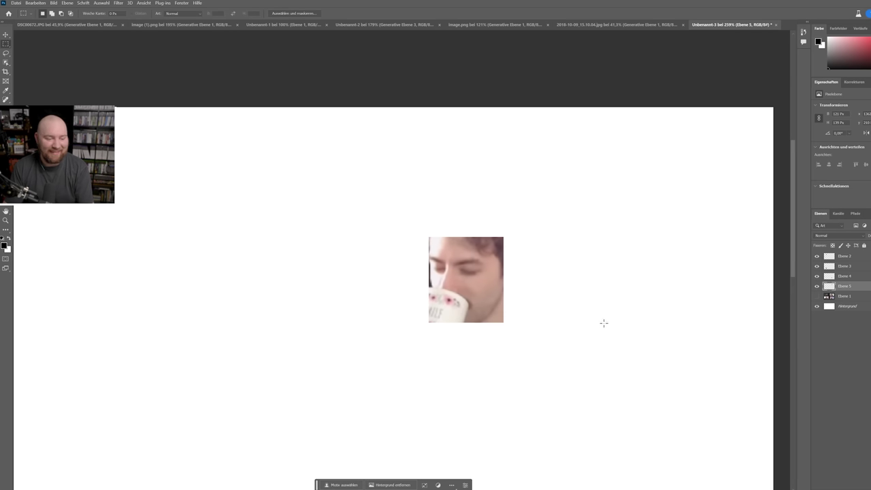
scroll(604, 323, "down", 4)
scroll(709, 321, "down", 2)
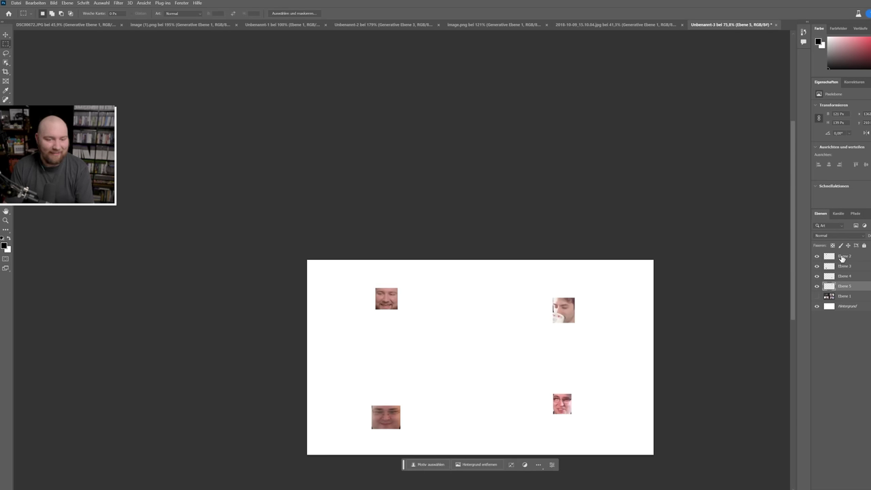
Group face layers Ebene 2–5, duplicate the group, and flatten the copy via Smart Object and Rasterize.
left_click(843, 257, "shift")
key("ctrl+g")
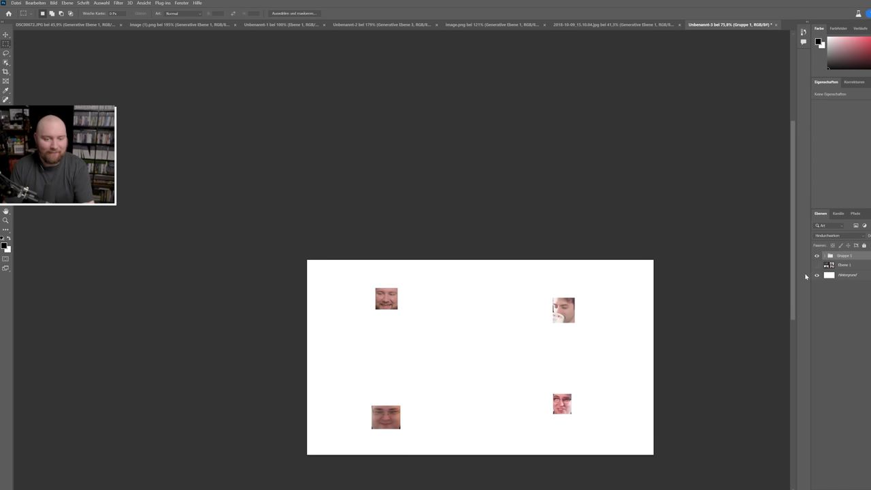
key("ctrl+j")
right_click(843, 260)
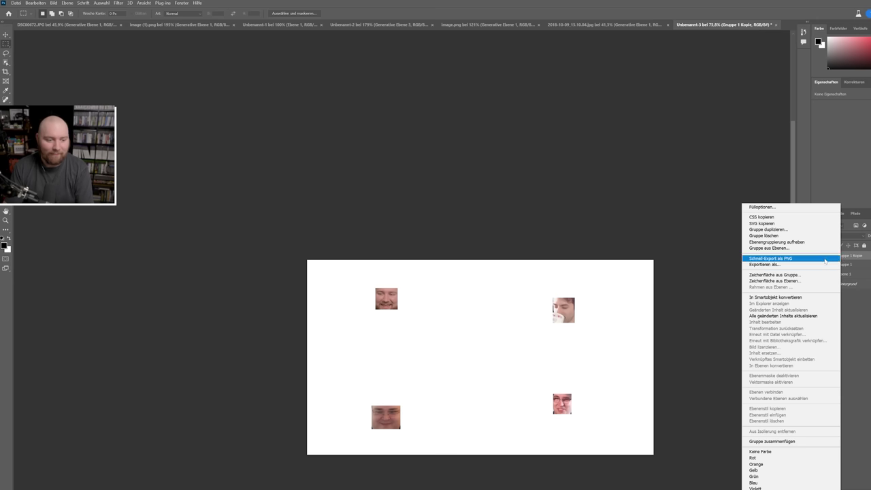
left_click(793, 297)
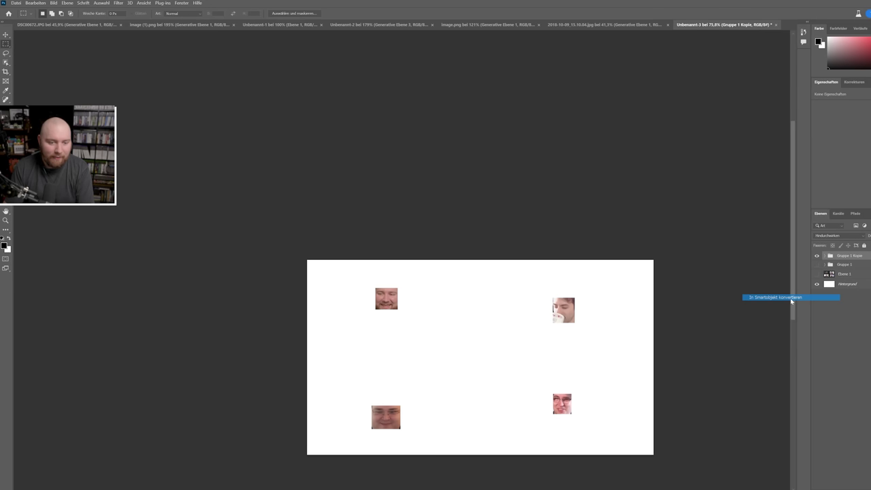
right_click(844, 259)
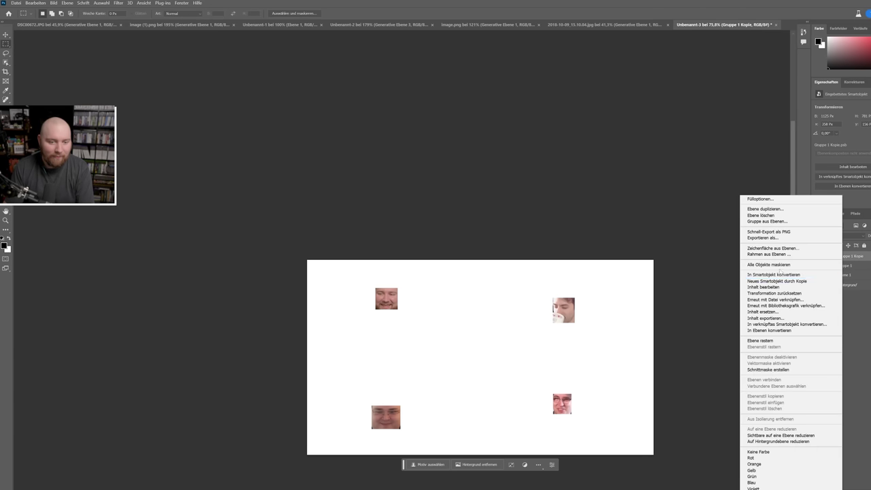
left_click(763, 340)
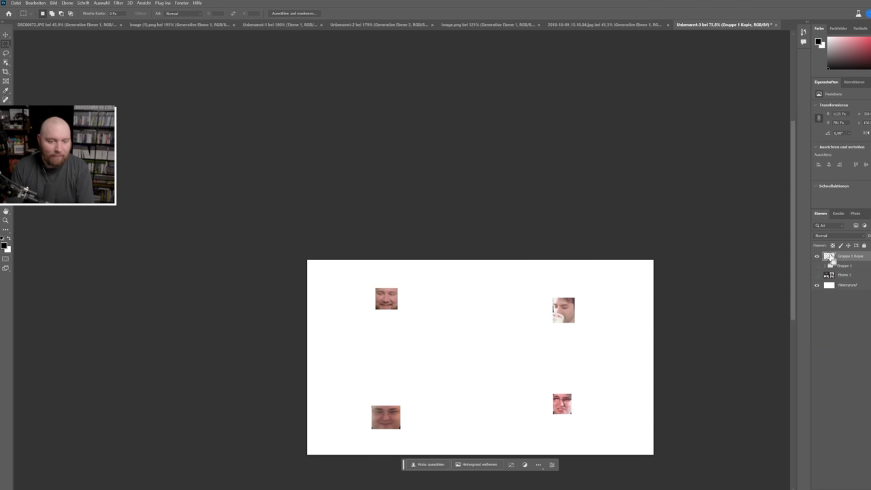
Load the face pixels as a selection and invert it to everything around the faces.
left_click(829, 257, "ctrl")
right_click(515, 301)
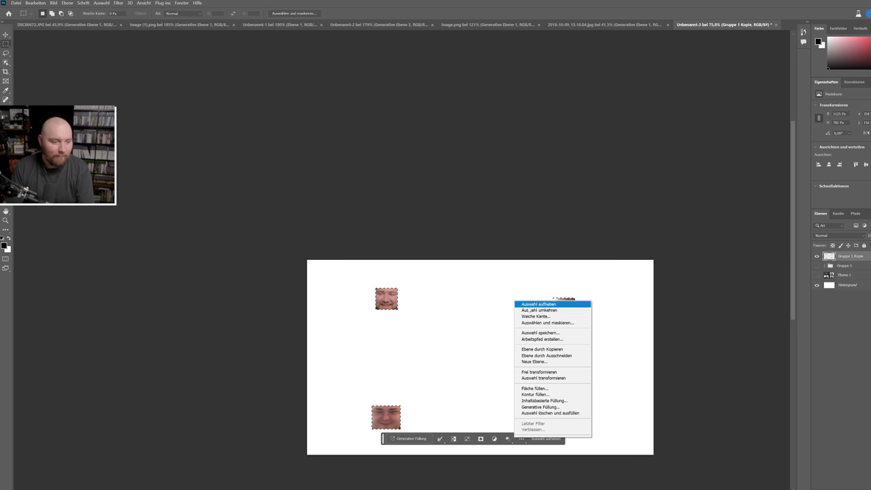
left_click(539, 310)
scroll(517, 367, "up", 3)
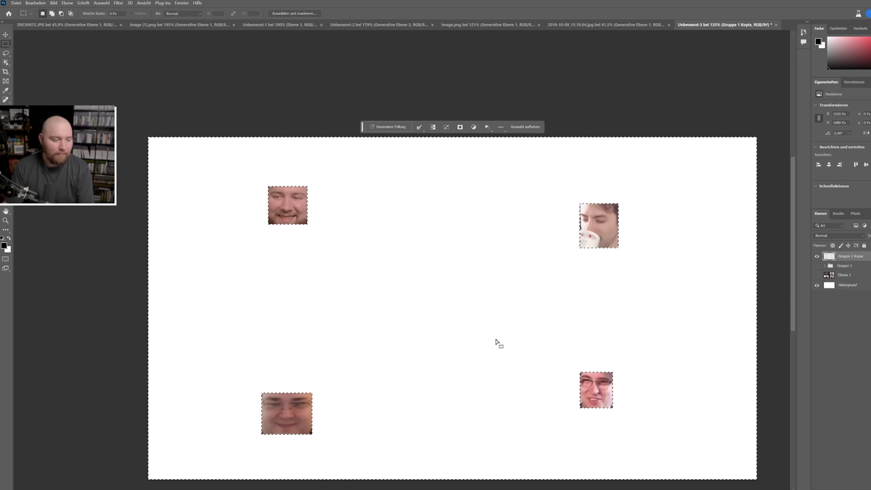
Generate a 'clown' fill around the faces, view up to the third variation, then select the prompt text.
left_click(391, 126)
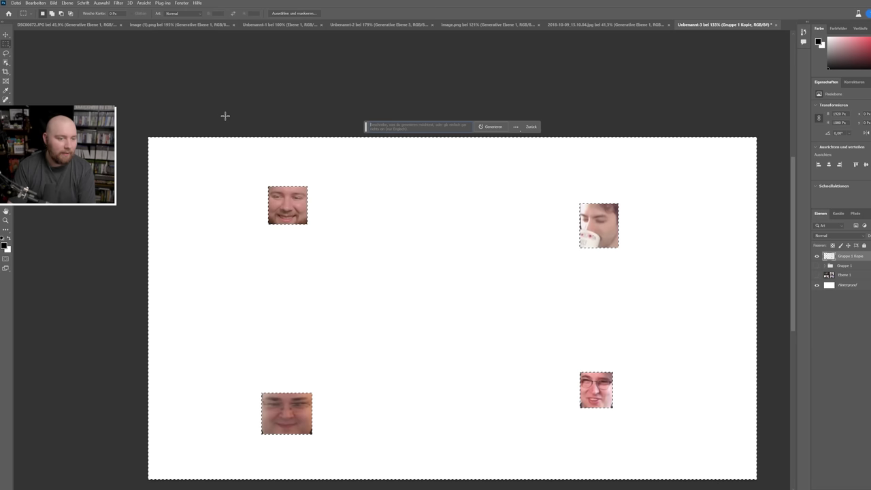
type("d")
key("Return")
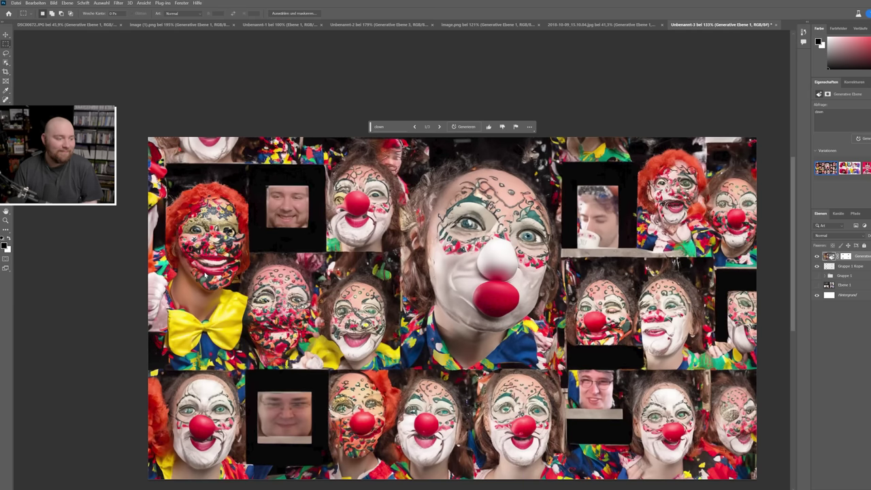
left_click(441, 128)
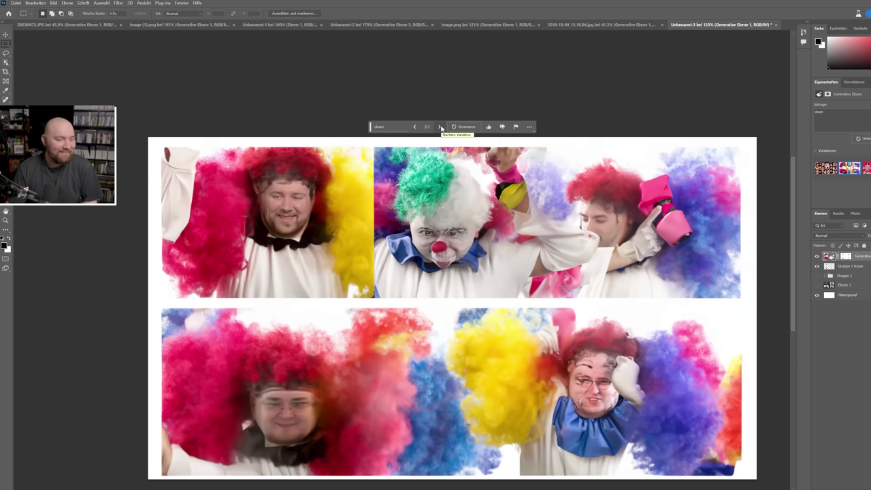
left_click(441, 127)
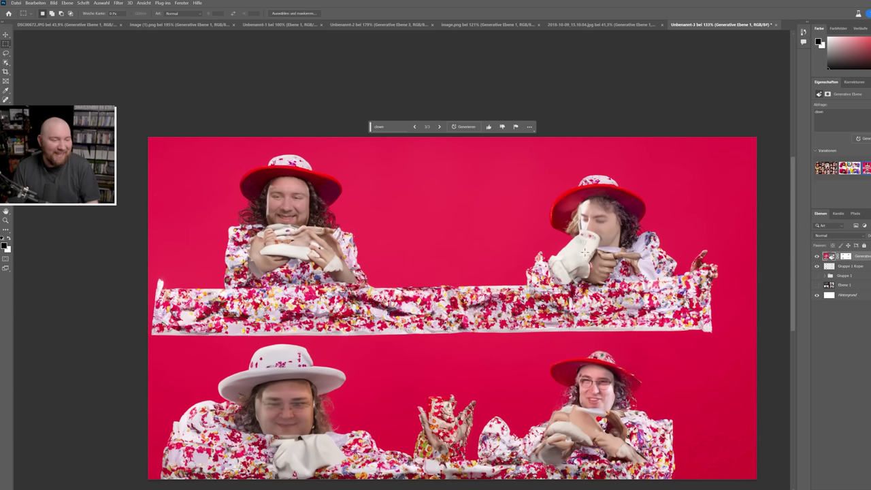
left_click(385, 126)
key("ctrl+a")
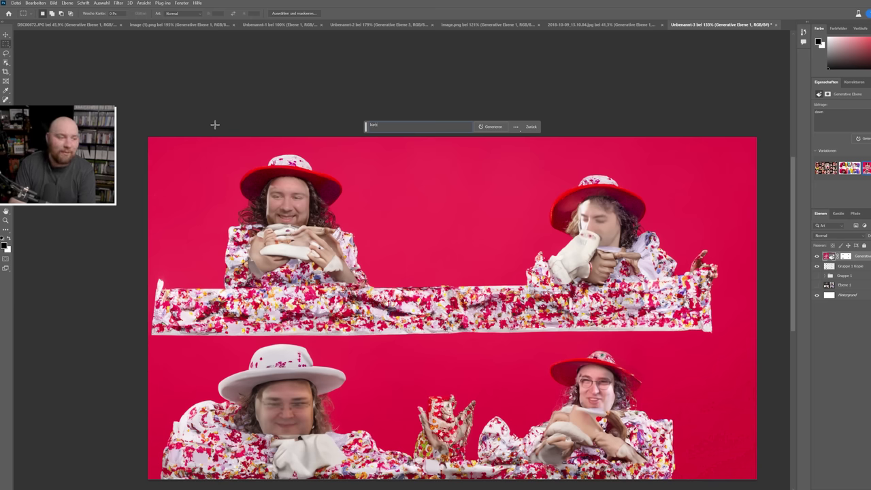
Generate a 'barbecue' fill of grill scenes and browse to the third variation.
key("Return")
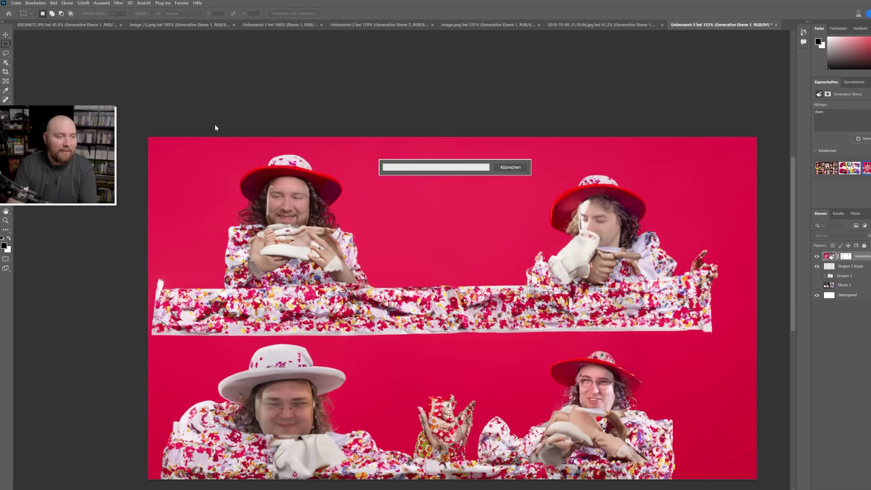
scroll(187, 150, "down", 1)
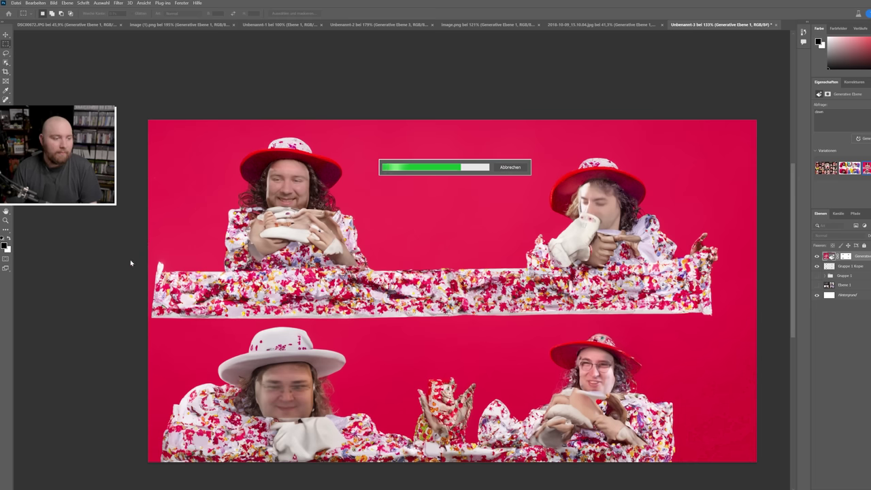
scroll(128, 259, "down", 1)
scroll(129, 259, "up", 1)
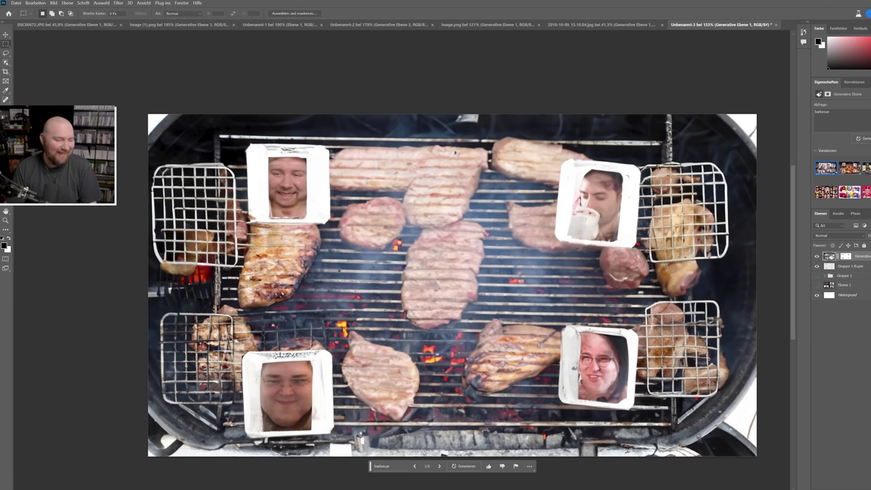
left_click(439, 467)
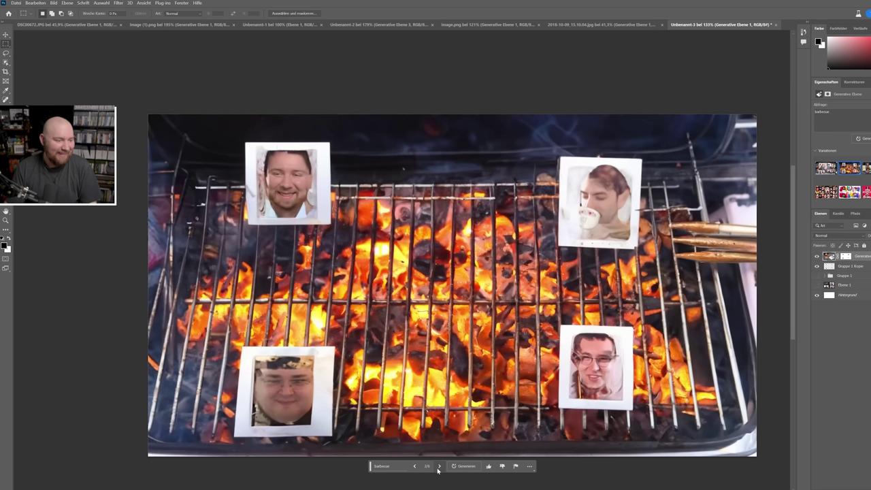
left_click(439, 467)
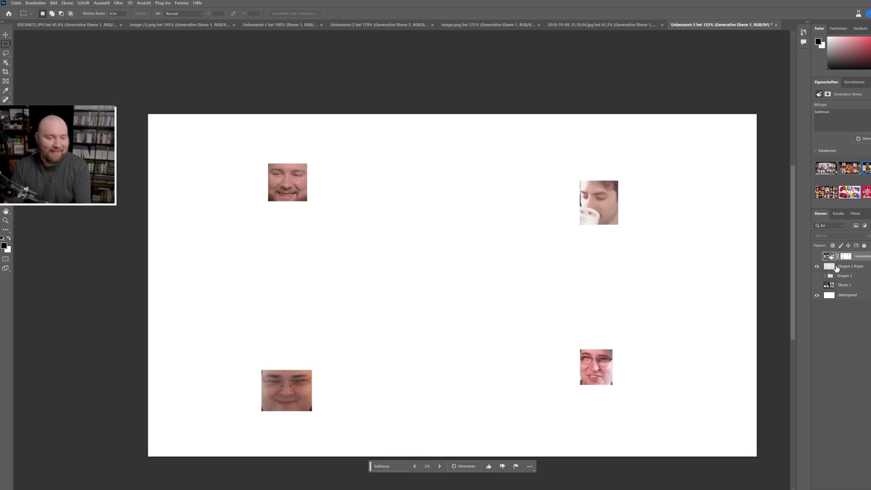
Hide the generated layer and move the bottom-left face up beside the top-left face.
left_click(817, 256)
left_click(827, 268)
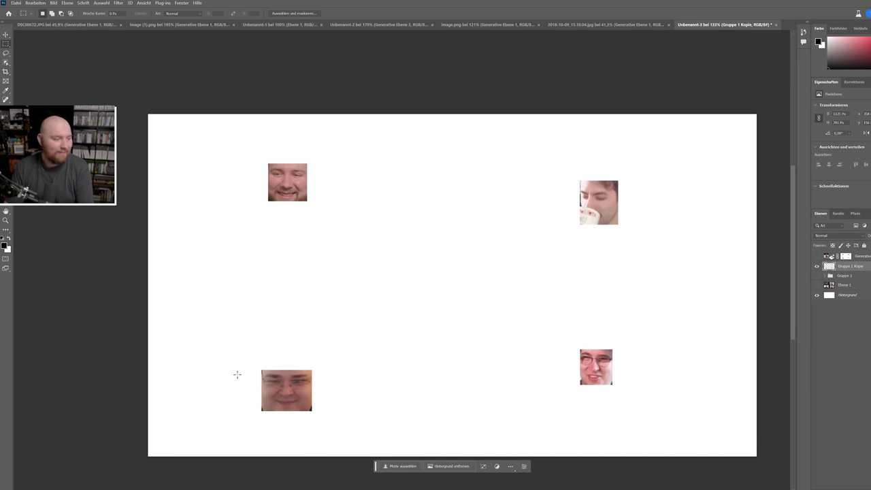
left_click_drag(241, 350, 327, 424)
key("ctrl+t")
mouse_move(285, 372)
left_mouse_down()
mouse_move(390, 179)
mouse_move(388, 188)
left_mouse_up()
key("Return")
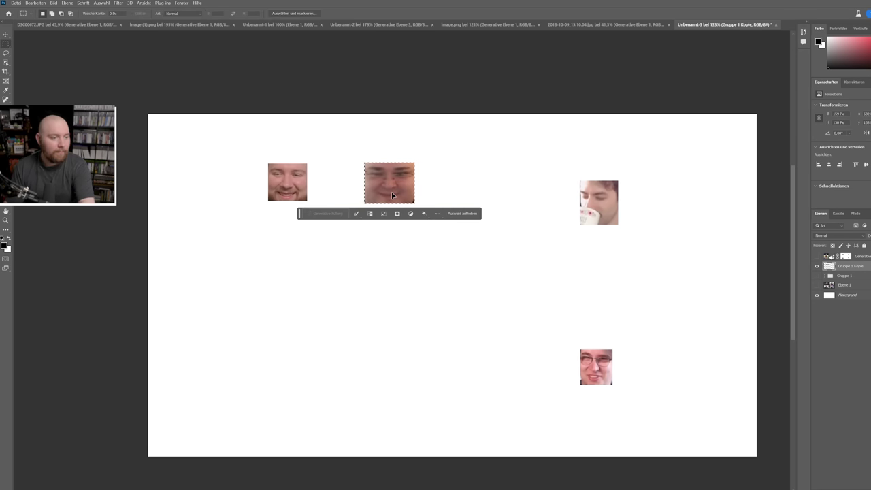
key("ctrl+d")
Move the right face leftward and enlarge the lower-right face up into the row.
left_click_drag(569, 164, 631, 237)
key("ctrl+t")
mouse_move(606, 198)
left_mouse_down()
mouse_move(513, 179)
mouse_move(196, 174)
left_mouse_up()
key("Return")
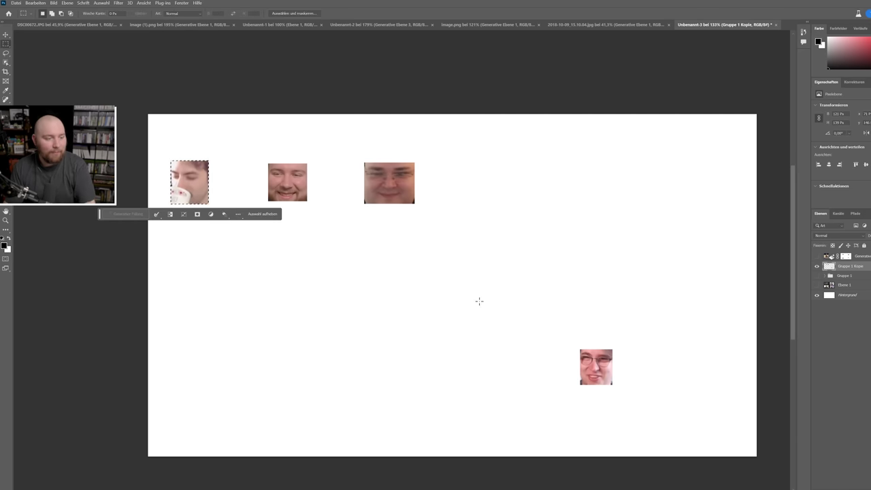
left_click_drag(542, 328, 634, 397)
key("ctrl+t")
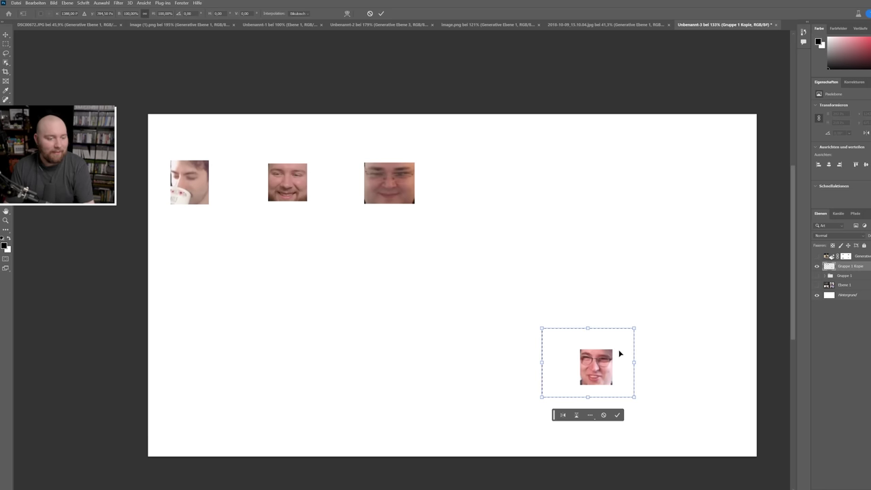
left_click_drag(632, 328, 665, 306)
mouse_move(621, 354)
left_mouse_down()
mouse_move(522, 182)
mouse_move(498, 185)
left_mouse_up()
key("Return")
key("ctrl+d")
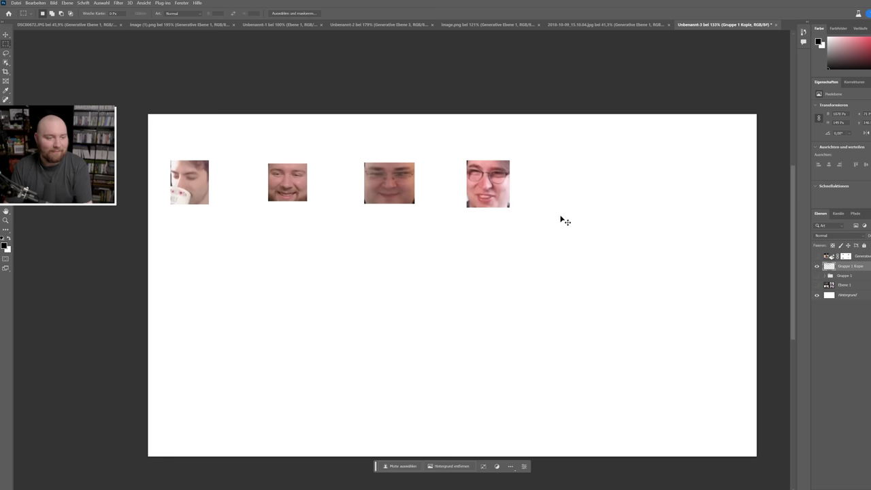
Scale all four faces up together and resize the second face.
key("ctrl+t")
left_click_drag(508, 207, 583, 229)
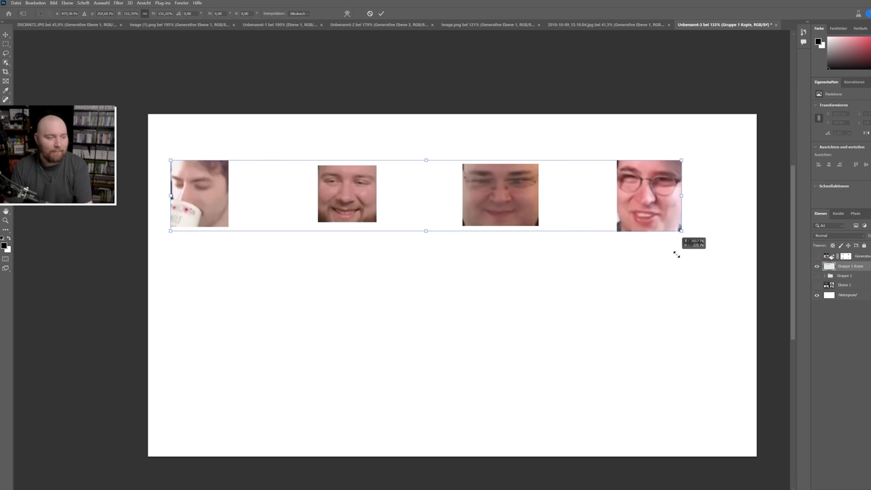
key("Return")
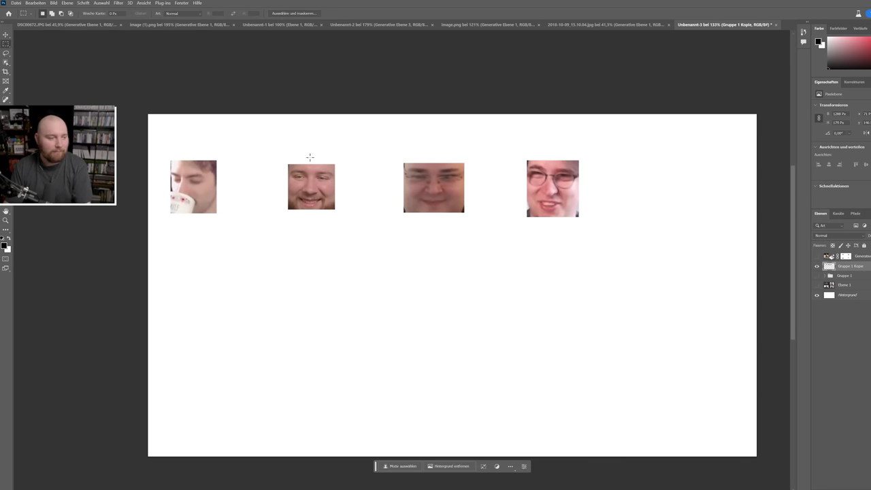
mouse_move(281, 151)
left_mouse_down()
mouse_move(354, 242)
mouse_move(324, 332)
mouse_move(324, 299)
left_mouse_up()
key("ctrl+t")
key("Return")
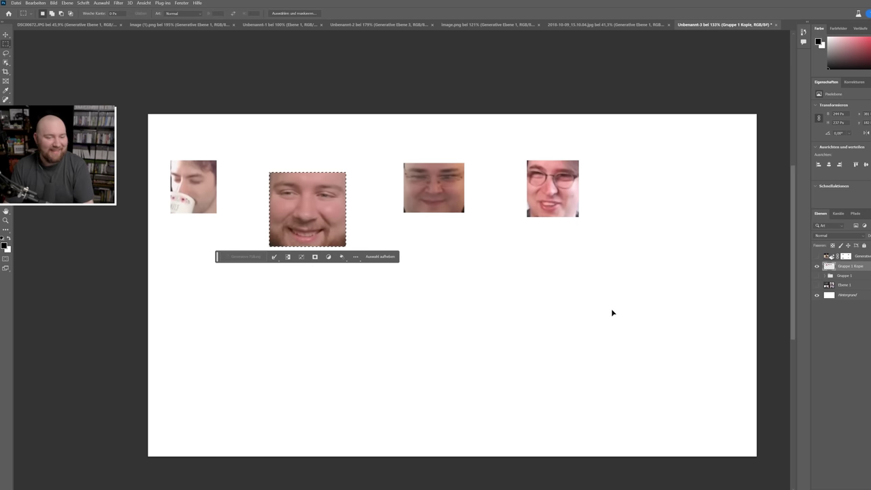
key("ctrl+d")
Enlarge the whole row of faces again and shift it right and down.
key("ctrl+t")
left_click_drag(580, 243, 695, 268)
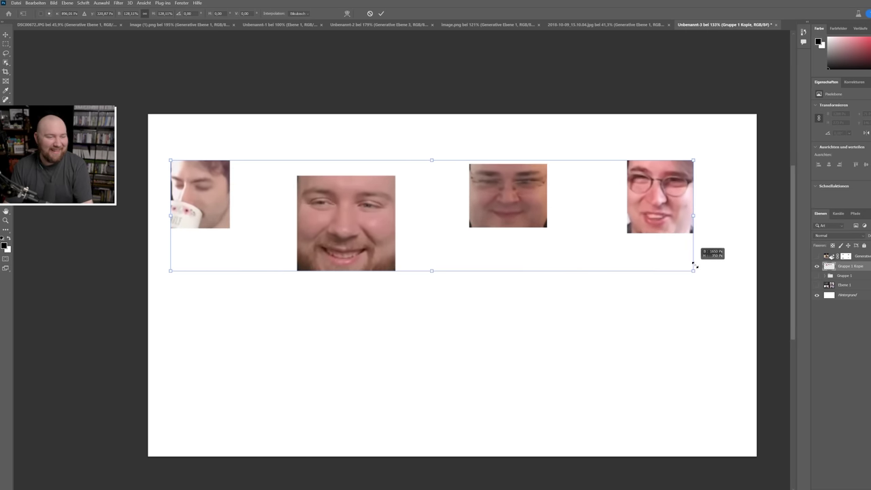
left_click_drag(620, 235, 664, 247)
key("Return")
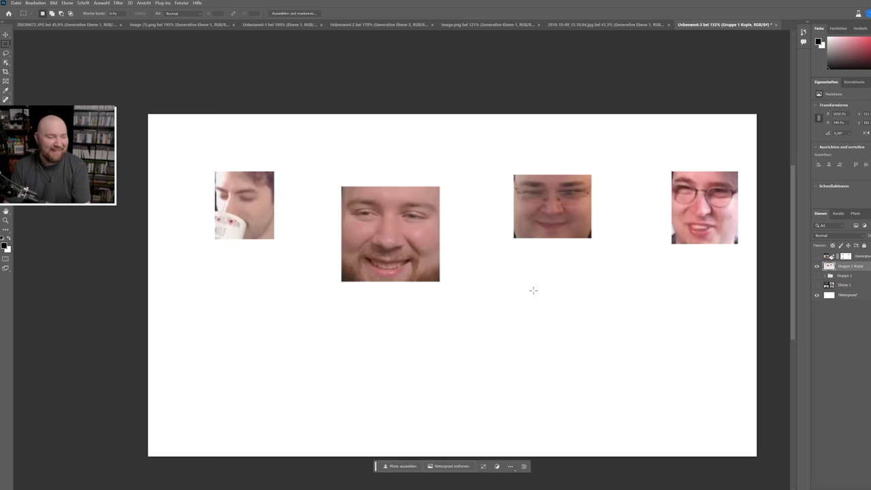
scroll(531, 288, "down", 1)
scroll(489, 301, "down", 3)
scroll(562, 323, "up", 1)
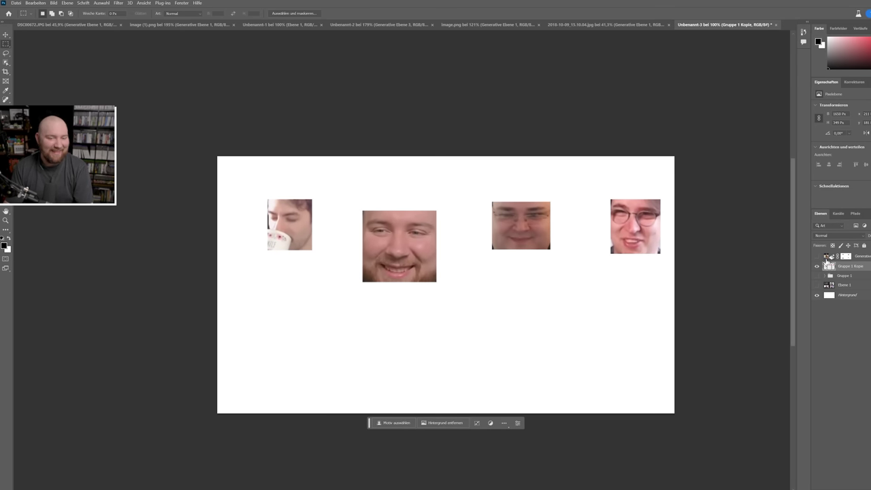
Select everything except the four faces and generate a 'baseball' fill around them.
left_click(829, 267, "ctrl")
right_click(828, 267)
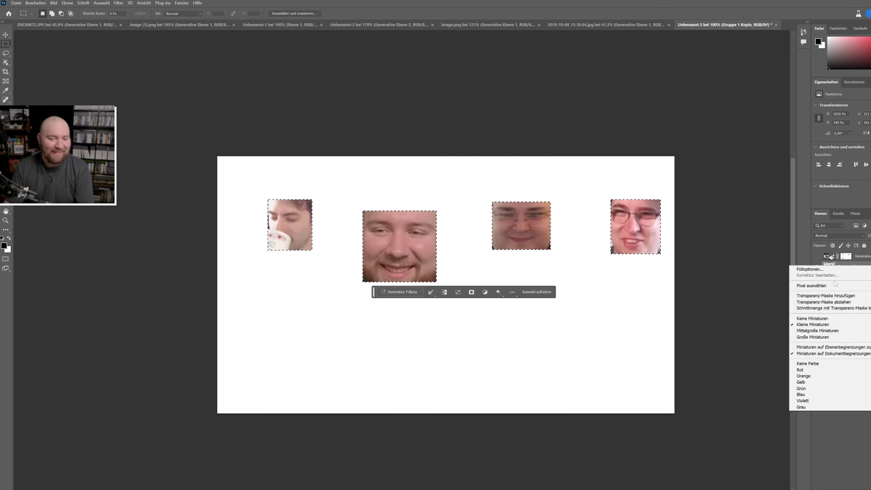
left_click(835, 285)
right_click(453, 218)
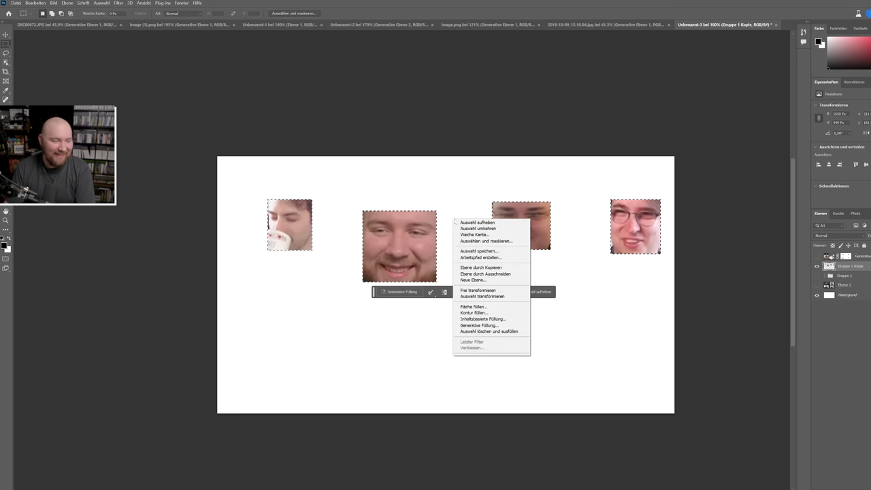
left_click(468, 229)
left_click(386, 423)
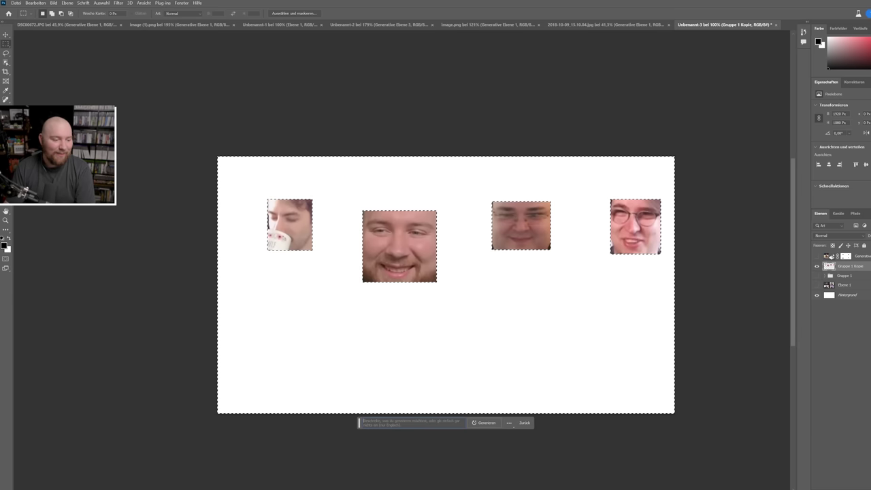
mouse_move(412, 423)
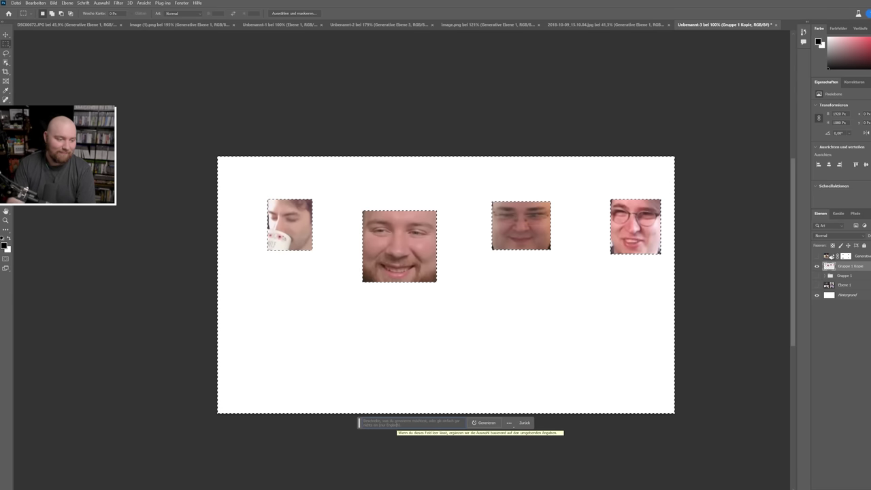
left_click(398, 424)
type("baseball")
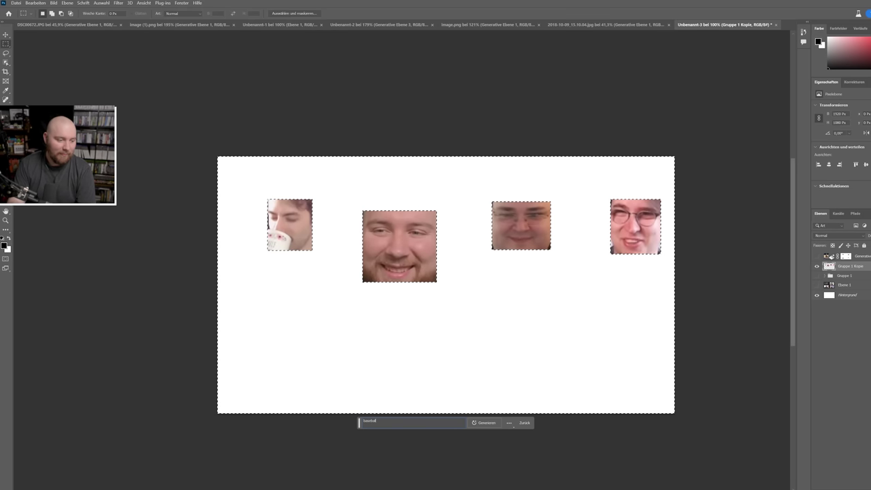
key("Return")
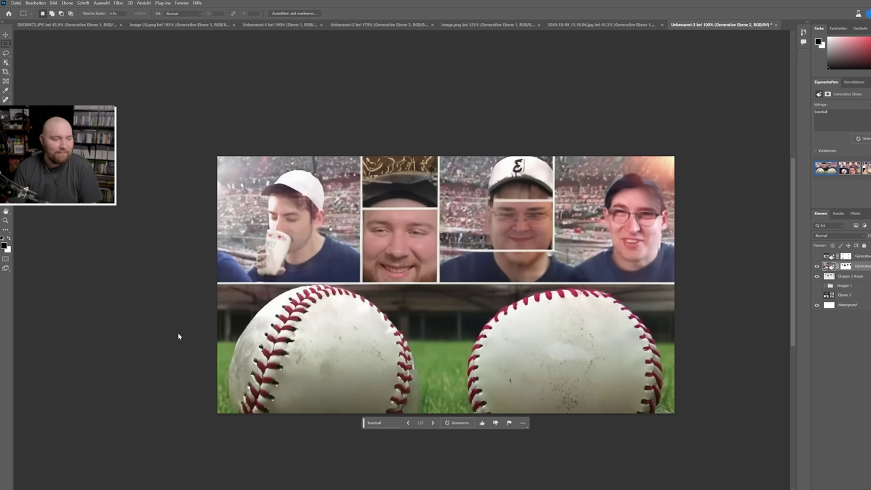
Step through to the third baseball variation with a giant ball below the faces, then edit the prompt.
left_click(433, 424)
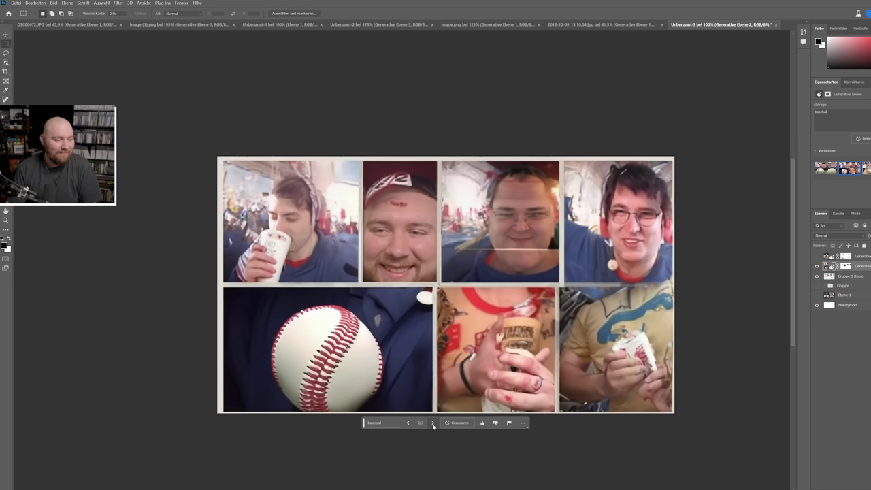
left_click(433, 424)
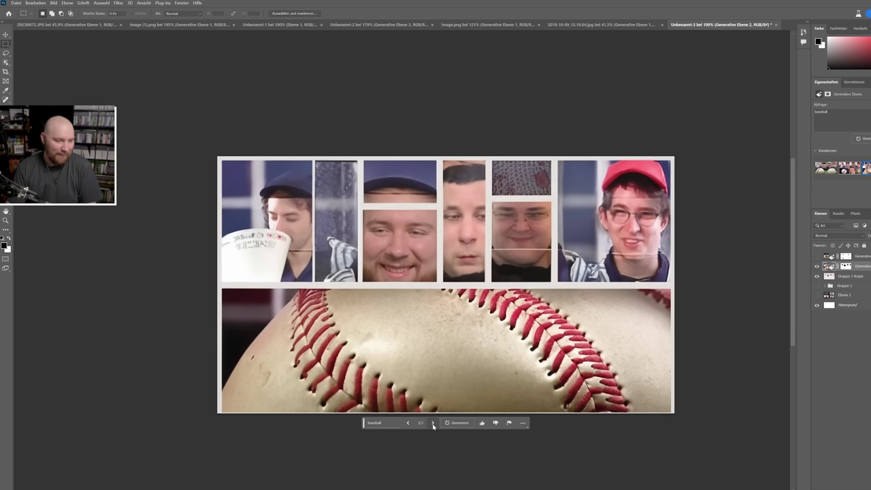
left_click(387, 424)
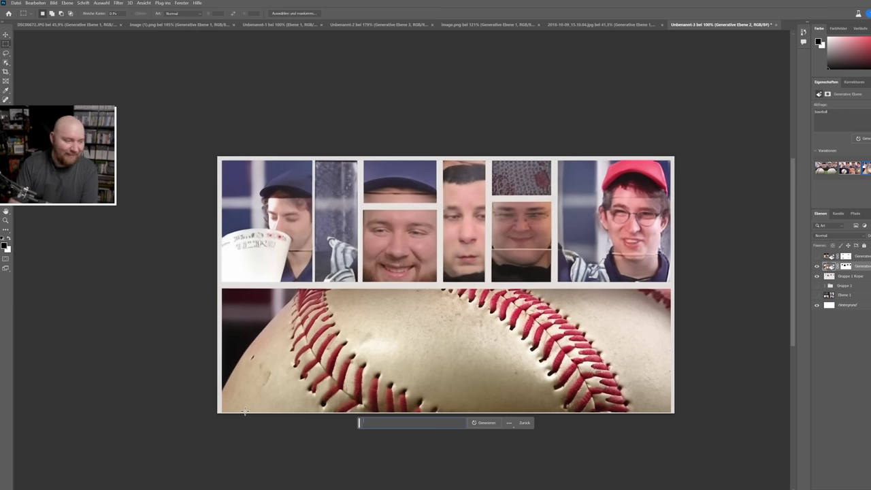
type("happy")
Generate a 'happy' fill of smiling crowds and browse two more variations.
key("Return")
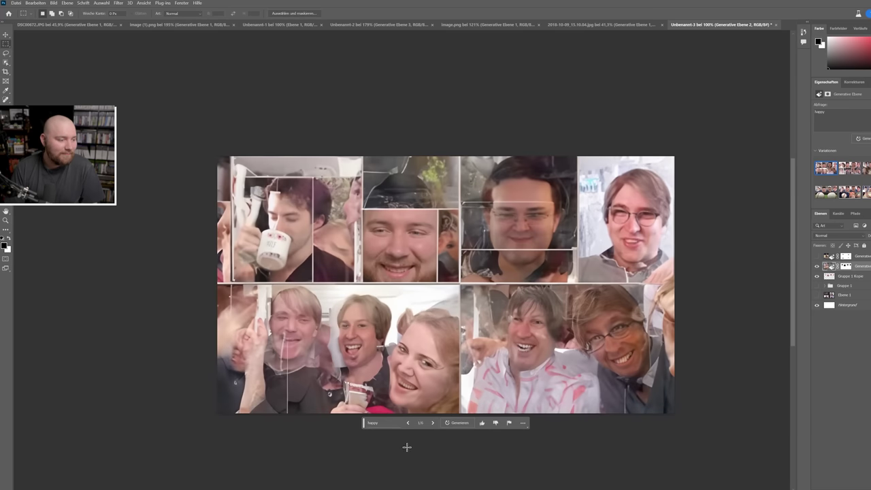
left_click(434, 423)
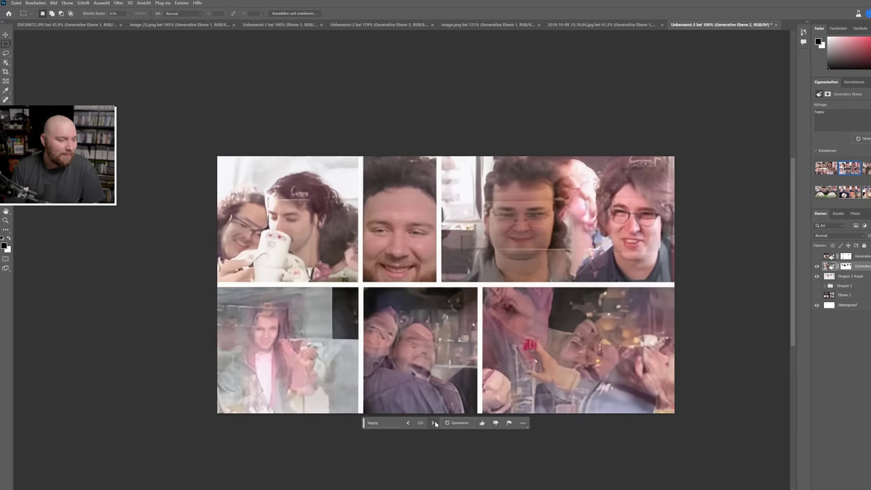
left_click(434, 423)
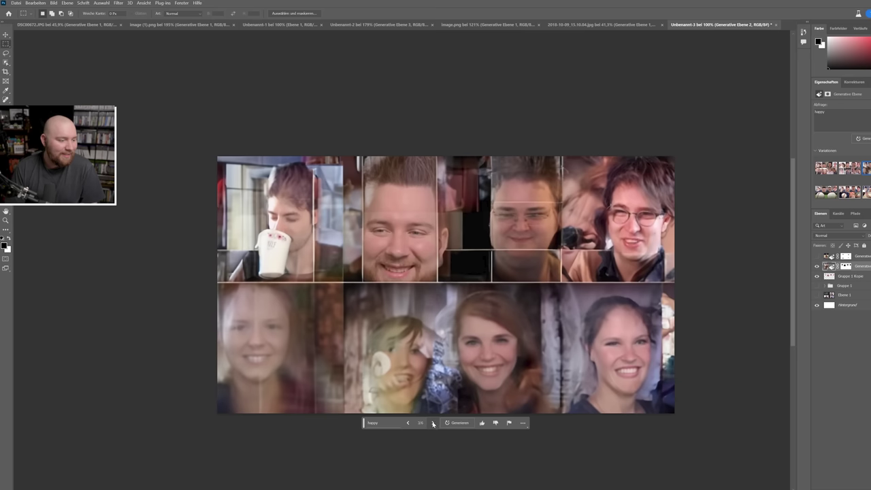
Clear the prompt and hide the generated happy layer, leaving only the face crops.
left_click(381, 423)
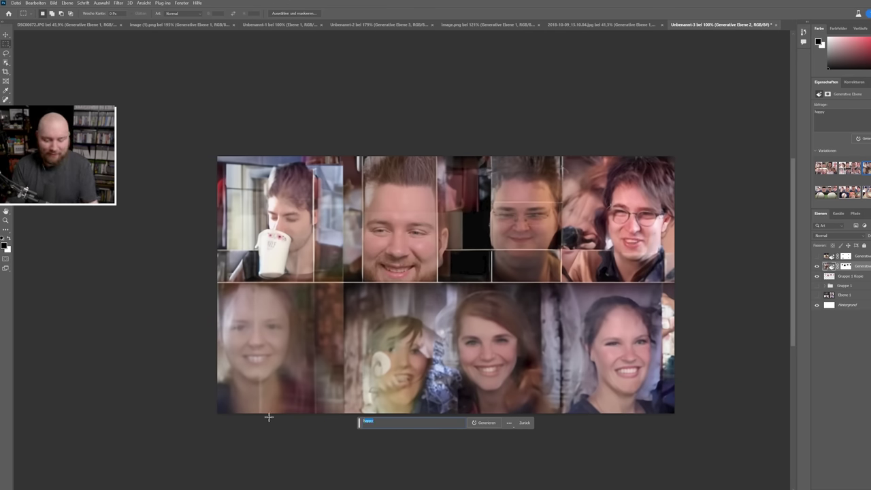
key("BackSpace")
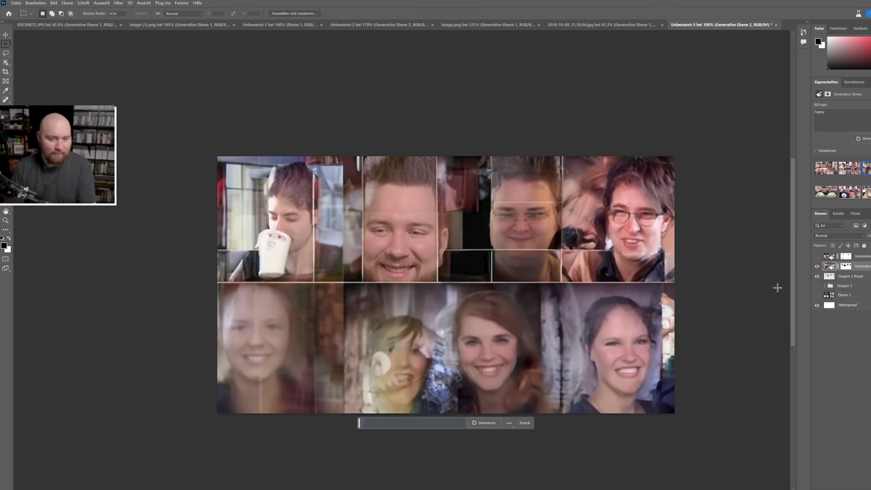
left_click(817, 267)
scroll(569, 312, "up", 2)
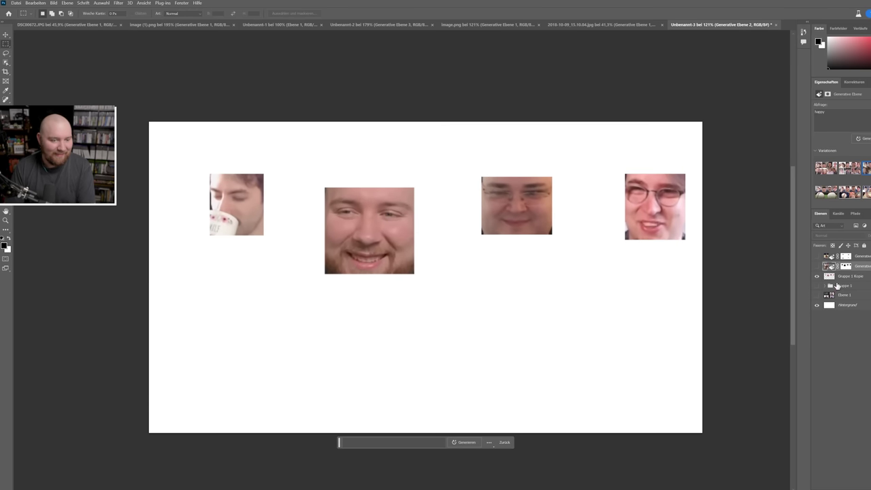
Hide the face cut-outs, show original collage layer Ebene 1, and pick the Elliptical Marquee.
left_click(817, 276)
left_click(843, 295)
left_click(817, 295)
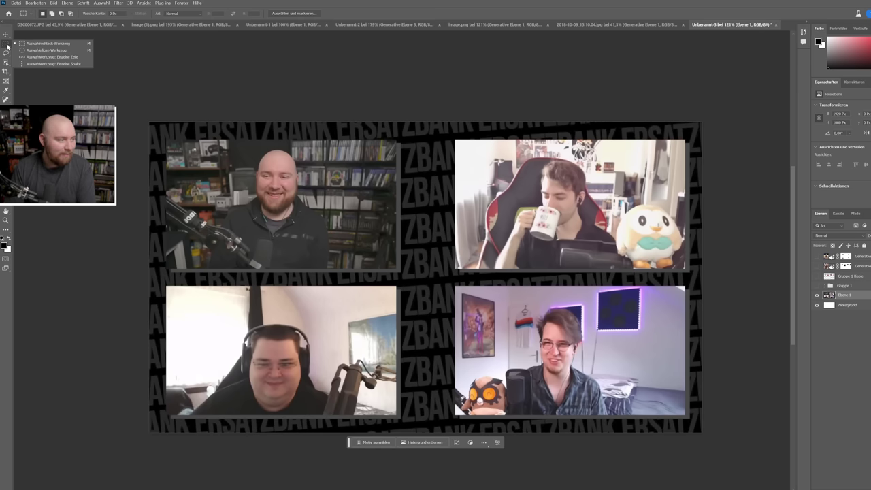
left_click_drag(7, 47, 34, 52)
scroll(252, 170, "up", 3)
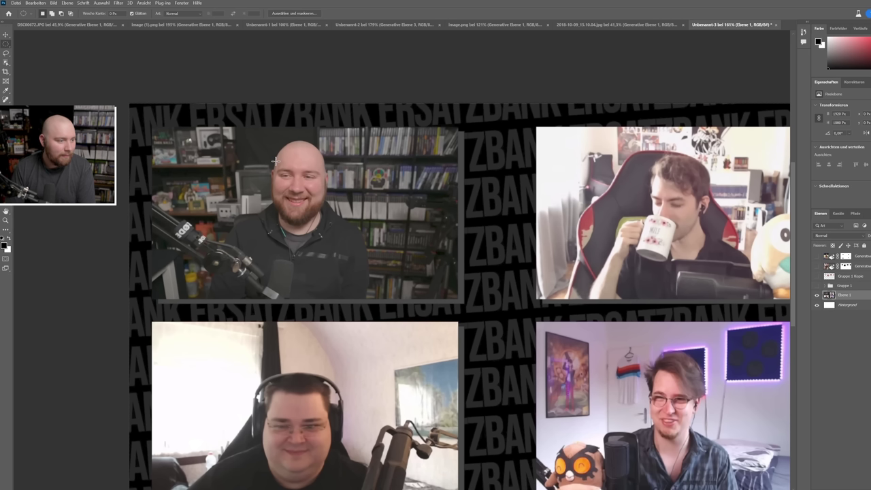
Select ovals around all four faces, copy them to a new layer, and hide Ebene 1.
left_click_drag(273, 157, 325, 217)
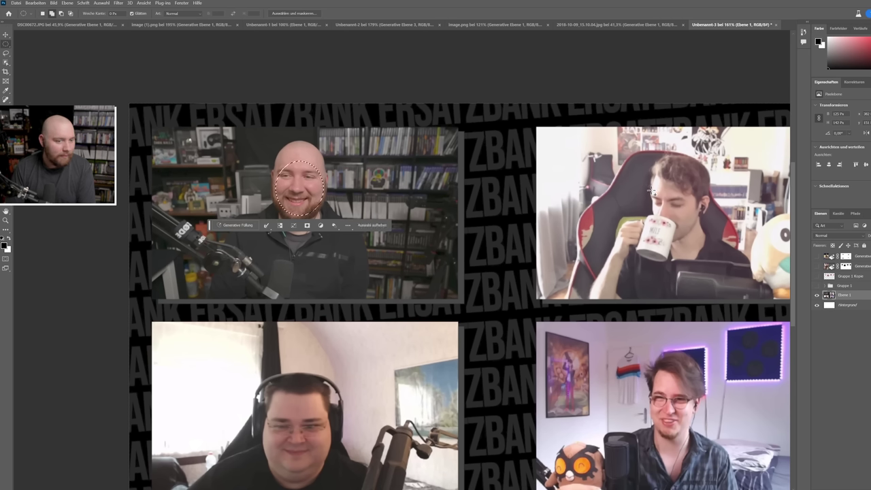
mouse_move(649, 189)
left_mouse_down("shift")
mouse_move(701, 252)
mouse_move(698, 235)
left_mouse_up("shift")
scroll(700, 341, "down", 1)
left_click_drag(651, 356, 693, 408, "shift")
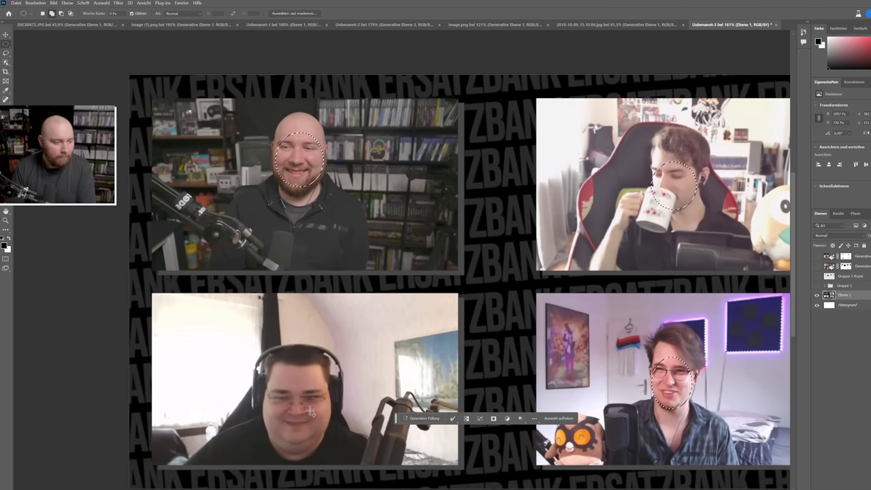
left_click_drag(264, 378, 328, 442, "shift")
key("ctrl+j")
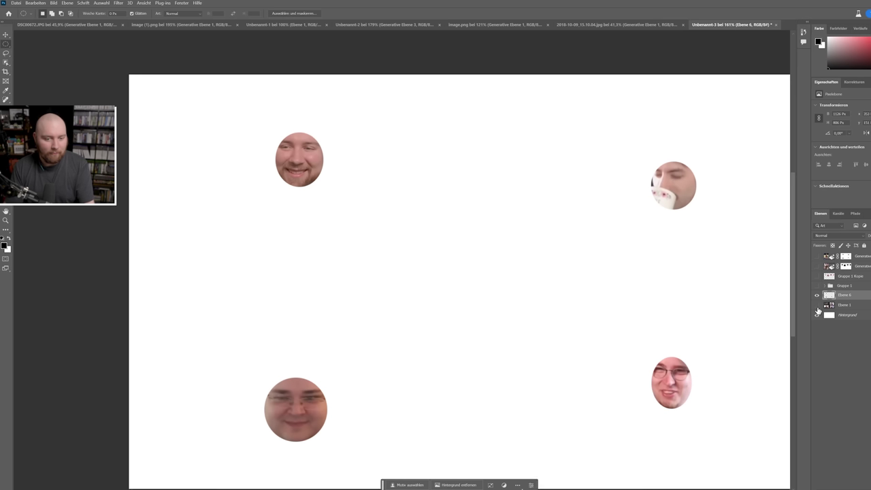
left_click(817, 305)
Switch to the Rectangular Marquee and move the bottom-left face up into the top row.
scroll(452, 296, "down", 3)
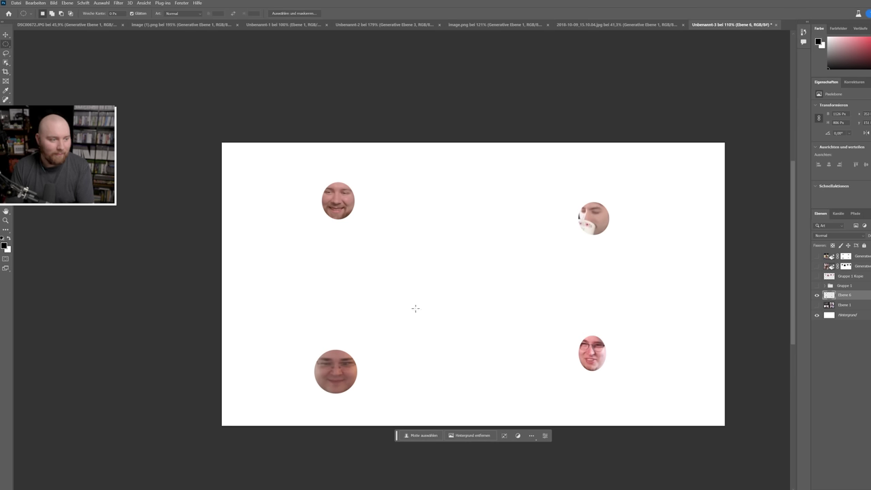
scroll(293, 265, "up", 1)
right_click(7, 45)
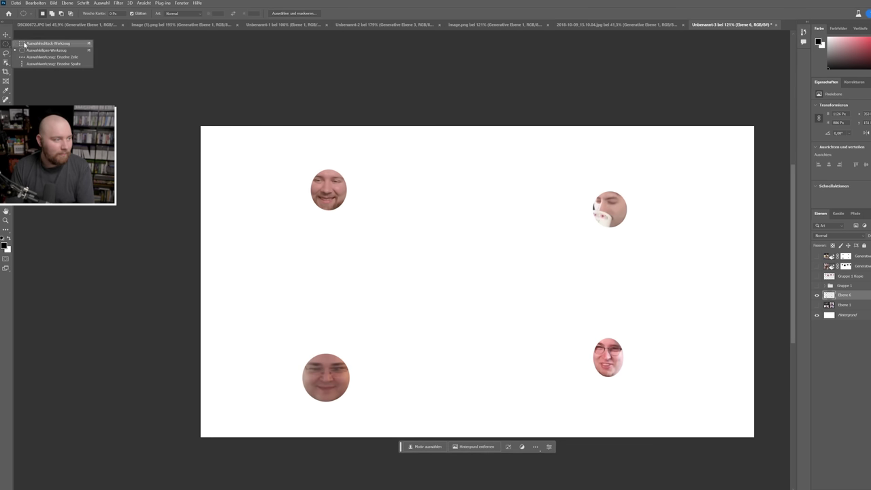
left_click(41, 45)
left_click_drag(271, 327, 413, 424)
key("ctrl+t")
left_click_drag(331, 386, 430, 198)
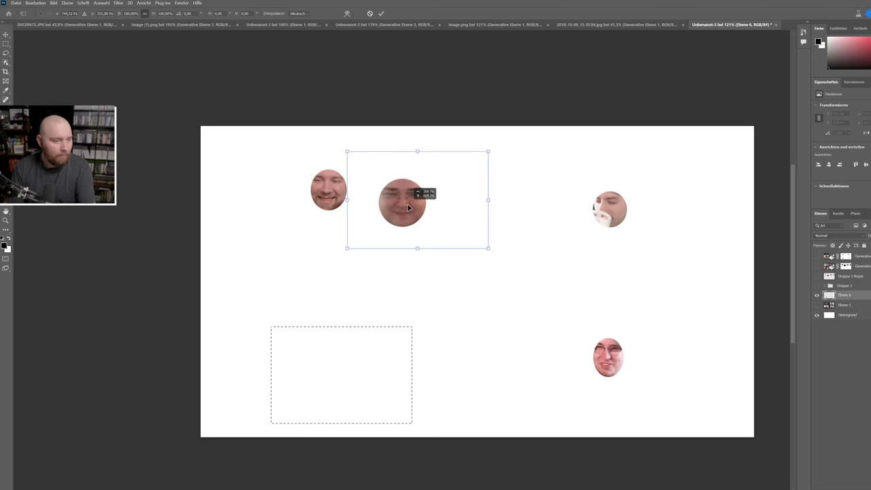
key("Return")
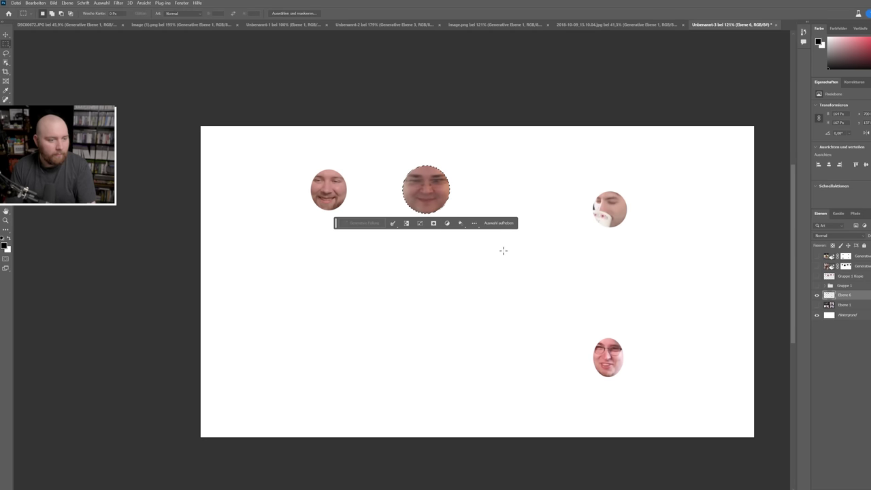
key("ctrl+d")
Move the right face and the bottom face up into the top row.
left_click_drag(572, 183, 658, 248)
key("ctrl+t")
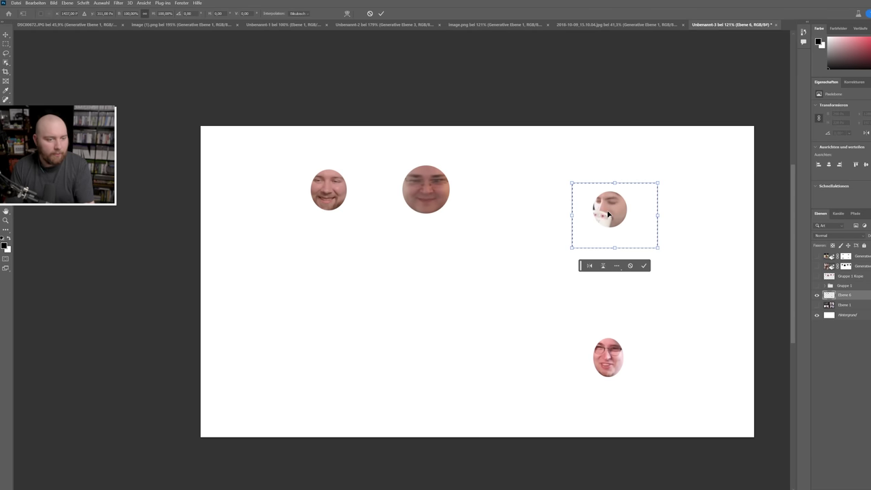
mouse_move(610, 214)
left_mouse_down()
mouse_move(654, 190)
mouse_move(662, 196)
left_mouse_up()
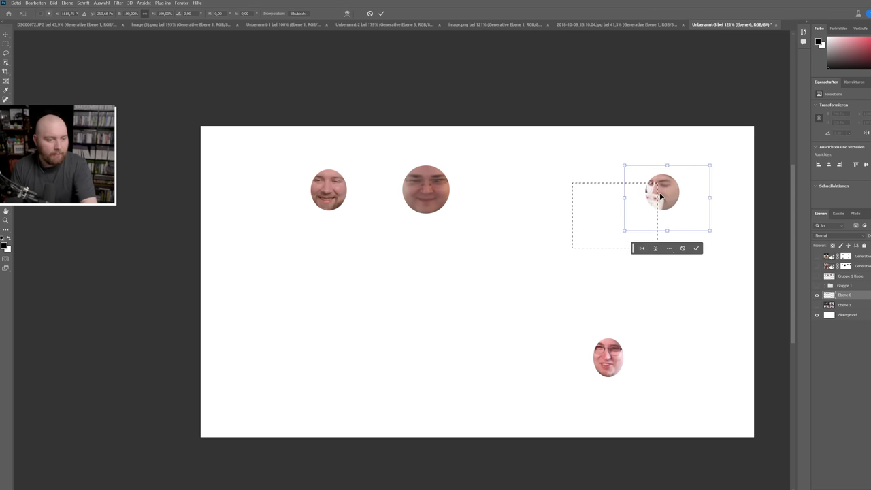
key("Return")
left_click_drag(561, 316, 637, 385)
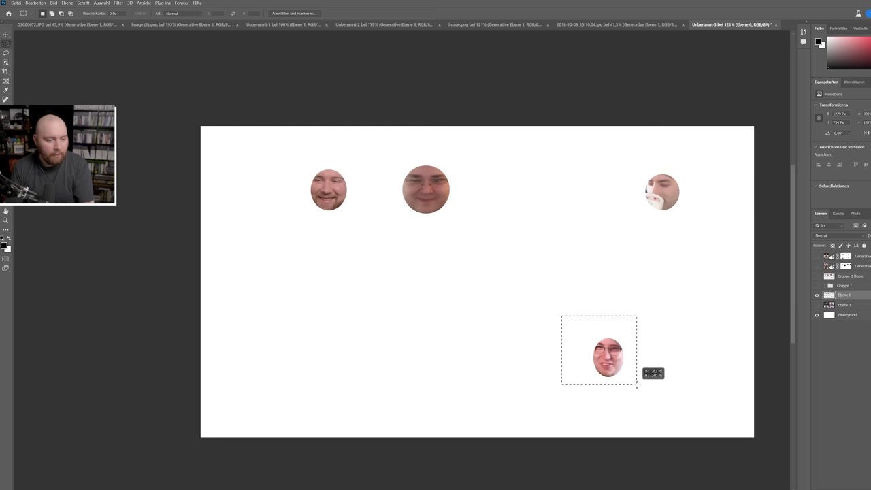
key("ctrl+t")
left_click_drag(606, 356, 548, 191)
key("Return")
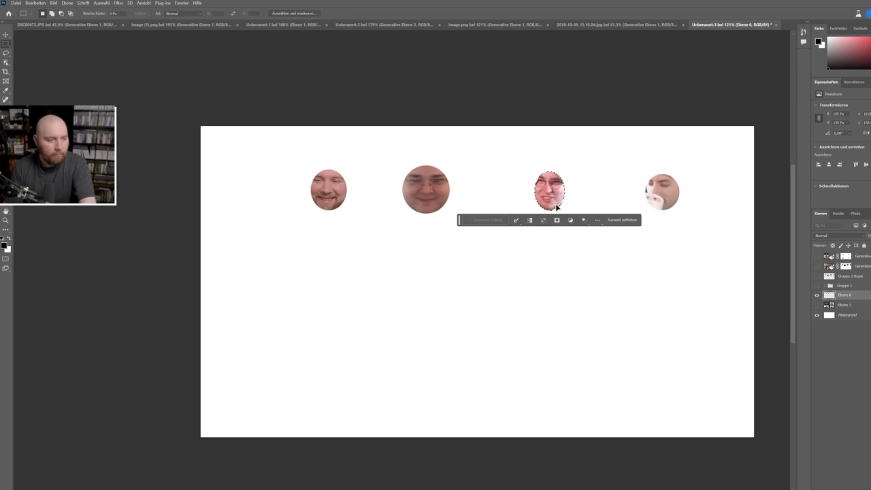
Move the whole row of four faces down to the centre of the canvas.
key("ctrl+d")
key("ctrl+t")
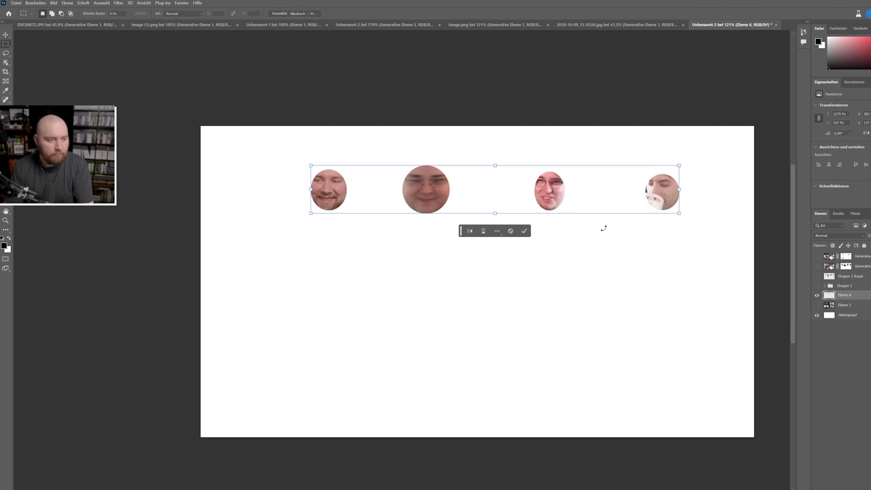
left_click_drag(551, 195, 513, 269)
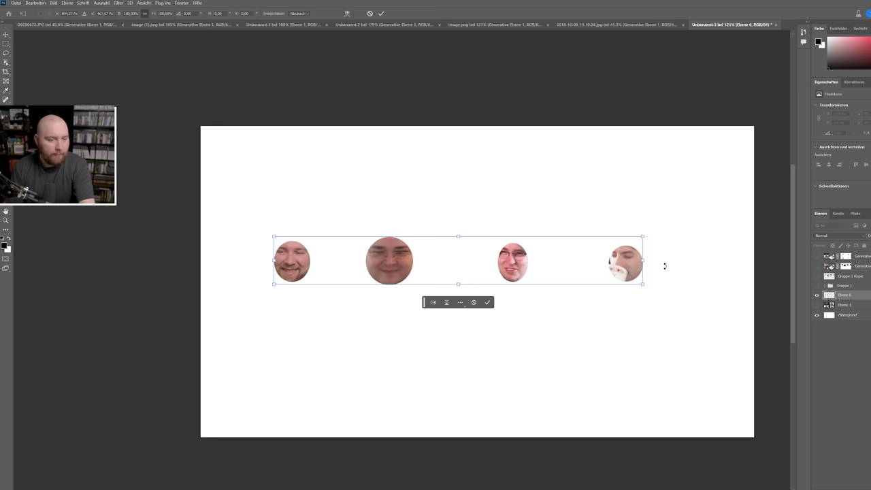
mouse_move(617, 267)
left_mouse_down()
mouse_move(644, 264)
mouse_move(632, 250)
left_mouse_up()
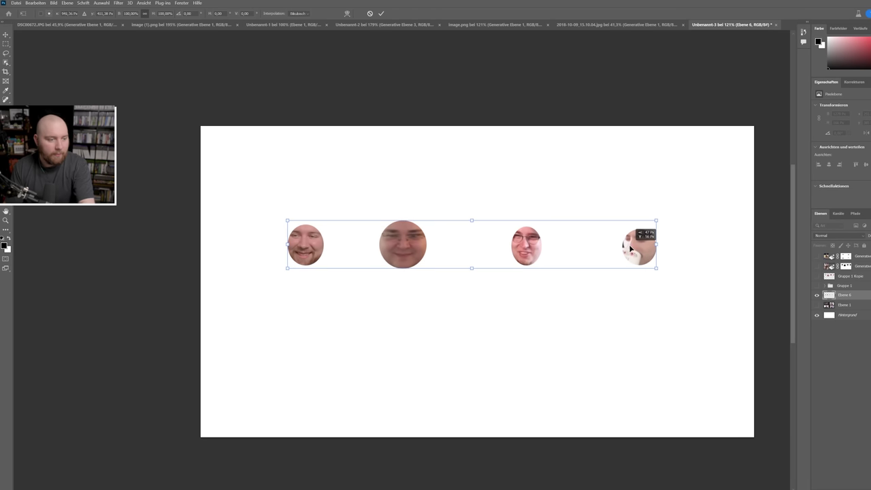
key("Return")
Invert the selection around the faces, generate a 'katana' fill, and browse to the red floral kimono variation.
left_click(829, 296, "ctrl")
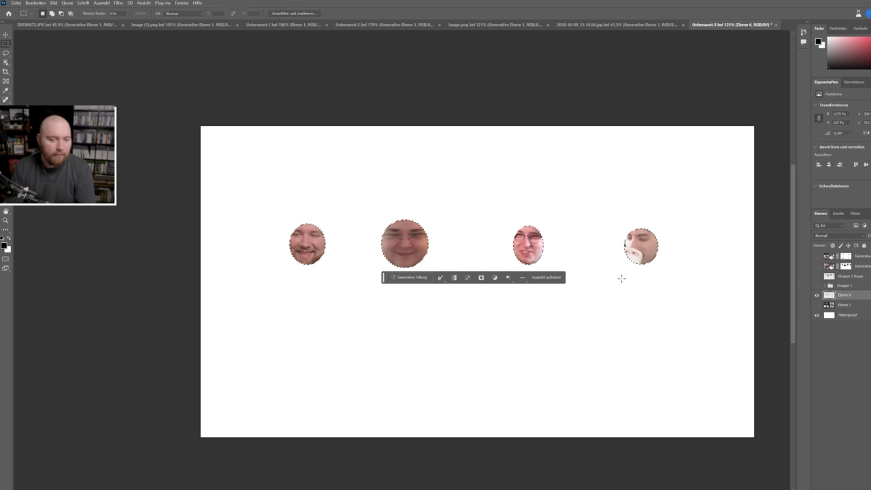
right_click(630, 284)
left_click(642, 293)
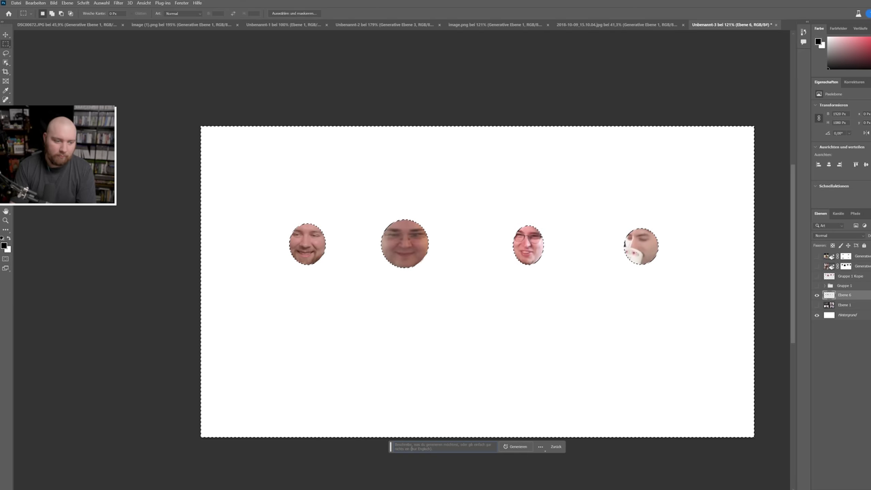
type("futural")
key("Return")
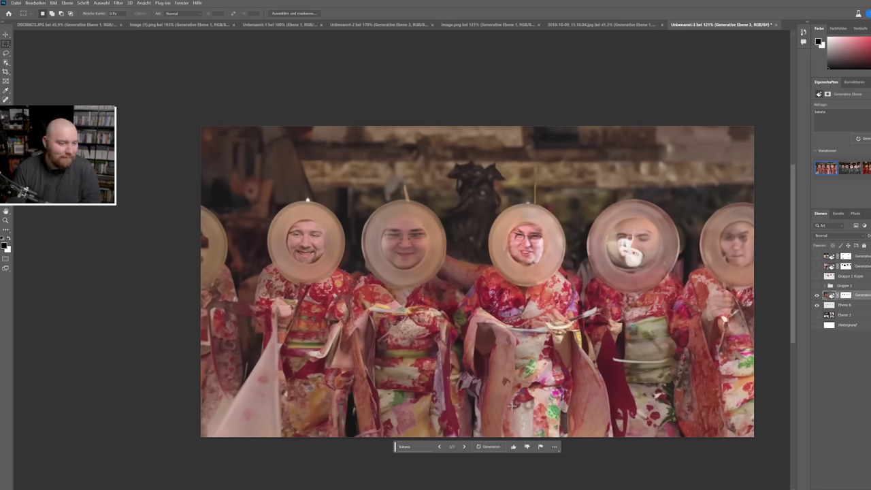
left_click(465, 448)
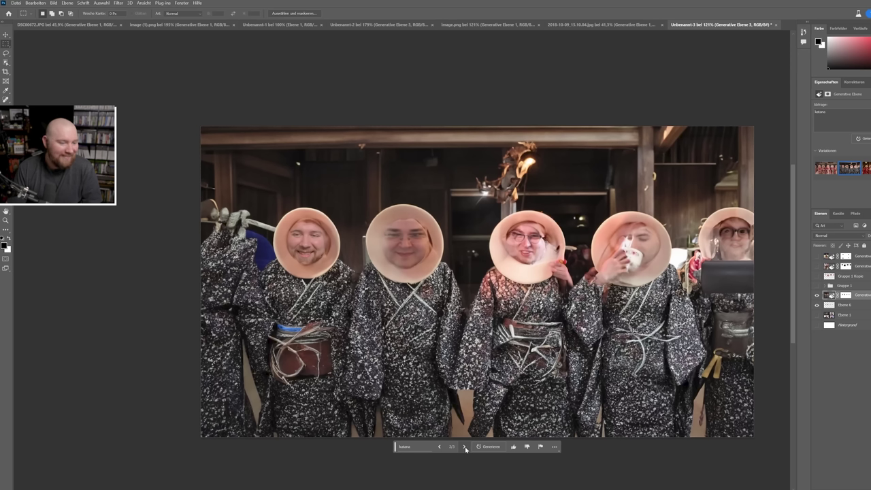
left_click(465, 447)
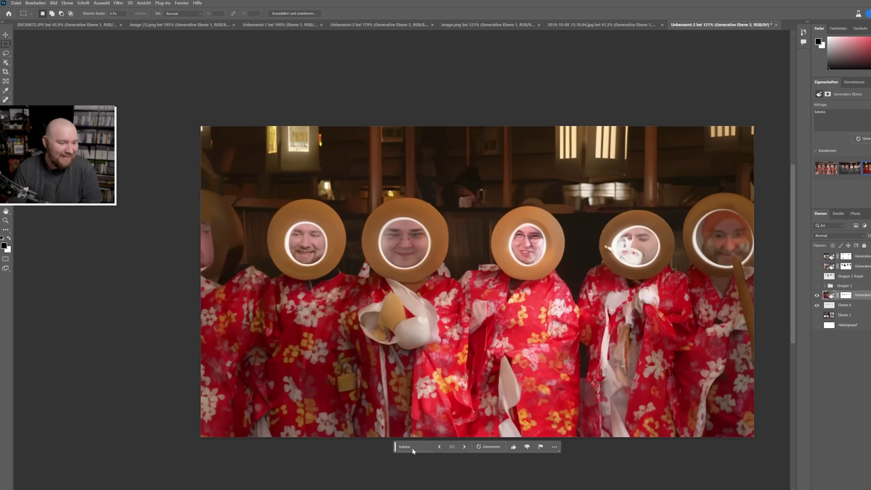
left_click(409, 447)
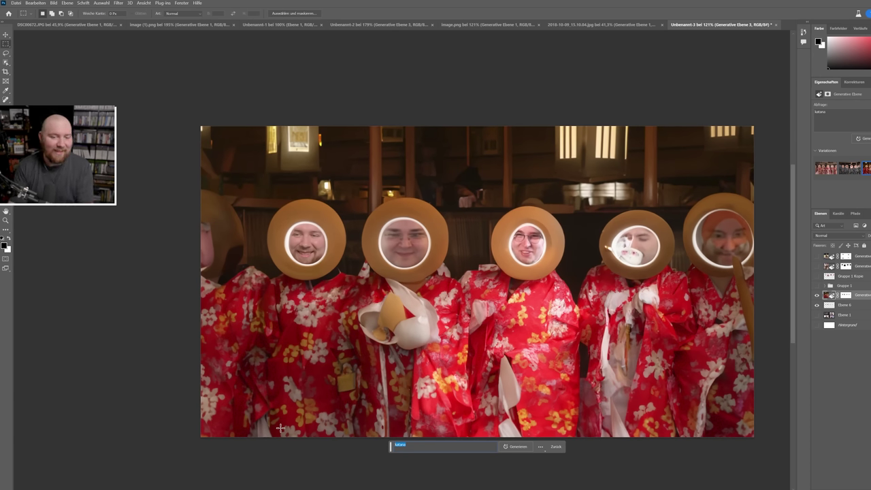
Regenerate with a 'coffee' prompt, view three variations, then regenerate with an empty prompt.
key("BackSpace")
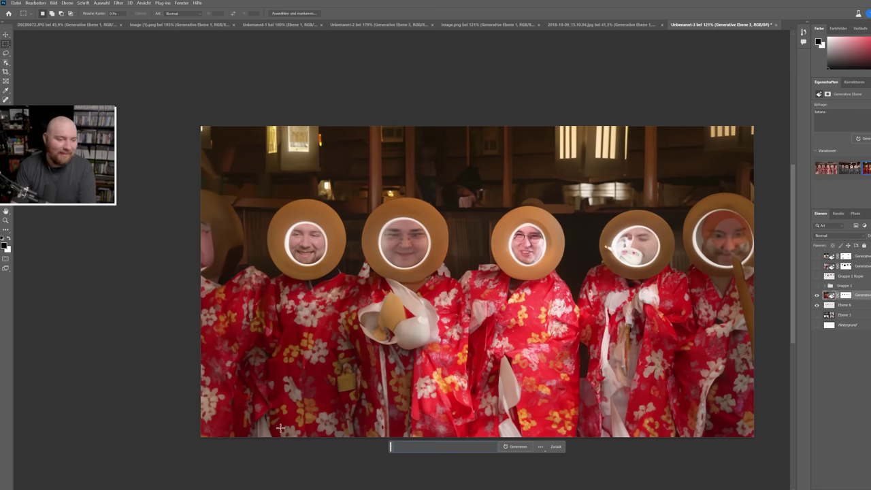
type("coffee")
key("Return")
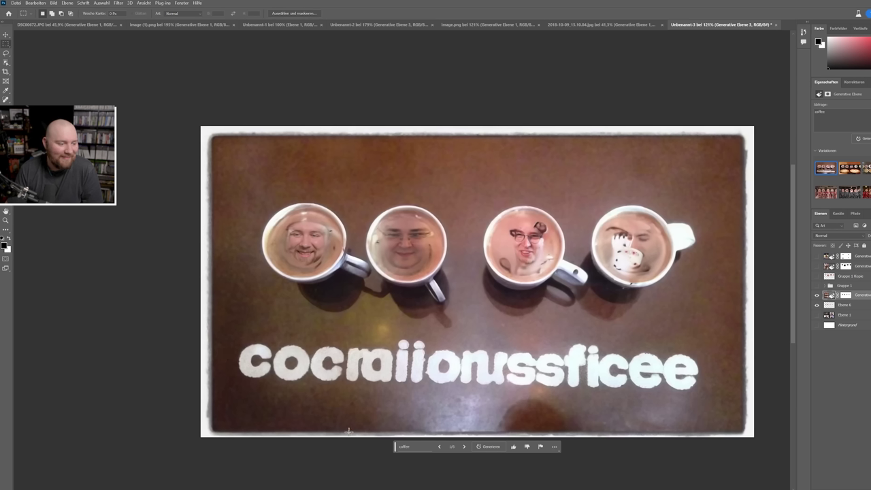
left_click(464, 447)
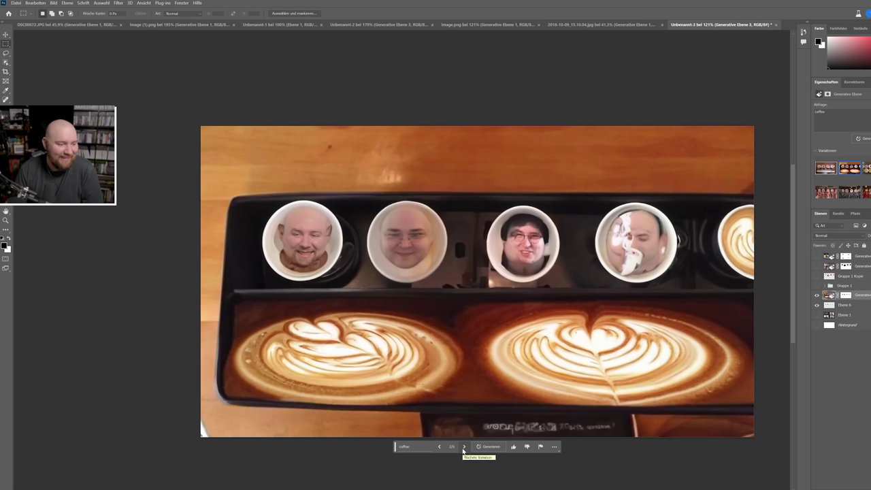
left_click(464, 447)
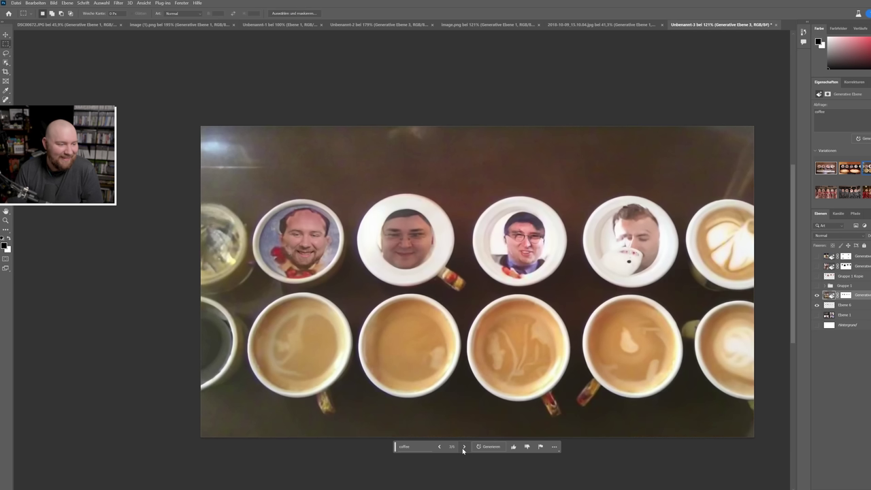
left_click(414, 448)
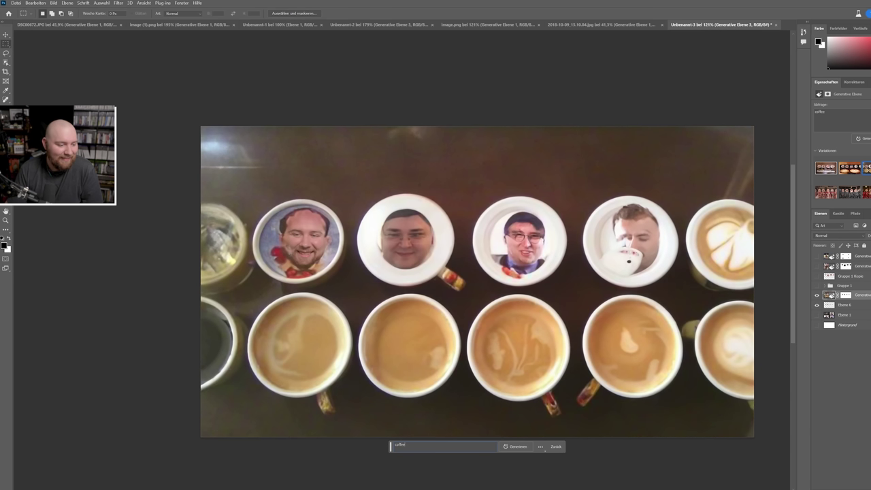
key("Return")
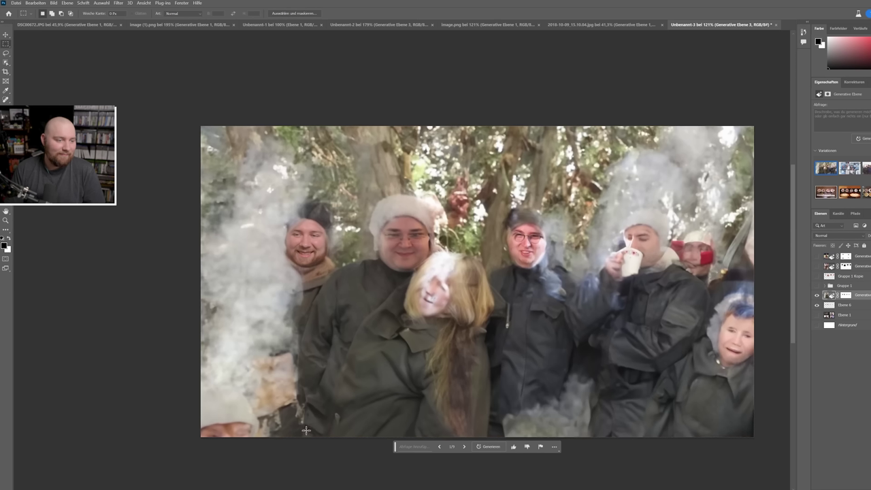
Browse the promptless fill variations, generate a new batch, then hide the Generative Ebene layer.
left_click(465, 447)
left_click(467, 450)
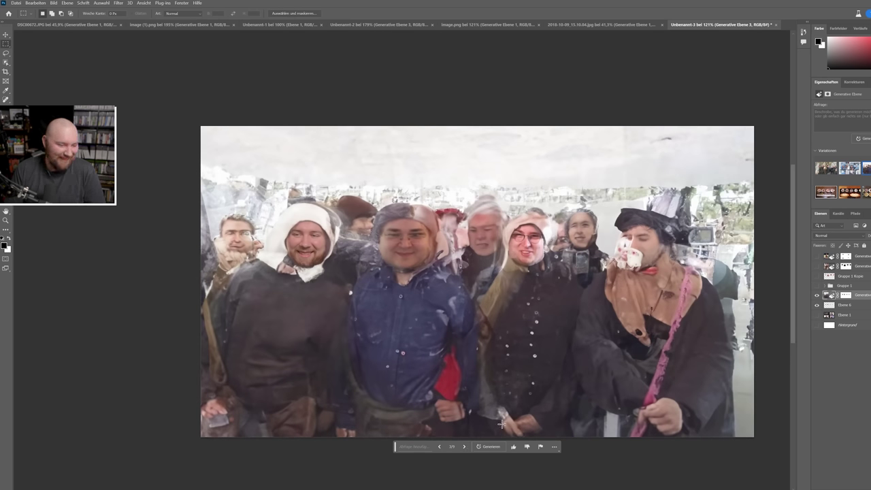
left_click(485, 447)
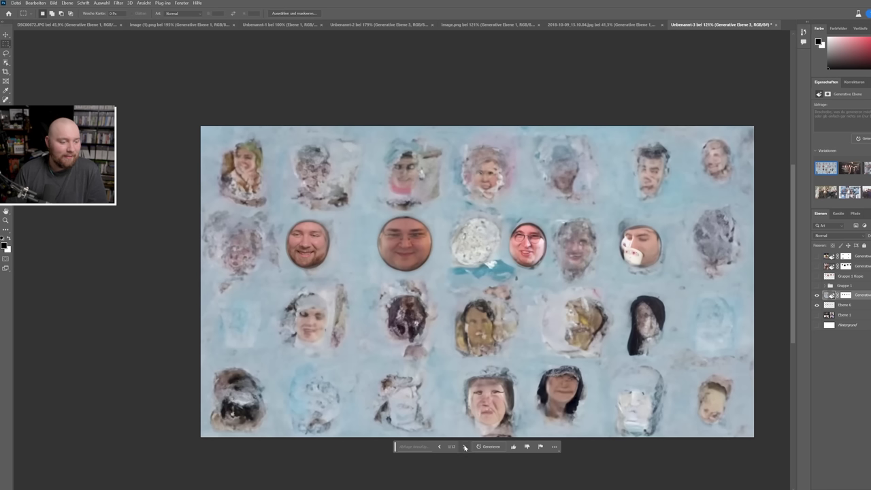
left_click(464, 447)
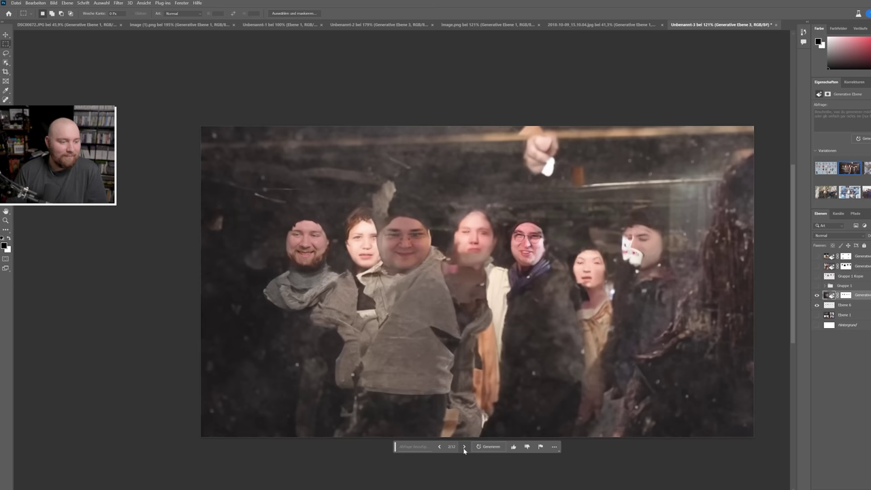
left_click(464, 448)
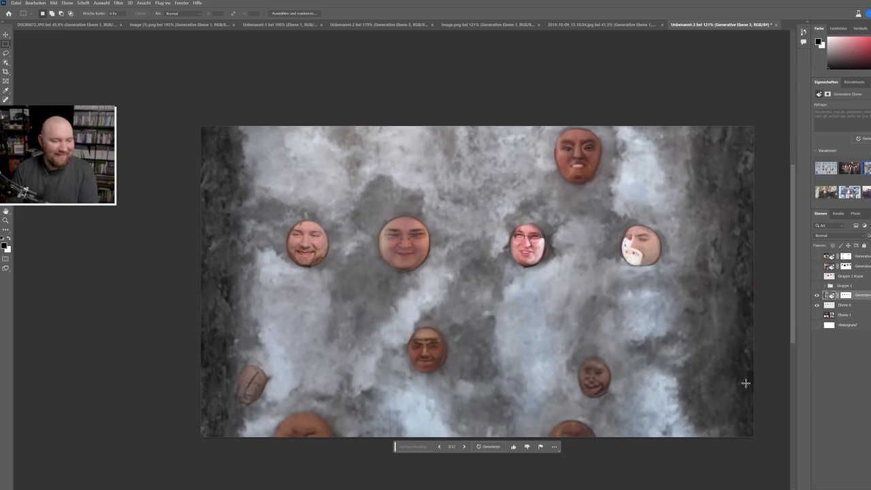
left_click(818, 296)
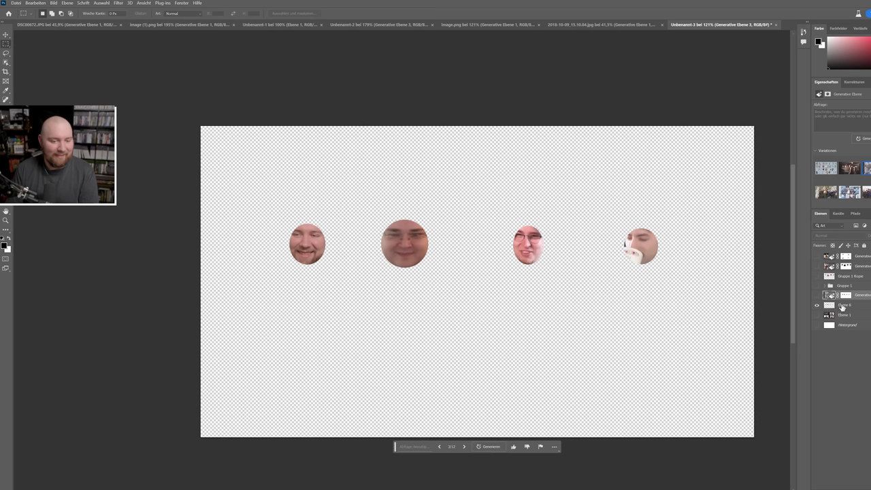
Show the face cut-outs over the original webcam layer, with the generated background hidden.
left_click(843, 307)
left_click(817, 315)
left_click(844, 315)
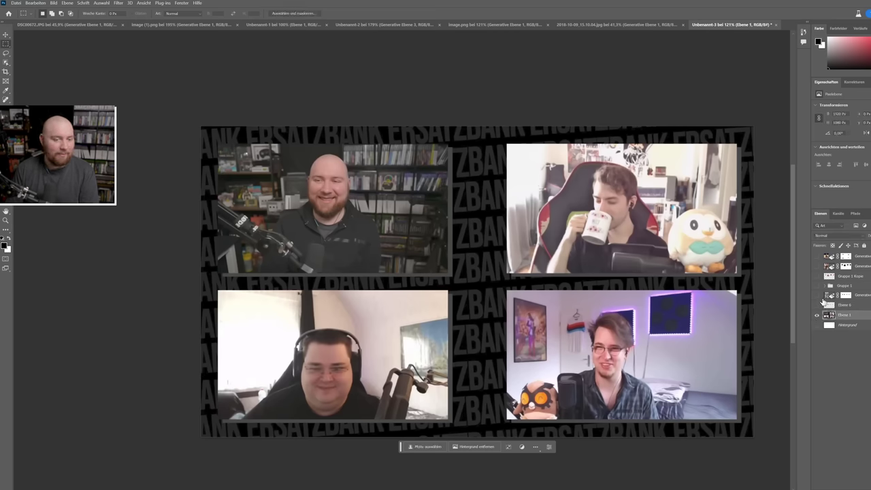
left_click(818, 296)
left_click(817, 297)
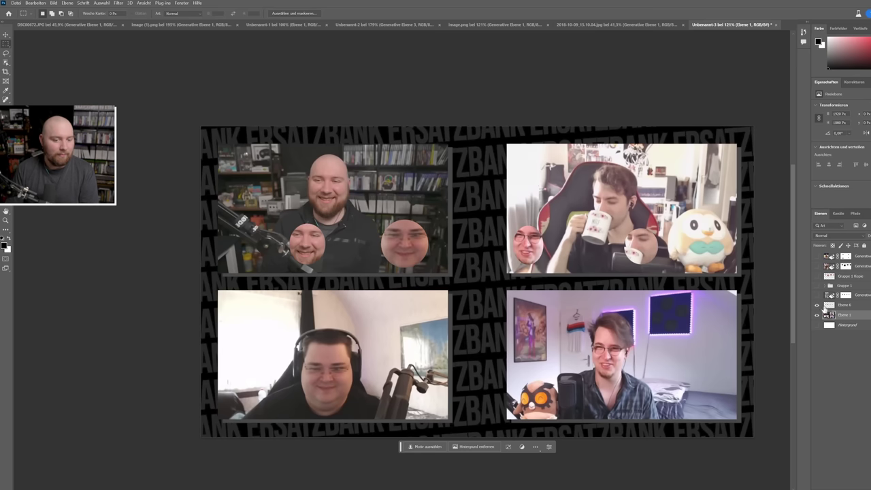
left_click(838, 306)
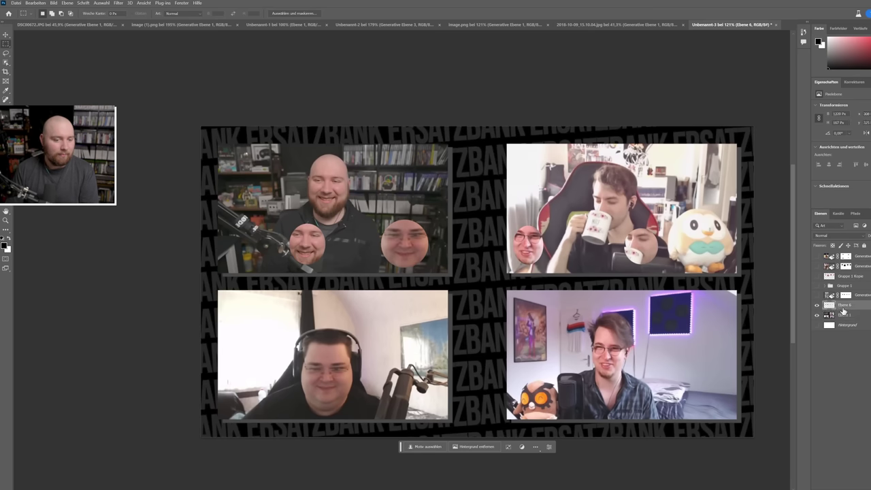
Select the face cut-outs, invert the selection, and generate a 'renaissance' fill around them.
left_click(830, 307, "ctrl")
right_click(455, 212)
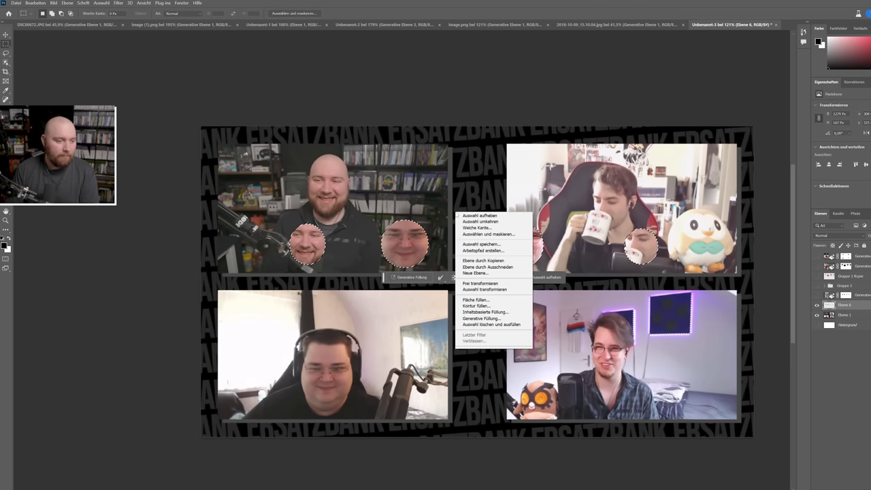
left_click(478, 222)
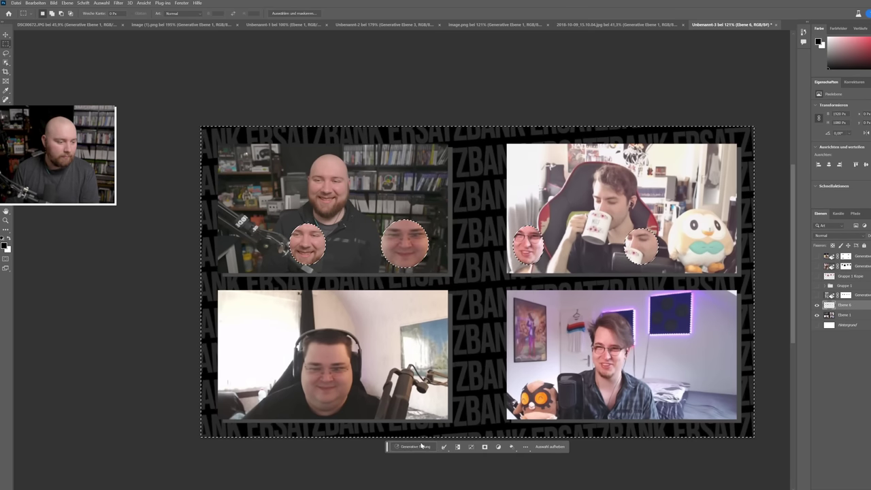
left_click(399, 447)
type("retal")
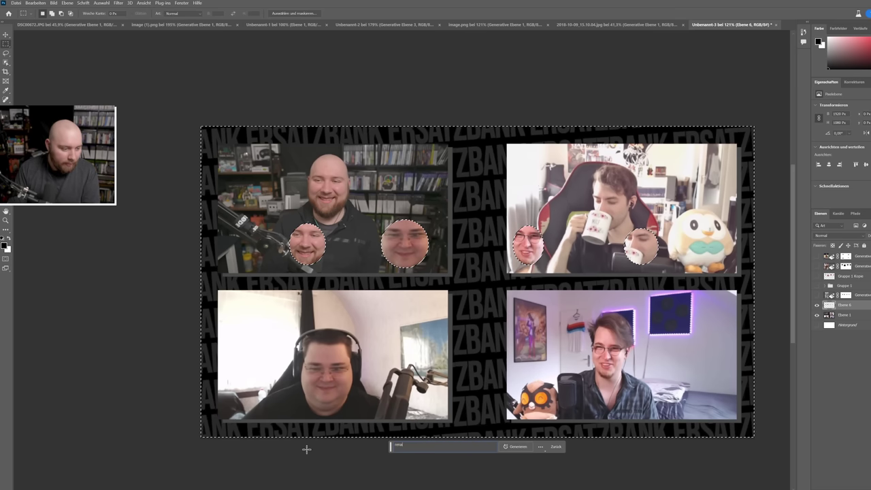
type("e")
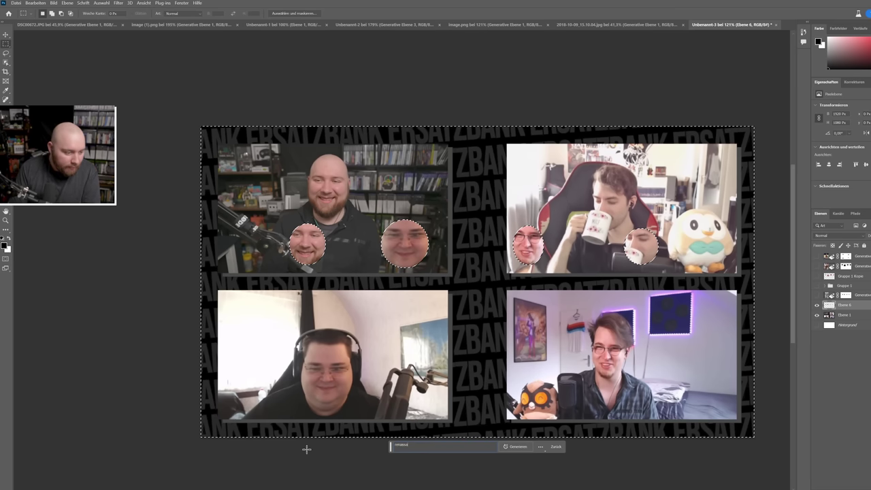
key("Return")
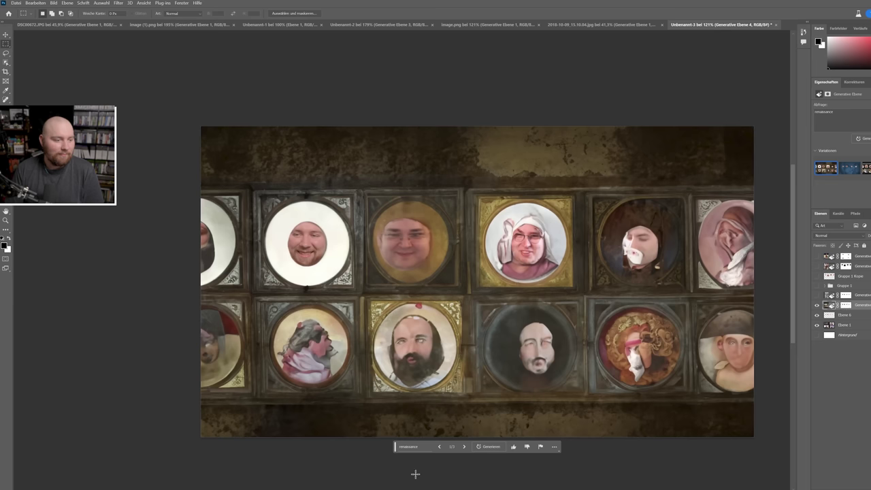
Compare the three renaissance variations, then hide them and select the webcam collage layer Ebene 1.
left_click(463, 448)
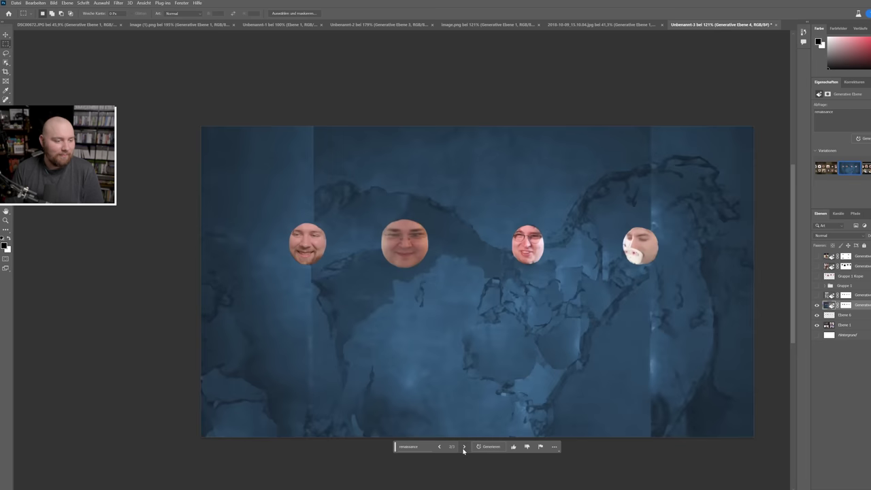
left_click(464, 448)
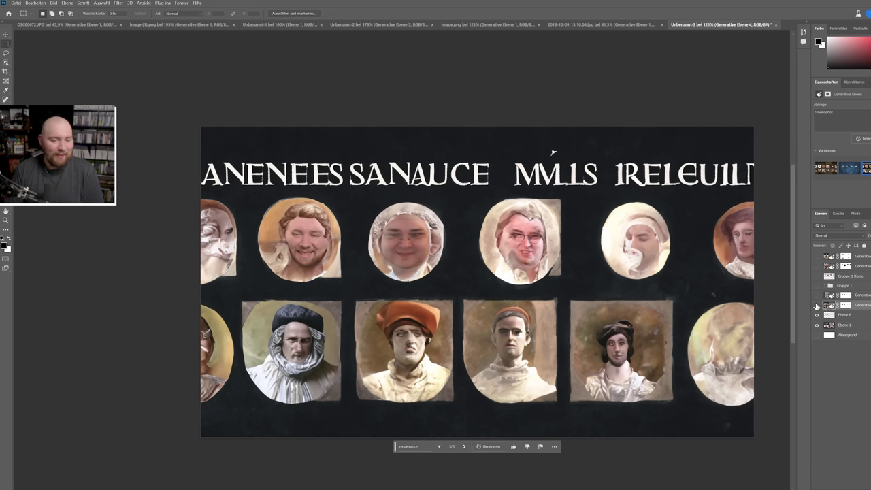
left_click(817, 305)
left_click(838, 324)
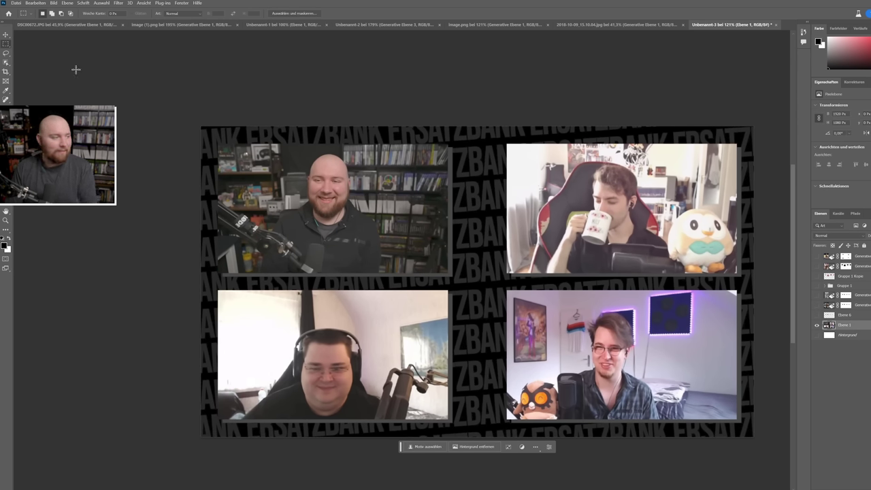
Box-select the bald man's face, invert the selection, and generate a 'podcast' fill around it.
left_click_drag(311, 170, 348, 206)
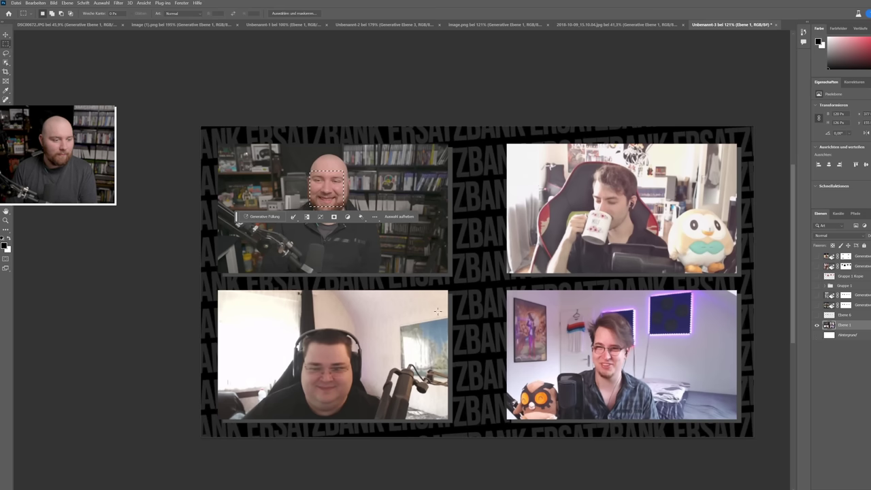
left_click(260, 217)
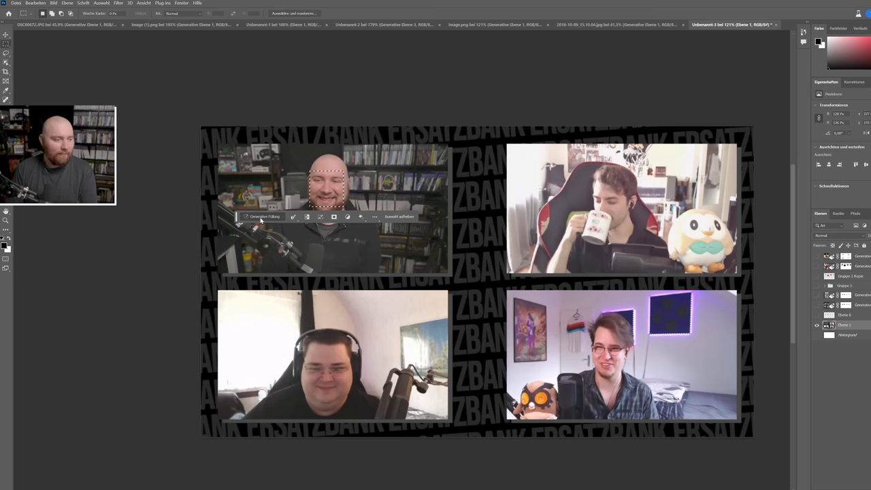
right_click(433, 177)
left_click(449, 189)
type("podcast")
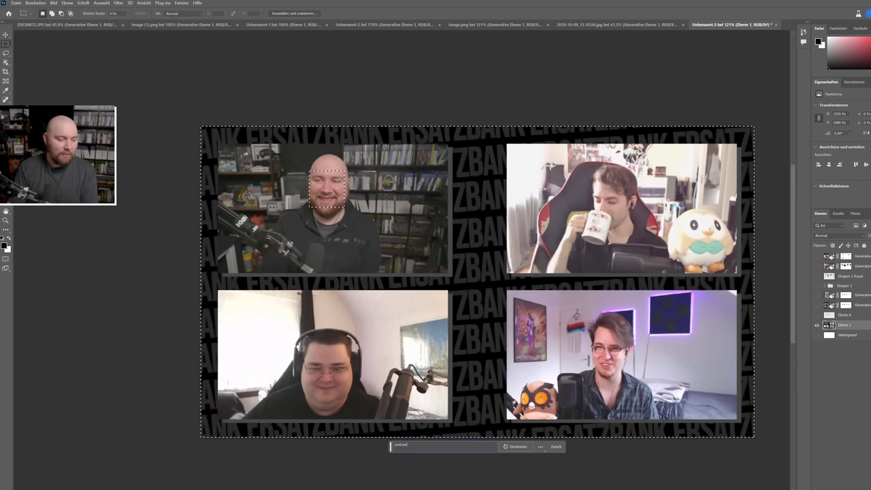
key("Return")
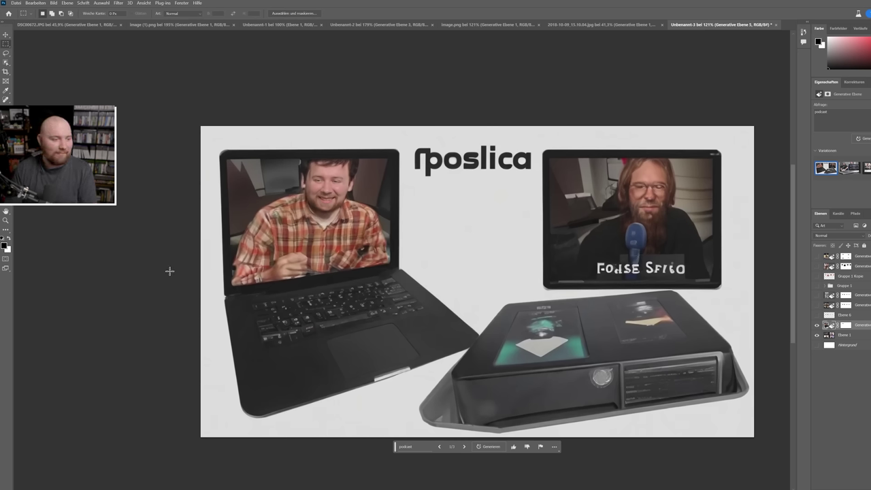
Compare the three podcast variations, generate a second batch, and browse its variations.
left_click(465, 447)
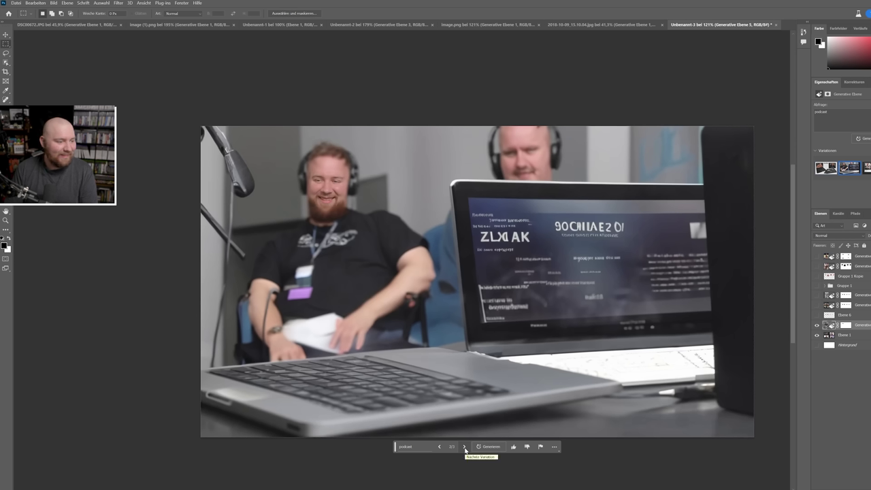
left_click(465, 447)
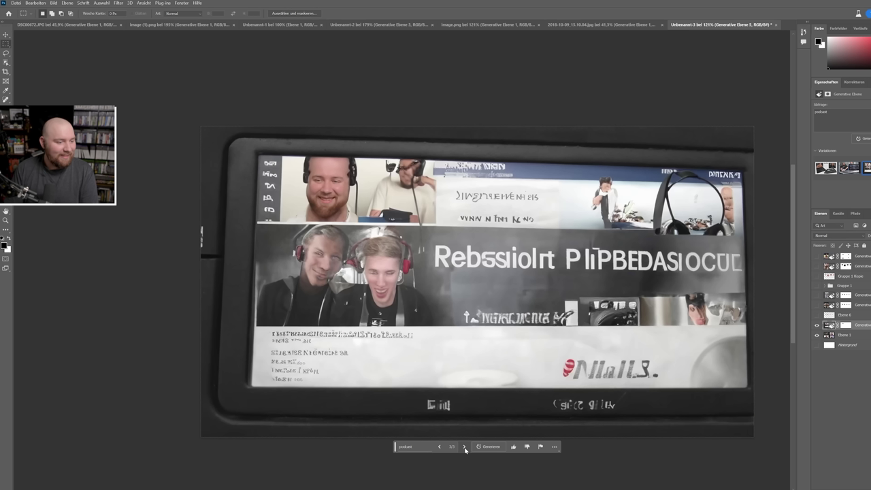
left_click(488, 447)
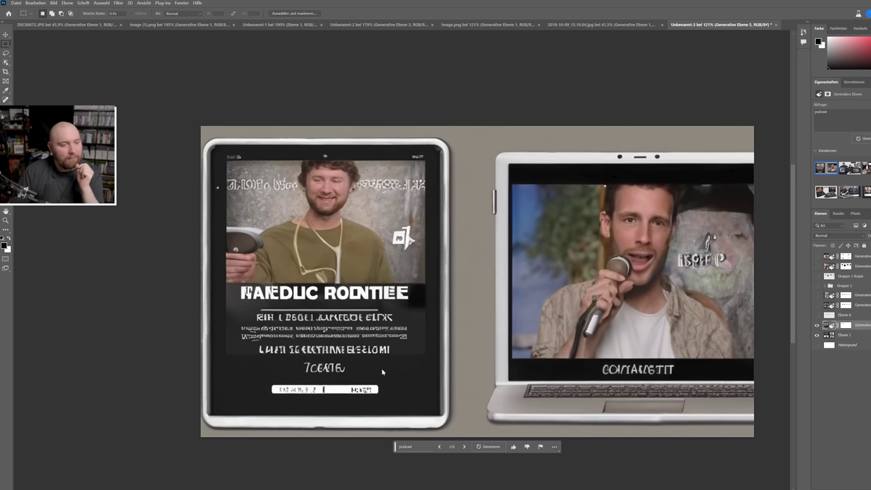
left_click(465, 447)
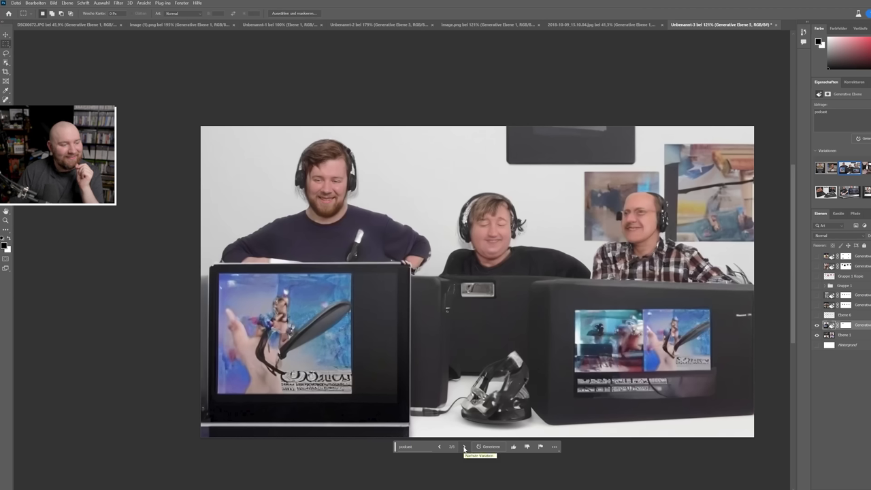
left_click(465, 447)
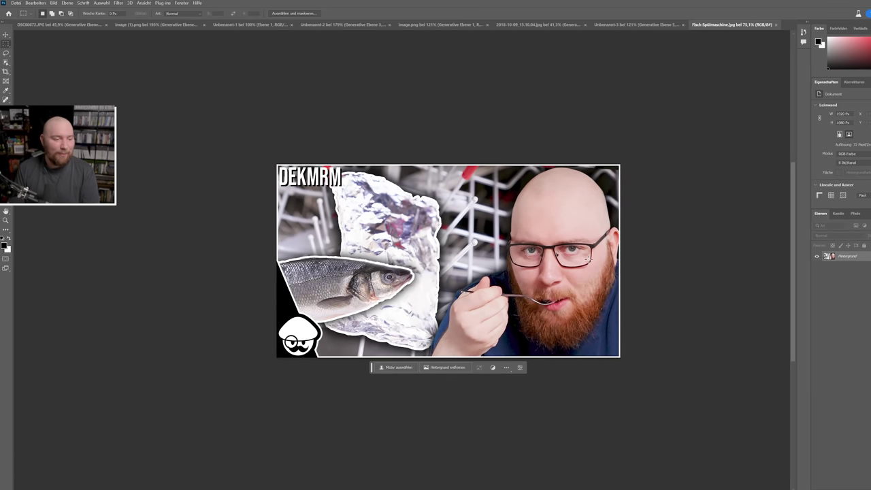
Unlock the Hintergrund layer and shift the photo left, leaving an empty strip on the right.
double_click(870, 264)
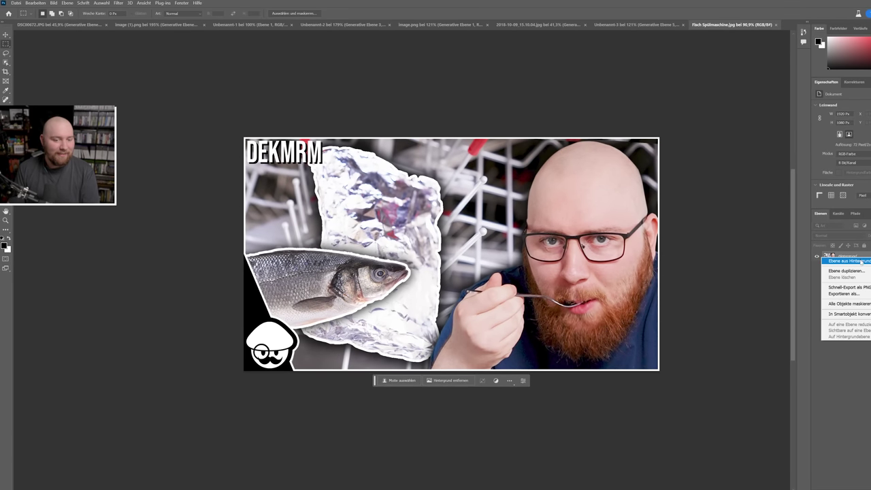
left_click(511, 152)
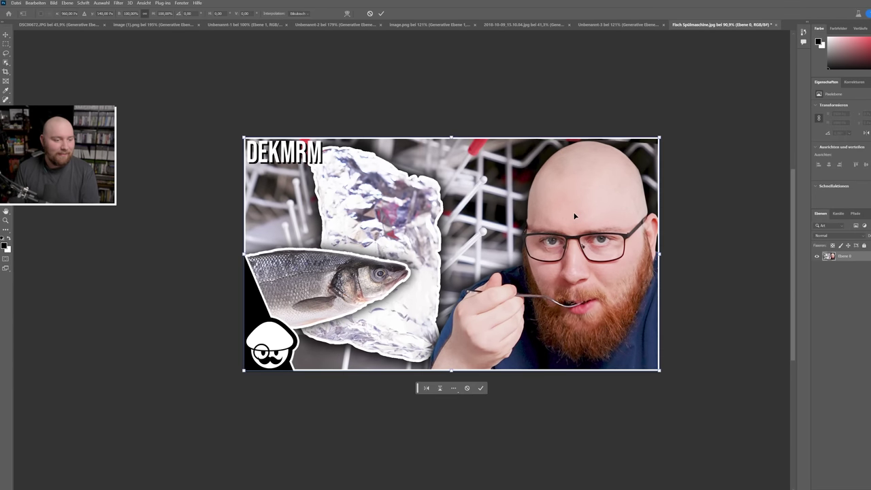
key("ctrl+t")
mouse_move(573, 212)
left_mouse_down()
mouse_move(469, 215)
mouse_move(508, 211)
left_mouse_up()
key("Return")
Lasso around the bearded man, invert the selection, and generate a 'cooking show' fill.
left_click(6, 55)
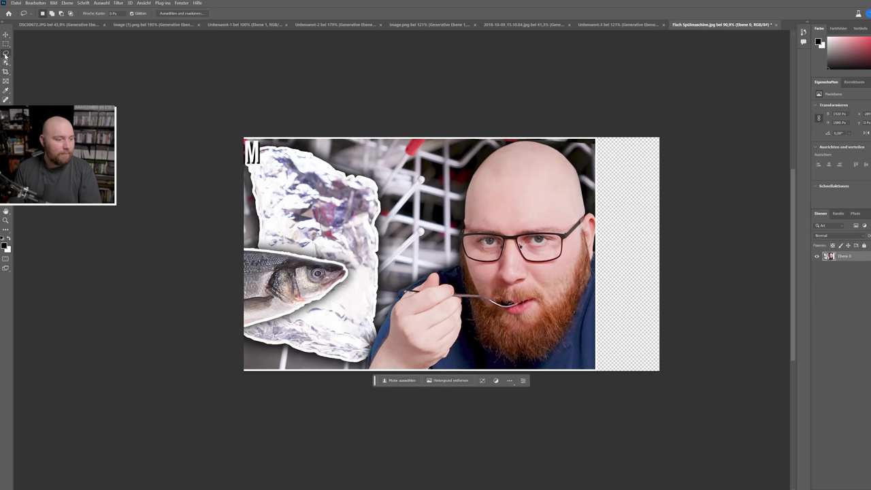
scroll(344, 359, "up", 1)
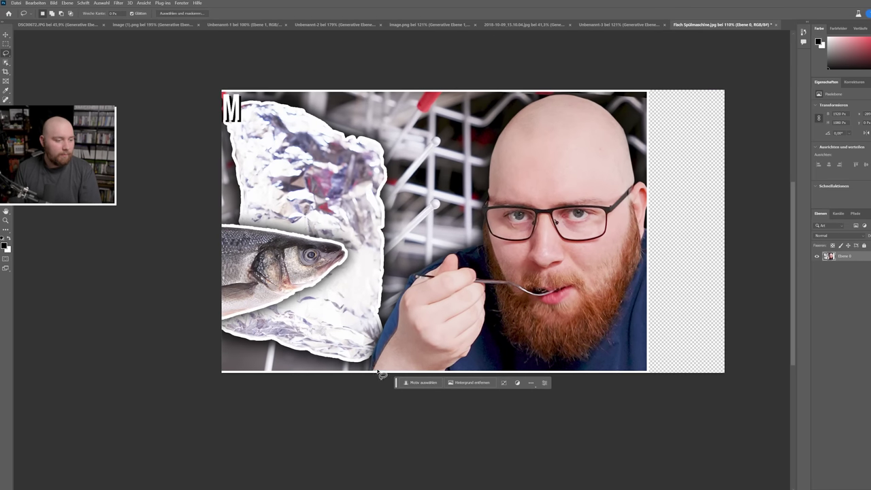
mouse_move(378, 372)
left_mouse_down()
mouse_move(487, 245)
mouse_move(510, 162)
left_mouse_up()
mouse_move(608, 126)
left_mouse_down()
mouse_move(648, 213)
mouse_move(632, 273)
left_mouse_up()
left_click_drag(631, 331, 592, 355)
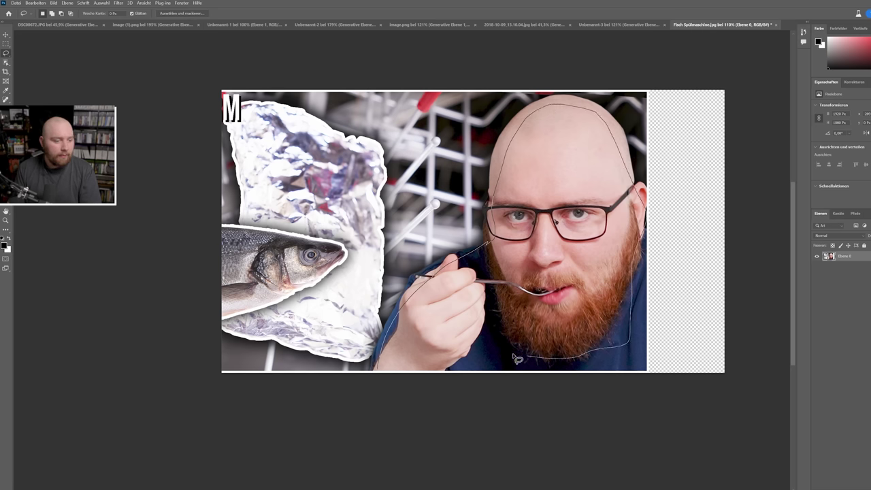
left_click_drag(439, 363, 434, 365)
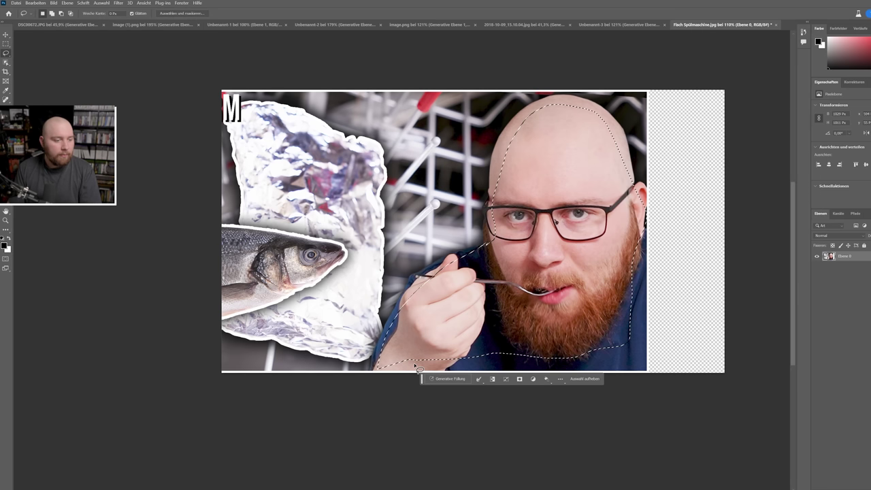
right_click(674, 237)
left_click(683, 244)
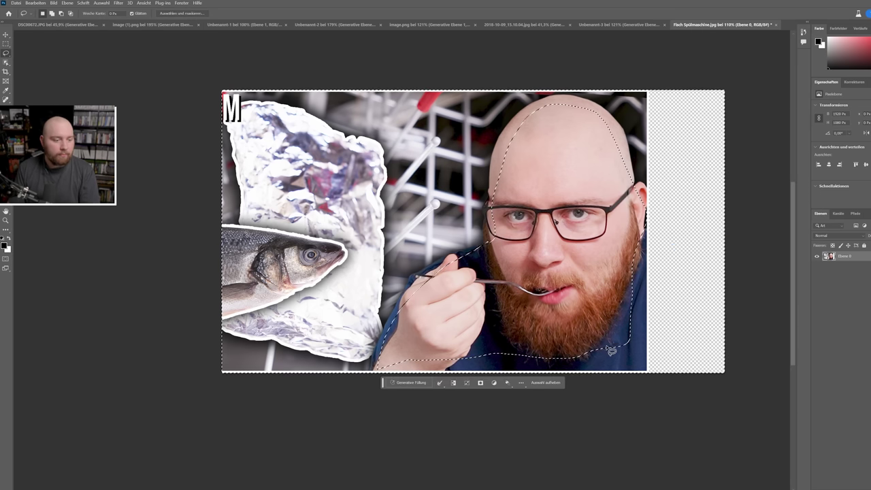
left_click(412, 381)
type("cooking show")
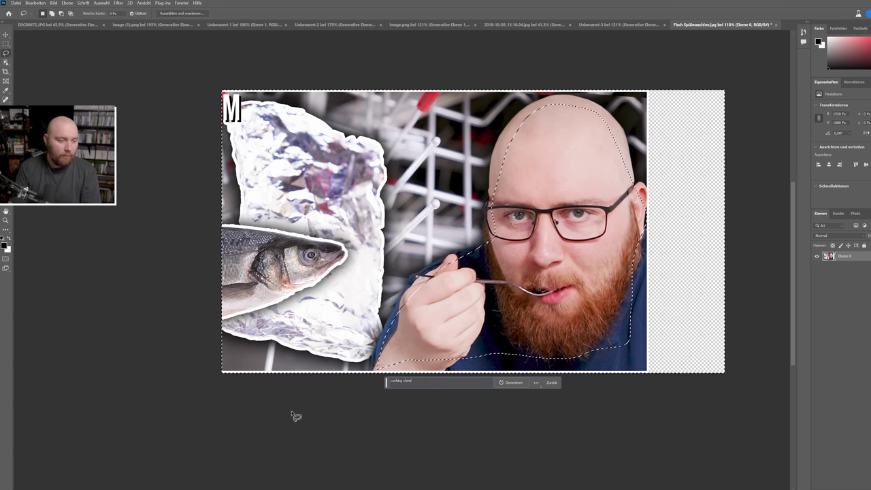
key("Return")
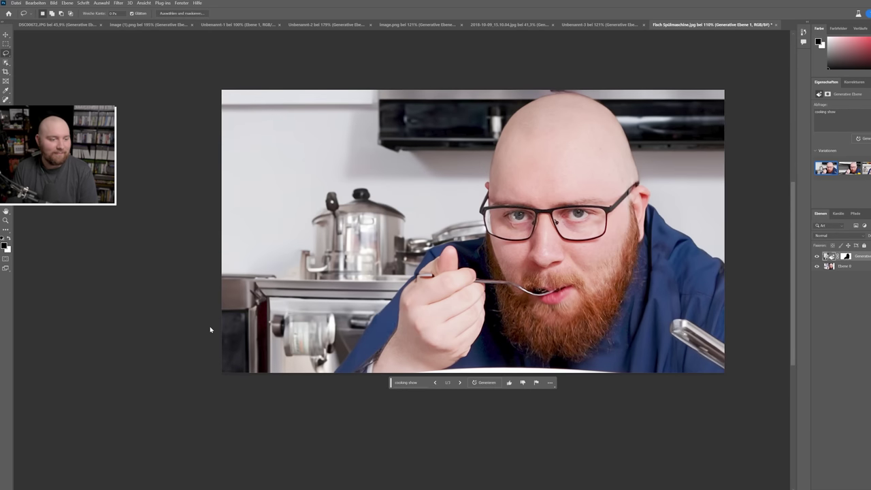
Cycle the cooking-show variations to land on 3/3 with peppers and tomatoes, then edit the prompt.
left_click(459, 384)
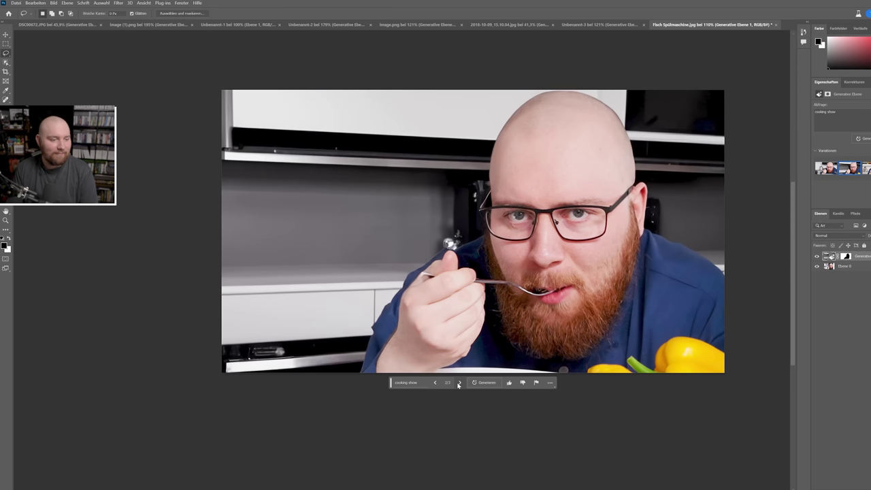
left_click(459, 384)
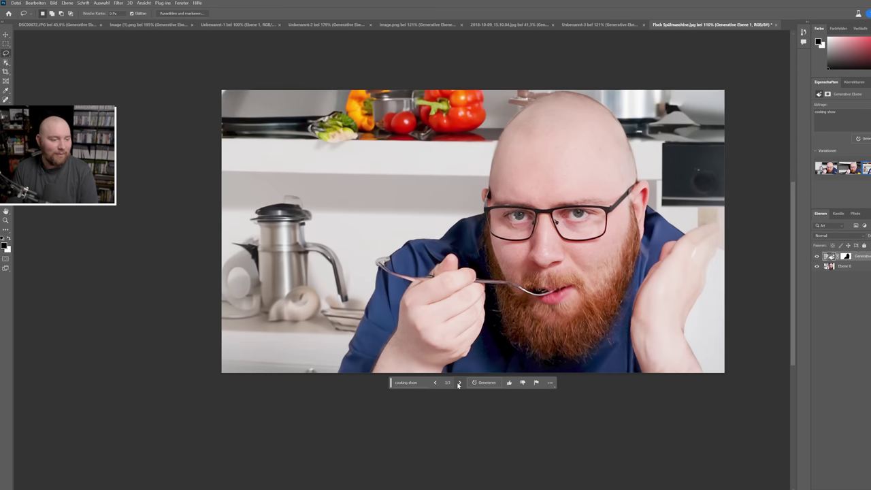
left_click(459, 384)
left_click(459, 384)
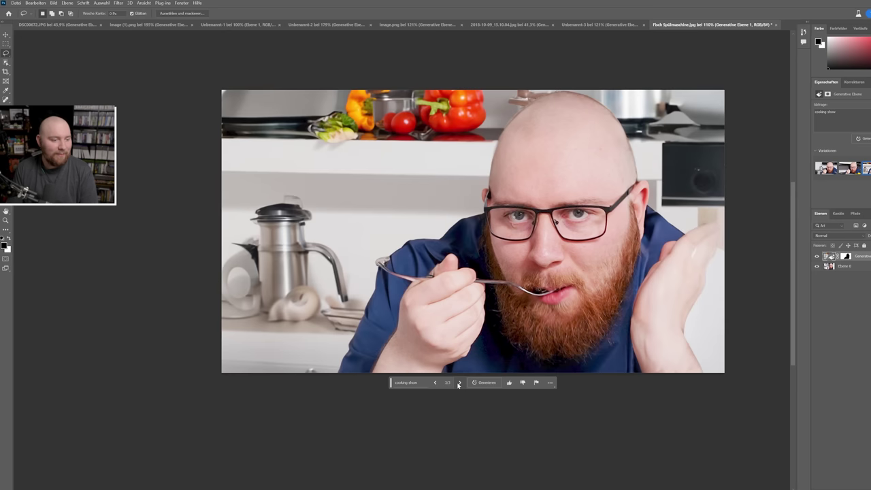
left_click(410, 386)
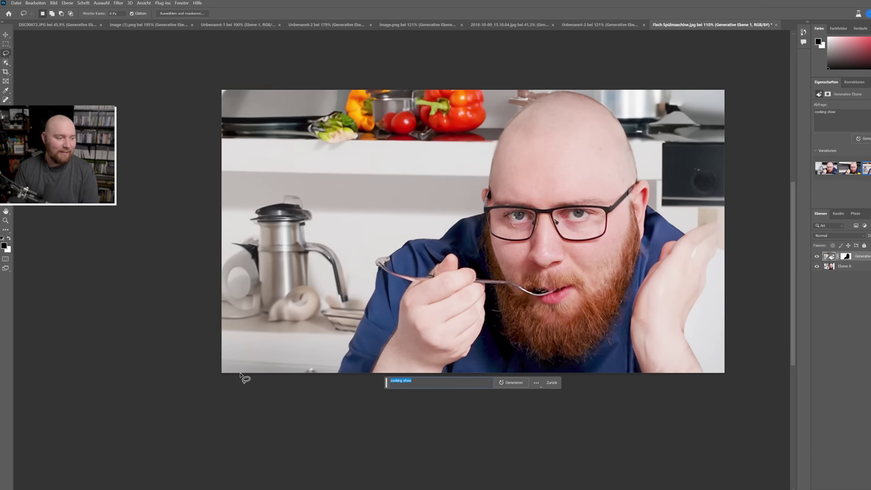
Replace the prompt with 'pilot', generate it, and compare the three cockpit variations.
key("BackSpace")
type("pilot")
key("Return")
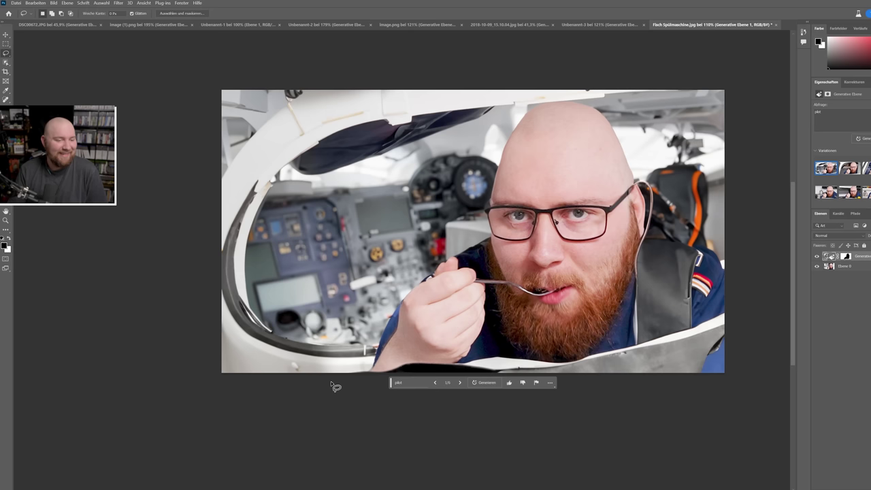
left_click(459, 383)
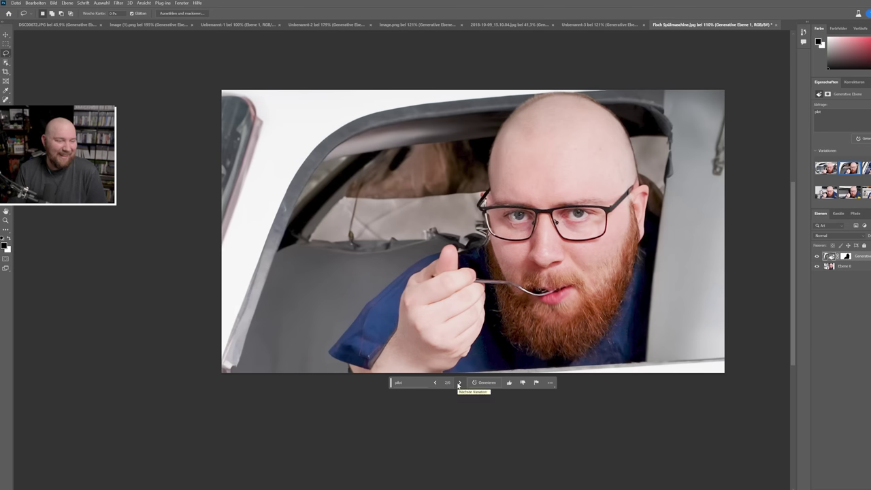
left_click(459, 383)
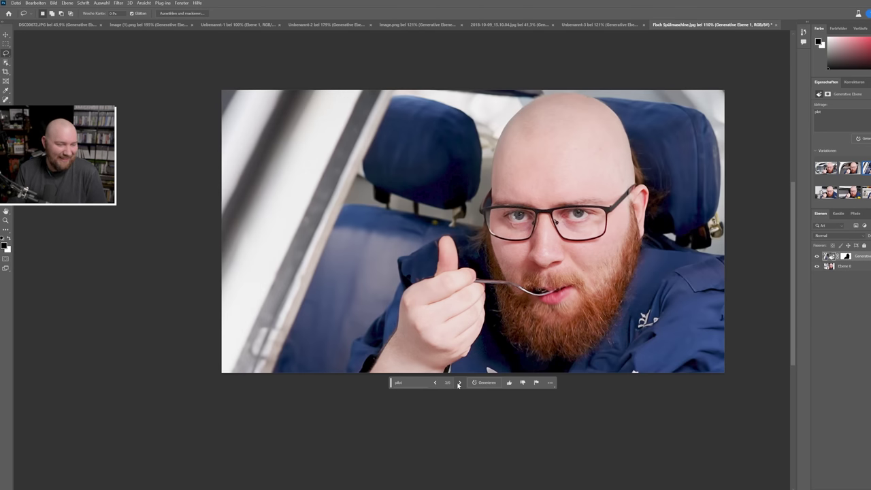
left_click(410, 385)
type("hai ral")
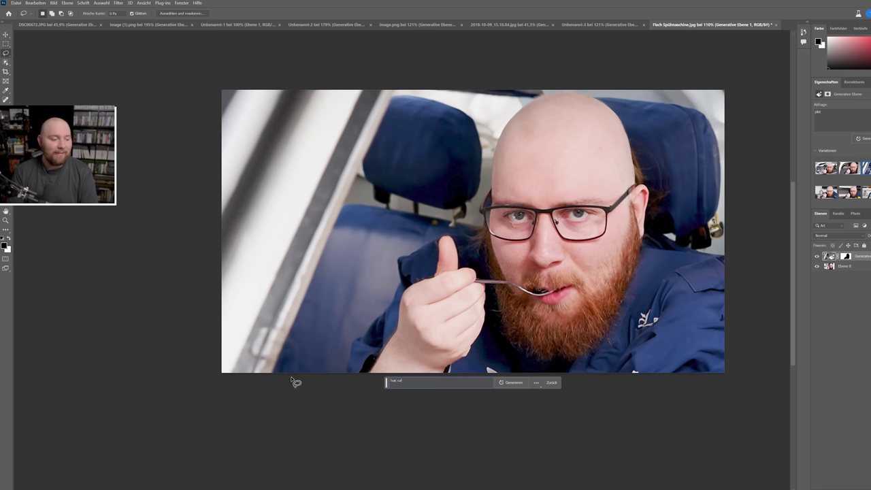
Generate the 'hair salon' fill and browse two batches of its variations.
key("Return")
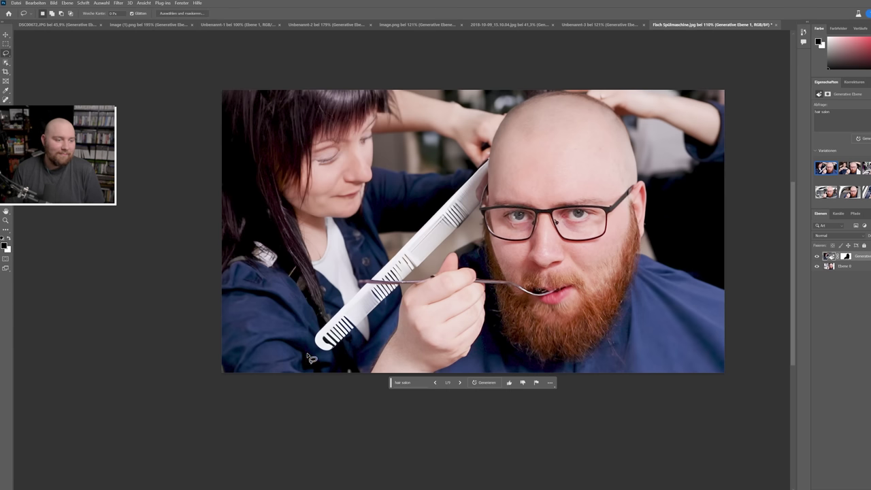
left_click(460, 383)
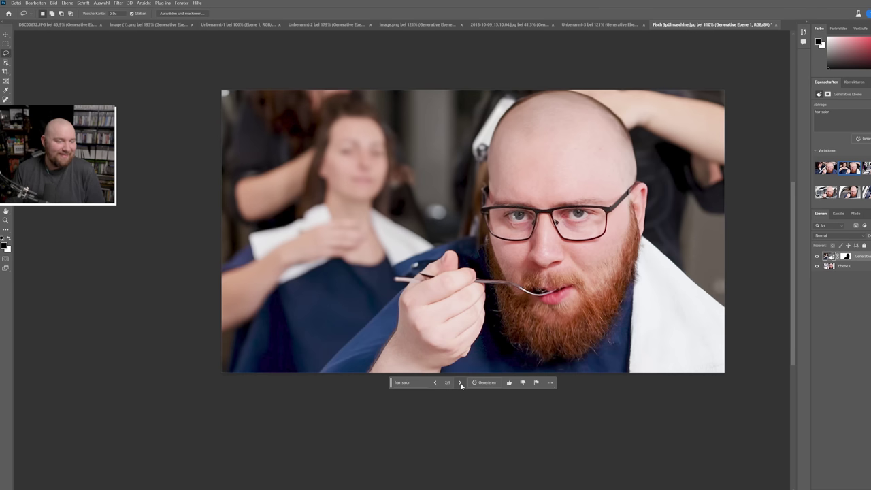
left_click(460, 383)
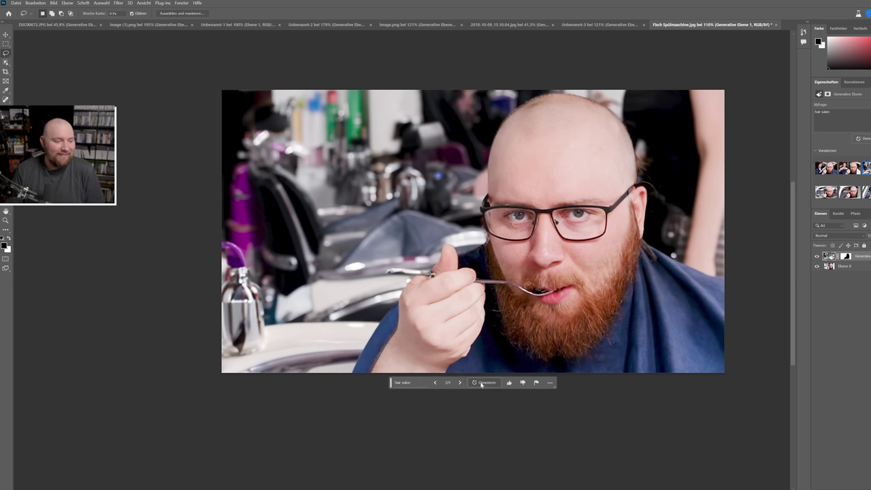
left_click(482, 383)
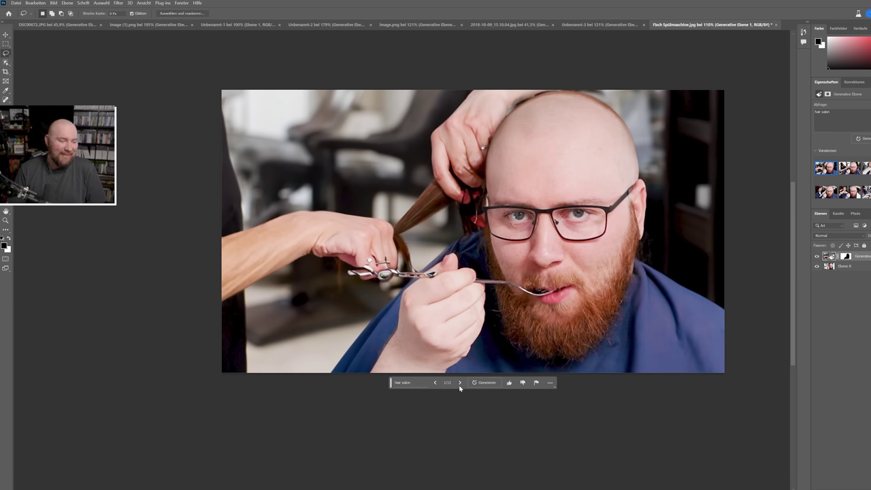
left_click(460, 384)
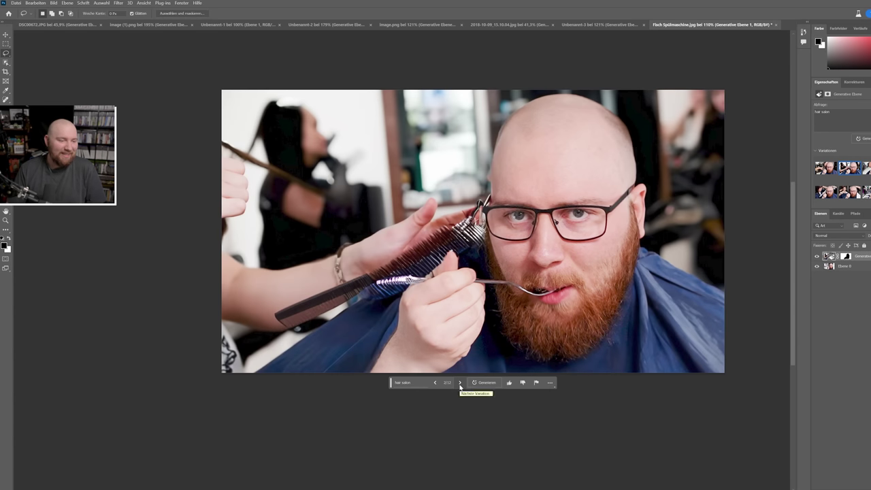
left_click(460, 383)
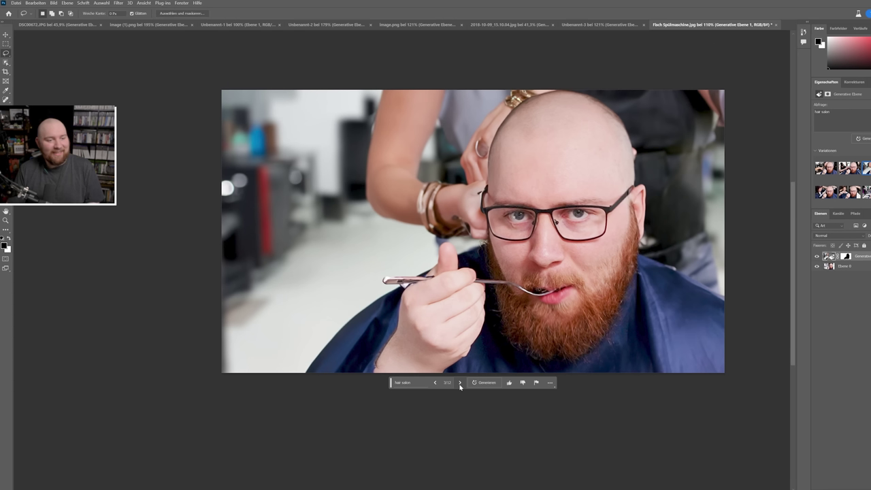
Leave the fill prompt, deselect, and open fully.png as a new document.
left_click(420, 383)
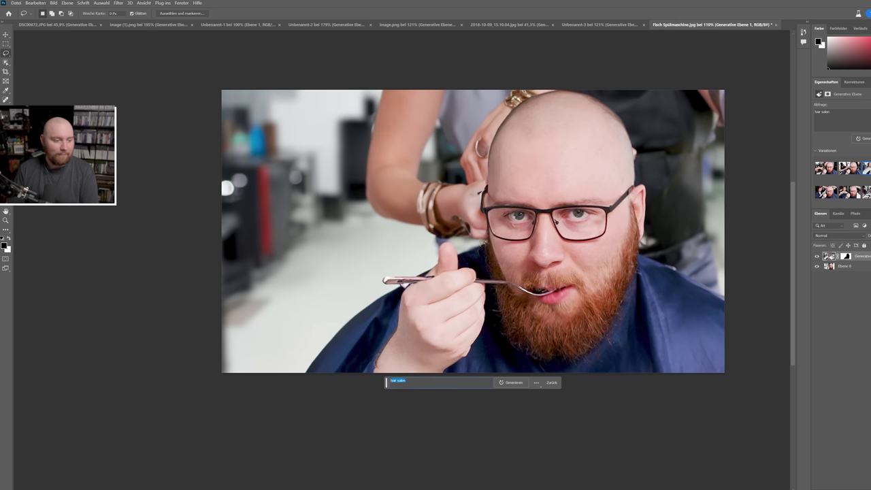
type("s")
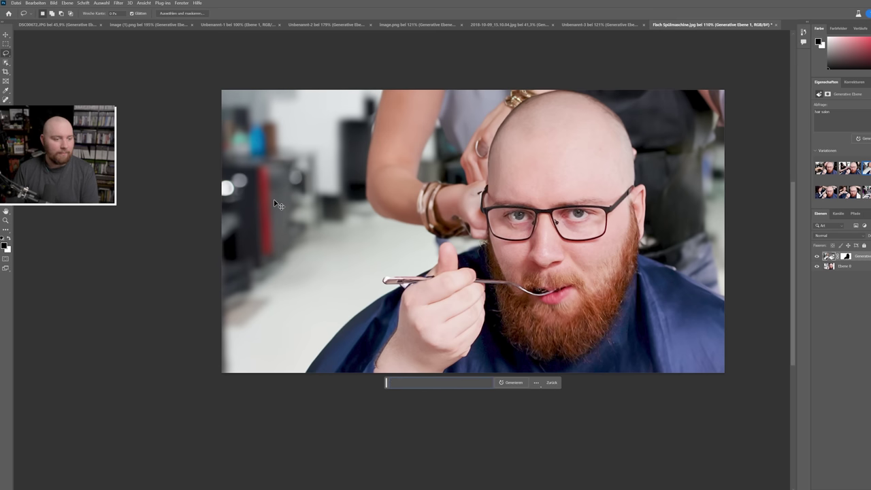
left_click(6, 43)
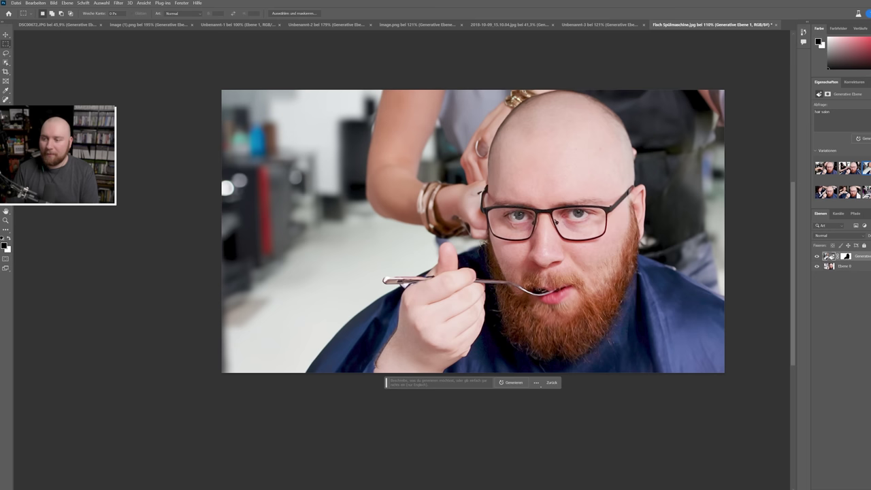
key("ctrl+d")
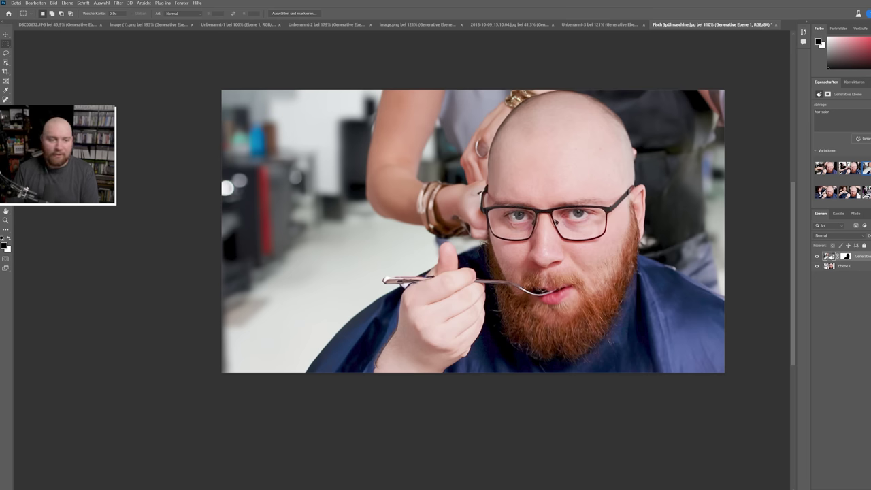
left_click_drag(781, 116, 796, 19)
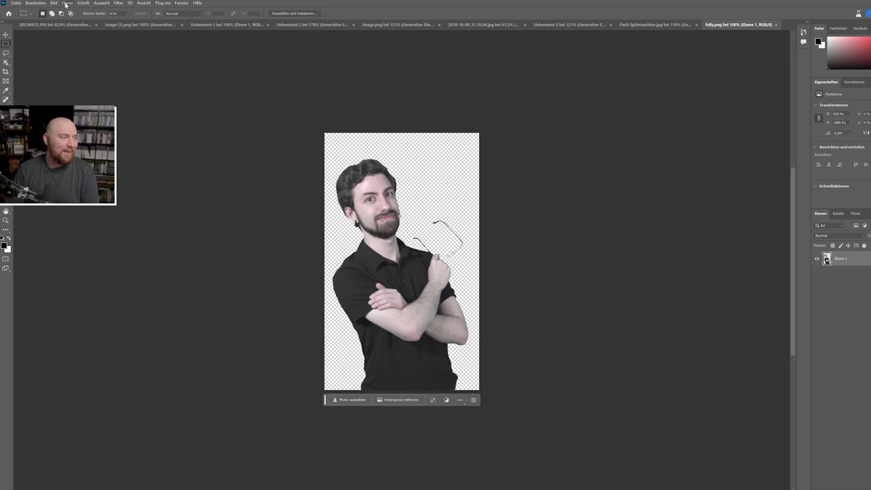
Widen the canvas to 1500 px via Bild > Arbeitsfläche.
left_click(43, 5)
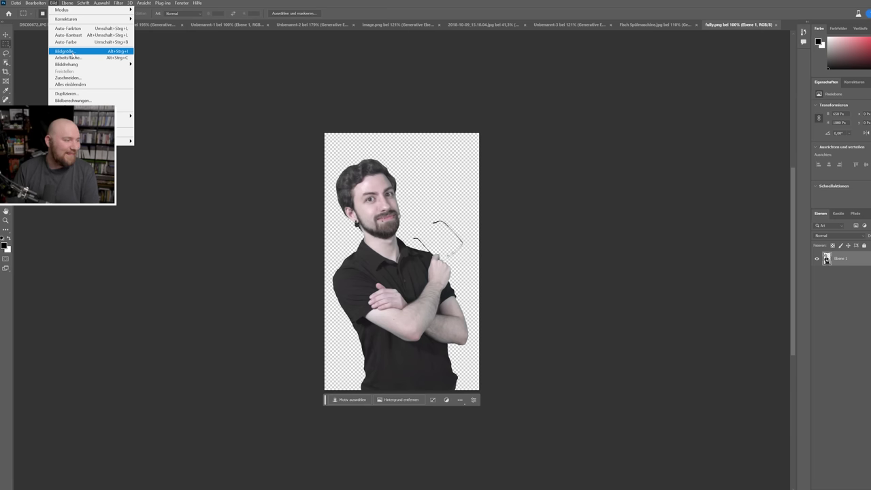
left_click(68, 57)
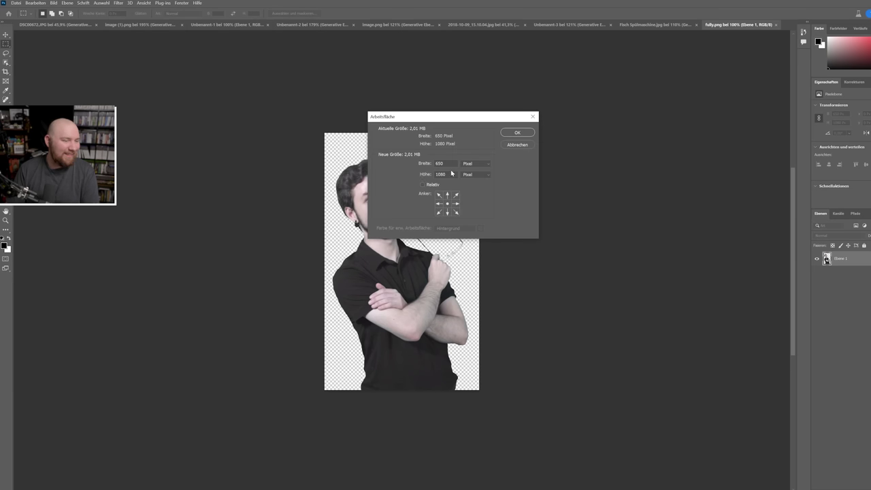
type("1500")
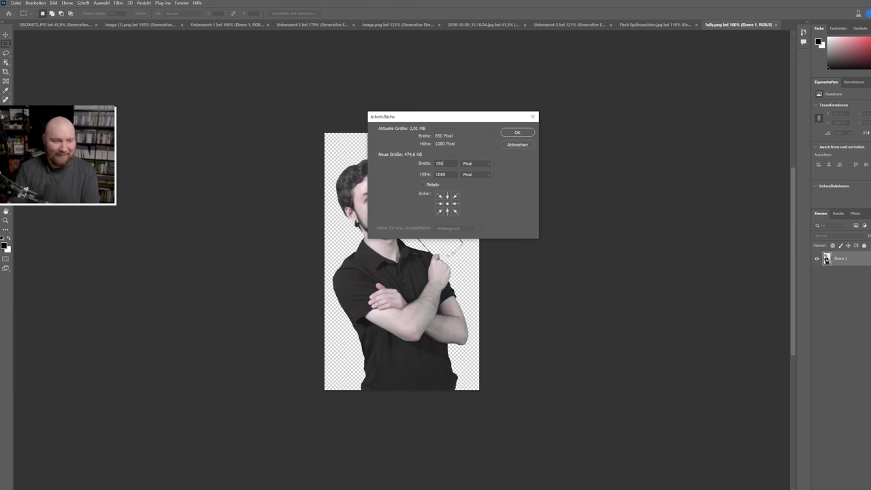
key("Return")
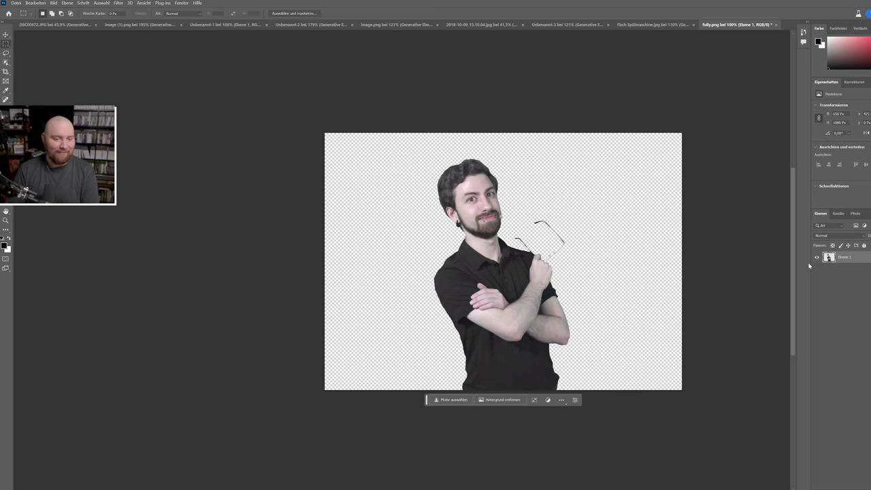
Select the cut-out man, invert the selection, and generate a 'pizza' fill around him.
left_click(829, 258, "ctrl")
right_click(616, 234)
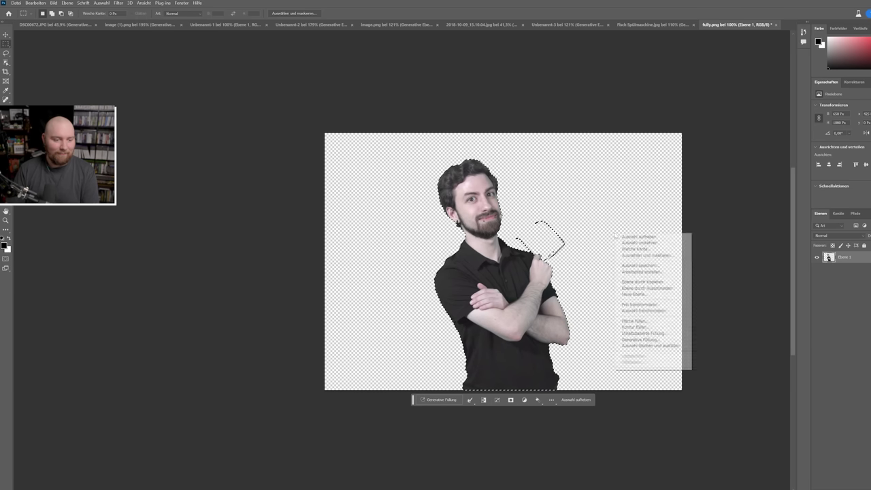
left_click(640, 243)
left_click(436, 399)
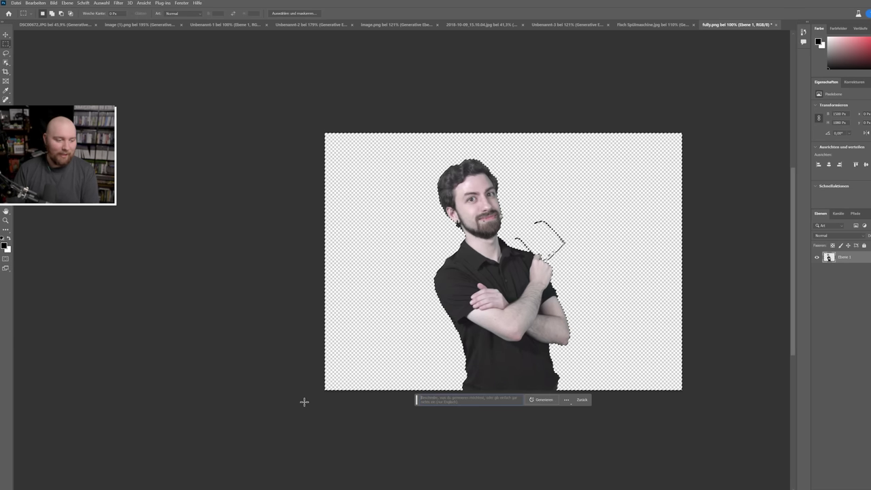
key("Return")
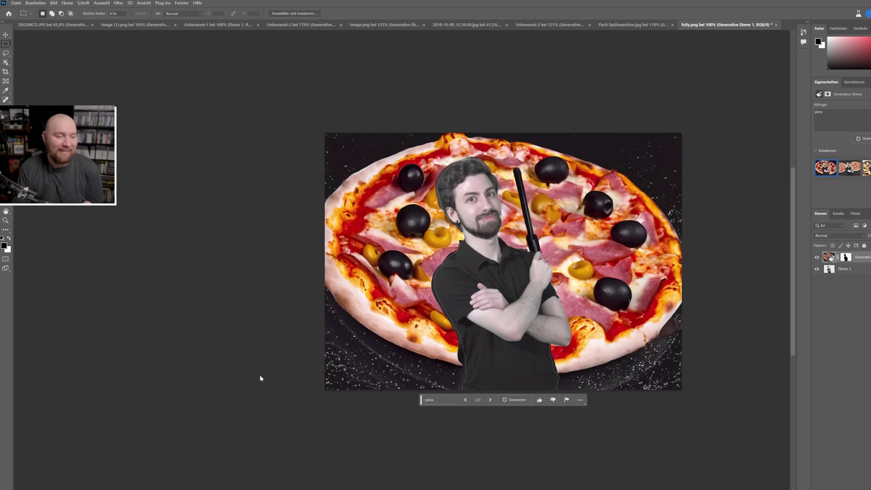
Settle on the third pizza variation, try a revised prompt that gets rejected, then clear it.
left_click(491, 400)
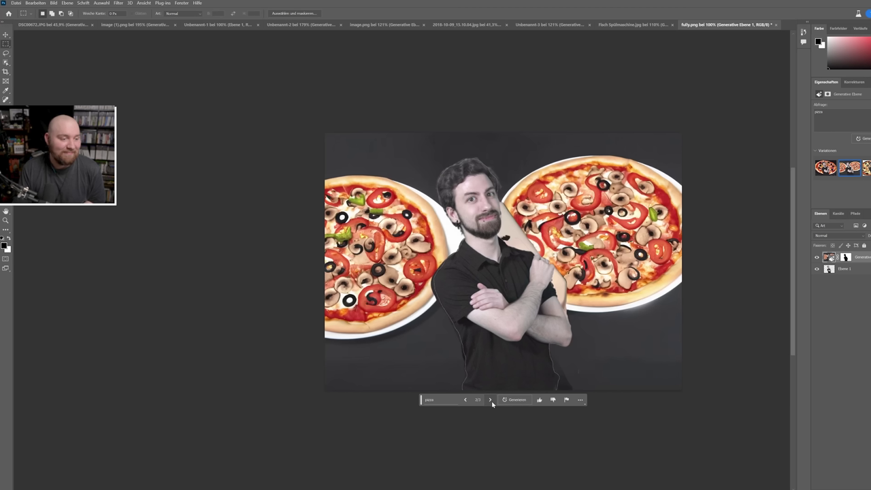
left_click(490, 400)
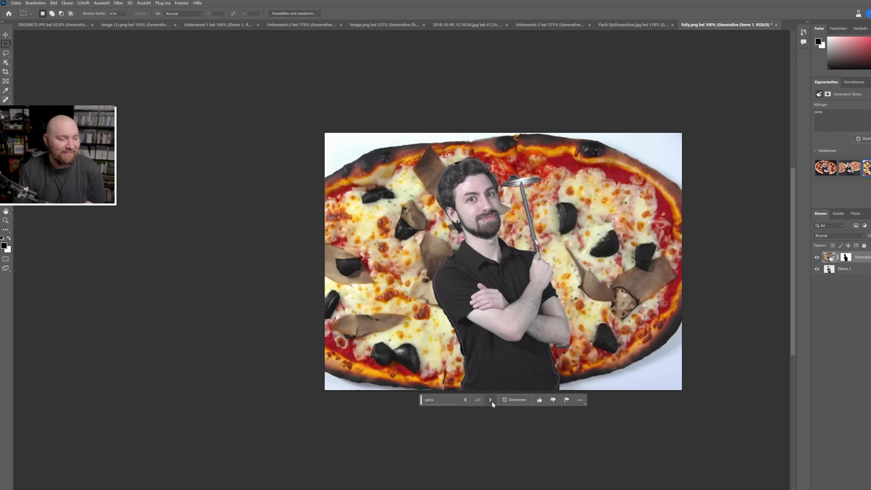
left_click(442, 400)
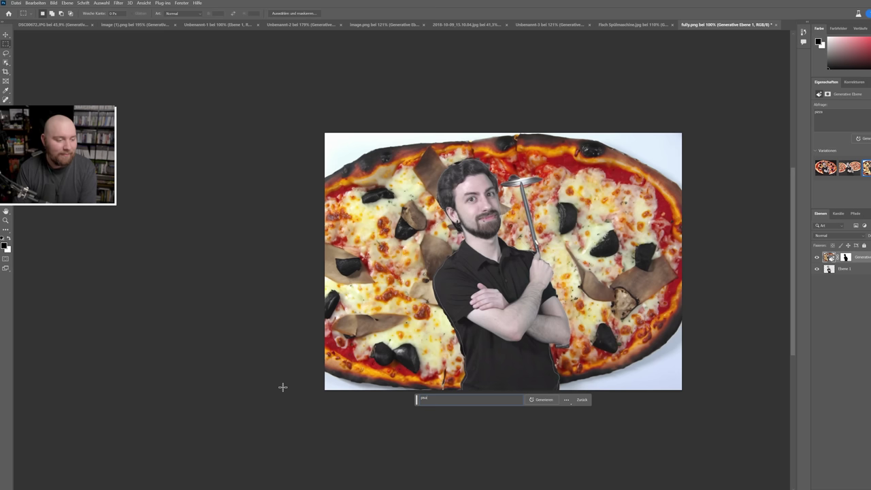
key("Return")
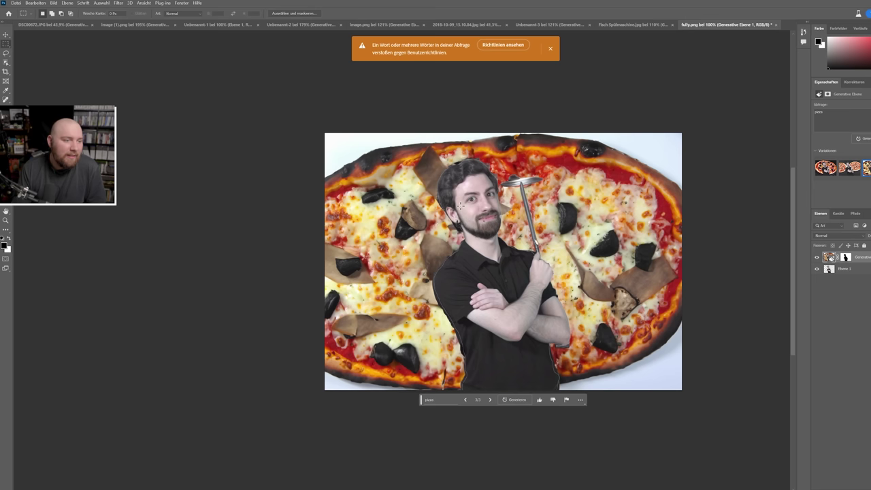
left_click(439, 402)
key("BackSpace")
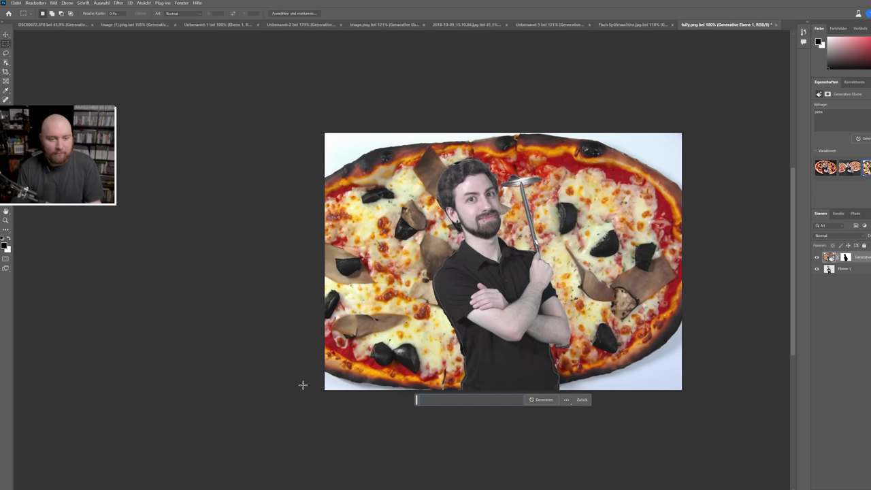
Hide the pizza fill layer, activate Ebene 1 and draw a tight rectangle around the face.
left_click(817, 258)
left_click(843, 269)
scroll(632, 282, "up", 3)
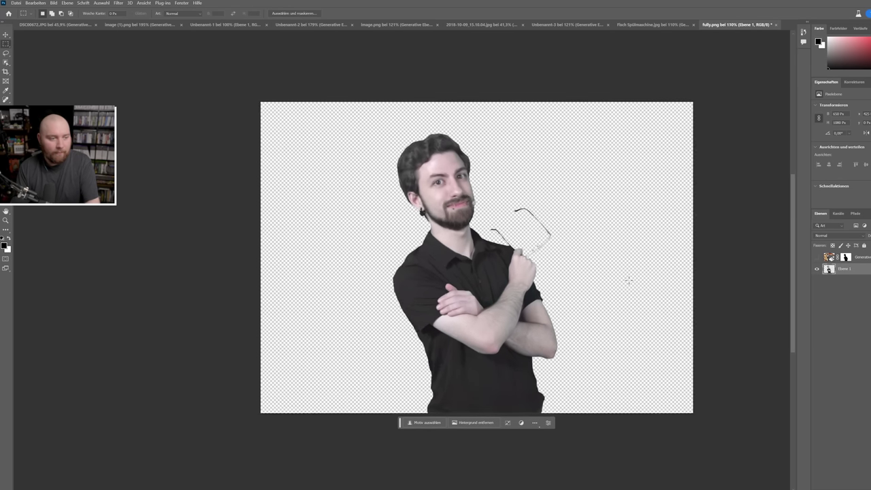
left_click_drag(342, 104, 455, 203)
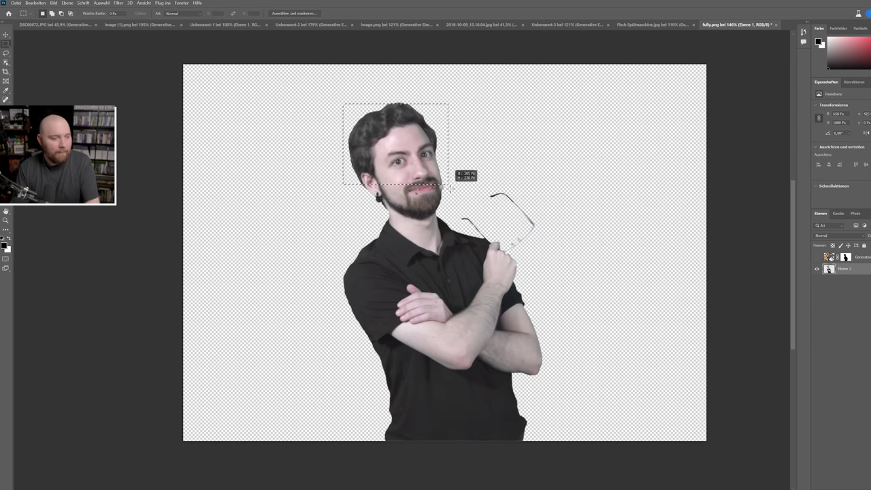
left_click_drag(371, 146, 447, 203)
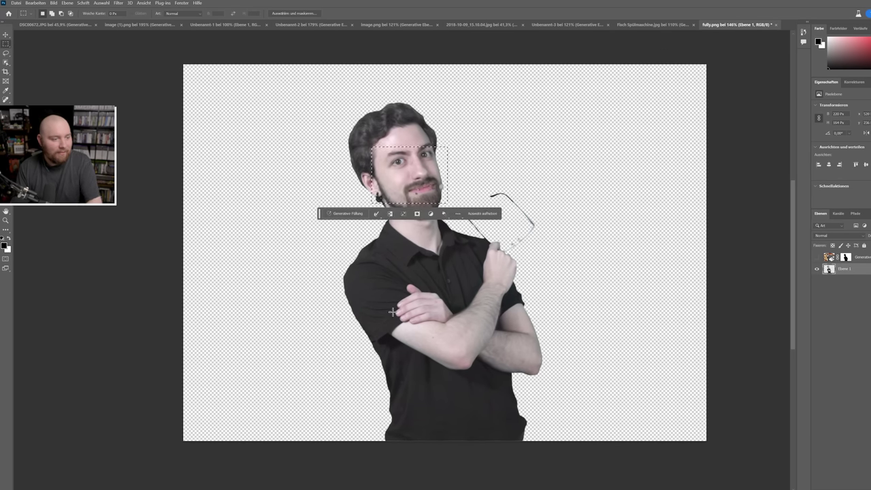
Generate a playground fill inside the face rectangle and zoom to inspect the result.
left_click(348, 214)
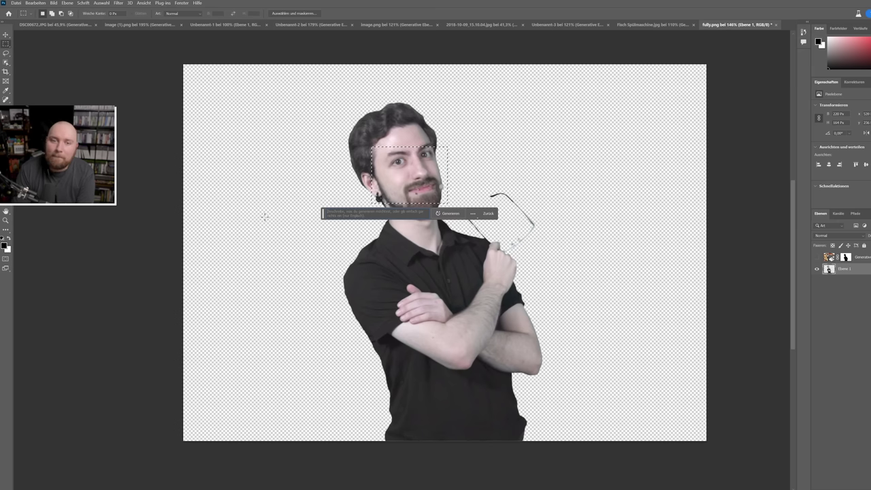
type("pbl")
key("Return")
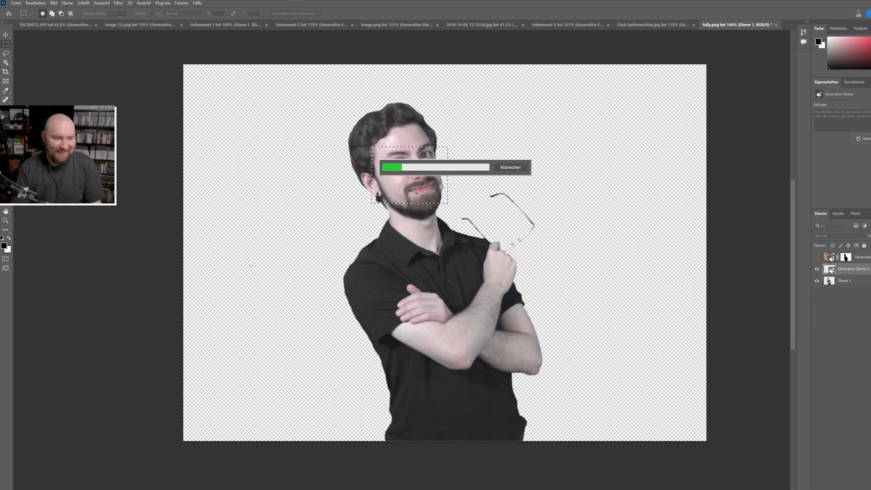
scroll(226, 212, "down", 1)
scroll(226, 217, "up", 1)
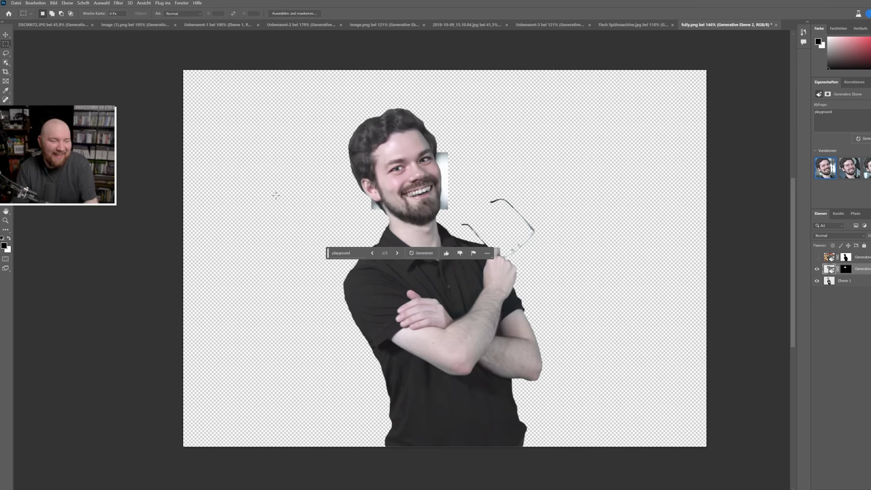
scroll(289, 238, "up", 5)
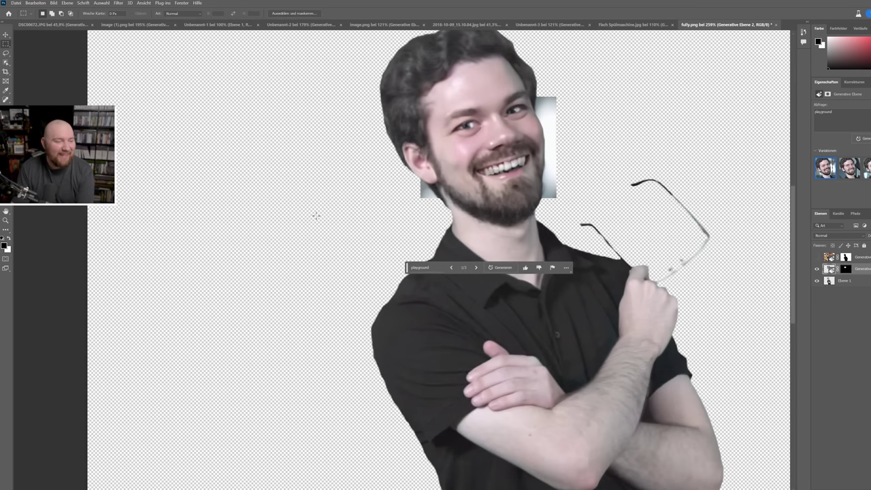
scroll(309, 215, "down", 3)
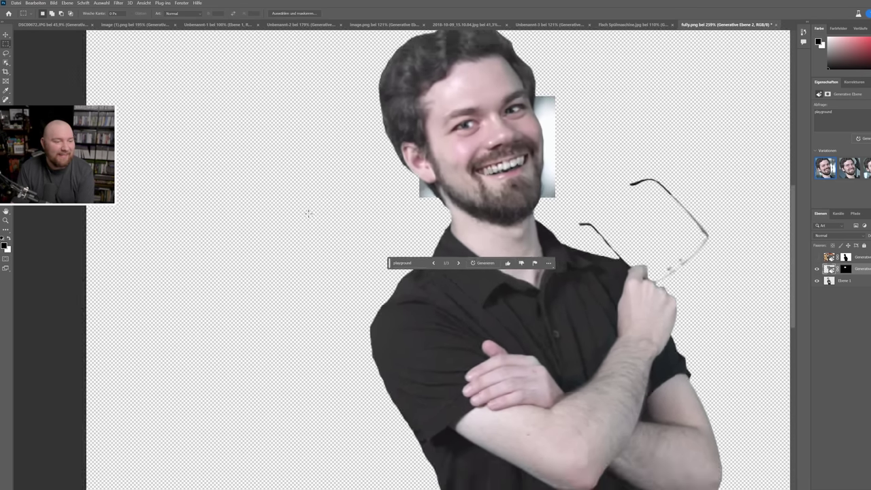
scroll(309, 215, "down", 3)
scroll(308, 216, "down", 1)
scroll(307, 217, "up", 1)
Undo the face fill, invert the selection and generate a 'playground' fill around the face.
key("ctrl+z")
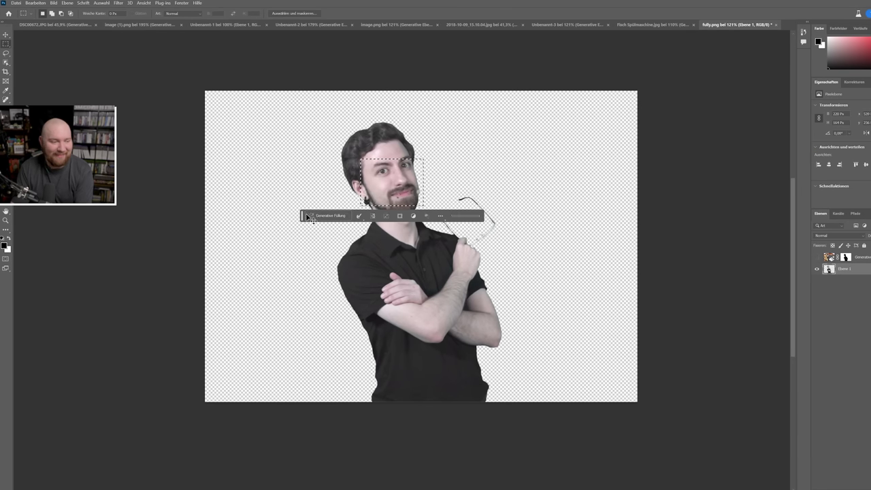
right_click(314, 175)
left_click(340, 183)
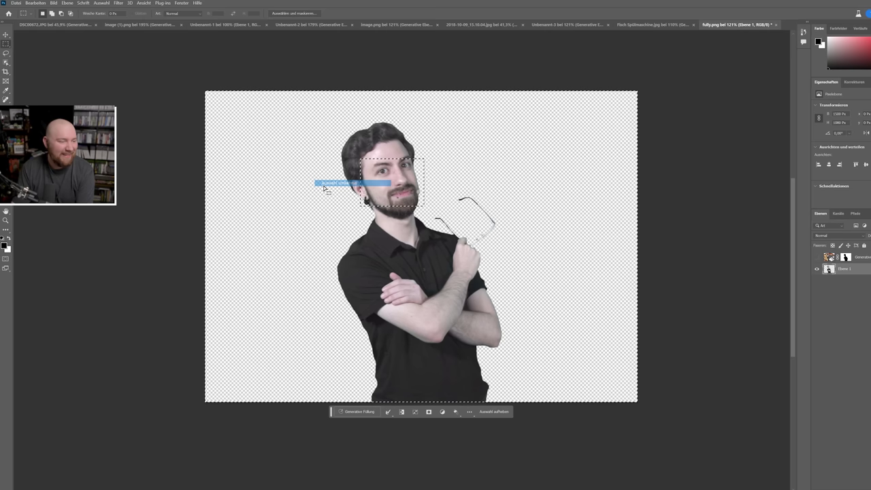
left_click(357, 412)
type("playground")
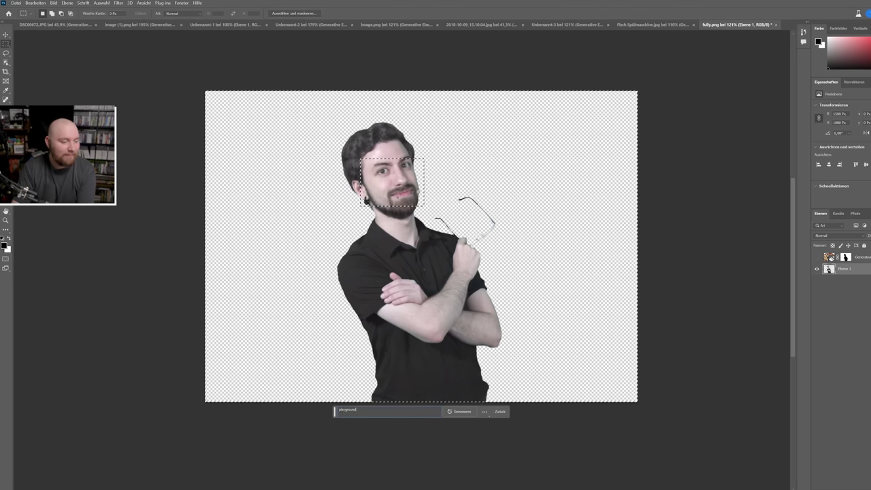
key("Return")
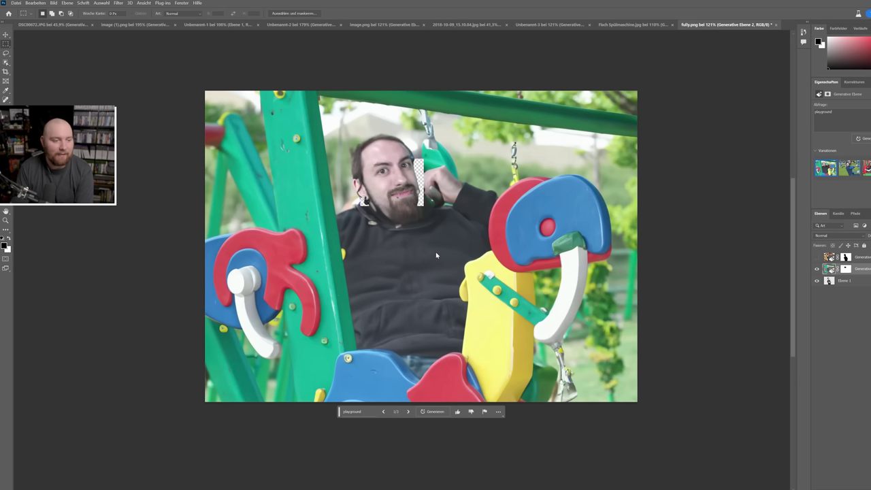
Compare the three playground variations, then hide that layer and load the man's selection.
left_click(408, 414)
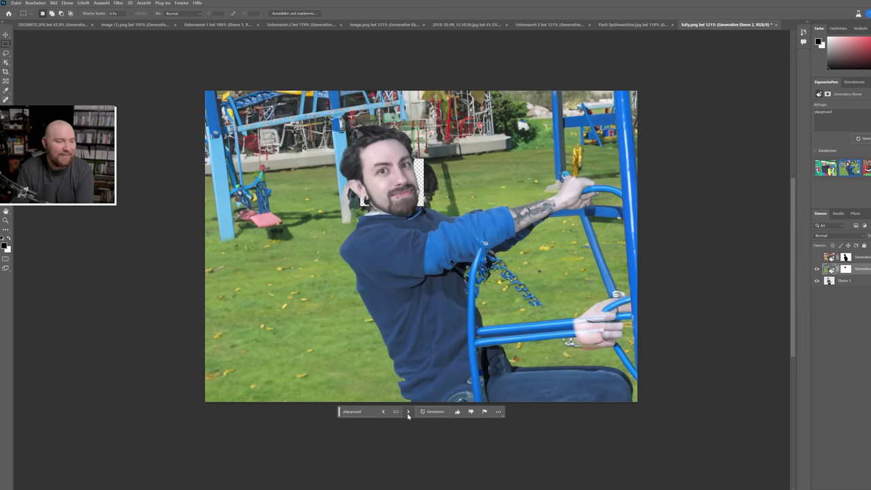
left_click(408, 412)
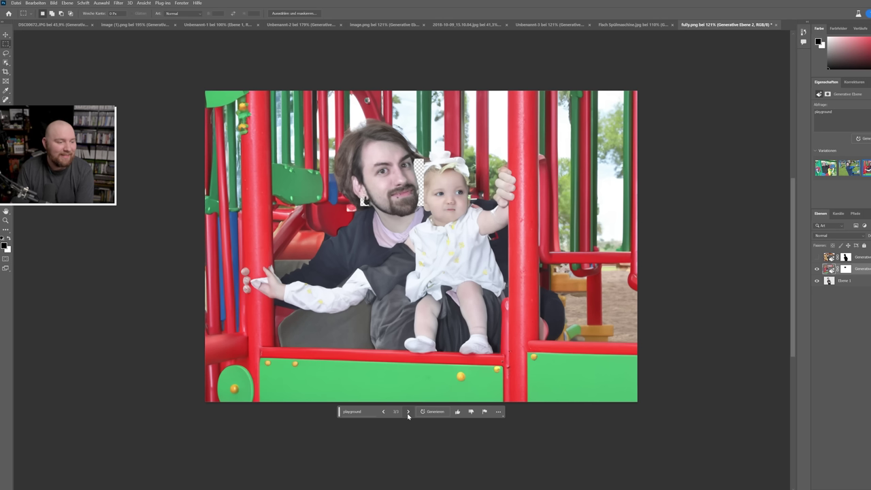
left_click(385, 412)
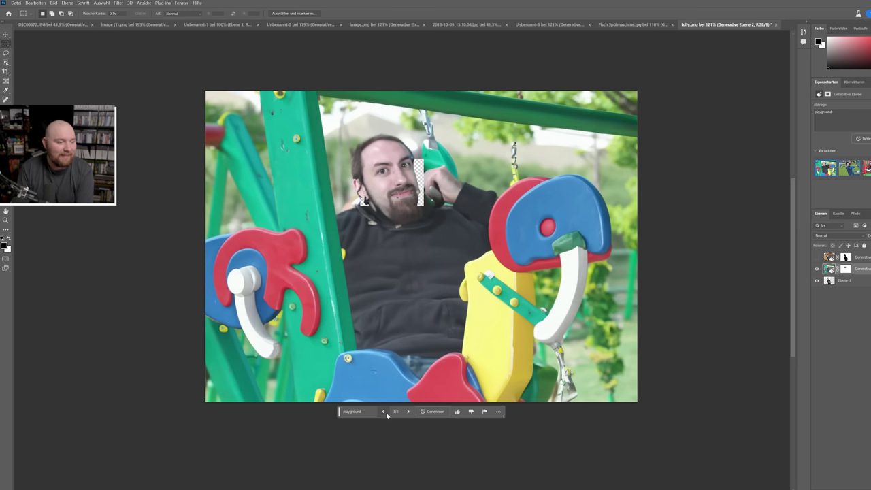
left_click(385, 413)
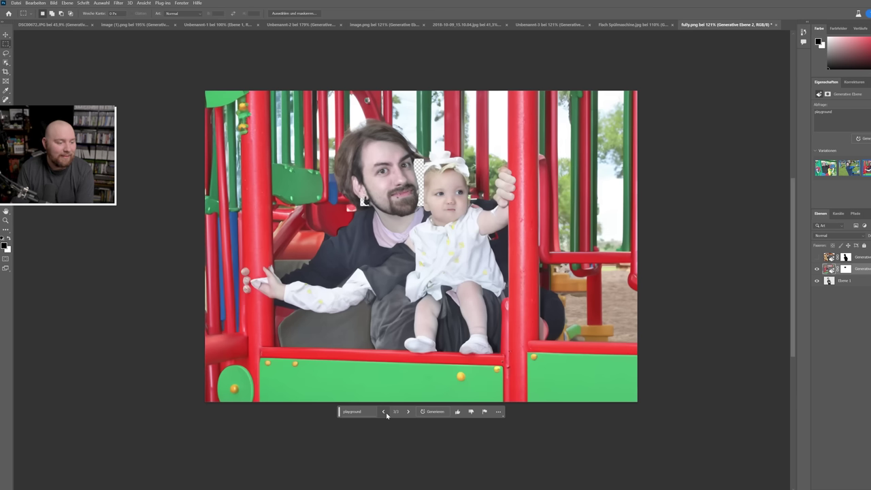
left_click(817, 269)
left_click(830, 281, "ctrl")
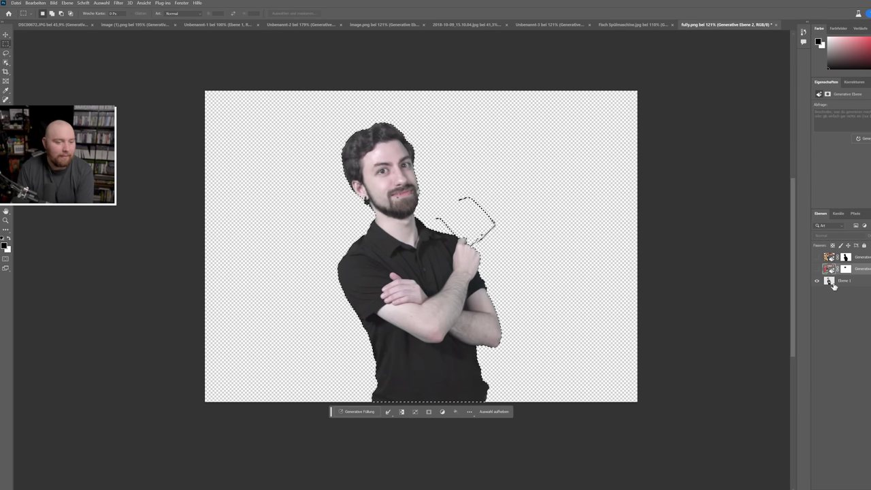
Set up the brush on the original Ebene 1 layer and undo a stray black stroke over the head.
scroll(487, 167, "up", 1)
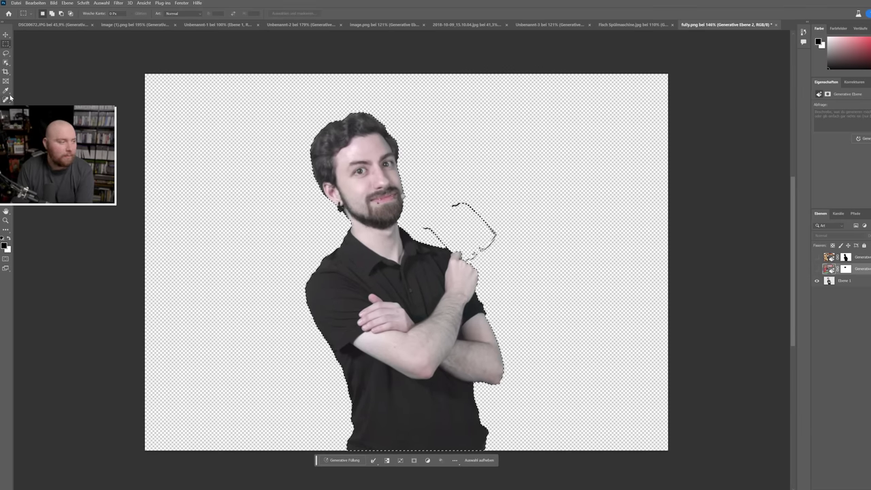
key("b")
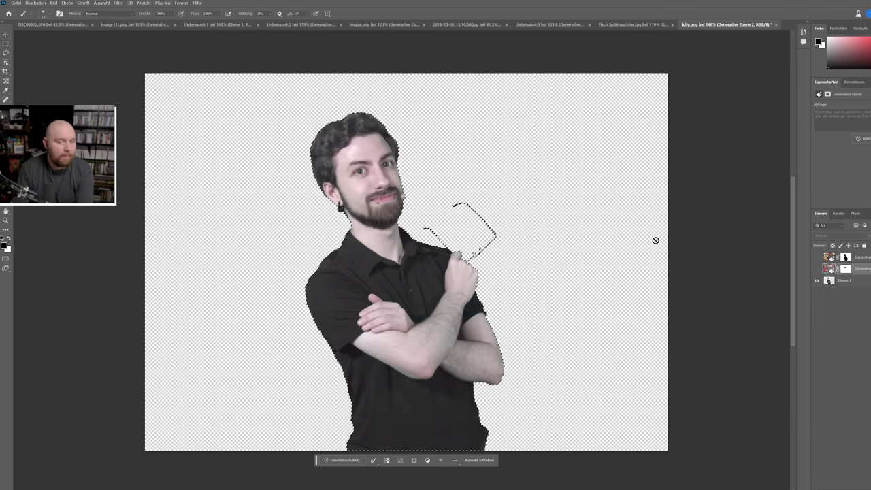
left_click(851, 284)
left_click(51, 15)
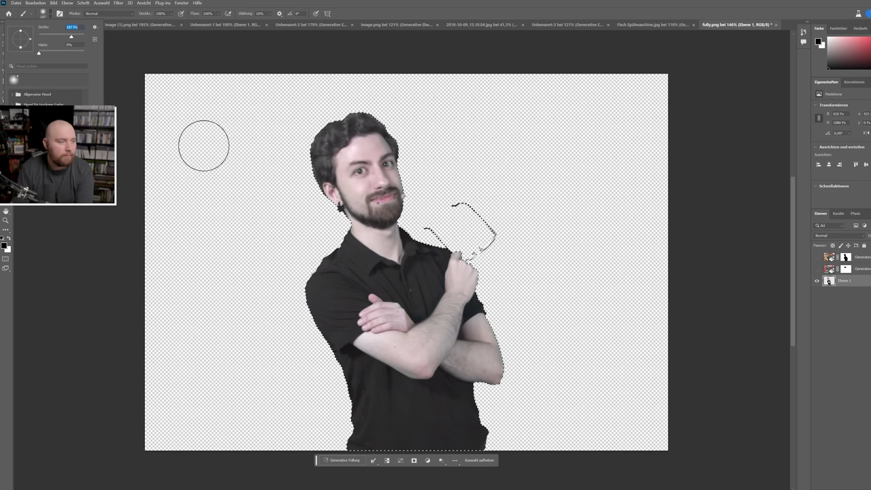
left_click(202, 144)
left_click_drag(354, 177, 410, 154)
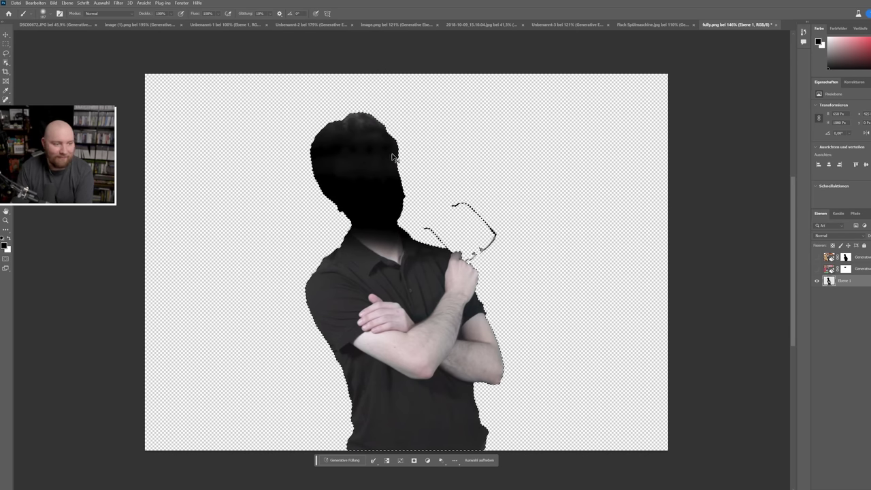
key("ctrl+z")
Invert the selection, paint a soft black patch behind the man's head, then deselect.
right_click(277, 160)
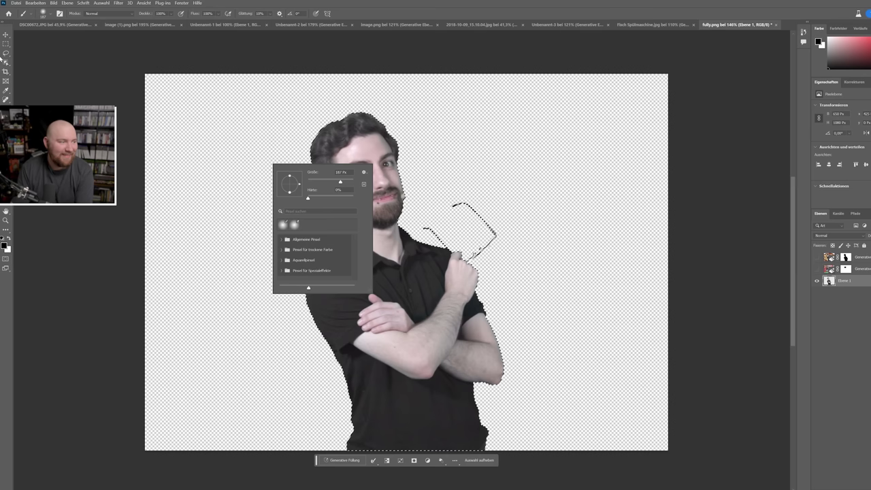
key("m")
right_click(235, 160)
left_click(247, 169)
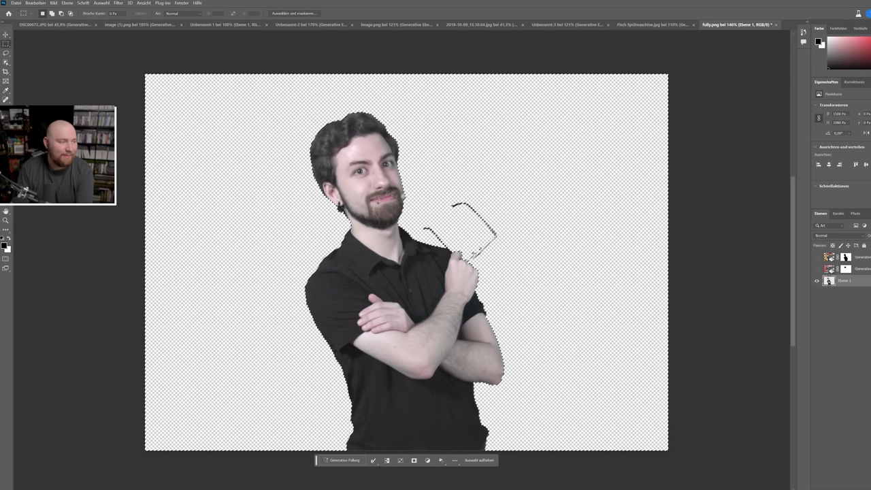
key("e")
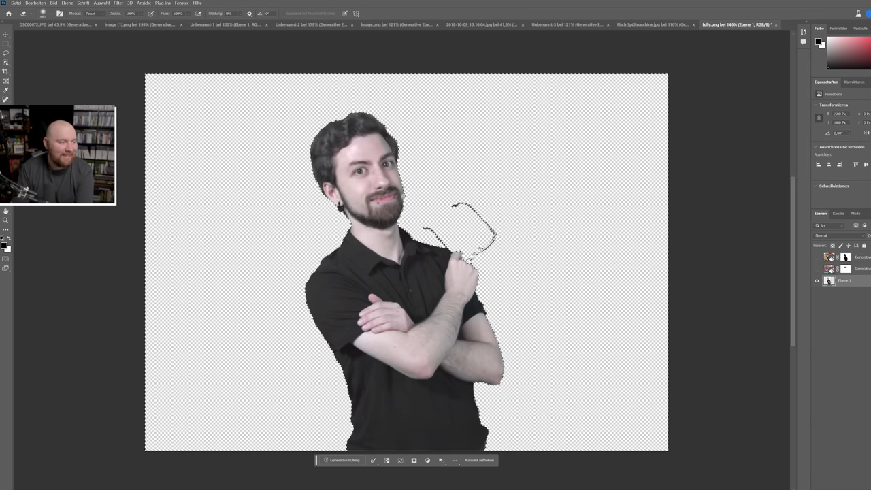
key("b")
mouse_move(225, 179)
left_mouse_down()
mouse_move(359, 128)
mouse_move(229, 233)
mouse_move(286, 286)
mouse_move(483, 195)
left_mouse_up()
key("v")
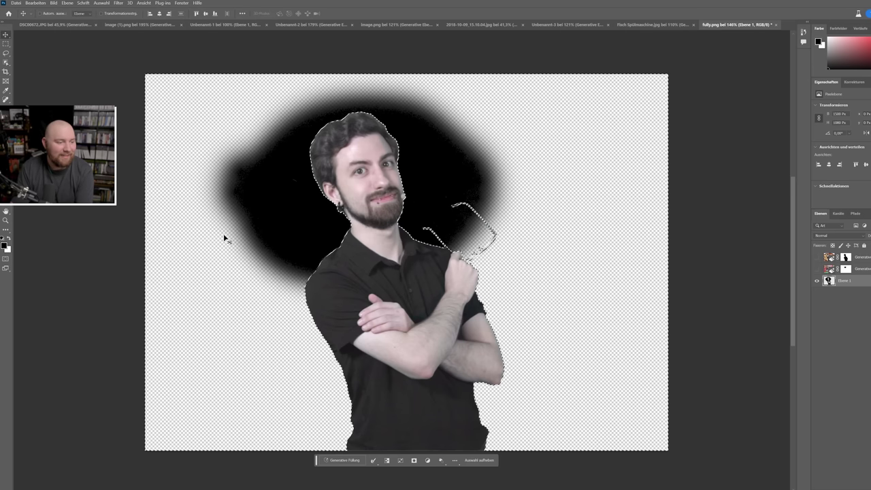
key("ctrl+d")
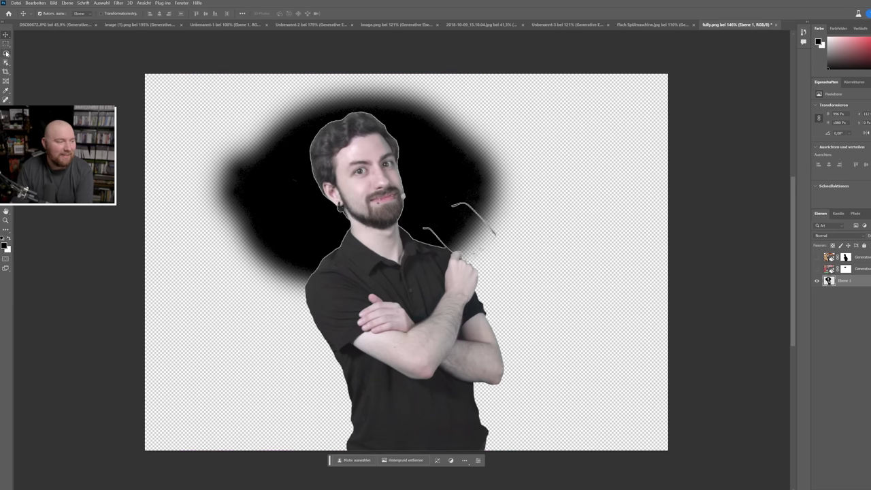
Lasso-trace the man's face, invert the selection and bring up the Generative Fill prompt.
left_click(6, 53)
left_click_drag(389, 149, 339, 172)
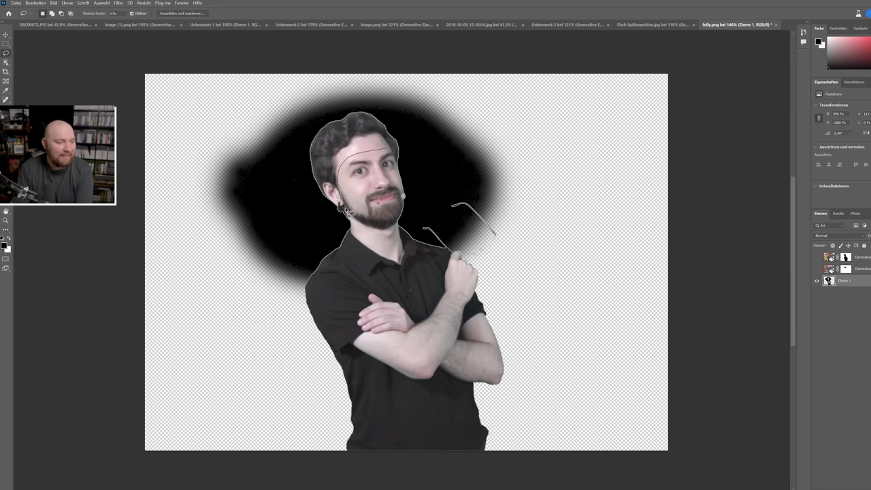
left_click_drag(391, 232, 407, 202)
left_click_drag(401, 170, 395, 154)
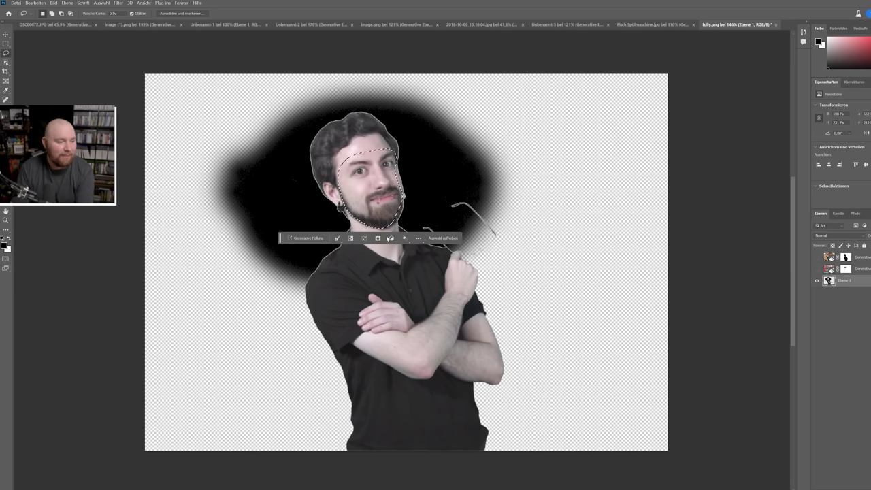
right_click(484, 177)
key("Escape")
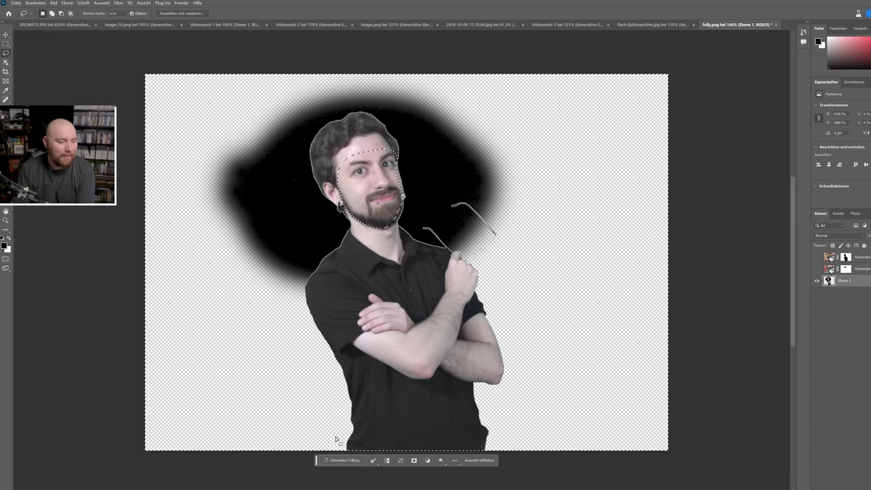
left_click(339, 461)
type("ballerina")
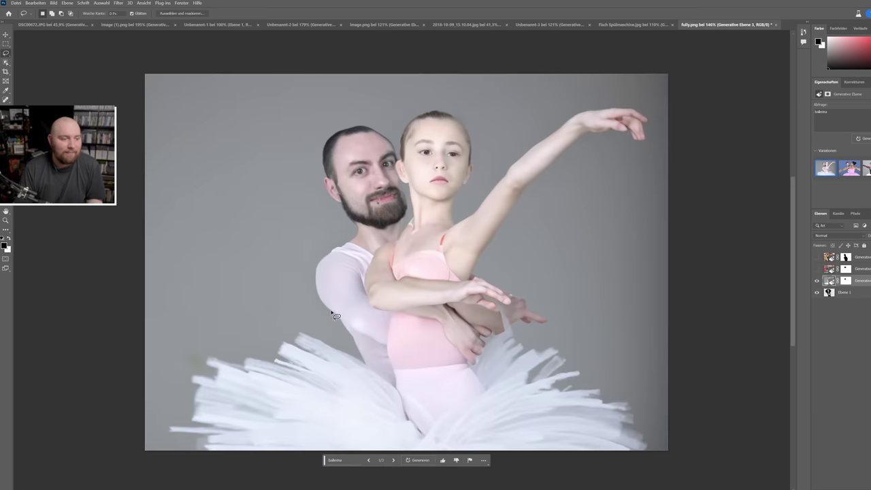
Browse three batches of ballerina variations, settling on the man partnering a dark-haired dancer.
left_click(394, 461)
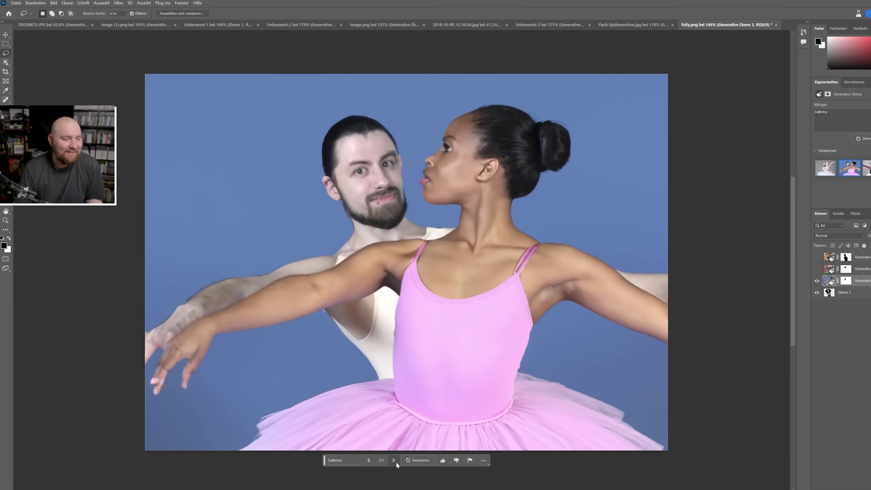
left_click(394, 461)
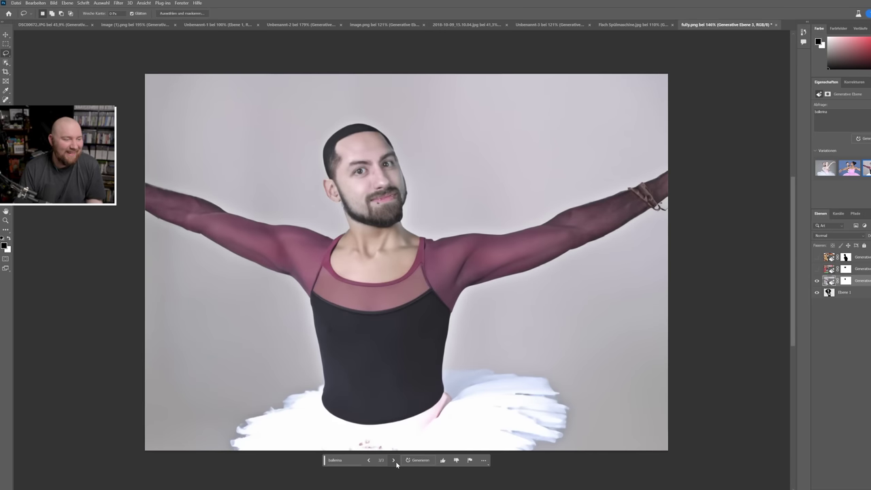
left_click(421, 461)
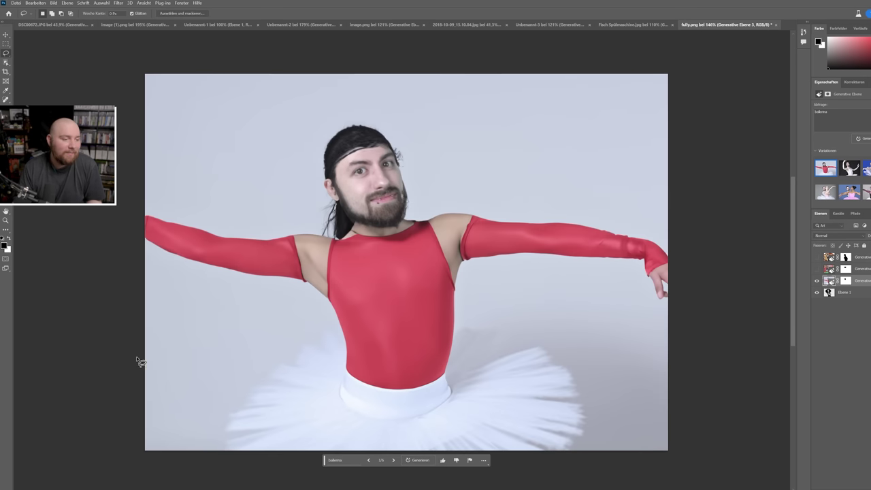
left_click(394, 461)
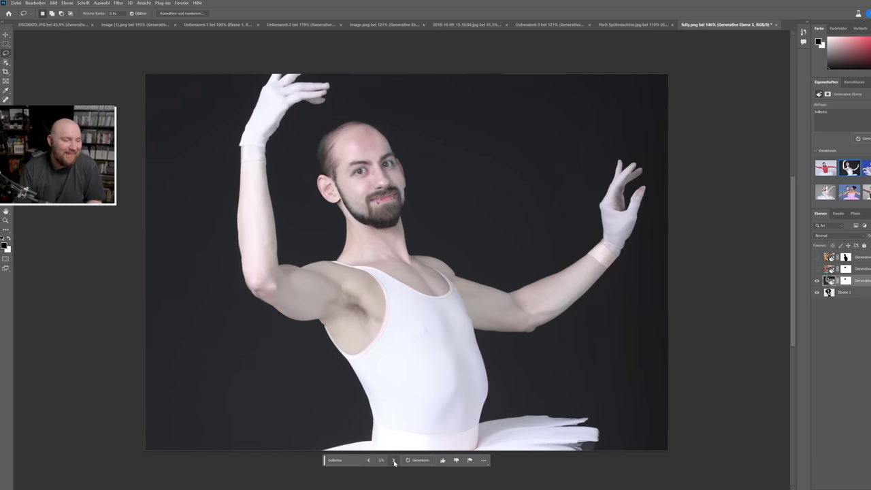
left_click(394, 461)
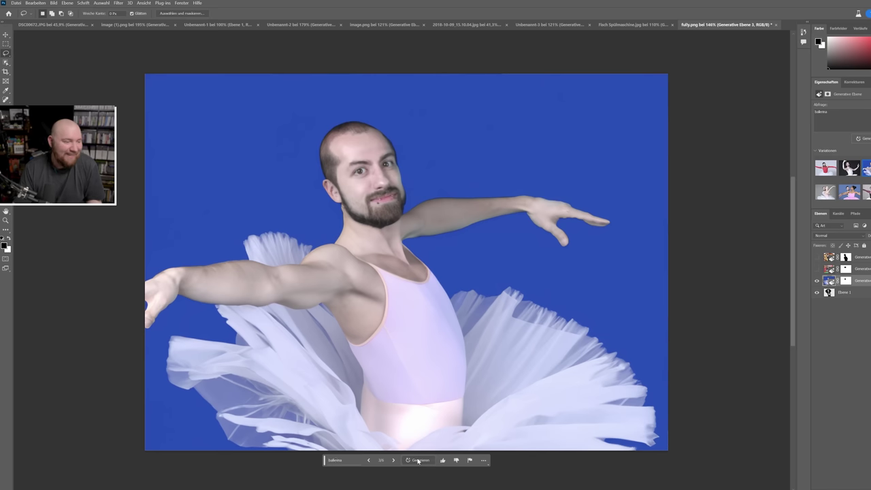
left_click(418, 461)
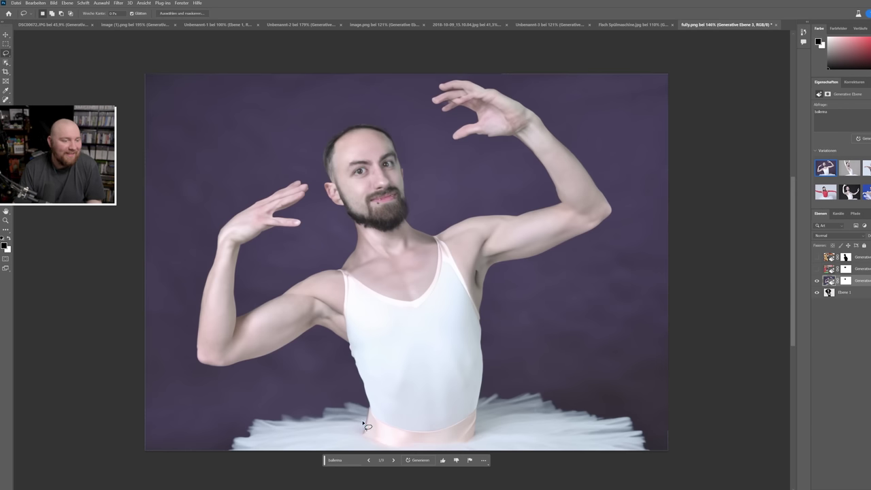
left_click(392, 461)
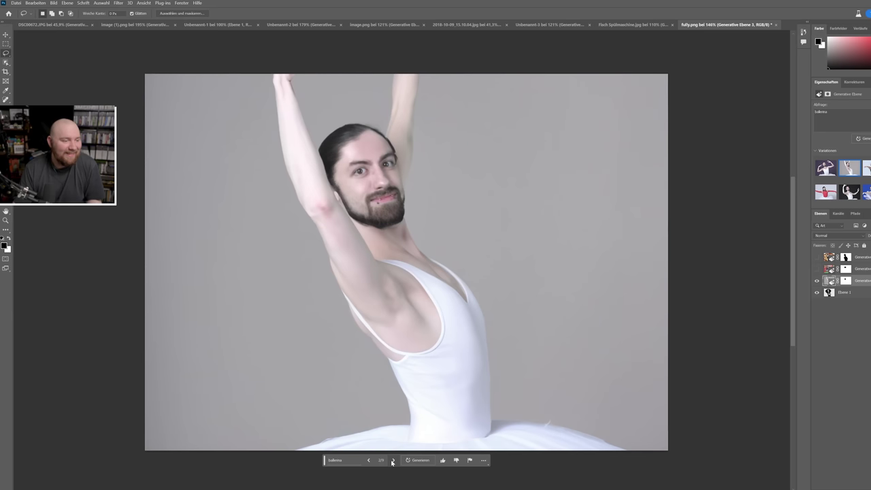
left_click(391, 461)
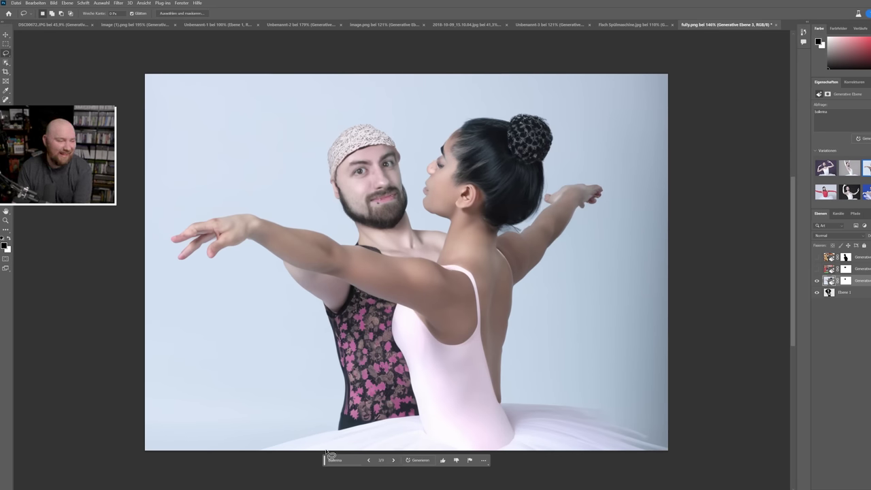
left_click(345, 461)
type("dinosaur")
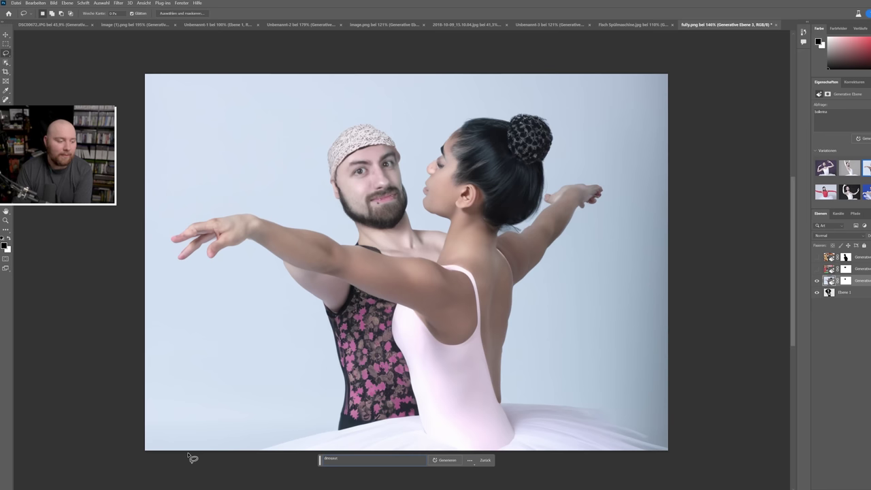
Generate 'dinosaur' fills, browse the first three variations and request another batch.
key("Return")
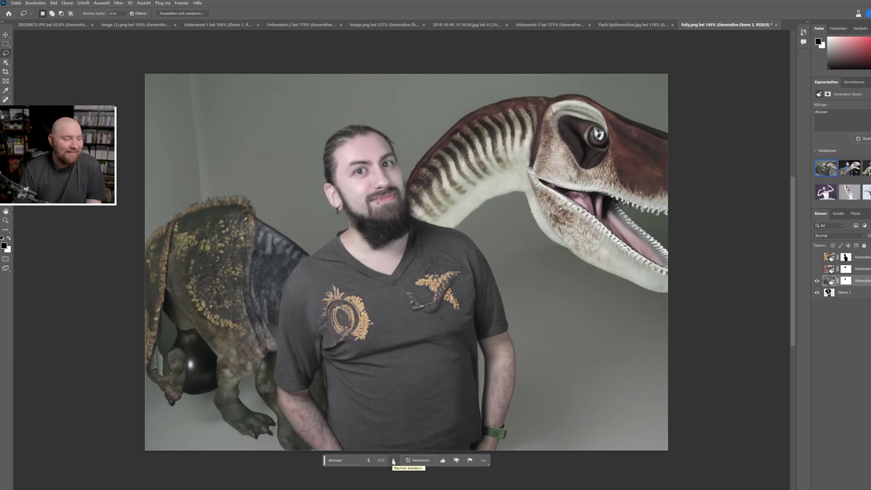
left_click(393, 461)
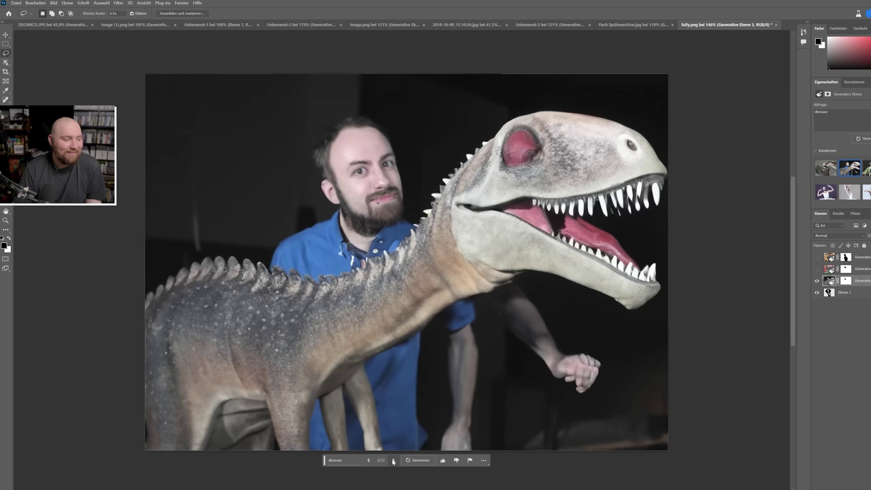
left_click(393, 461)
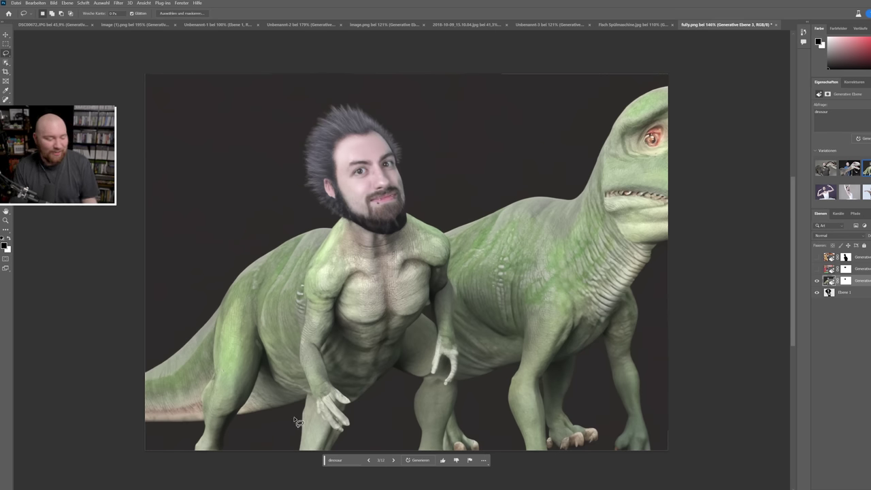
left_click(422, 461)
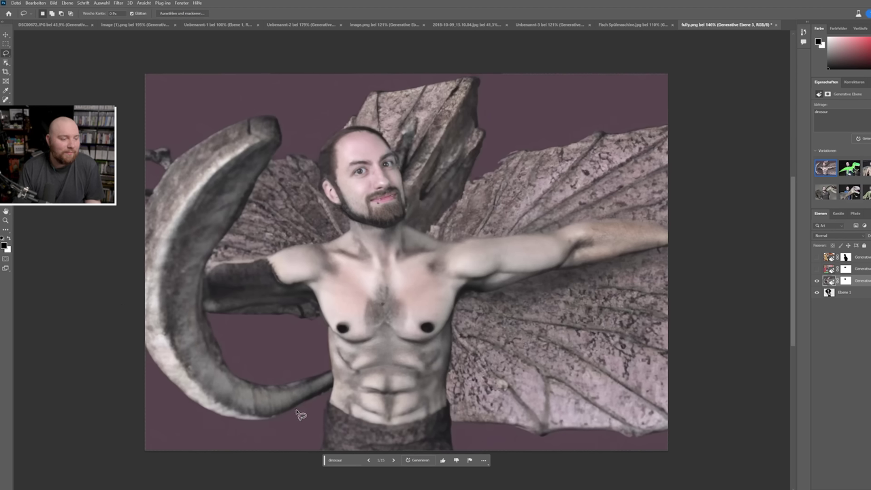
Browse the new dinosaur batch and settle on the shirtless man beside a grey-green dinosaur.
left_click(394, 460)
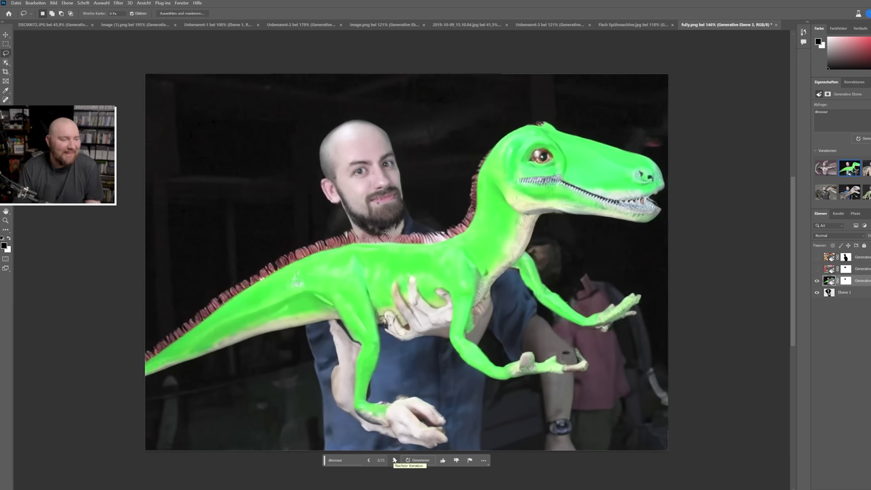
left_click(394, 461)
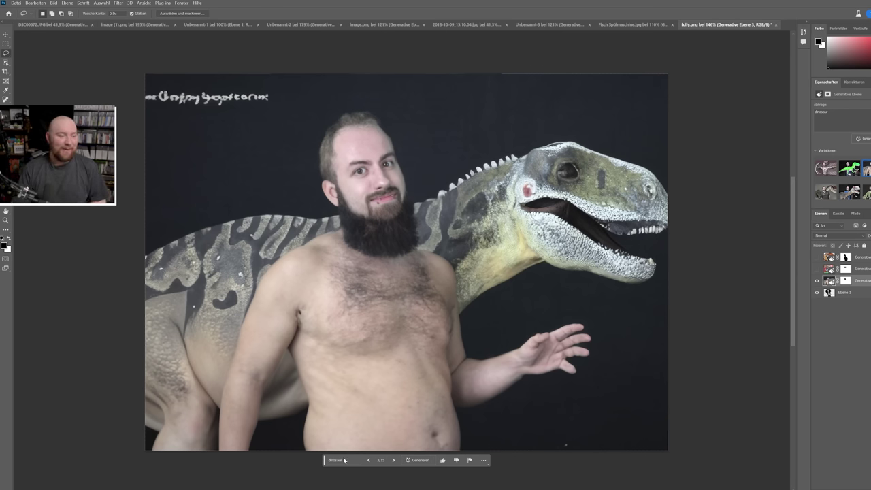
left_click(393, 461)
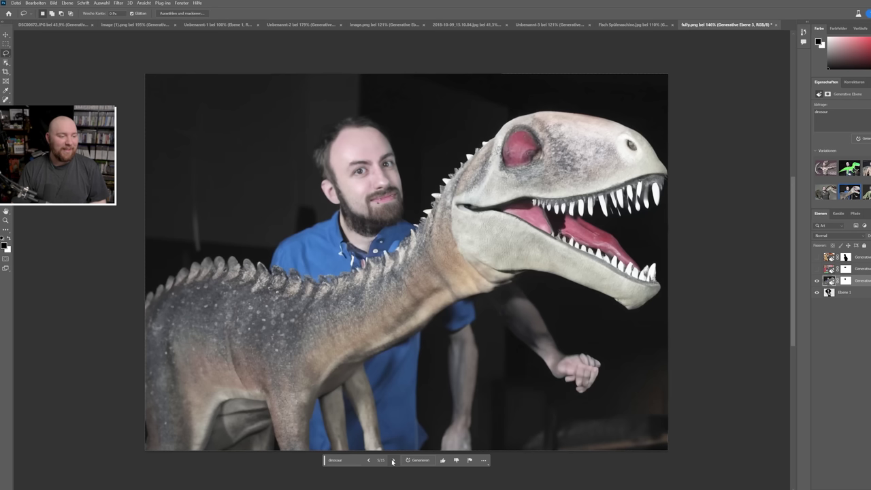
left_click(393, 461)
left_click(369, 461)
left_click(369, 460)
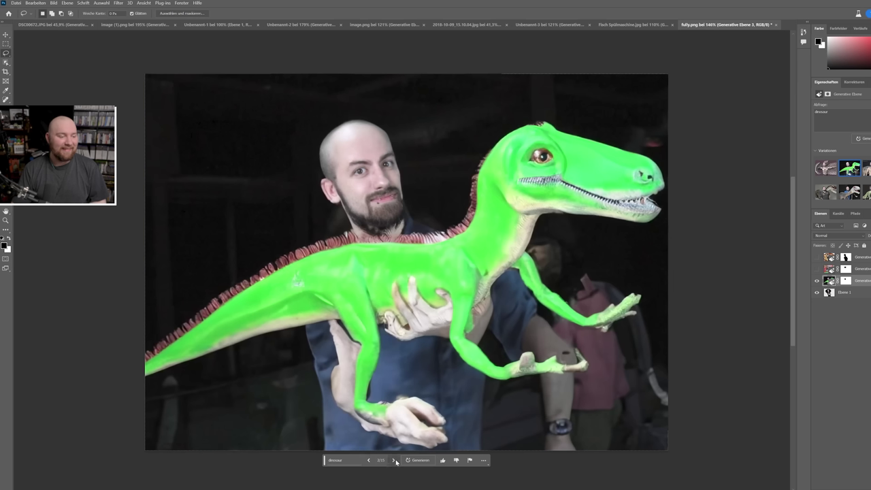
left_click(393, 461)
left_click(348, 462)
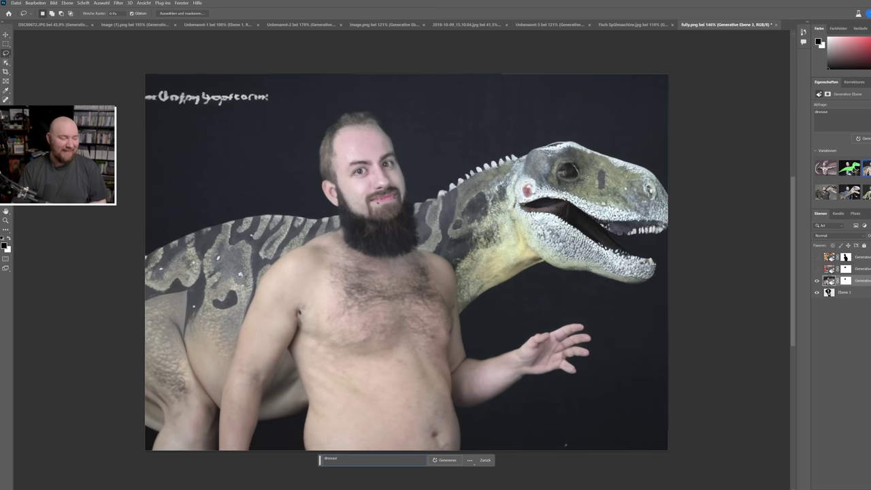
Replace the prompt with 'rapper', generate and browse variations, then request another batch.
key("ctrl+a")
key("BackSpace")
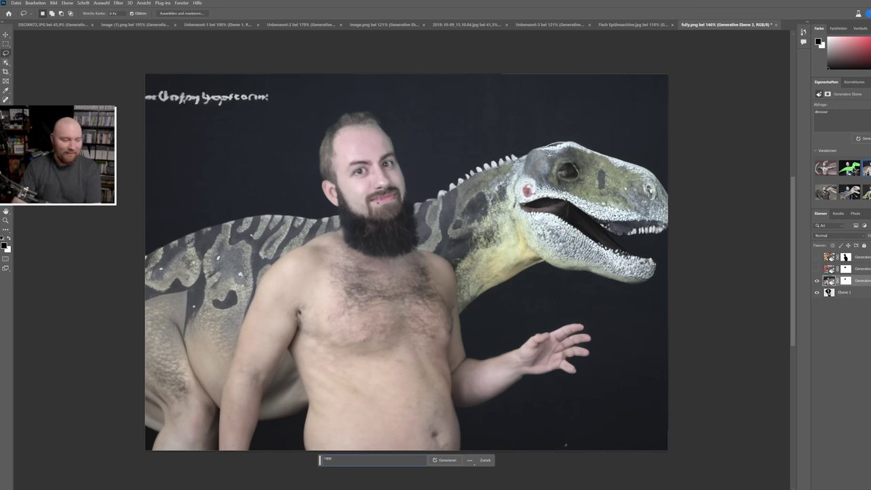
key("Return")
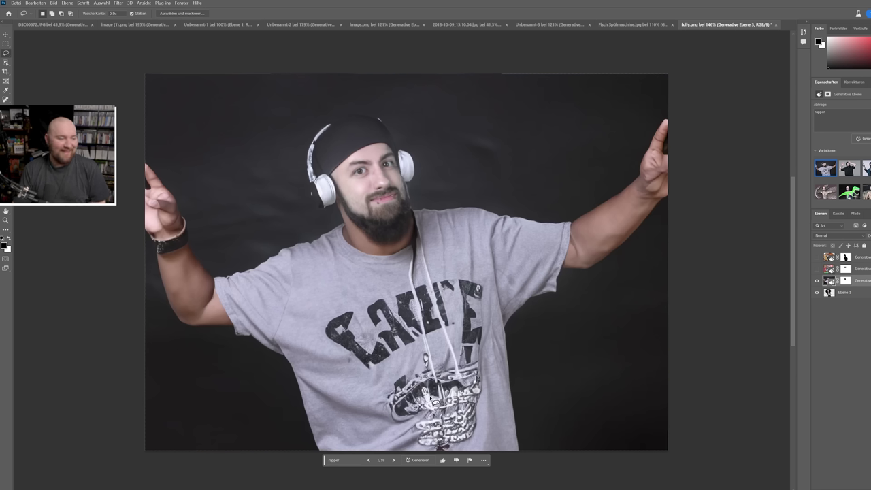
left_click(395, 460)
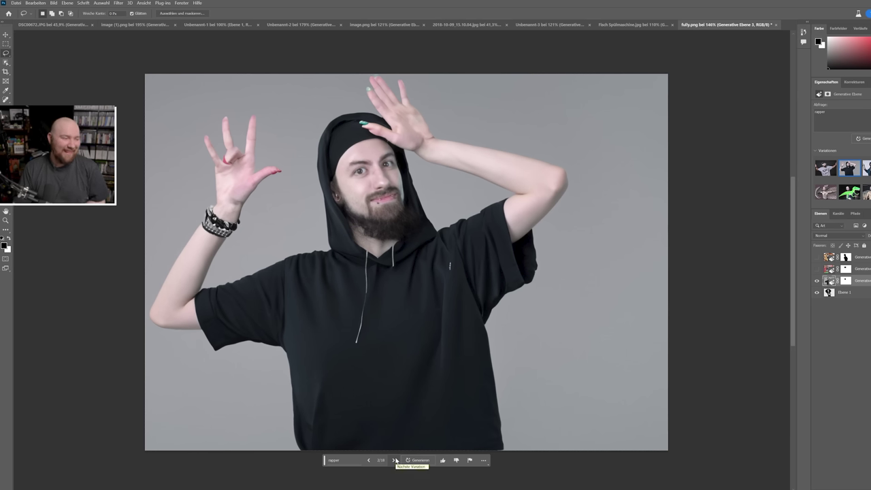
left_click(395, 461)
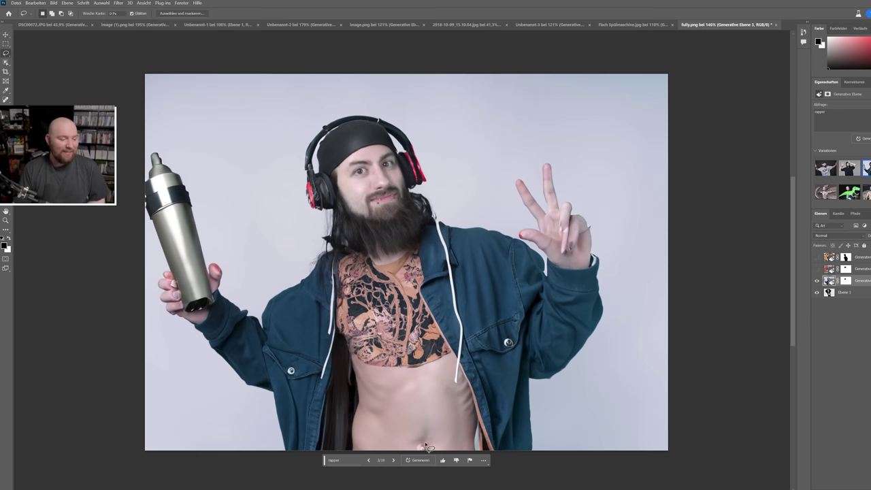
left_click(420, 462)
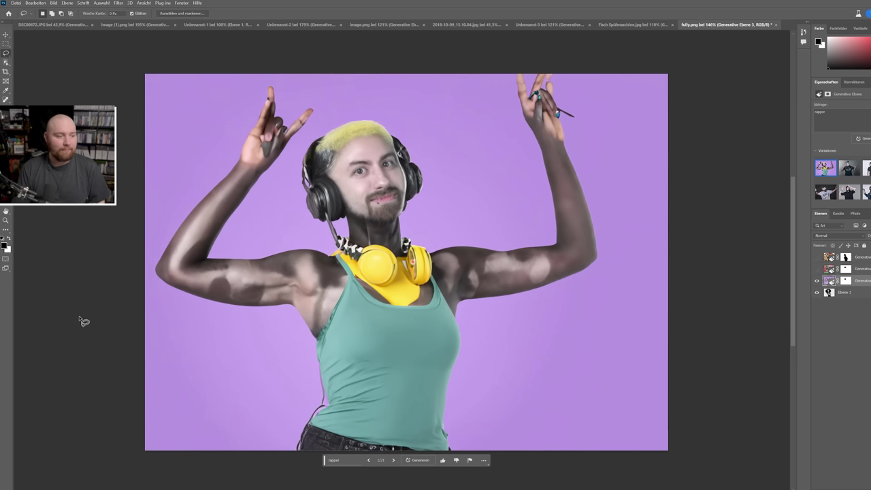
Browse two more rapper batches and settle on the teal-backdrop version with cap and boombox.
left_click(393, 461)
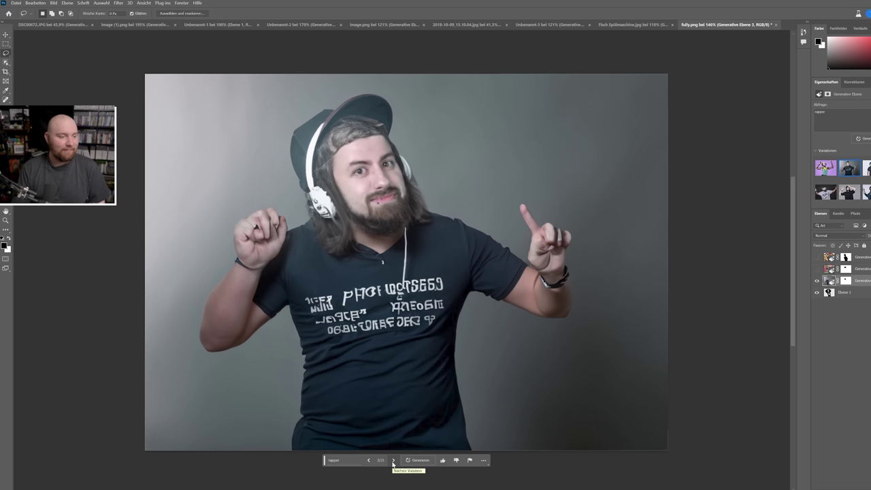
left_click(392, 461)
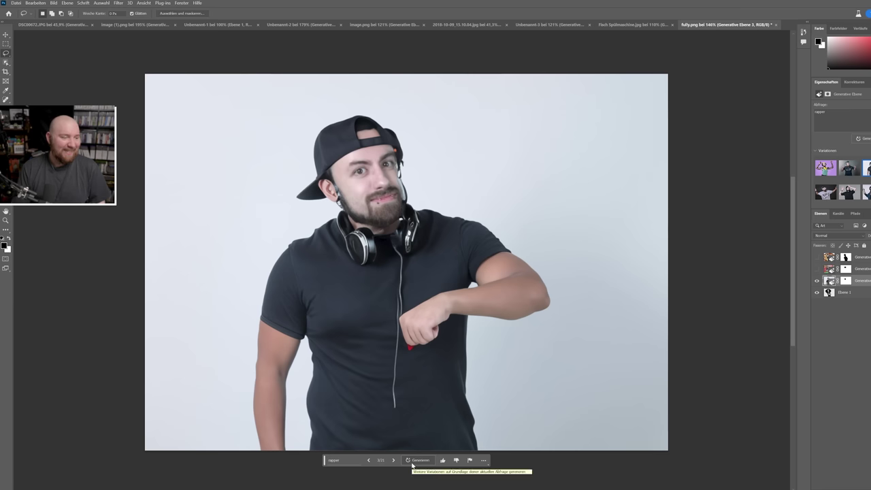
left_click(412, 461)
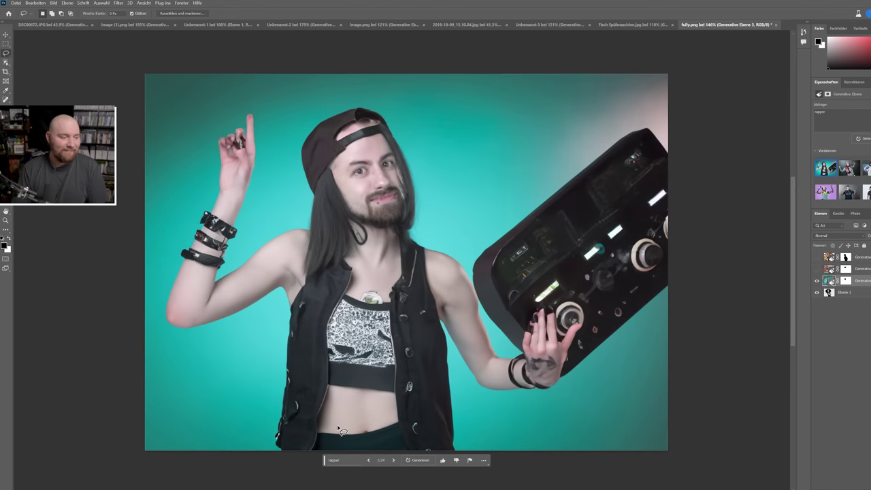
left_click(393, 460)
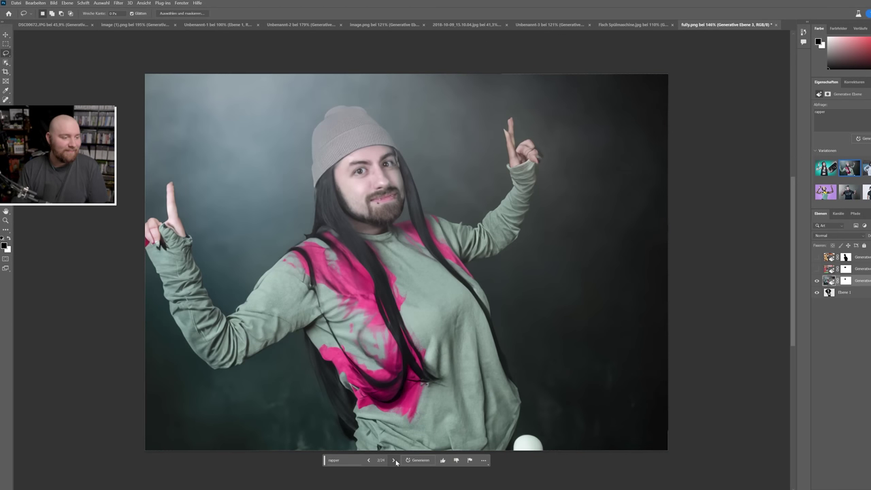
left_click(394, 460)
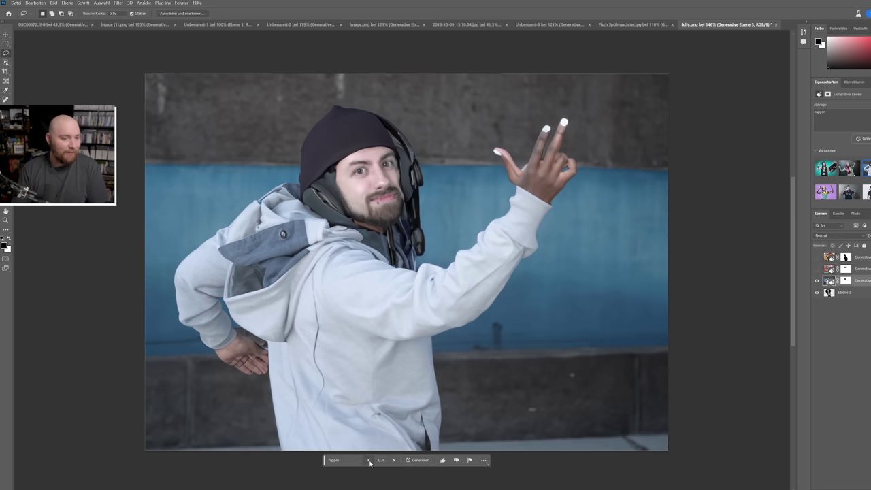
left_click(370, 461)
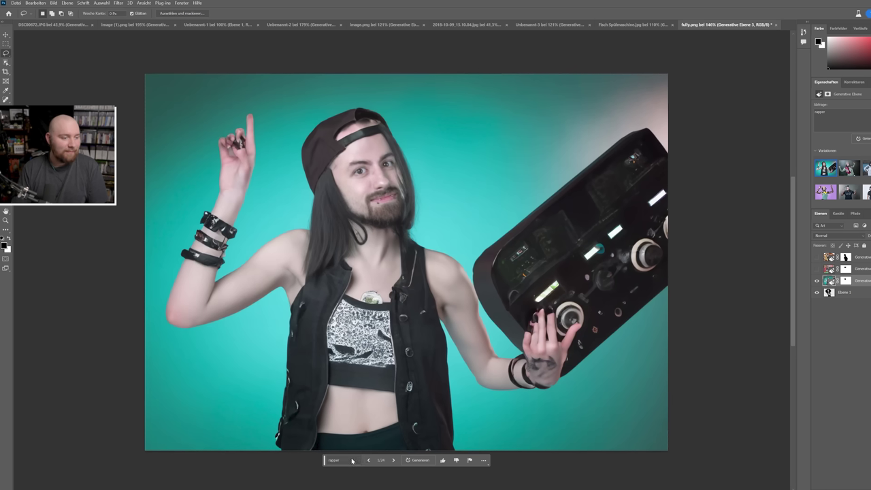
left_click(352, 461)
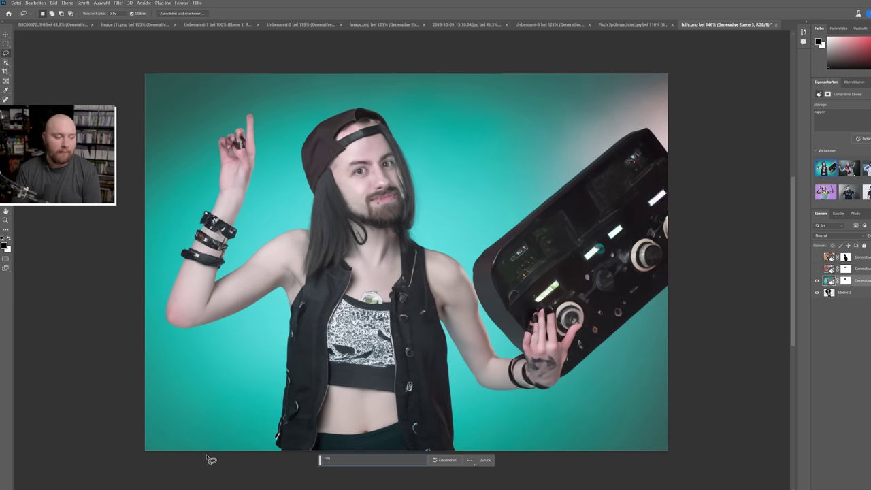
Generate fills from the prompt 'ton ban' and browse to the shirtless man wrapped in metal hoses.
type("ton ban")
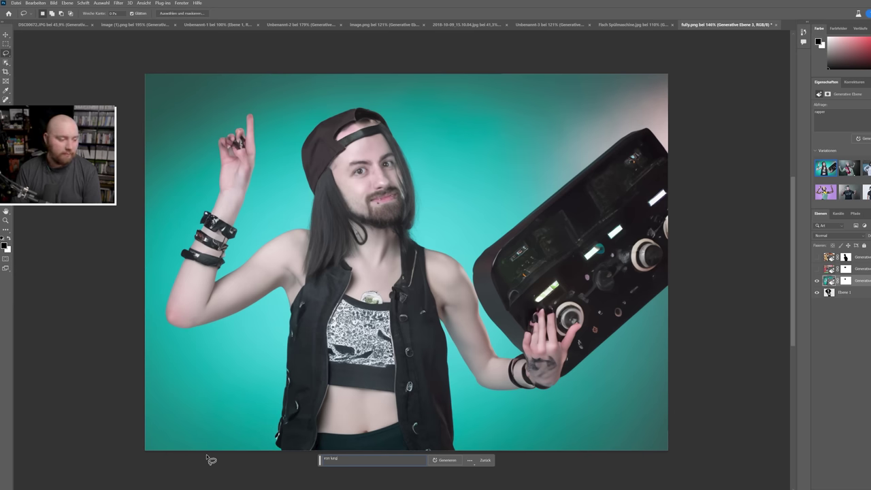
key("Return")
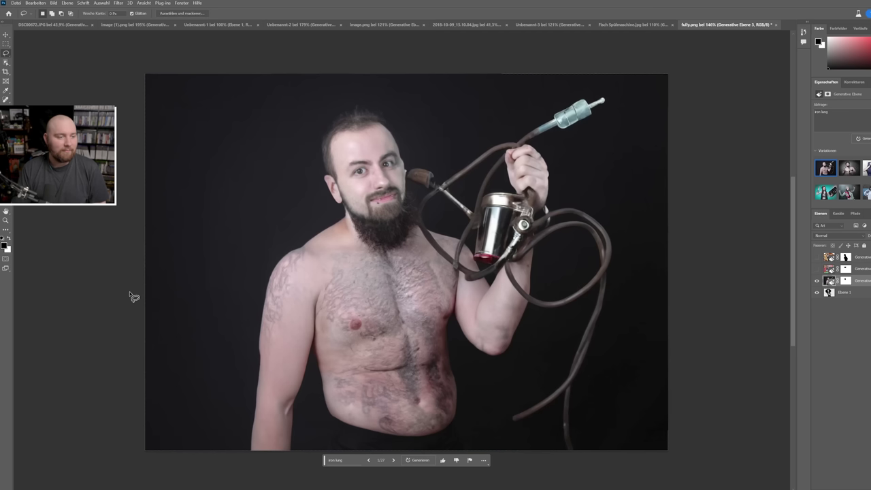
left_click(394, 461)
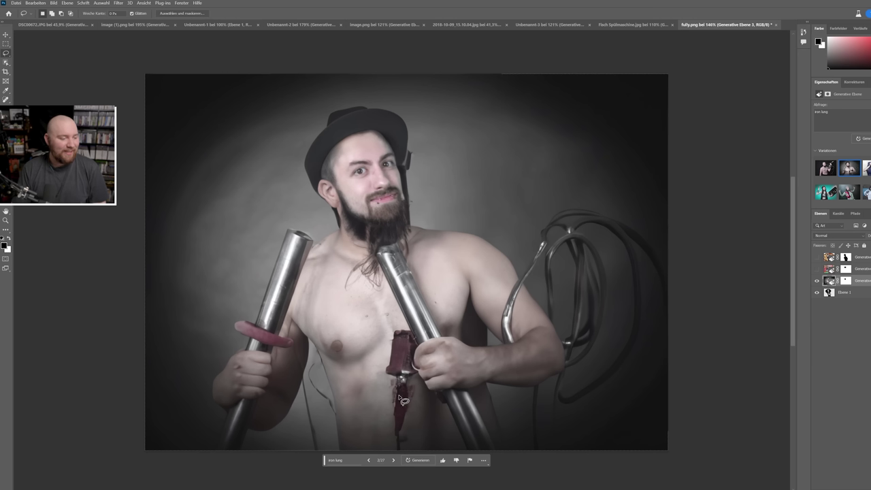
left_click(394, 461)
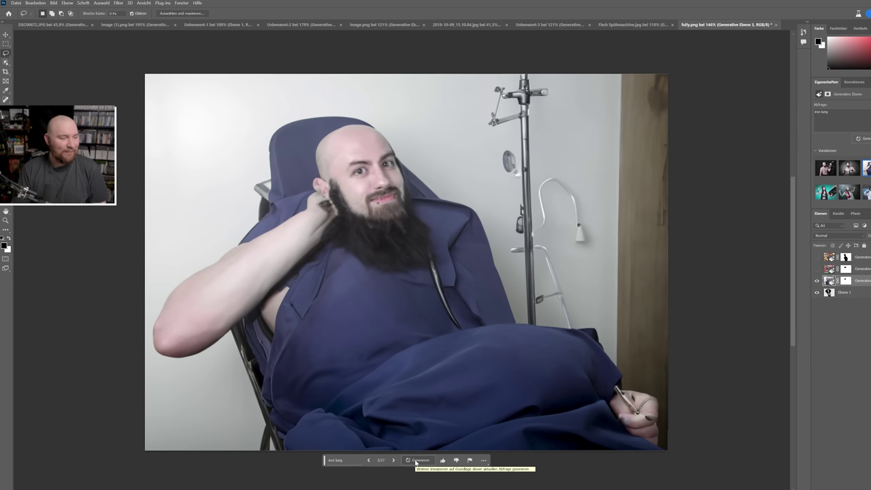
left_click(416, 461)
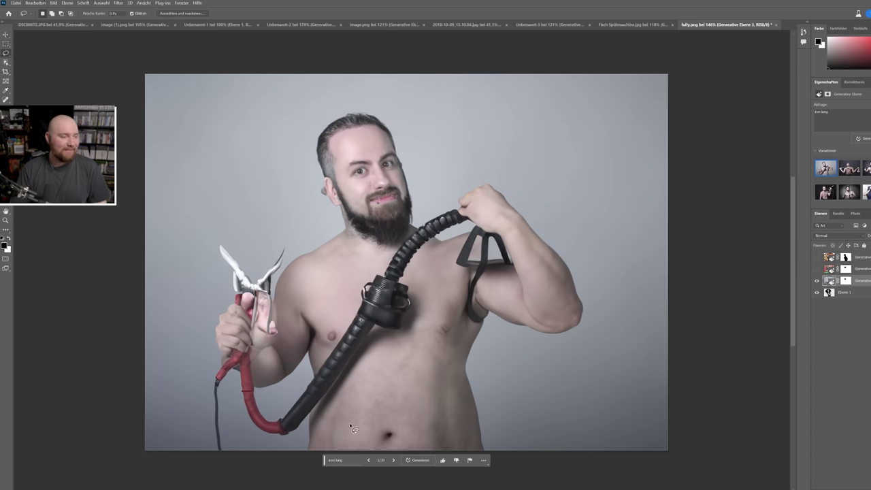
left_click(393, 461)
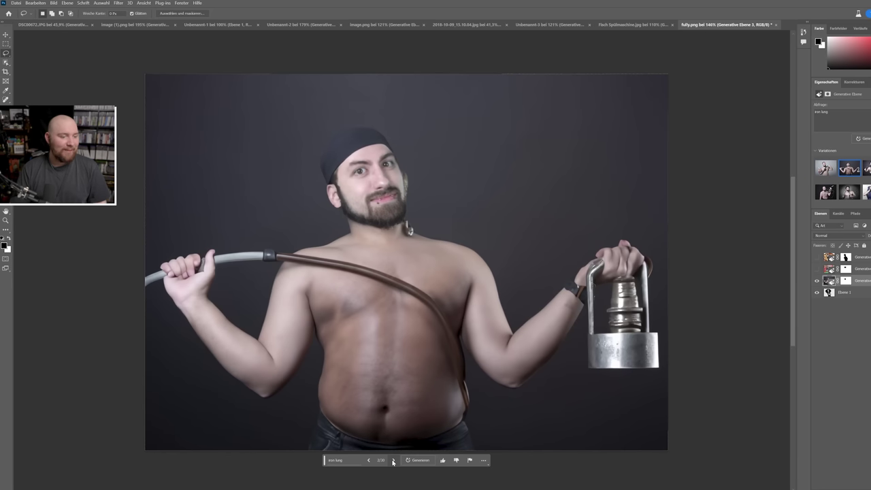
left_click(393, 461)
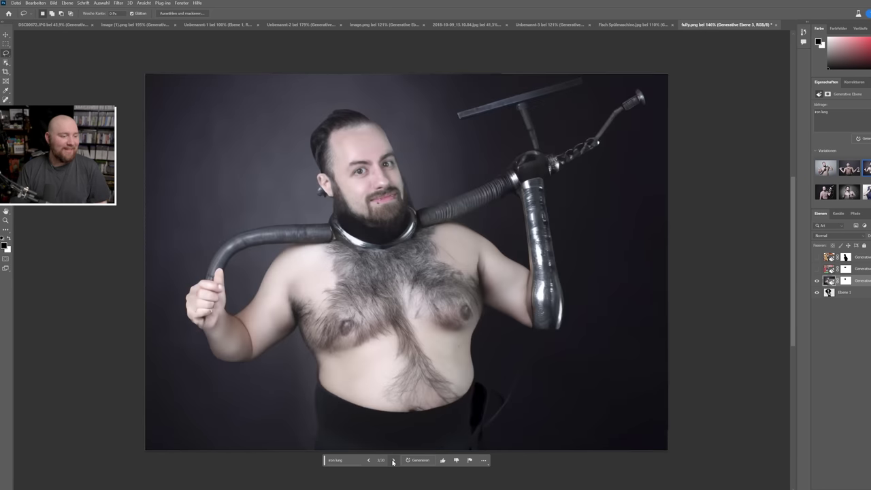
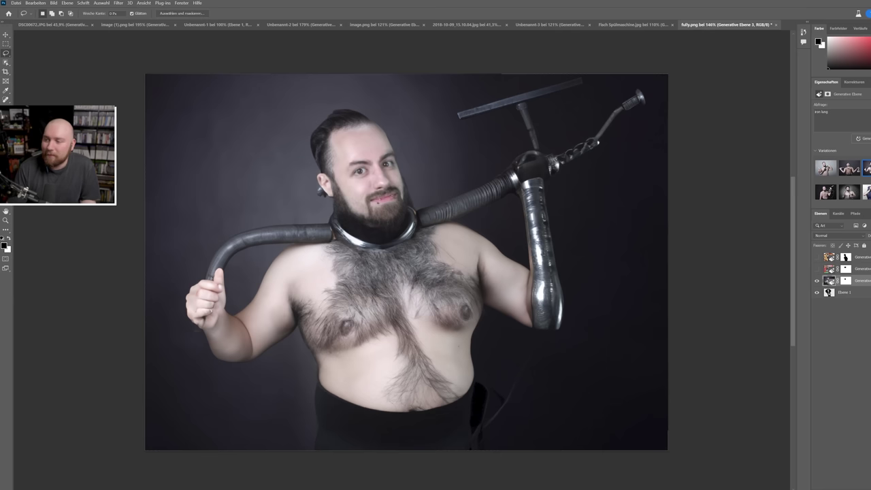
Switch to Ersatzbank, convert Hintergrund to Ebene 0, and lasso the right-hand man.
left_click_drag(826, 168, 785, 27)
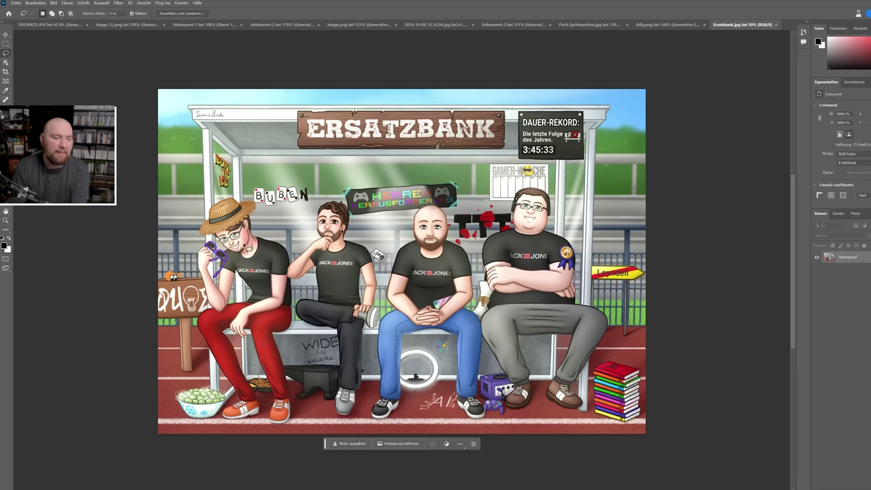
scroll(313, 262, "up", 1)
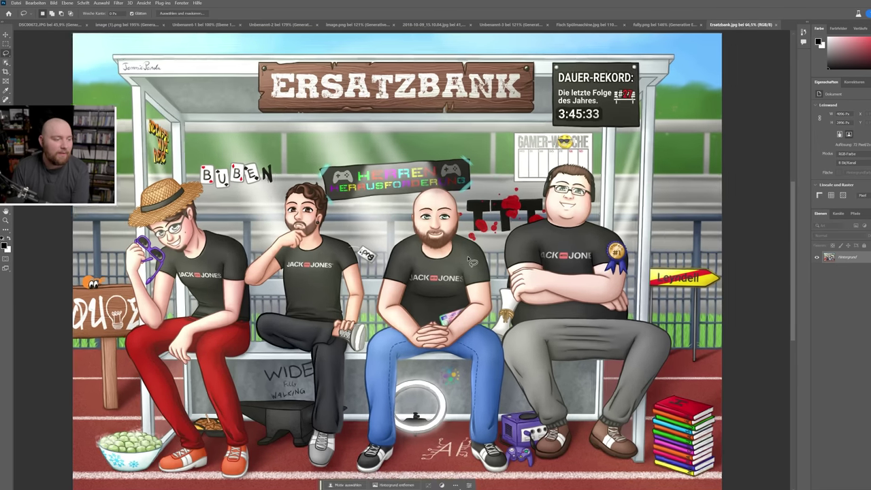
scroll(460, 262, "up", 3)
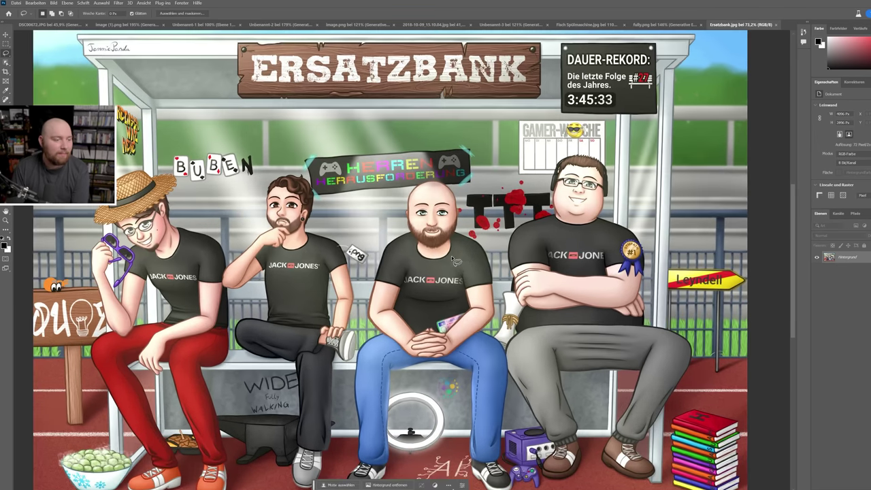
double_click(865, 261)
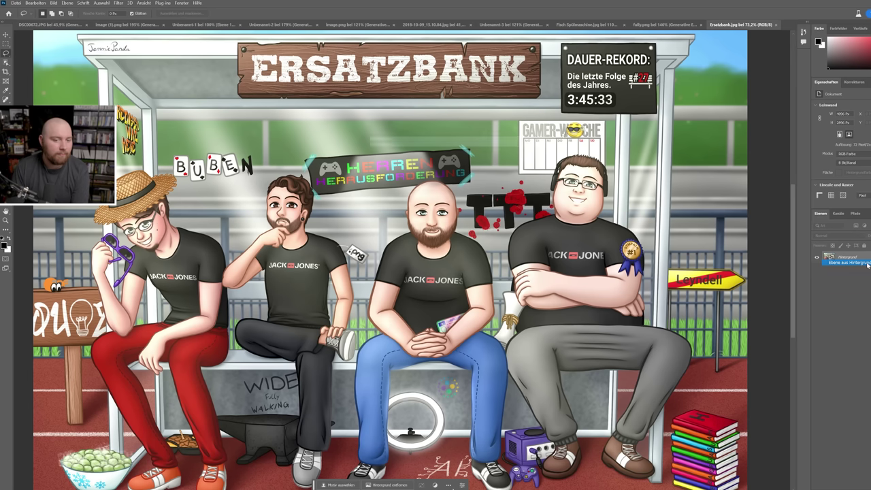
left_click(527, 158)
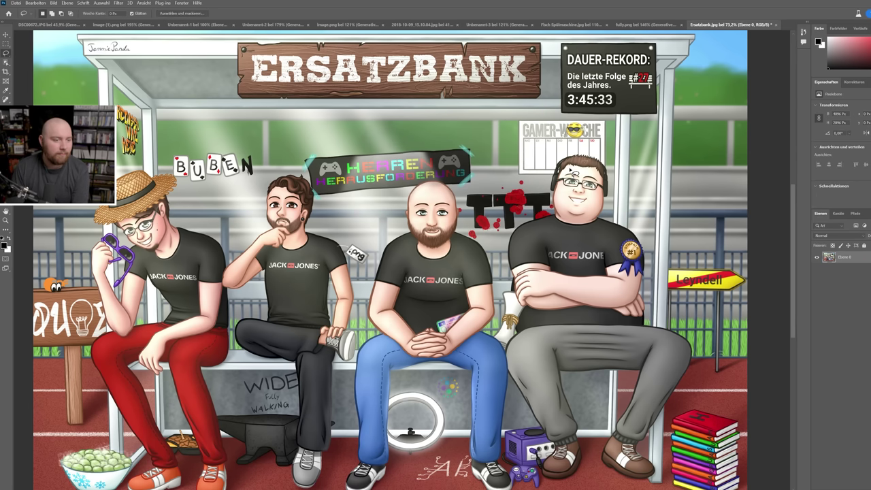
mouse_move(515, 243)
left_mouse_down()
mouse_move(522, 350)
mouse_move(581, 466)
mouse_move(561, 391)
mouse_move(601, 372)
mouse_move(650, 370)
mouse_move(644, 405)
mouse_move(611, 467)
mouse_move(658, 477)
mouse_move(643, 456)
mouse_move(691, 350)
mouse_move(648, 336)
mouse_move(638, 242)
mouse_move(609, 228)
mouse_move(606, 178)
mouse_move(592, 165)
left_mouse_up()
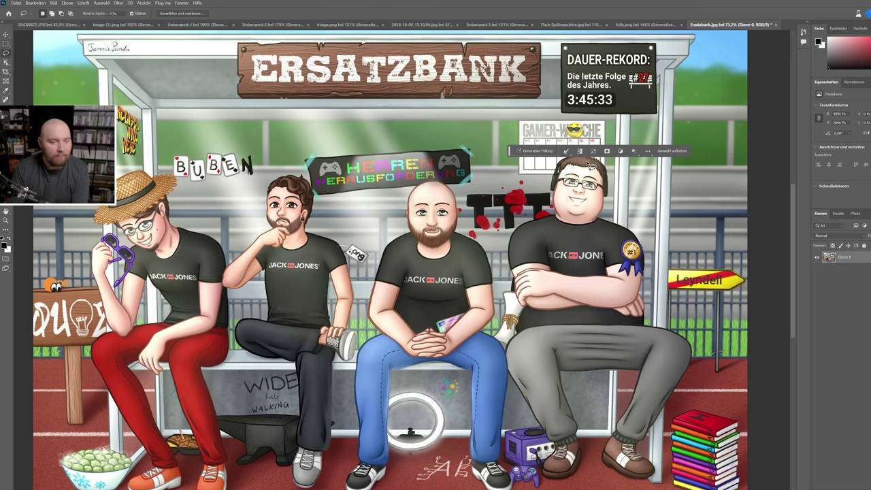
Invert the man selection and Generative Fill everything else with a 'cartoon' prompt.
right_click(684, 211)
left_click(691, 221)
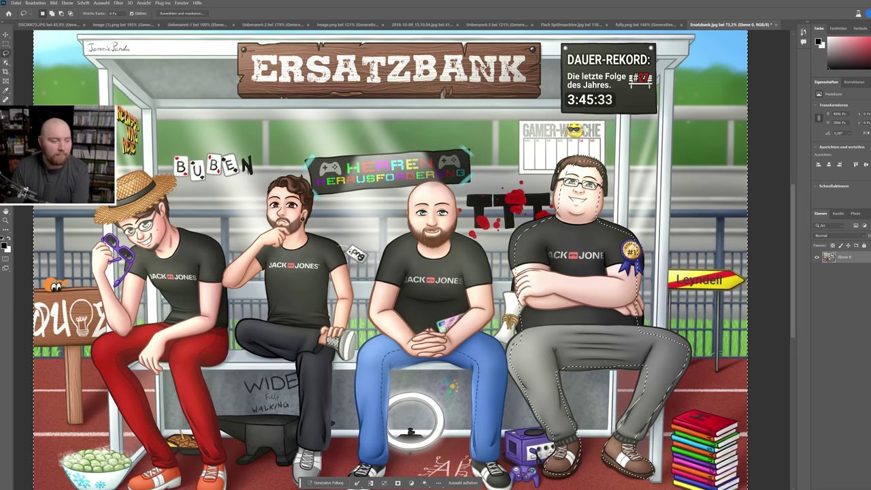
left_click(327, 483)
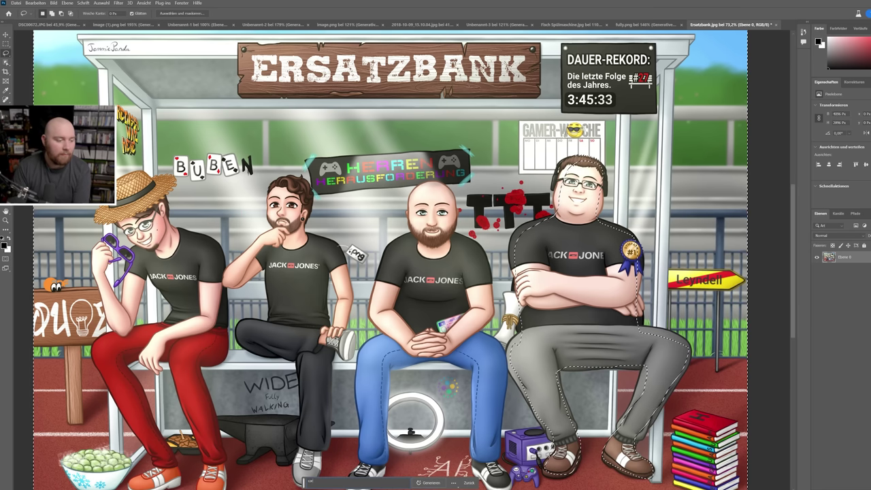
key("Return")
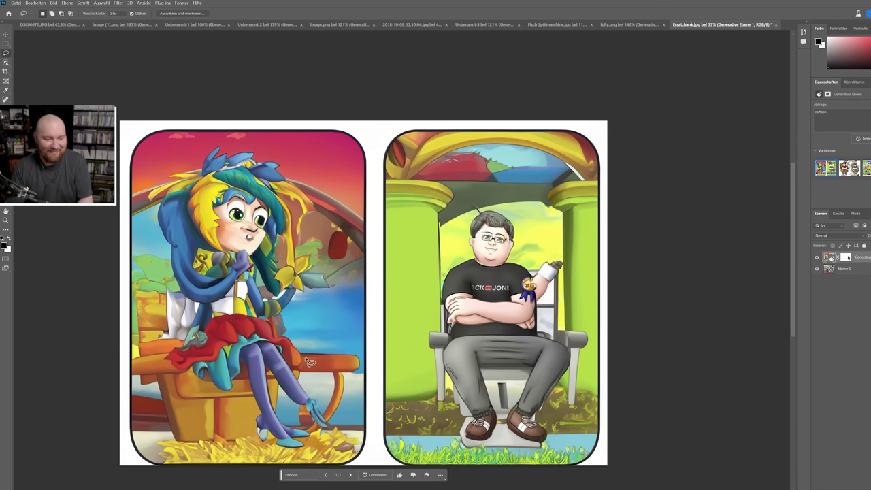
Browse the second and third cartoon variations.
scroll(308, 364, "down", 2)
left_click(350, 476)
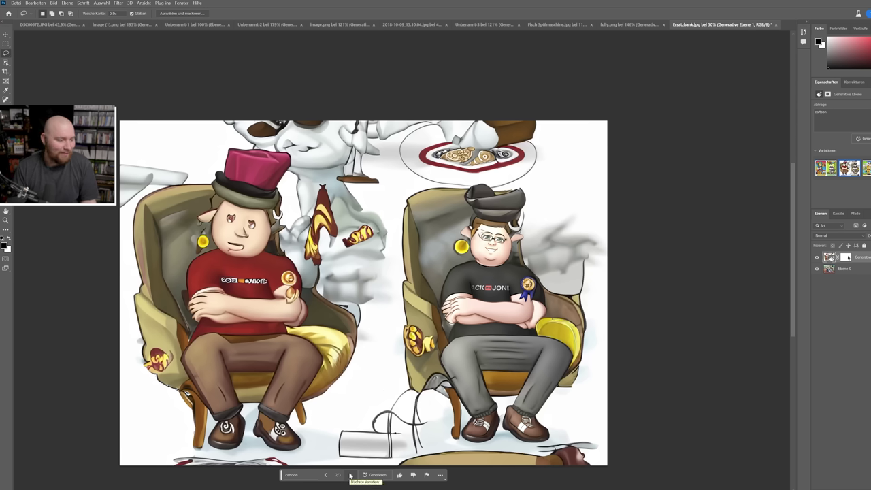
left_click(351, 476)
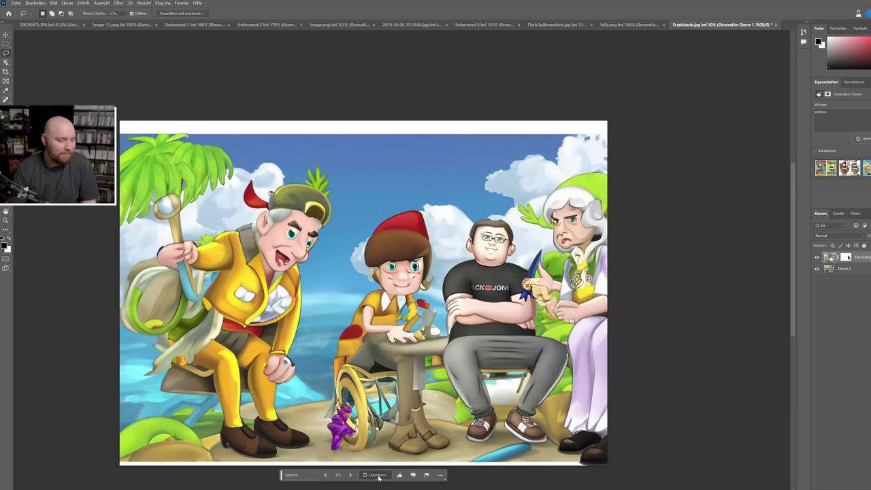
Generate a fresh cartoon batch and view its third variation.
left_click(378, 475)
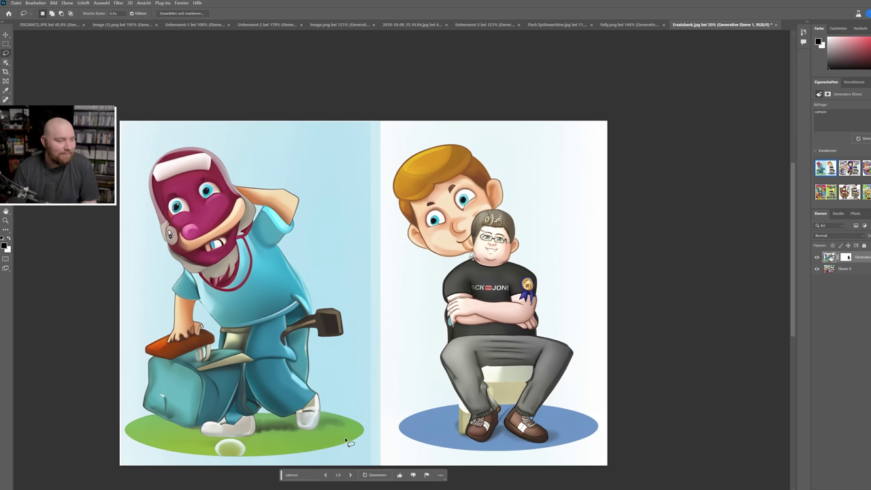
left_click(352, 475)
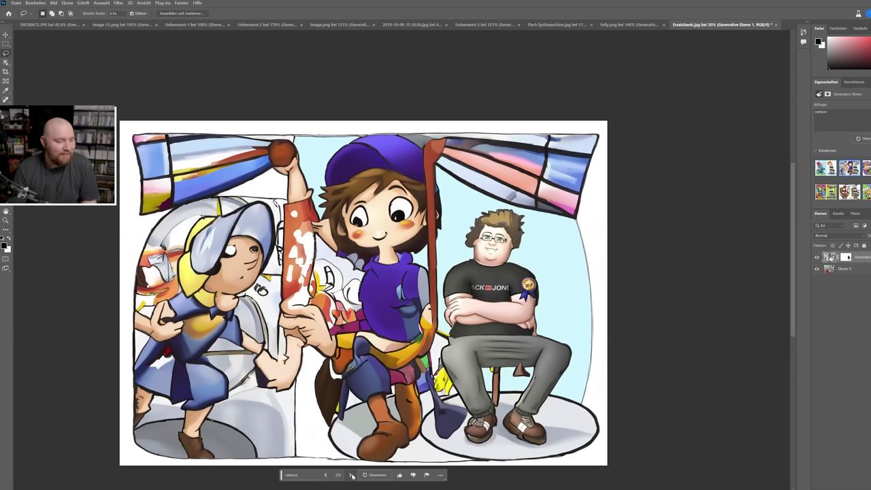
left_click(351, 475)
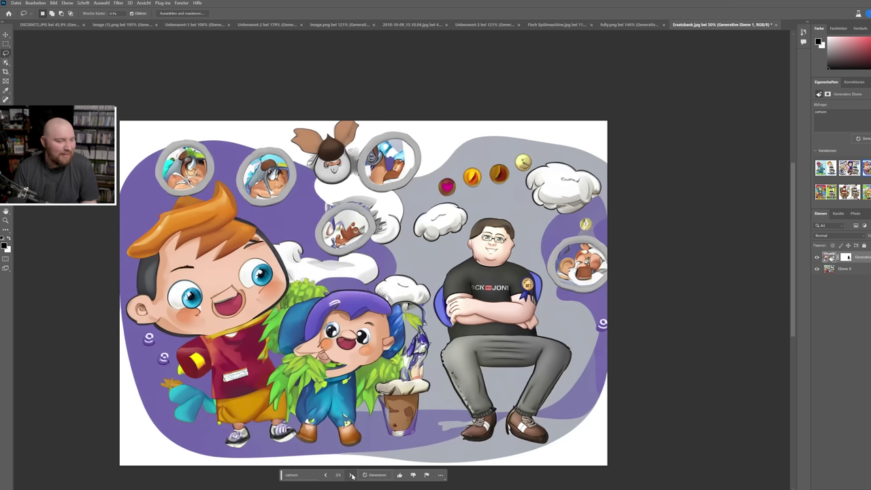
left_click(306, 476)
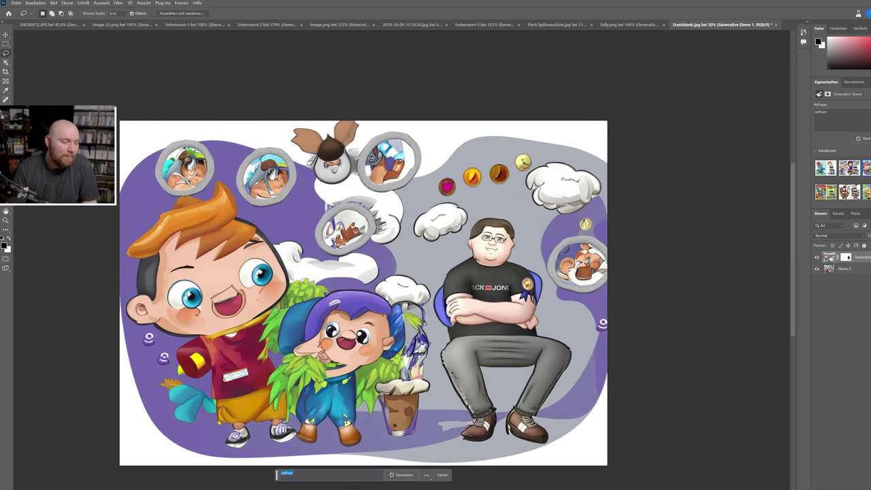
type("jung")
Regenerate with the prompt 'jungle' and browse to the third jungle variation.
left_click(176, 467)
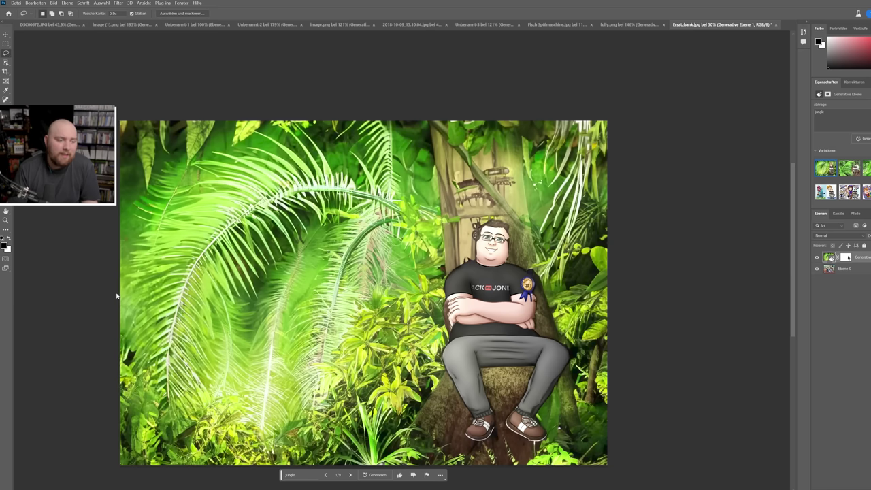
left_click(350, 475)
left_click(351, 475)
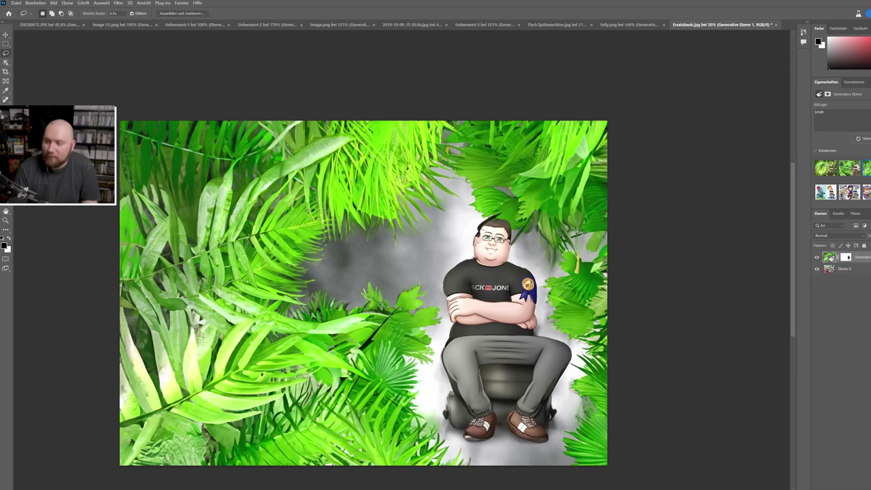
In DSC00672.JPG, hide the microwave layer and marquee-select the man's face.
key("ctrl+Tab")
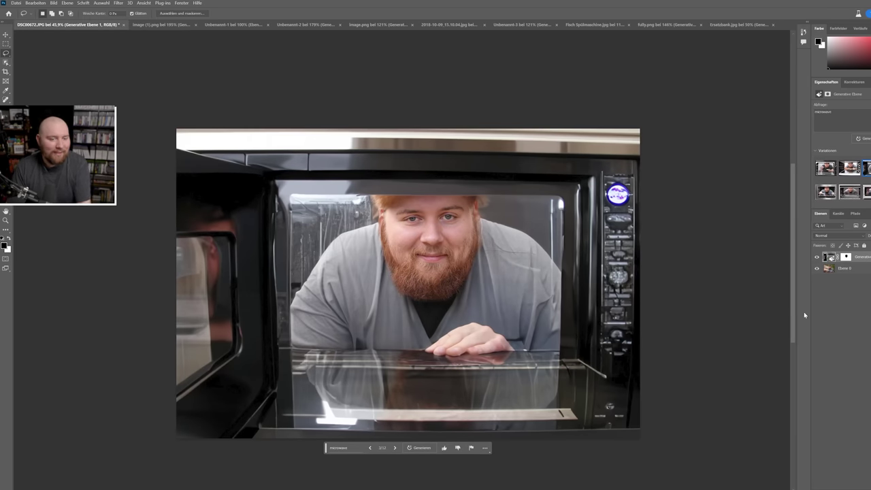
left_click(817, 260)
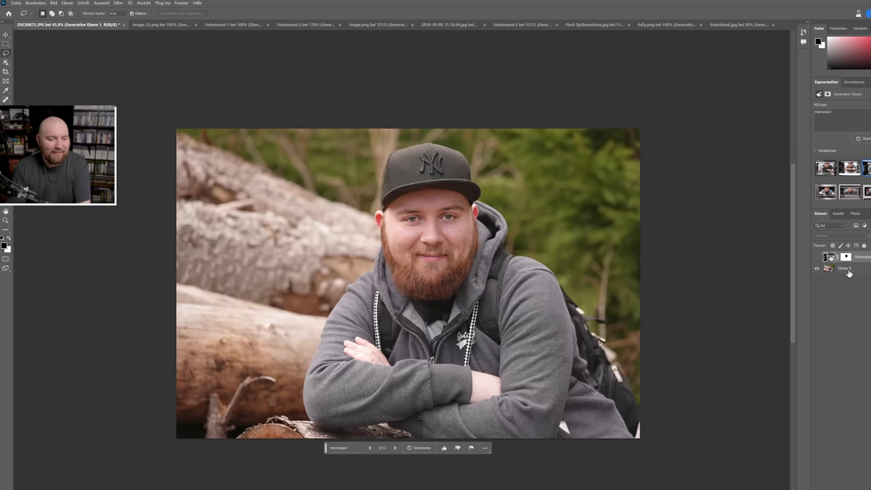
left_click(6, 44)
mouse_move(396, 208)
left_mouse_down()
mouse_move(468, 262)
mouse_move(467, 275)
left_mouse_up()
Invert the face selection and Generative Fill it with a 'Ballerina' prompt.
right_click(501, 238)
left_click(524, 249)
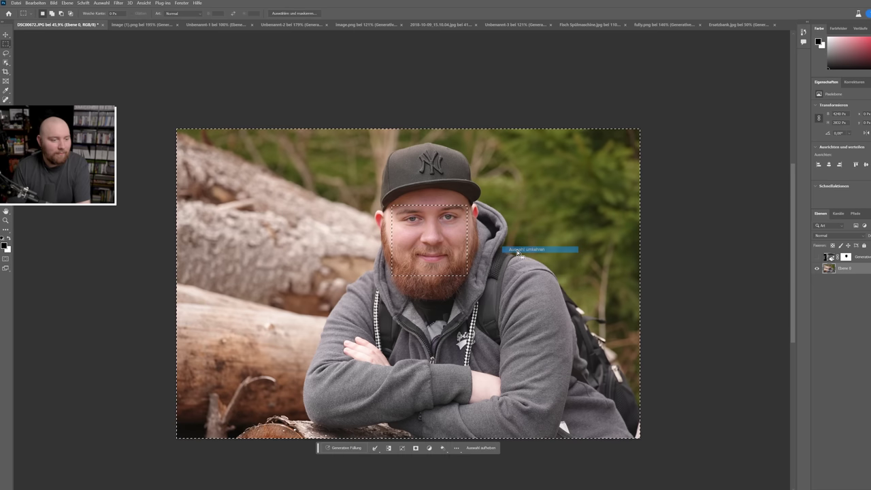
left_click(344, 448)
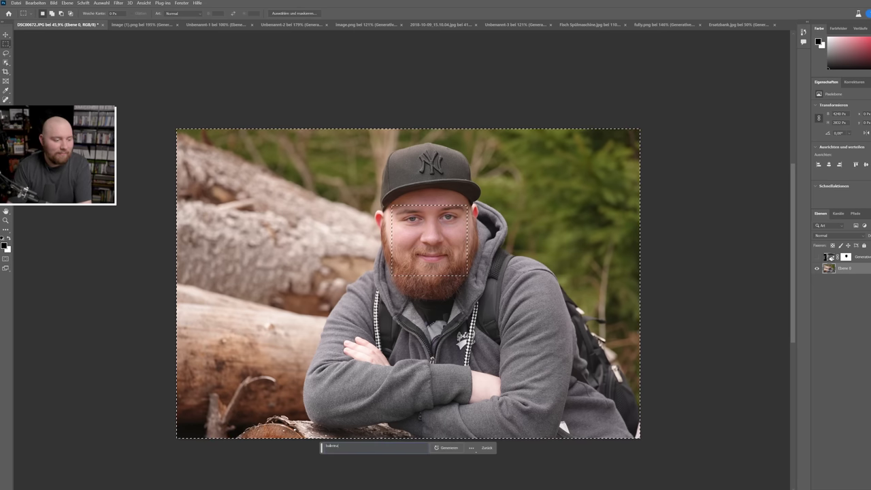
key("Return")
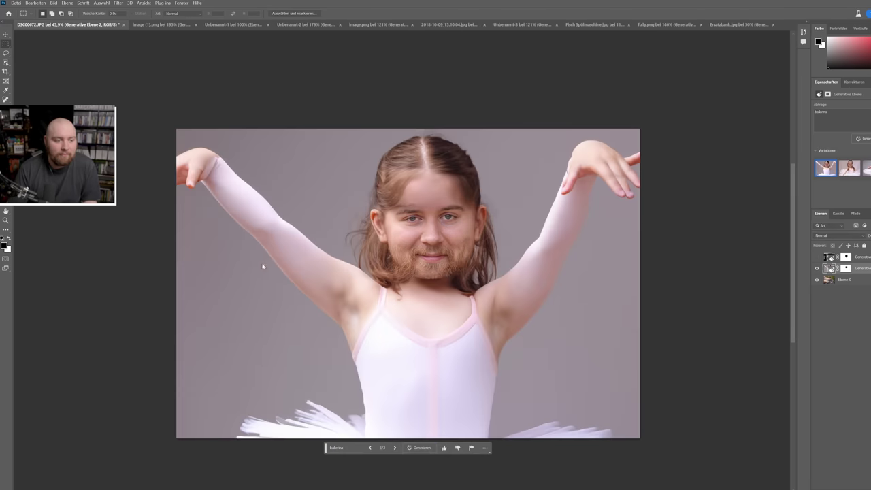
Browse ballerina variations, generate another batch, and show the braided one in a white leotard.
left_click(395, 448)
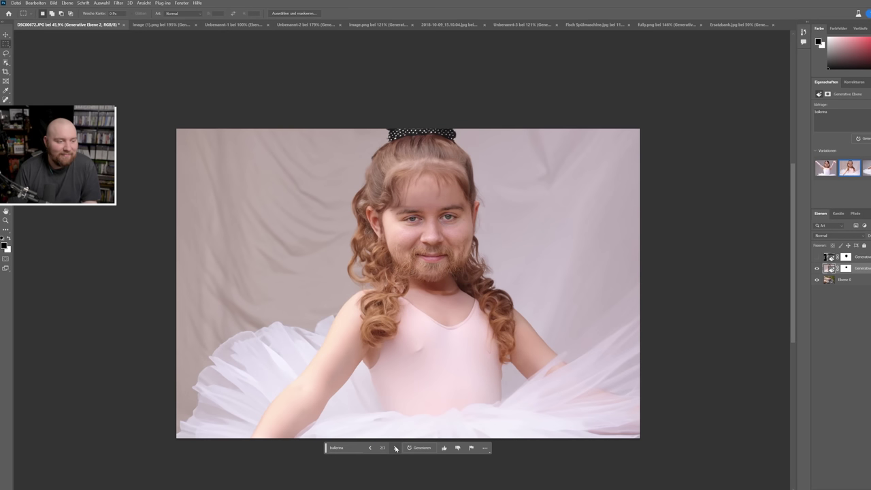
left_click(396, 448)
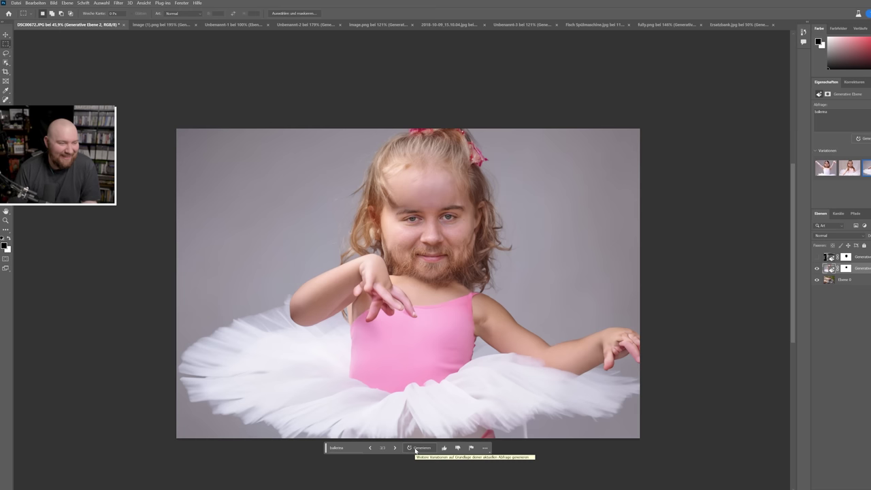
left_click(416, 450)
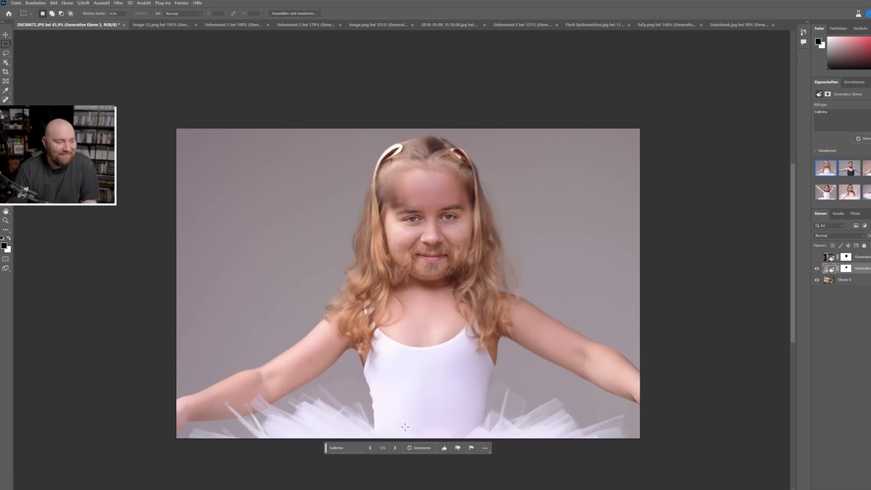
left_click(396, 448)
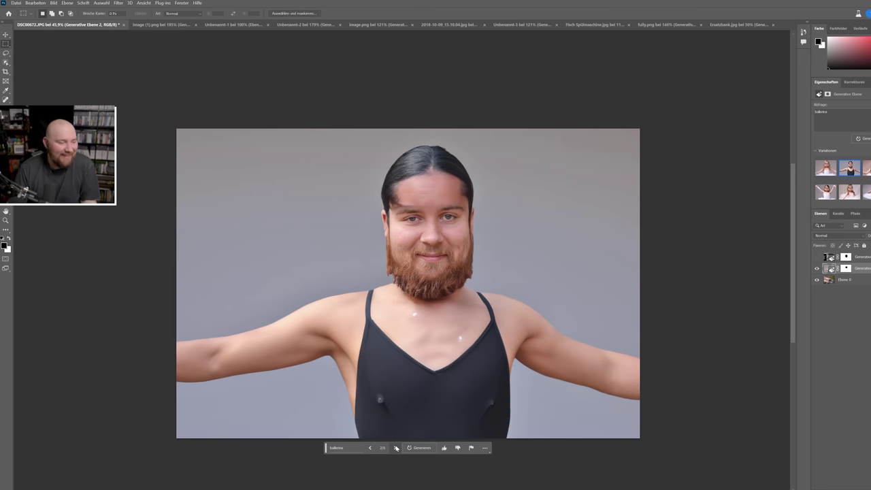
left_click(396, 448)
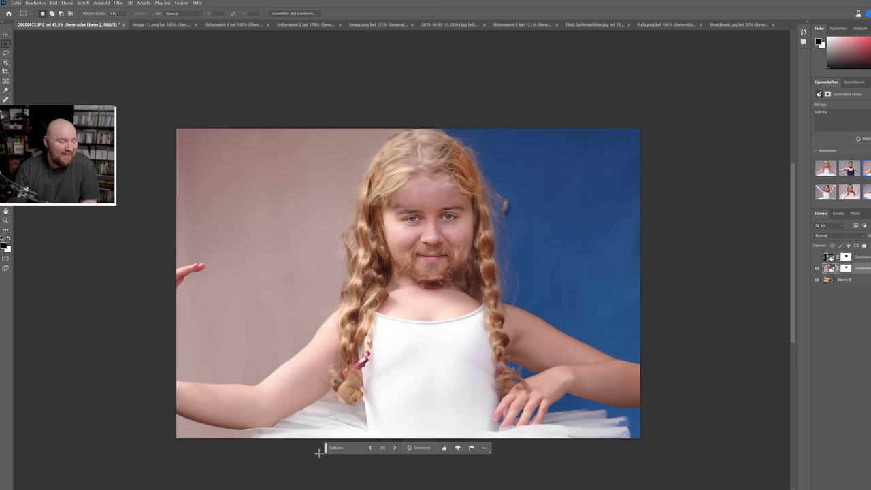
left_click(346, 451)
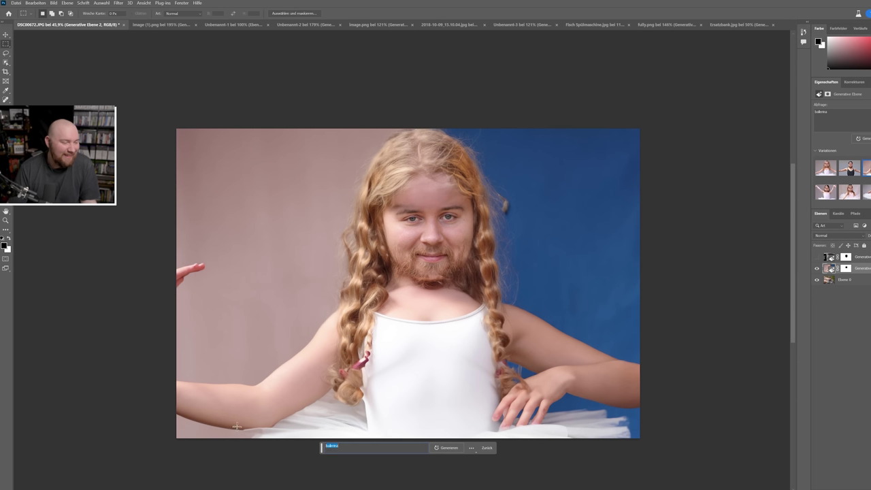
Replace the prompt with a sausage prompt, generate, and browse two variations.
key("BackSpace")
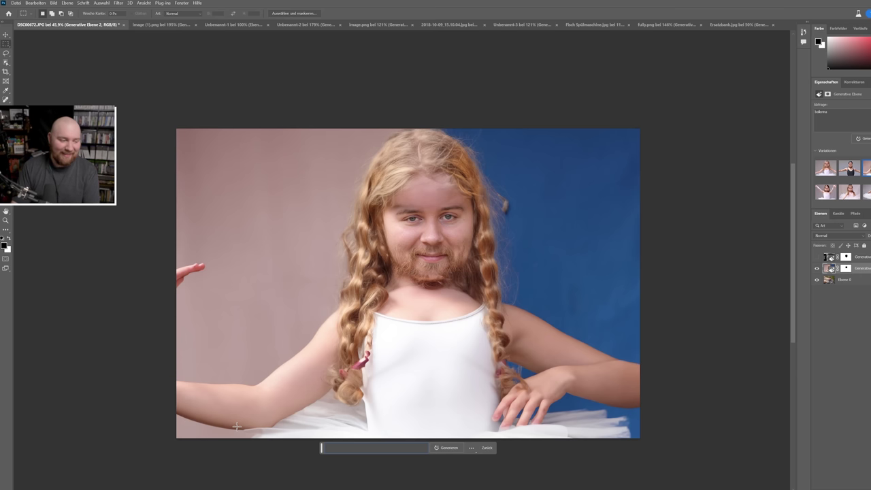
type("vi")
key("Return")
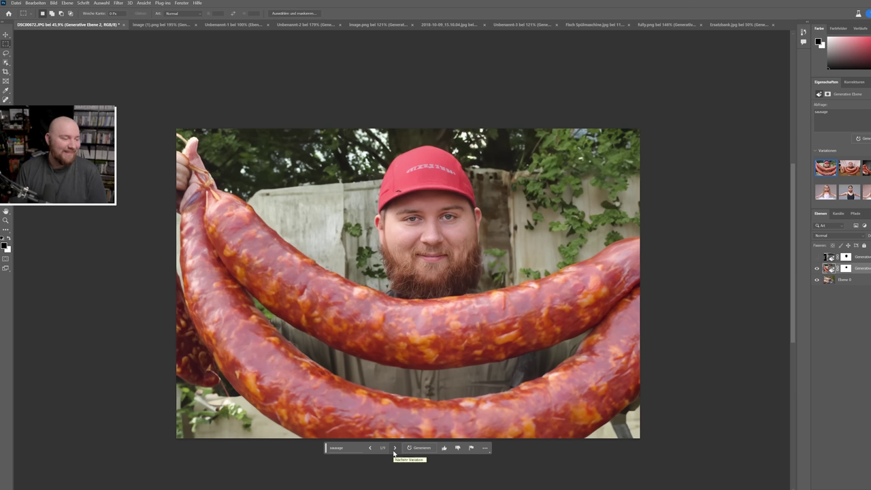
left_click(395, 449)
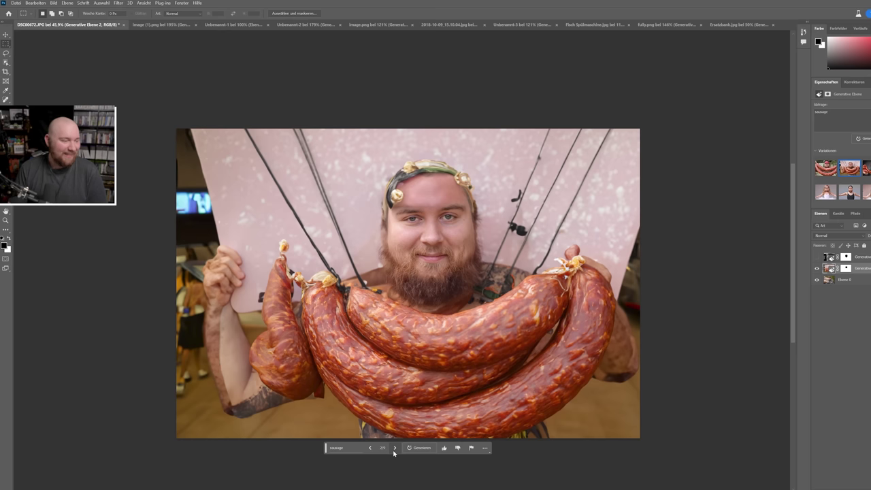
left_click(395, 449)
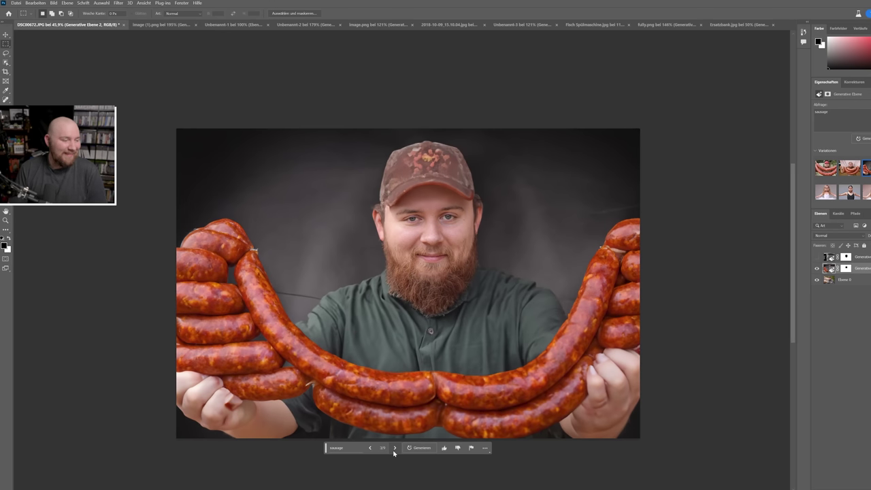
Generate more sausage variations and show the man hugging a thick sausage ring.
left_click(417, 448)
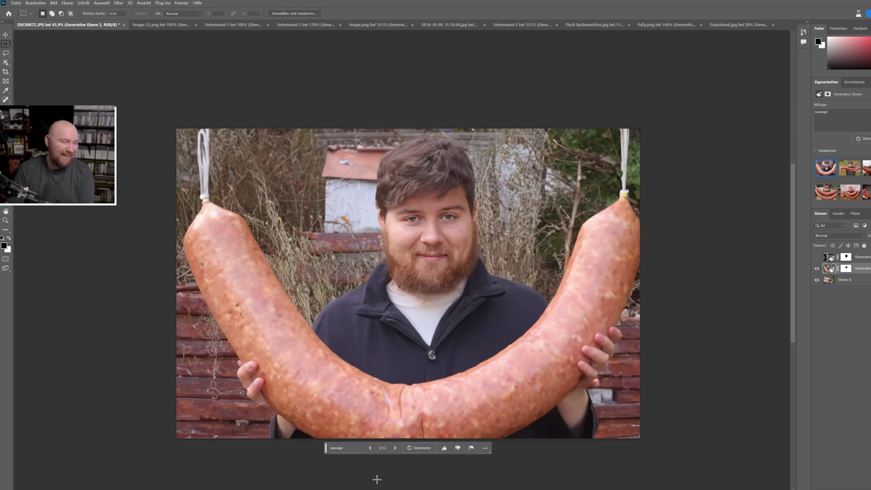
left_click(395, 448)
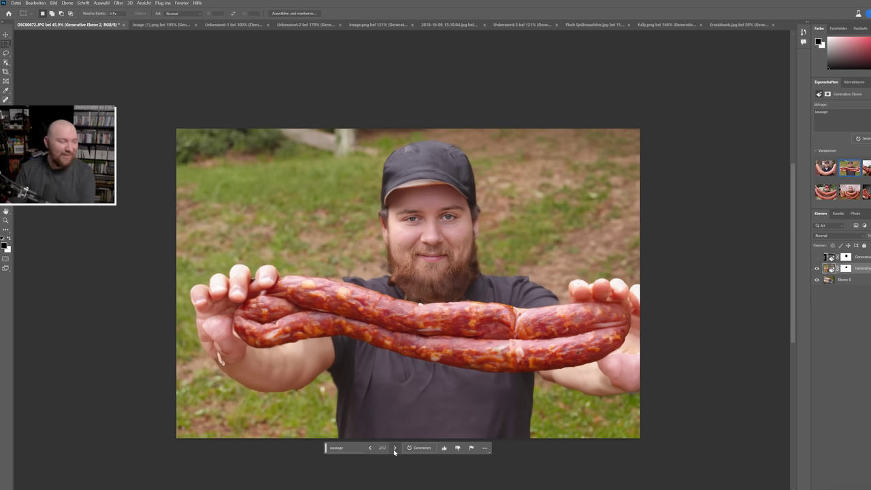
left_click(395, 448)
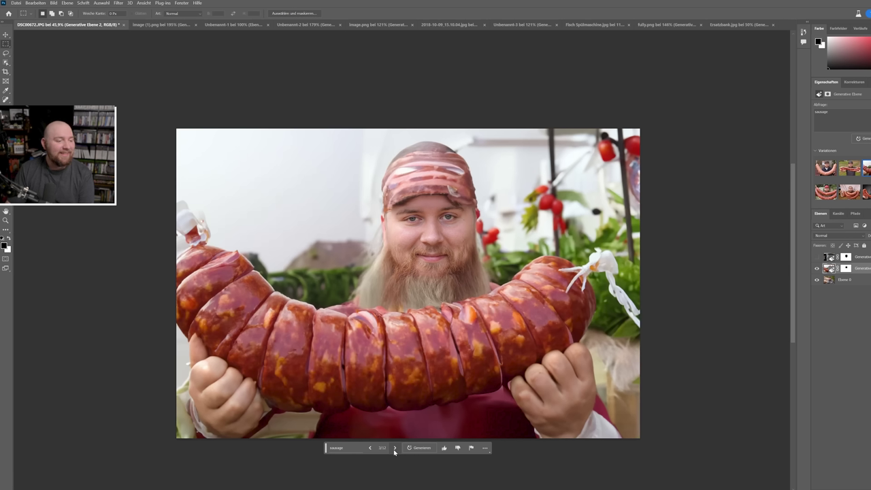
left_click(337, 448)
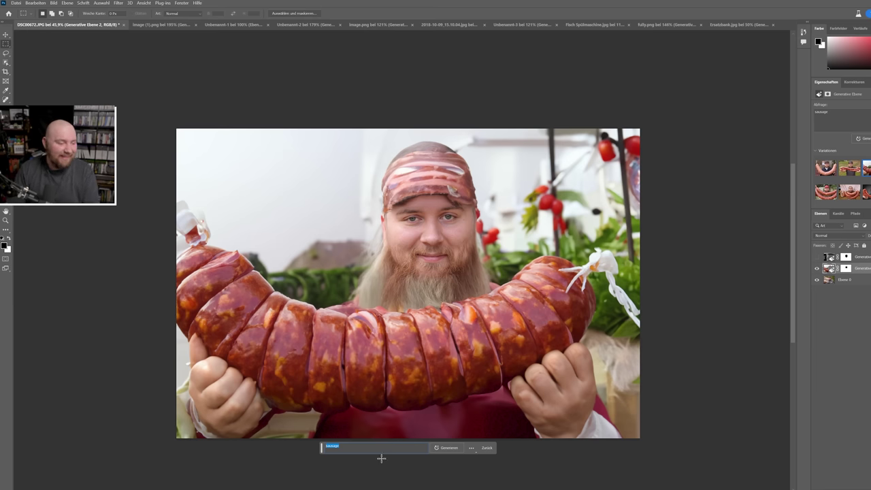
type("baco")
Generate with the 'bacon' prompt and show the man holding a huge bacon slab.
key("Return")
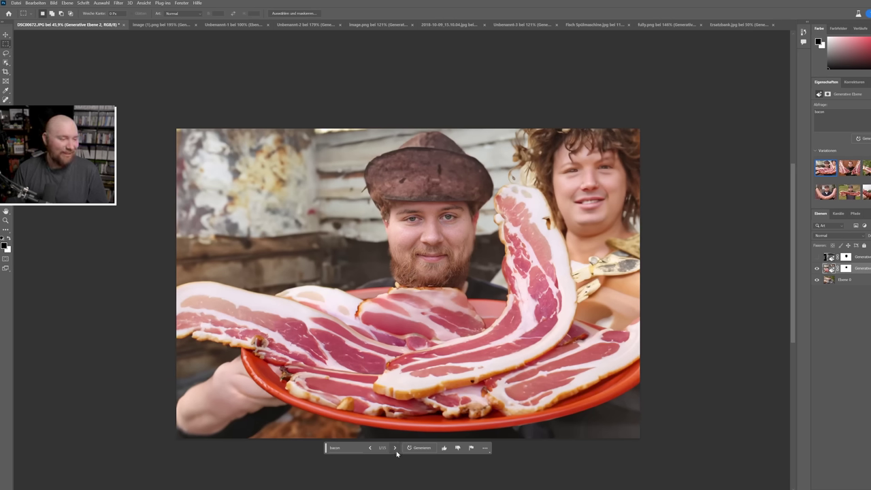
left_click(395, 448)
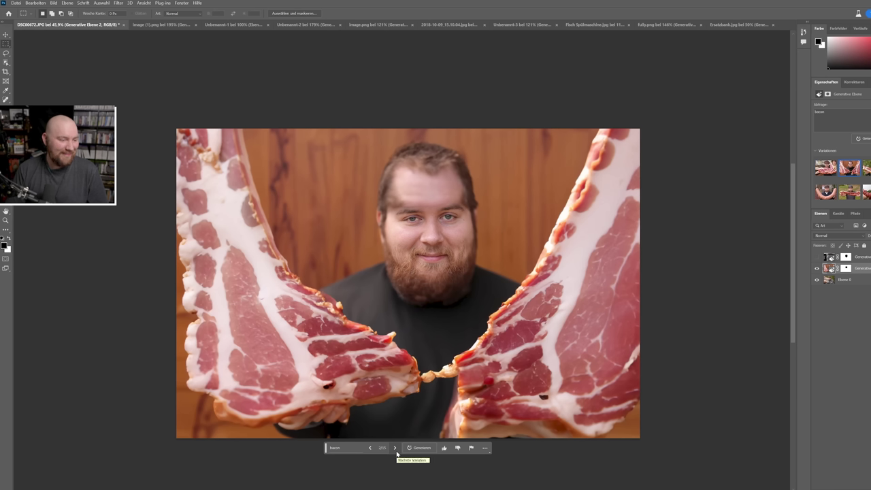
left_click(397, 451)
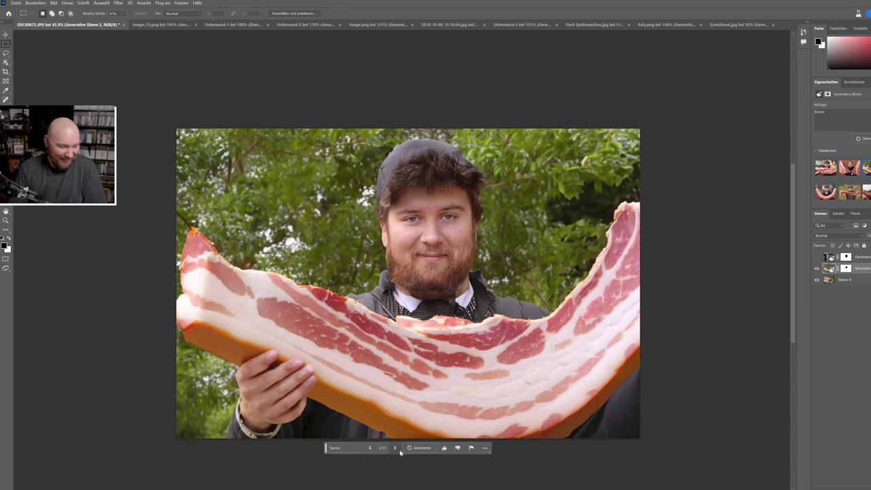
left_click(343, 451)
type("chicken dru")
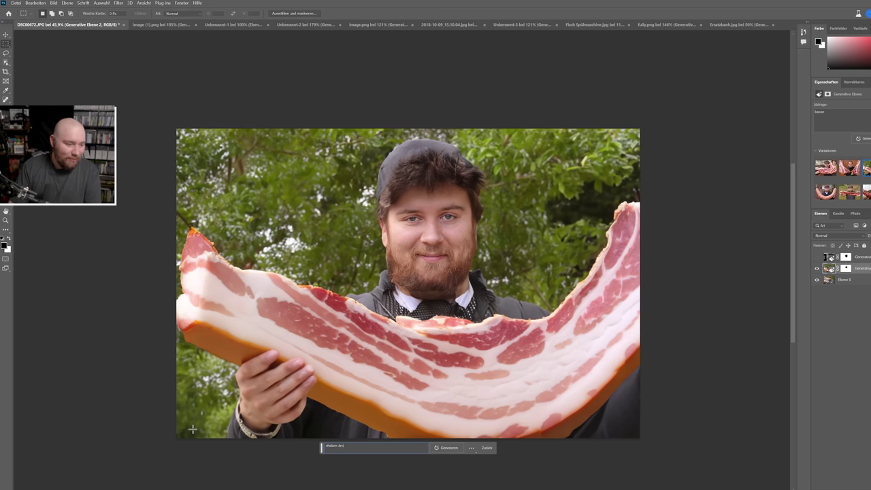
Generate with 'chicken drum' and show the bearded man in a beret playing a drum.
key("Return")
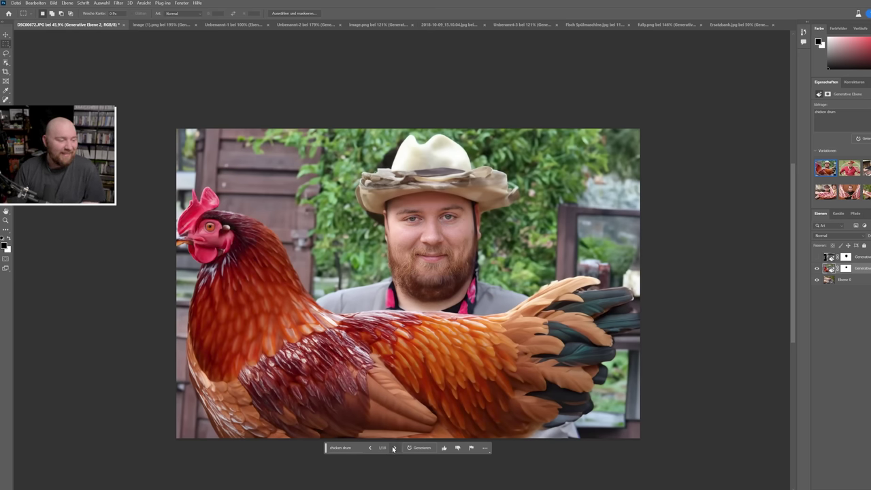
left_click(393, 448)
left_click(395, 448)
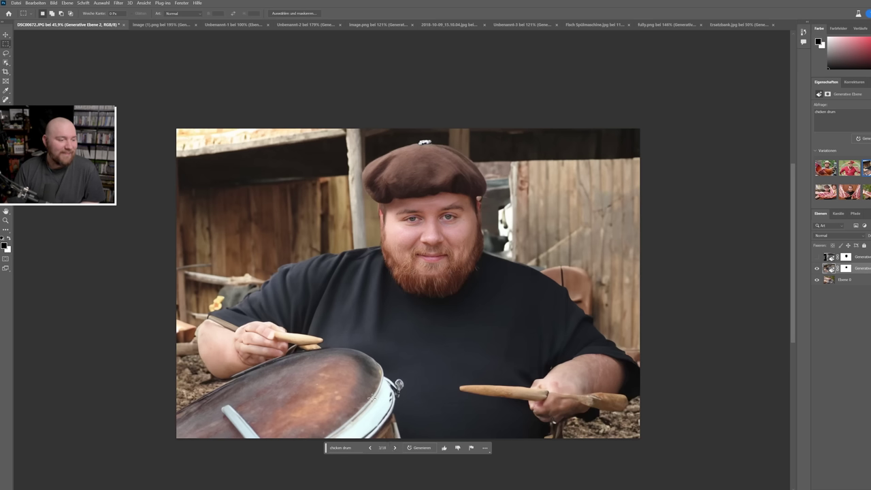
left_click(344, 448)
Clear the old prompt, enter 'chocolate', and generate a chocolate swirl around the face.
type(",")
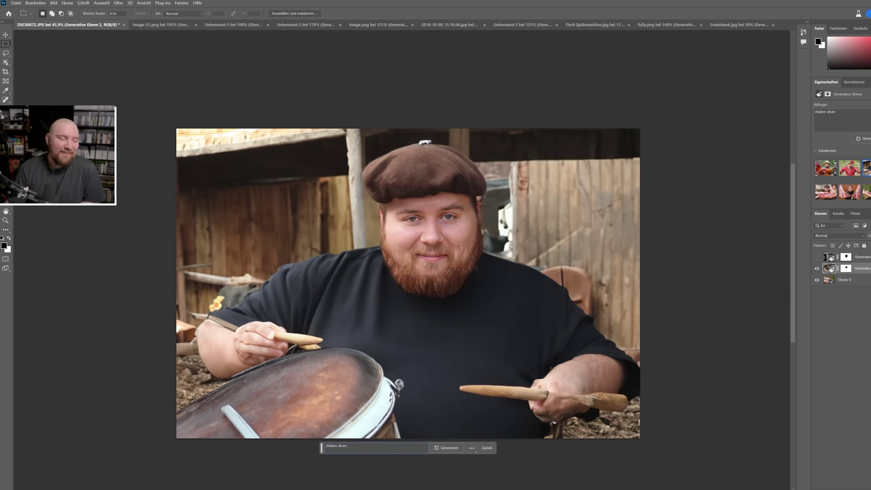
key("ctrl+a")
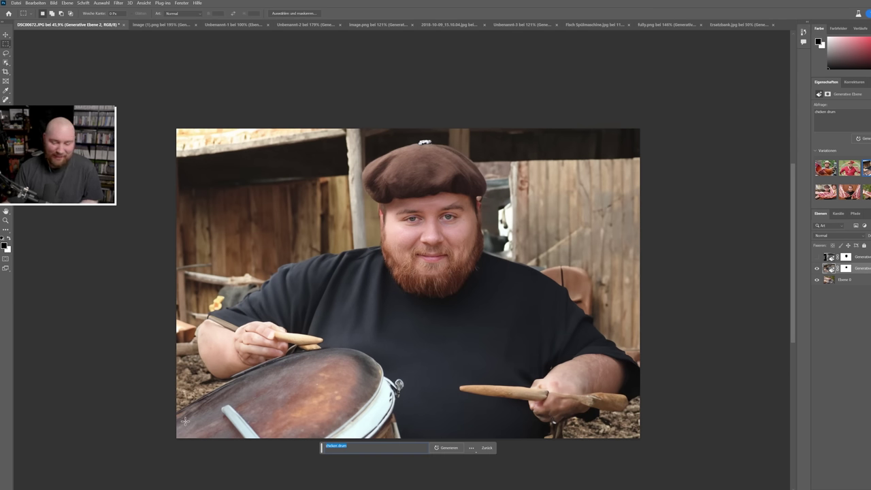
key("BackSpace")
type("chocolate")
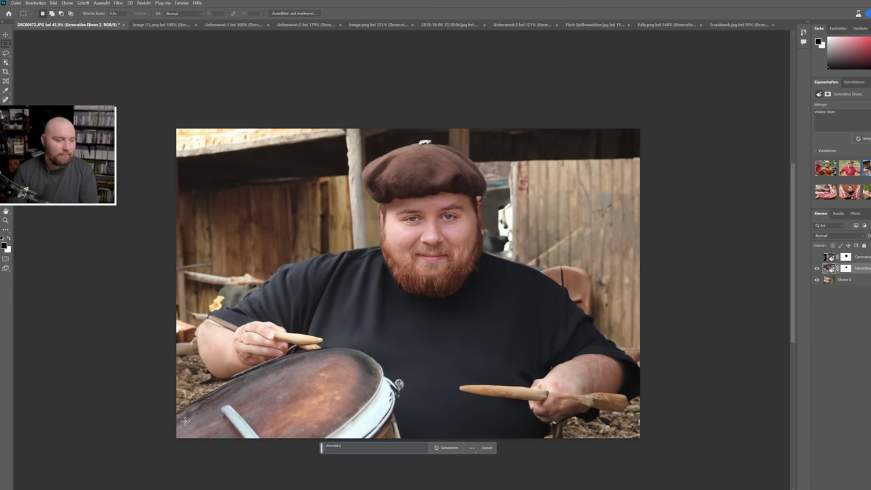
key("Return")
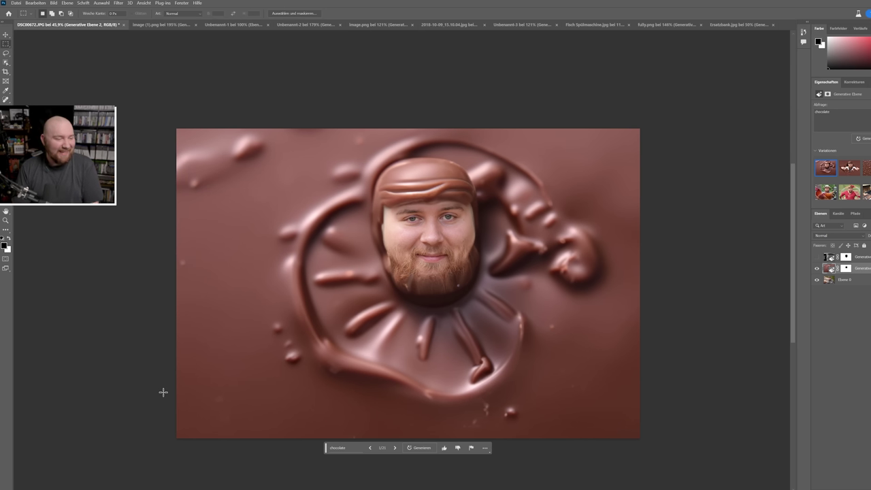
Browse and regenerate chocolate variations, settling on the glossy chocolate torso with crumbly hat.
left_click(397, 451)
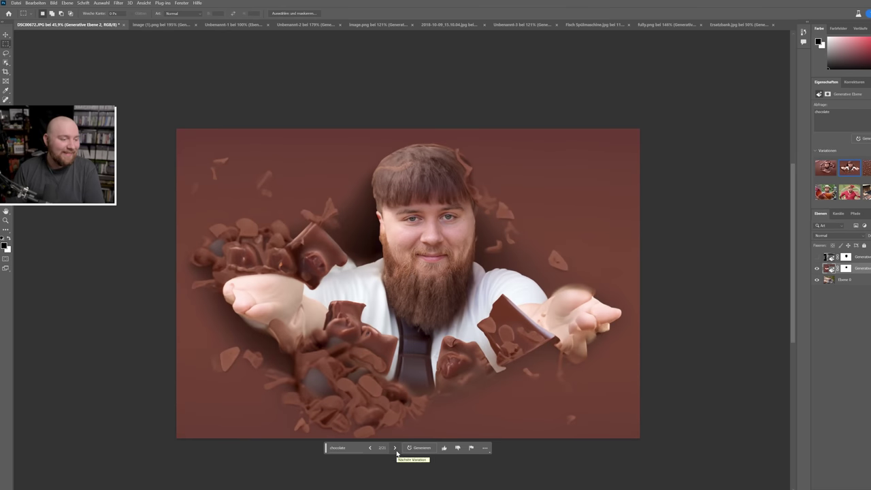
left_click(396, 450)
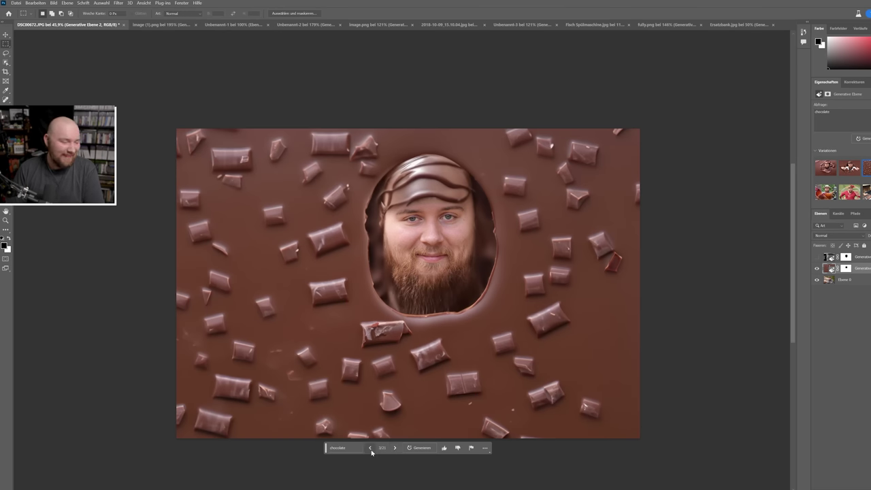
left_click(370, 449)
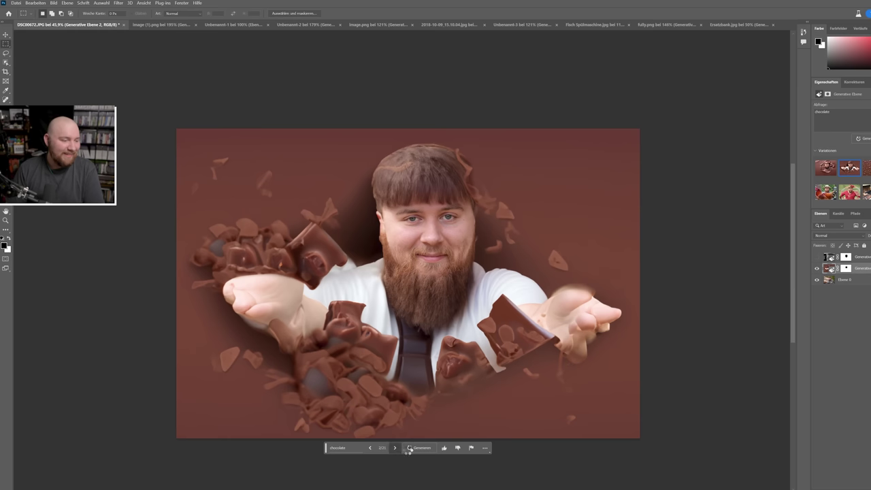
left_click(394, 448)
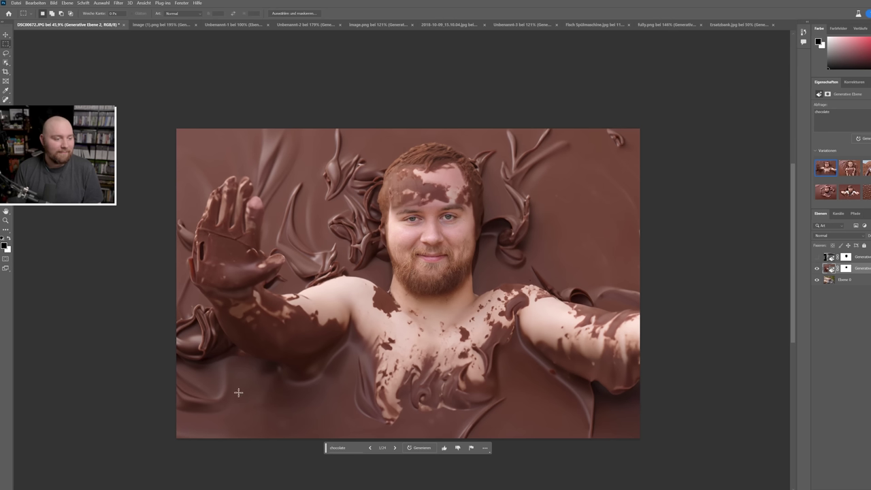
left_click(396, 449)
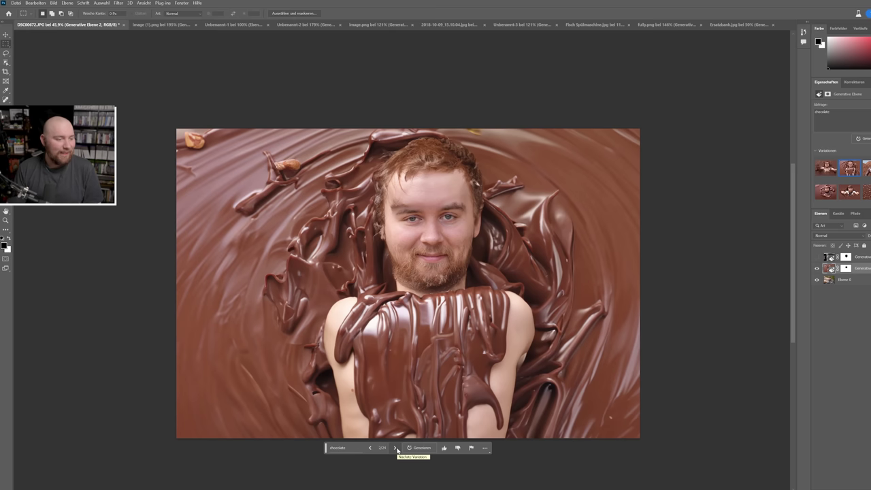
left_click(396, 448)
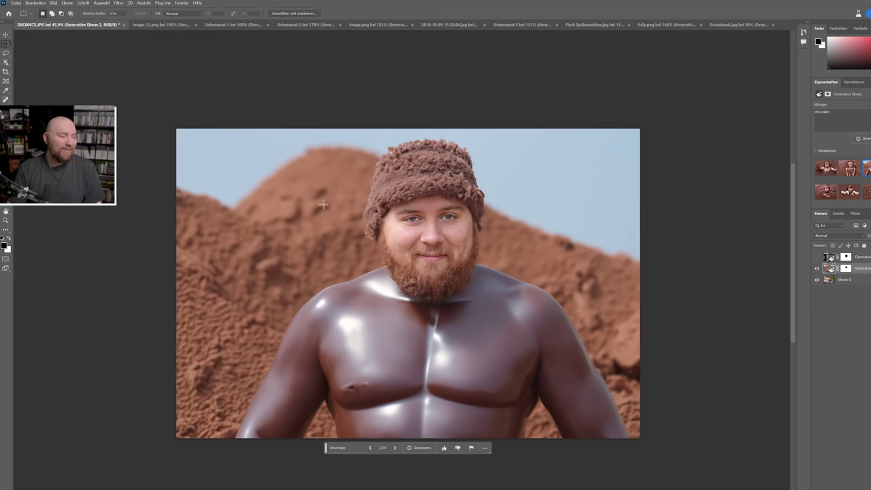
left_click(356, 451)
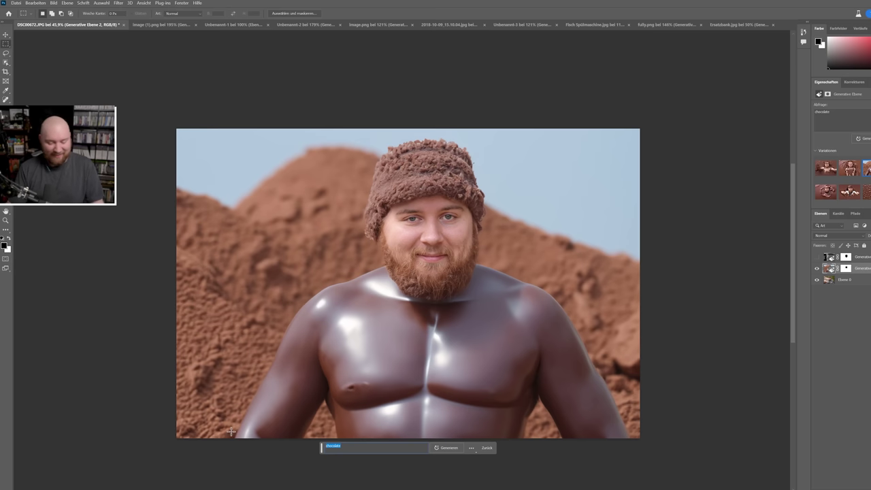
Generate jungle surroundings from the 'jungle' prompt and browse the first variations.
type("jungle")
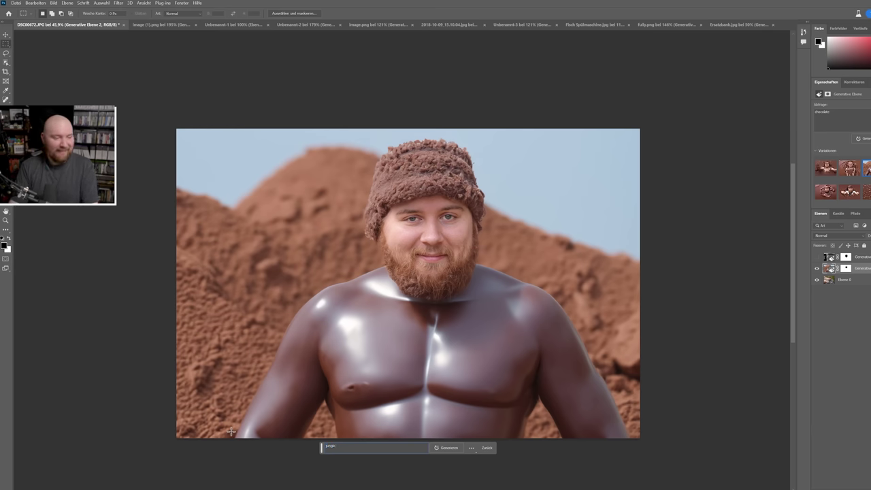
key("Return")
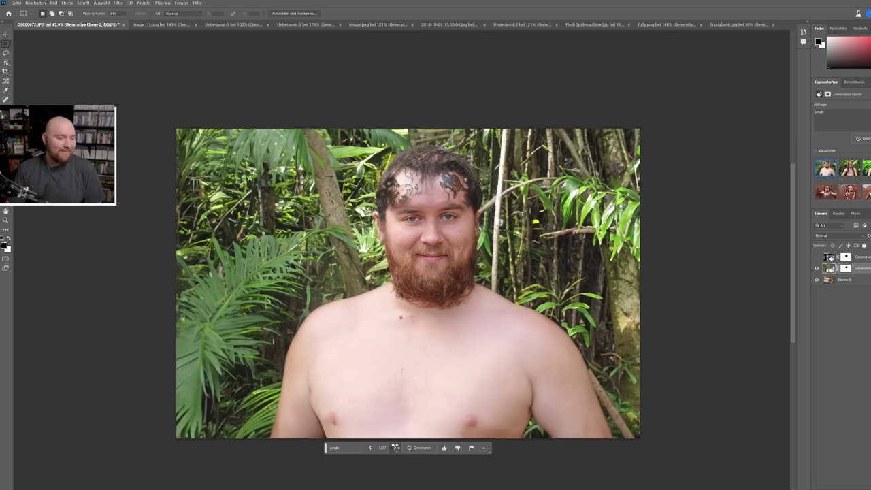
left_click(395, 448)
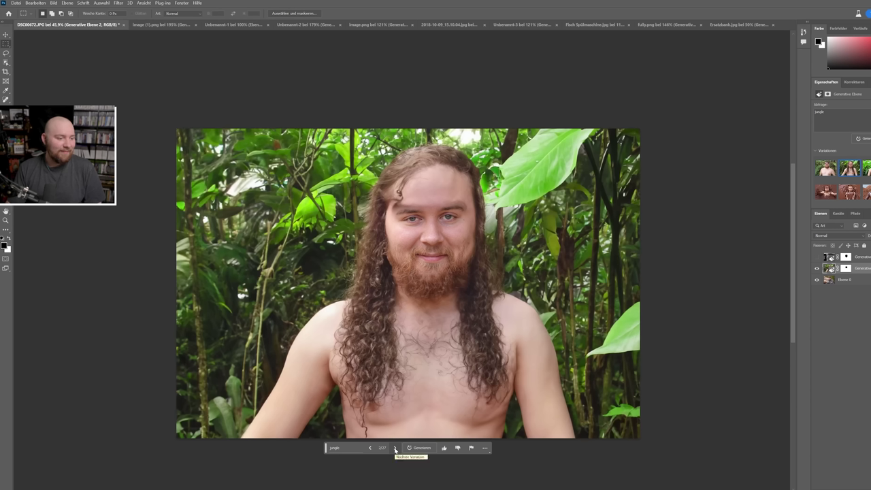
left_click(395, 448)
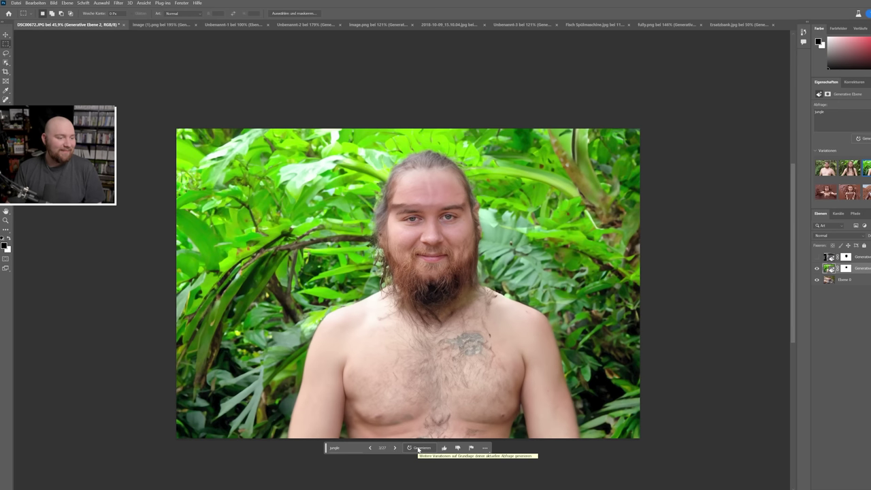
left_click(419, 448)
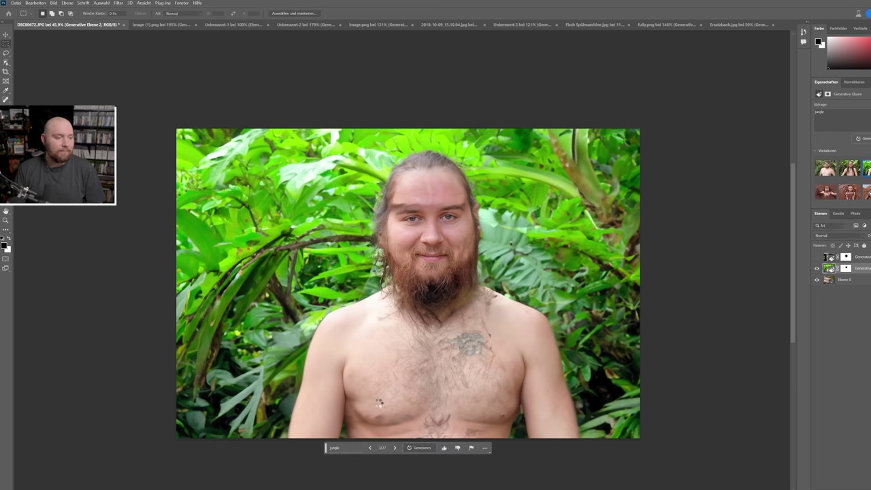
Regenerate another jungle batch and settle on variation 3/33, the shirtless man among ferns.
left_click(395, 448)
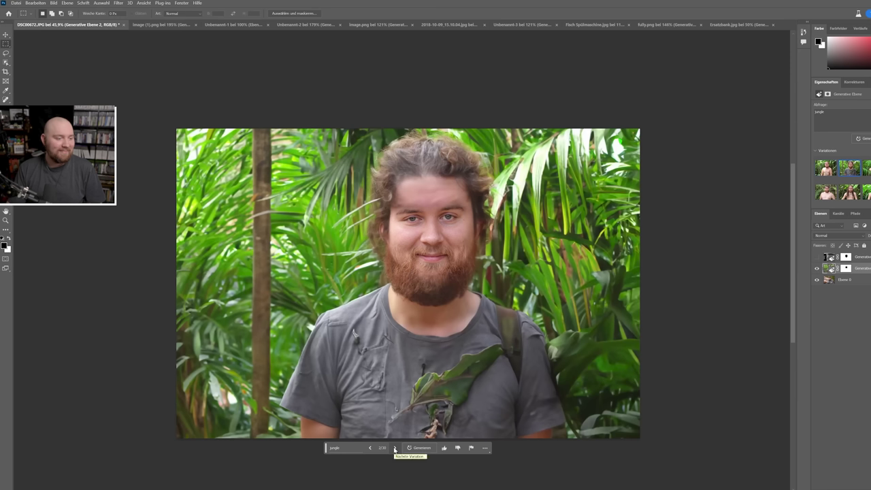
left_click(395, 448)
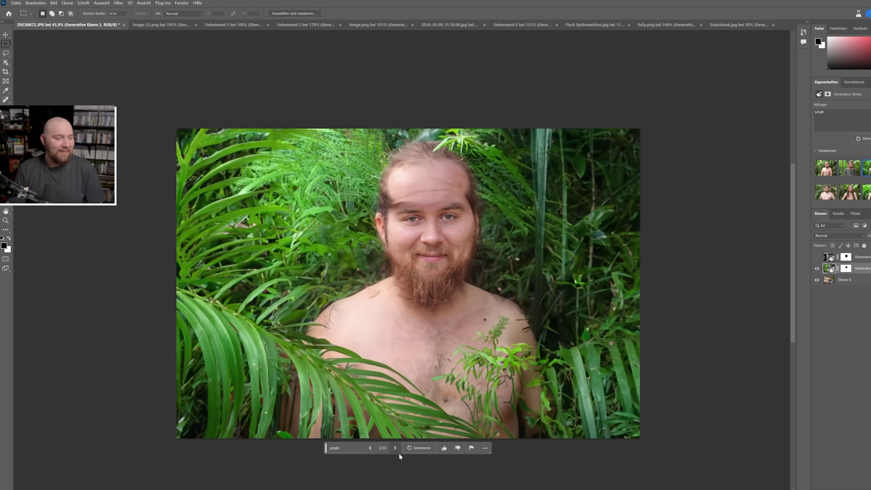
left_click(417, 448)
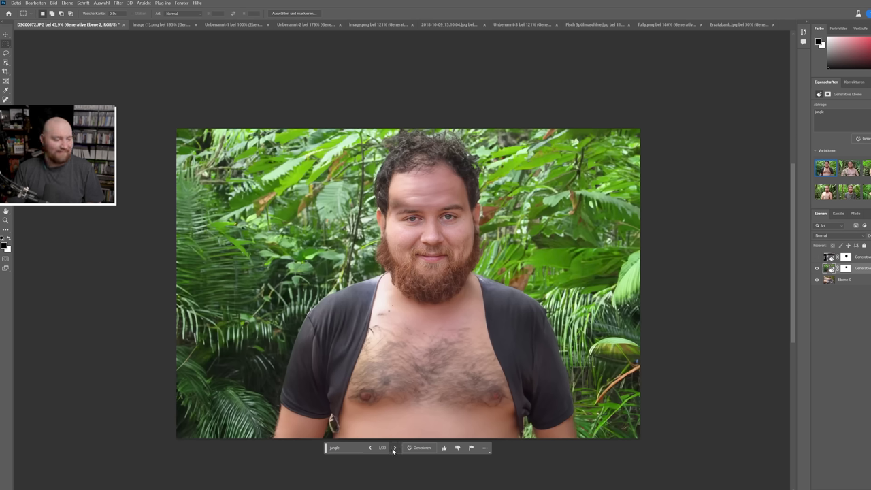
left_click(395, 448)
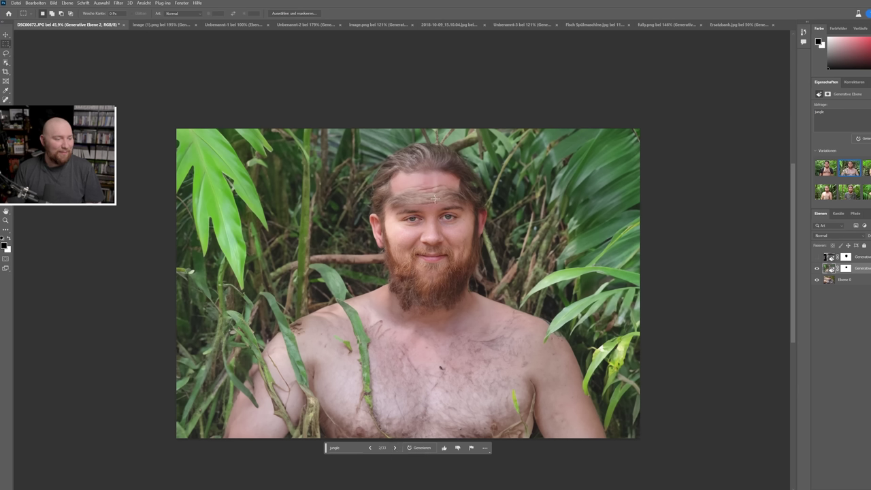
left_click(395, 449)
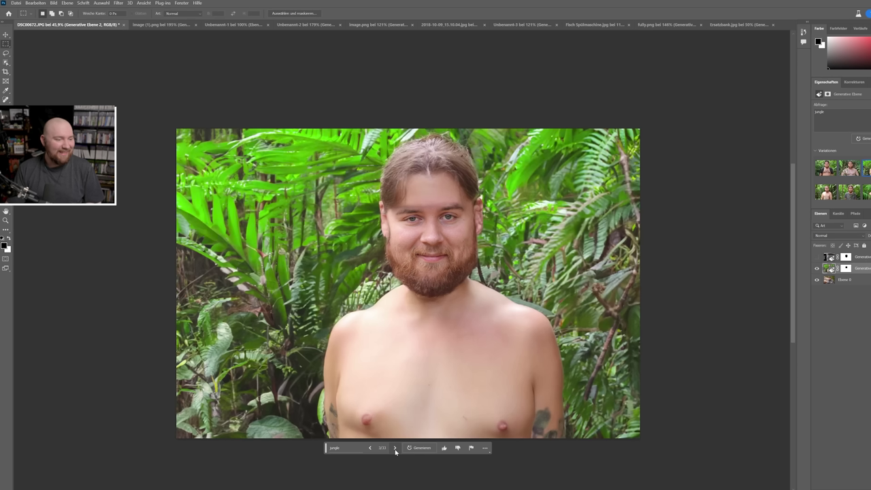
left_click(345, 449)
Replace the prompt with 'barbecue' and browse to variation 3/39, the face behind a smoky grill.
key("ctrl+a")
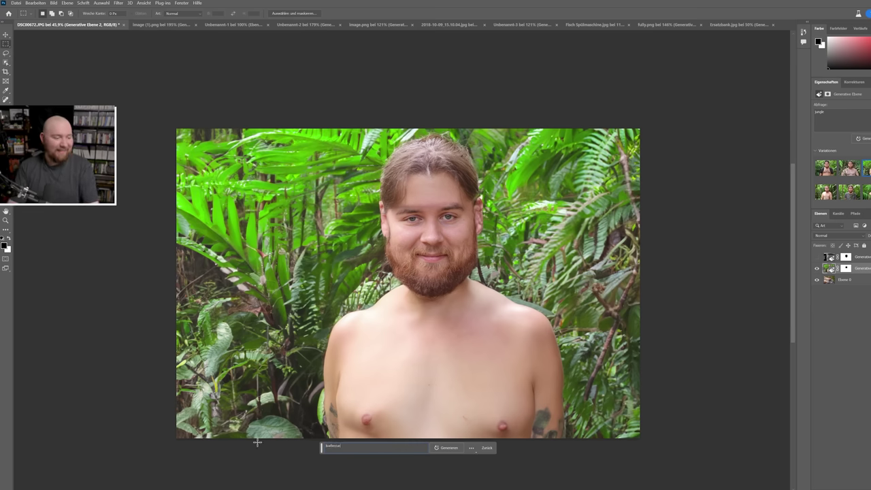
key("Return")
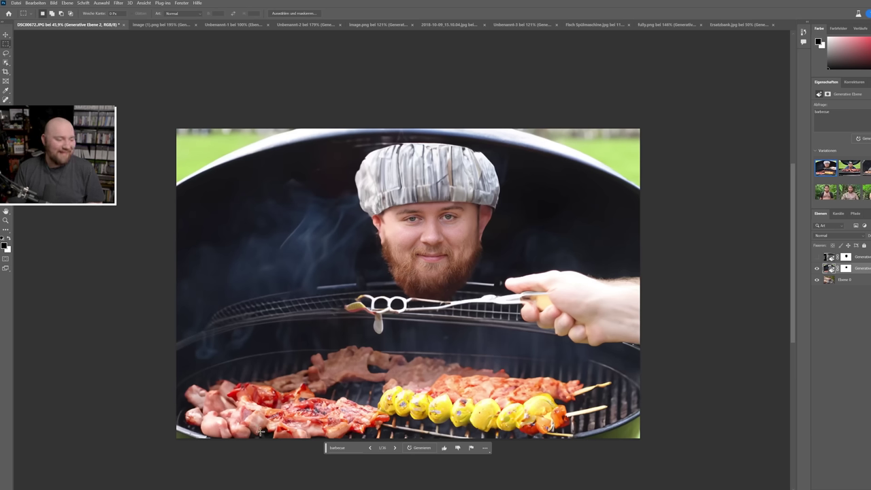
left_click(394, 448)
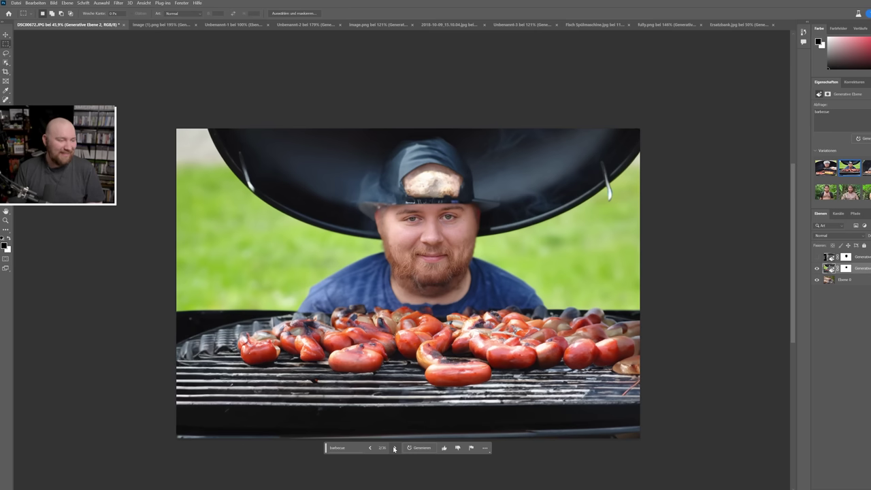
left_click(395, 448)
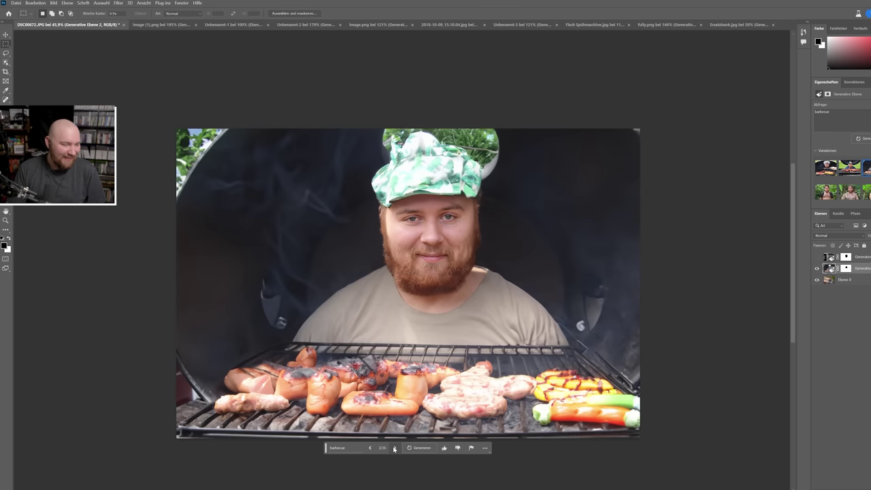
left_click(417, 448)
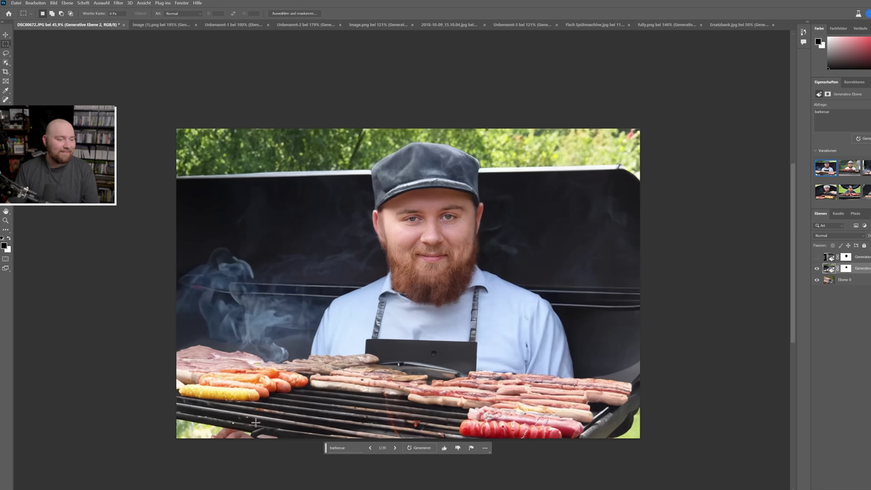
left_click(395, 448)
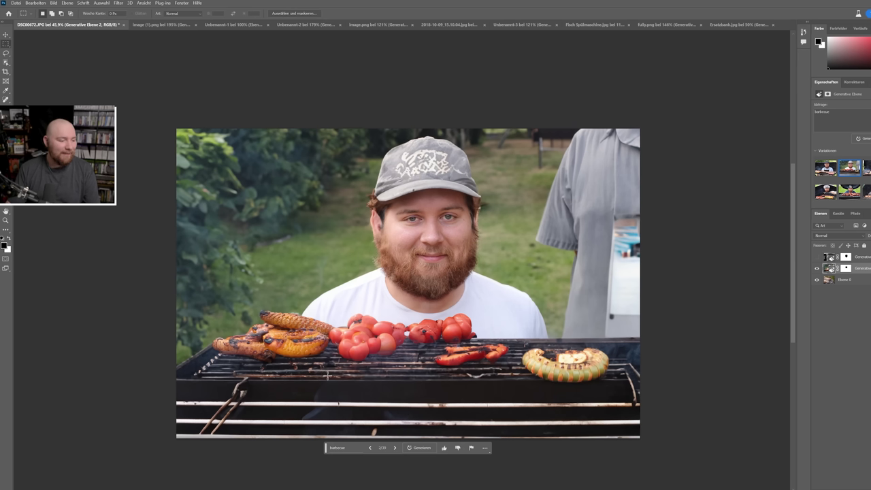
left_click(396, 448)
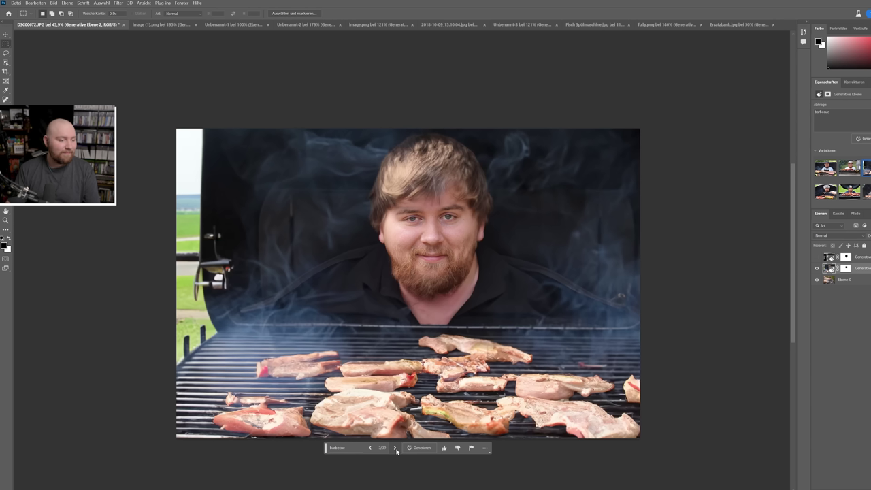
left_click(344, 450)
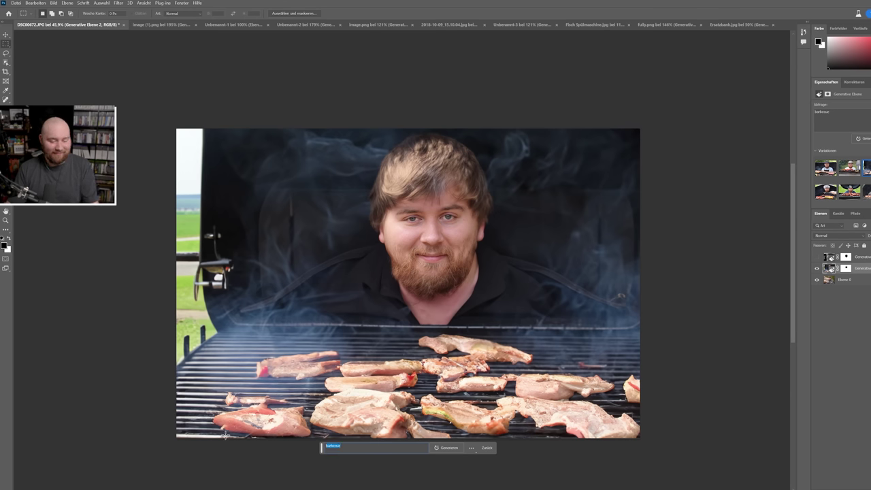
Generate 'spider' fills and step to variation 3/42 with the mottled grey-black top.
type("sc")
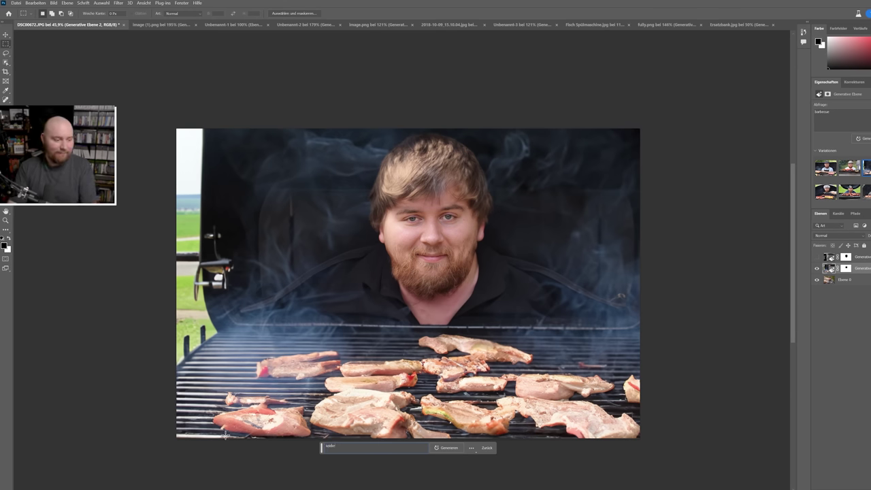
key("Return")
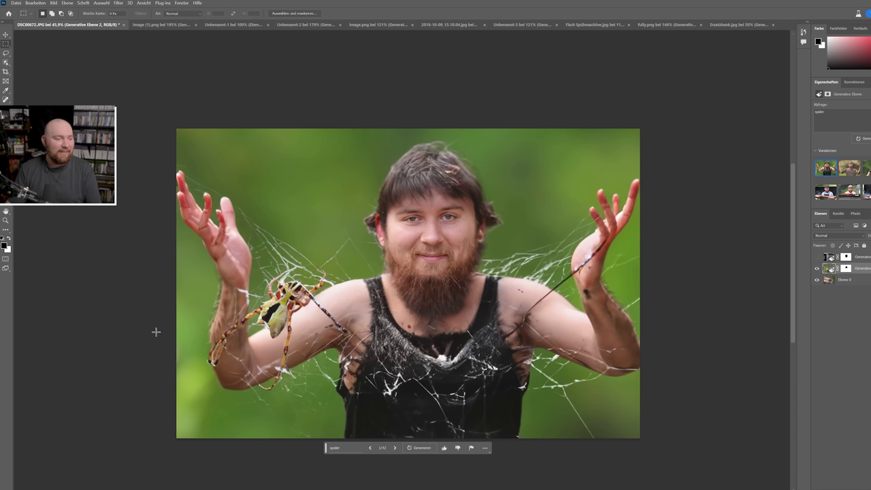
left_click(395, 448)
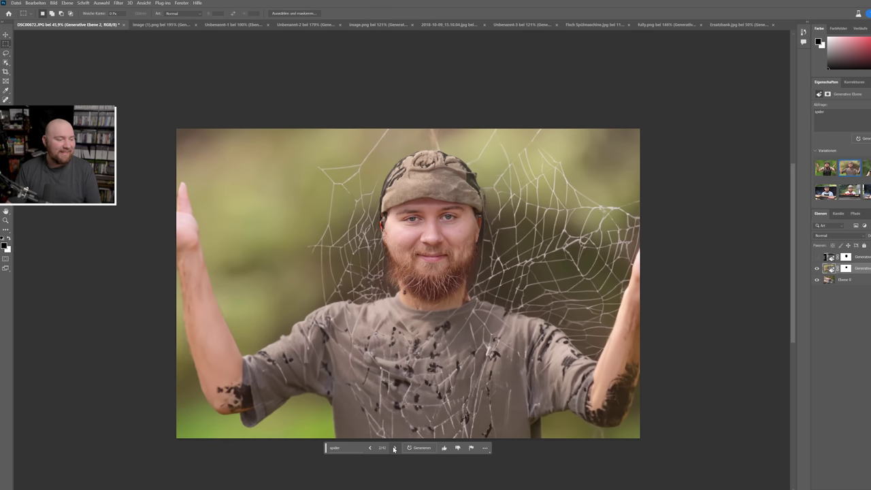
left_click(394, 448)
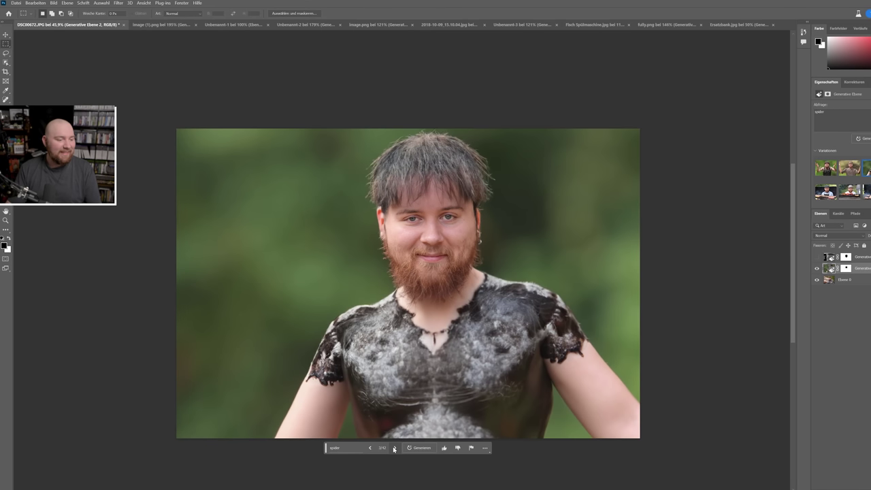
left_click(344, 449)
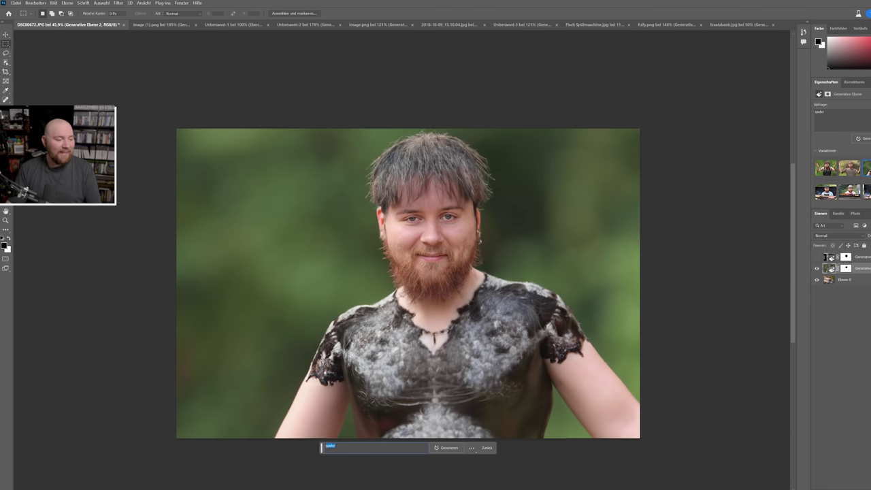
Change the prompt to 'man' and step to variation 3/45, the heavy-set man in a white T-shirt.
key("BackSpace")
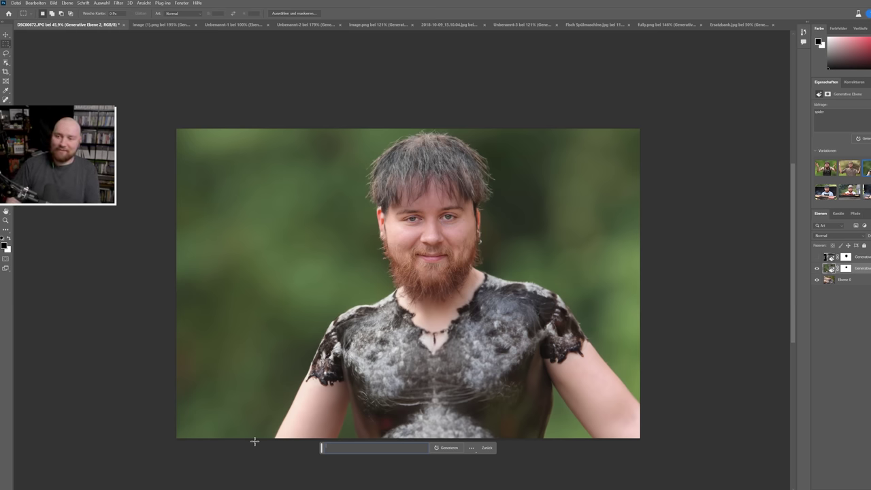
type("man")
key("Return")
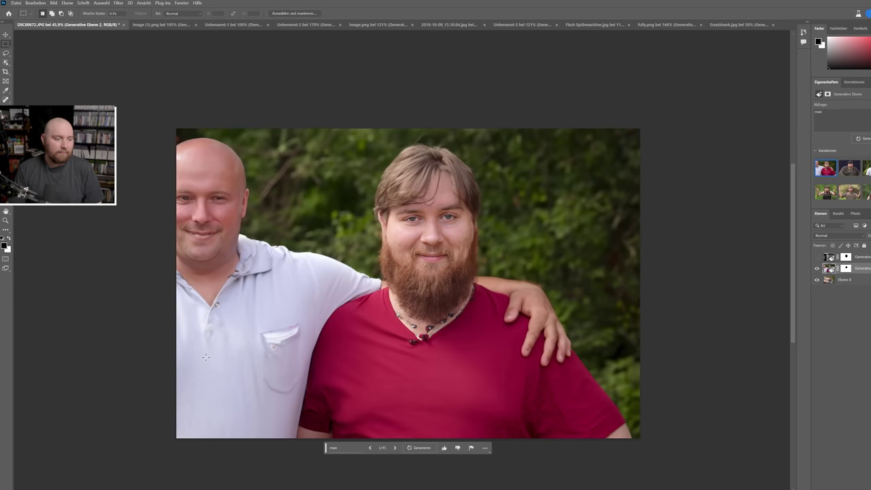
left_click(396, 448)
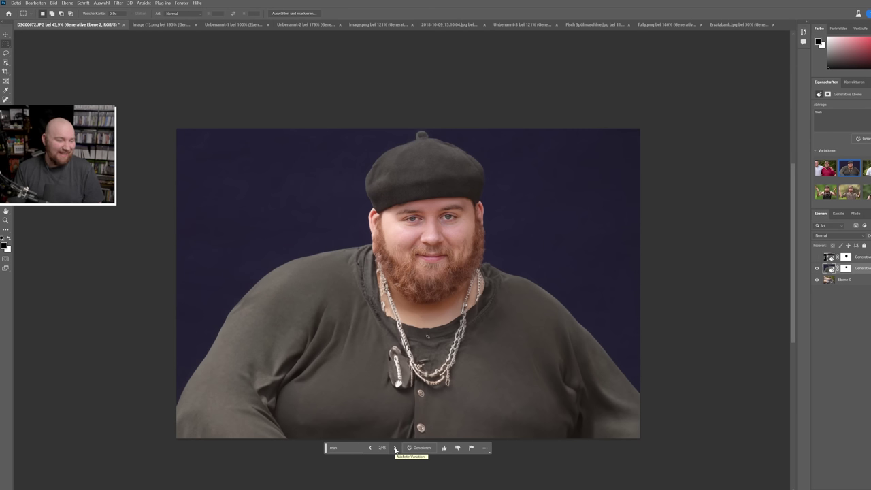
left_click(395, 448)
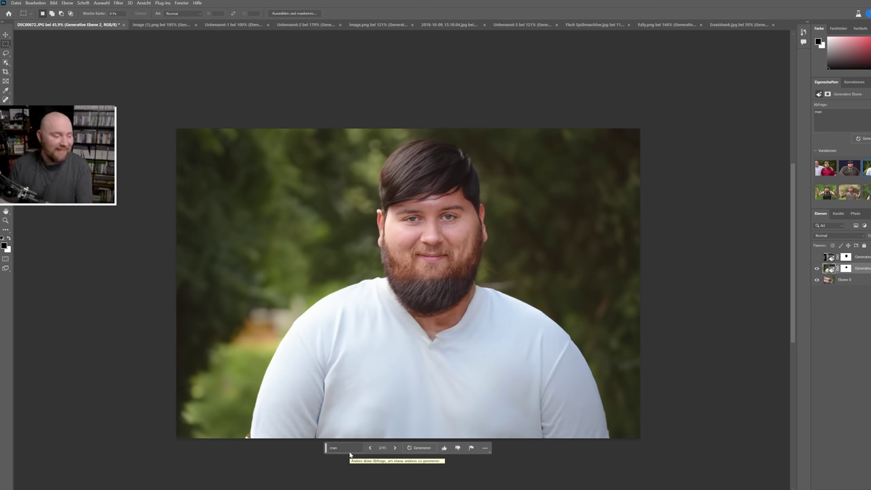
left_click(348, 452)
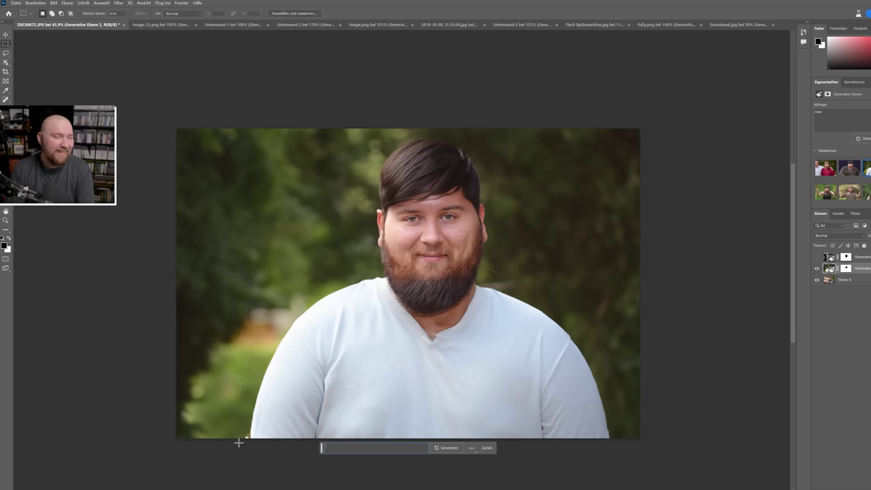
type("spiderman")
Generate two batches of 'spiderman' fills, ending on the red-and-white costumed figure before blue.
key("Return")
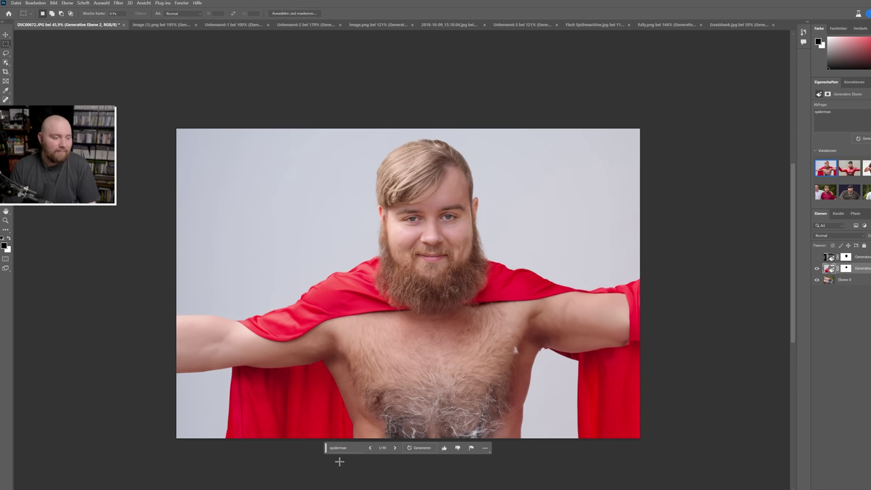
left_click(395, 448)
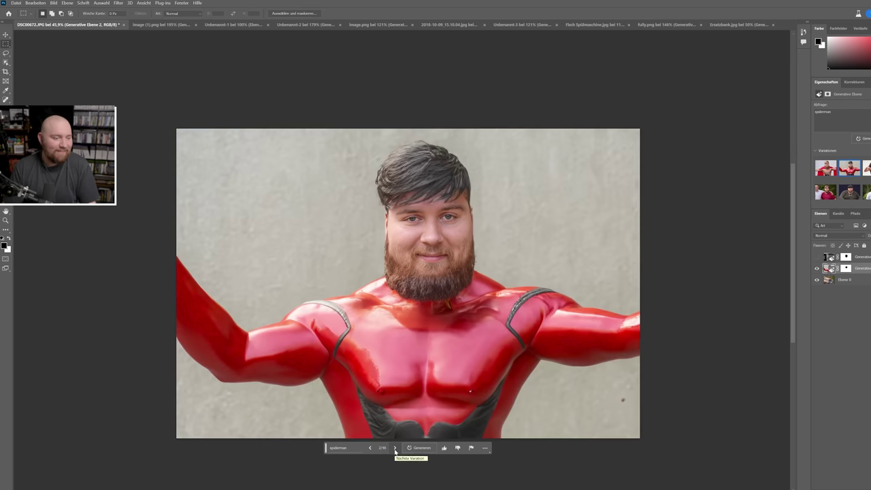
left_click(395, 449)
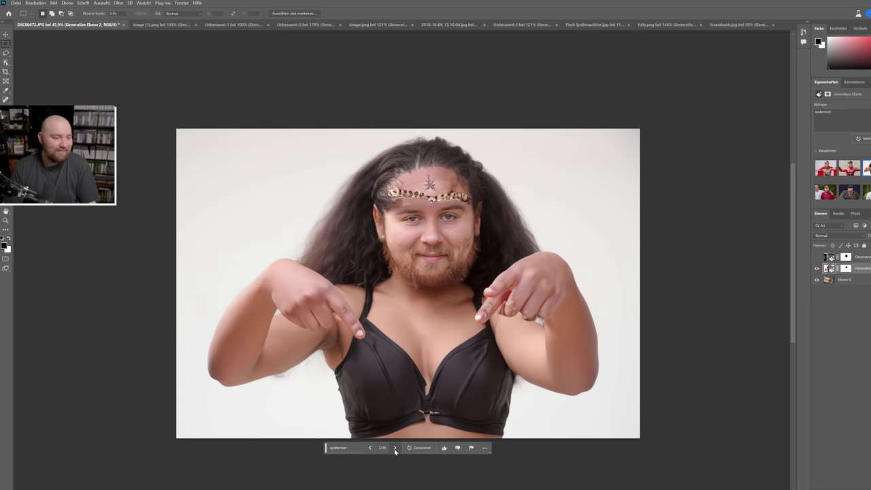
left_click(419, 448)
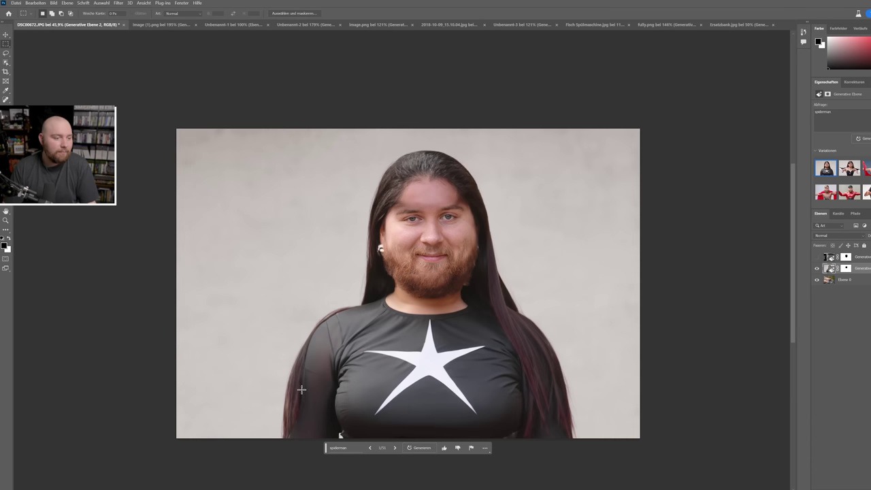
left_click(396, 449)
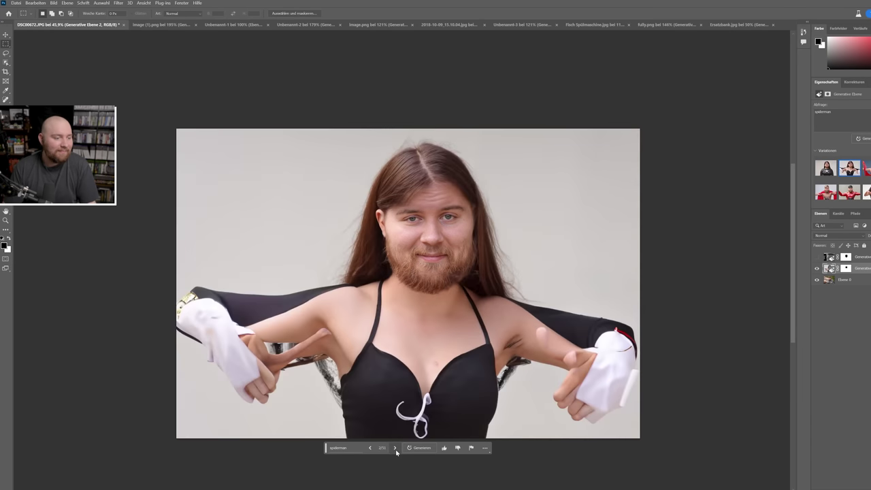
left_click(395, 449)
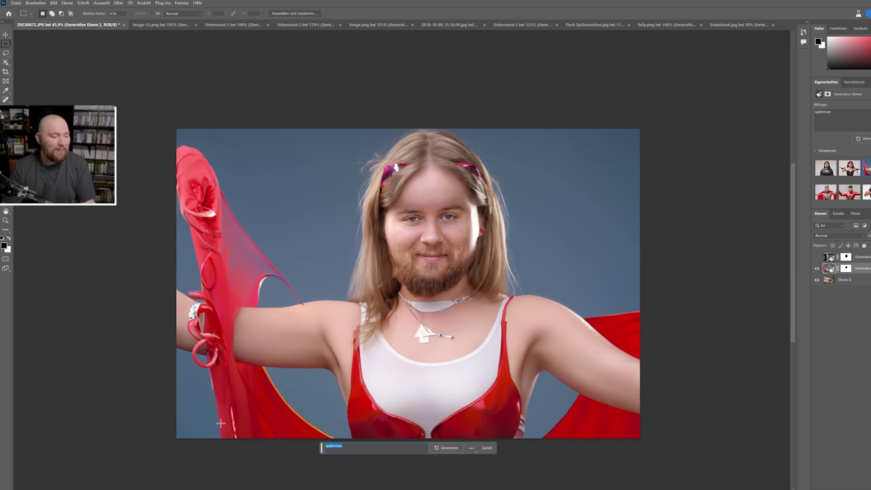
Regenerate the body from a 'superhero' prompt across two batches, then switch to the bootcamp image.
key("BackSpace")
type("superhero")
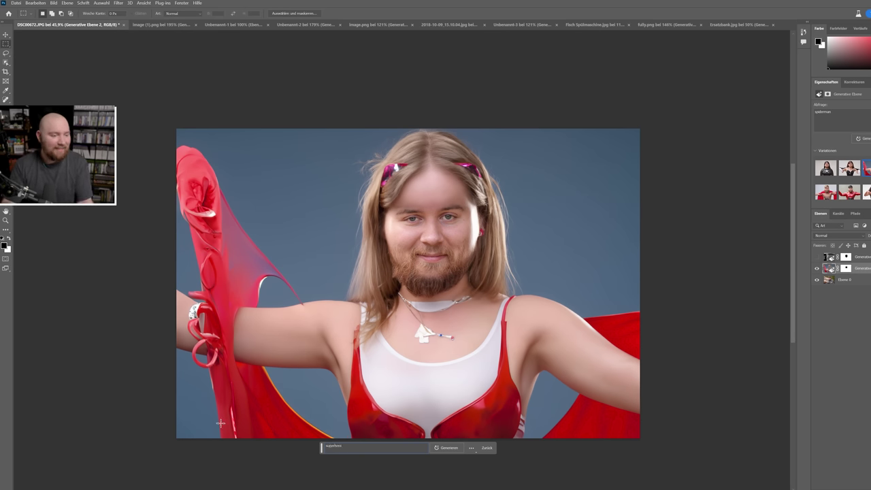
key("Return")
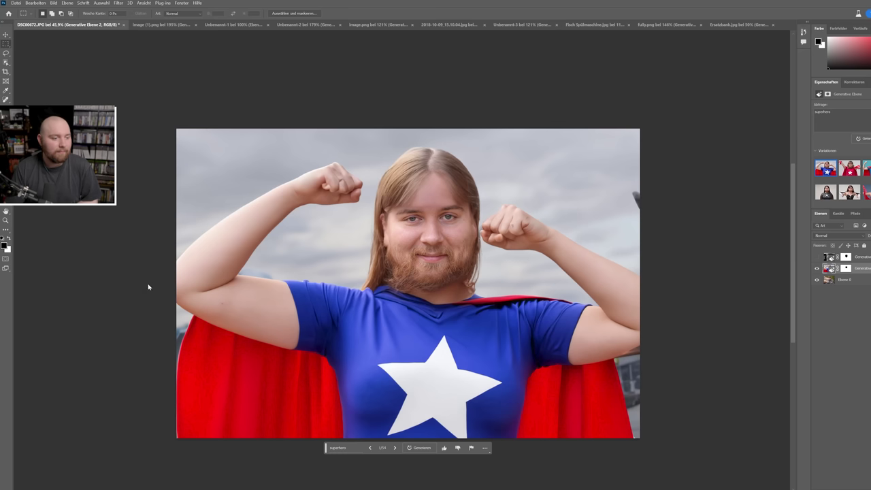
left_click(395, 449)
left_click(395, 448)
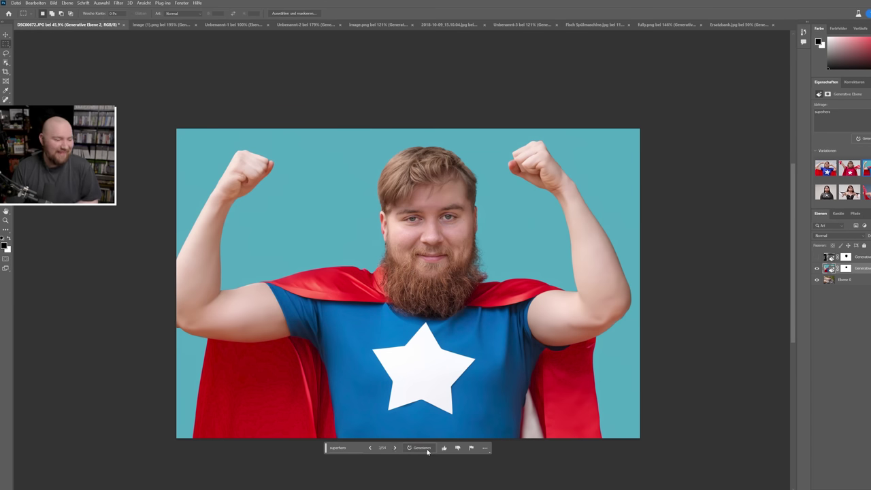
left_click(426, 448)
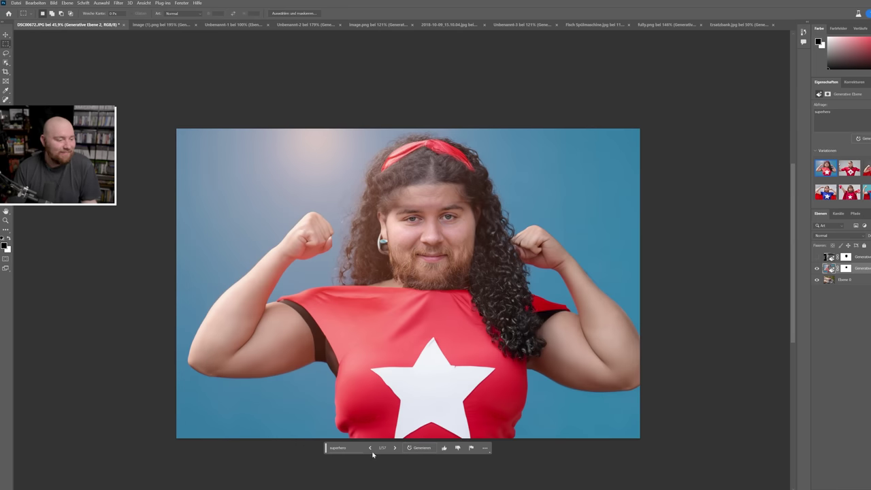
left_click(395, 448)
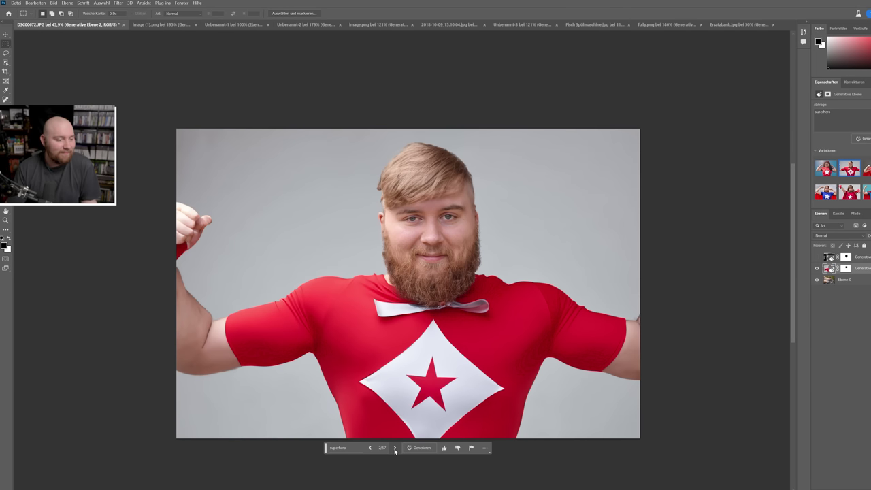
left_click(395, 448)
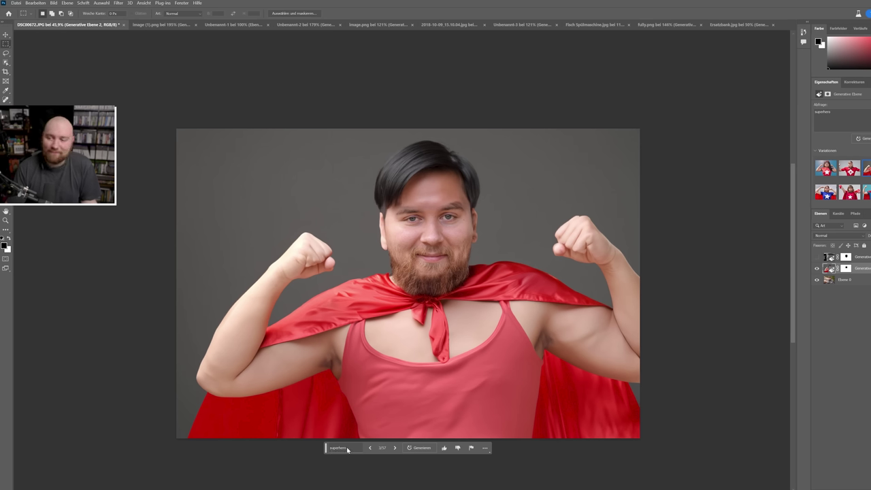
left_click(168, 25)
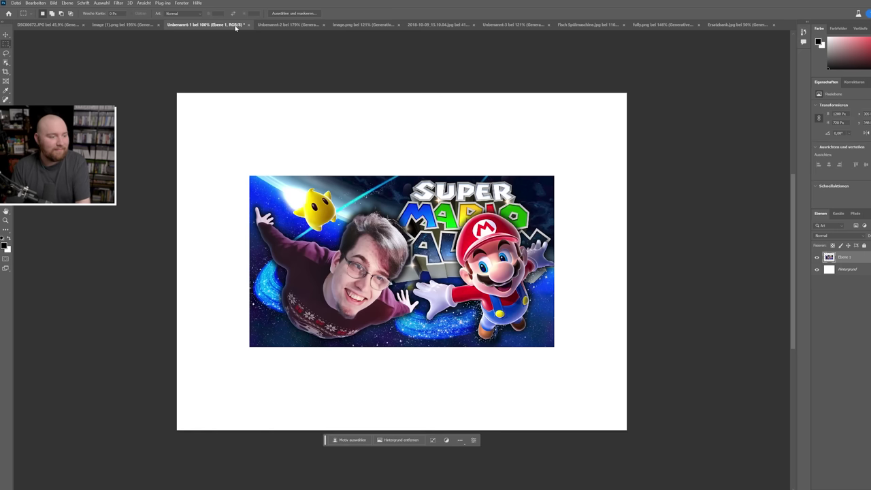
Go to the Super Mario artwork and lasso the smiling face.
left_click(234, 25)
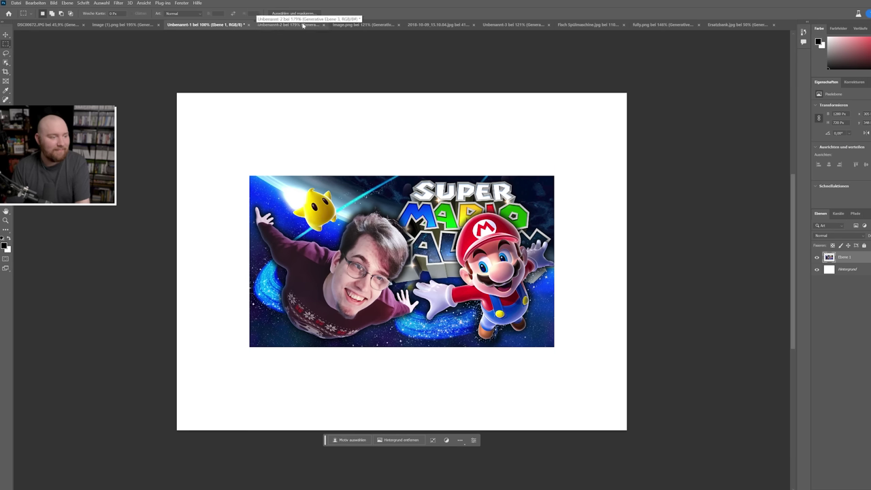
left_click(280, 25)
left_click(220, 25)
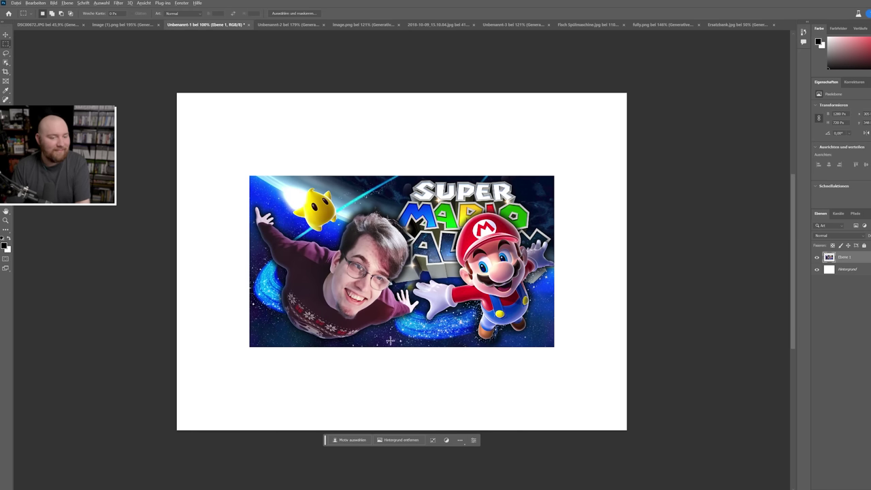
scroll(390, 341, "up", 2)
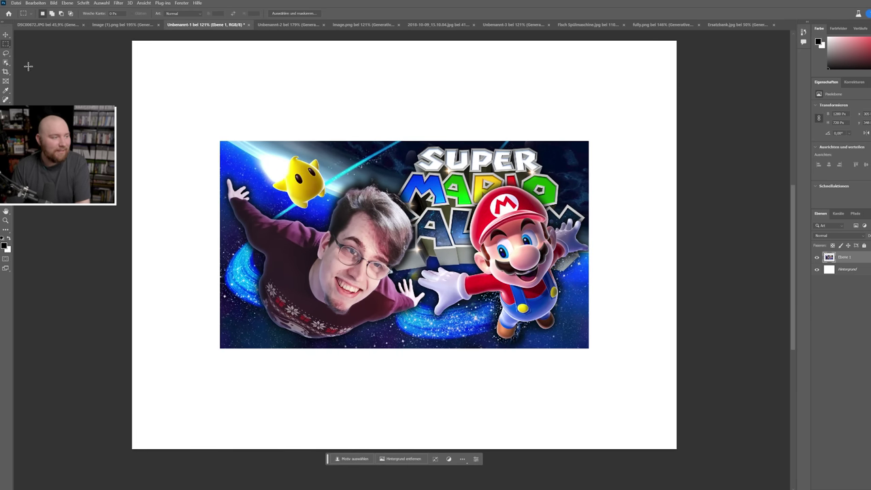
left_click(6, 54)
mouse_move(373, 231)
left_mouse_down()
mouse_move(329, 281)
mouse_move(383, 279)
mouse_move(396, 264)
mouse_move(392, 235)
mouse_move(373, 232)
left_mouse_up()
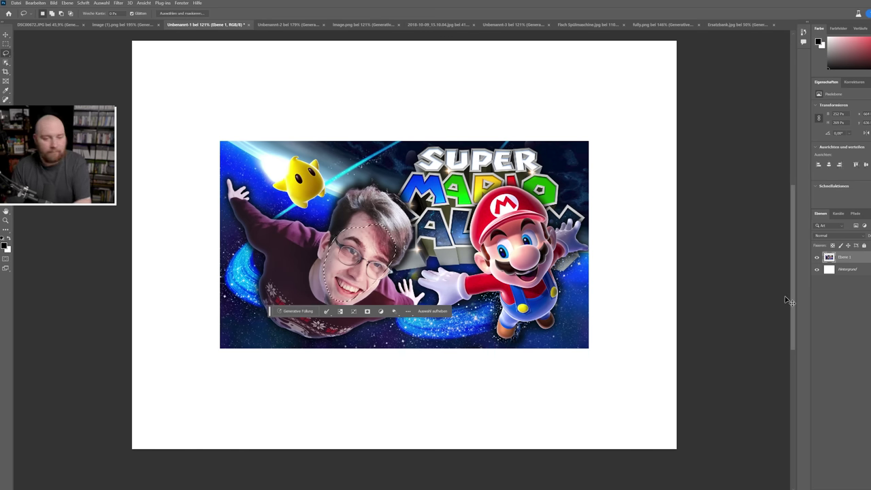
Copy the face to its own layer, hide the original, and rotate it upright.
key("ctrl+j")
left_click(817, 269)
key("ctrl+t")
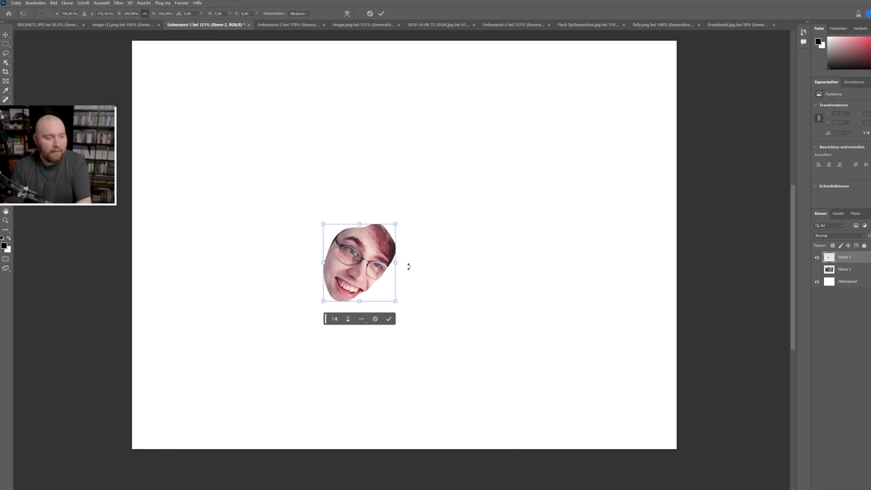
mouse_move(408, 265)
left_mouse_down()
mouse_move(408, 238)
mouse_move(397, 234)
mouse_move(431, 144)
left_mouse_up()
key("Return")
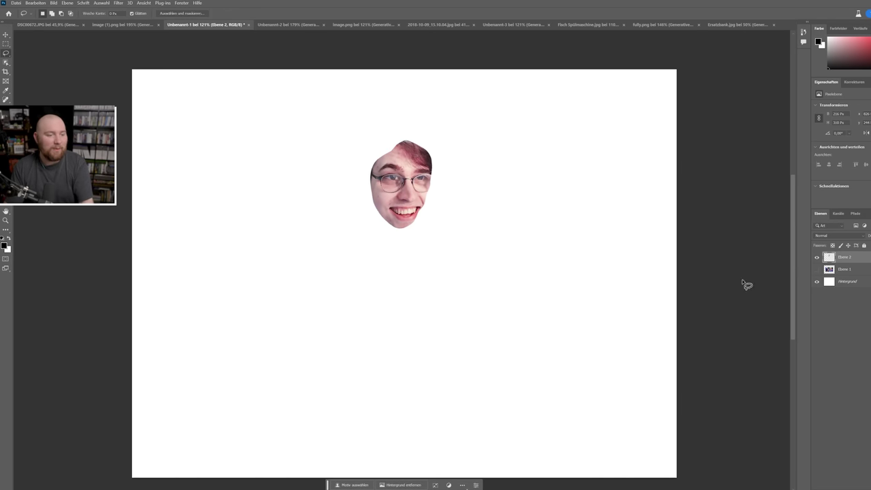
Select everything except the face by inverting the face layer's outline.
left_click(829, 257, "ctrl")
right_click(557, 179)
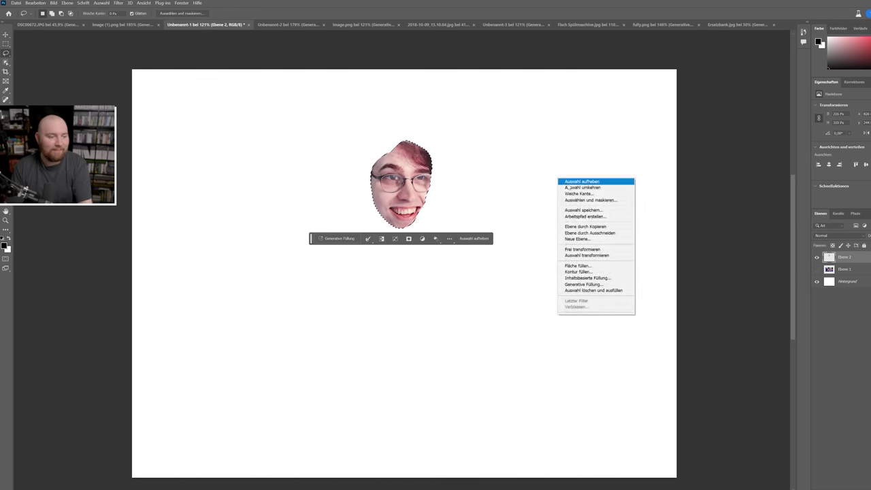
left_click(562, 187)
left_click(340, 59)
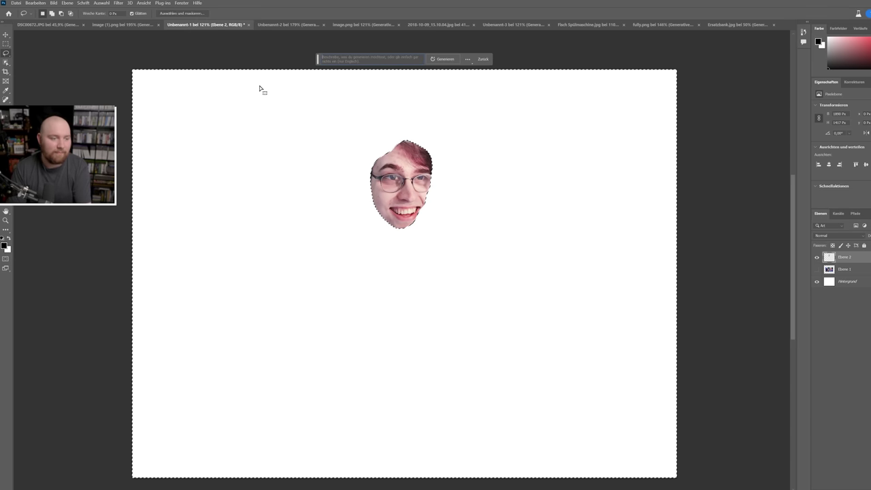
Generate two 'hospital' batches around the face, settling on the white gown among blue beds.
type("hospital")
key("Return")
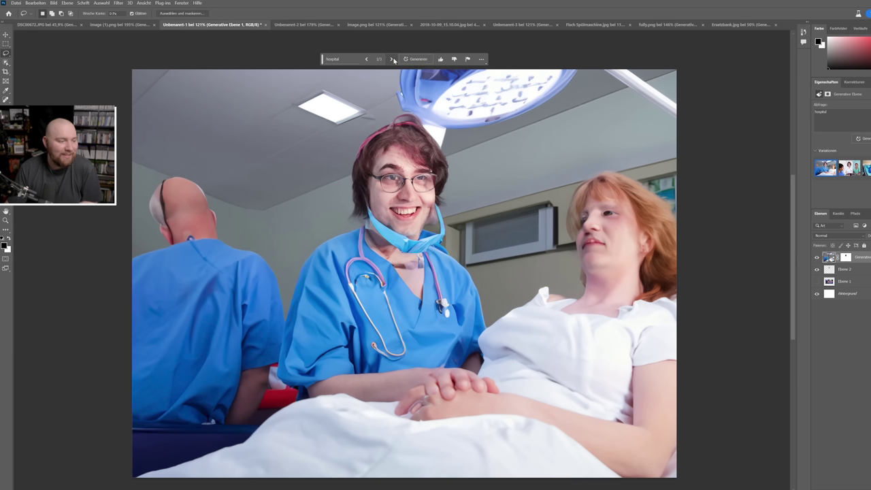
left_click(393, 59)
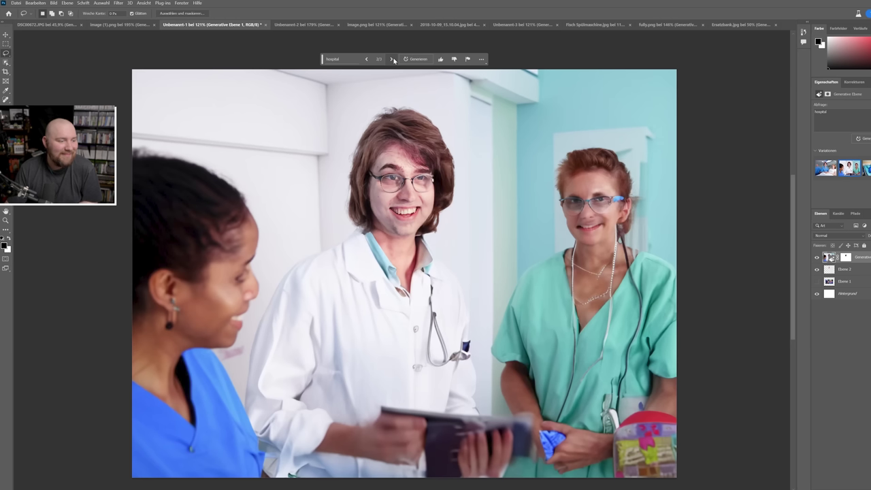
left_click(393, 59)
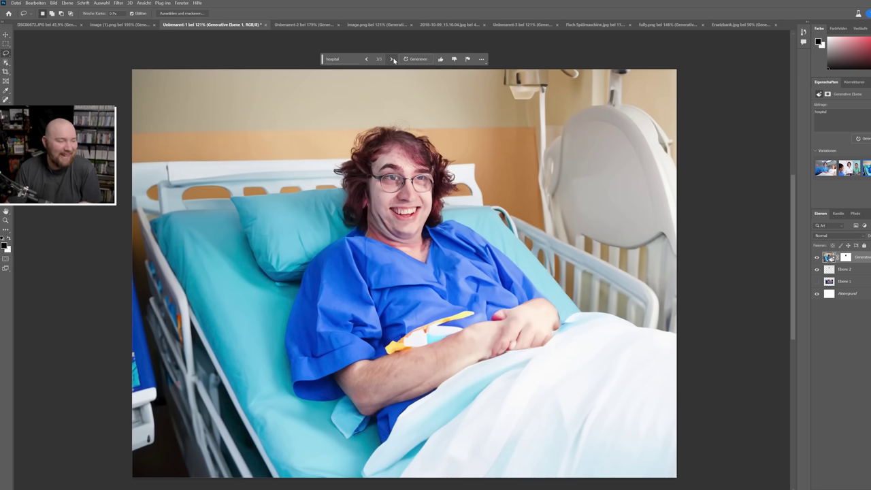
left_click(418, 59)
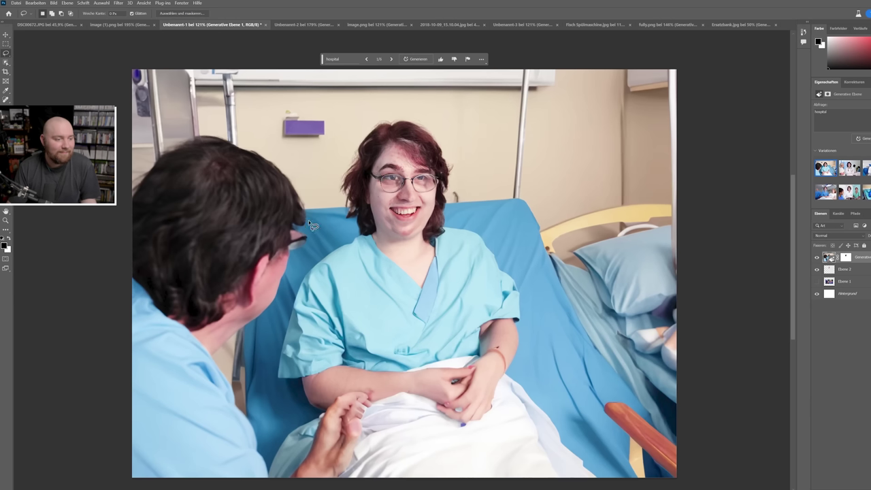
left_click(391, 60)
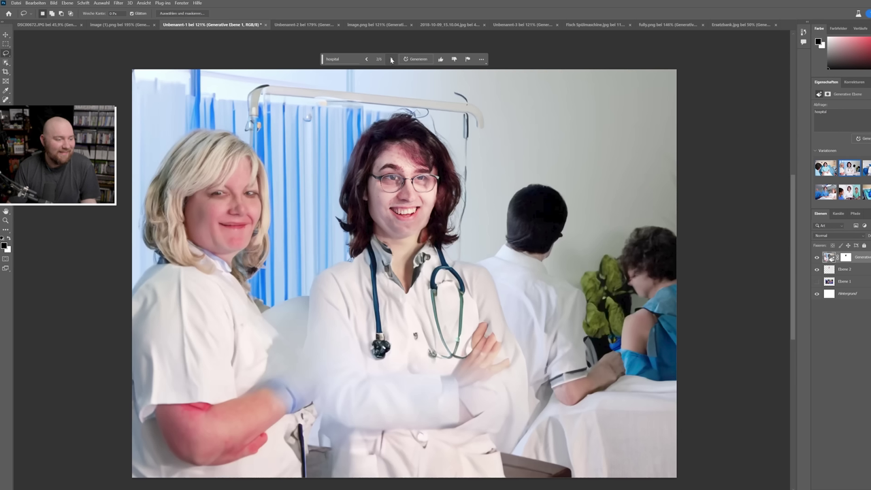
left_click(392, 60)
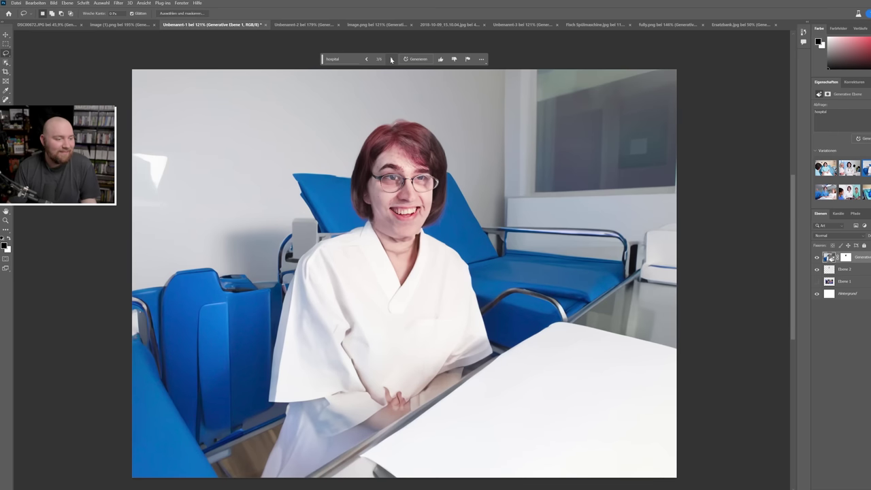
left_click(334, 59)
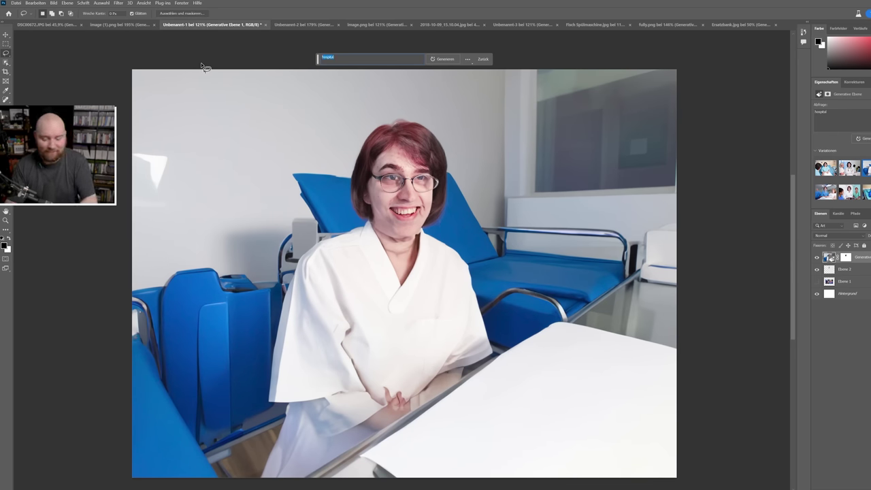
type("sp")
Browse 'space' fills, then regenerate from a 'spaceship' prompt for the helmeted armoured suit.
key("Return")
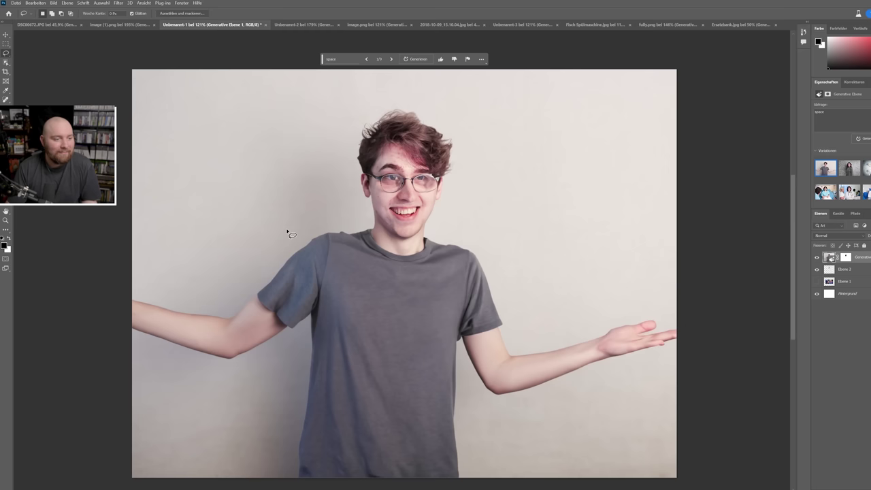
left_click(392, 60)
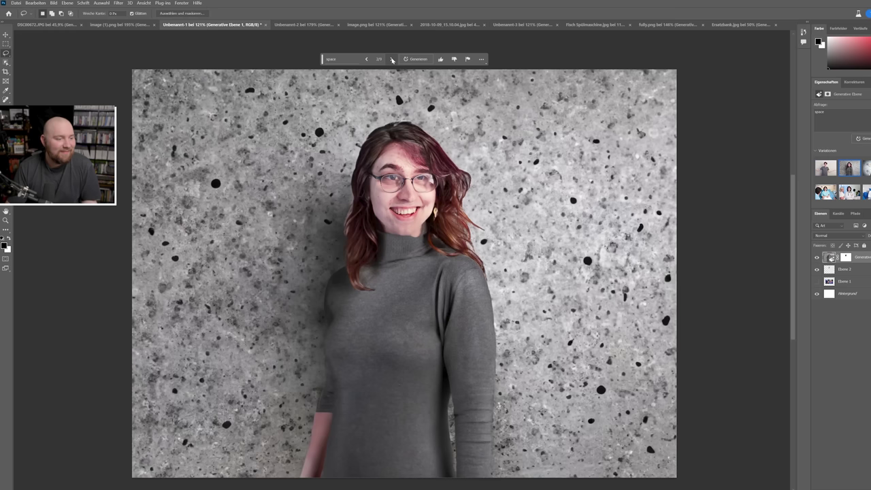
left_click(392, 60)
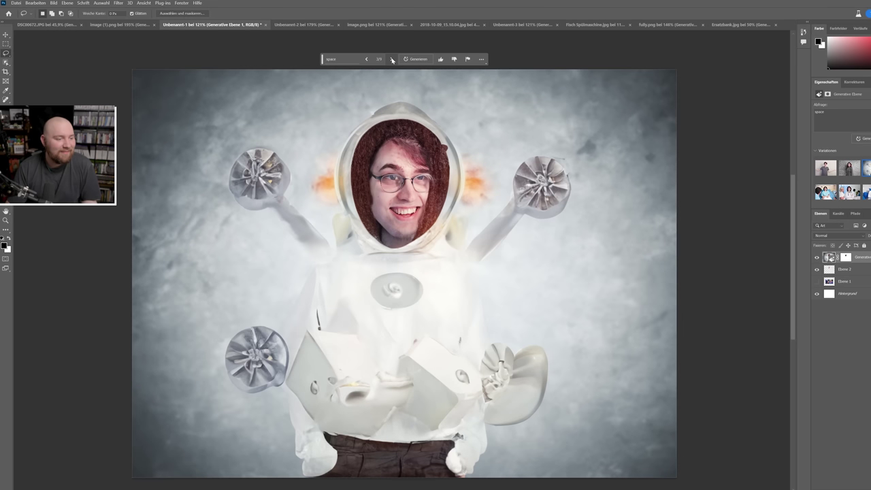
left_click(334, 59)
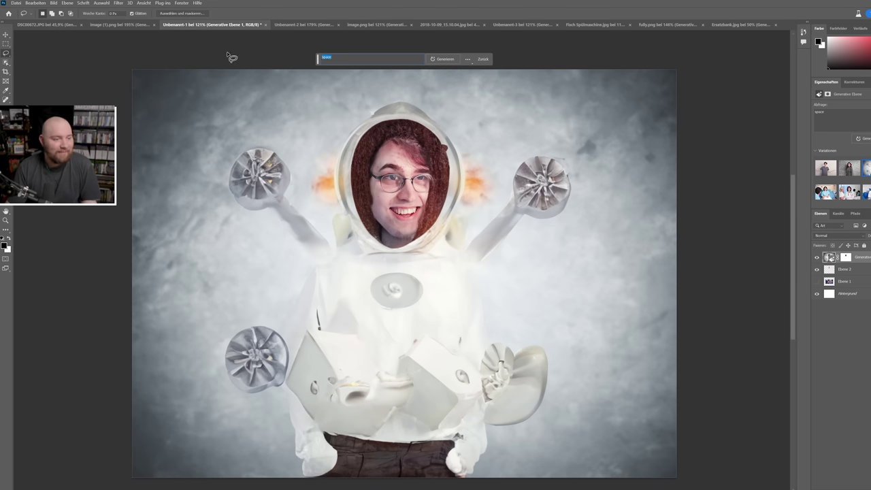
type("sp")
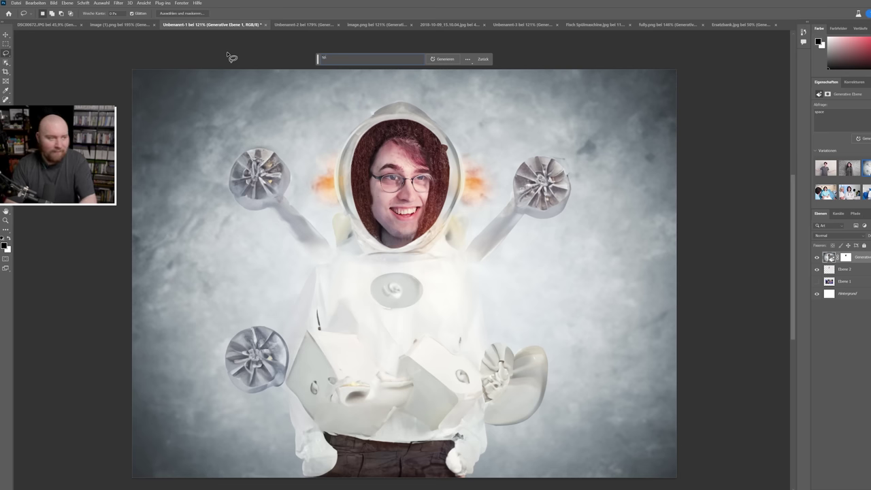
key("Return")
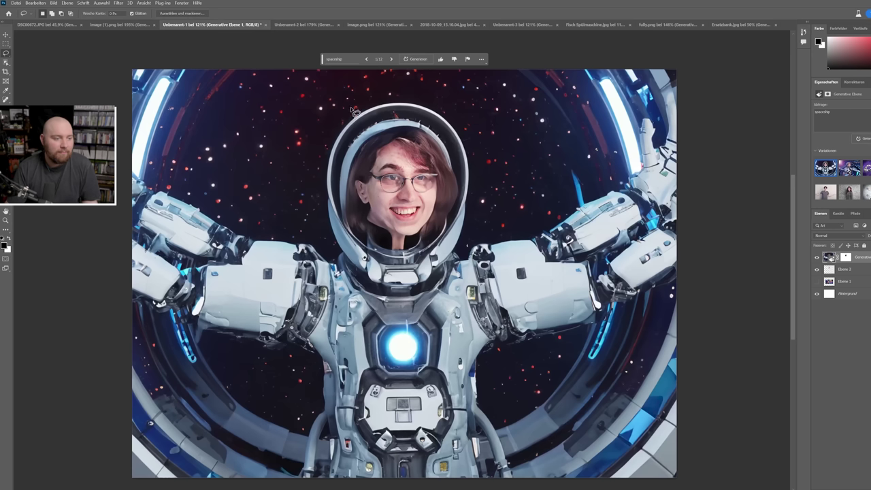
Generate a new spaceship batch and settle on the white mech-cockpit variation around the face.
left_click(391, 59)
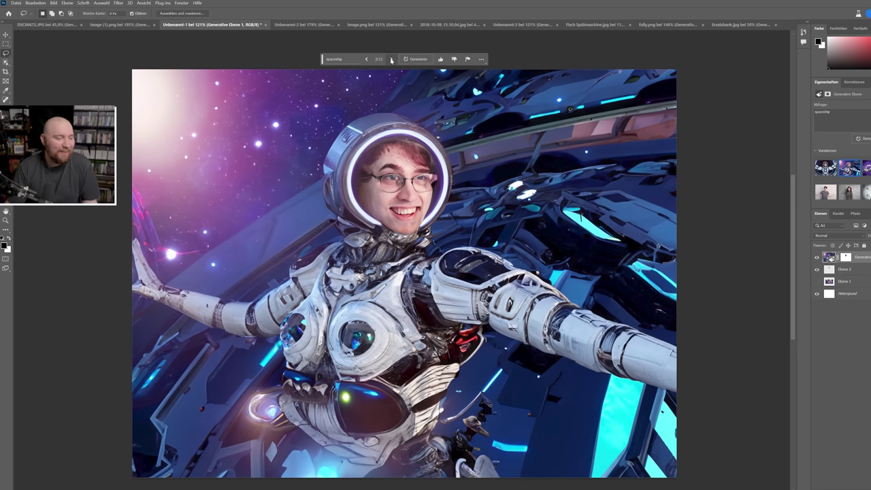
left_click(392, 59)
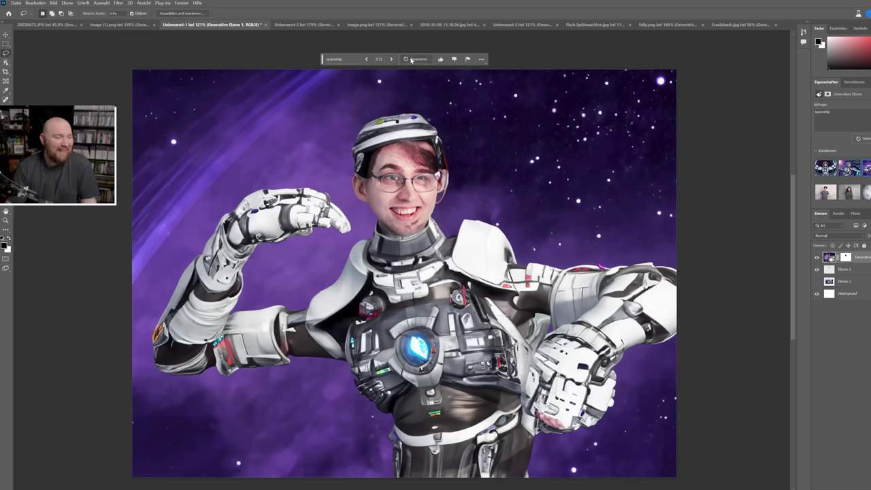
left_click(411, 60)
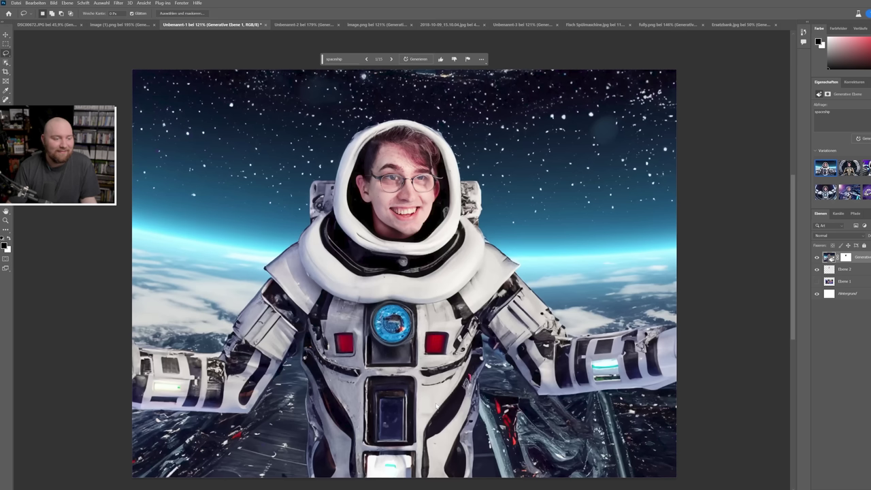
left_click(392, 60)
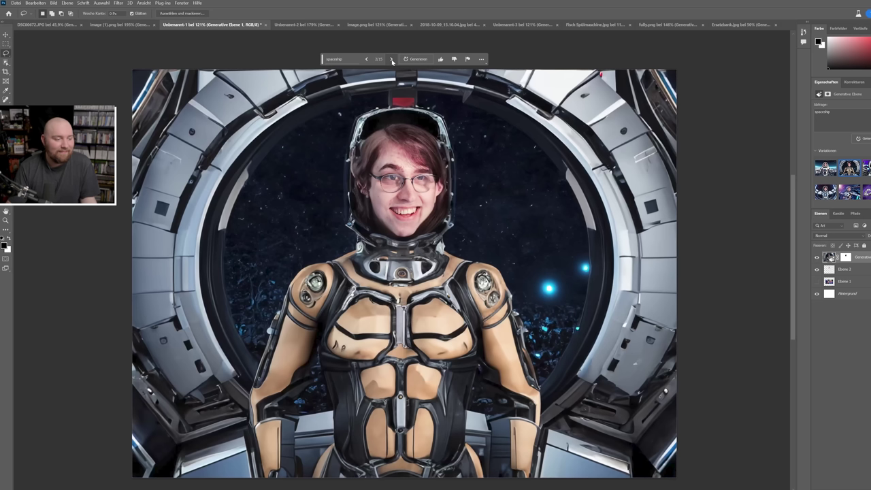
left_click(392, 60)
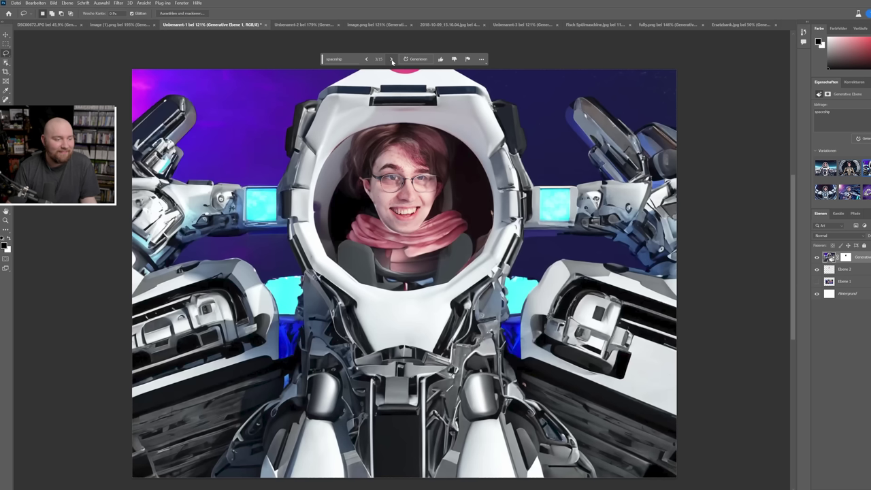
left_click(340, 59)
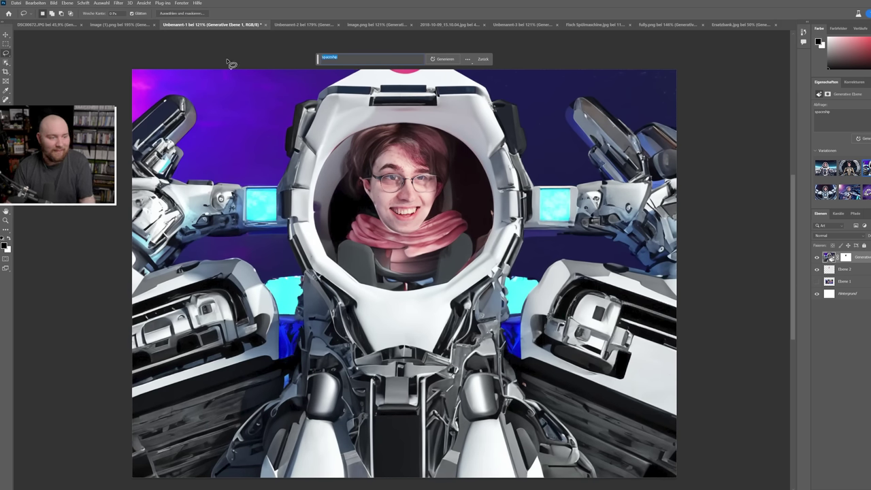
type("alien")
Regenerate the background with the current spaceship prompt.
key("Return")
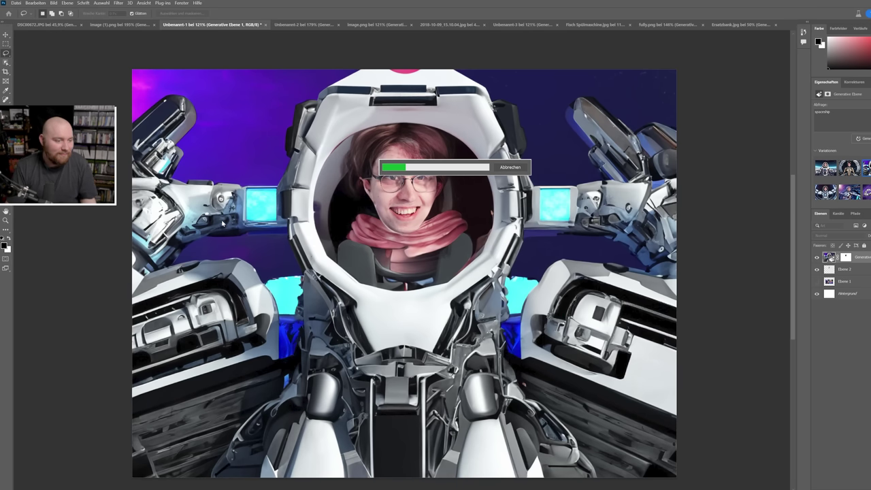
scroll(230, 259, "up", 1)
scroll(230, 259, "up", 1)
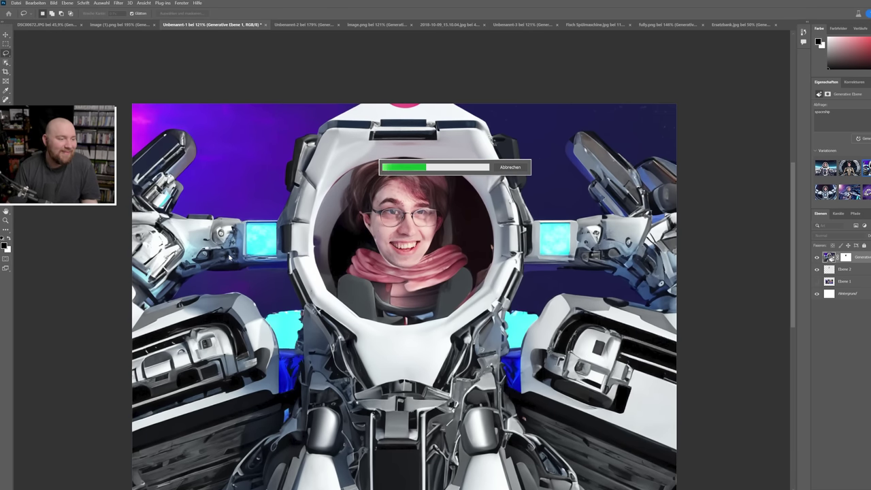
scroll(229, 259, "up", 1)
scroll(229, 259, "down", 2)
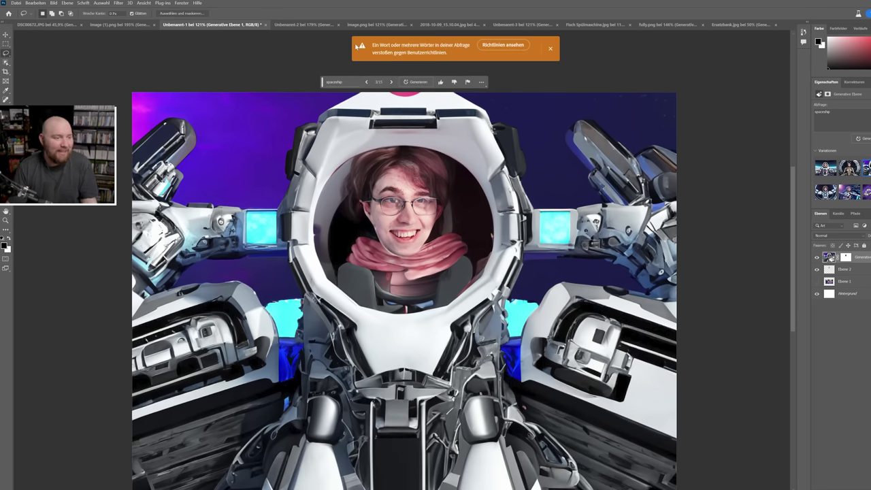
Replace the prompt with 'moon' and generate the cratered-moon backdrop.
key("ctrl+a")
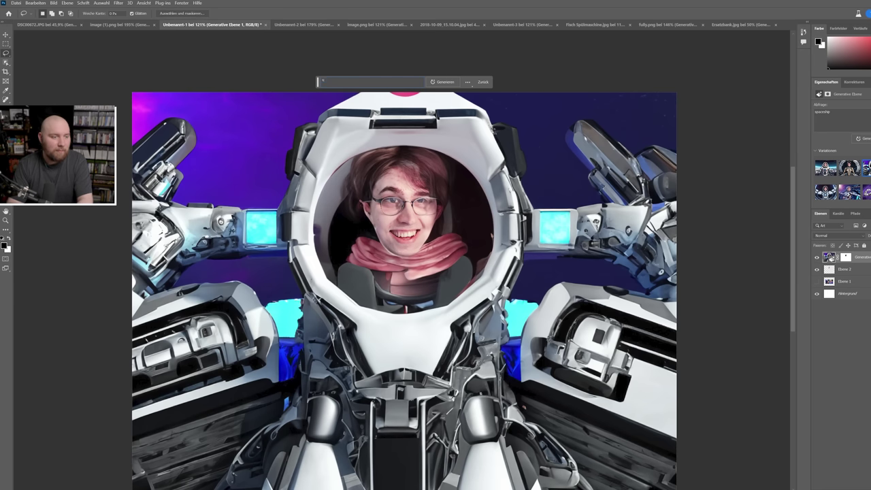
key("Return")
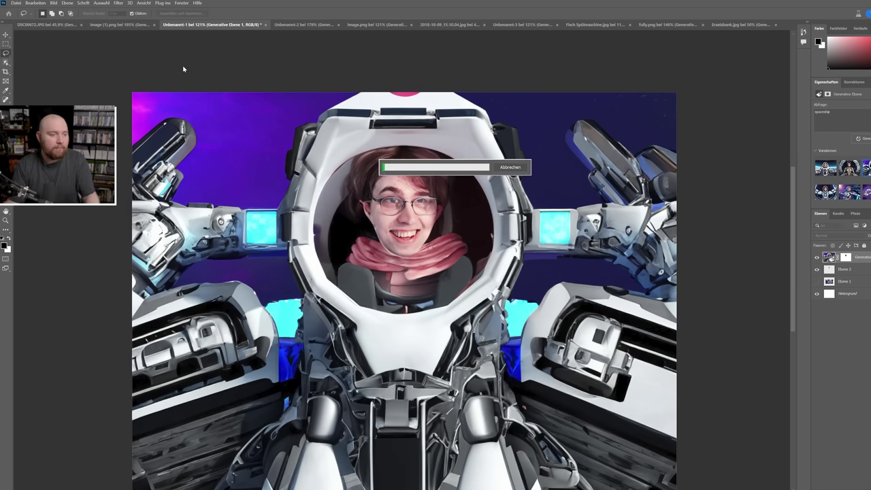
scroll(180, 193, "down", 1)
scroll(180, 193, "down", 1)
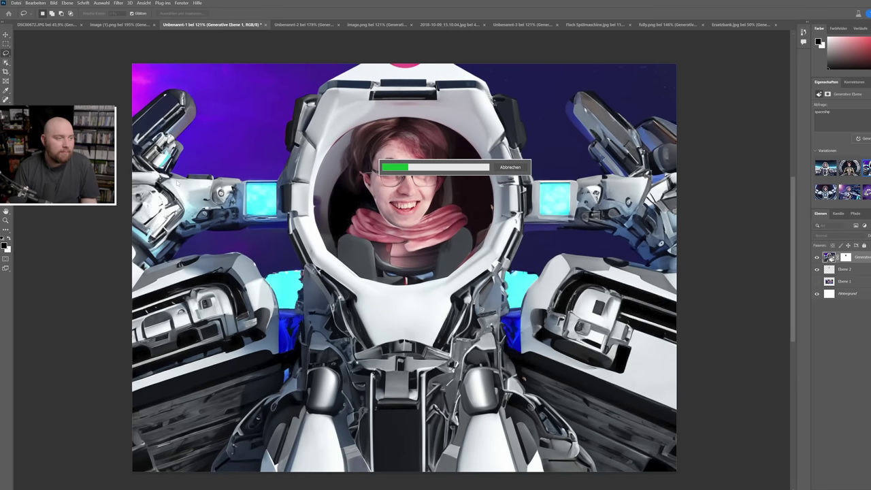
scroll(180, 193, "down", 1)
scroll(177, 183, "up", 1)
scroll(177, 182, "up", 1)
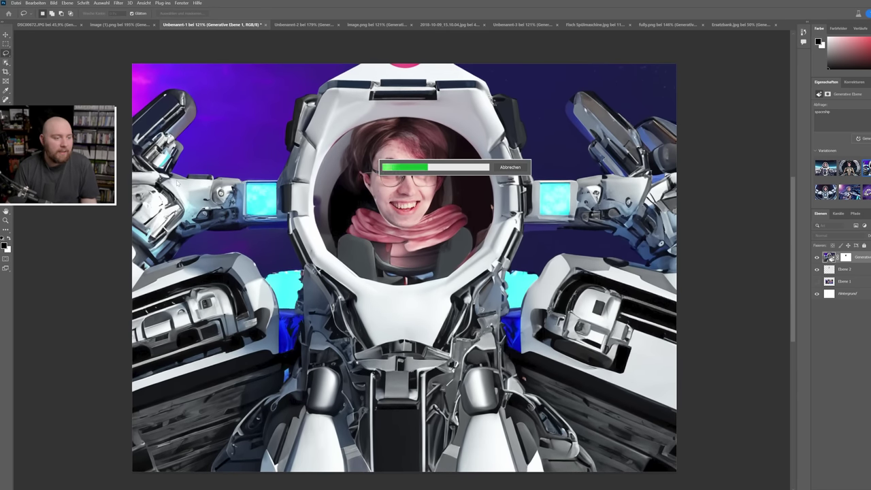
scroll(177, 183, "down", 1)
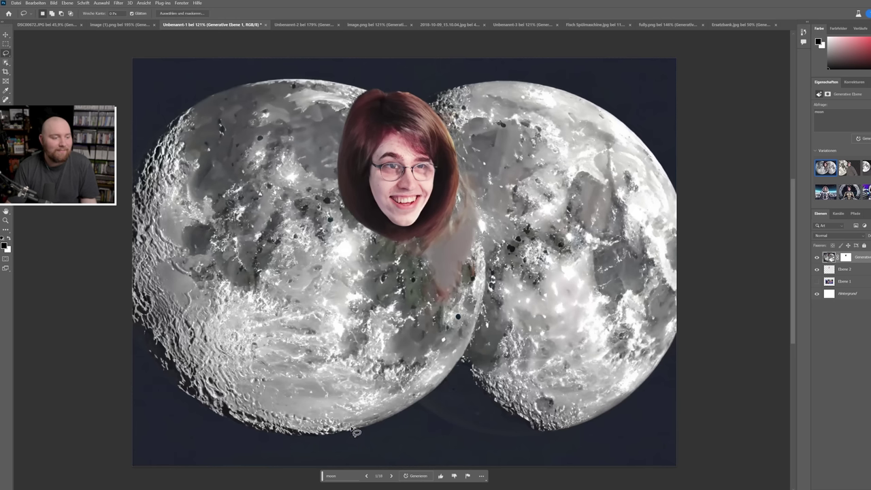
Browse two moon variations, then regenerate the background with the prompt 'galaxy'.
left_click(391, 476)
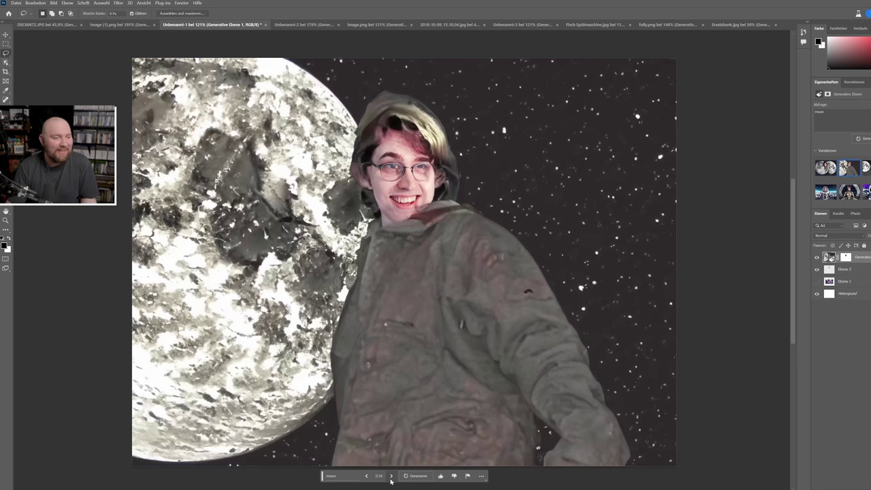
left_click(391, 476)
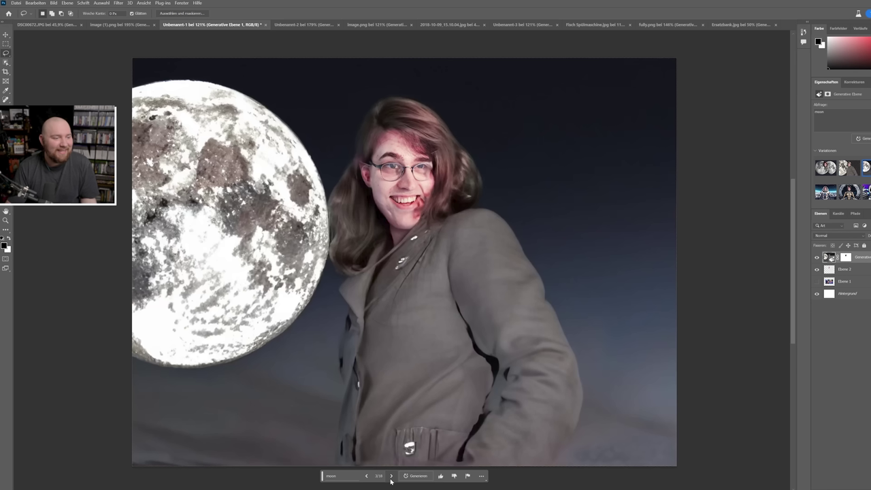
left_click(340, 476)
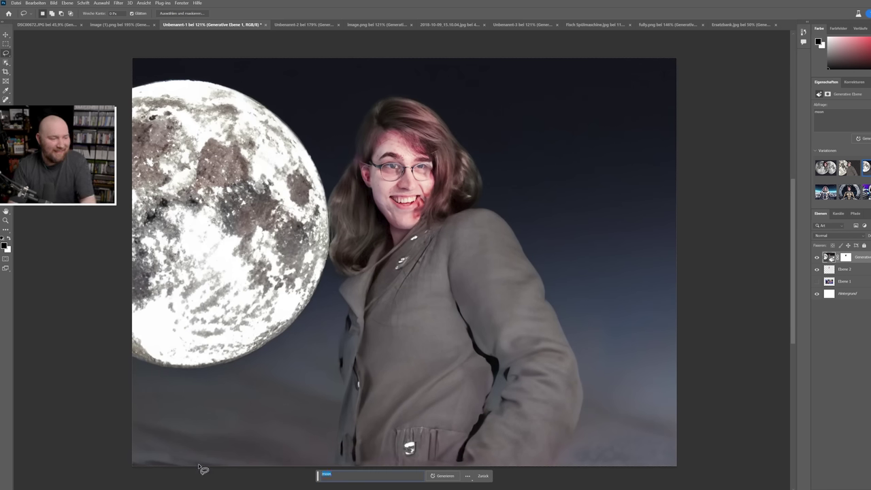
type("galaxy")
key("Return")
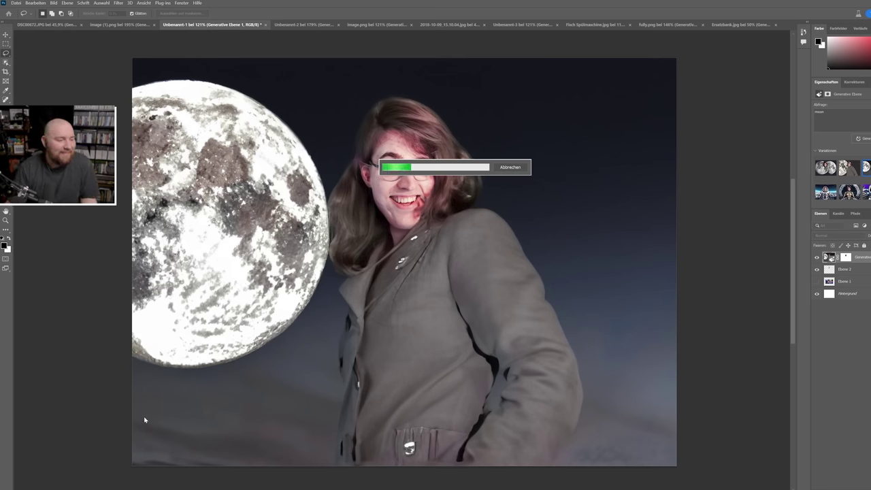
scroll(144, 416, "up", 2)
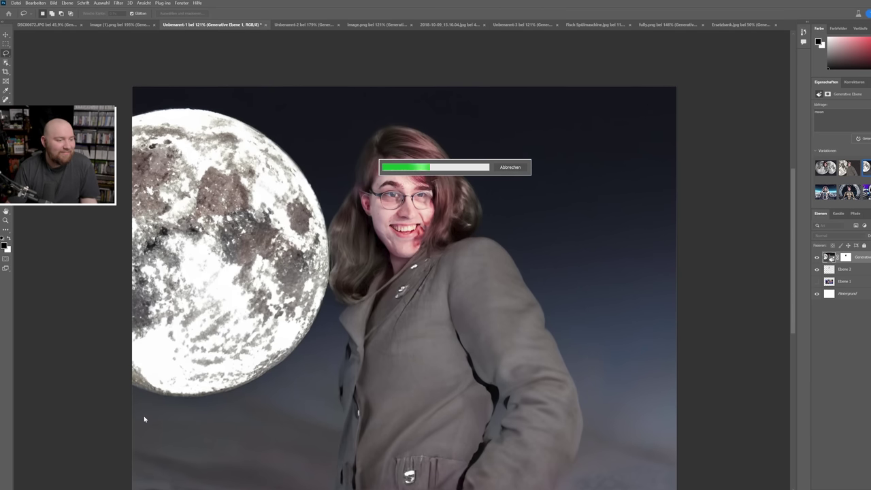
scroll(145, 419, "down", 2)
scroll(145, 419, "down", 2)
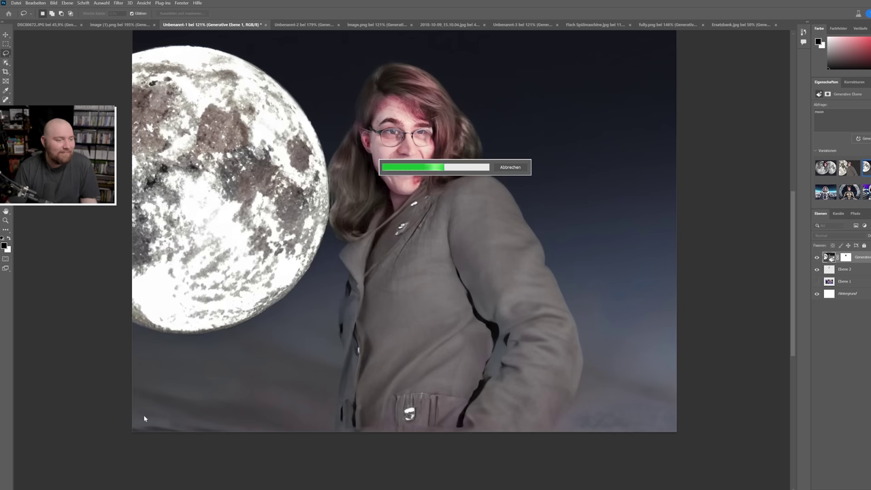
scroll(144, 419, "up", 2)
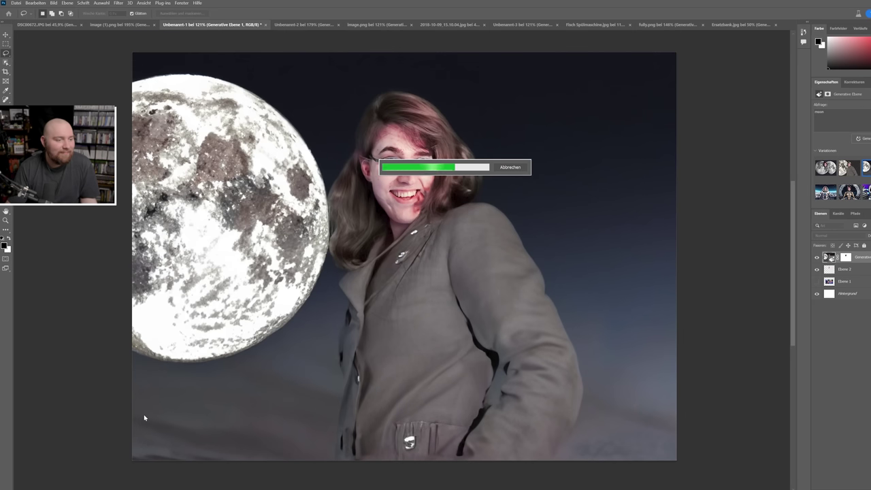
scroll(145, 418, "up", 1)
scroll(144, 418, "up", 1)
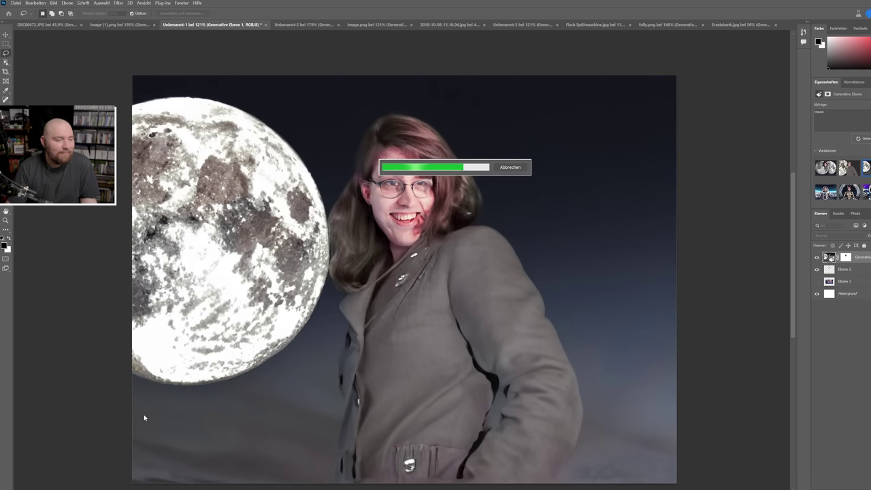
scroll(144, 418, "down", 1)
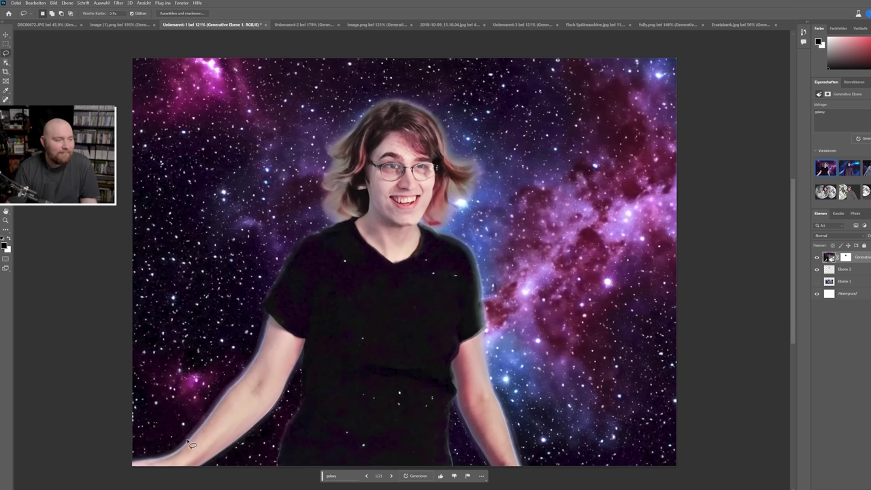
Generate a second galaxy batch and browse to the long-haired figure in a sparkly dress.
left_click(392, 477)
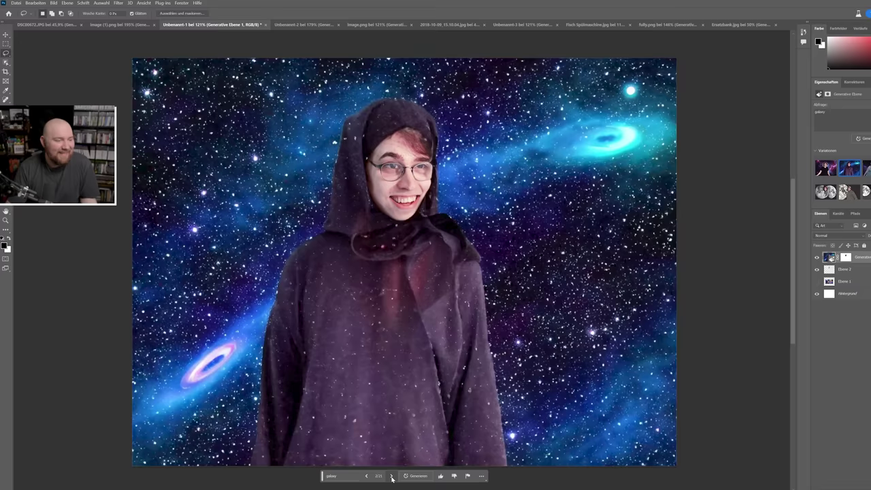
left_click(392, 476)
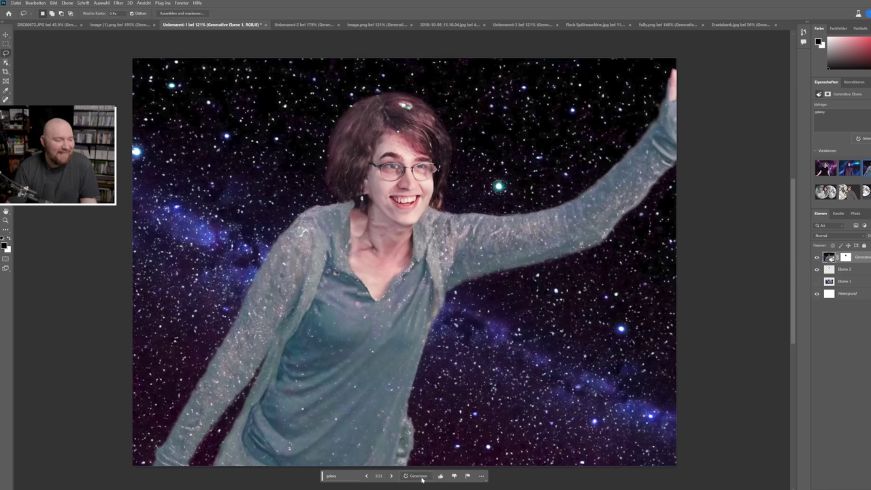
left_click(419, 477)
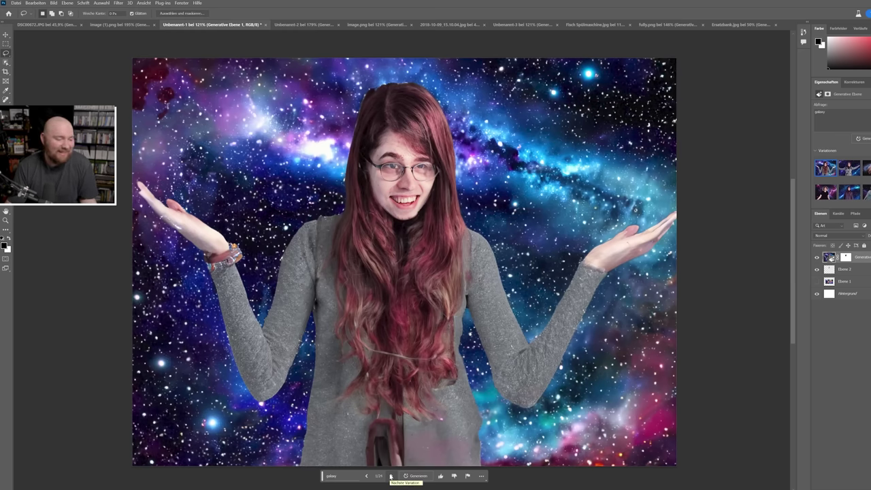
left_click(391, 476)
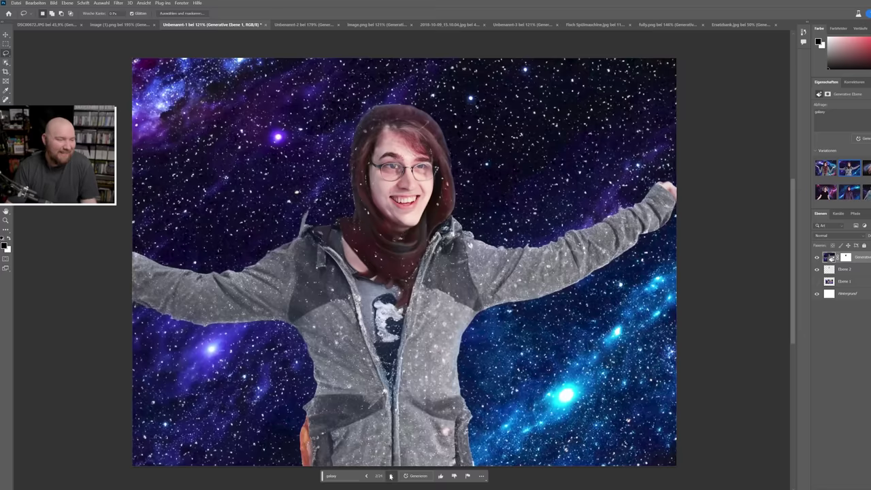
left_click(391, 476)
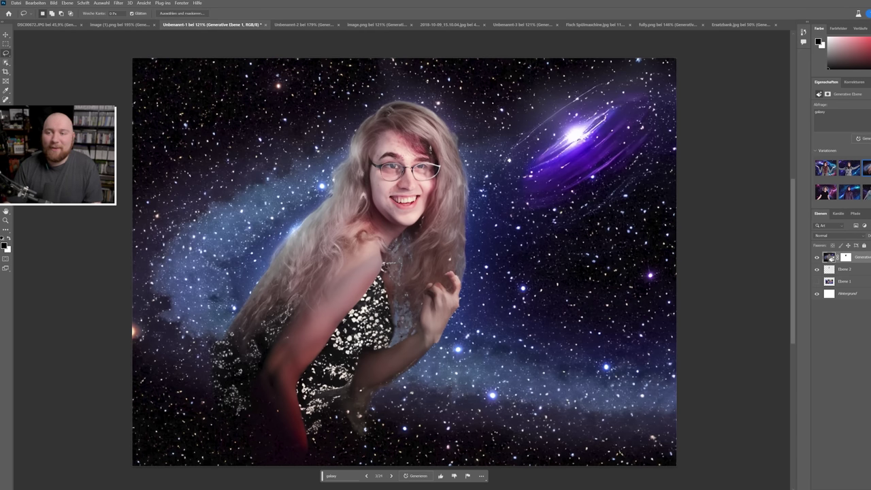
left_click(15, 3)
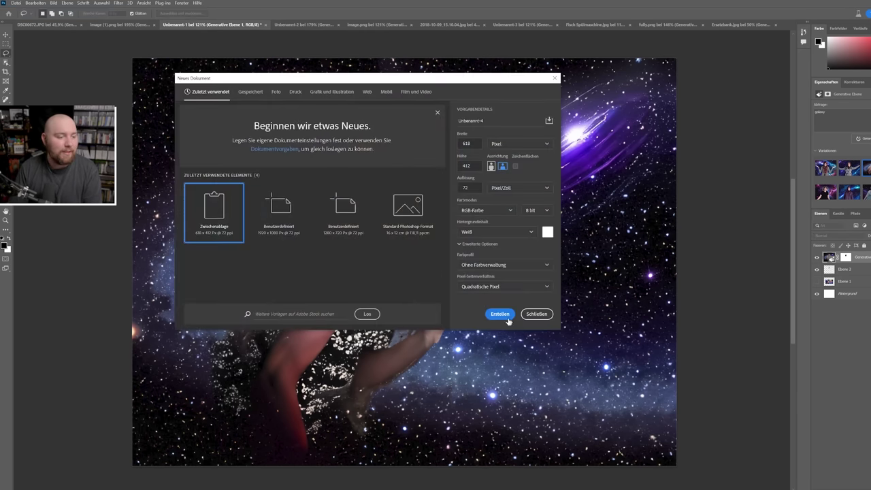
Create the blank document and paste the wrestler photo into it.
left_click(502, 314)
key("ctrl+v")
scroll(327, 244, "up", 5)
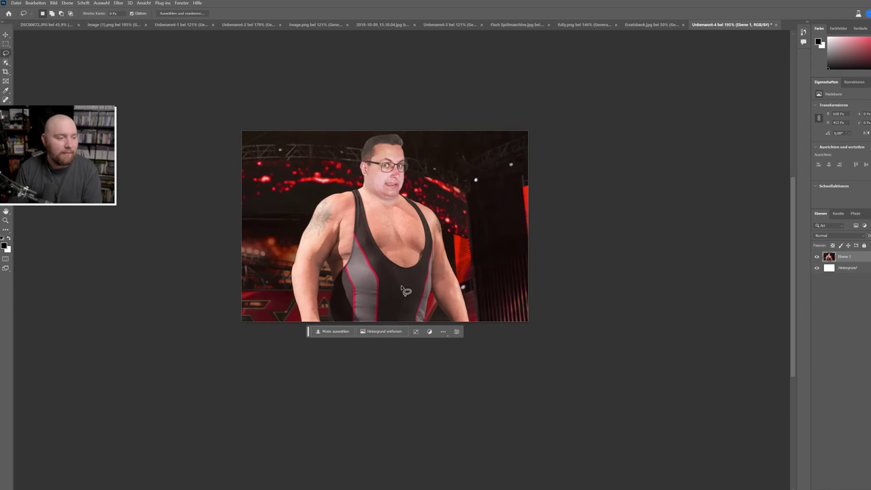
scroll(327, 243, "up", 2)
Select everything except the wrestler's face with a rectangle and Select Inverse.
left_click(7, 44)
scroll(367, 156, "up", 2)
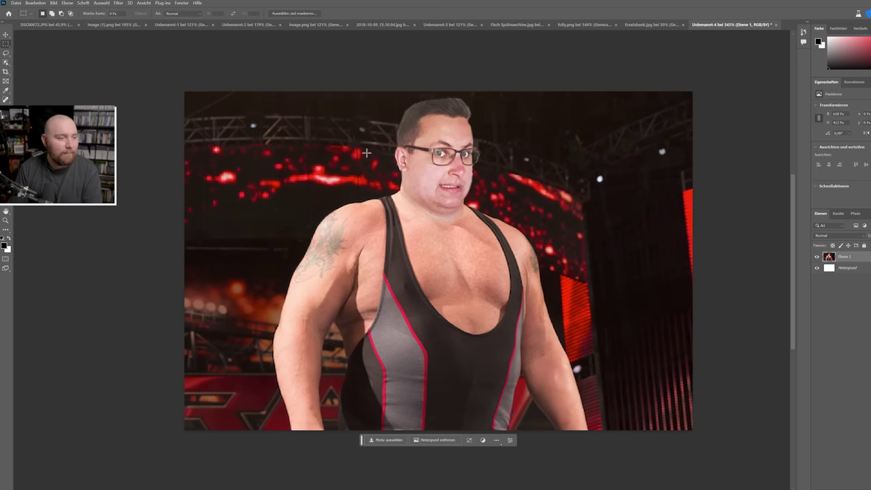
left_click_drag(430, 126, 490, 212)
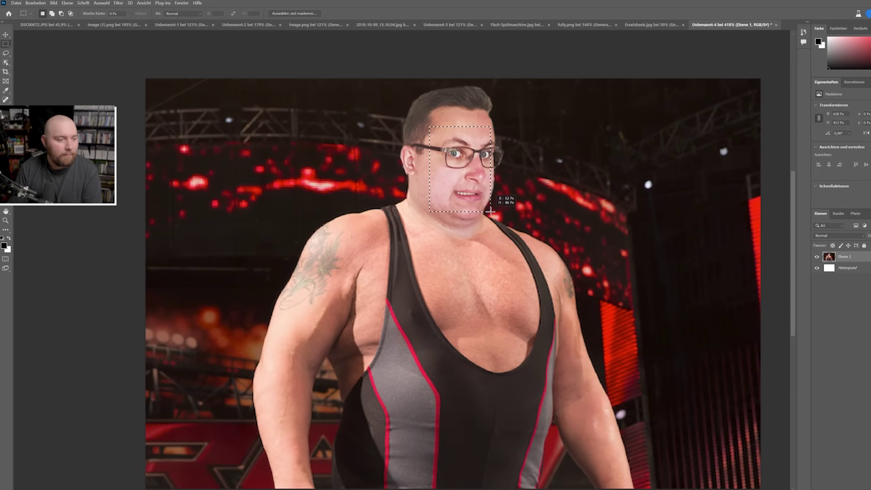
left_click_drag(490, 212, 491, 212)
right_click(556, 182)
left_click(580, 191)
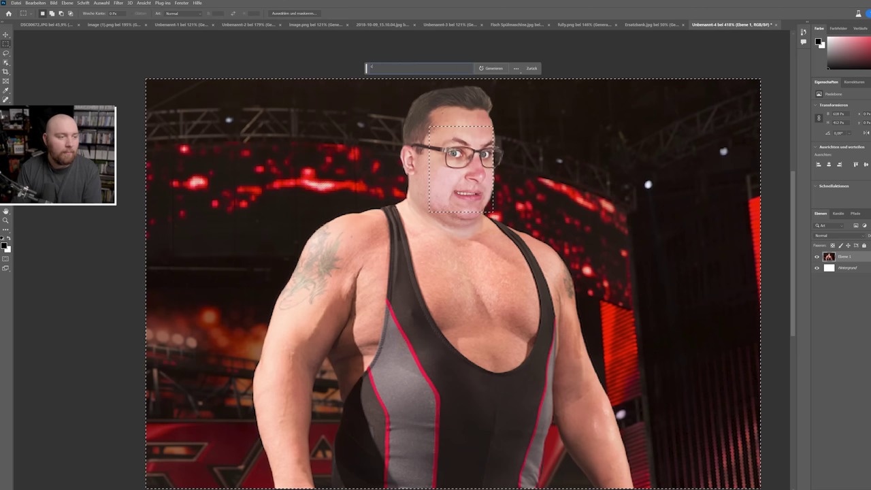
Generate a cheese-themed fill around the face from the typed prompt.
type("chest")
key("Return")
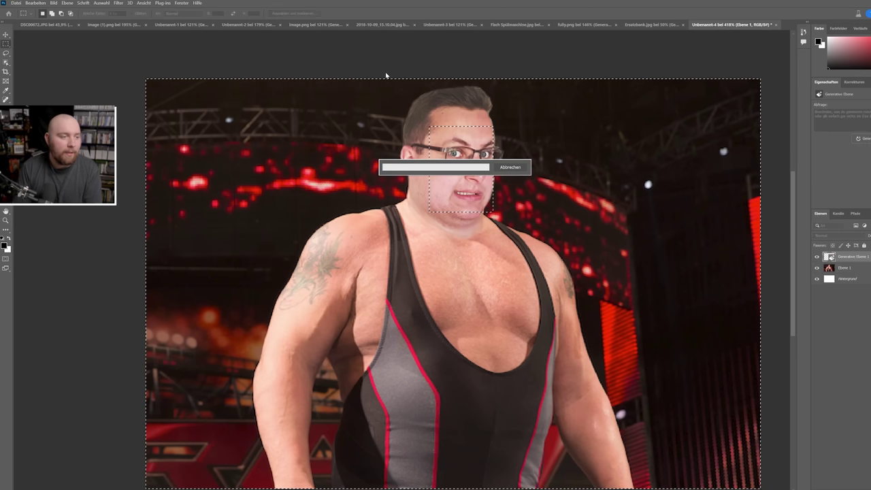
scroll(457, 175, "down", 2)
scroll(456, 175, "up", 2)
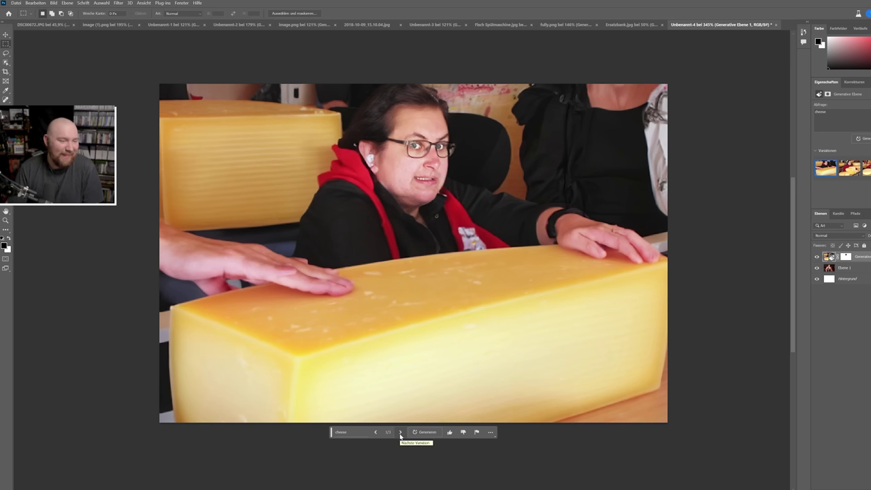
Generate another cheese batch and settle on the huge holey Swiss cheese wedge.
left_click(400, 433)
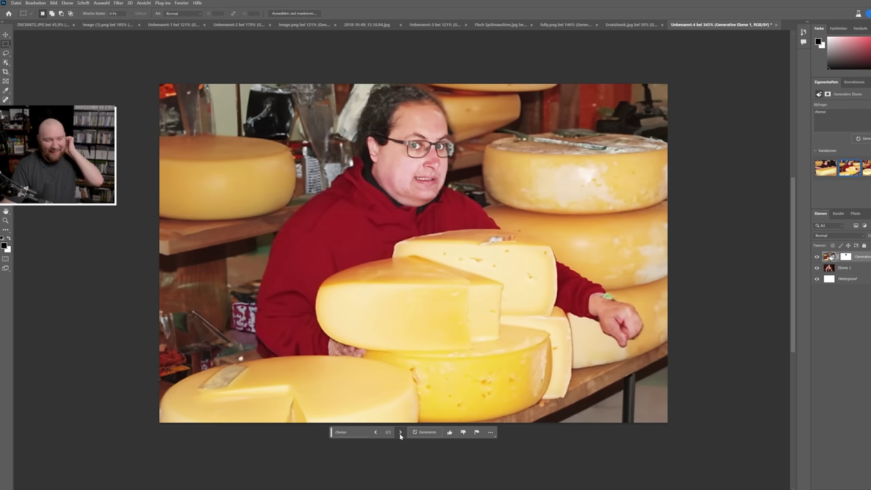
left_click(401, 433)
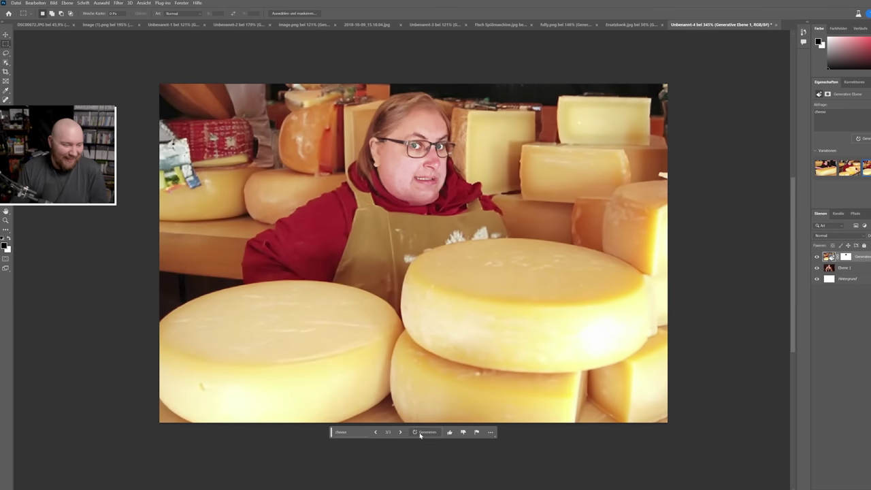
left_click(431, 433)
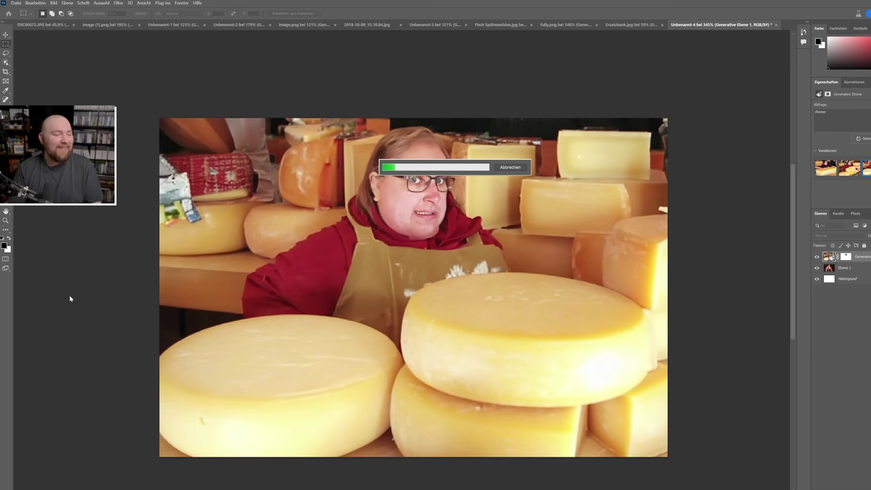
scroll(69, 296, "up", 2)
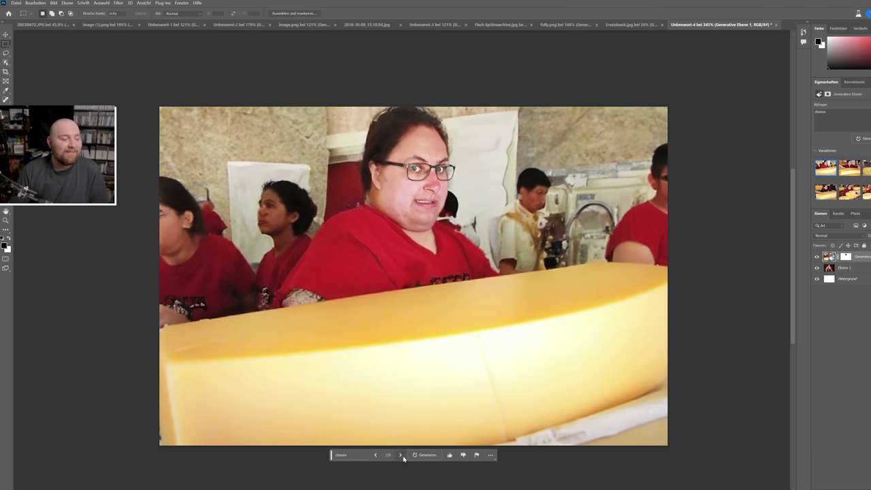
left_click(400, 455)
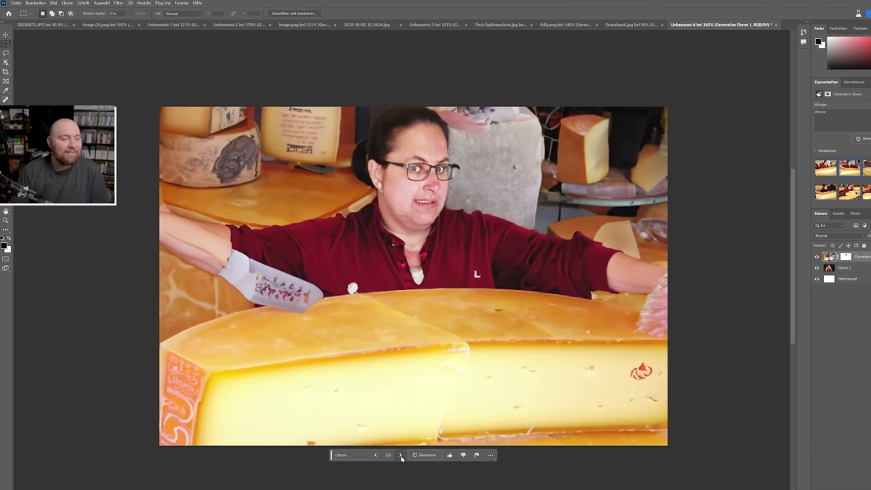
left_click(400, 455)
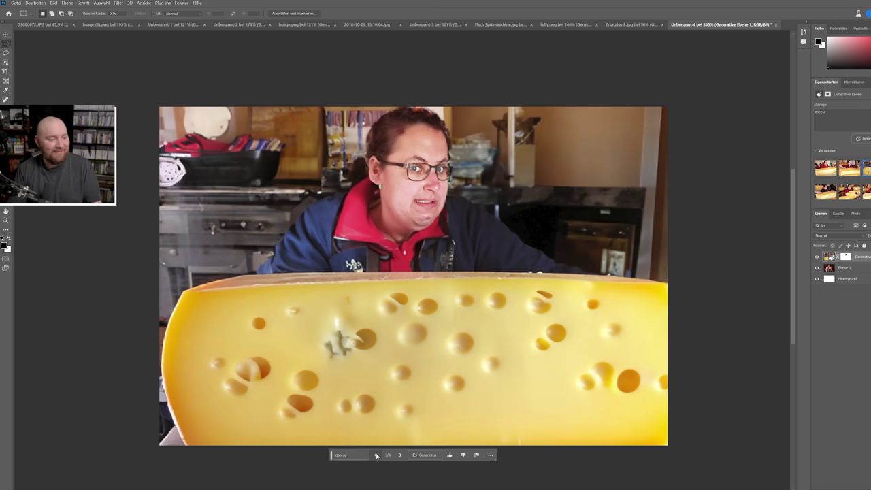
left_click(354, 456)
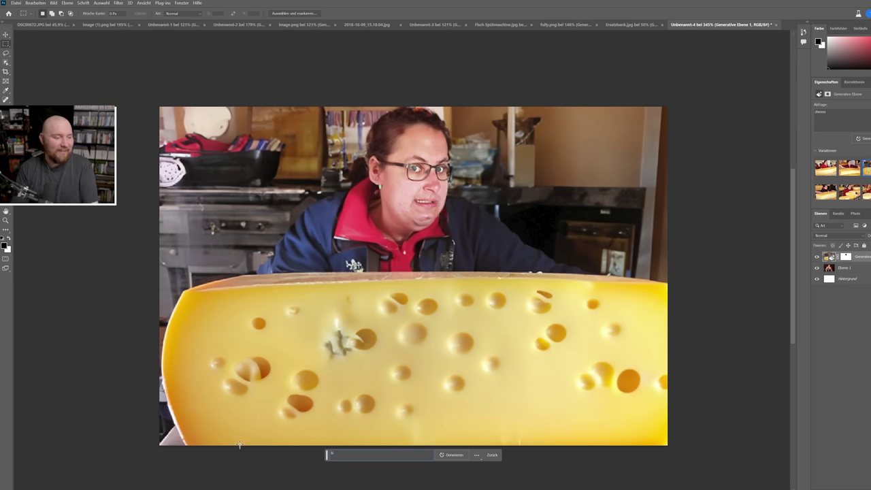
Generate baker-themed surroundings and browse two batches to the red-aproned baker by oven racks.
key("Return")
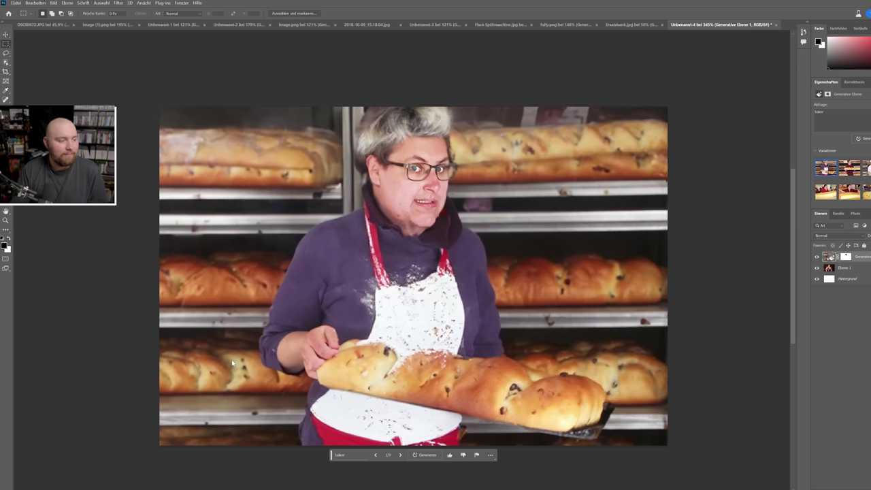
left_click(401, 455)
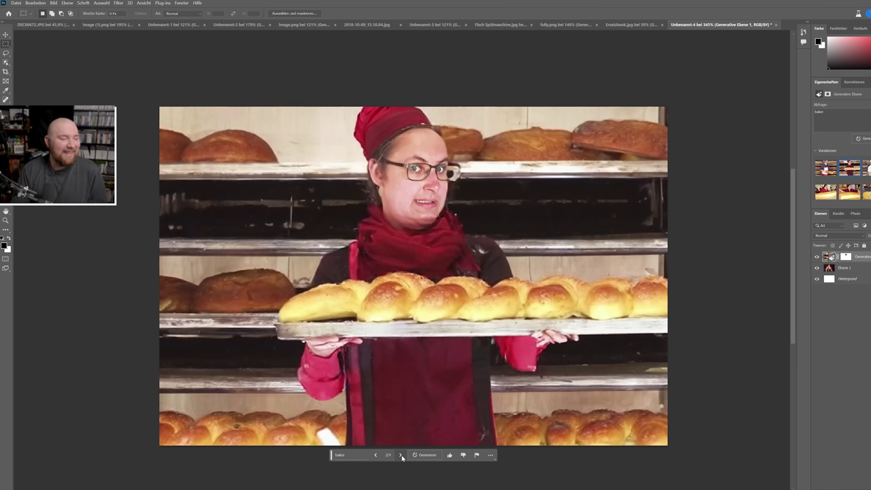
left_click(401, 455)
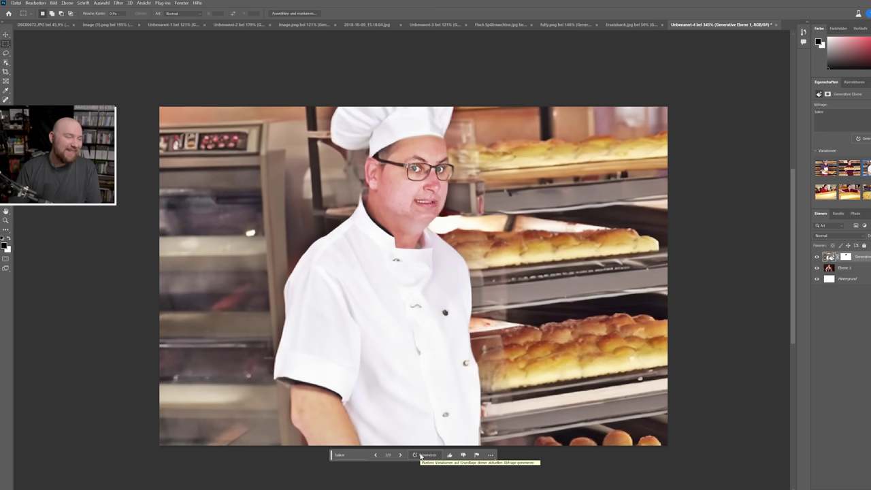
left_click(421, 455)
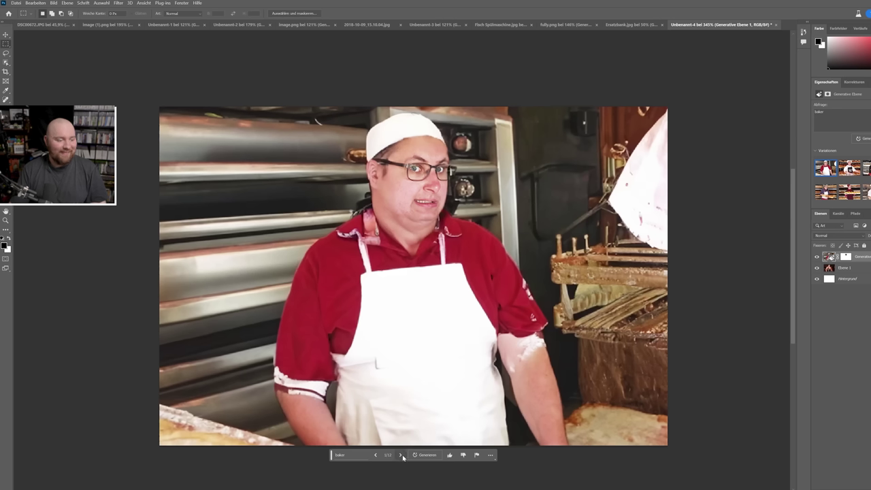
left_click(402, 456)
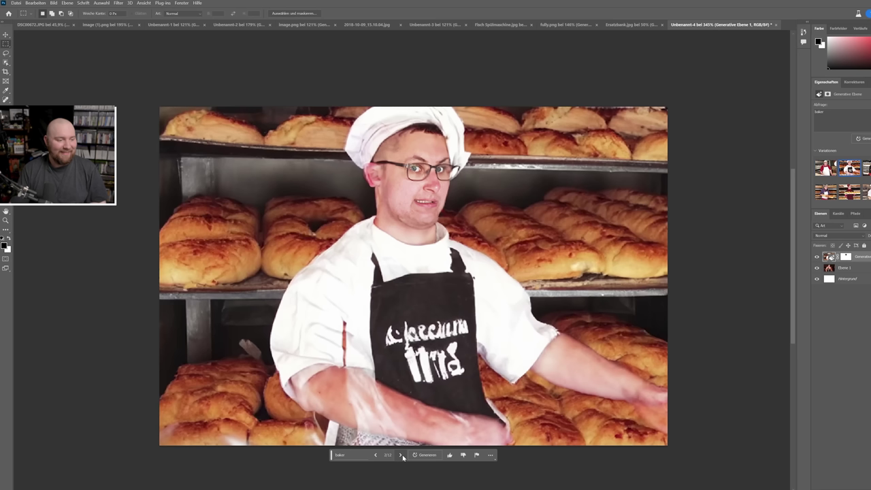
left_click(401, 455)
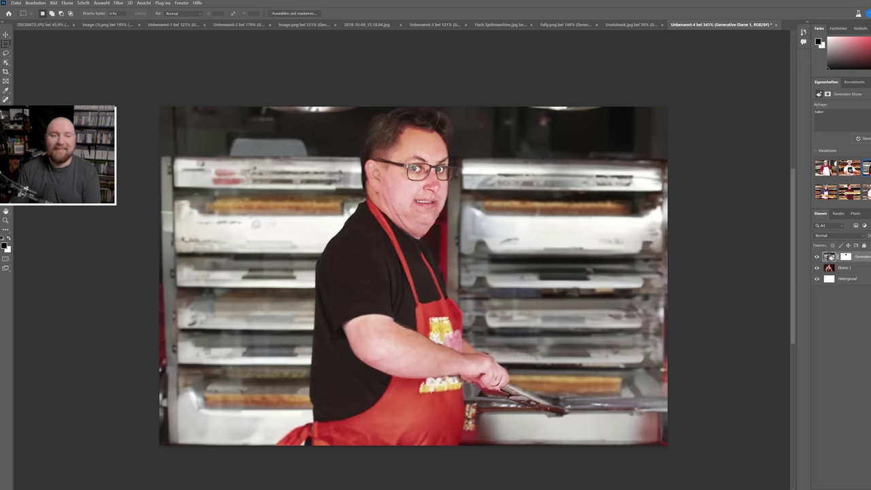
Open the snack-tray photo, fit it to the window, and convert the Background into a layer.
left_click_drag(808, 124, 794, 24)
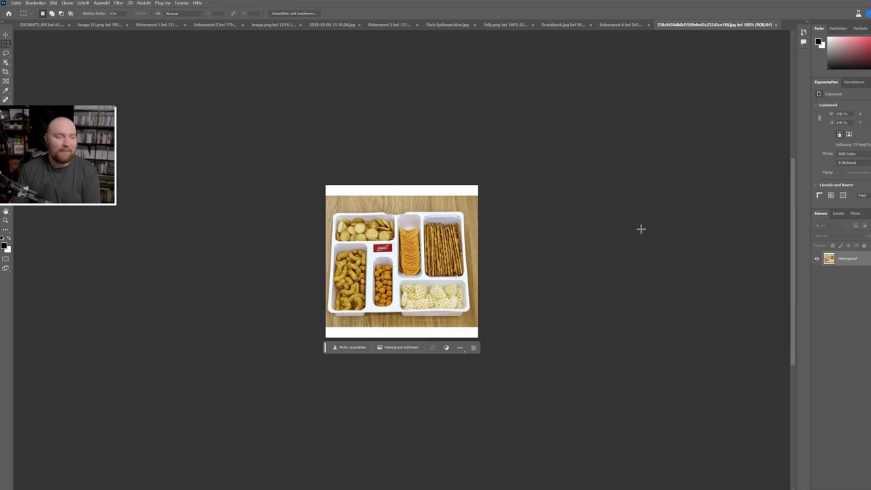
key("ctrl+0")
right_click(846, 261)
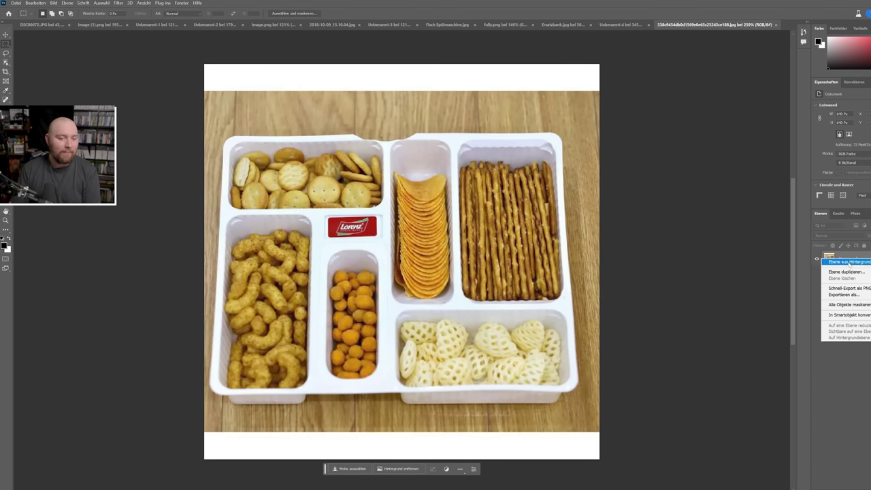
left_click(846, 263)
left_click(519, 155)
scroll(475, 222, "up", 2)
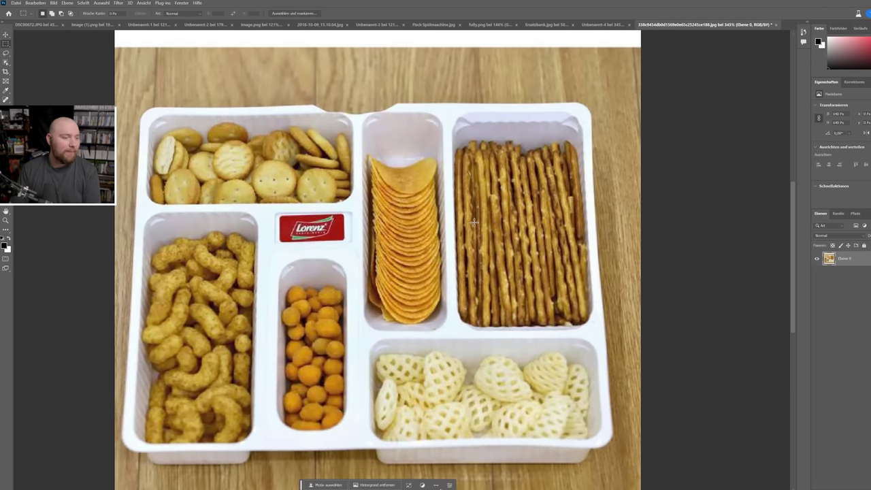
Lasso-select the orange-ball compartment for Generative Fill.
left_click(5, 53)
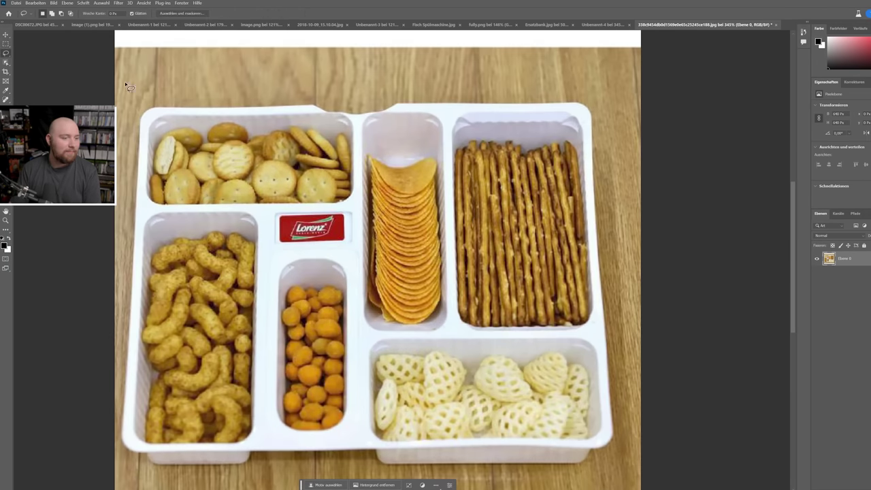
scroll(455, 159, "down", 1)
scroll(454, 159, "up", 1)
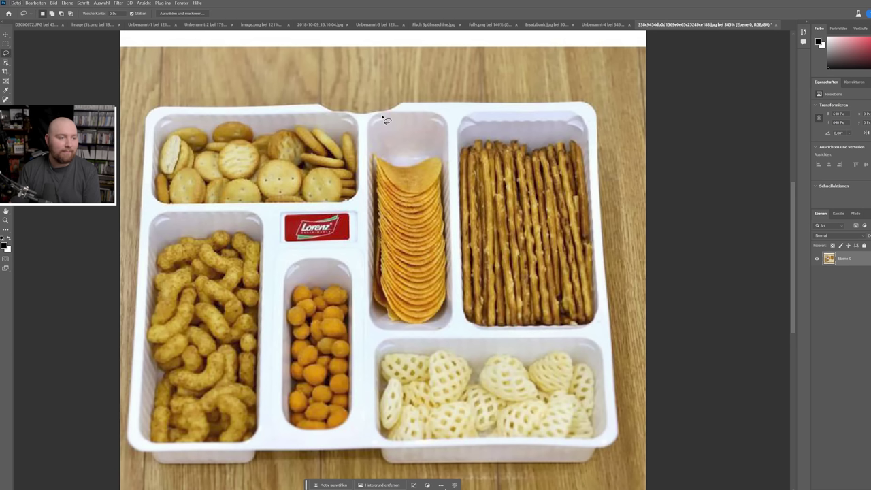
mouse_move(382, 117)
left_mouse_down()
mouse_move(373, 307)
mouse_move(425, 328)
mouse_move(440, 320)
left_mouse_up()
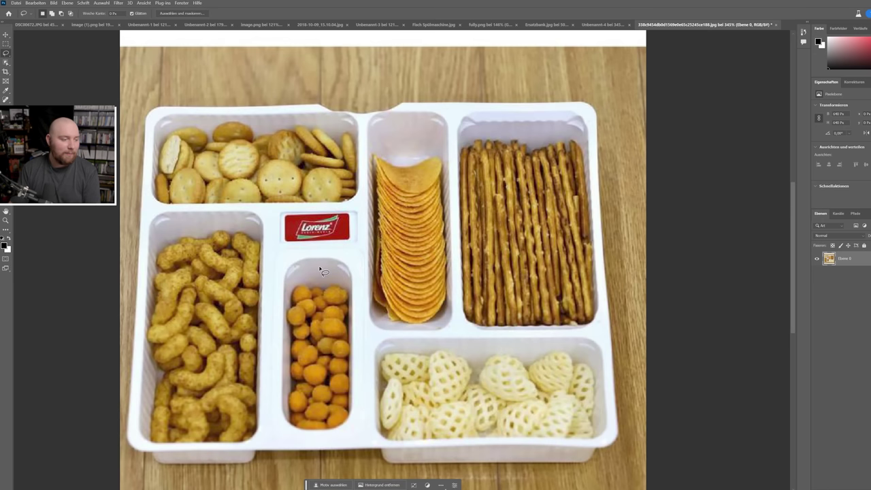
left_click_drag(317, 263, 294, 276)
mouse_move(291, 322)
left_mouse_down()
mouse_move(286, 414)
mouse_move(314, 433)
left_mouse_up()
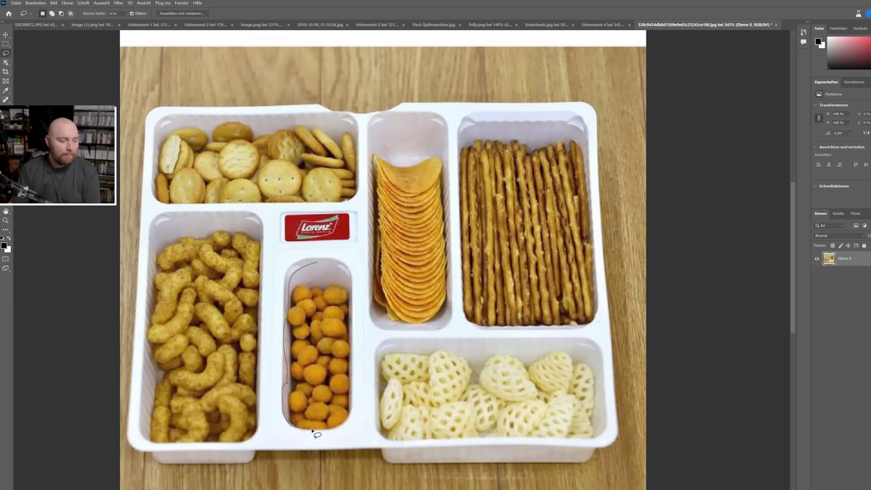
left_click_drag(350, 410, 354, 380)
left_click_drag(342, 275, 325, 267)
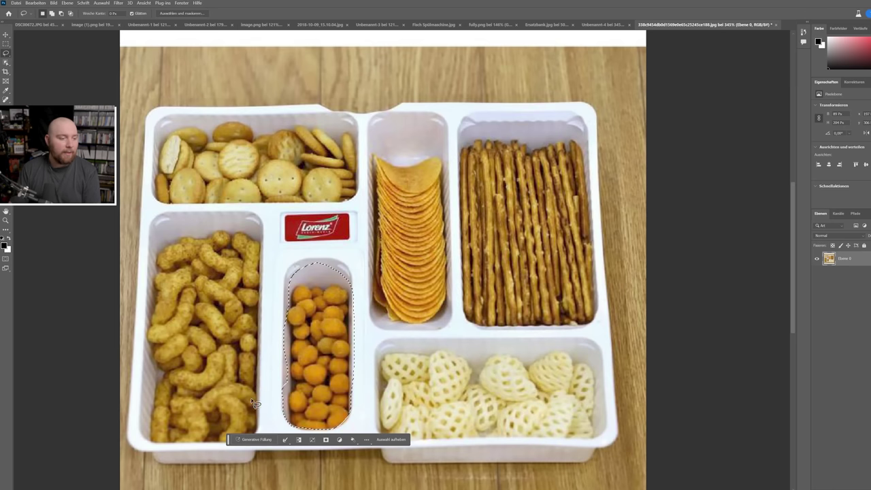
left_click(255, 439)
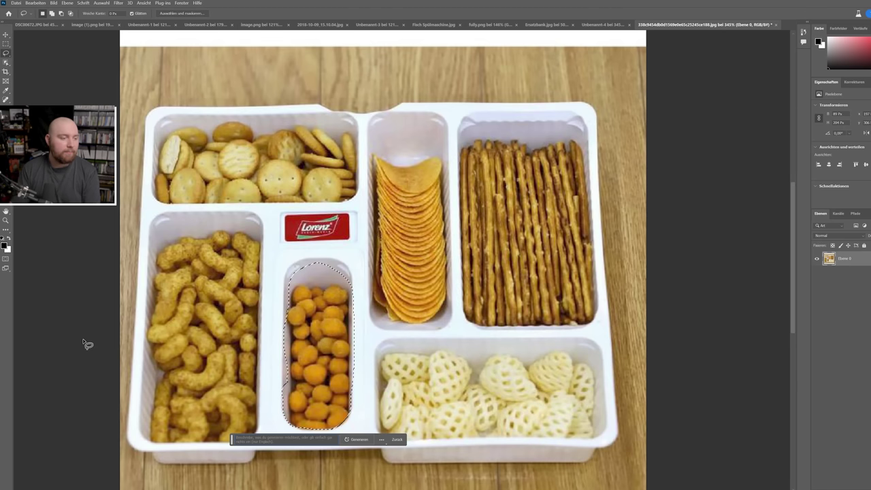
Fill the compartment, keep the four-white-balls variation, and clear the eyeballs prompt.
type("Popcorn")
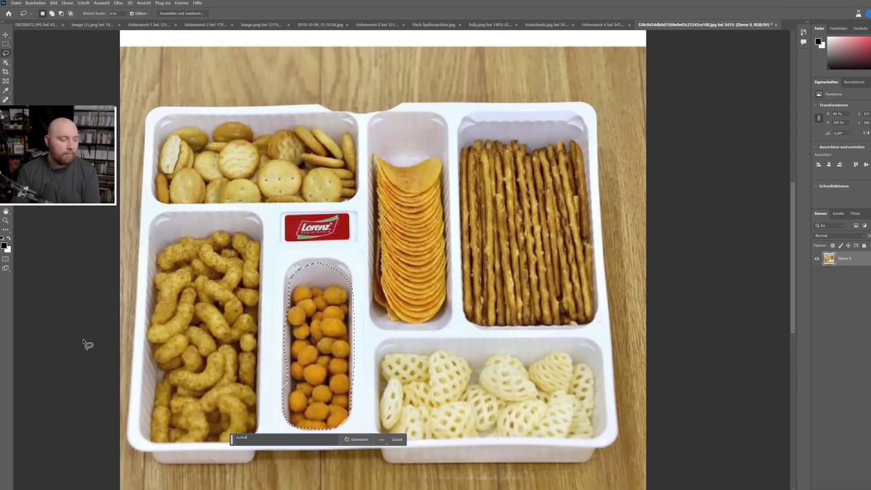
key("Return")
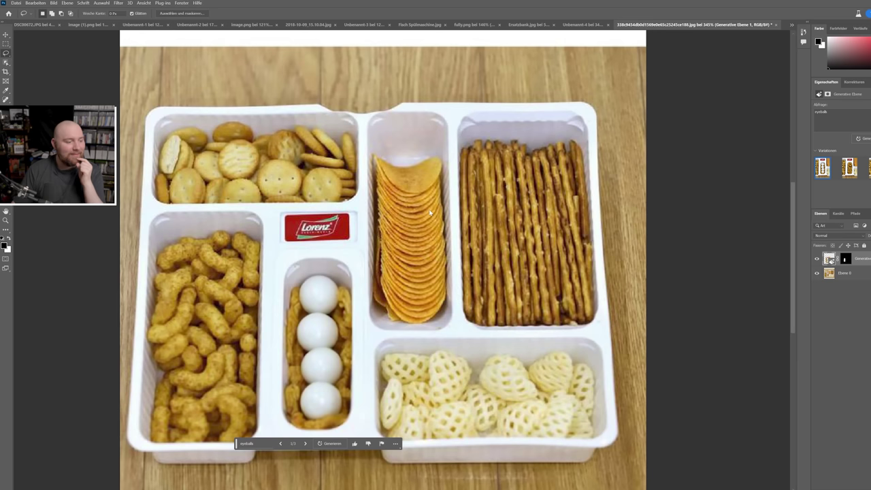
left_click(306, 444)
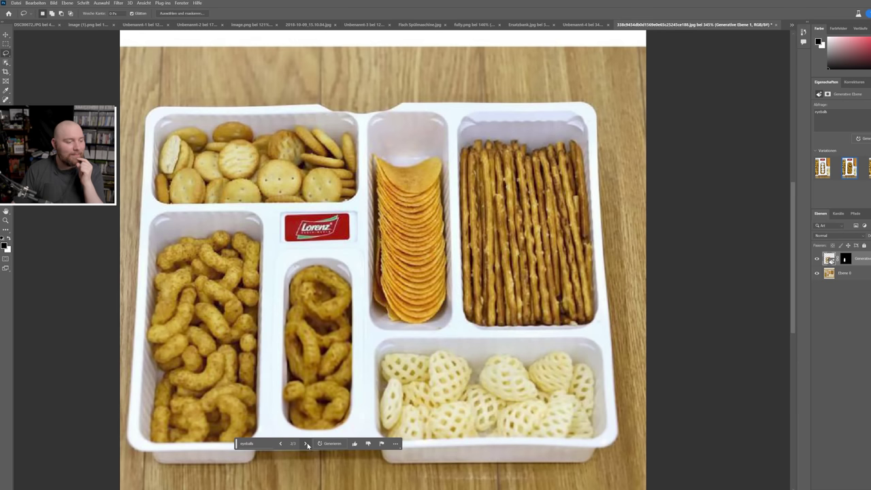
left_click(305, 444)
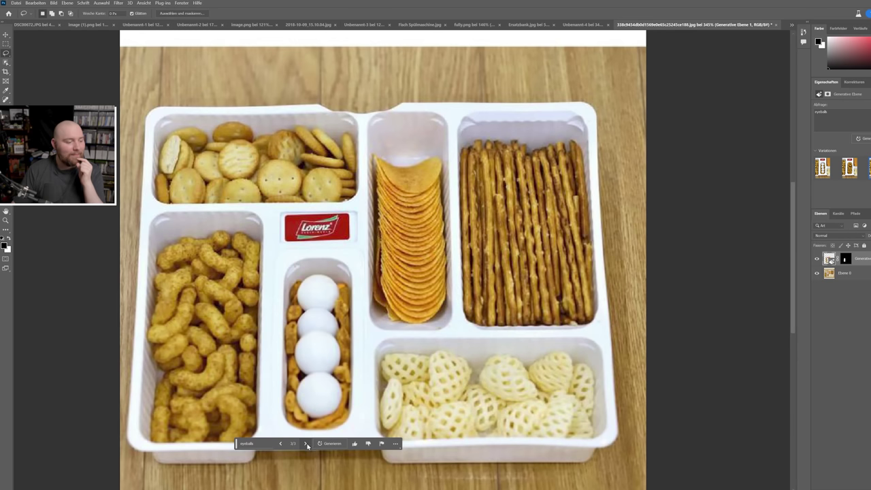
left_click(252, 444)
key("BackSpace")
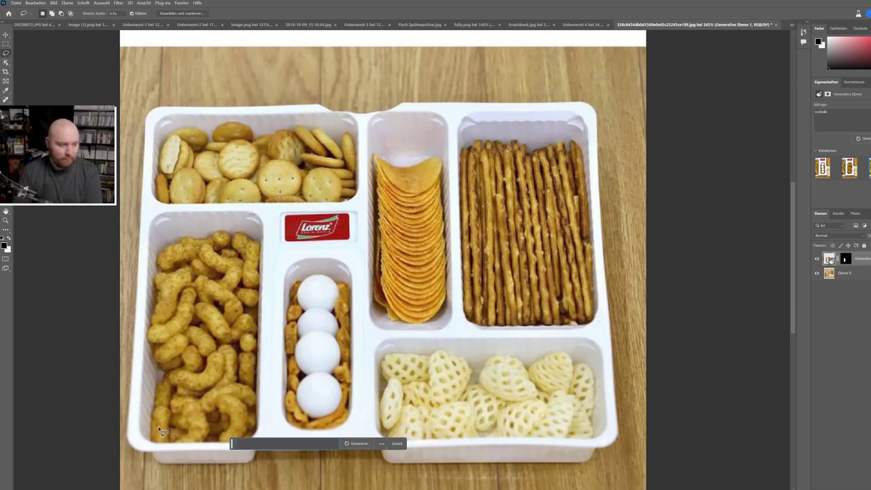
Regenerate the middle compartment with a grapes prompt and settle on the green-grape cluster.
type("grapes")
key("Return")
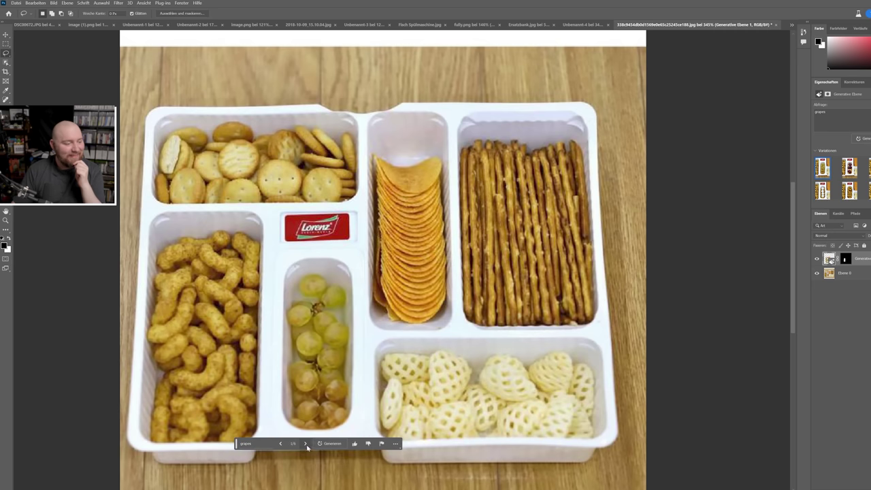
left_click(307, 447)
left_click(307, 447)
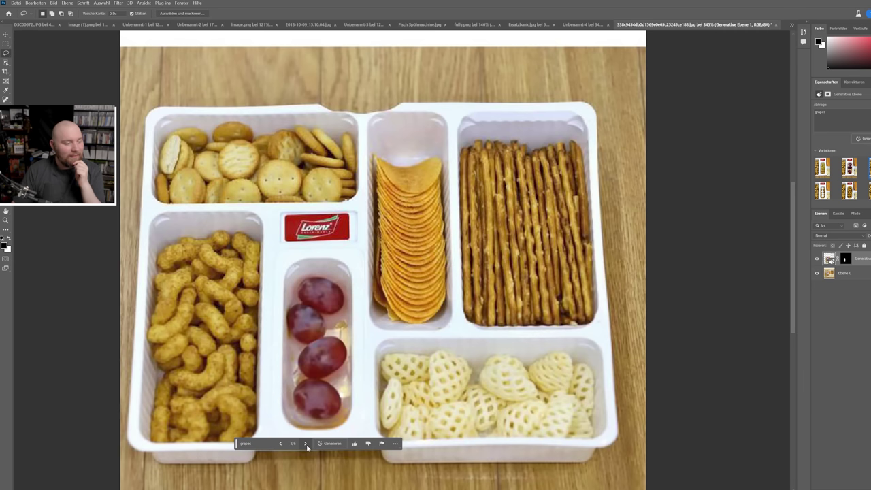
left_click(307, 447)
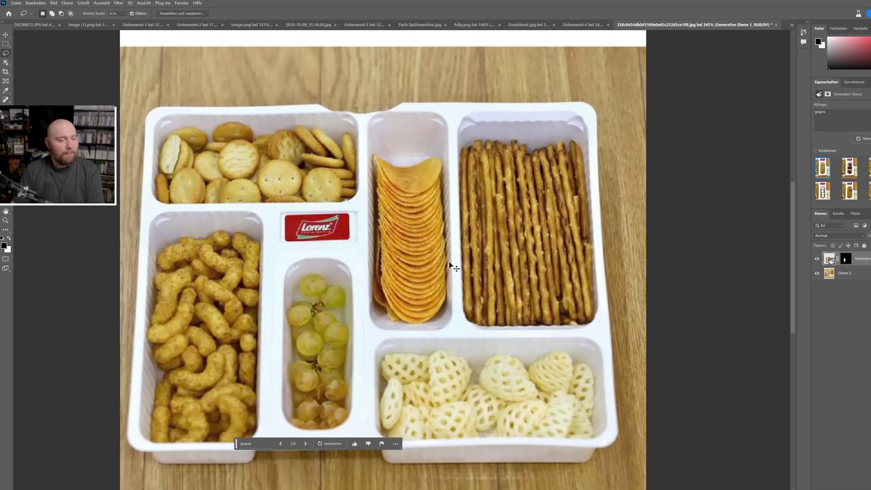
scroll(429, 286, "up", 1)
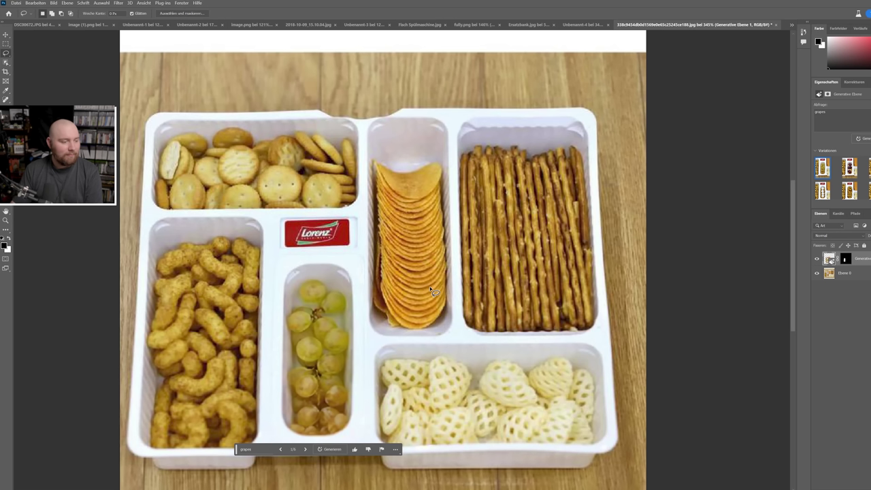
Lasso the top-left crackers compartment and generate a fill, retrying with 'salz' after a rejection.
mouse_move(205, 127)
left_mouse_down()
mouse_move(155, 172)
mouse_move(156, 198)
mouse_move(211, 218)
mouse_move(351, 215)
mouse_move(366, 164)
mouse_move(323, 127)
mouse_move(209, 129)
left_mouse_up()
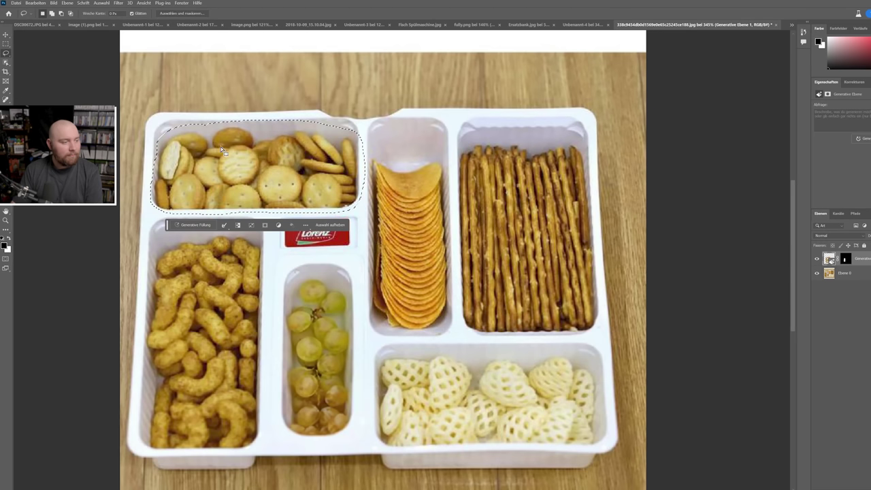
left_click(194, 225)
type("tomaten")
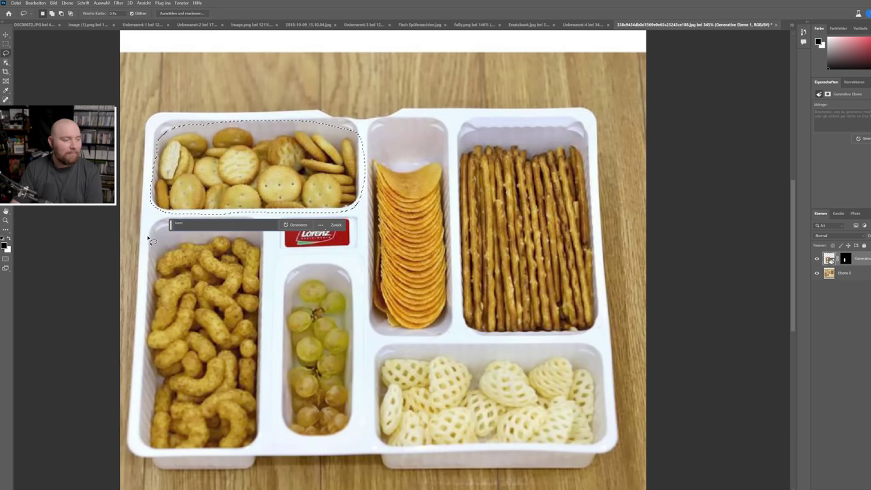
key("Return")
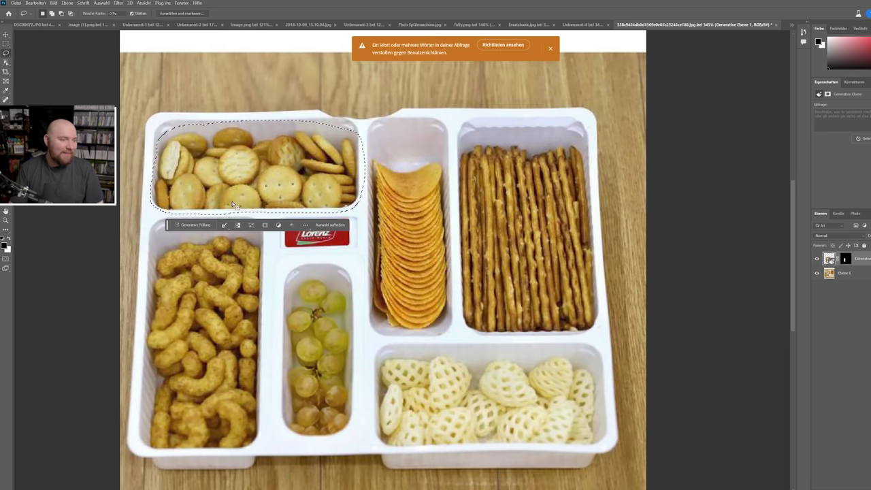
left_click(193, 225)
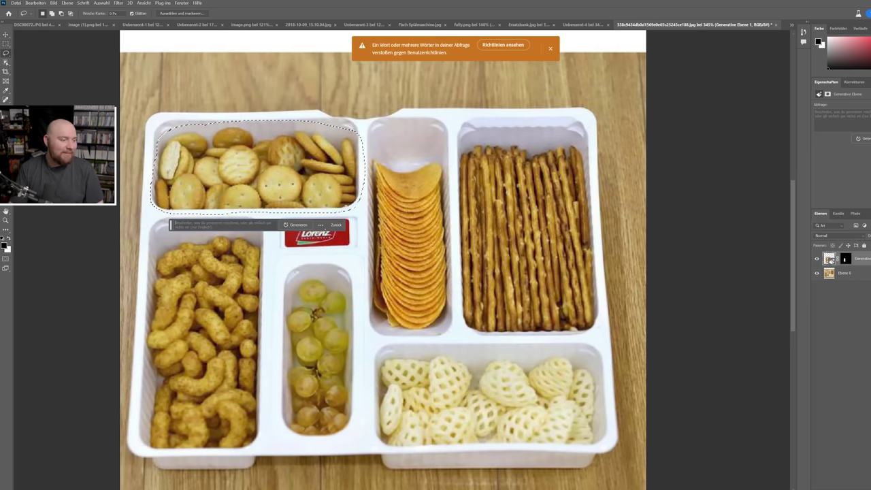
type("salz")
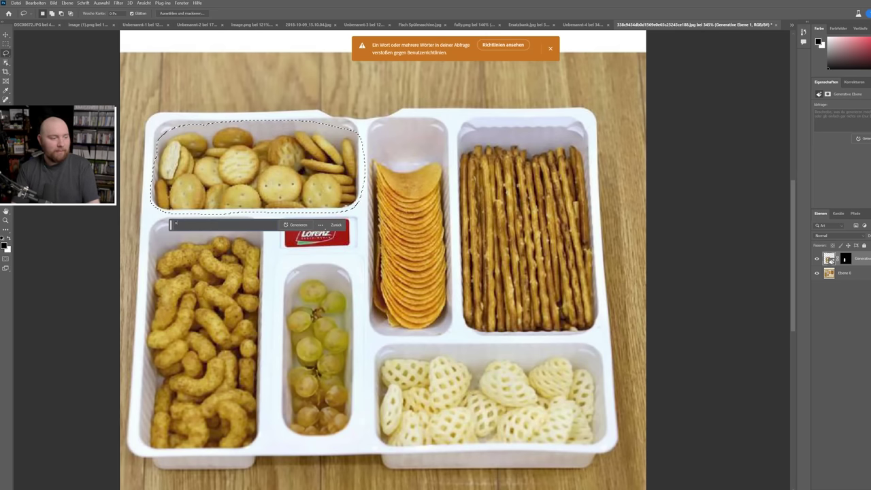
key("Return")
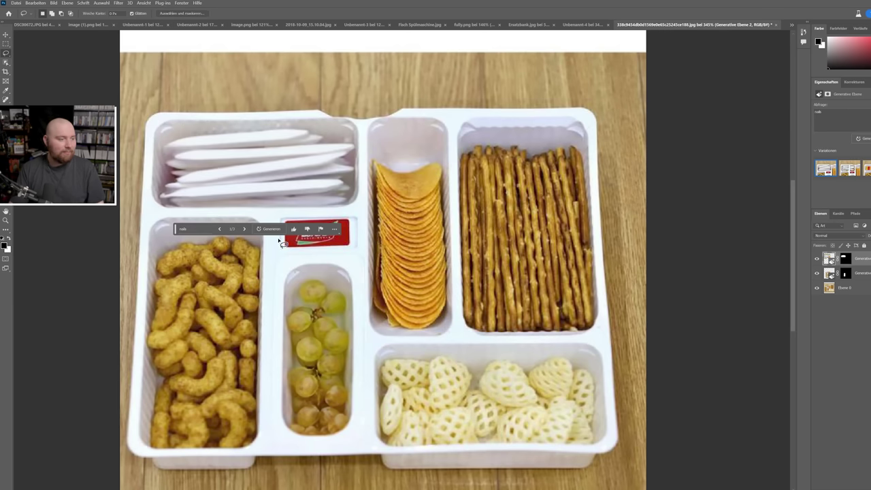
Browse to the colourful candy-strip variation, then resubmit a reworded 'drken' prompt after another rejection.
left_click(244, 230)
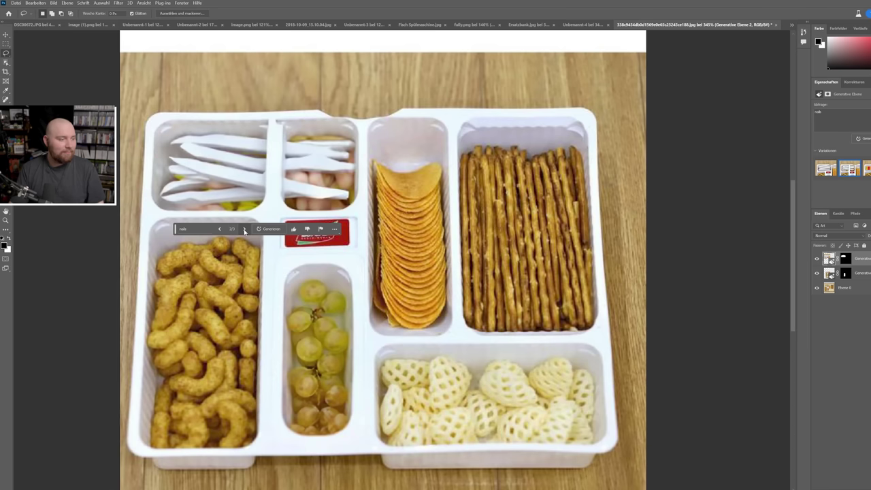
left_click(244, 229)
left_click(207, 230)
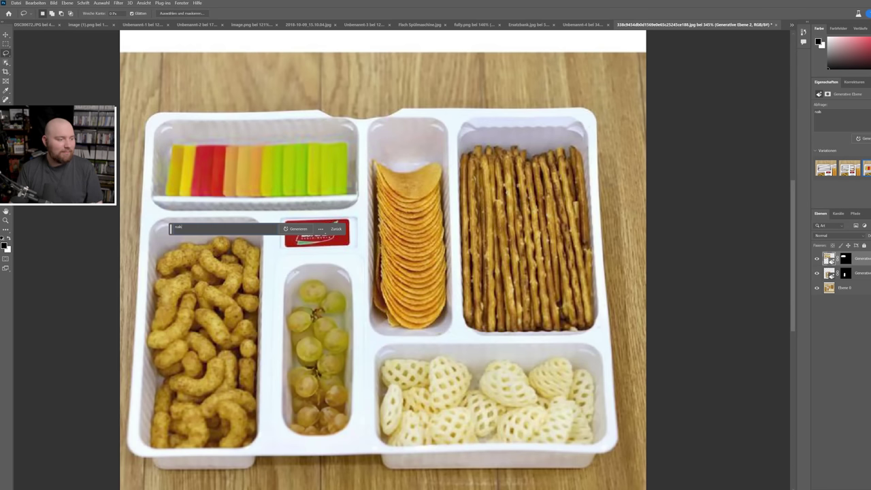
key("Return")
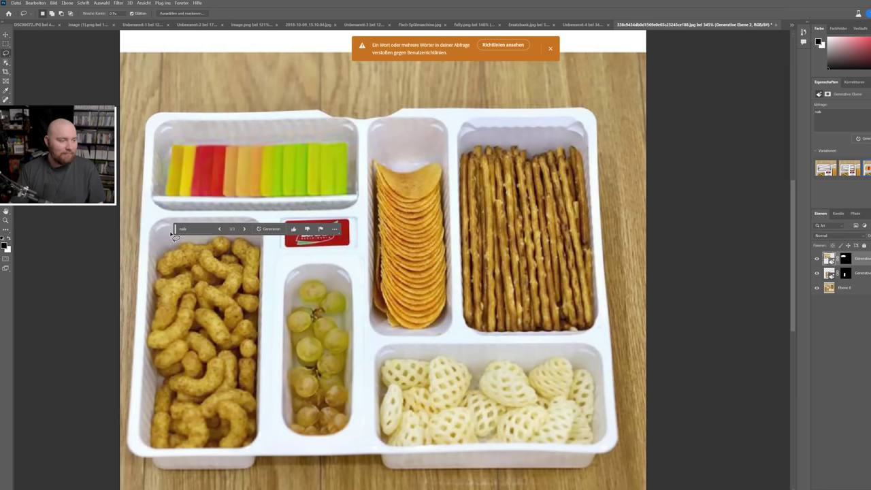
left_click(194, 230)
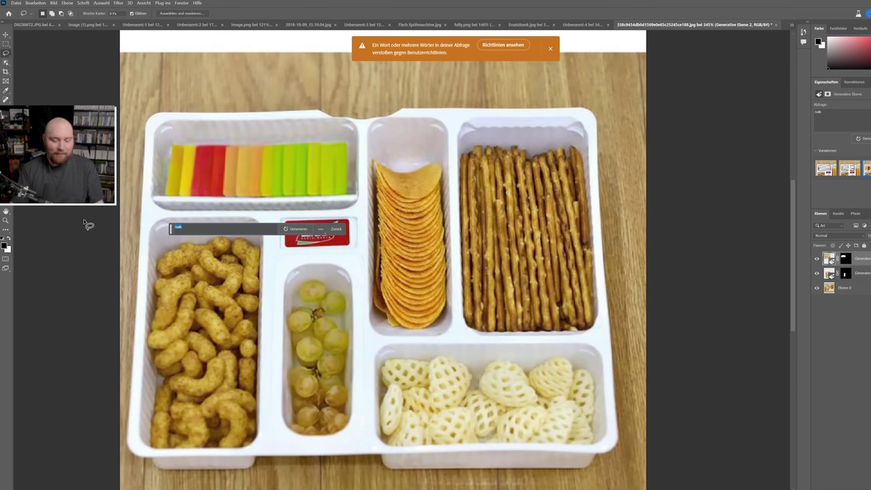
type("drken")
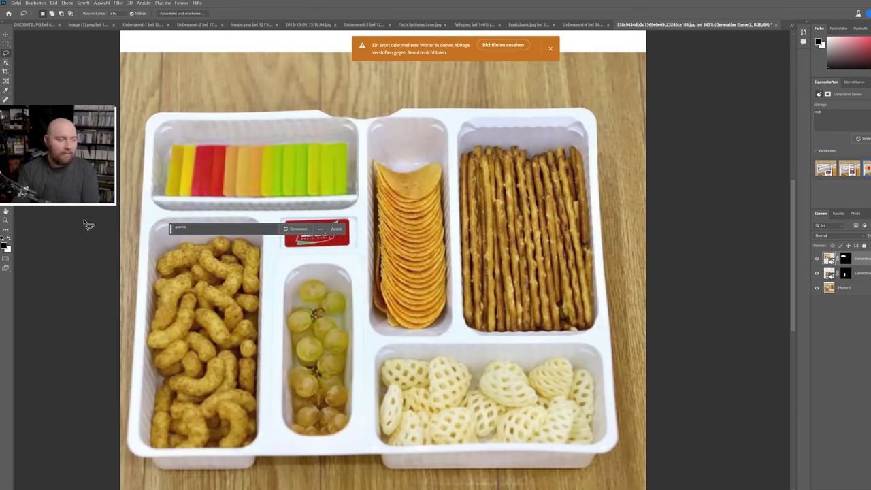
key("Return")
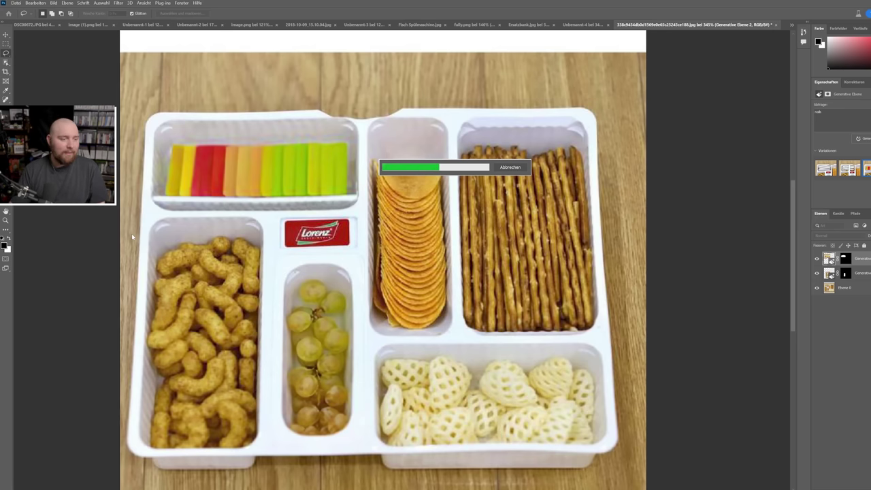
Browse and regenerate gummy bear variations, keeping variation 2/9 with many small colourful bears.
scroll(132, 234, "down", 1)
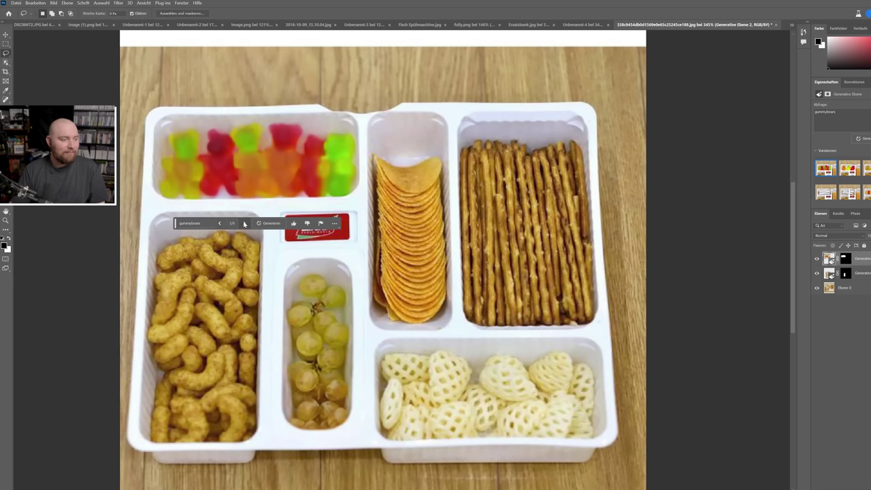
left_click(244, 223)
left_click(245, 224)
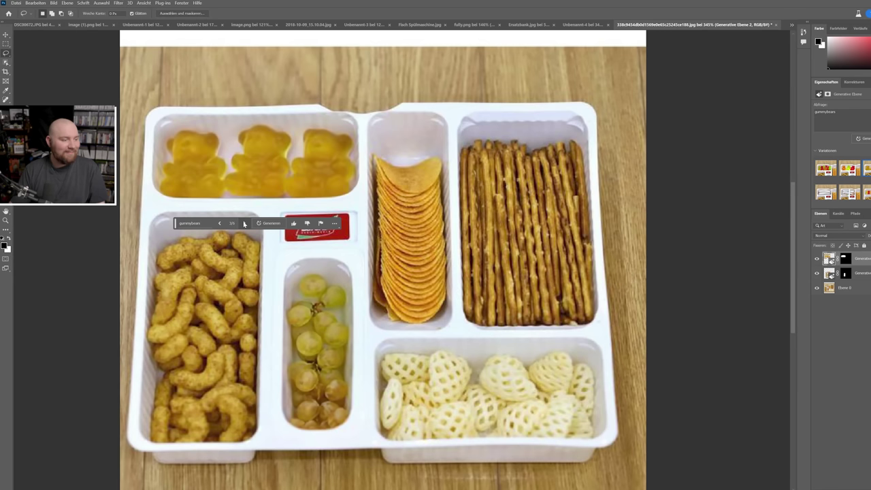
left_click(219, 225)
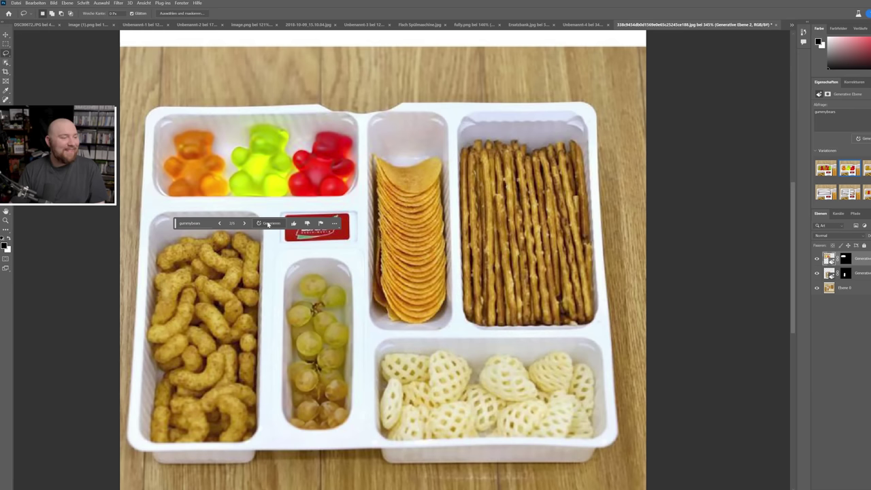
left_click(268, 225)
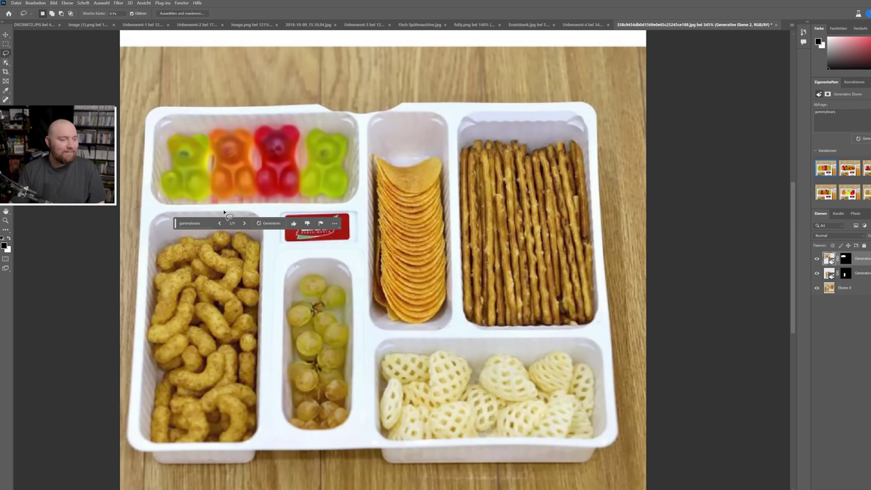
left_click(246, 223)
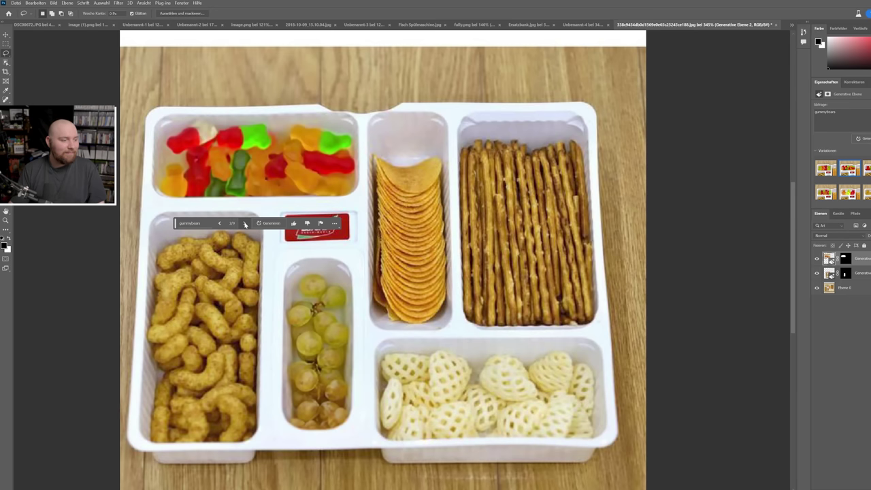
left_click(245, 223)
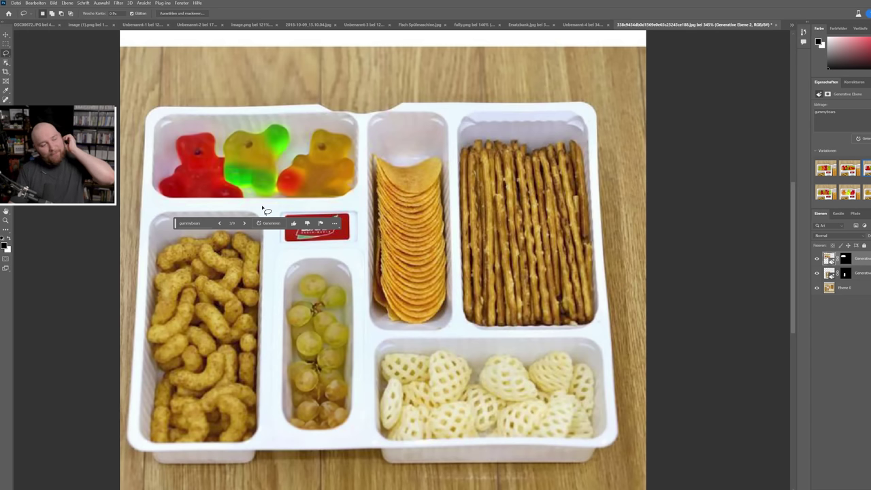
left_click(219, 223)
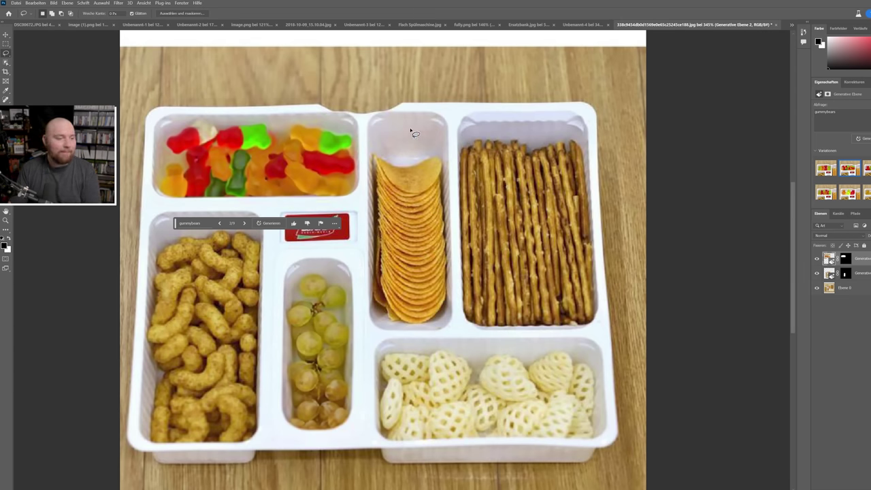
Lasso the bottom-right waffle-snack compartment and generate a 'vehicle' fill.
left_click_drag(411, 130, 369, 142)
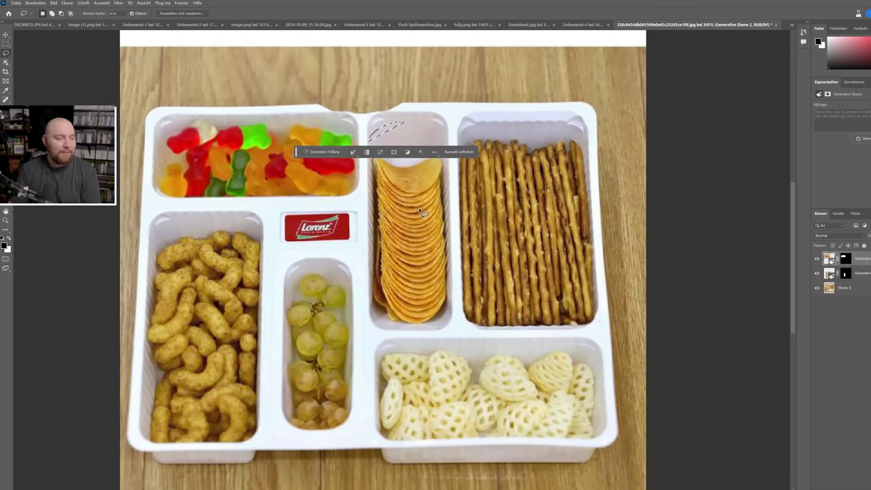
left_click(460, 152)
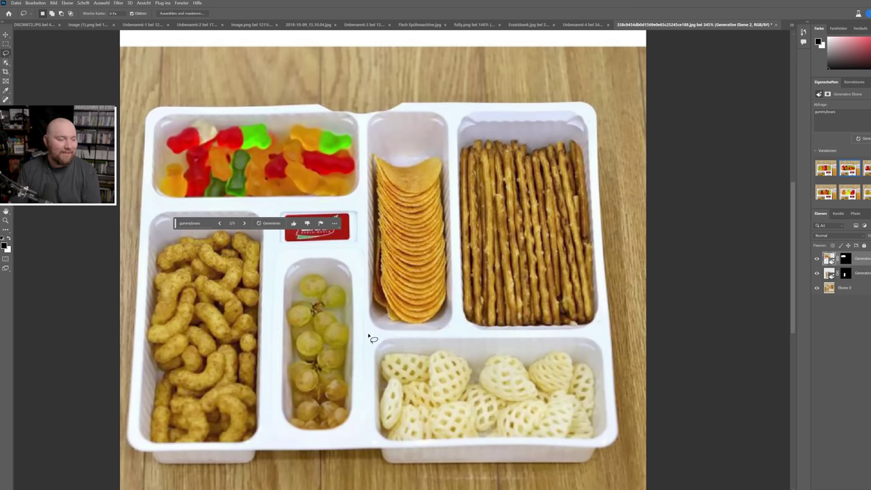
left_click_drag(403, 344, 374, 378)
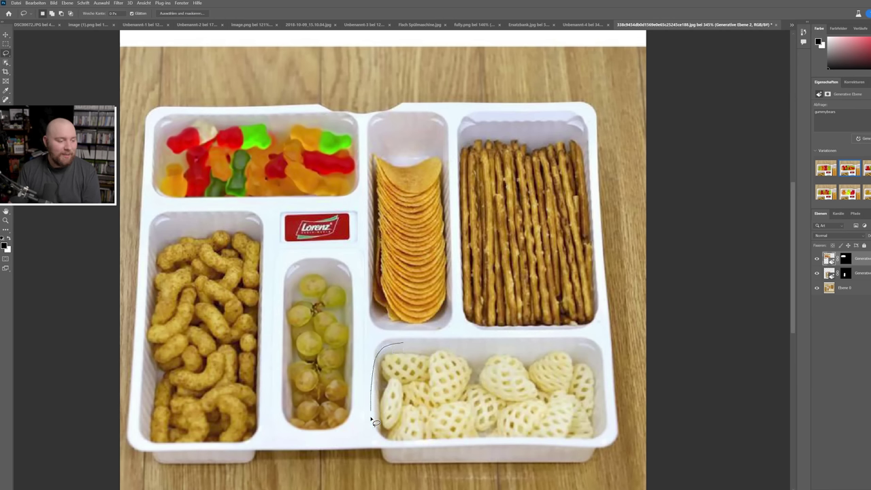
left_click_drag(382, 441, 487, 442)
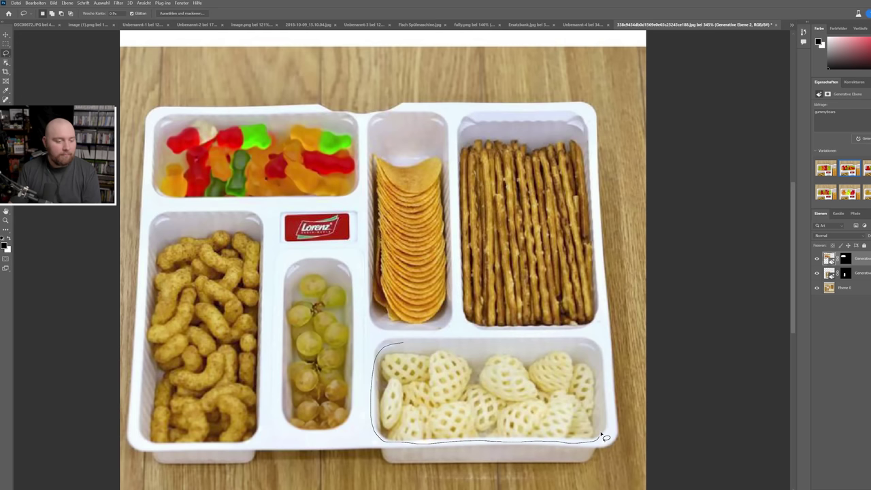
left_click_drag(602, 433, 602, 395)
mouse_move(595, 359)
left_mouse_down()
mouse_move(529, 347)
mouse_move(406, 344)
left_mouse_up()
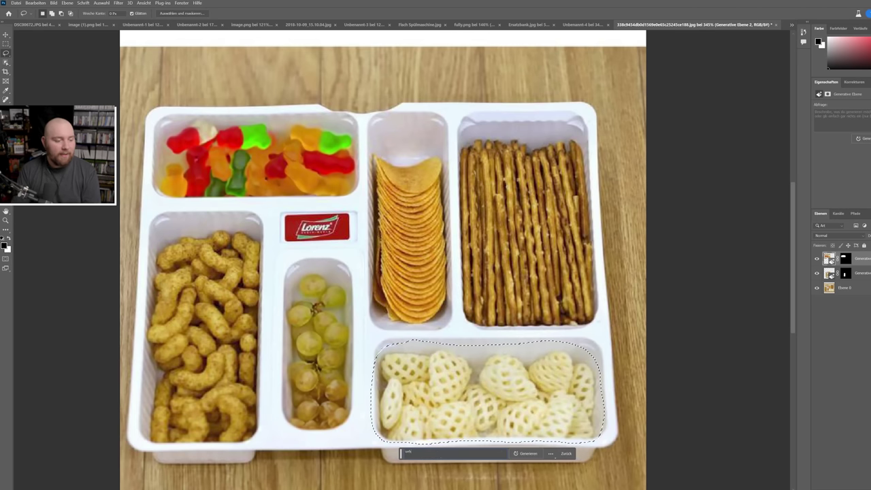
key("Return")
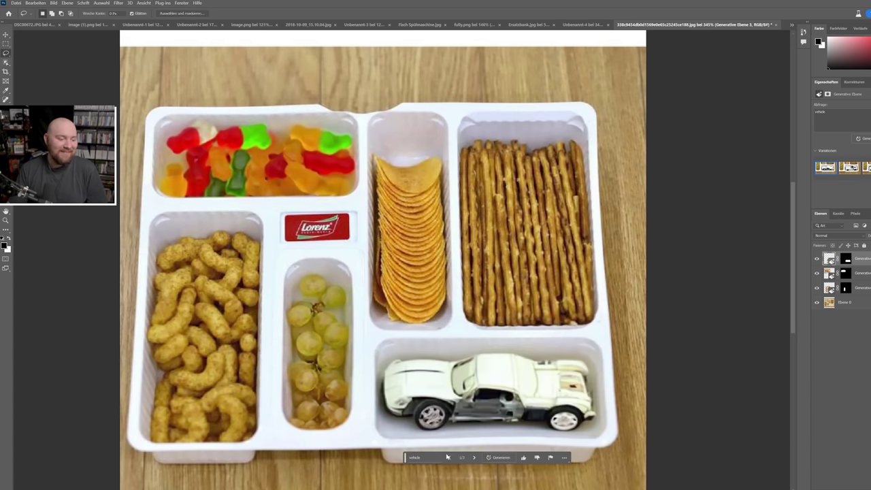
Browse and regenerate the car variations, settling on a white toy pickup truck.
left_click(474, 459)
left_click(473, 459)
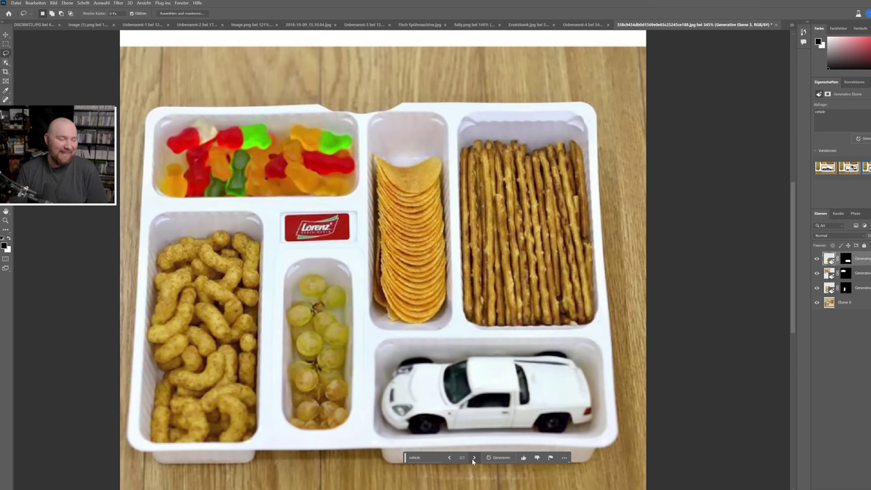
left_click(499, 458)
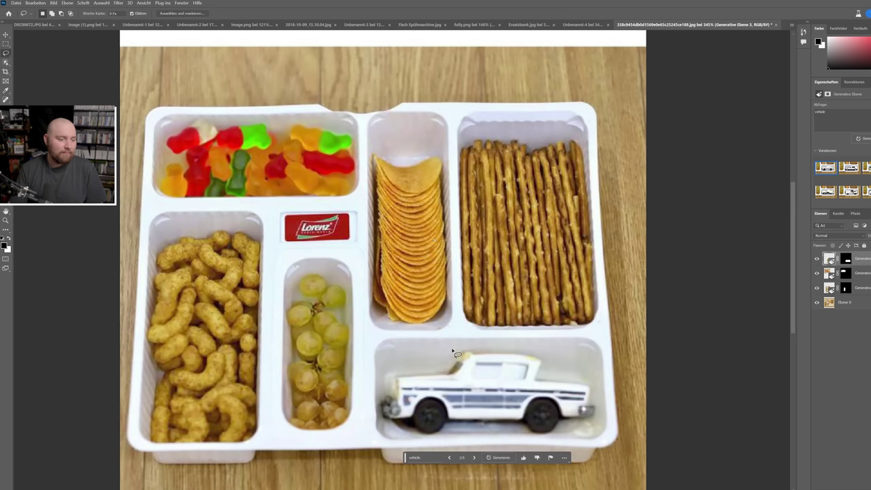
left_click(474, 458)
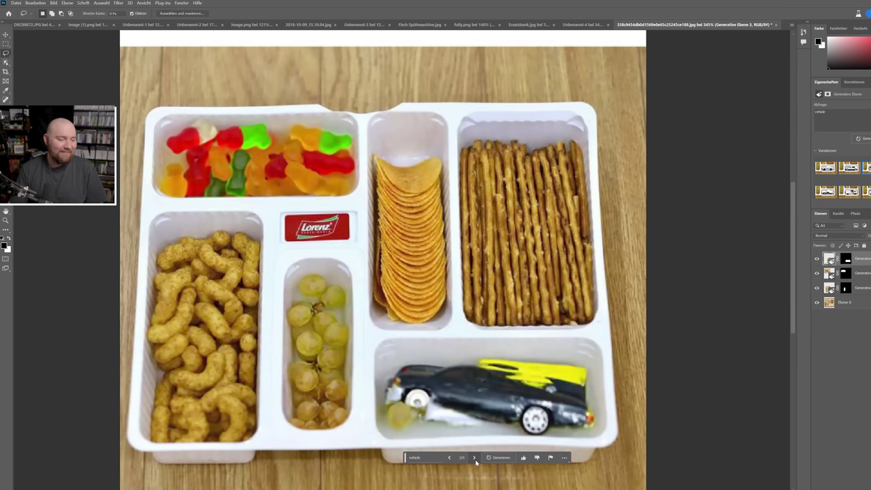
left_click(474, 458)
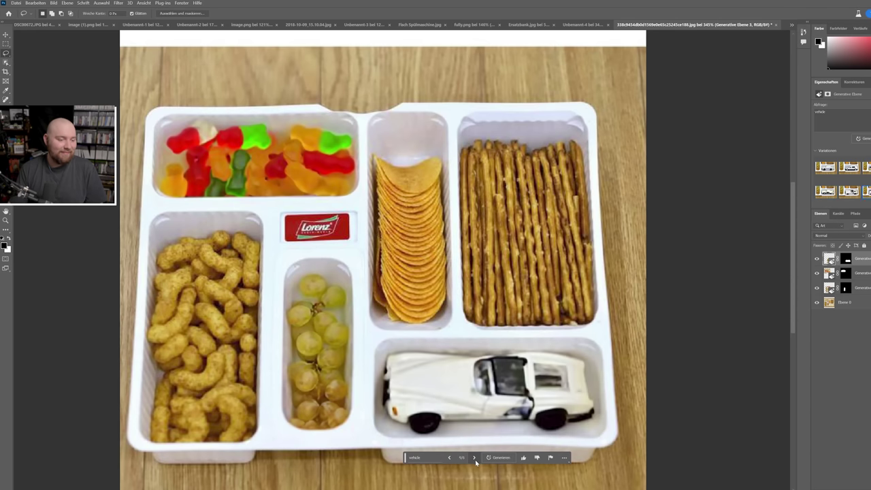
left_click(475, 458)
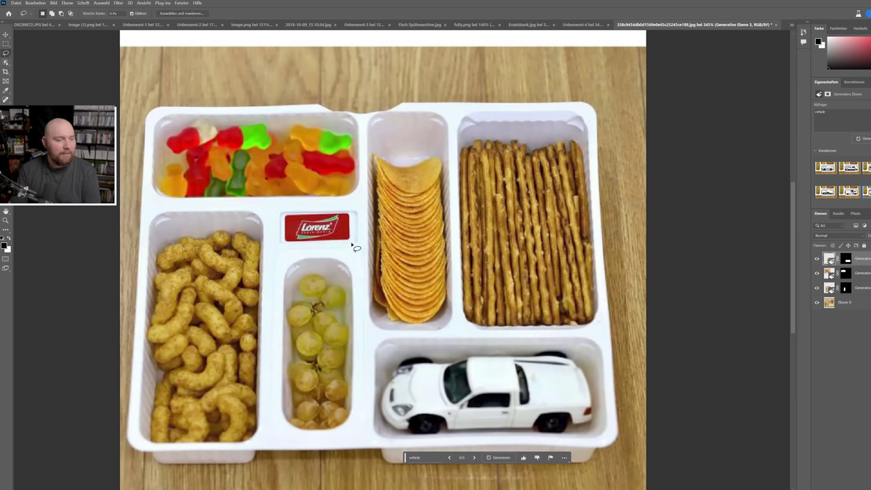
Lasso the upper-right pretzel compartment and generate a 'pudding' fill.
mouse_move(511, 126)
left_mouse_down()
mouse_move(458, 240)
mouse_move(463, 326)
left_mouse_up()
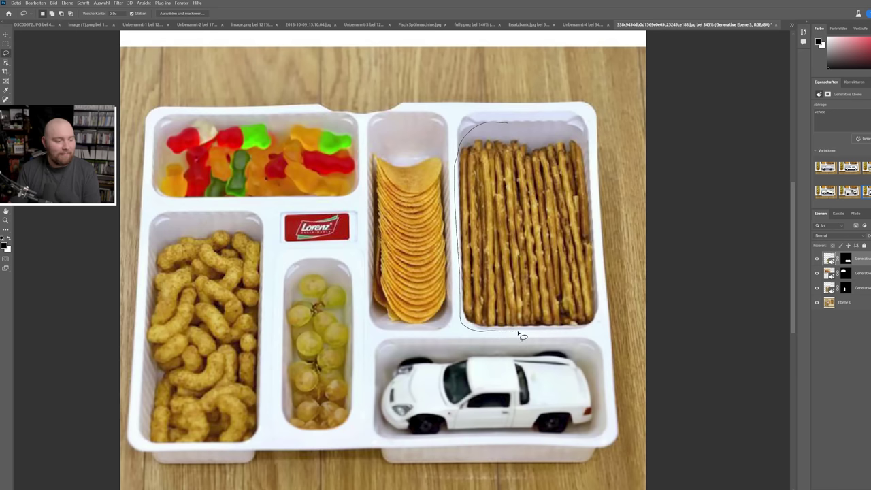
mouse_move(556, 335)
left_mouse_down()
mouse_move(596, 331)
mouse_move(608, 311)
mouse_move(598, 236)
left_mouse_up()
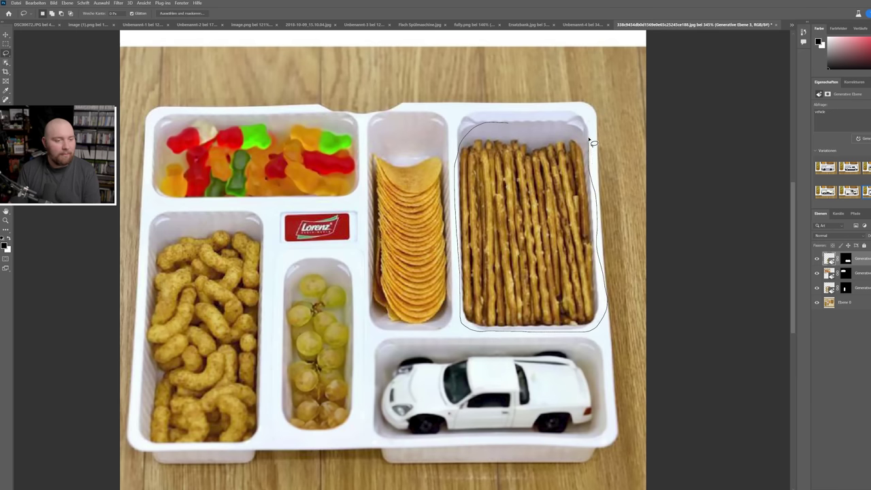
left_click_drag(549, 122, 530, 123)
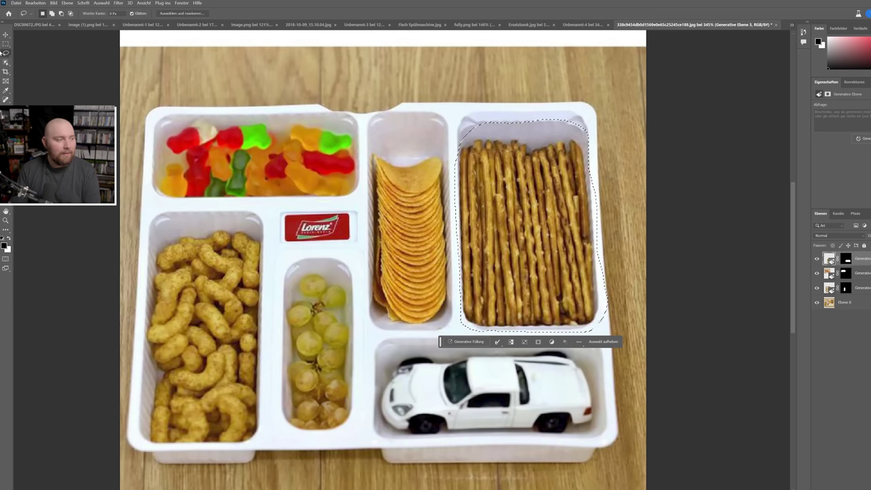
left_click(454, 341)
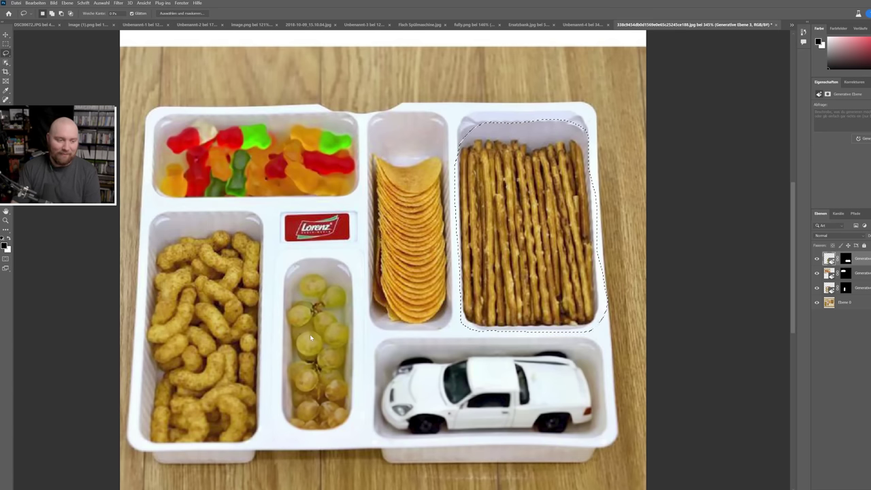
key("Return")
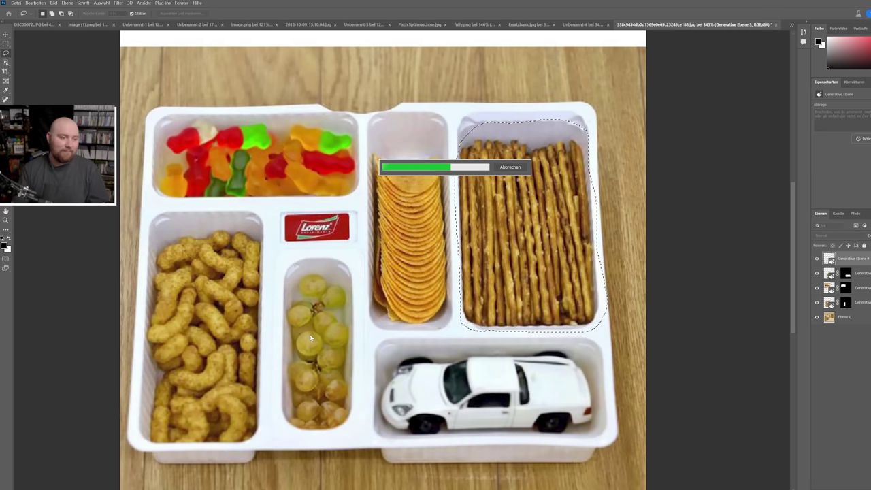
Browse and regenerate pudding variations, showing yellow pudding in a fluted paper cup.
scroll(309, 333, "down", 1)
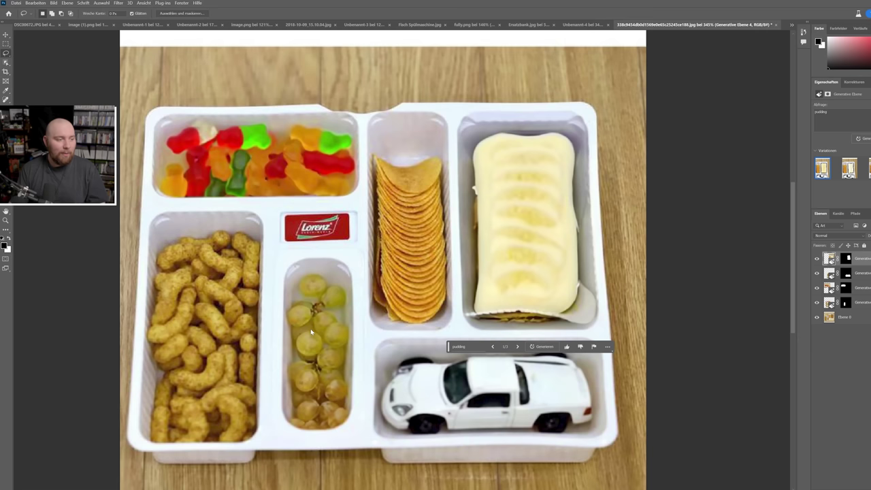
left_click(517, 341)
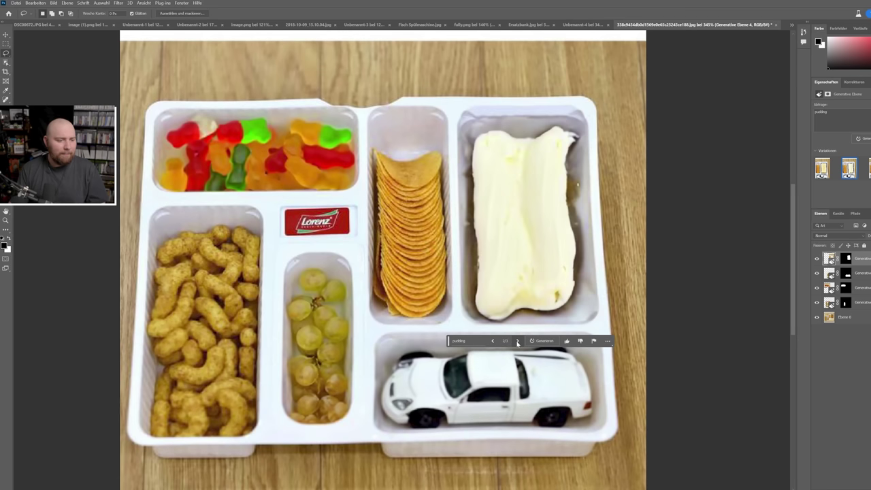
left_click(517, 341)
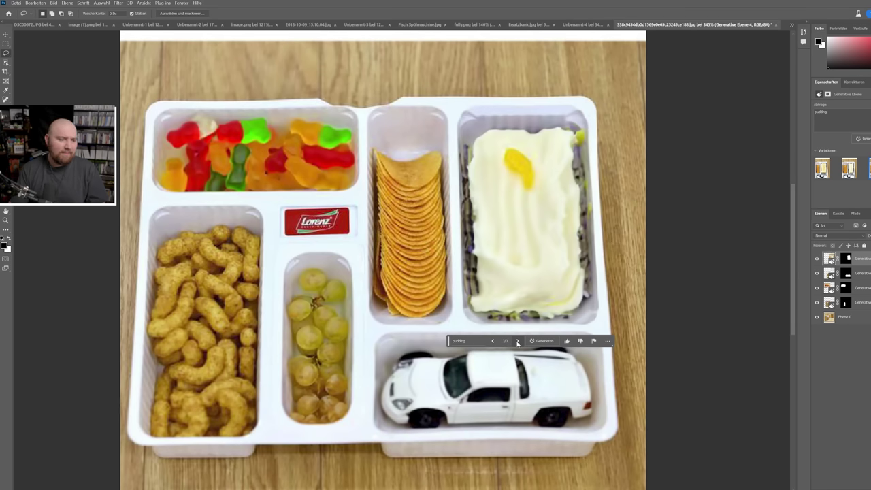
left_click(541, 342)
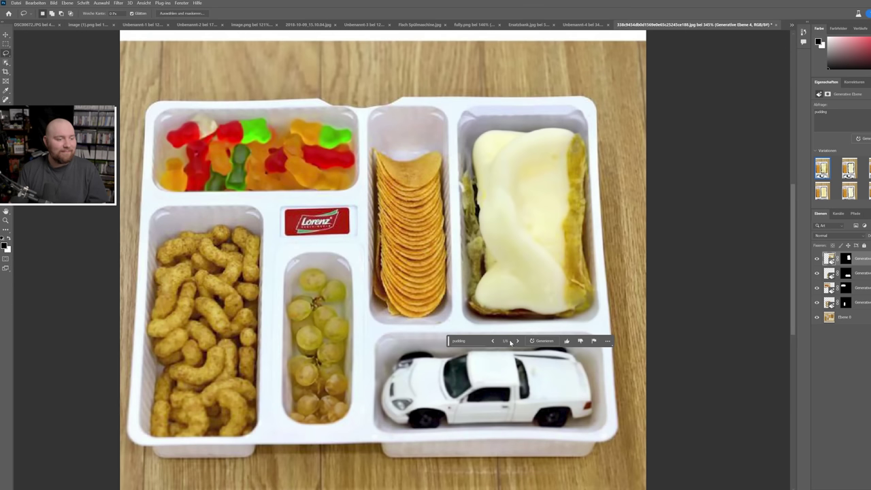
left_click(517, 341)
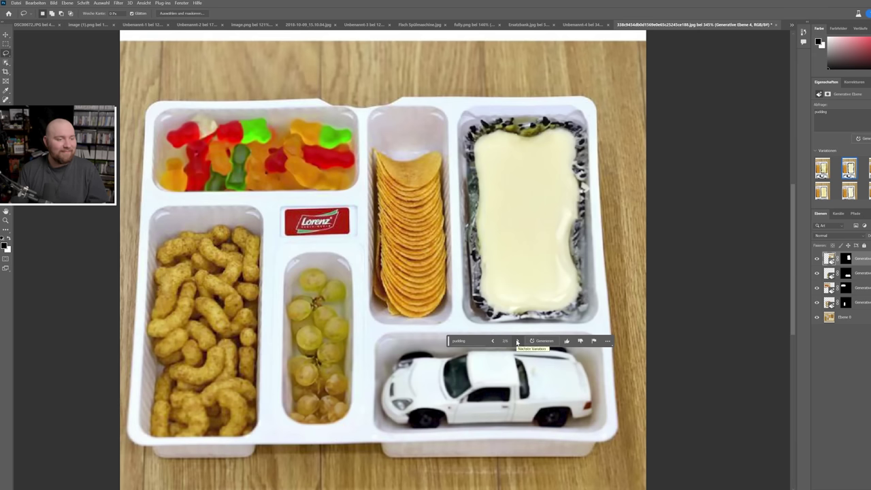
left_click(518, 341)
left_click(469, 343)
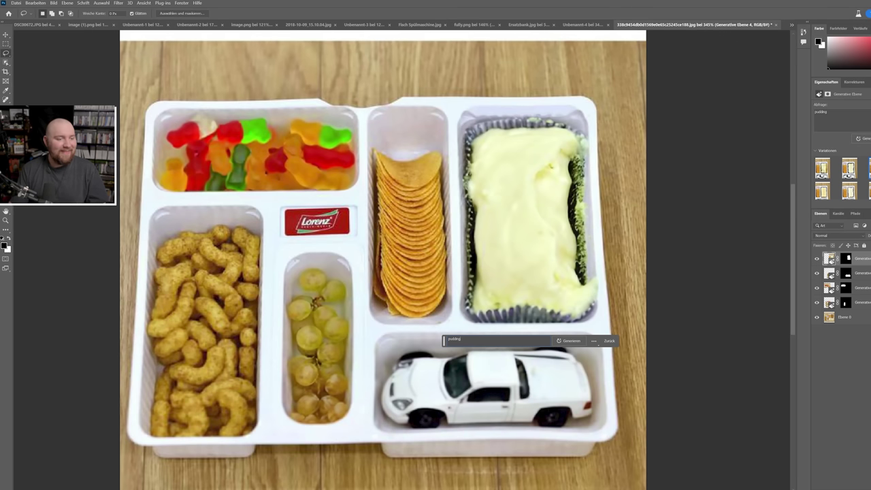
Replace the 'pudding' prompt with 'egg slices', browse the sliced-egg variations, and generate another batch.
key("ctrl+a")
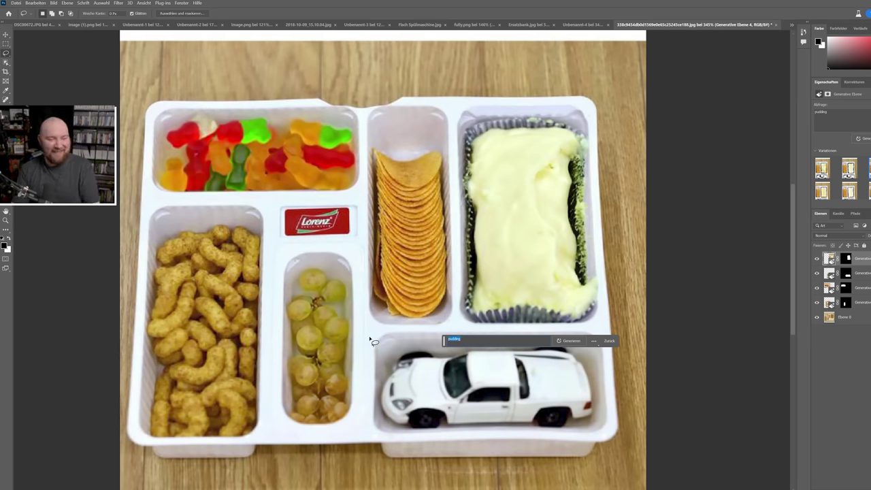
key("BackSpace")
type("egg slice")
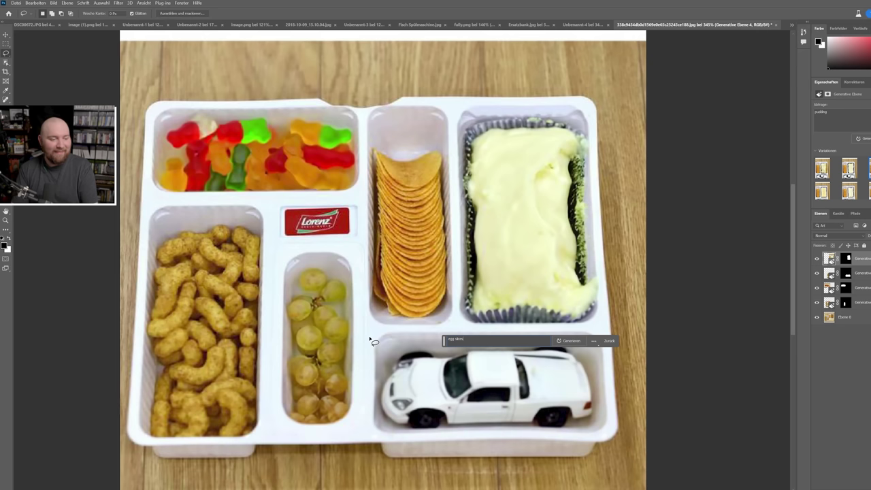
key("Return")
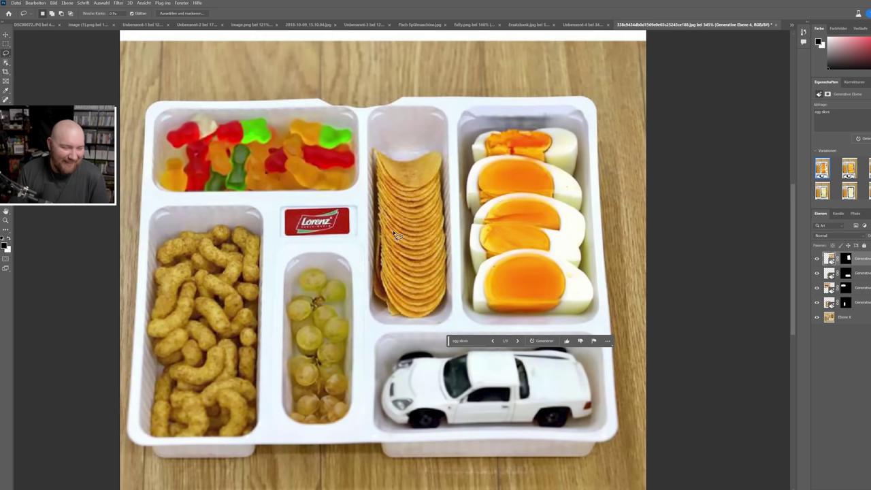
left_click(518, 341)
left_click(517, 346)
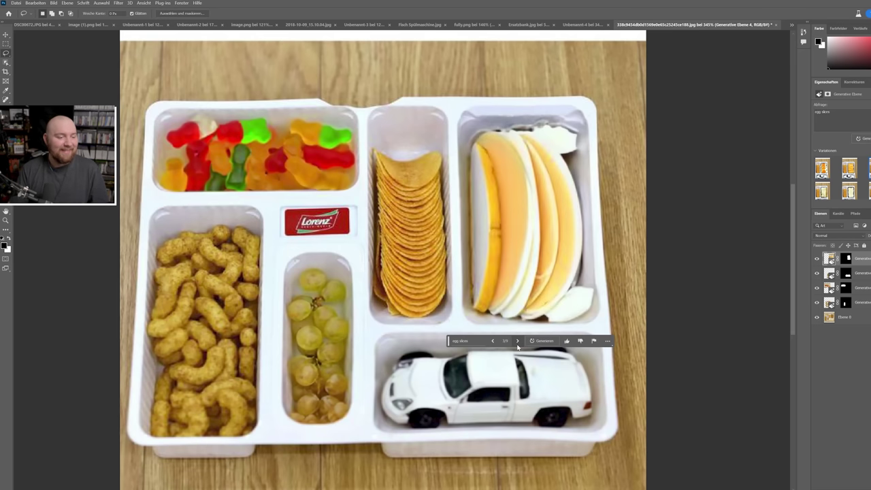
left_click(538, 342)
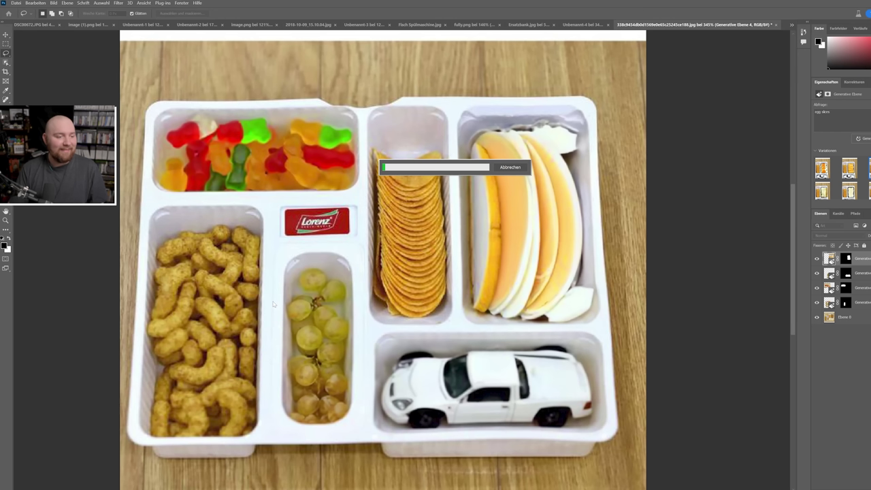
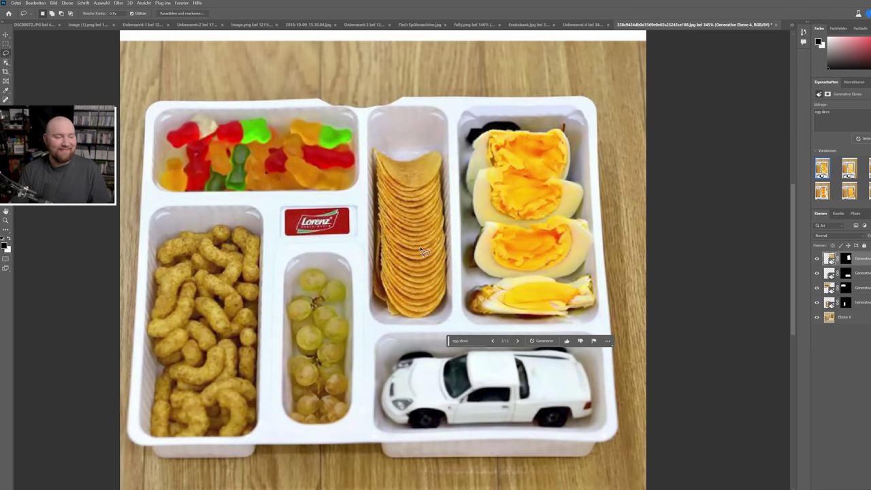
Browse the 'egg slices' fill variations and settle on variation 2, the stacked sliced eggs.
left_click(518, 341)
left_click(519, 341)
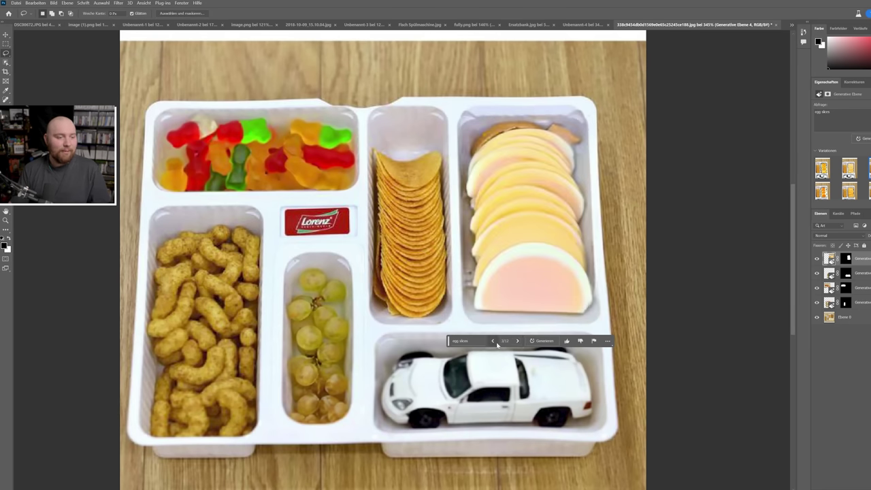
left_click(492, 344)
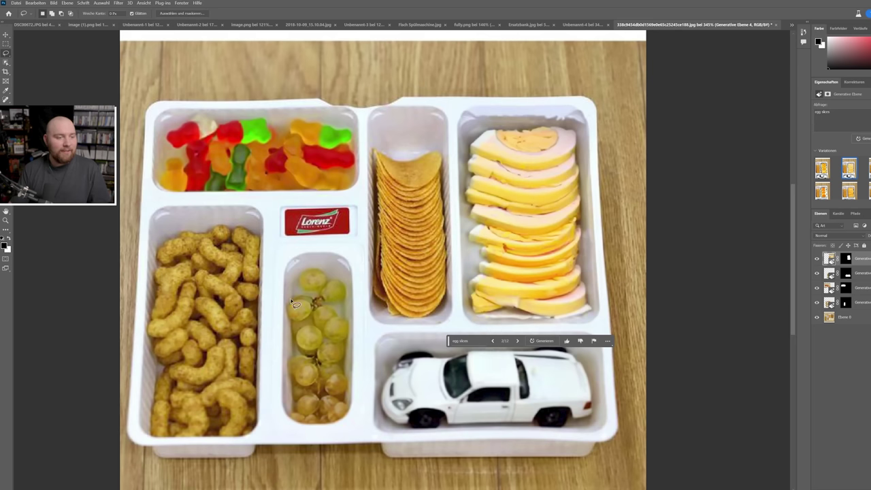
scroll(233, 297, "down", 1)
scroll(234, 295, "up", 1)
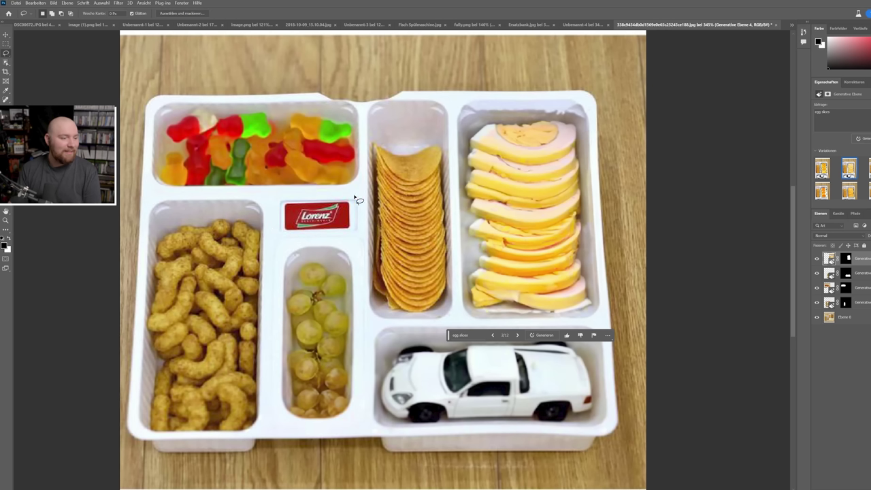
Lasso around the stacked-chips compartment.
left_click_drag(417, 111, 373, 119)
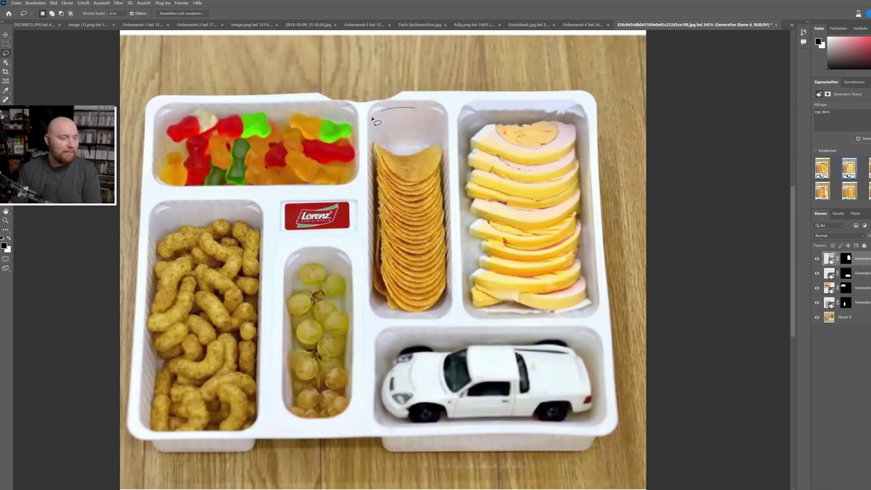
left_click_drag(365, 195, 366, 252)
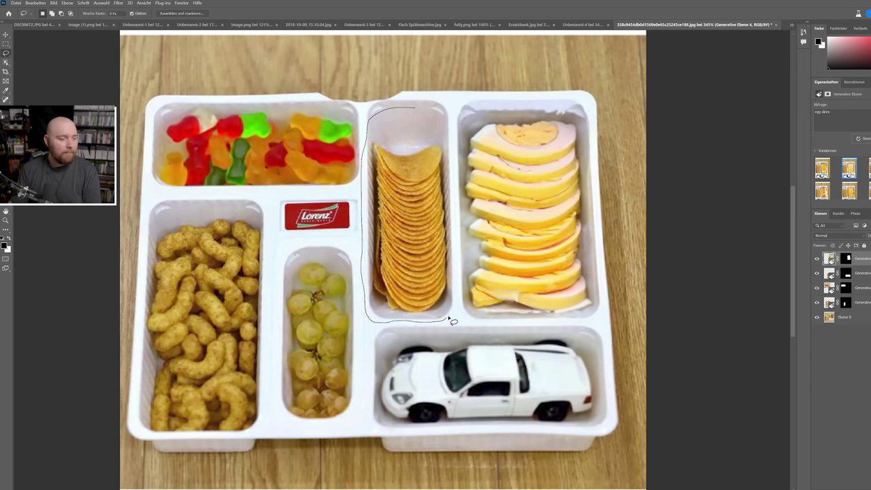
left_click_drag(458, 303, 458, 266)
left_click_drag(453, 238, 454, 199)
left_click_drag(431, 115, 415, 107)
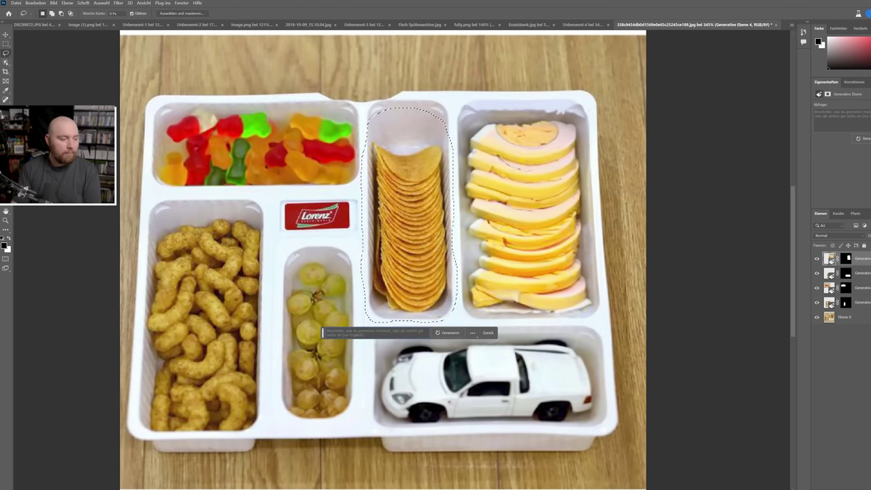
Generate a 'kebab' fill and pick the chicken-and-green-pepper skewer, variation 3/3.
type("ko")
key("Return")
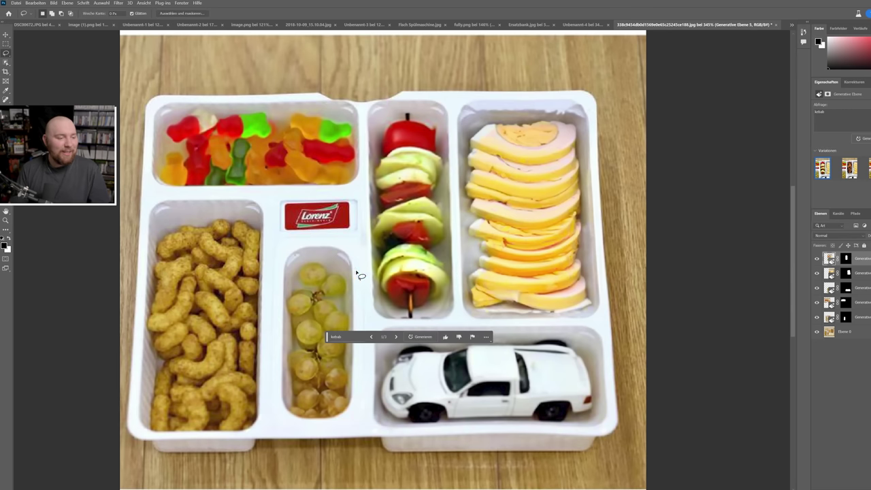
left_click(397, 337)
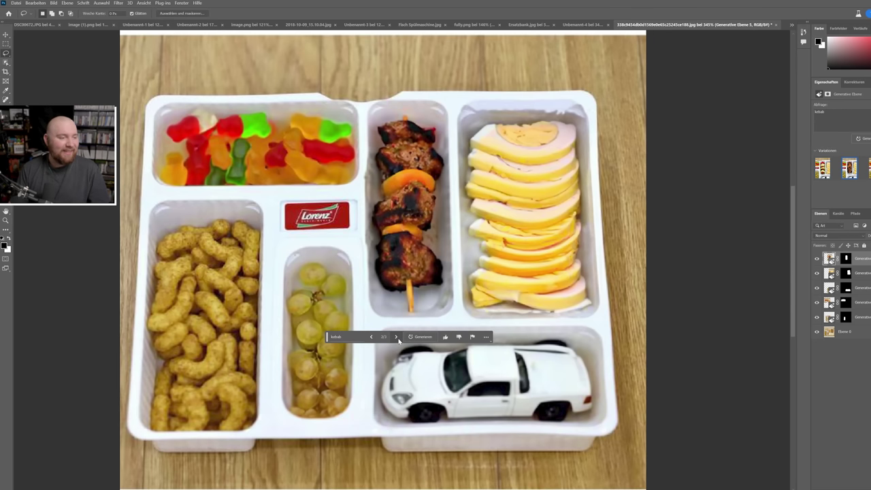
left_click(397, 337)
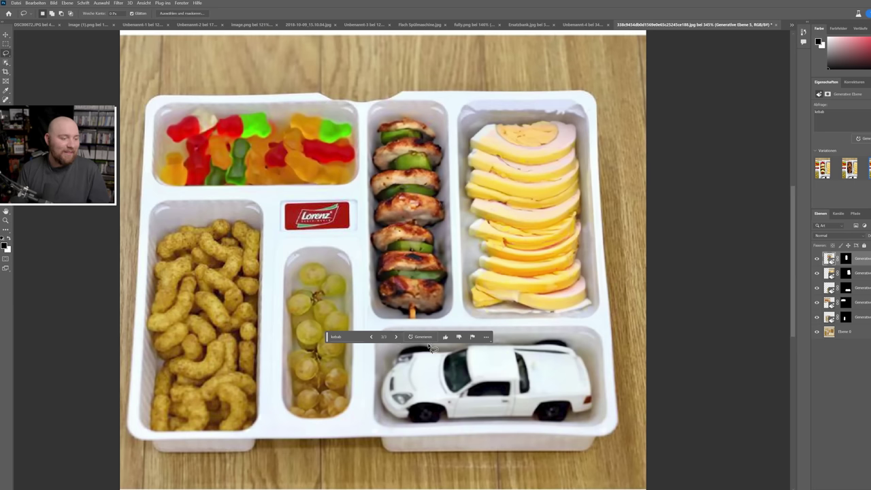
left_click(336, 336)
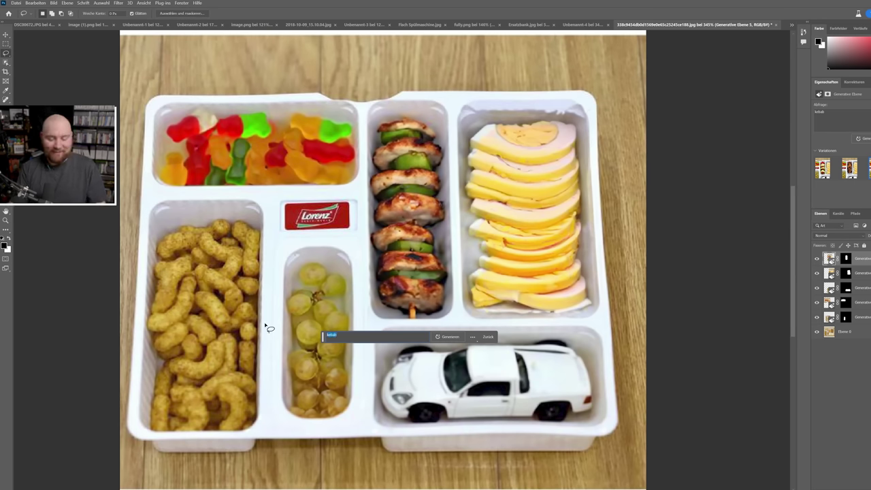
Regenerate the skewer area with the prompt 'minced meat' and keep variation 2/6.
type("mit")
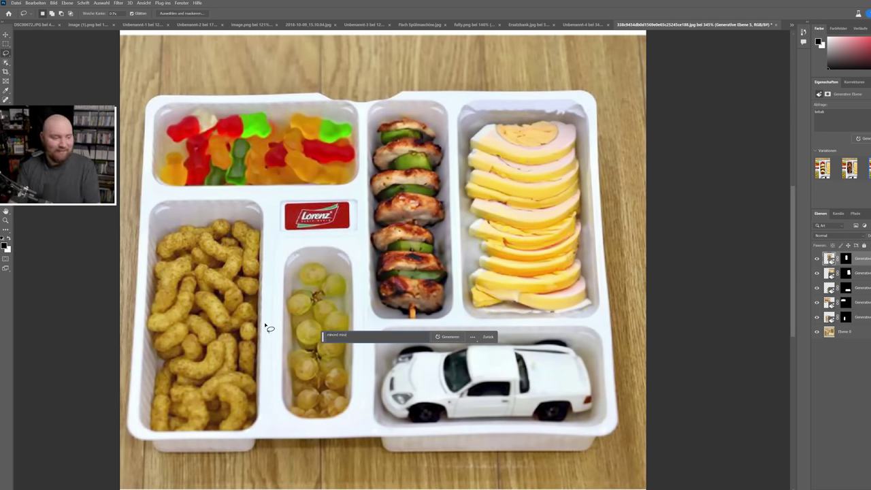
key("Return")
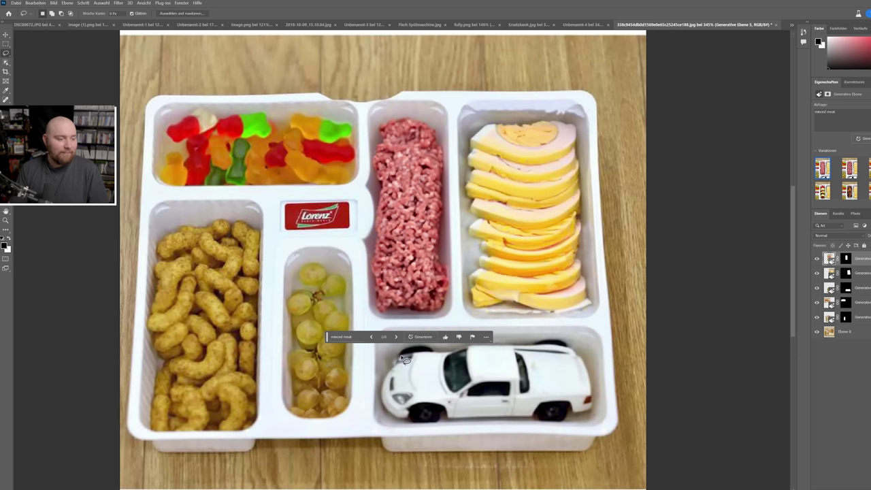
left_click(396, 337)
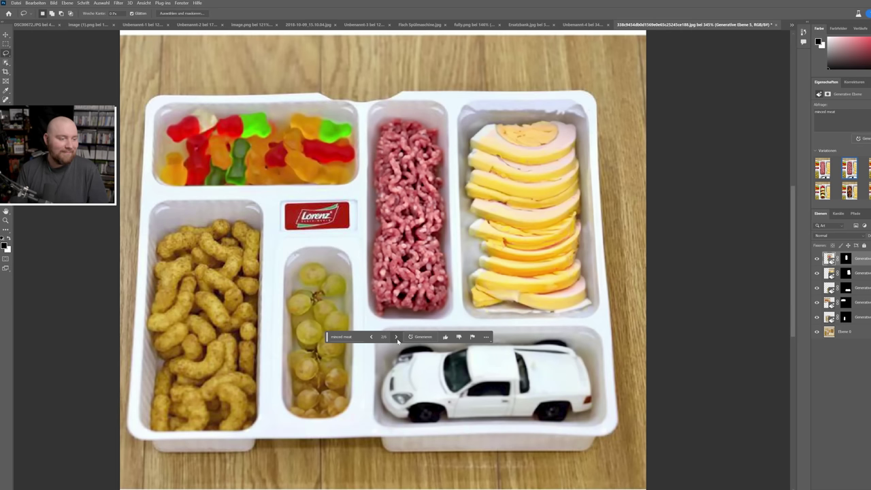
left_click(397, 338)
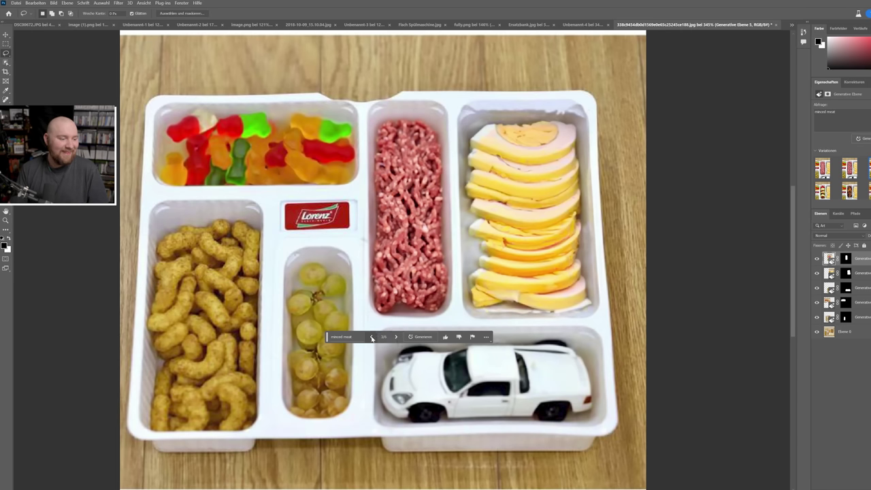
left_click(372, 337)
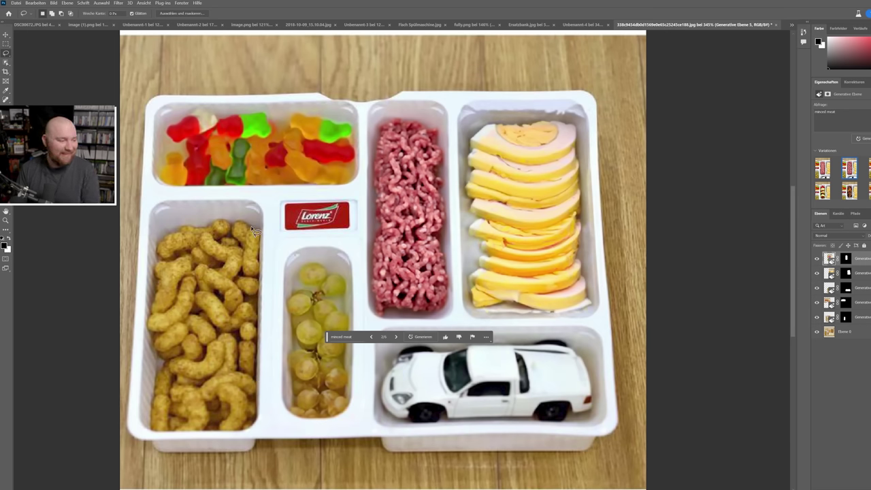
Discard a started puffs outline and lasso a small circle on the minced meat.
left_click_drag(245, 207, 164, 216)
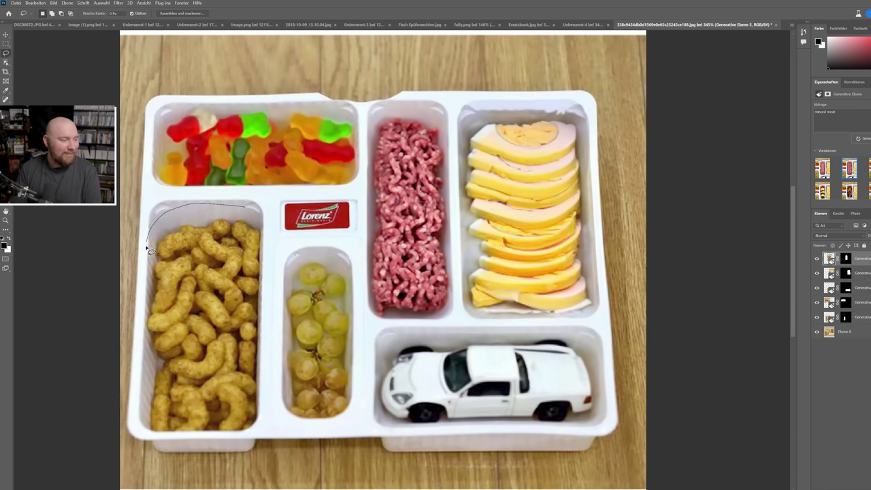
mouse_move(148, 277)
left_mouse_down()
mouse_move(141, 322)
mouse_move(245, 204)
left_mouse_up()
left_click(278, 259)
left_click_drag(436, 146, 406, 140)
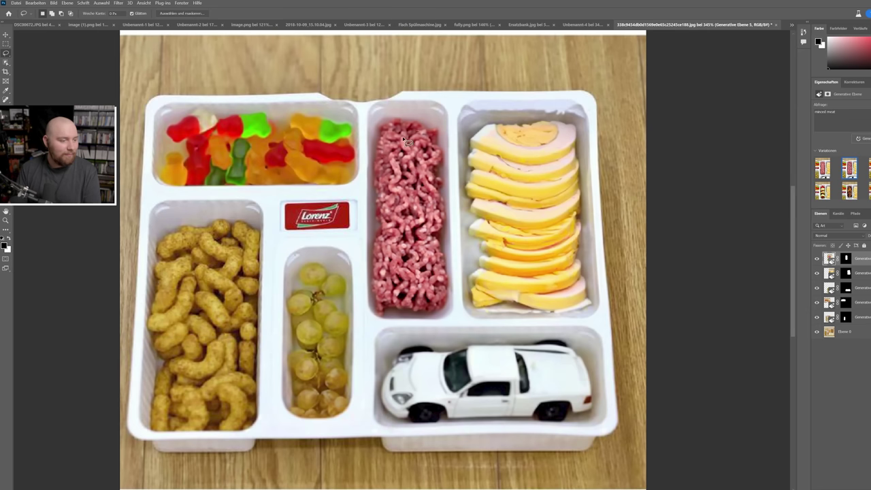
left_click_drag(382, 244, 391, 247)
mouse_move(428, 205)
left_mouse_down()
mouse_move(446, 176)
mouse_move(430, 207)
left_mouse_up()
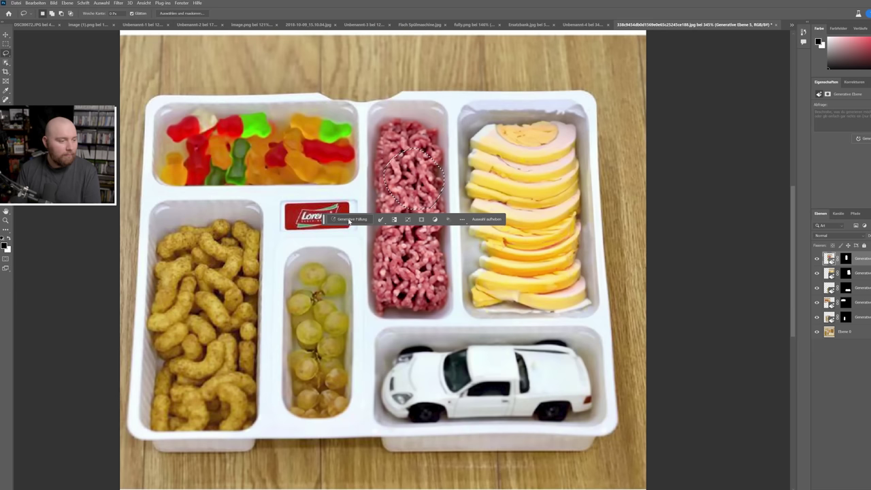
Generate an 'onion ring' in the circle and keep the creamy ring, variation 3/3.
type("onion me")
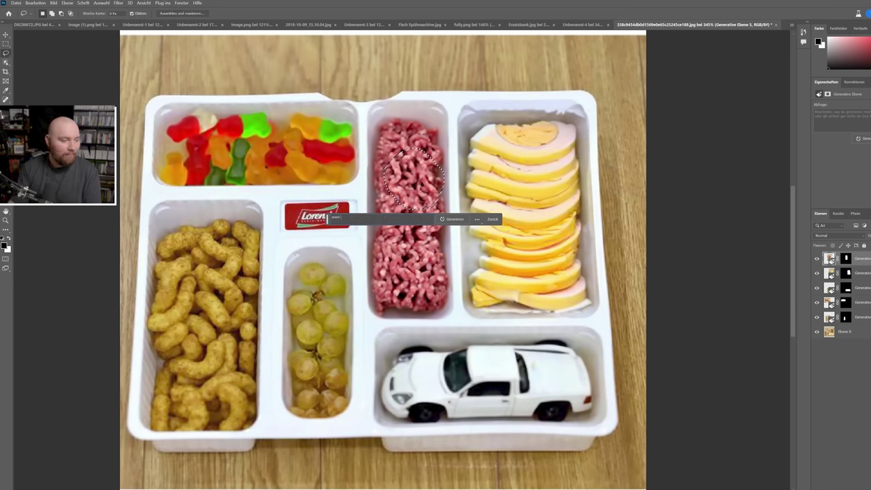
key("Return")
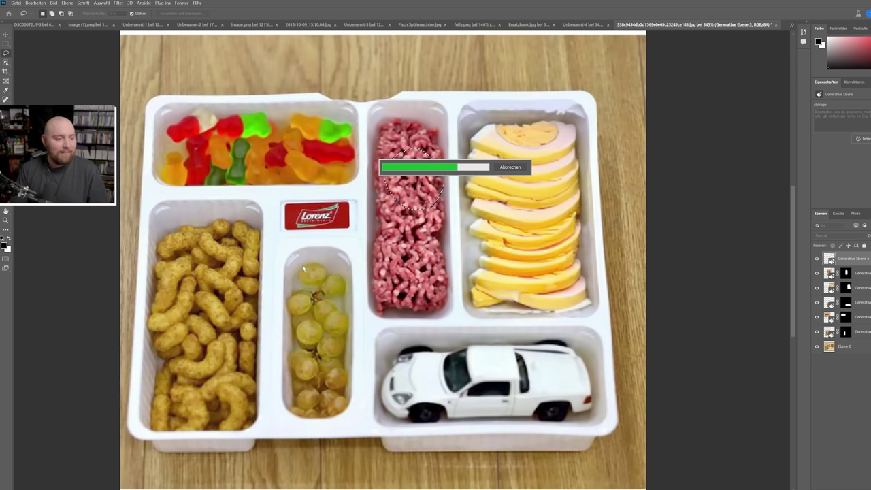
left_click(401, 224)
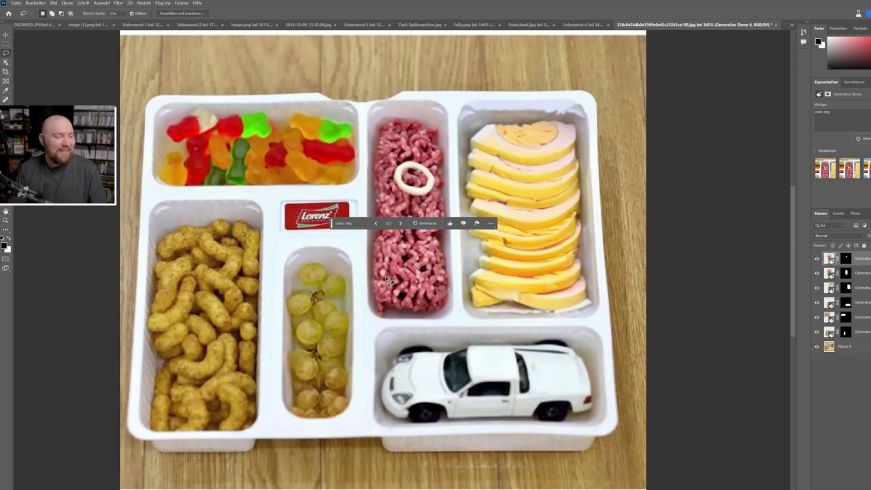
left_click(184, 209)
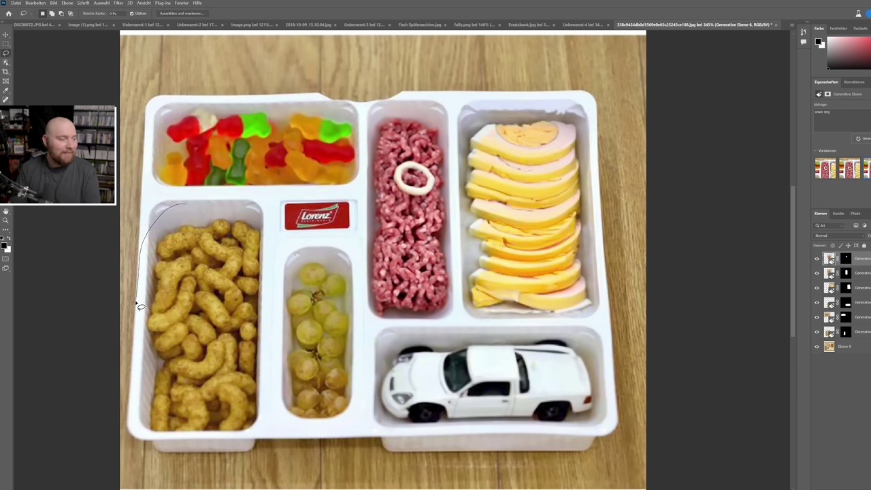
Lasso around the large left peanut-puff compartment.
left_click_drag(140, 307, 139, 372)
left_click(183, 216)
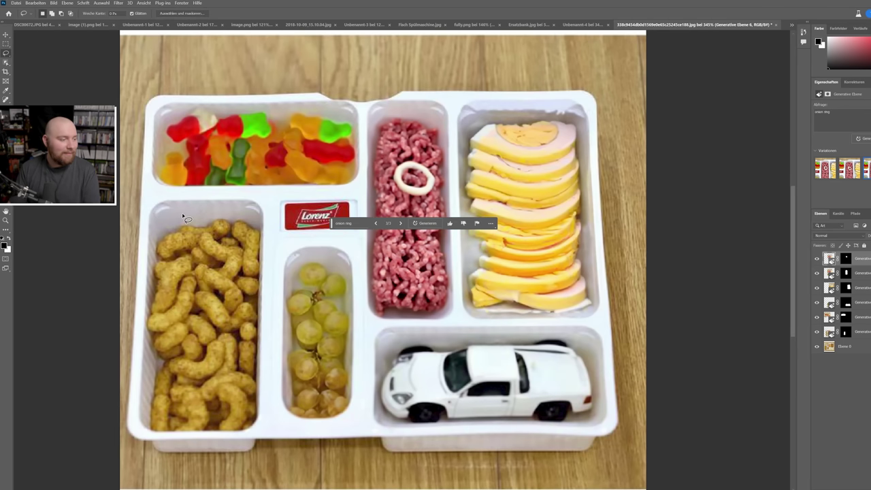
left_click_drag(183, 217, 147, 258)
left_click_drag(140, 312, 138, 407)
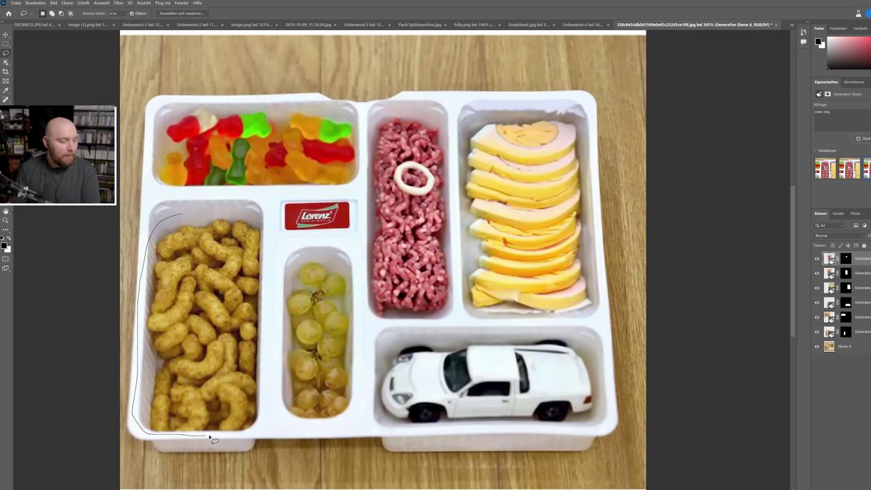
mouse_move(241, 436)
left_mouse_down()
mouse_move(270, 415)
mouse_move(274, 256)
left_mouse_up()
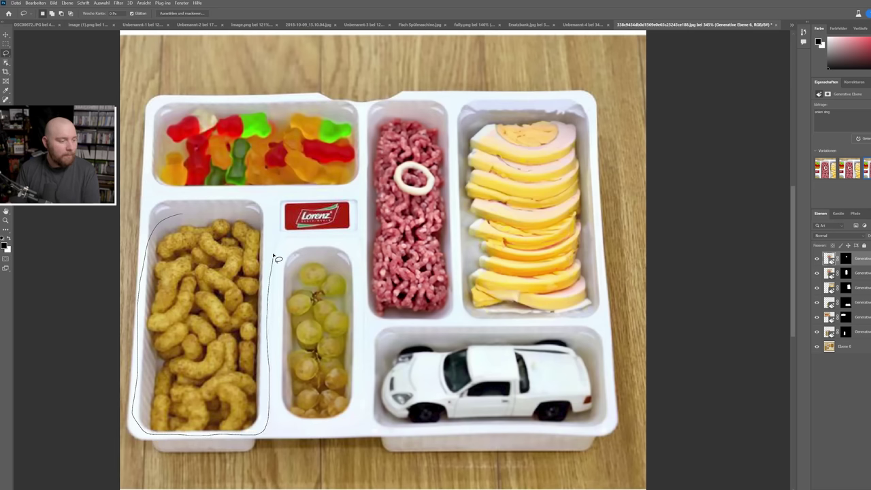
left_click_drag(221, 213, 193, 217)
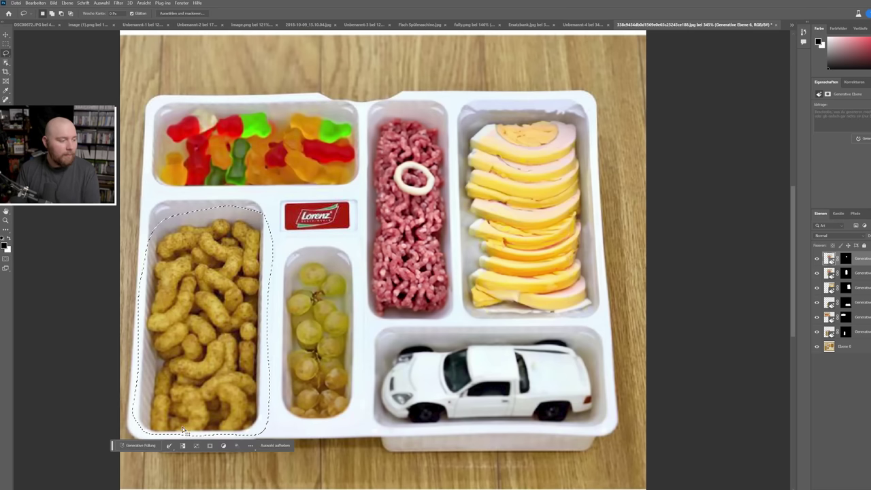
left_click(139, 445)
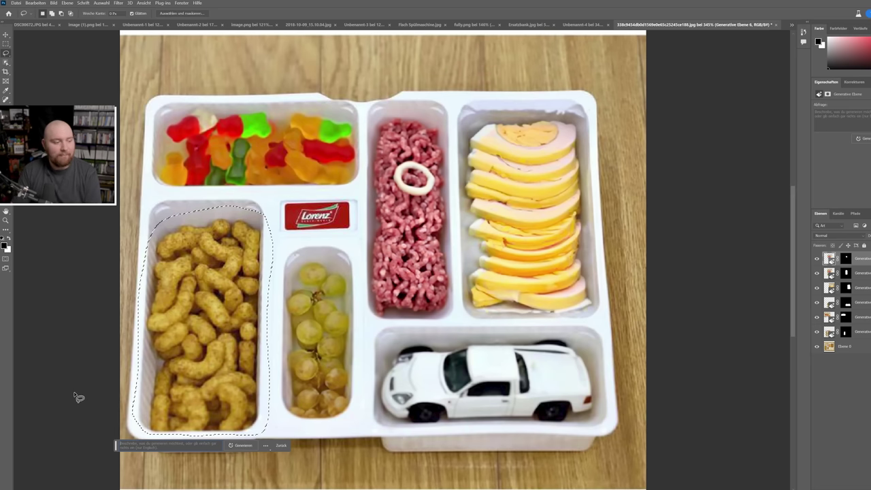
Fill the selection with generated baked beans and browse to the lighter yellow third variation.
type("Sal")
key("Return")
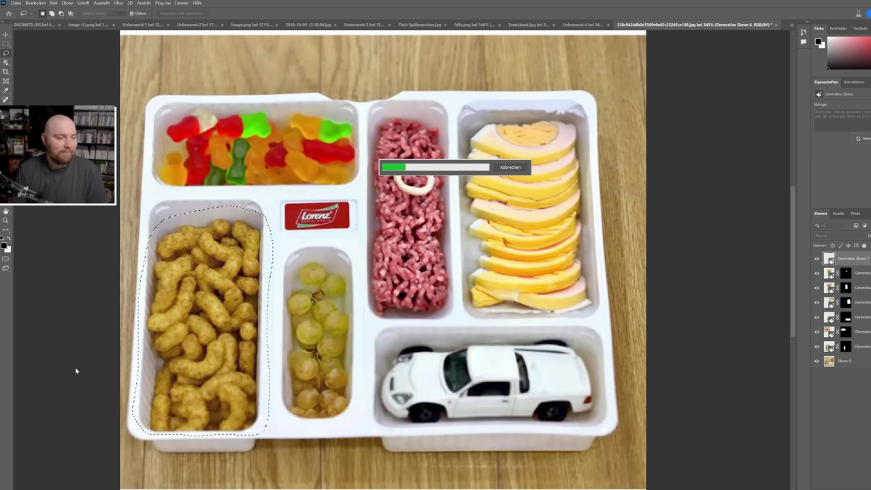
scroll(75, 381, "up", 1)
scroll(75, 382, "up", 1)
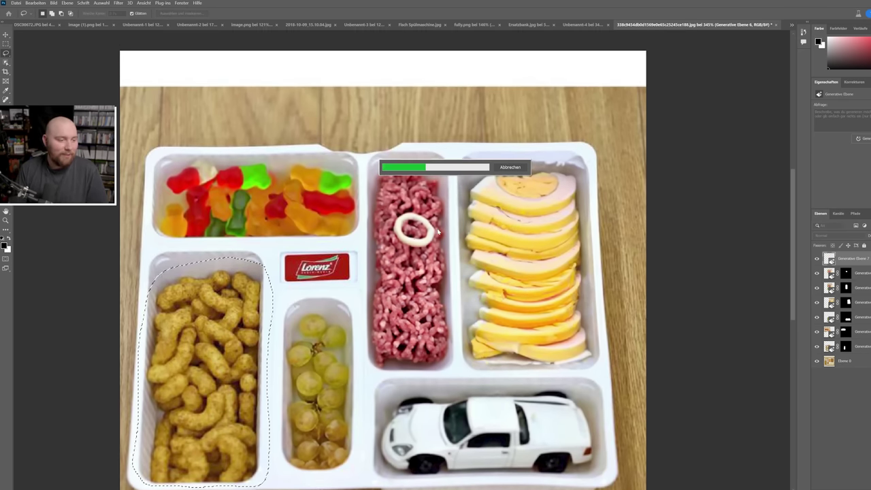
scroll(149, 274, "down", 1)
scroll(148, 273, "down", 1)
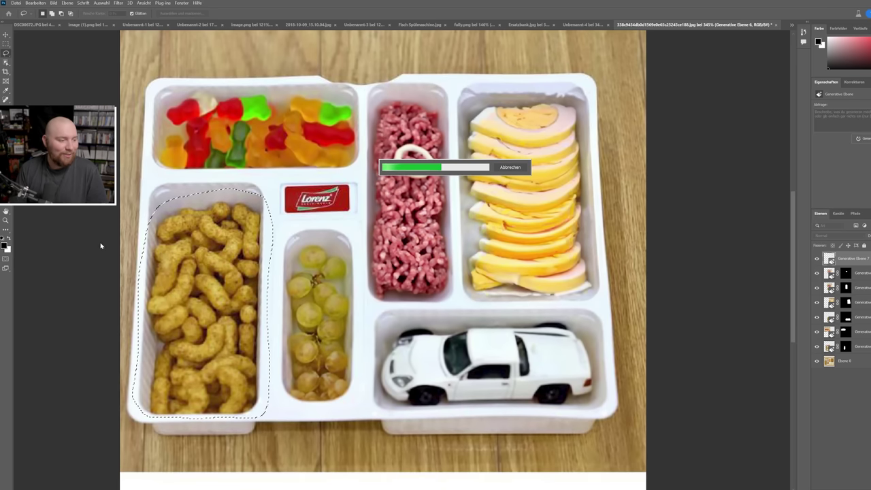
scroll(102, 245, "up", 1)
scroll(108, 246, "up", 1)
scroll(108, 245, "down", 1)
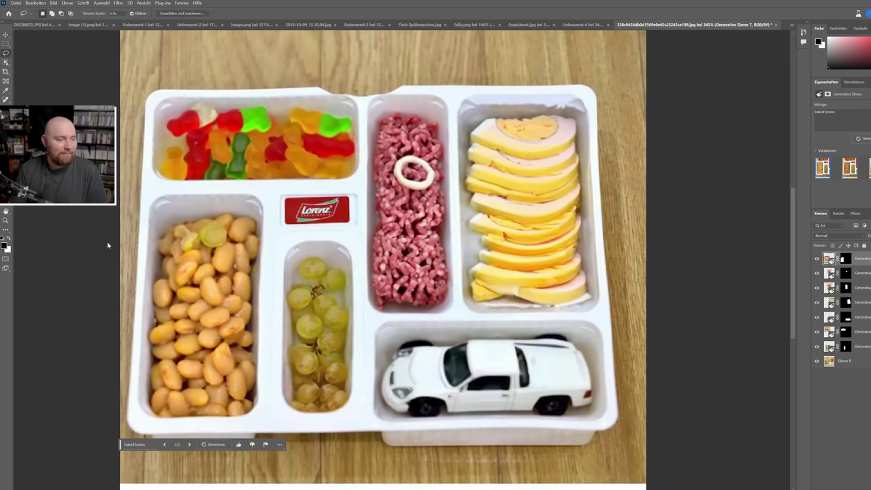
left_click(191, 446)
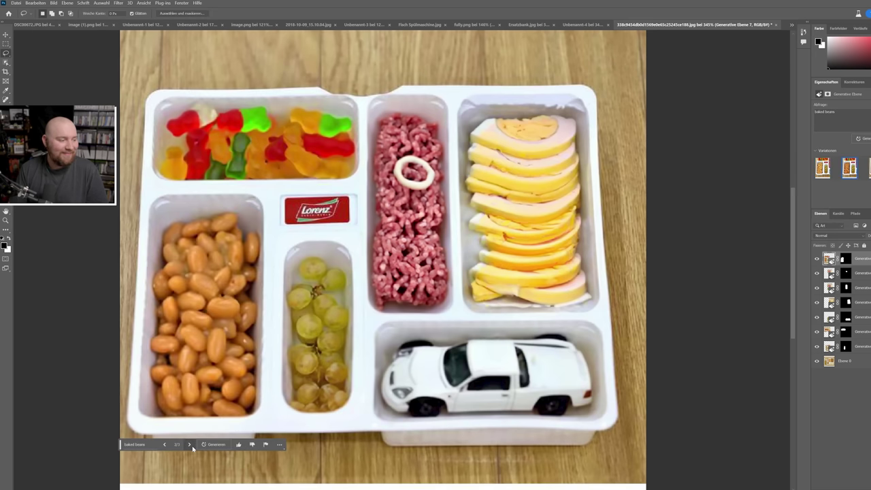
left_click(191, 446)
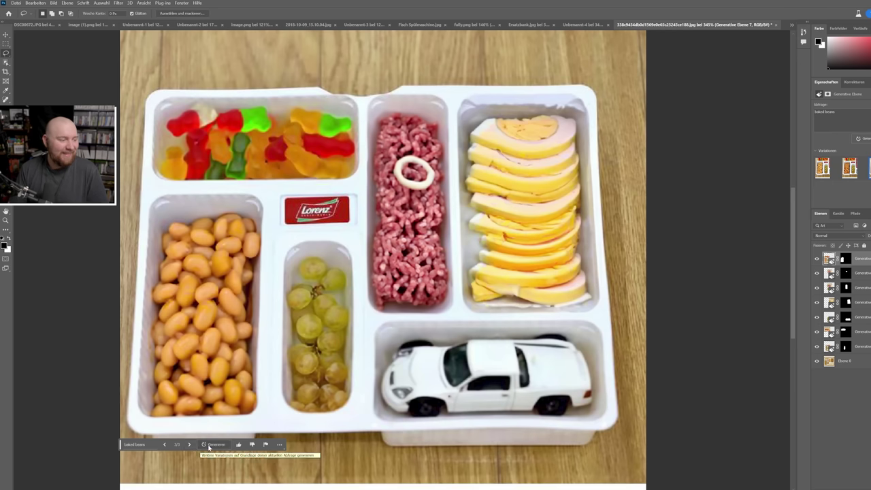
left_click(134, 445)
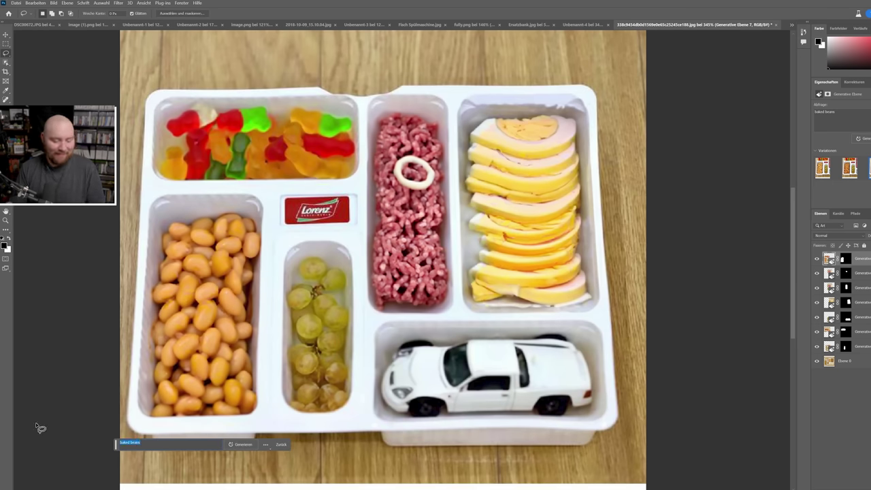
type("cola")
Regenerate the left compartment as dark glossy cola gummies, browsing all three variations.
key("Return")
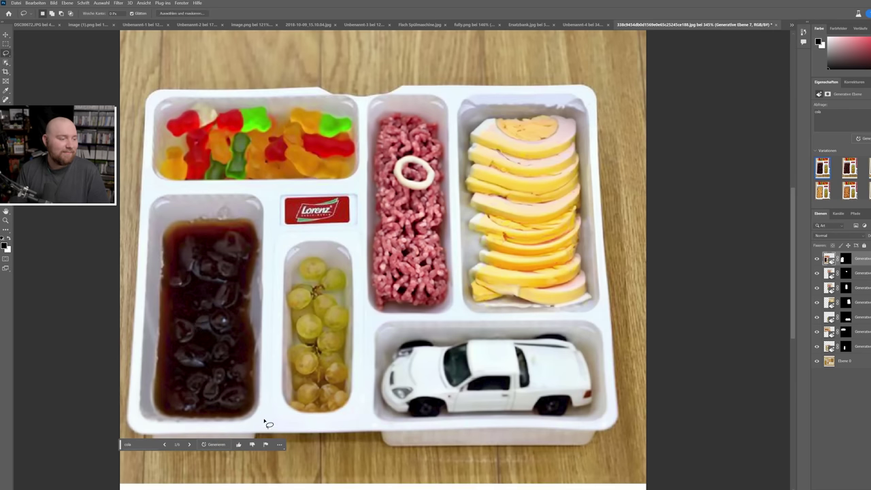
left_click(190, 445)
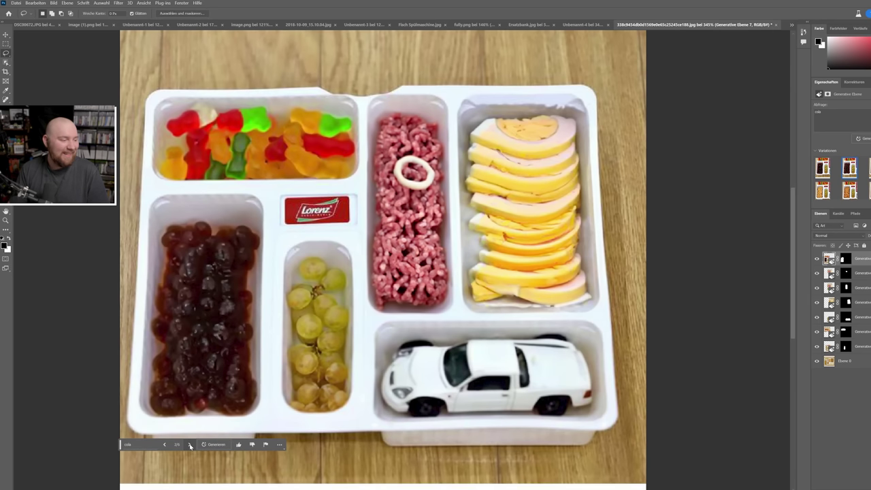
left_click(190, 445)
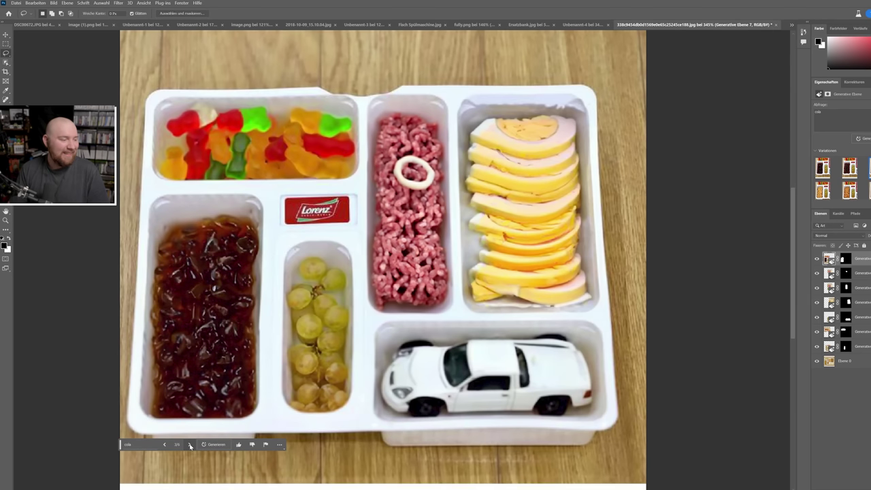
left_click(143, 445)
type("penci")
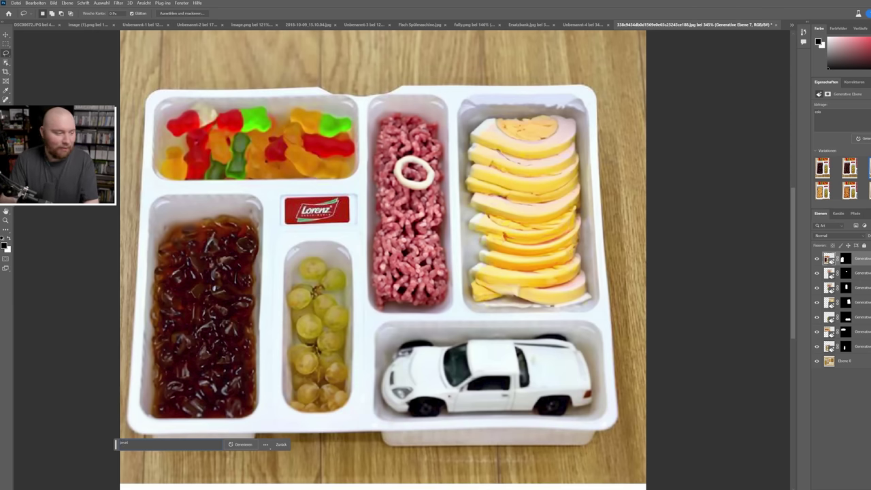
Regenerate the left compartment as green peas, browsing to the third variation.
key("Return")
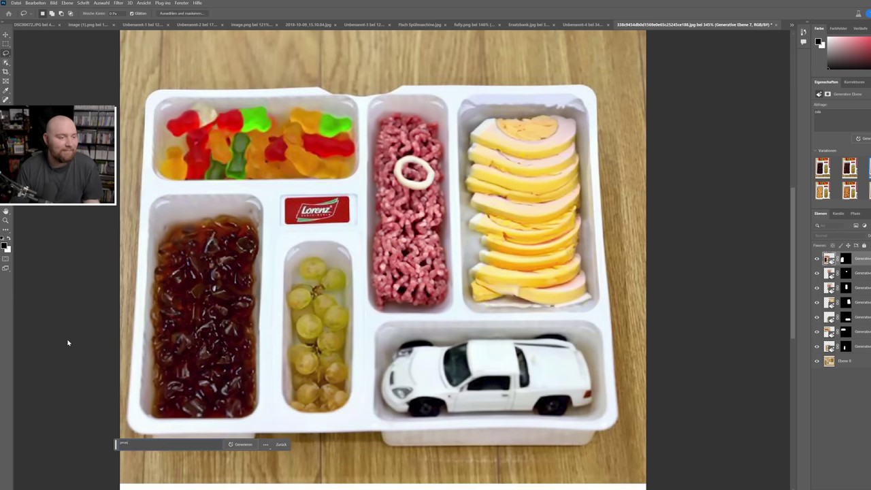
left_click(191, 445)
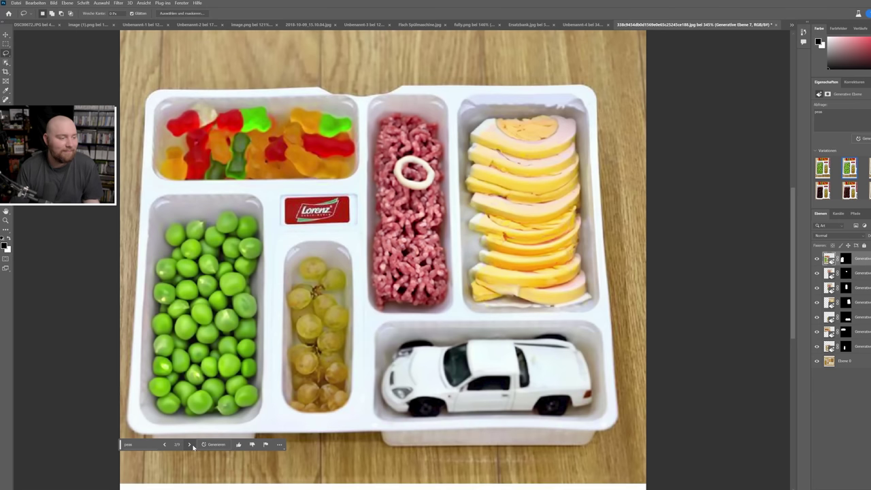
left_click(192, 446)
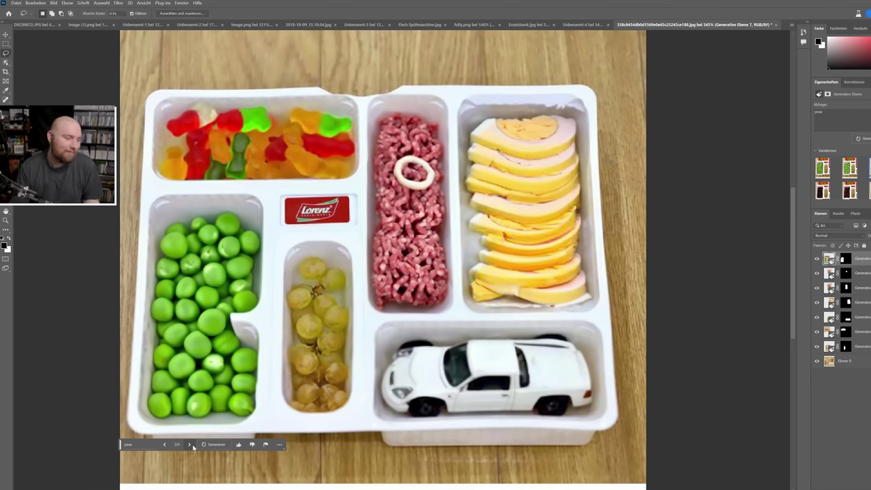
left_click(153, 447)
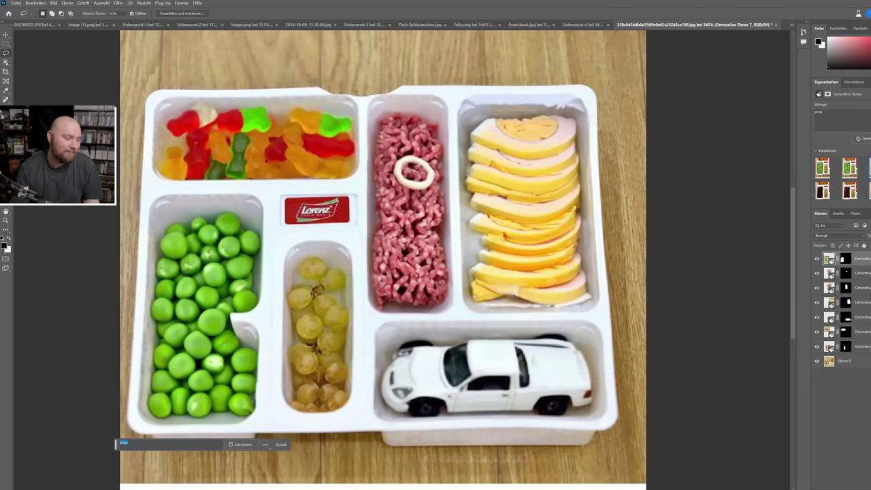
Reprompt the left compartment for sausages and keep variation 1 with two cooked sausages.
key("BackSpace")
type("sausage")
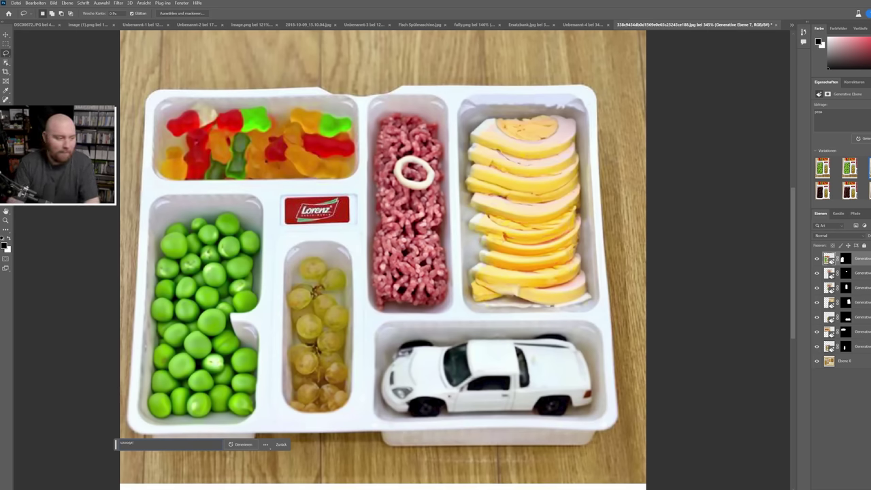
key("Return")
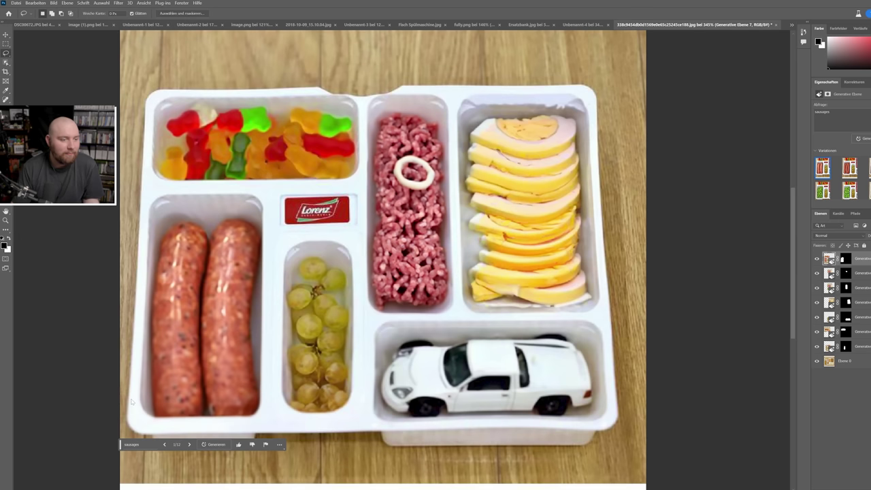
left_click(189, 445)
left_click(190, 446)
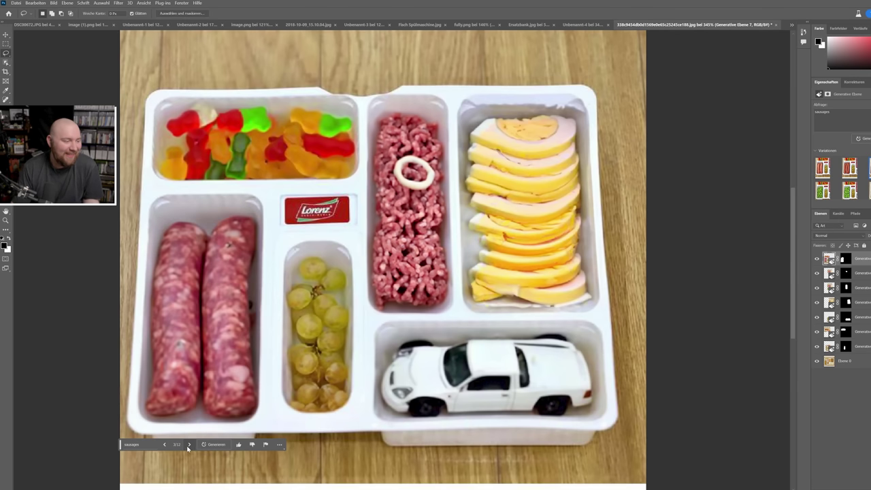
left_click(163, 445)
left_click(163, 446)
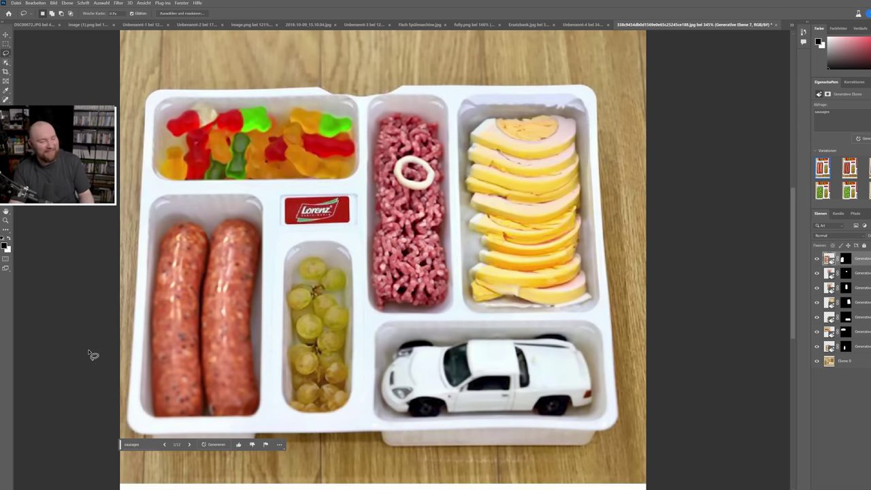
scroll(93, 355, "up", 1)
scroll(94, 355, "down", 2)
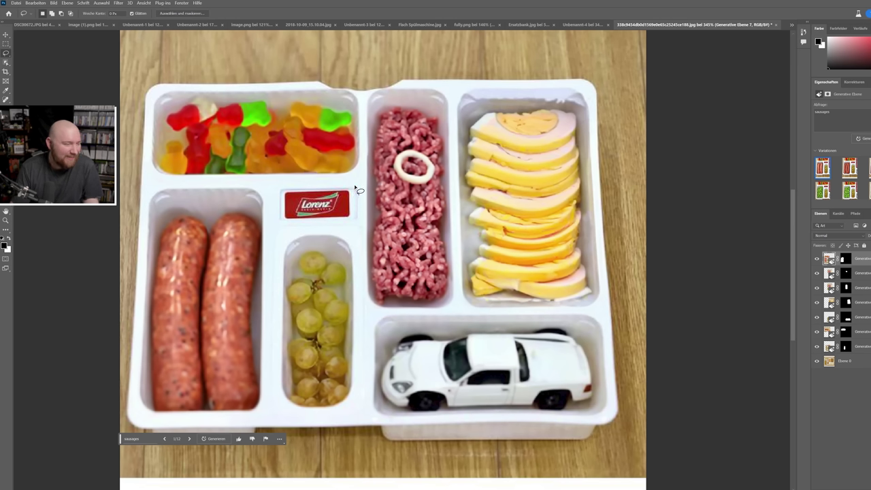
Marquee-select the Lorenz label and generate a fill, browsing to the grapes variation 3.
left_click(6, 45)
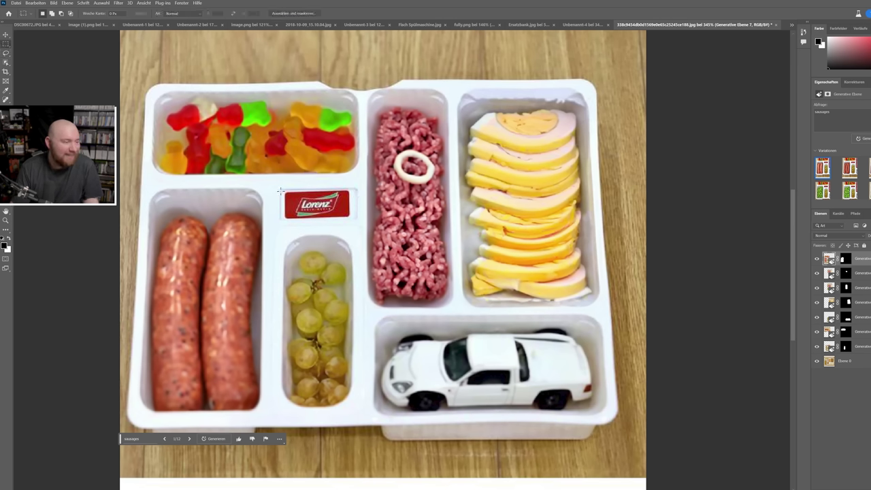
left_click_drag(281, 191, 356, 219)
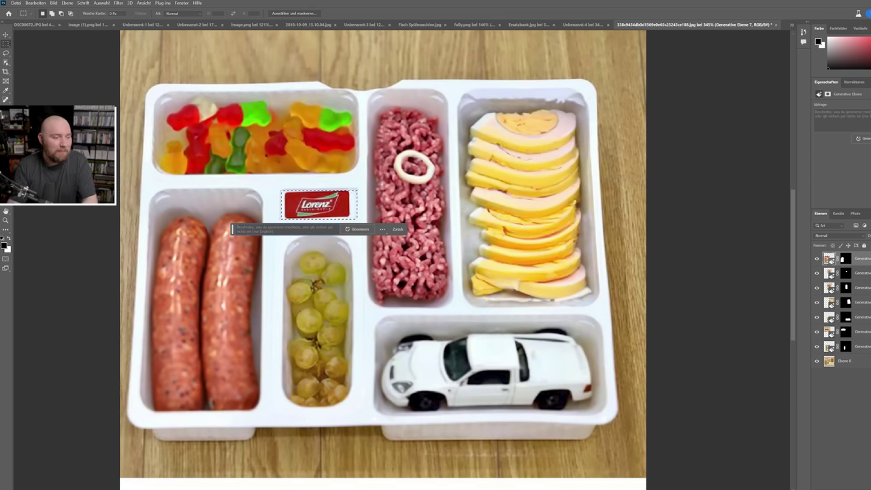
left_click(234, 229)
type("min")
key("Return")
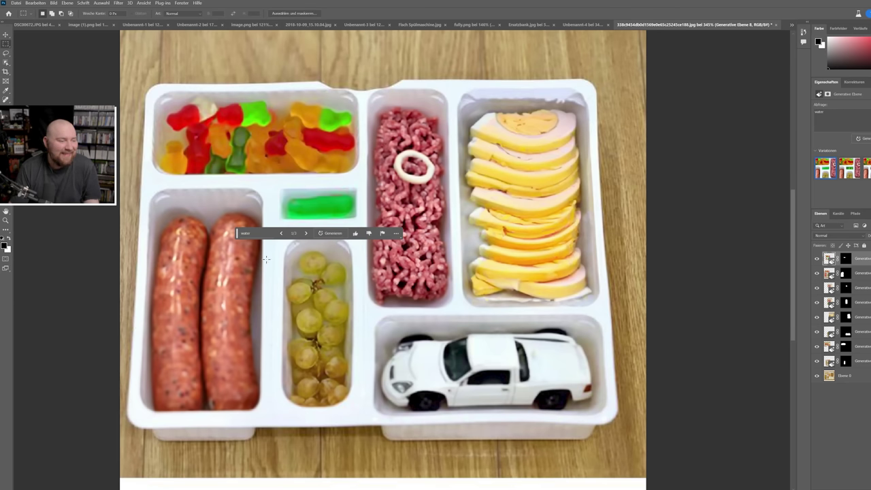
left_click(310, 234)
left_click(310, 234)
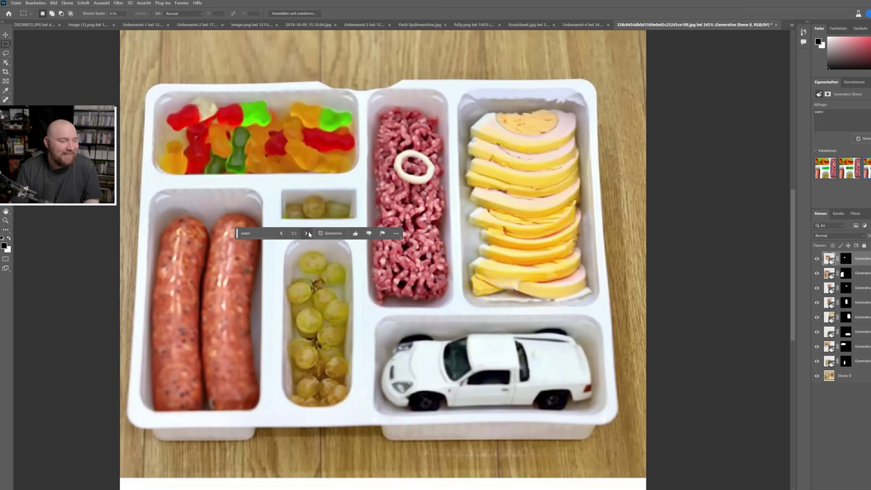
left_click(259, 234)
type("cola")
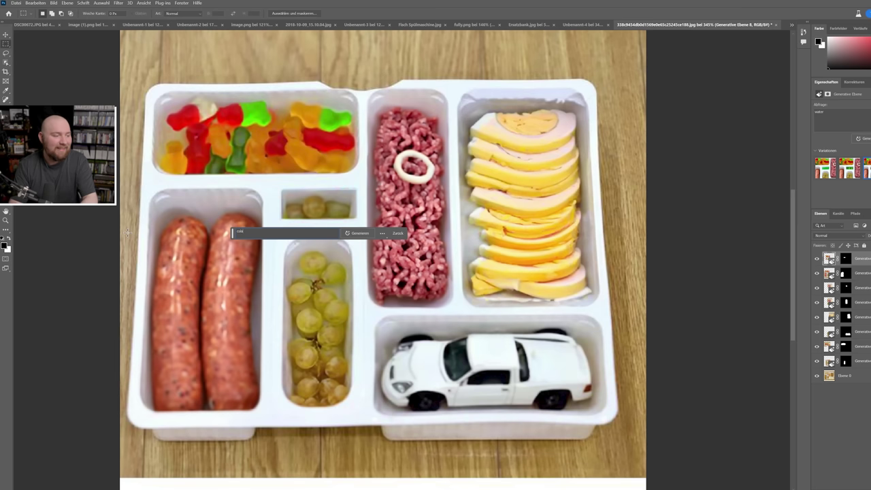
Regenerate the former label compartment as 'cola' and return to variation 1/3.
key("Return")
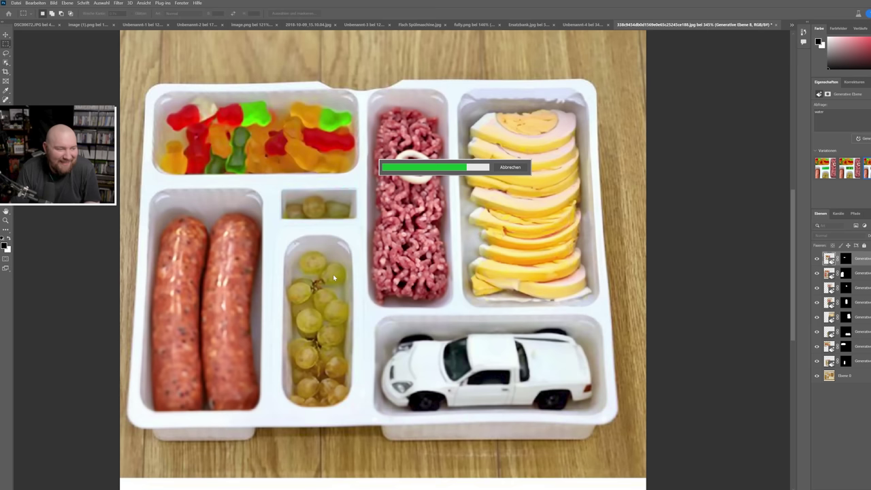
left_click(306, 233)
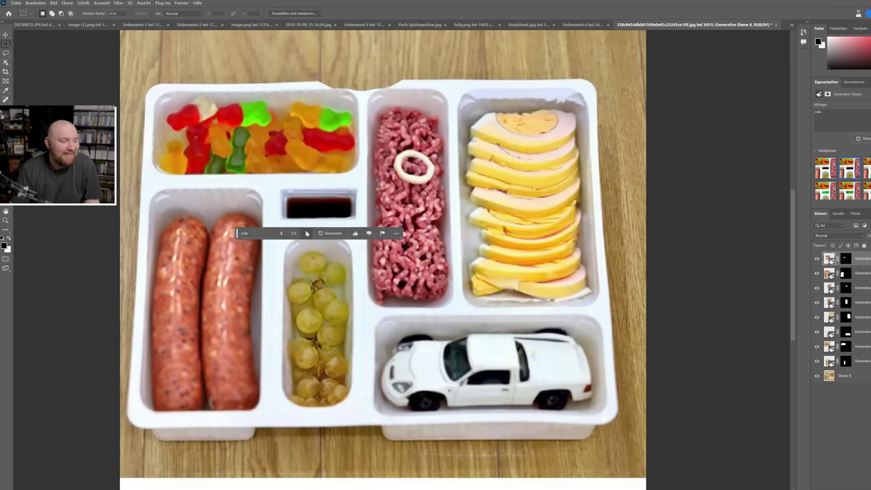
left_click(307, 233)
left_click(281, 234)
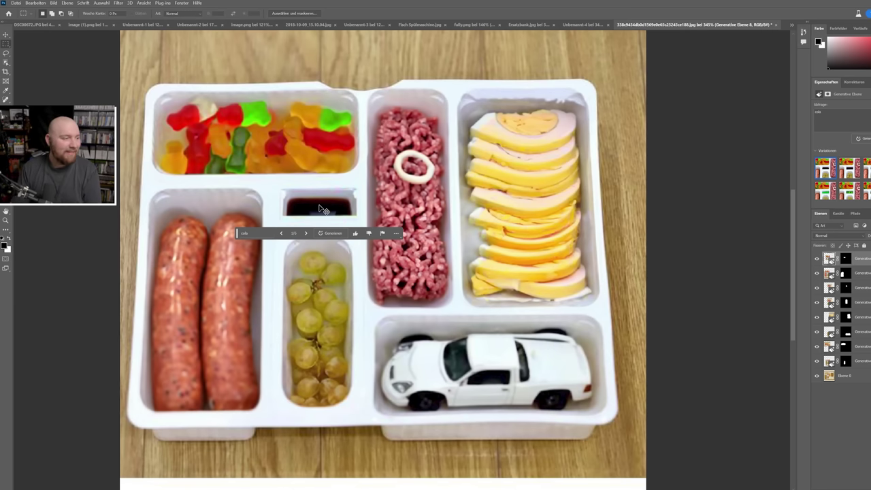
left_click(8, 53)
scroll(451, 201, "up", 2)
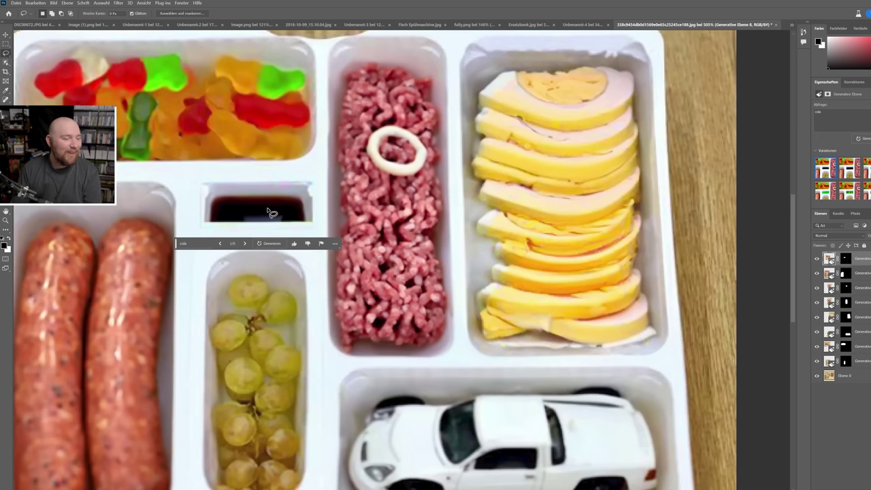
Lasso a strip above the cola cup and generate a drinking straw there.
left_click_drag(268, 209, 312, 122)
left_click_drag(293, 190, 269, 208)
left_click(224, 218)
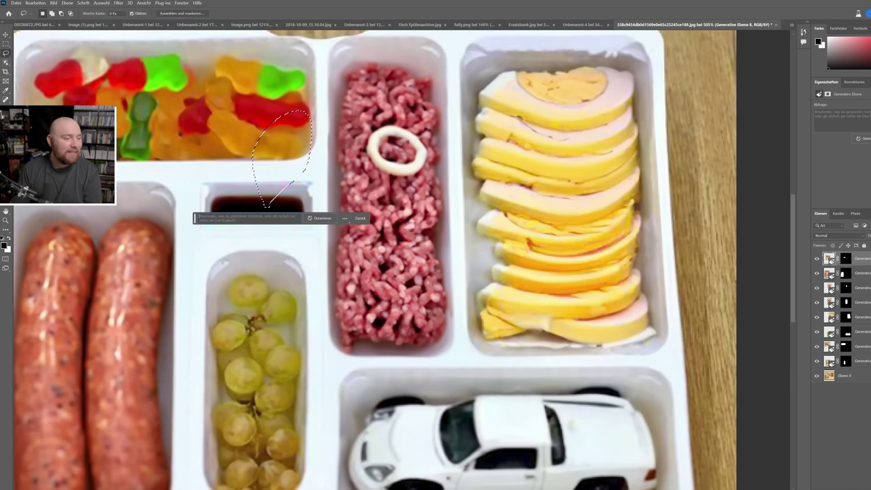
type("stroh")
key("Return")
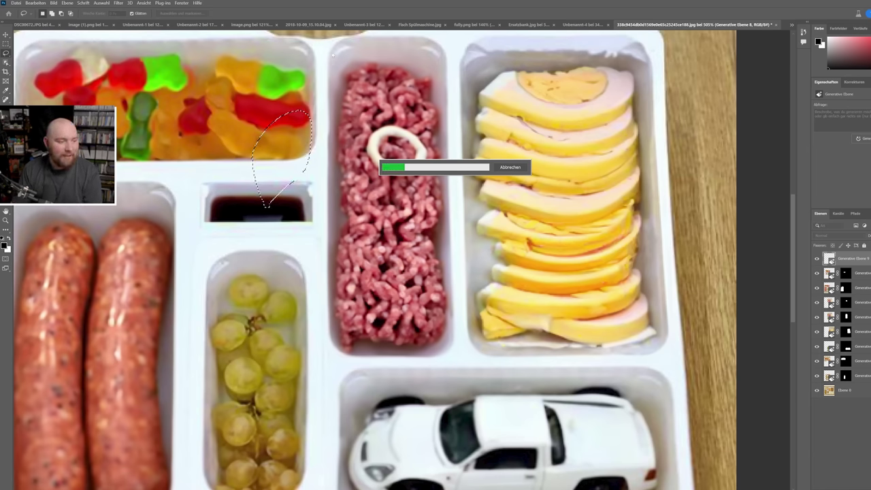
Browse the straw variations through to variation 3 of 3.
scroll(256, 204, "down", 3)
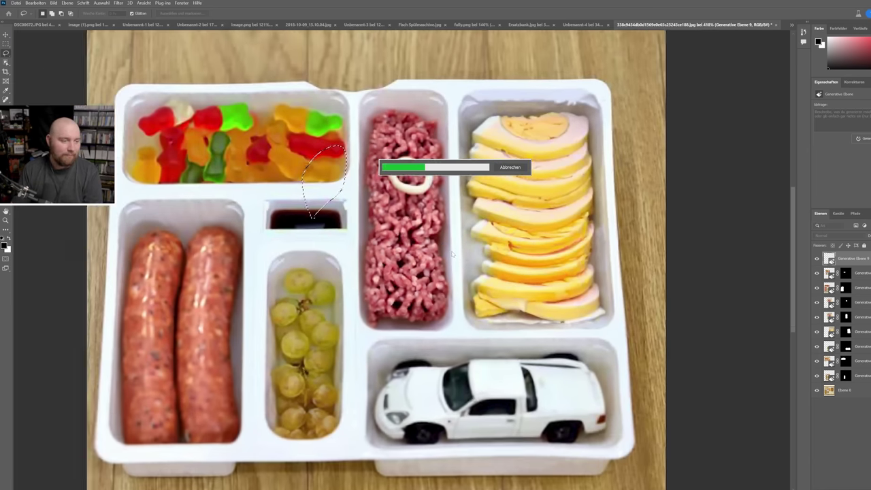
scroll(320, 212, "up", 3)
scroll(320, 213, "up", 1)
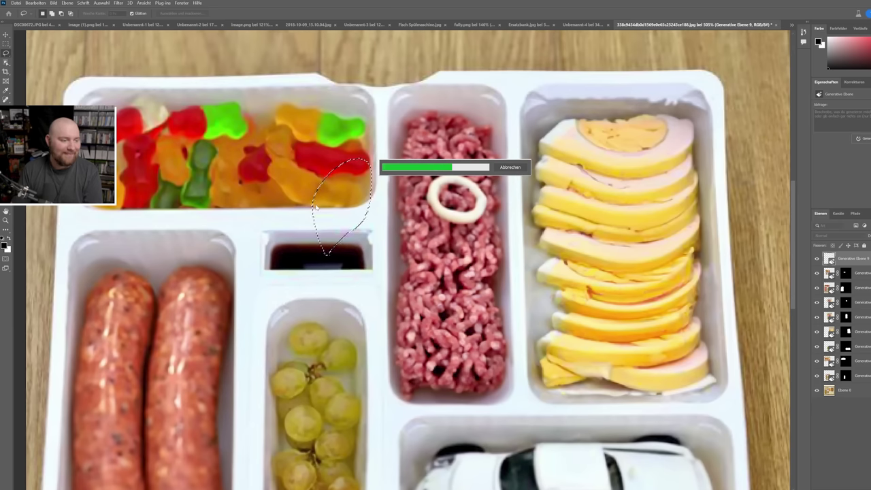
scroll(320, 212, "down", 2)
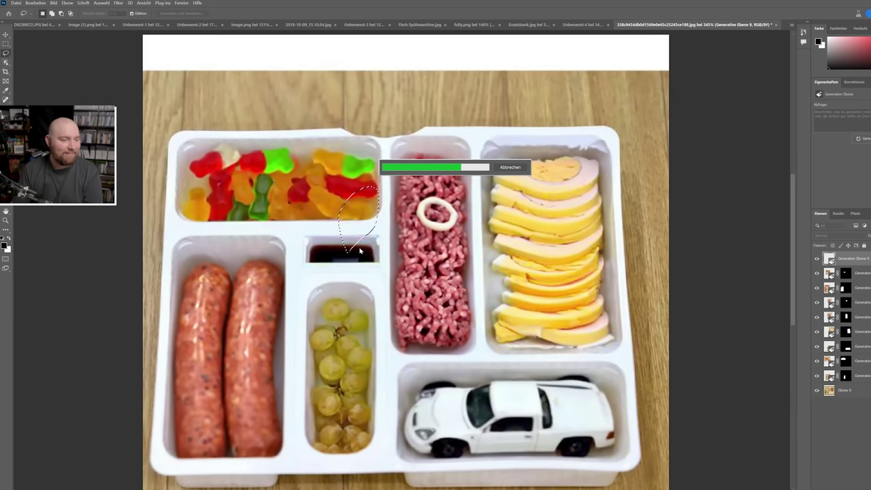
scroll(359, 248, "down", 1)
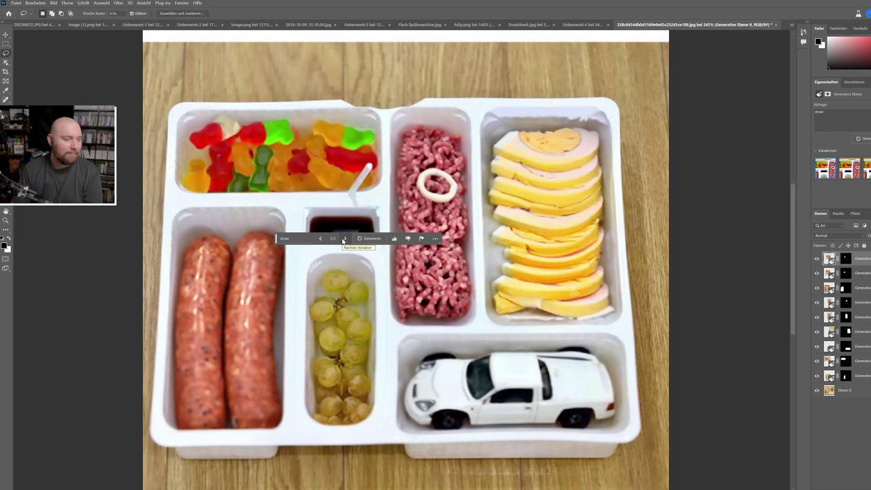
left_click(344, 239)
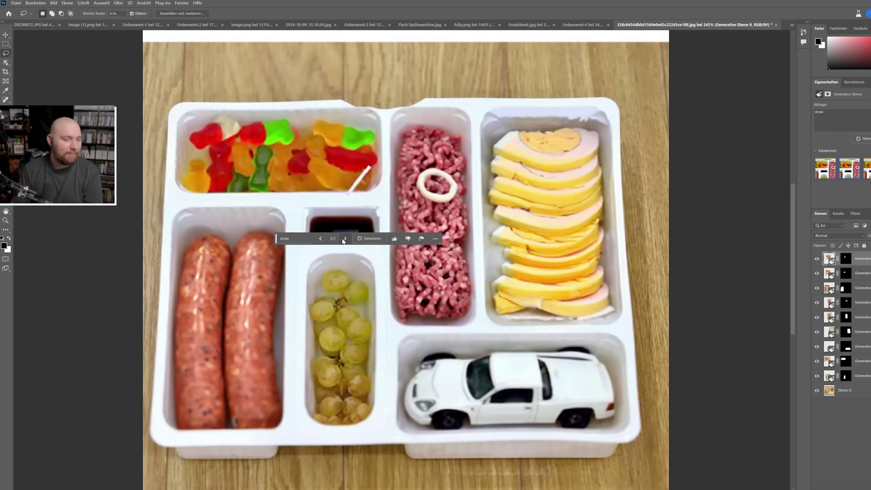
left_click(344, 239)
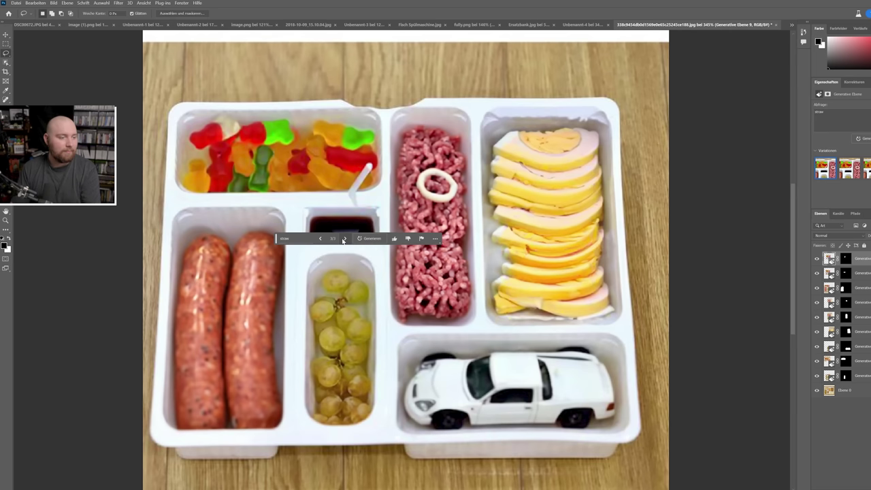
Delete the straw layer and lasso the strip from the cola cup upward.
key("Delete")
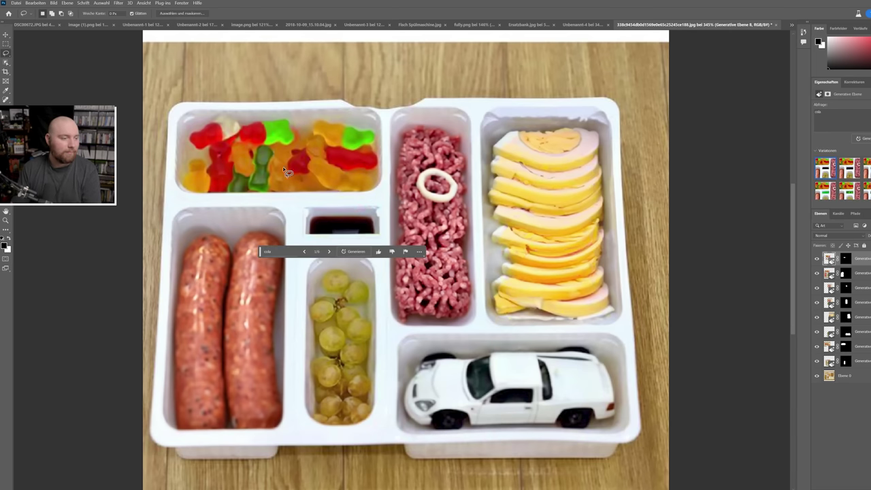
left_click_drag(333, 223, 326, 159)
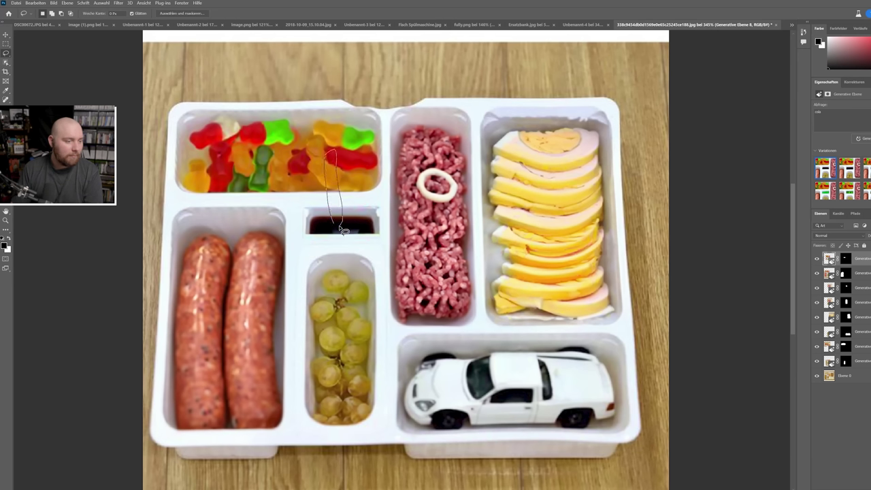
left_click_drag(339, 230, 335, 225)
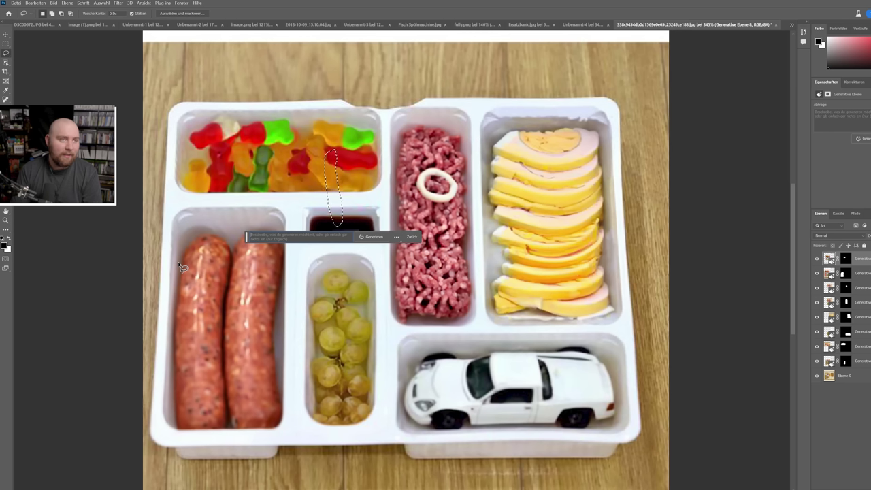
Generate a 'french fry' fill in that strip, then reopen and clear the prompt.
type("N")
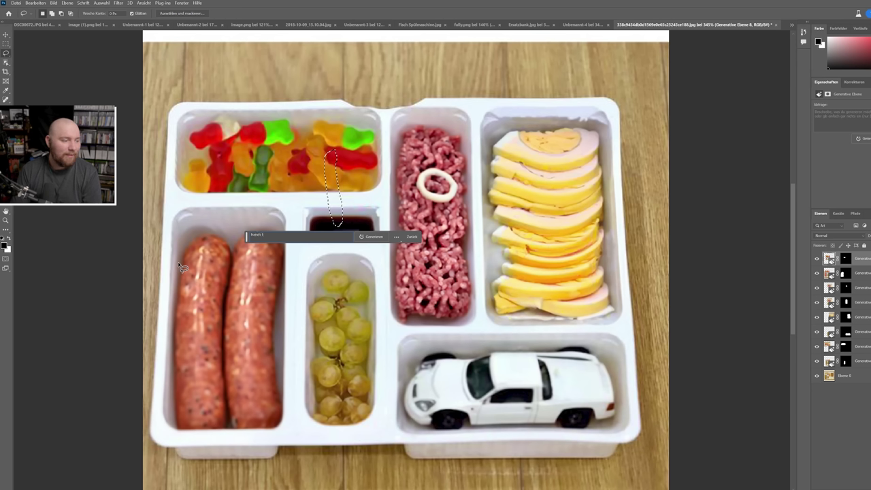
key("Return")
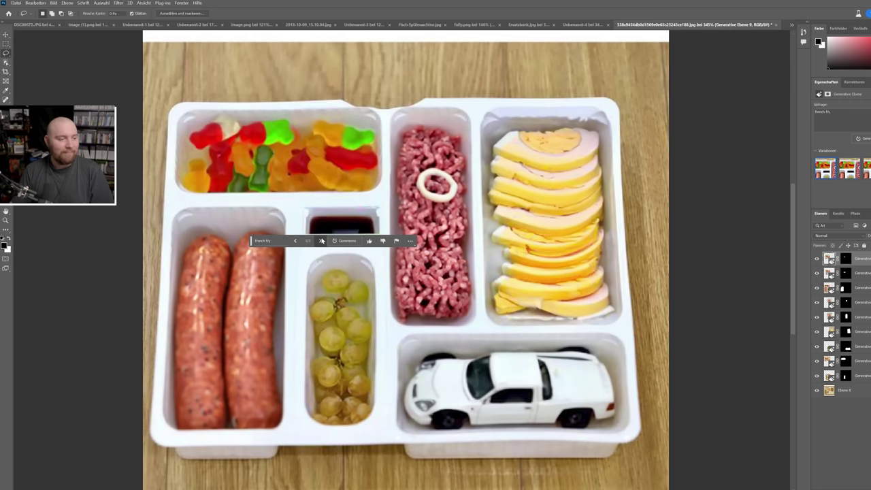
left_click(265, 240)
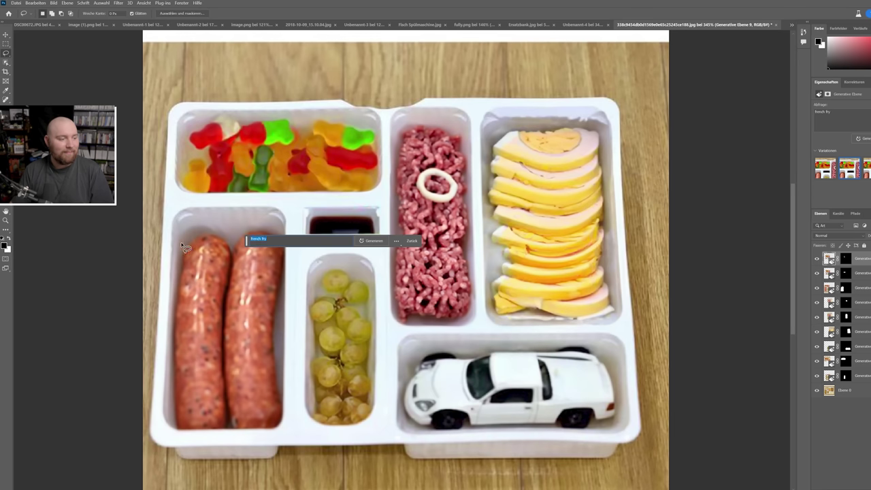
key("BackSpace")
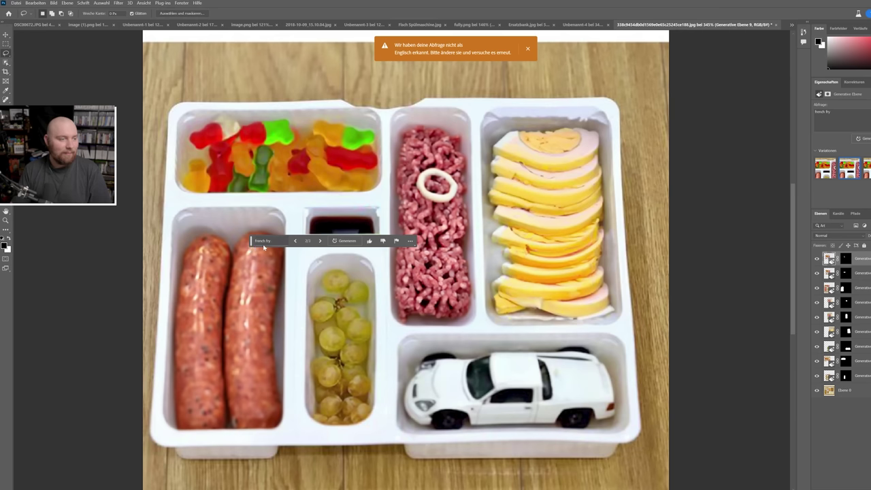
Regenerate the area beside the cola cup with the corrected 'french fries' prompt.
left_click(270, 243)
type("ies")
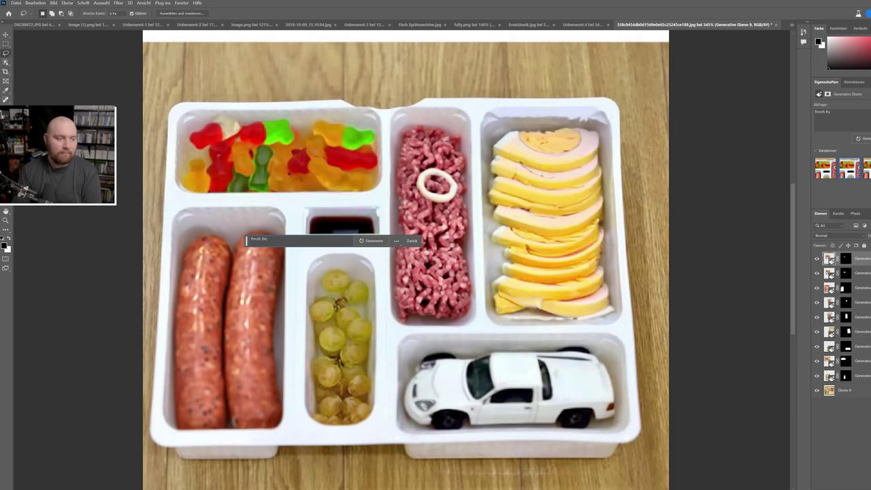
key("Return")
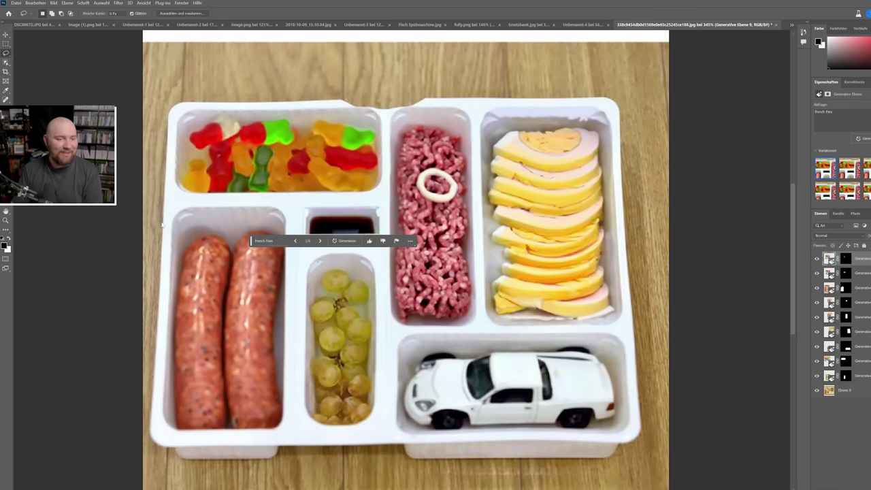
scroll(237, 282, "down", 1)
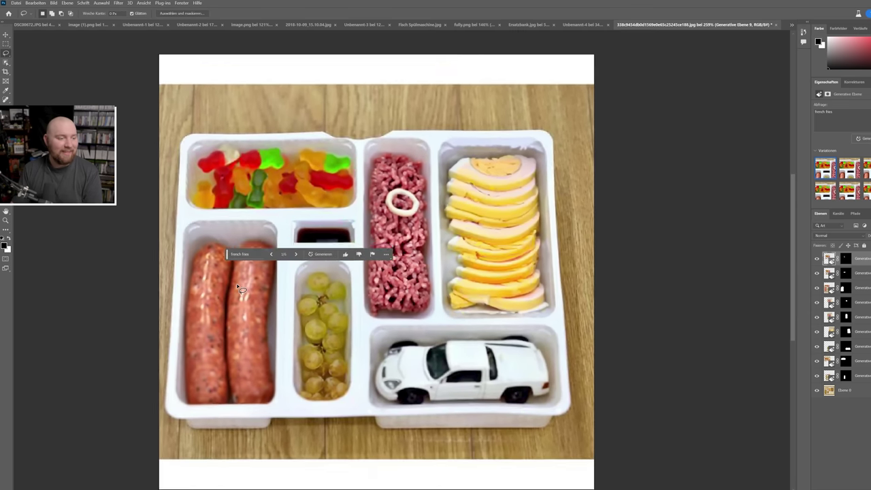
scroll(239, 285, "up", 1)
scroll(239, 289, "up", 1)
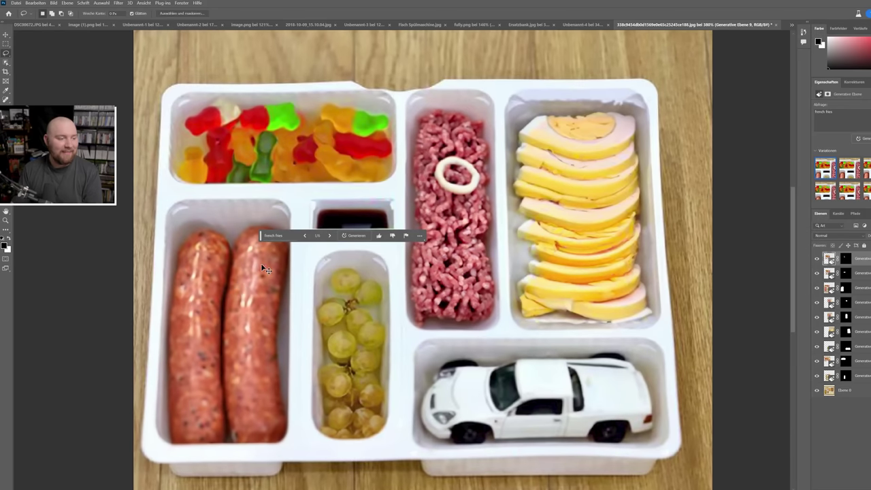
Replace the whole prompt with new text and generate three fresh variations.
left_click(272, 235)
key("ctrl+a")
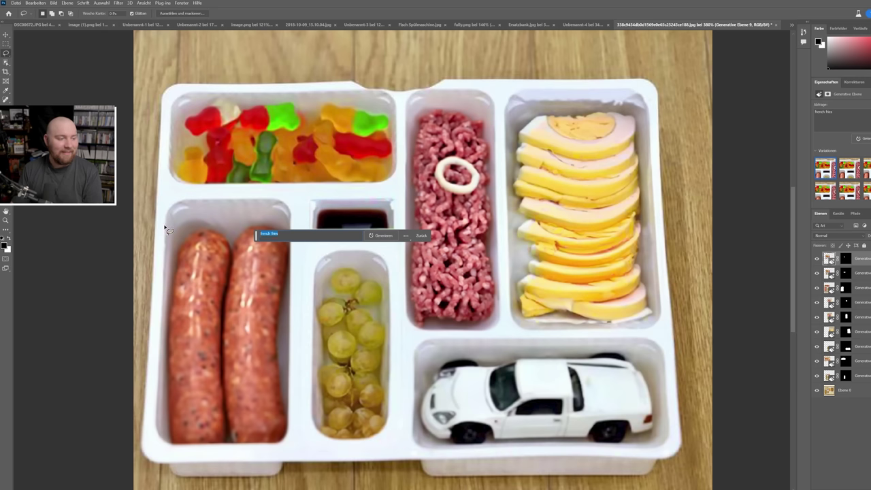
type("ri")
key("Return")
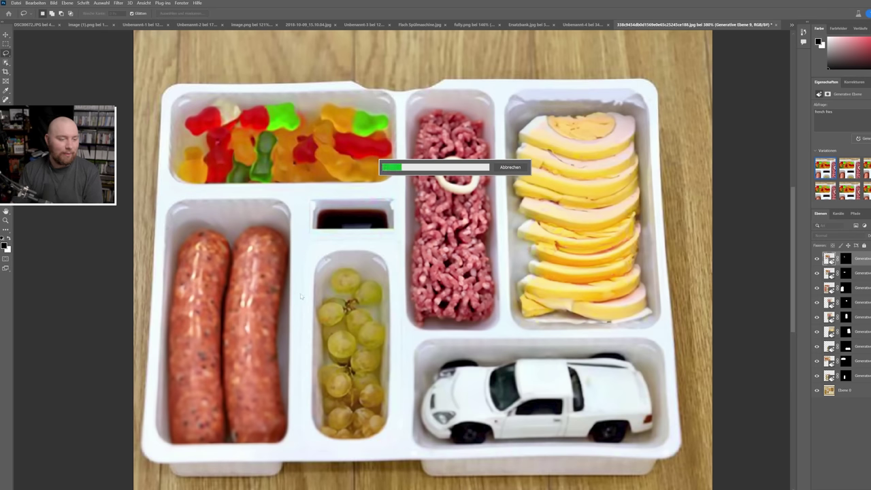
scroll(305, 295, "down", 1)
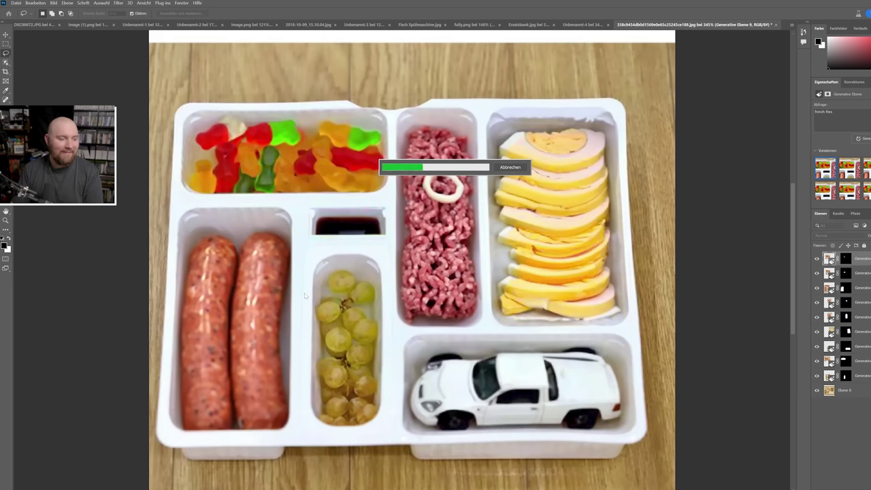
scroll(304, 294, "down", 1)
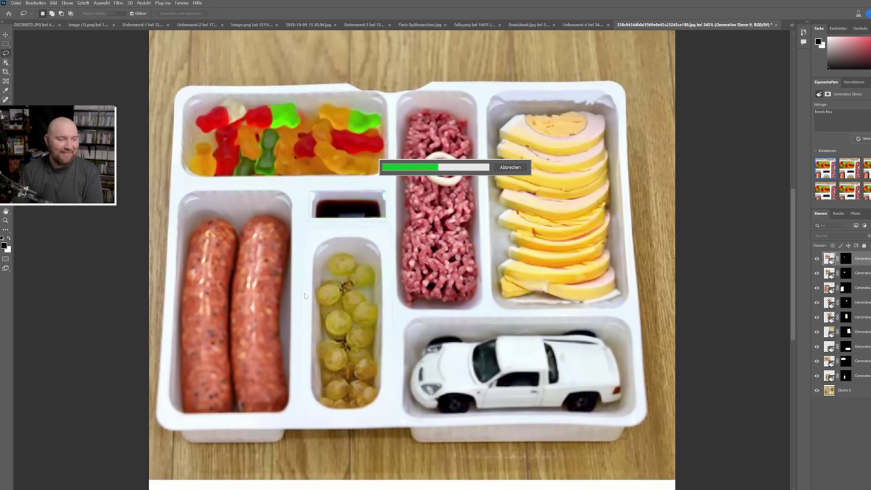
scroll(305, 293, "up", 1)
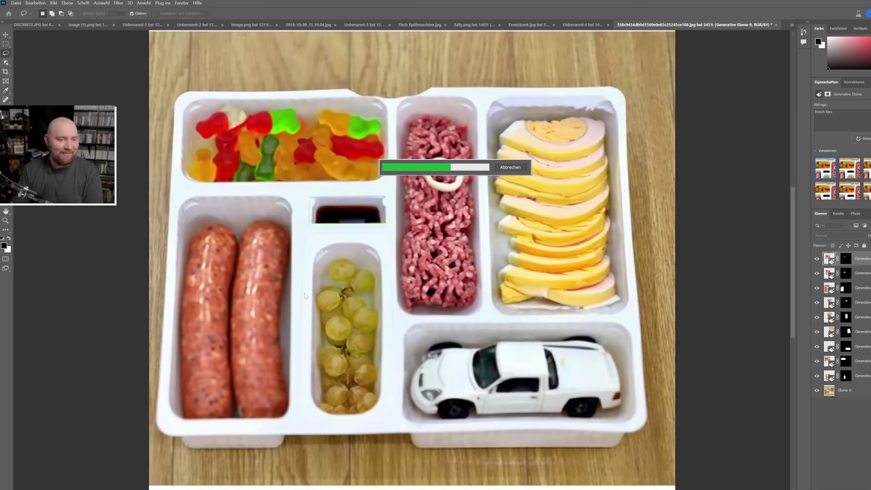
scroll(304, 292, "down", 1)
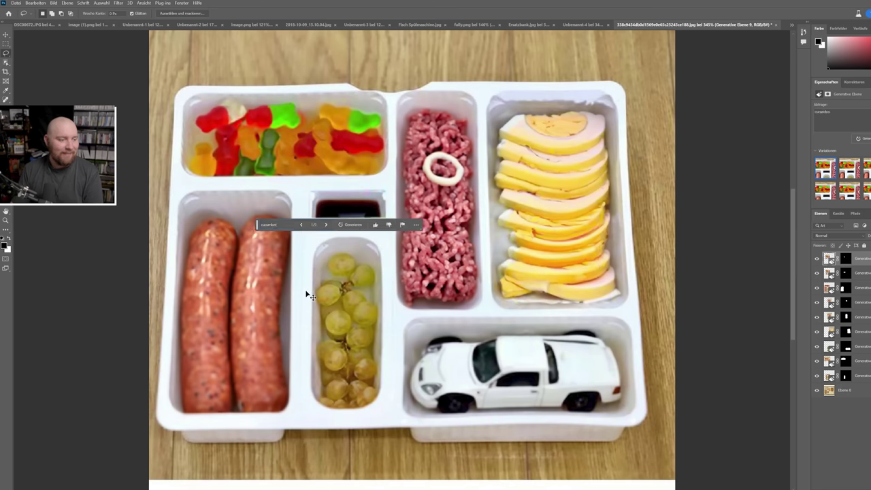
Select Ebene 0 with the Move tool, zoom out to the whole tray, and choose a selection tool.
key("v")
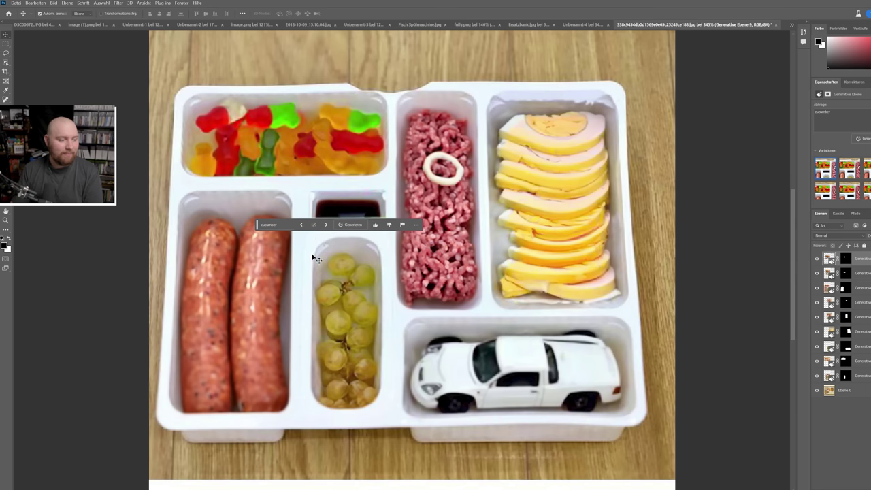
left_click(311, 252)
scroll(266, 286, "down", 3)
scroll(255, 310, "up", 1)
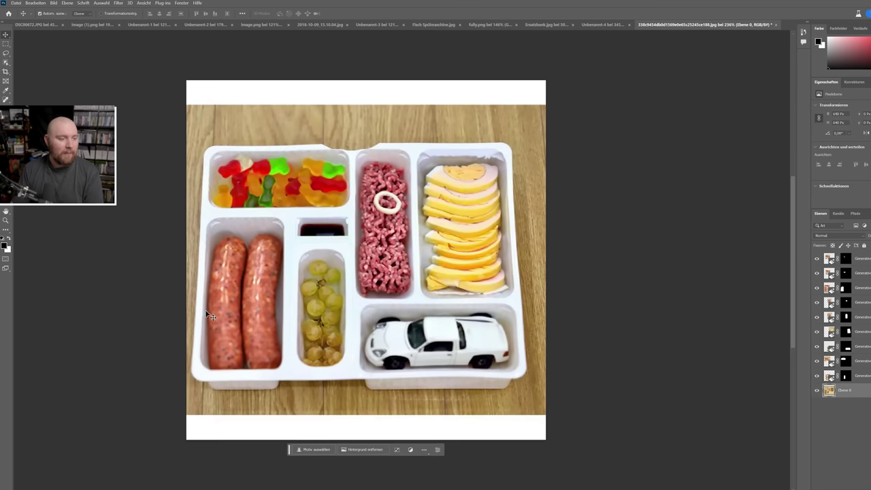
scroll(210, 317, "up", 1)
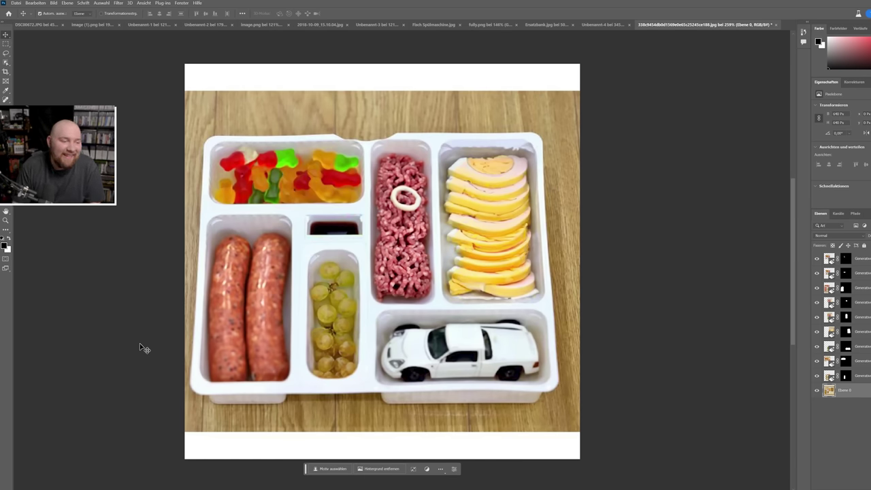
left_click(6, 44)
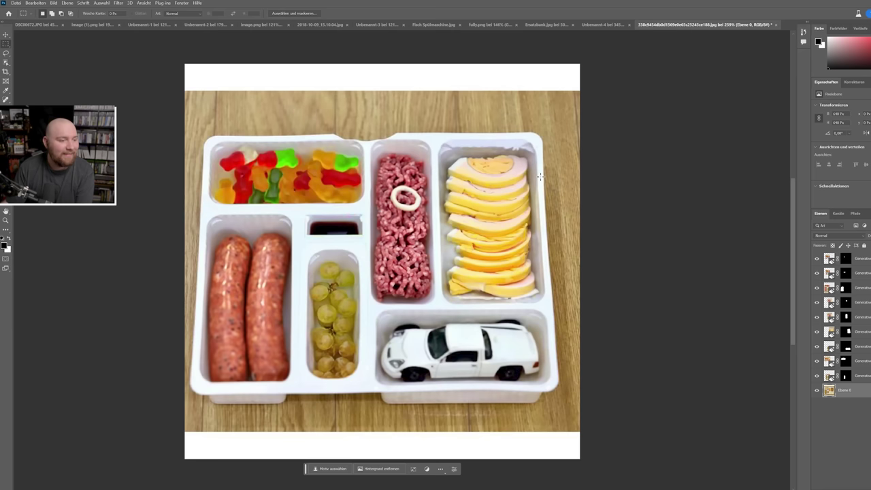
Lasso the egg slices, start Generative Fill, decline replacing the layer mask, and select the top generated layer.
left_click(6, 54)
left_click_drag(495, 169, 481, 240)
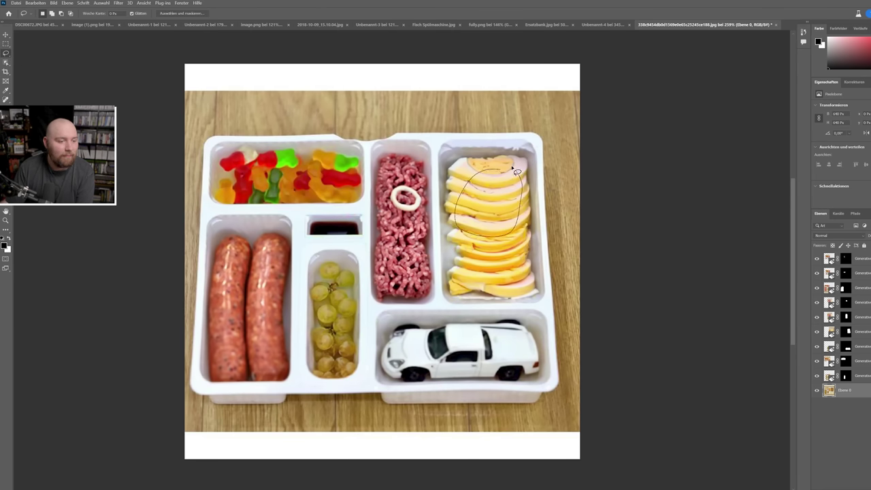
left_click_drag(517, 172, 508, 168)
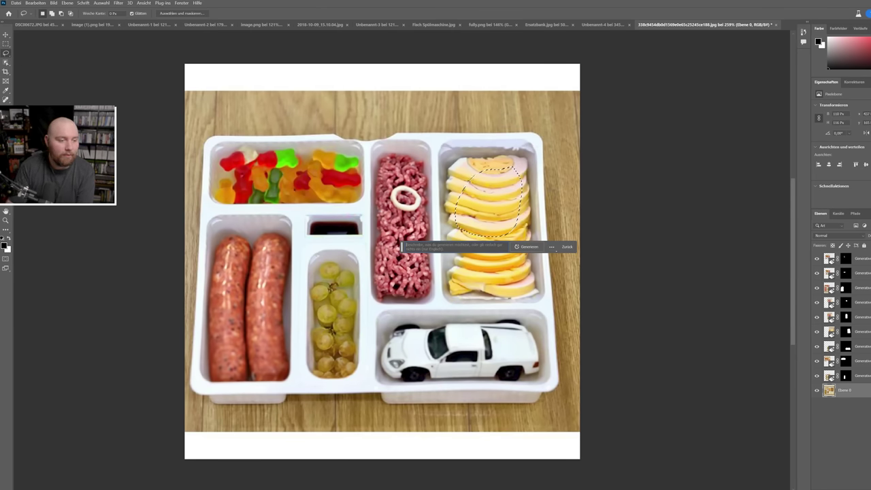
left_click(528, 246)
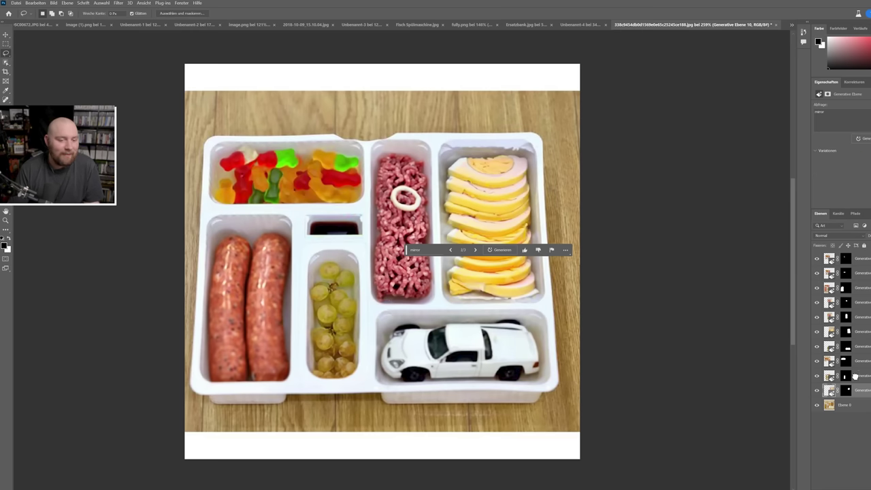
left_click_drag(846, 391, 869, 260)
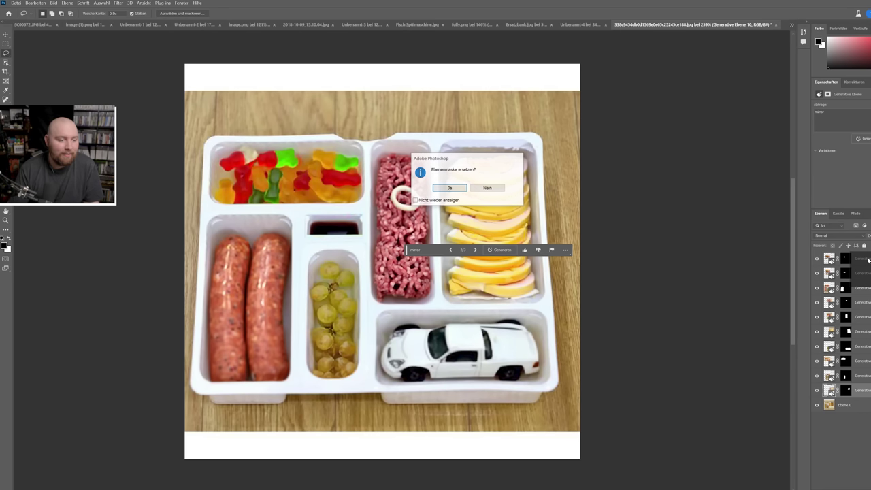
left_click(488, 189)
left_click(868, 261)
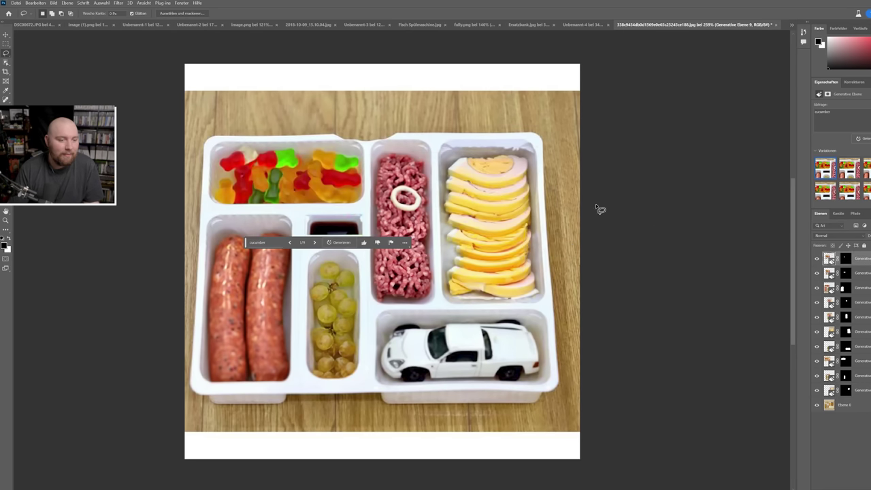
Lasso an oval in the middle of the egg slices and generate 'french fries' there.
left_click_drag(516, 192, 451, 216)
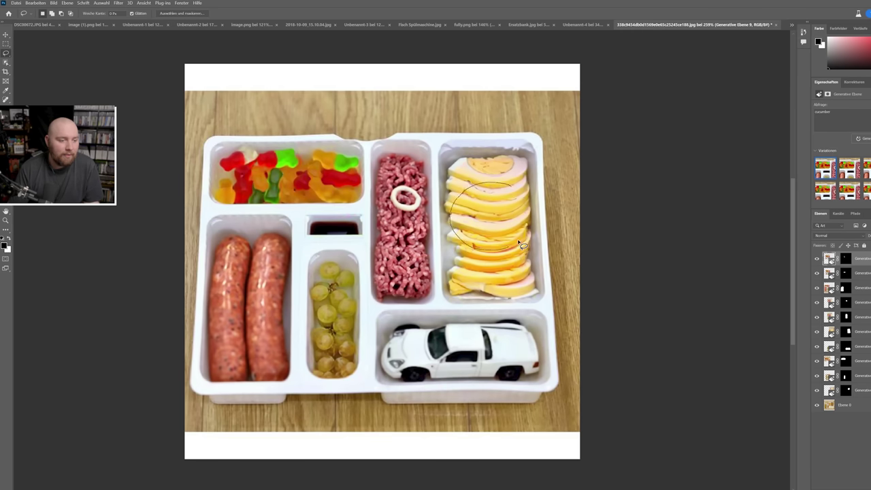
left_click_drag(523, 243, 522, 192)
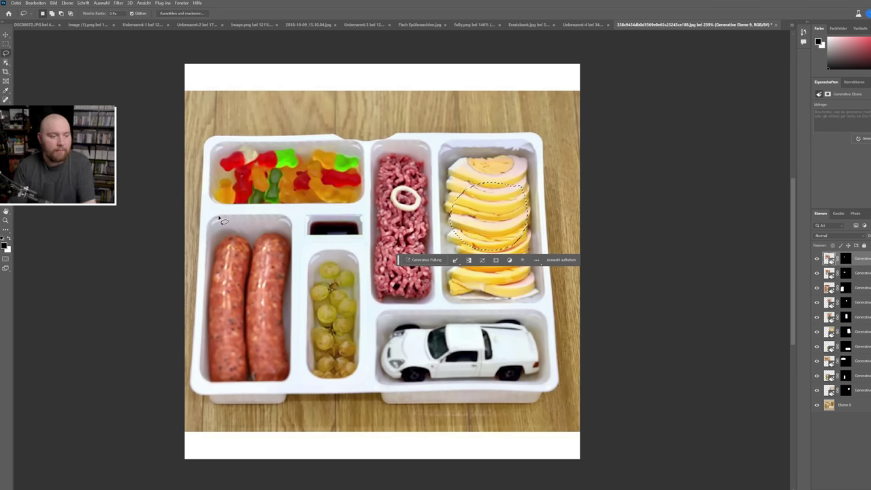
left_click(423, 260)
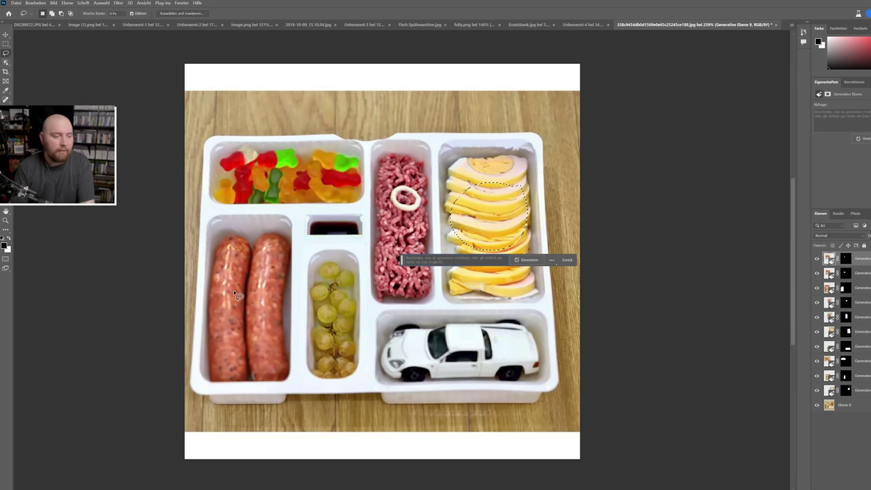
type("Kirsch")
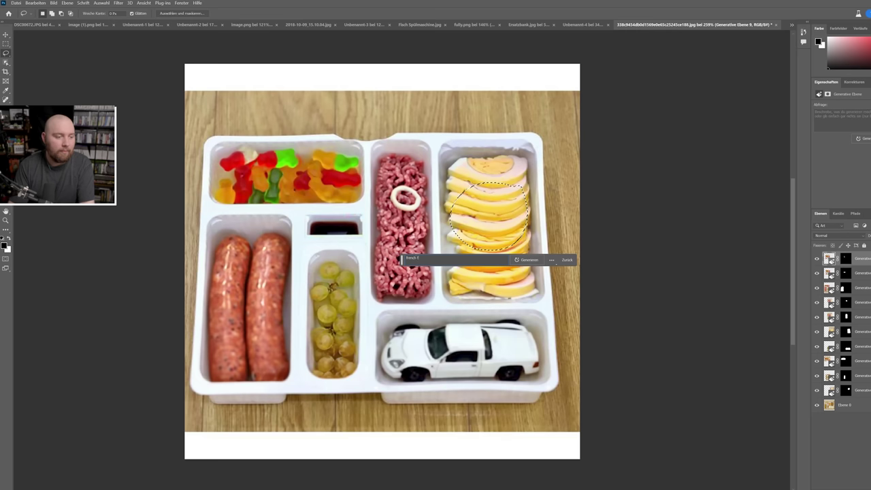
key("Return")
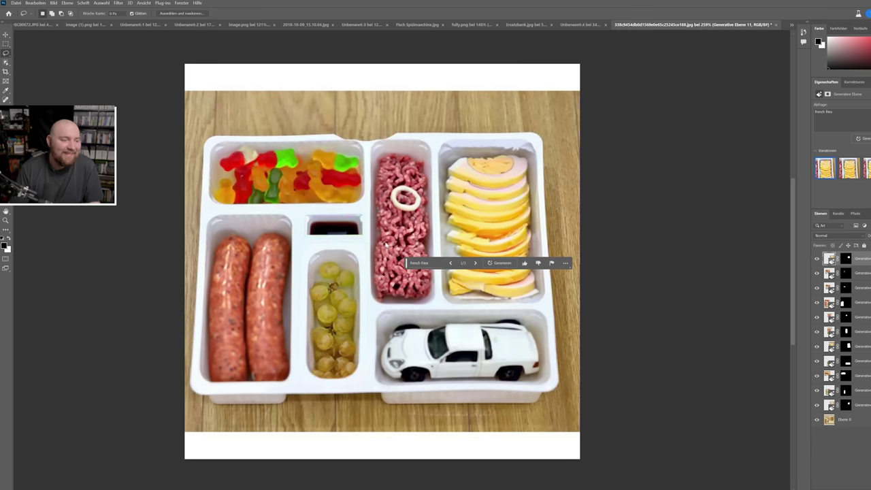
Regenerate the egg-slice fill from the edited french fries prompt and keep variation 4 of 6.
left_click(474, 264)
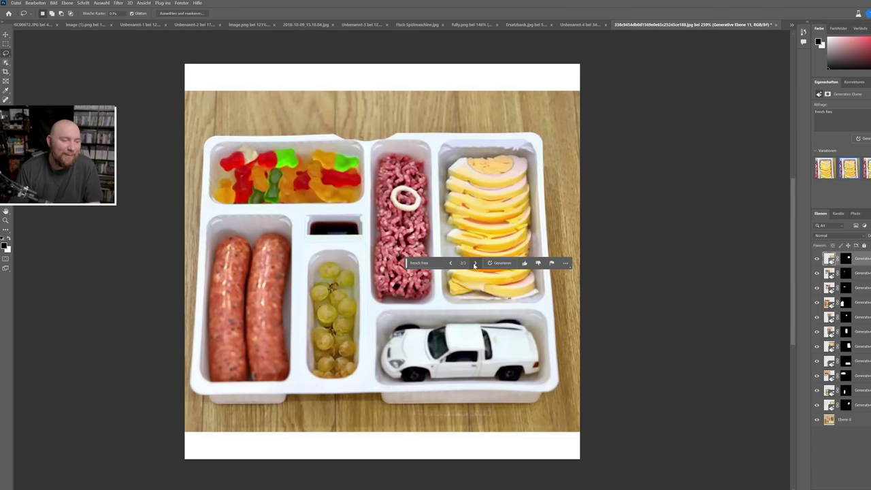
left_click(475, 264)
left_click(419, 262)
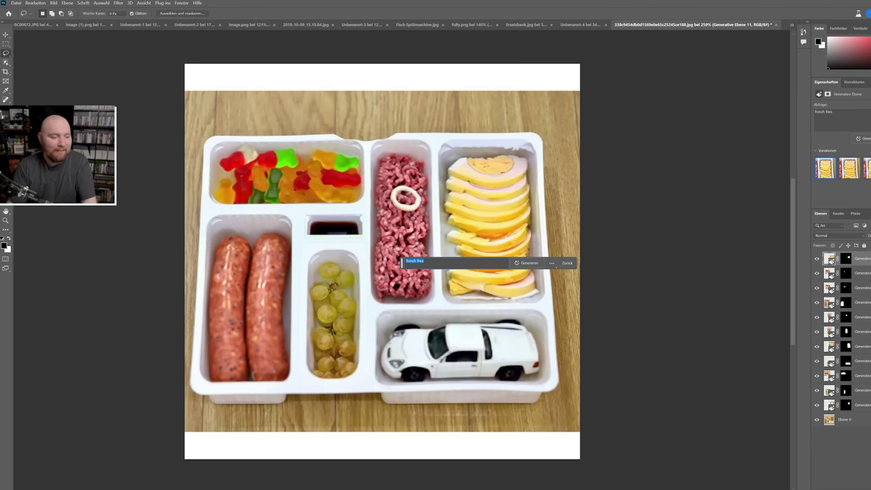
key("BackSpace")
type("mehr")
key("Return")
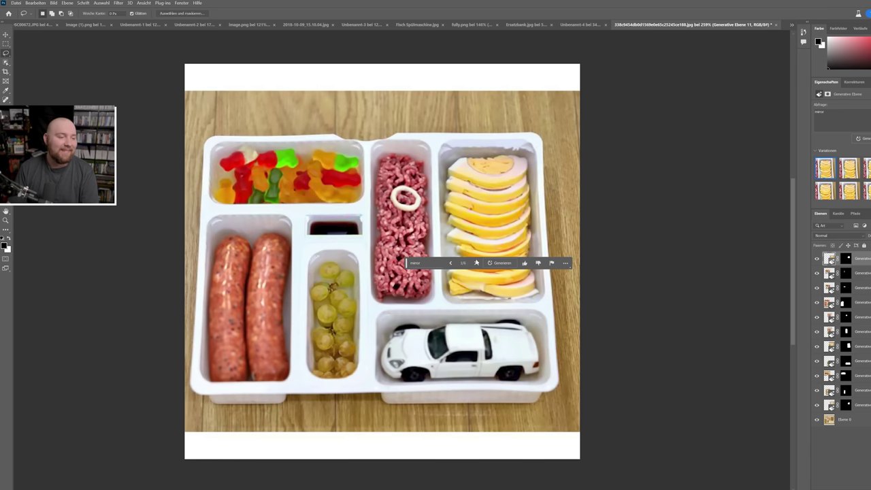
left_click(476, 263)
left_click(476, 263)
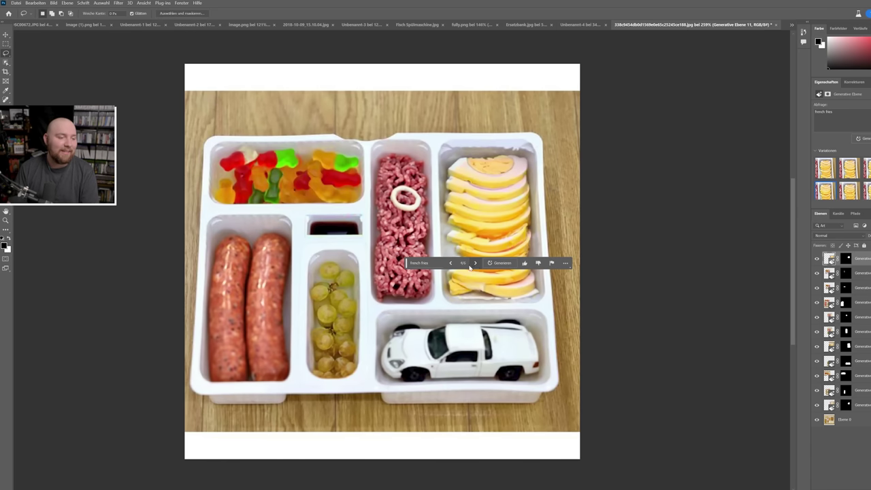
Lasso the right-hand sausage, generate 'banana' there, and keep the browner variation 2 of 3.
scroll(258, 304, "up", 2)
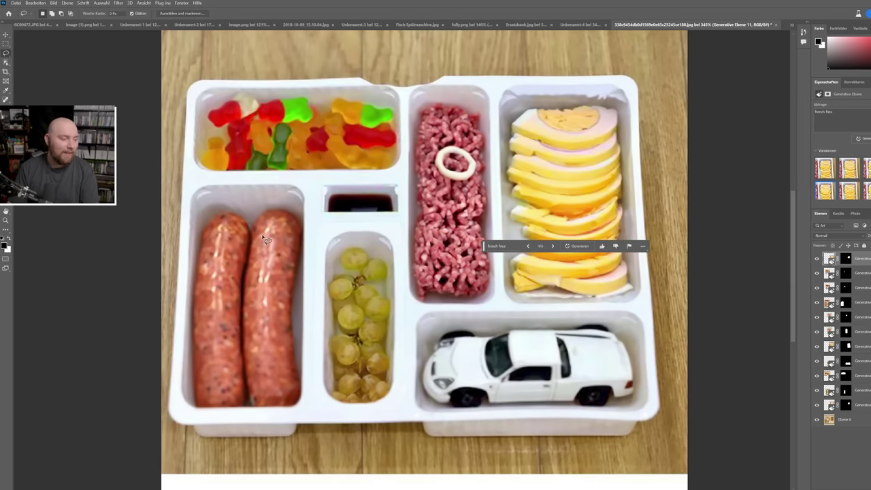
left_click_drag(259, 212, 241, 286)
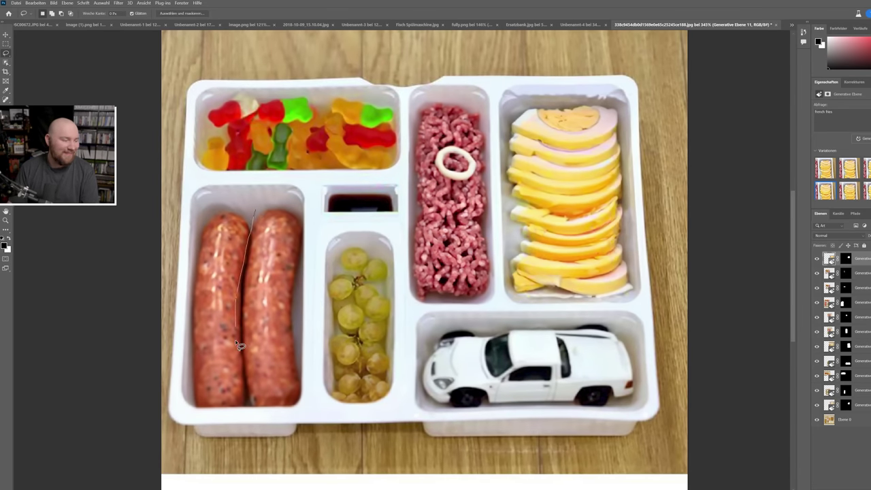
mouse_move(240, 345)
left_mouse_down()
mouse_move(310, 375)
mouse_move(300, 203)
mouse_move(260, 209)
left_mouse_up()
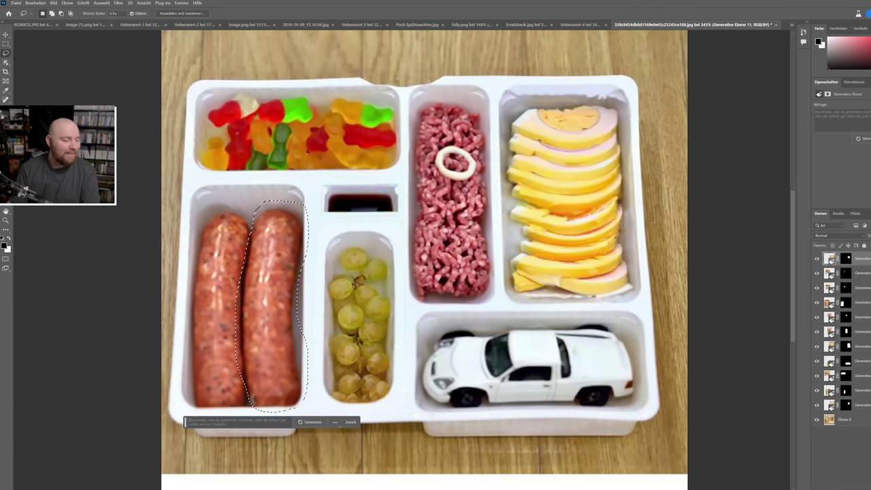
left_click(309, 422)
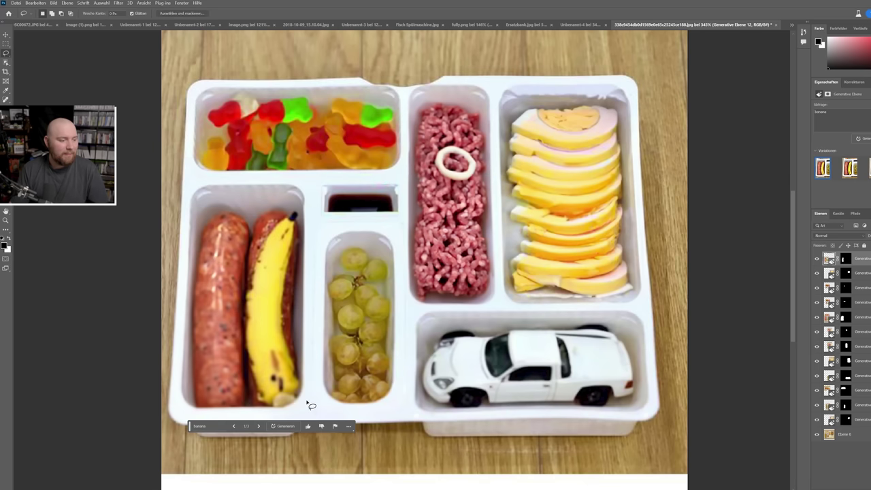
left_click(259, 426)
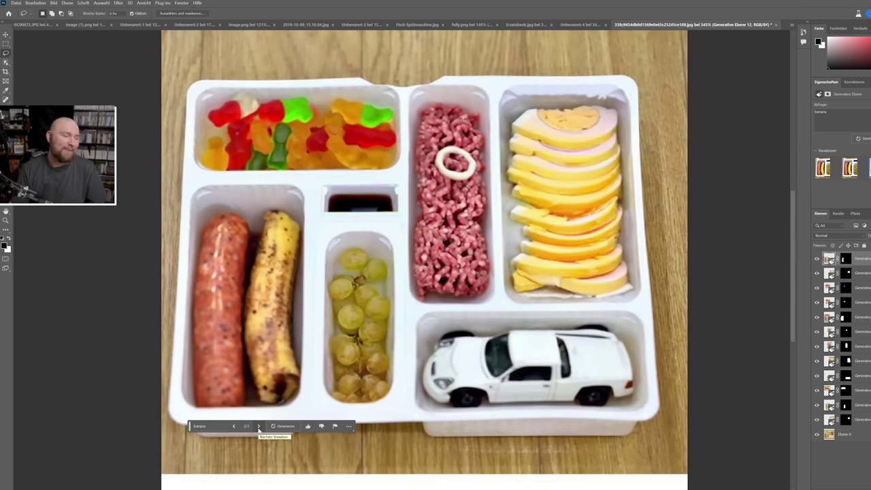
scroll(373, 428, "down", 2)
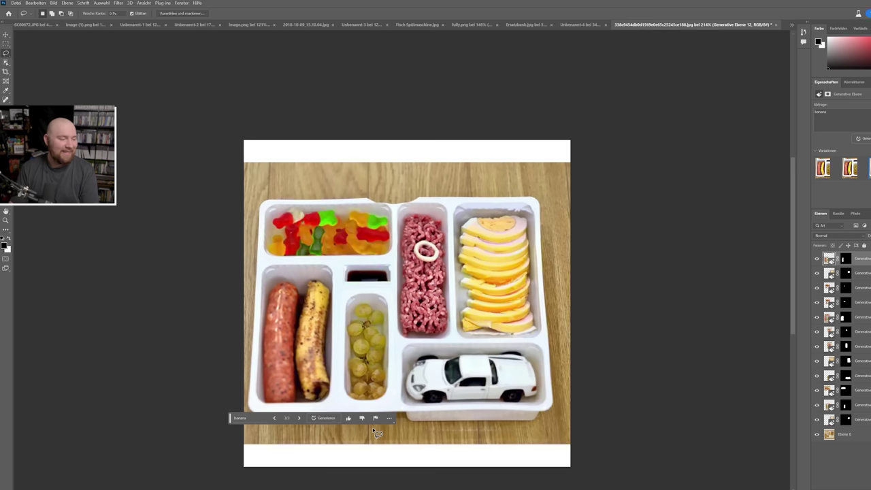
scroll(357, 455, "up", 1)
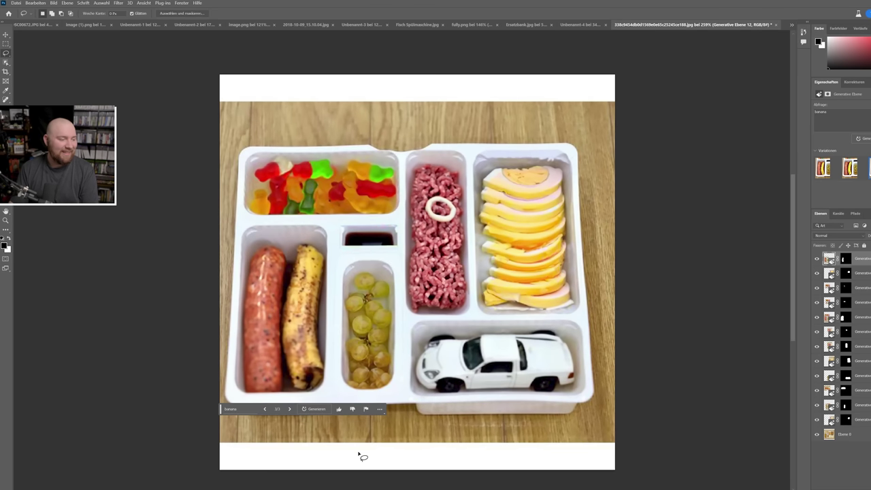
left_click(6, 44)
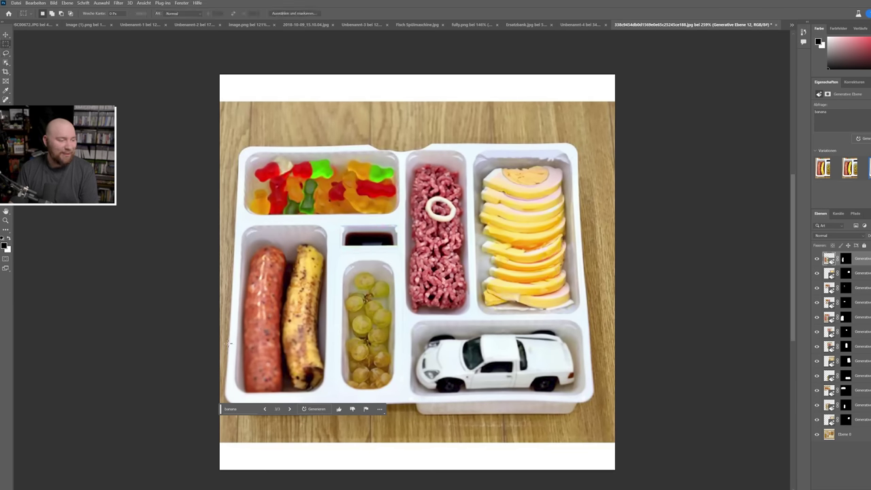
scroll(175, 322, "down", 2)
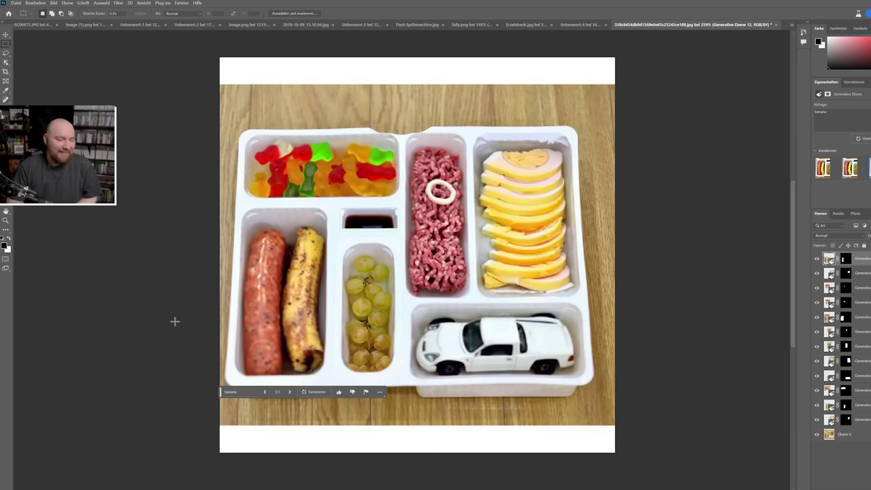
key("l")
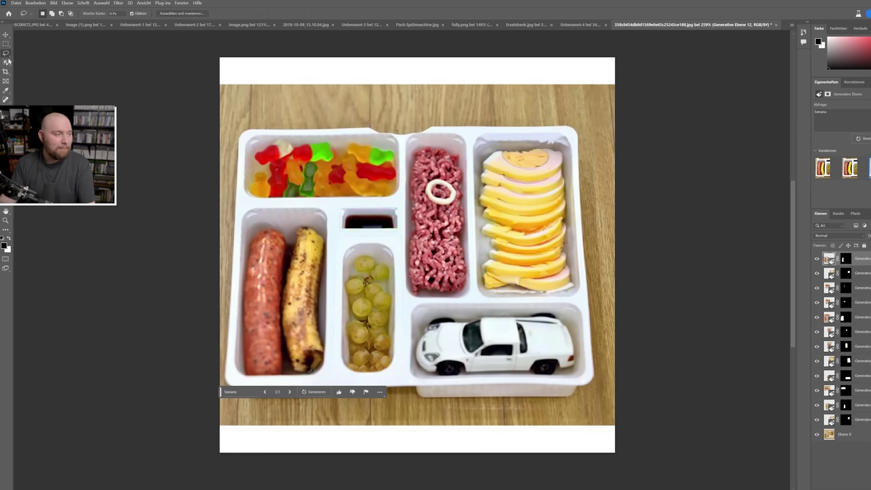
scroll(313, 344, "up", 2)
scroll(313, 344, "up", 2)
left_click_drag(407, 275, 382, 215)
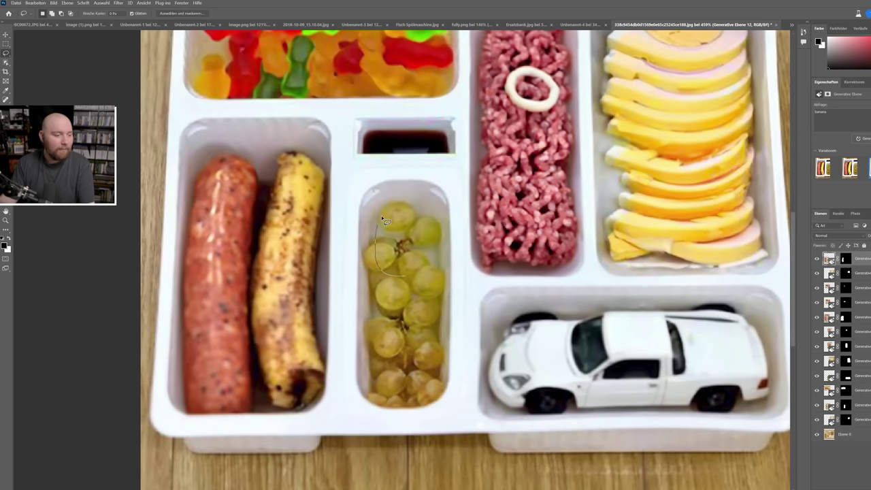
left_click_drag(436, 247, 408, 275)
type("santa claus")
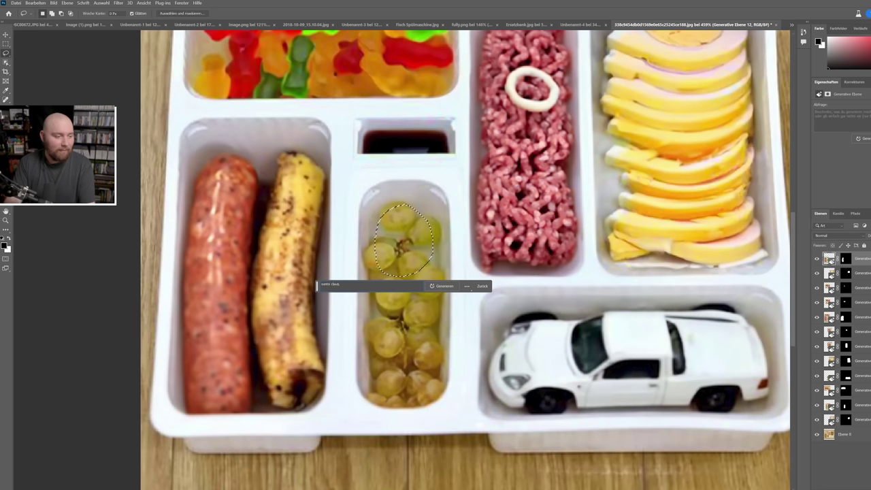
key("Return")
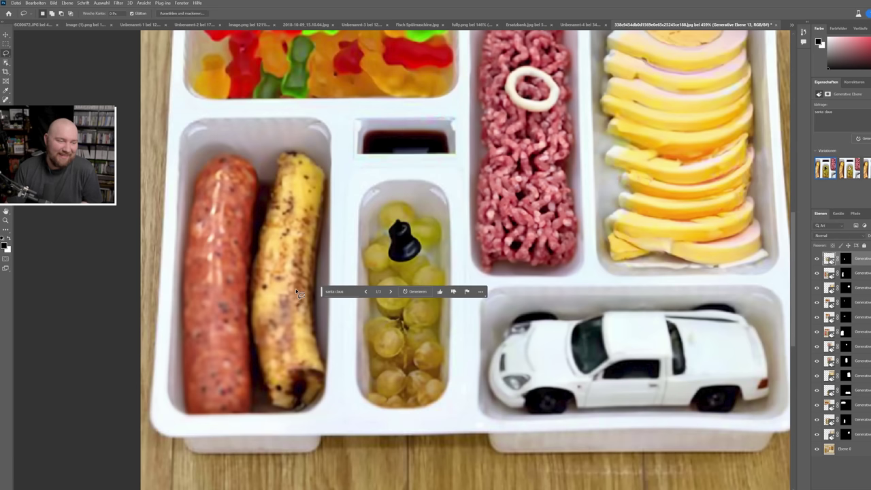
left_click(391, 292)
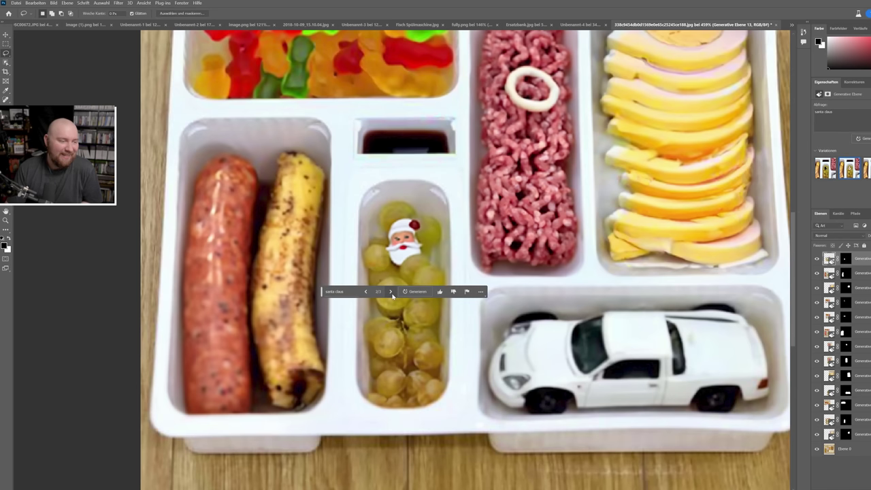
left_click(391, 292)
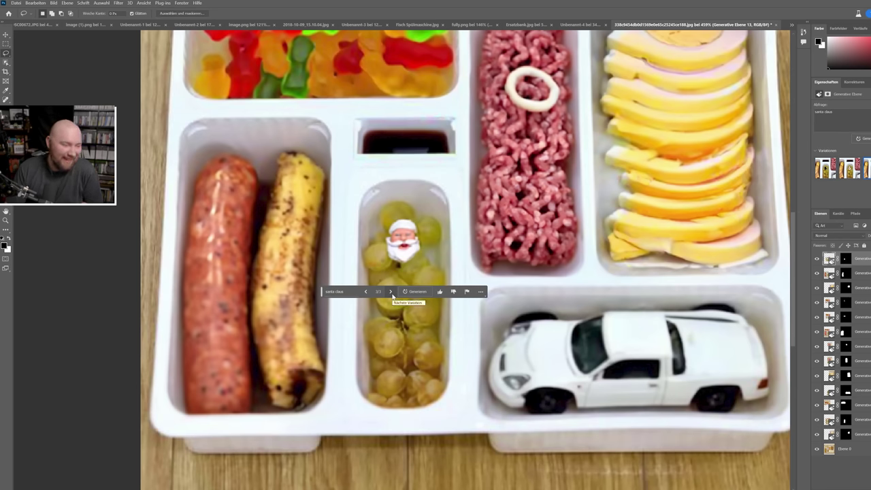
left_click(346, 294)
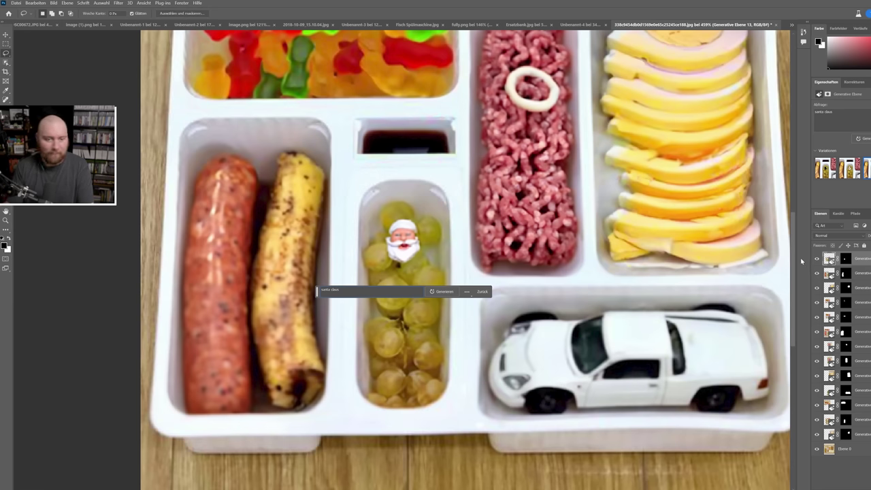
key("Delete")
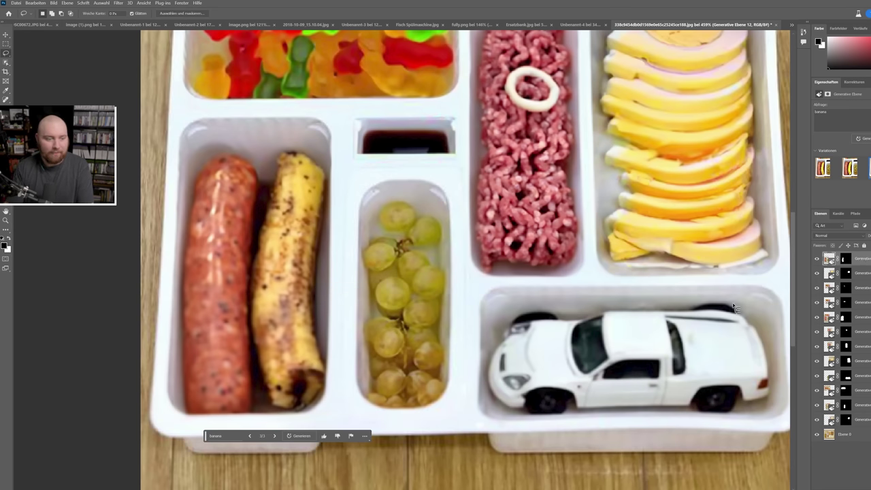
Lasso the toy car's door window, generate a fill, and settle on variation 1 of 3.
scroll(633, 354, "down", 1)
left_click_drag(625, 366, 627, 324)
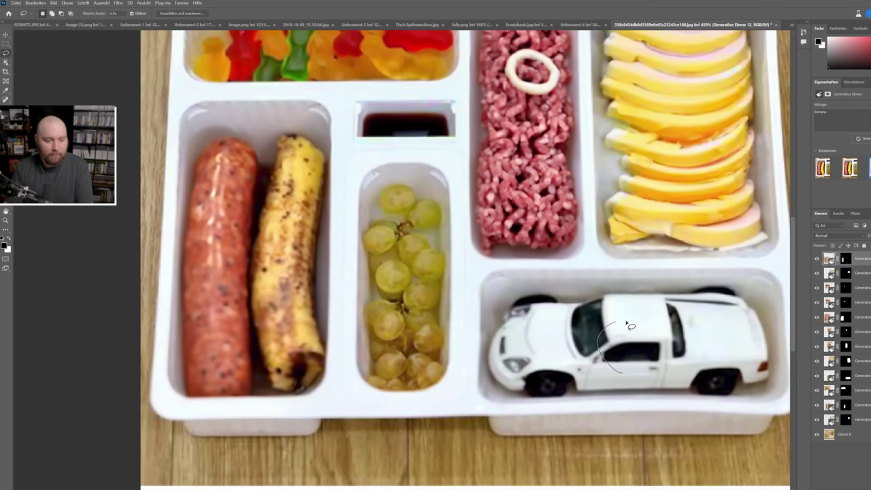
left_click_drag(655, 373, 652, 372)
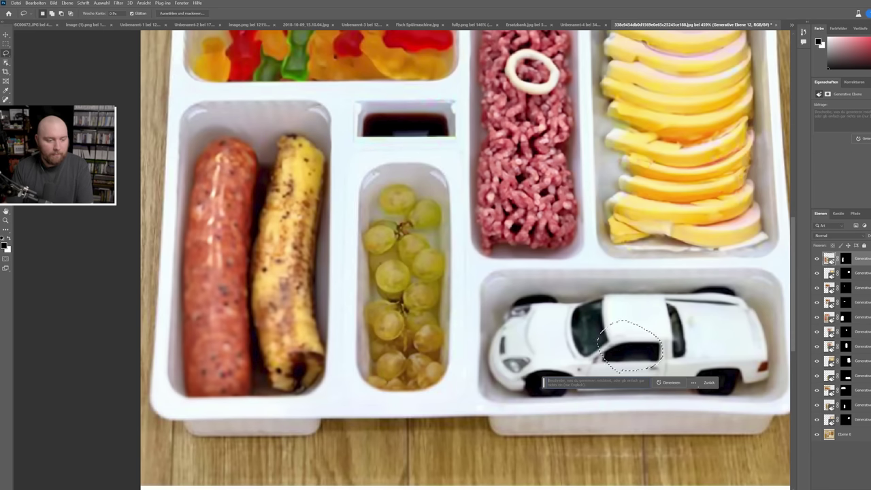
type("santa claus")
key("Return")
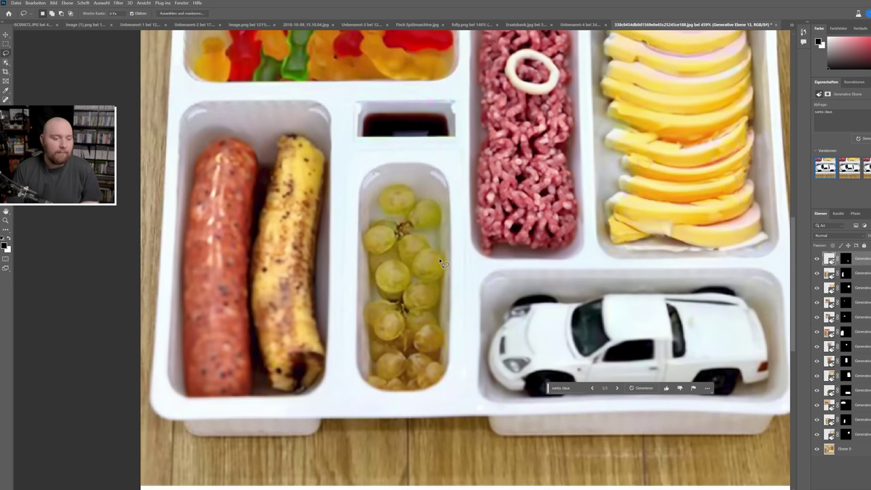
left_click(618, 389)
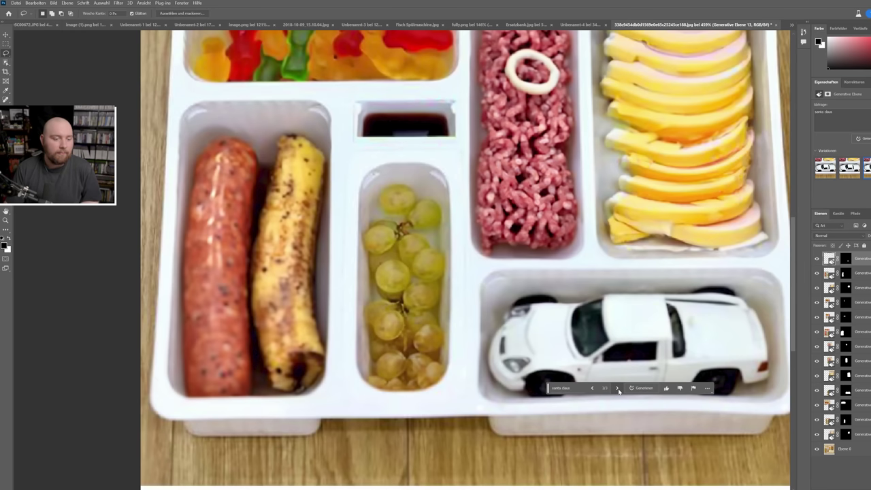
left_click(618, 389)
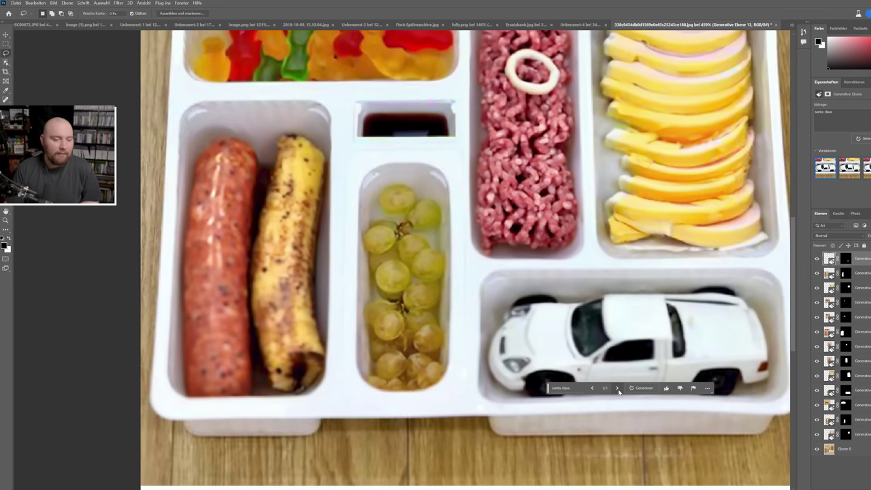
Zoom out and make Ebene 0 the active layer.
scroll(447, 293, "down", 1)
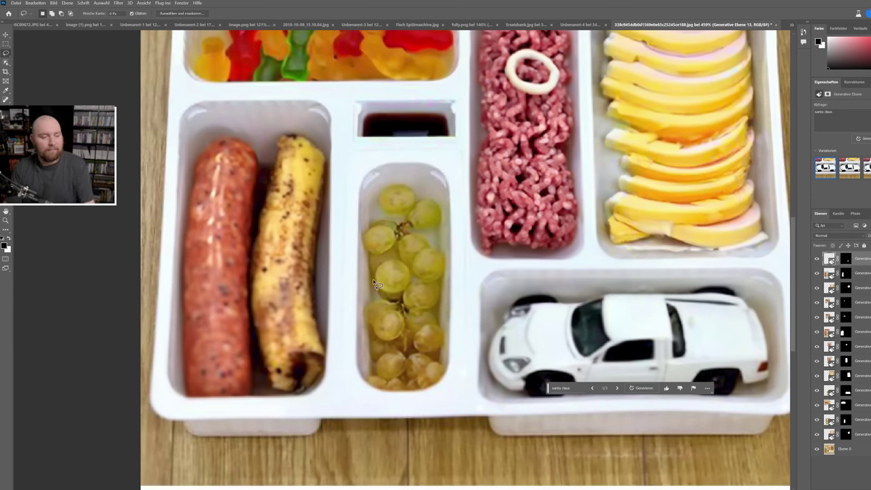
scroll(373, 283, "down", 3)
scroll(373, 280, "up", 1)
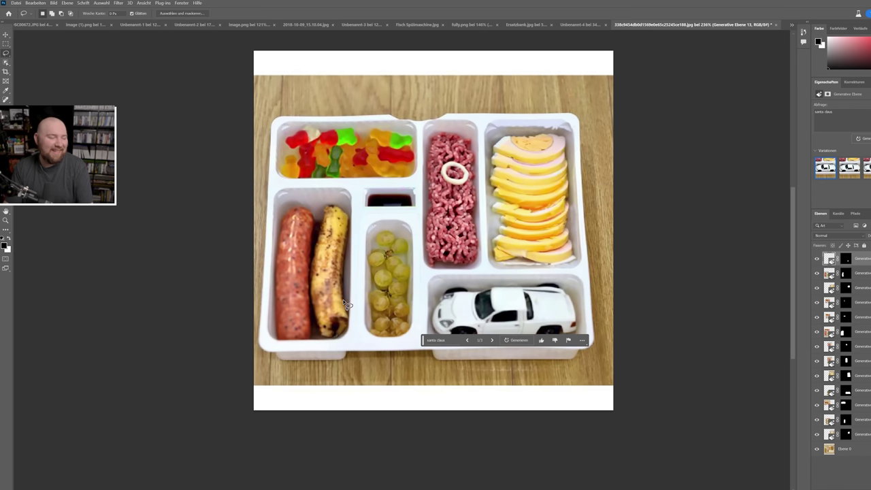
scroll(204, 291, "up", 1)
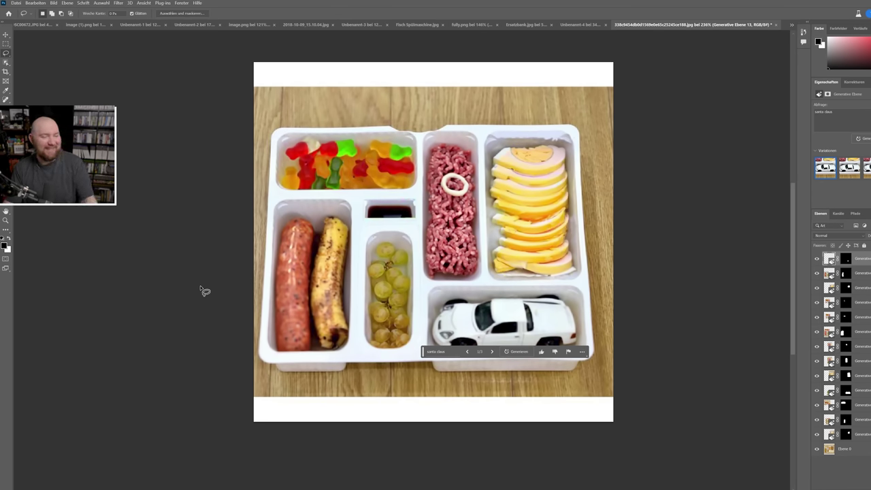
left_click(844, 449)
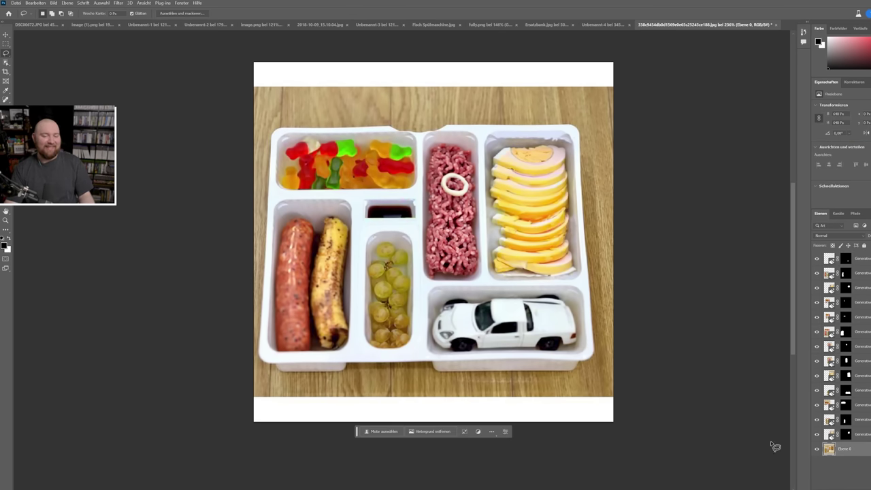